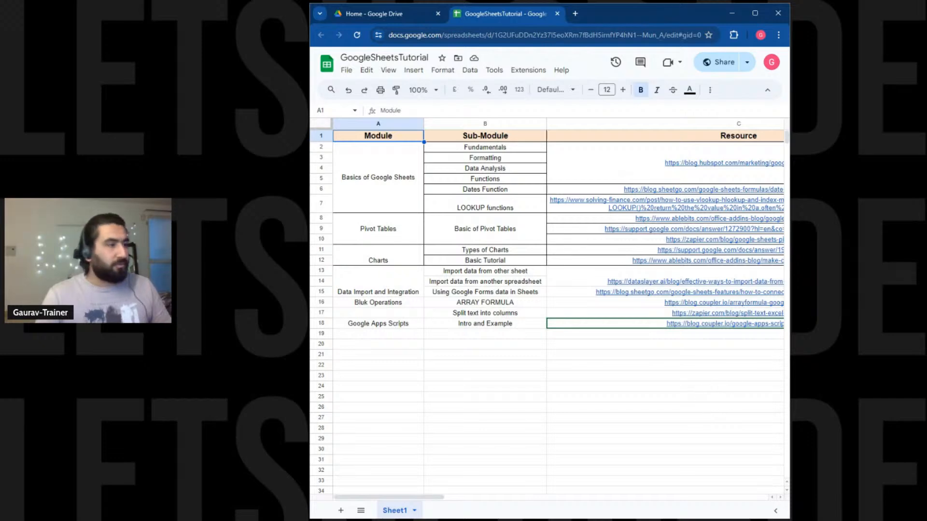
Apply All borders to the module table A2:C18, then add a blank Sheet2.
{"action": "mouse_move", "coordinate": [392, 498]}
{"action": "left_mouse_down"}
{"action": "mouse_move", "coordinate": [475, 502]}
{"action": "mouse_move", "coordinate": [395, 499]}
{"action": "left_mouse_up"}
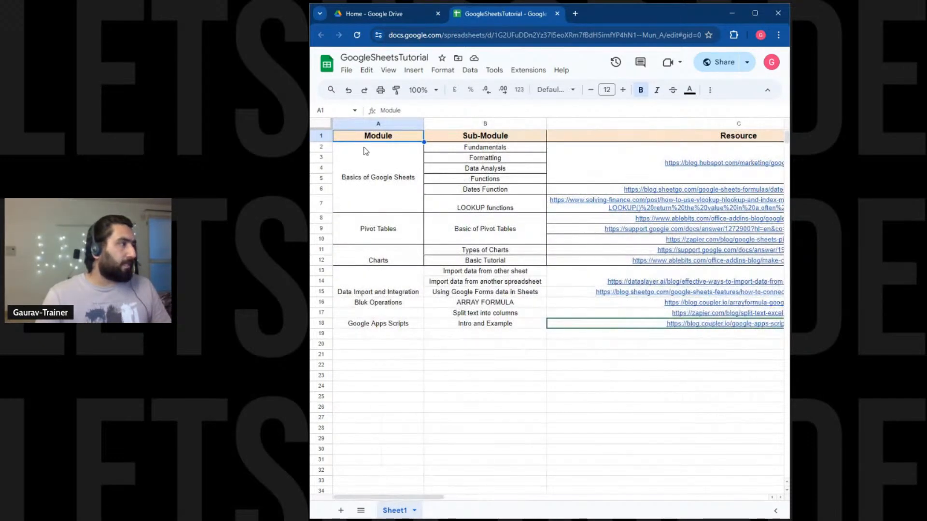
{"action": "left_click_drag", "start_coordinate": [365, 166], "coordinate": [672, 329]}
{"action": "left_click", "coordinate": [631, 325]}
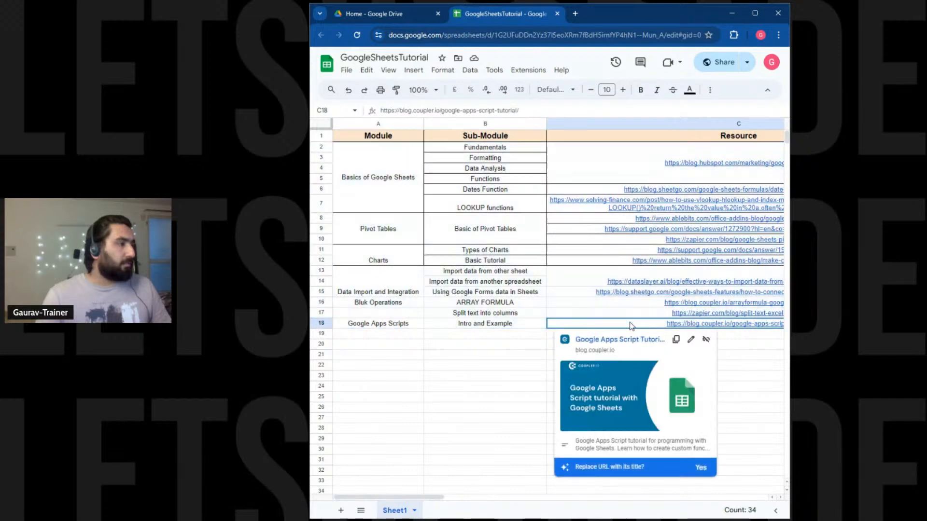
{"action": "left_click_drag", "start_coordinate": [374, 177], "coordinate": [630, 328]}
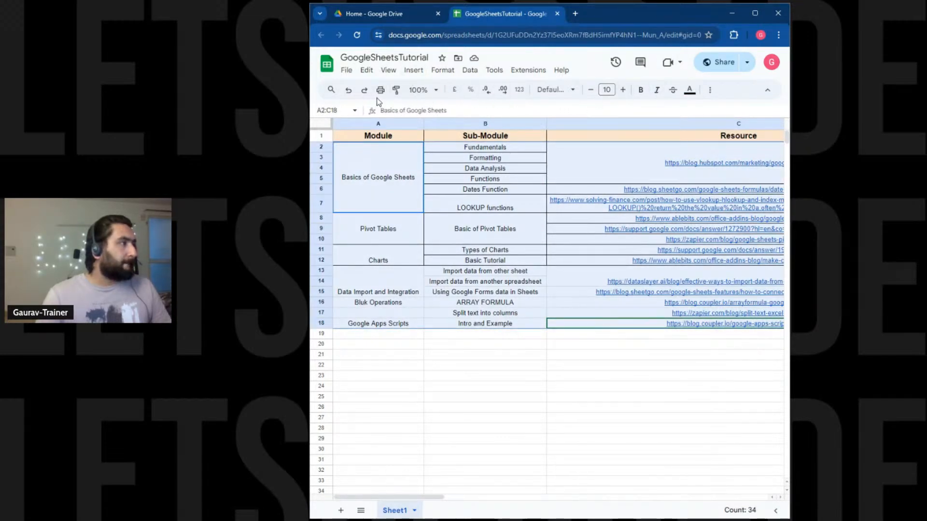
{"action": "left_click", "coordinate": [710, 90]}
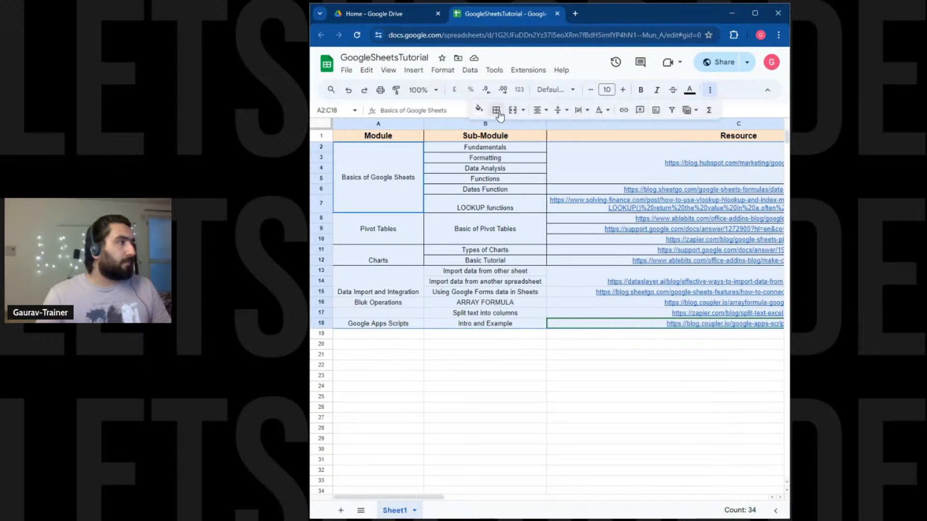
{"action": "left_click", "coordinate": [498, 113]}
{"action": "left_click", "coordinate": [502, 131]}
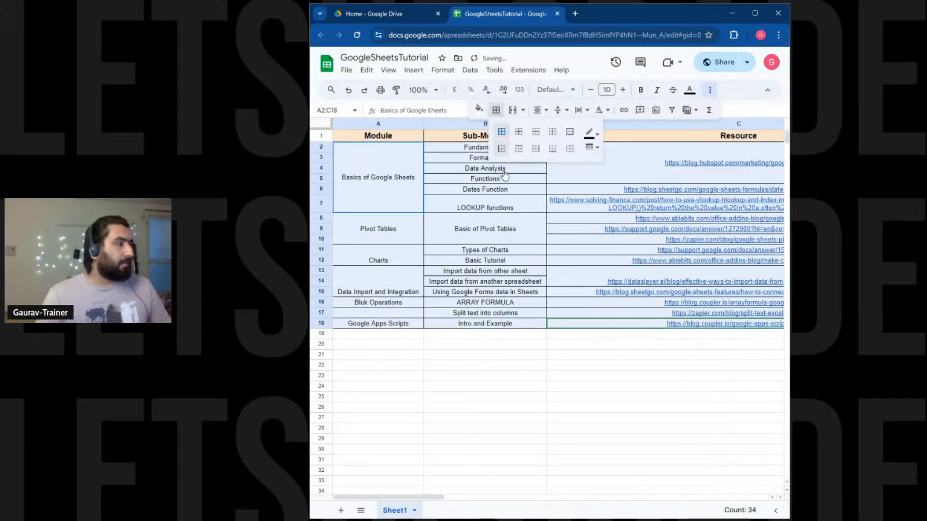
{"action": "left_click", "coordinate": [341, 510]}
Enter 'Import Data from other sheets in same spreadsheet' and 'import data from other spreadsheets' in A2:A3, widening column A.
{"action": "left_click", "coordinate": [359, 149]}
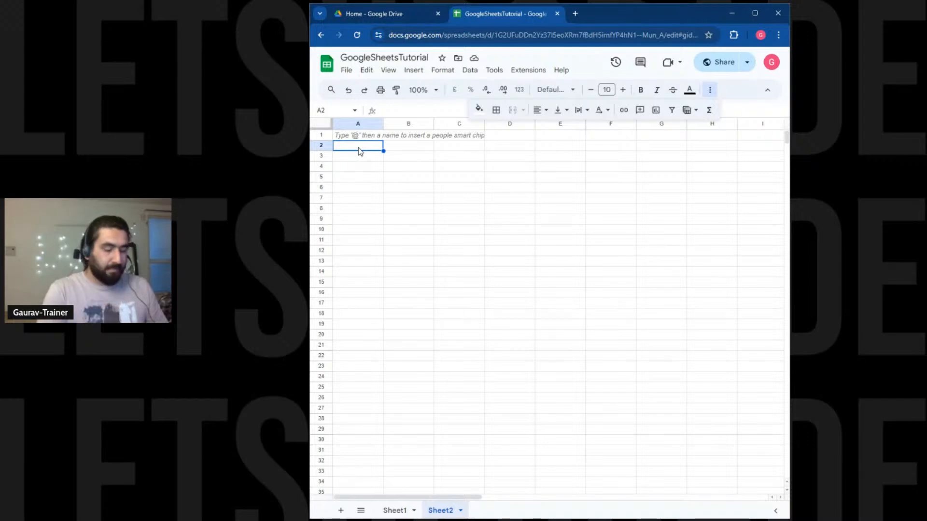
{"action": "type", "text": "Import Data "}
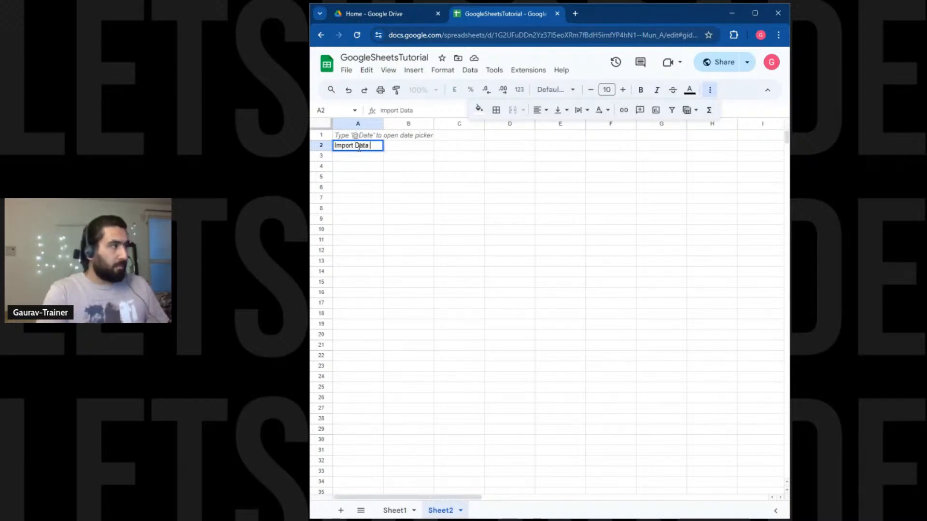
{"action": "type", "text": "from othe"}
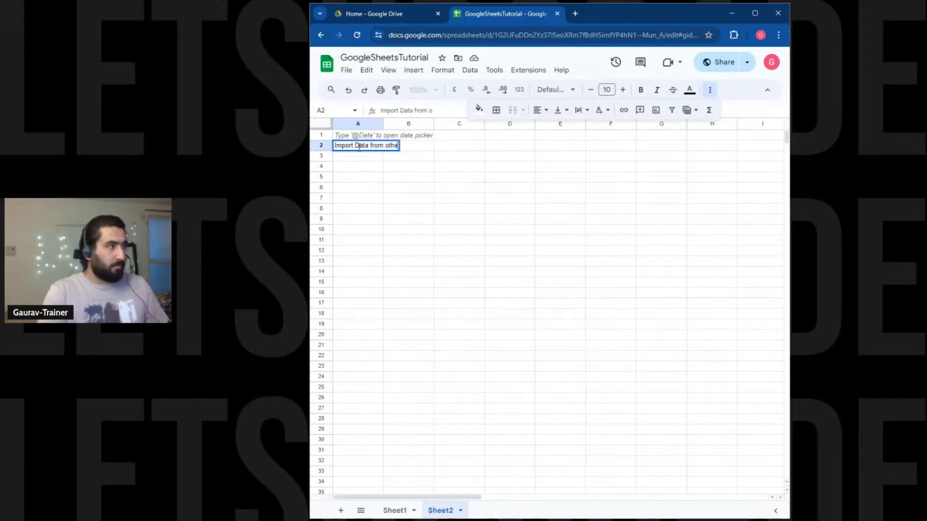
{"action": "type", "text": "r sheets in"}
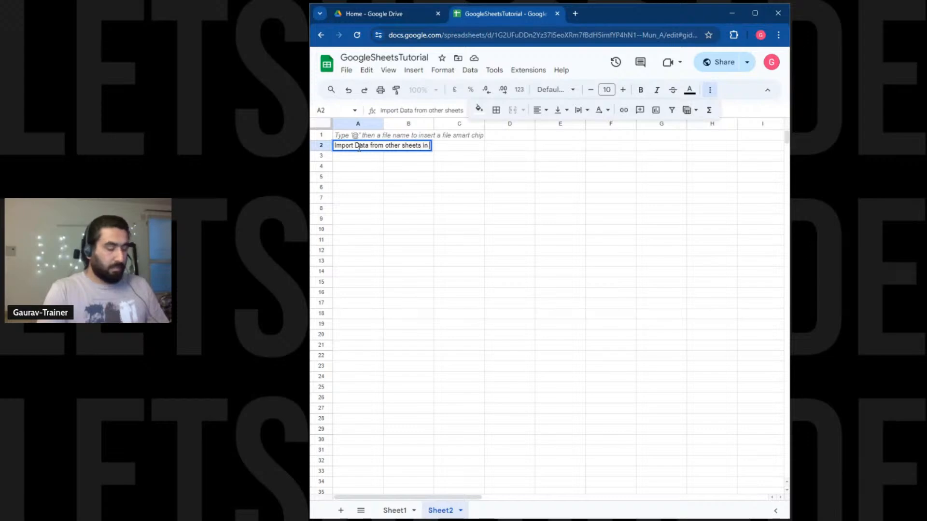
{"action": "type", "text": " same spread"}
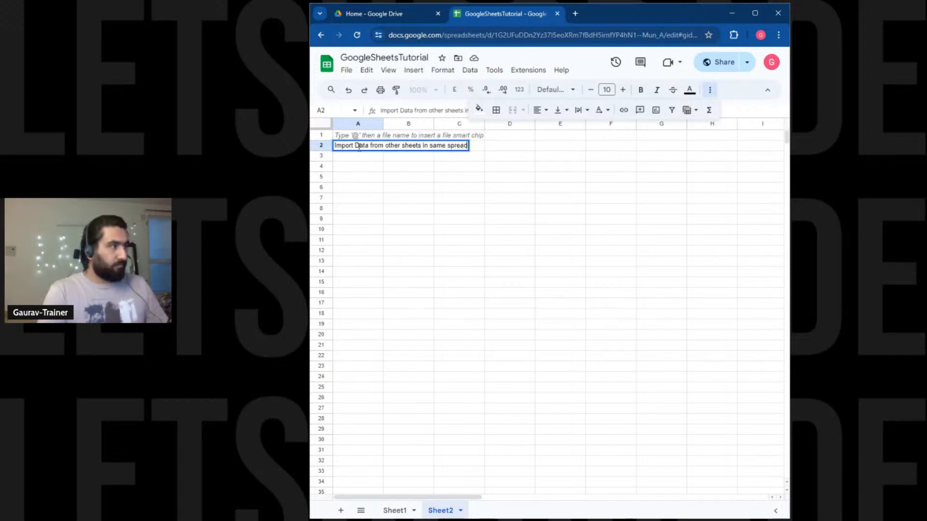
{"action": "type", "text": "sheet"}
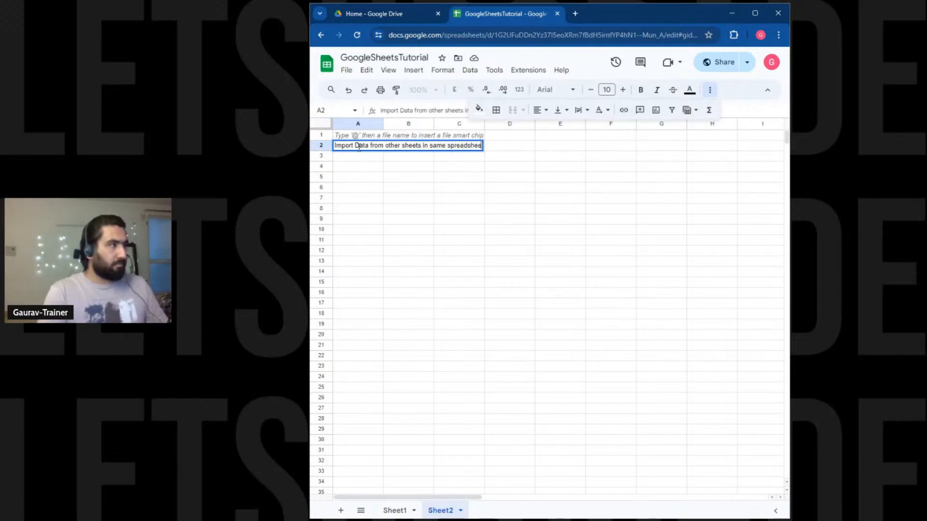
{"action": "key", "text": "Return"}
{"action": "left_click_drag", "start_coordinate": [383, 124], "coordinate": [543, 123]}
{"action": "type", "text": "impo"}
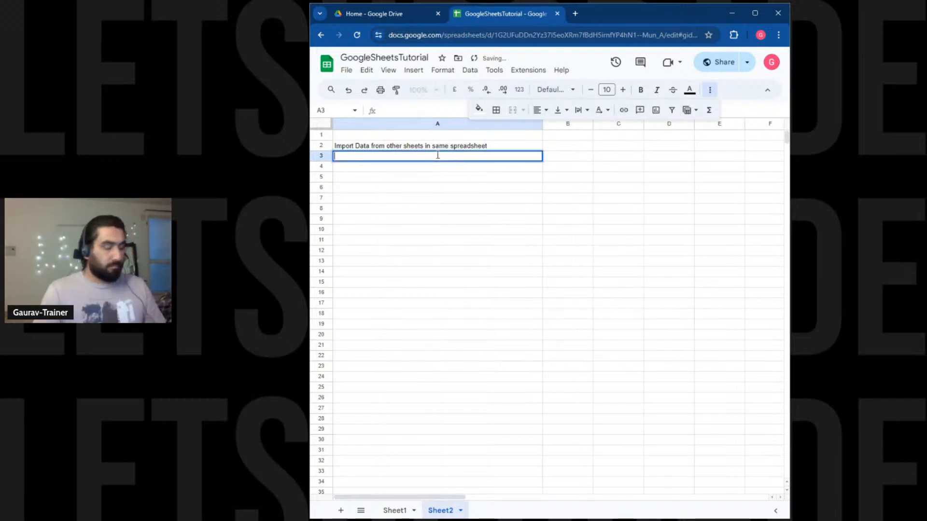
{"action": "type", "text": "rt da"}
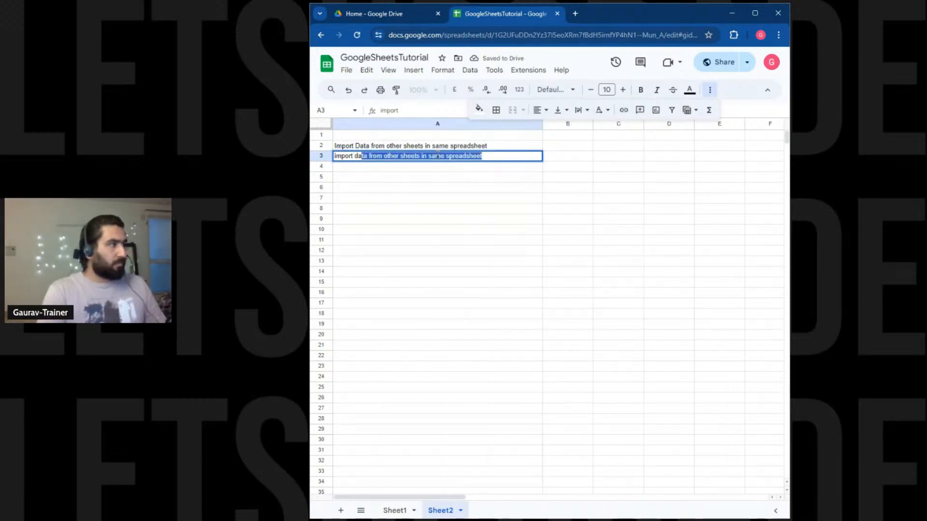
{"action": "type", "text": "ta from "}
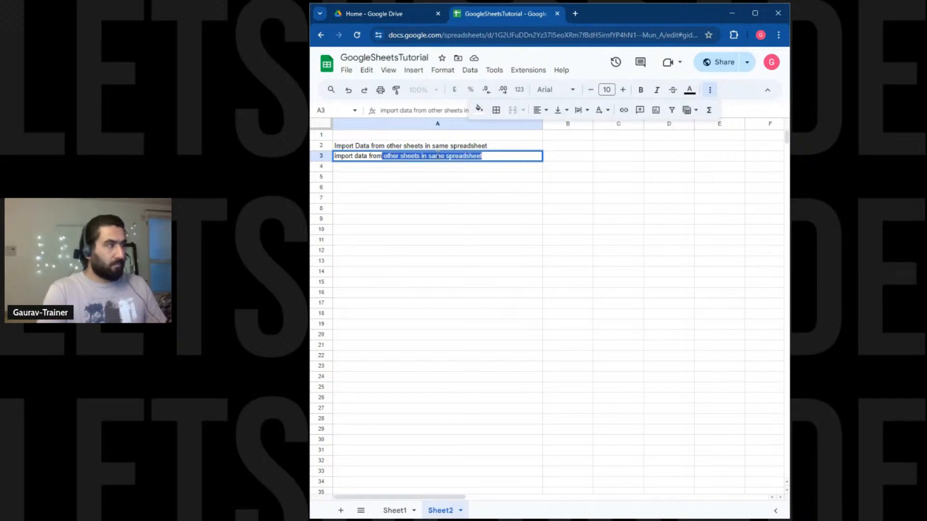
{"action": "type", "text": "othe"}
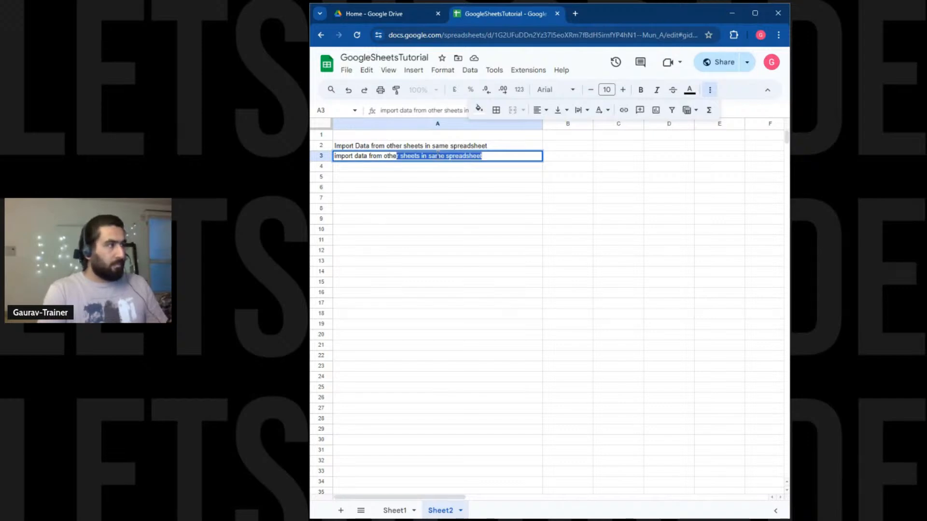
{"action": "type", "text": "r spreadsheets"}
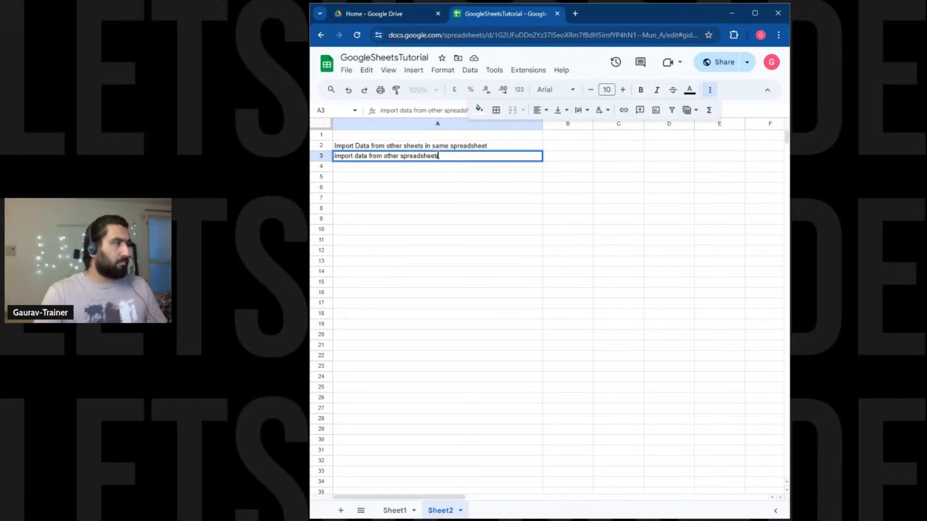
{"action": "key", "text": "Return"}
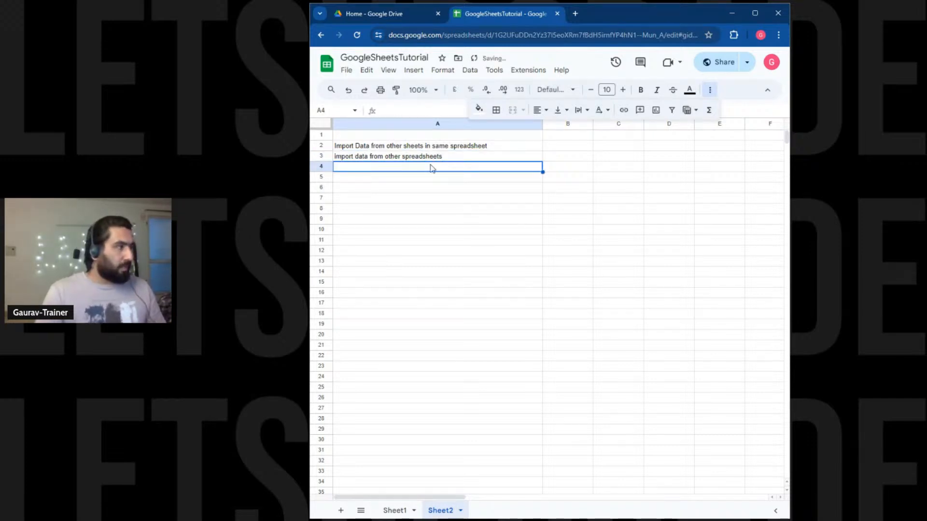
Enter Security, Comments, ARRAY FORMULA and Google Apps Scripts in A4:A7.
{"action": "double_click", "coordinate": [431, 165]}
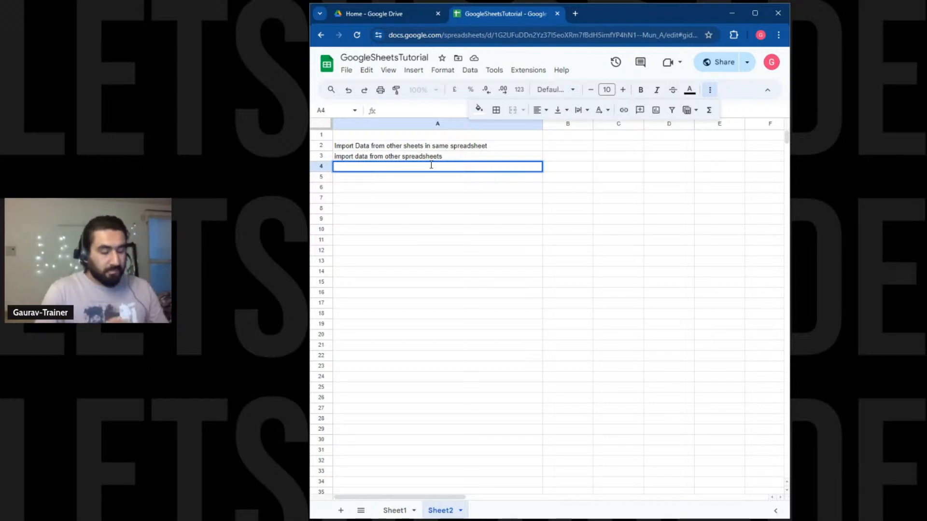
{"action": "type", "text": "Security"}
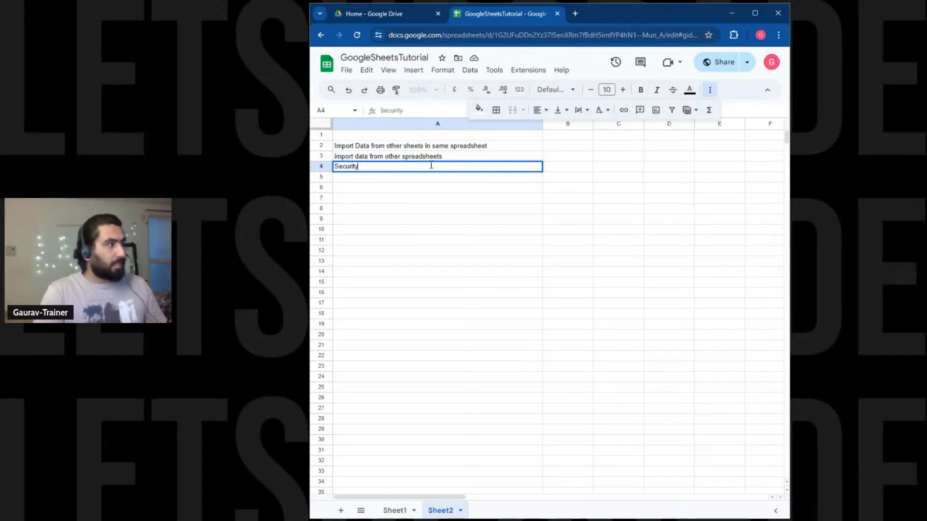
{"action": "key", "text": "Return"}
{"action": "type", "text": "Comments"}
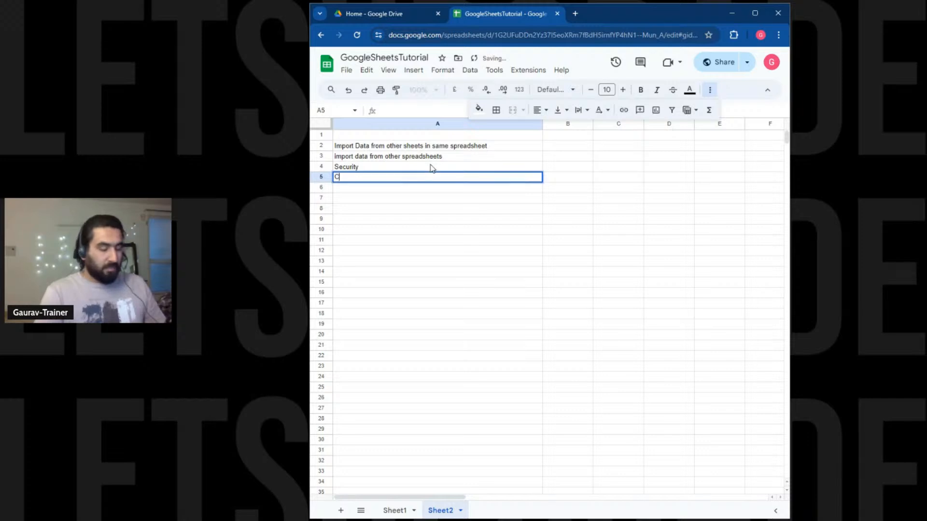
{"action": "key", "text": "Return"}
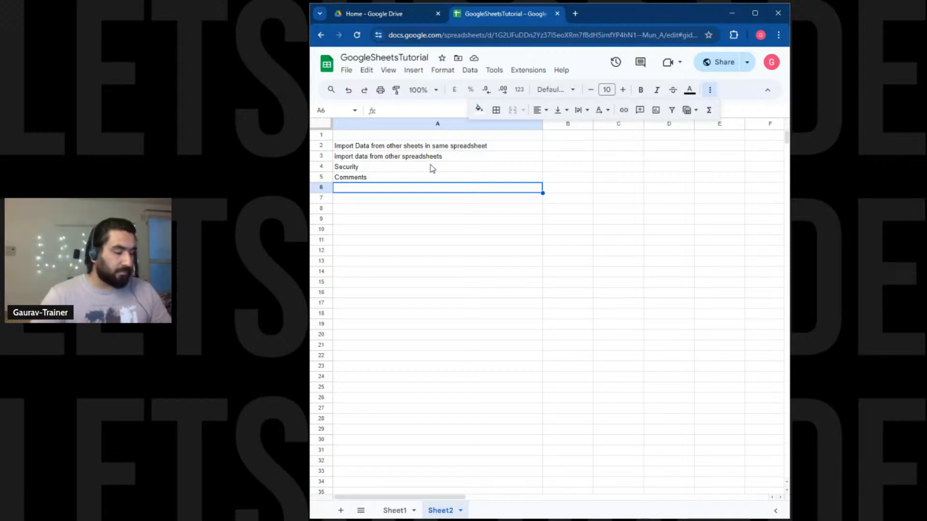
{"action": "type", "text": "ARRAY "}
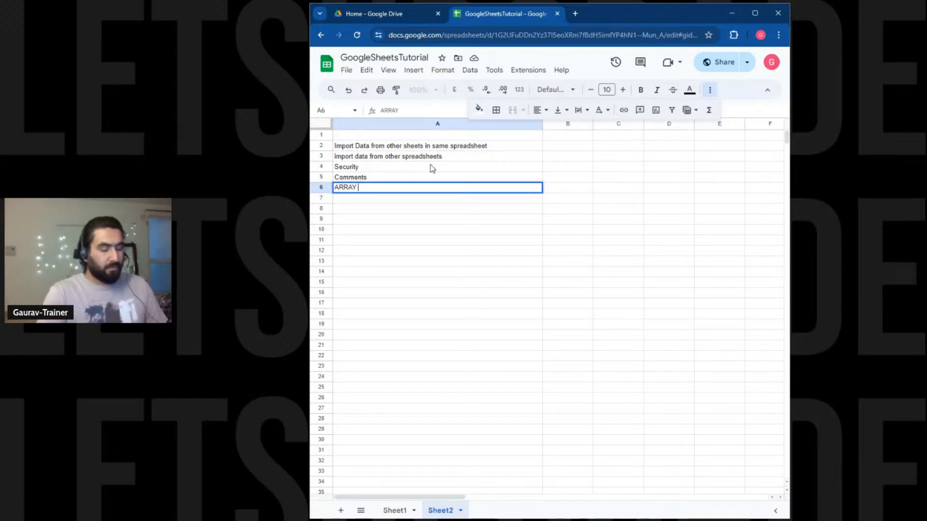
{"action": "type", "text": "FORMULA"}
{"action": "key", "text": "Return"}
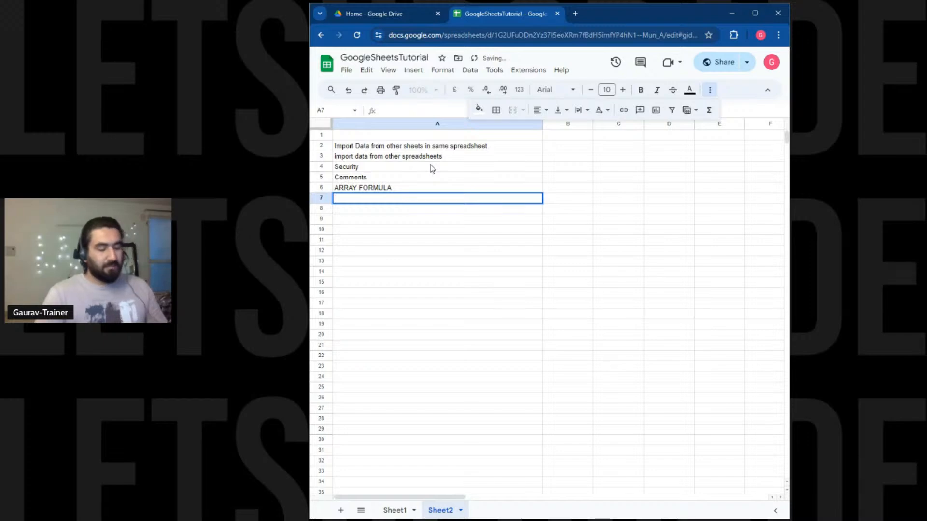
{"action": "type", "text": "Google Apps "}
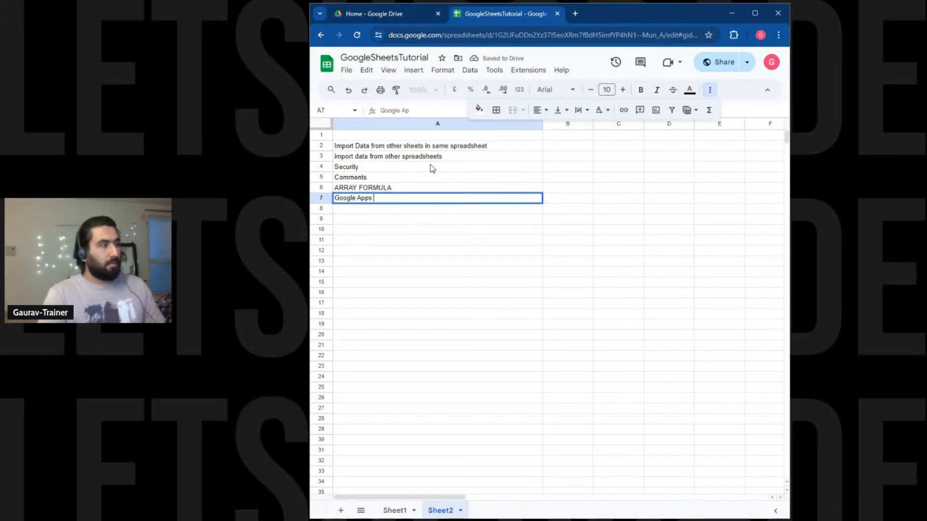
{"action": "type", "text": "Scripts"}
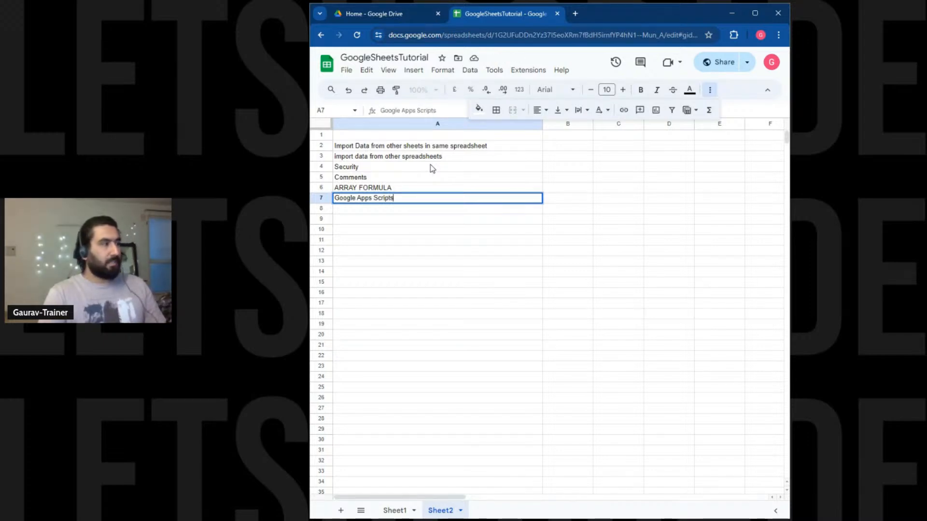
{"action": "key", "text": "Return"}
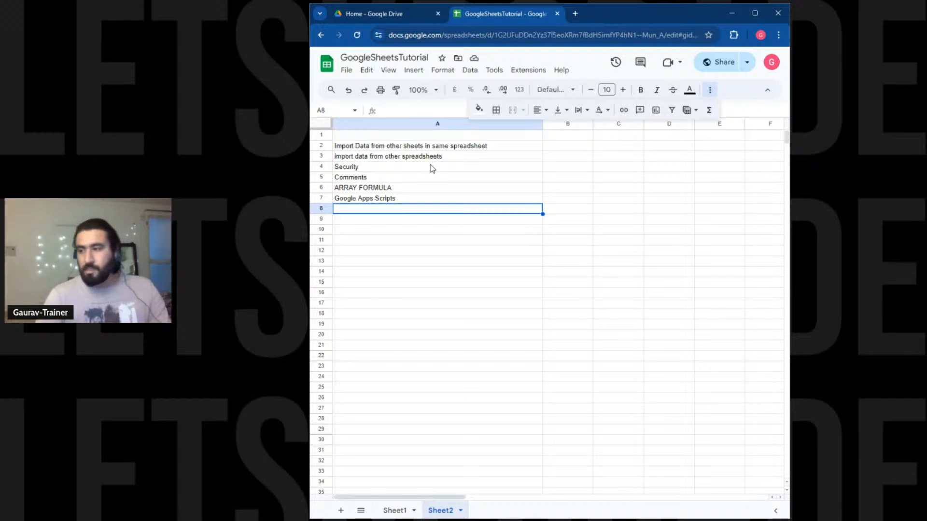
Select the topic list A2:A7 and switch to the Google Drive home tab.
{"action": "left_click", "coordinate": [437, 234]}
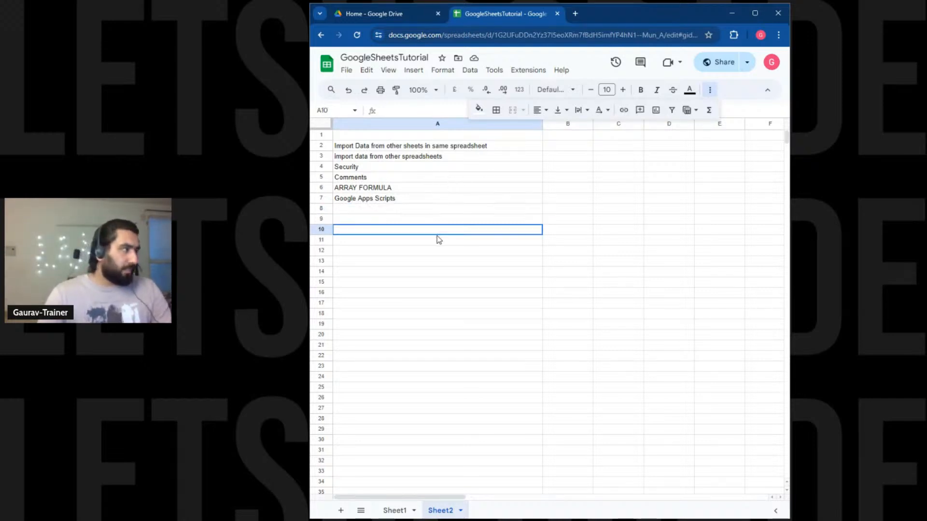
{"action": "left_click_drag", "start_coordinate": [410, 145], "coordinate": [397, 201]}
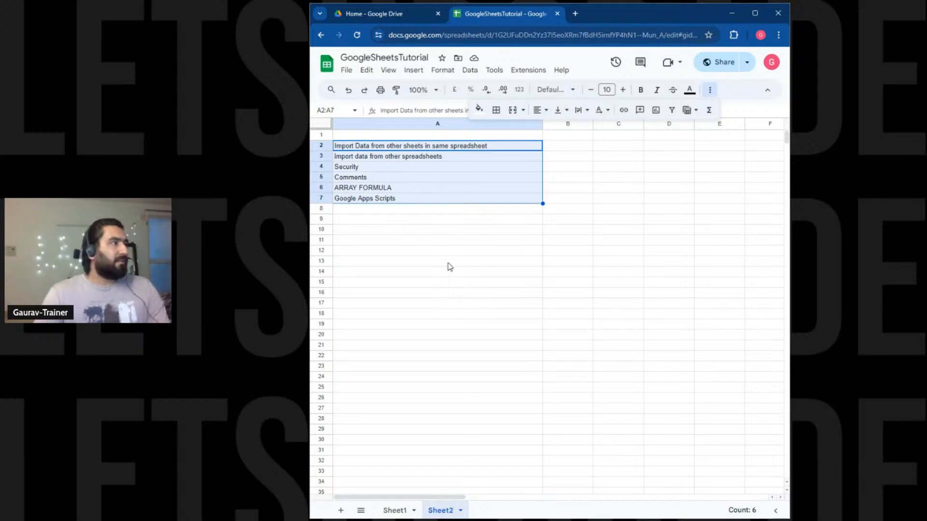
{"action": "left_click", "coordinate": [393, 19]}
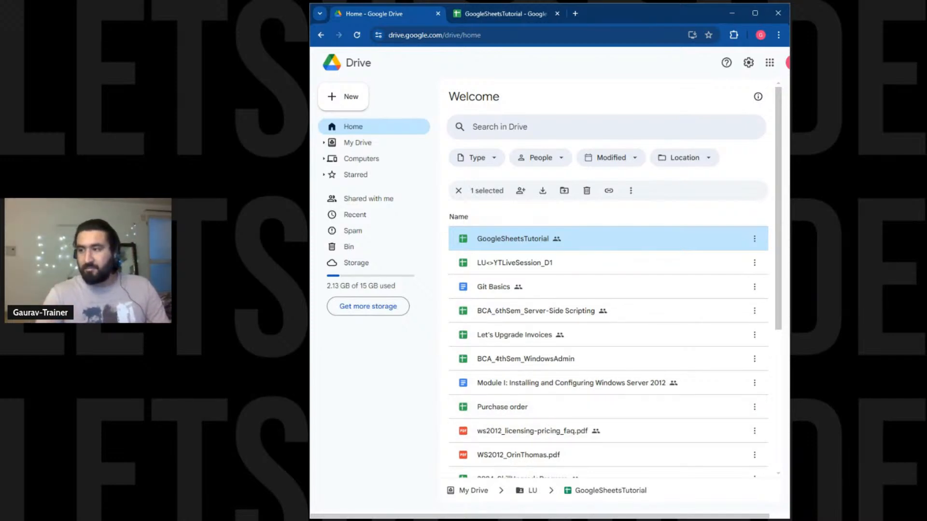
Create a new blank Google Sheets spreadsheet from Drive's New menu.
{"action": "left_click", "coordinate": [358, 107]}
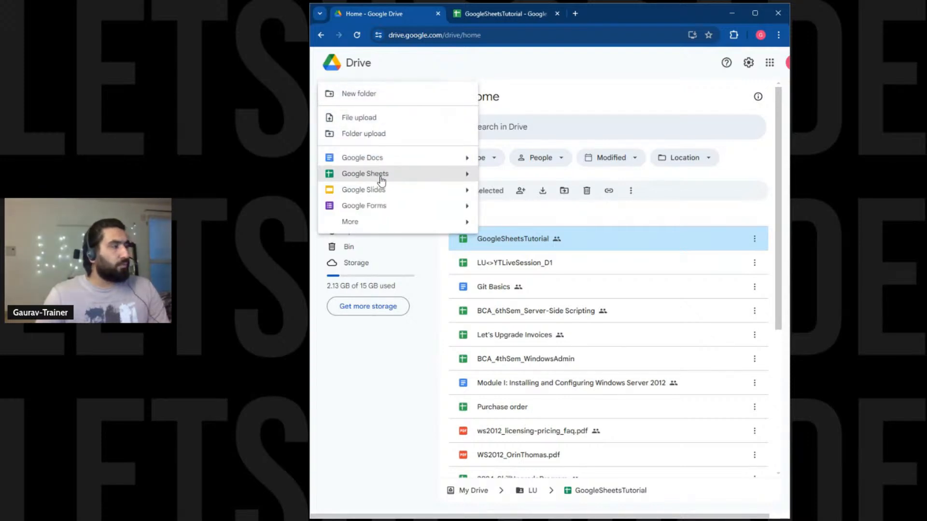
{"action": "left_click", "coordinate": [434, 178]}
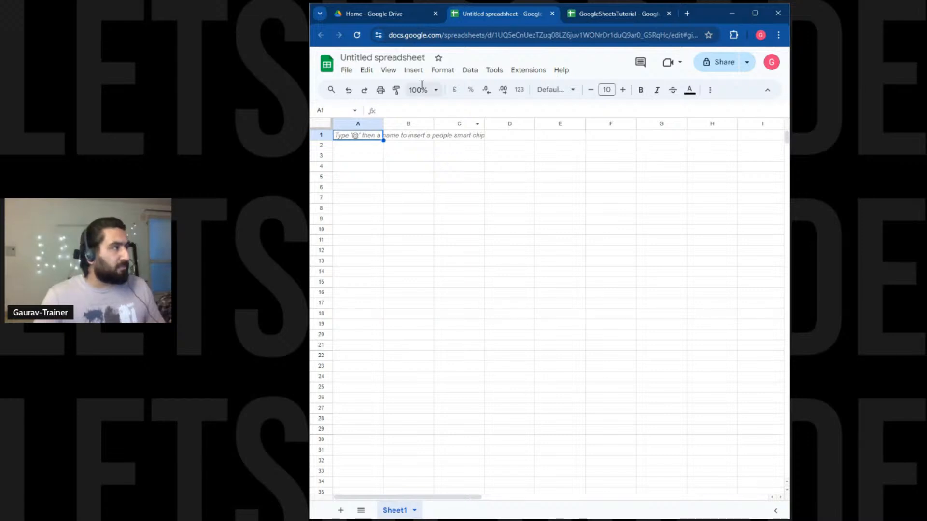
Rename the Untitled spreadsheet to LUYTdemo.
{"action": "left_click", "coordinate": [399, 58]}
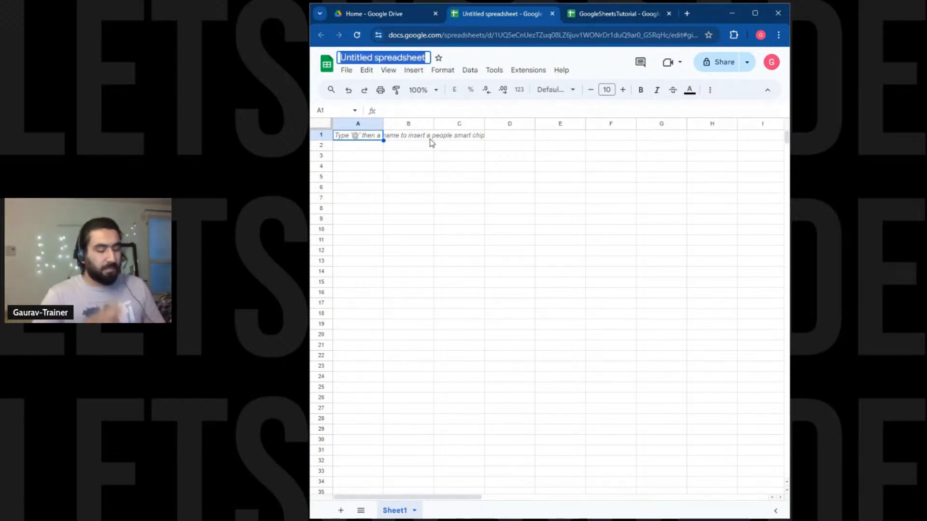
{"action": "type", "text": "LU"}
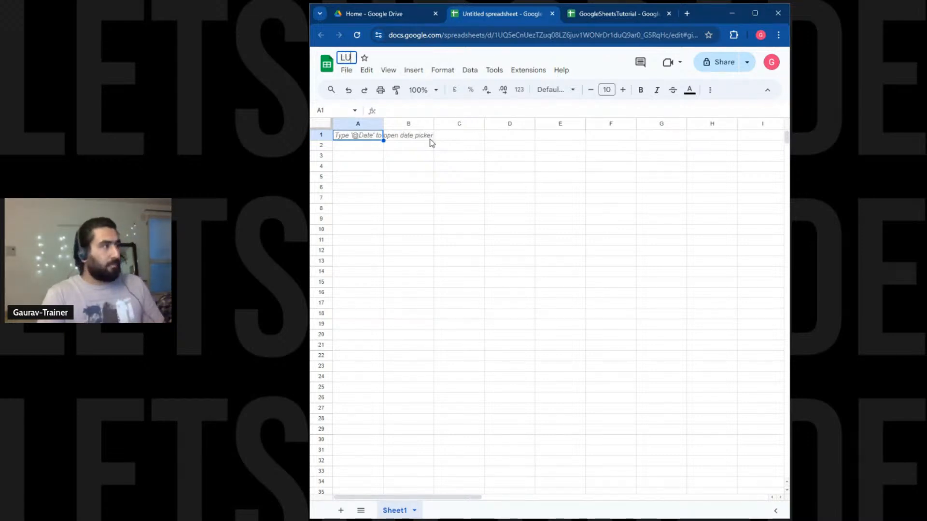
{"action": "type", "text": "YT"}
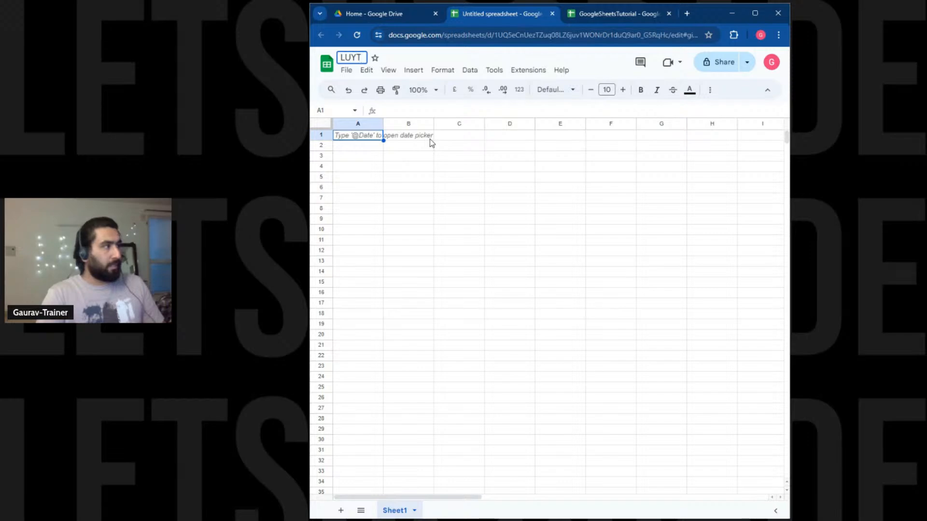
{"action": "type", "text": "demo"}
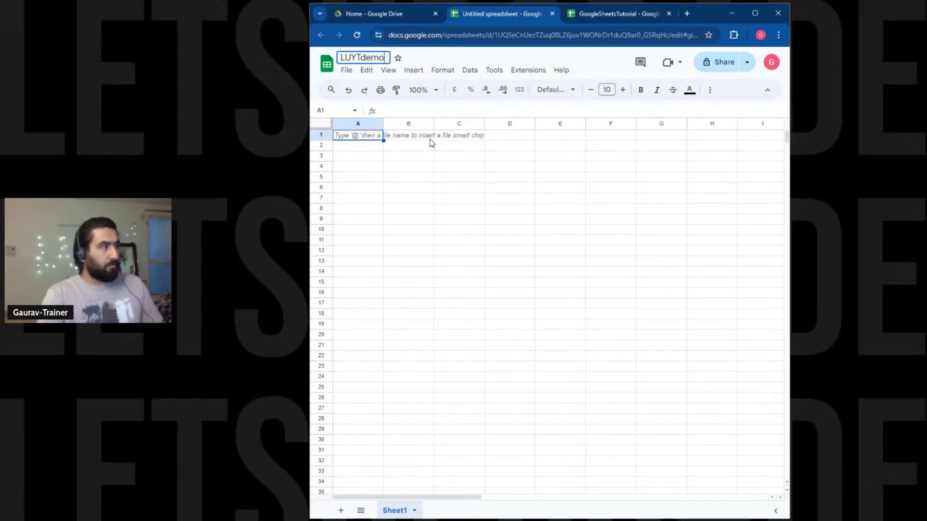
{"action": "left_click", "coordinate": [464, 223]}
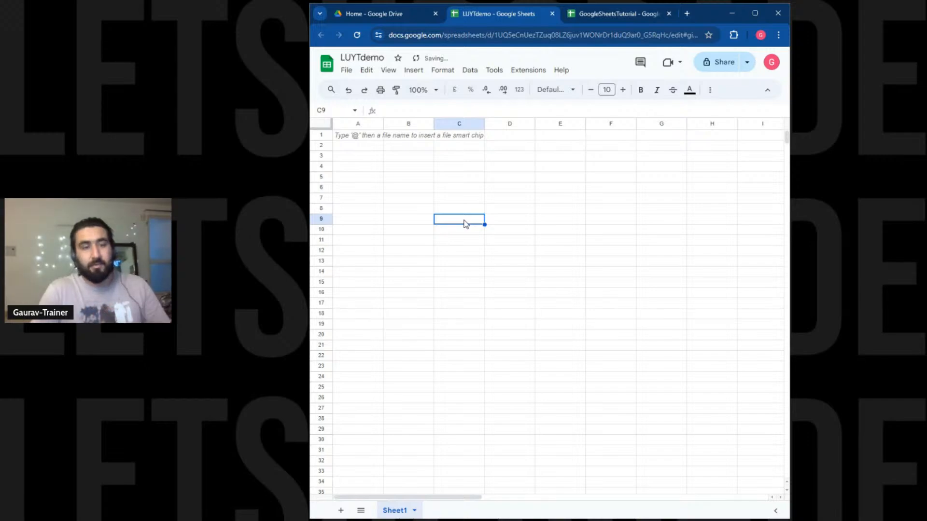
Enter headers ID, Name, Age and Salary across A1:D1.
{"action": "left_click", "coordinate": [367, 137]}
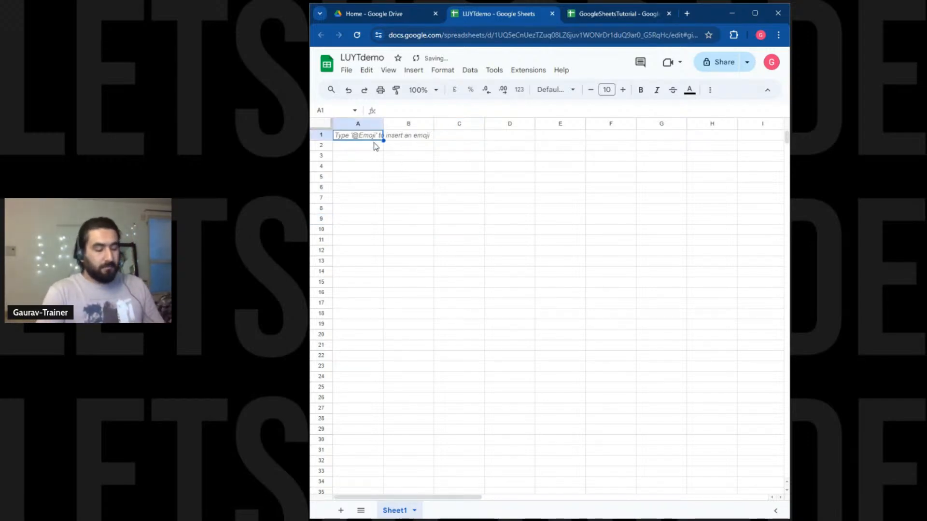
{"action": "type", "text": "ID"}
{"action": "key", "text": "Tab"}
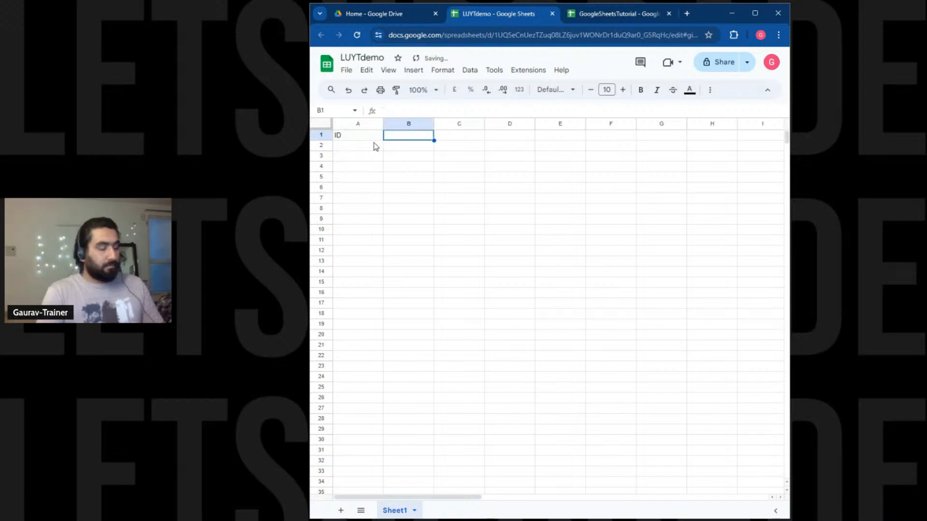
{"action": "type", "text": "Name"}
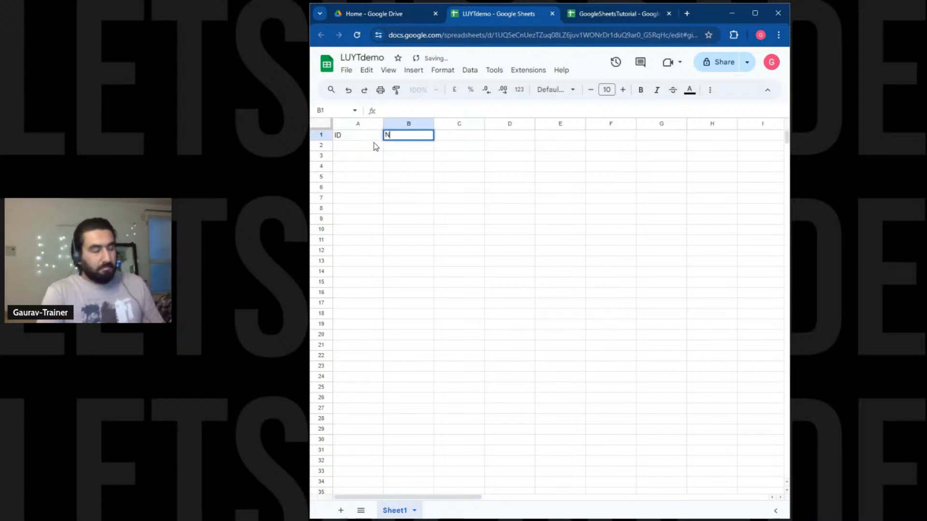
{"action": "key", "text": "Tab"}
{"action": "type", "text": "Score"}
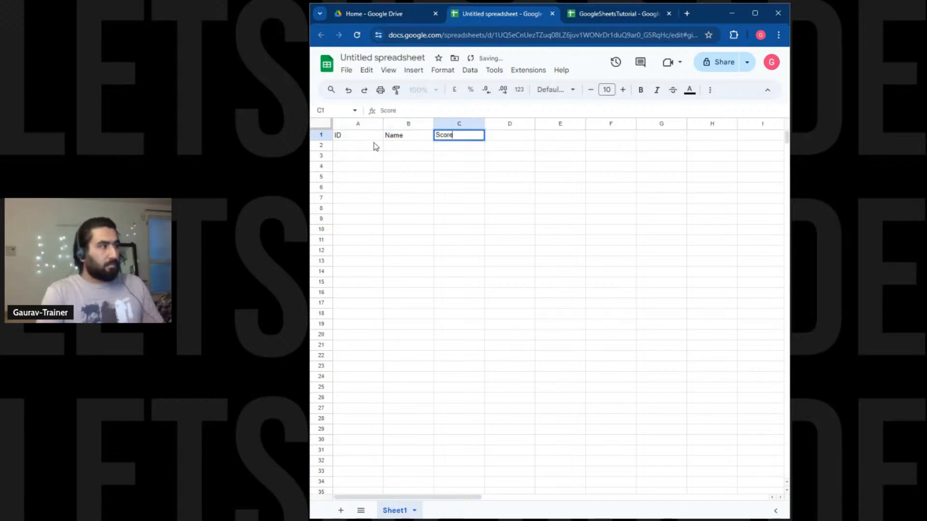
{"action": "key", "text": "Tab"}
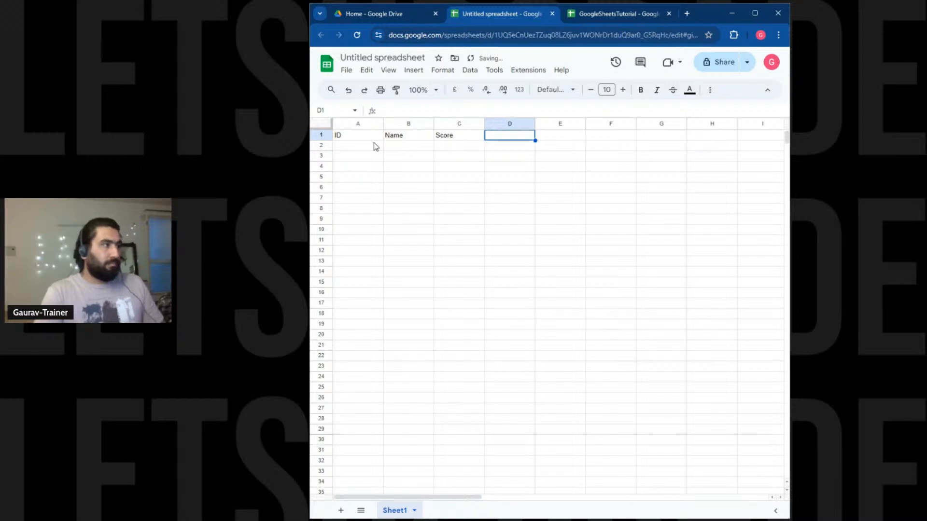
{"action": "key", "text": "Left"}
{"action": "type", "text": "Age"}
{"action": "key", "text": "Tab"}
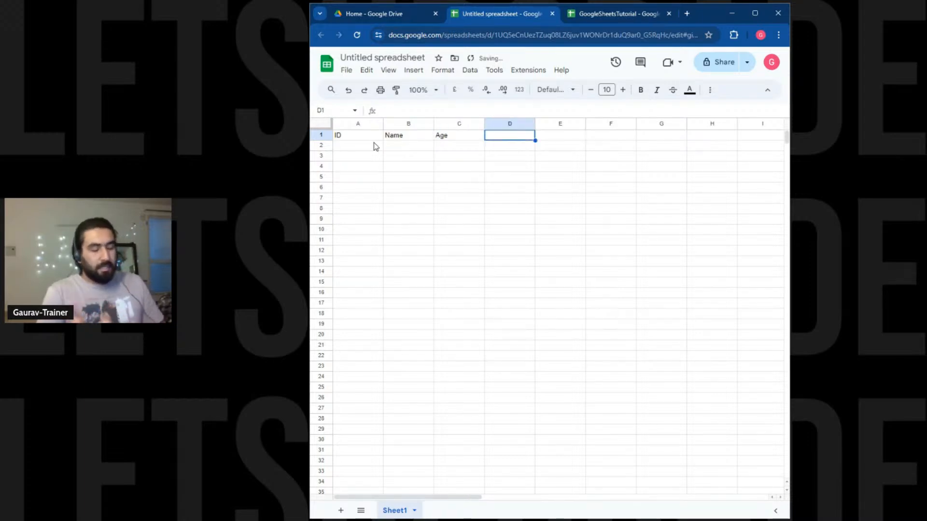
{"action": "type", "text": "Salary"}
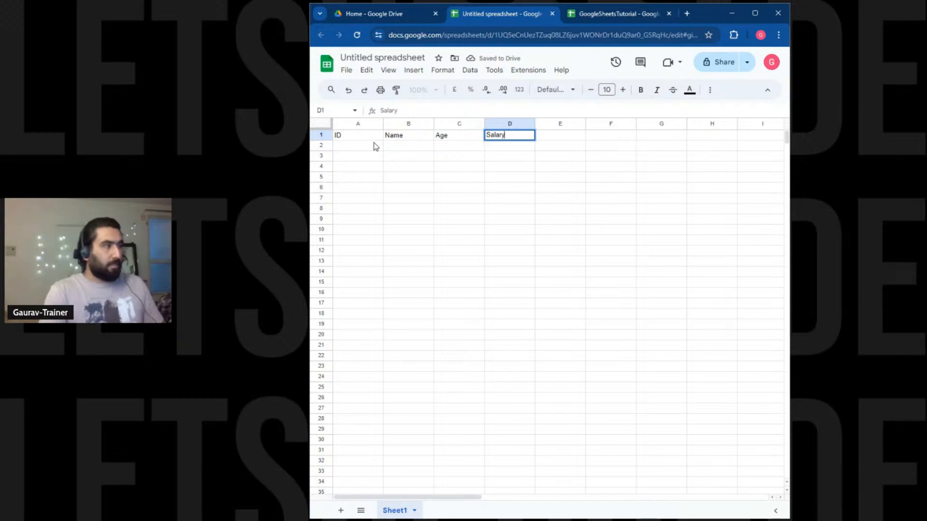
{"action": "key", "text": "Tab"}
{"action": "key", "text": "Down"}
{"action": "key", "text": "Left"}
{"action": "key", "text": "Left"}
{"action": "key", "text": "Left"}
{"action": "key", "text": "Up"}
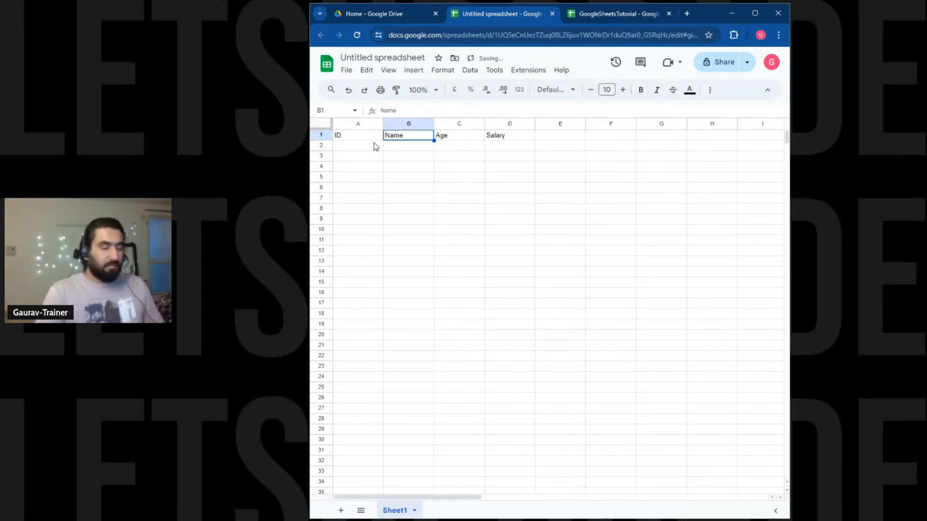
Change the B1 header from Name to Job Title.
{"action": "double_click", "coordinate": [404, 136]}
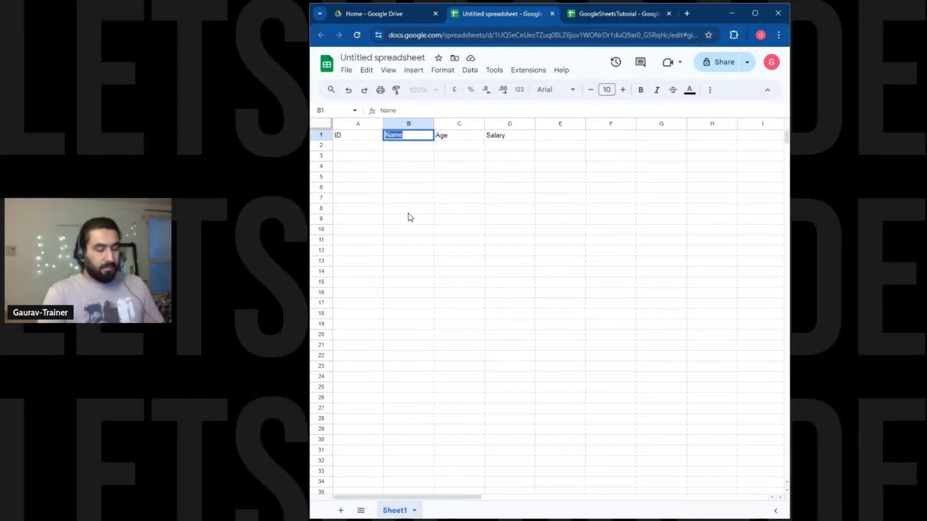
{"action": "type", "text": "Comapn"}
{"action": "key", "text": "BackSpace"}
{"action": "key", "text": "BackSpace"}
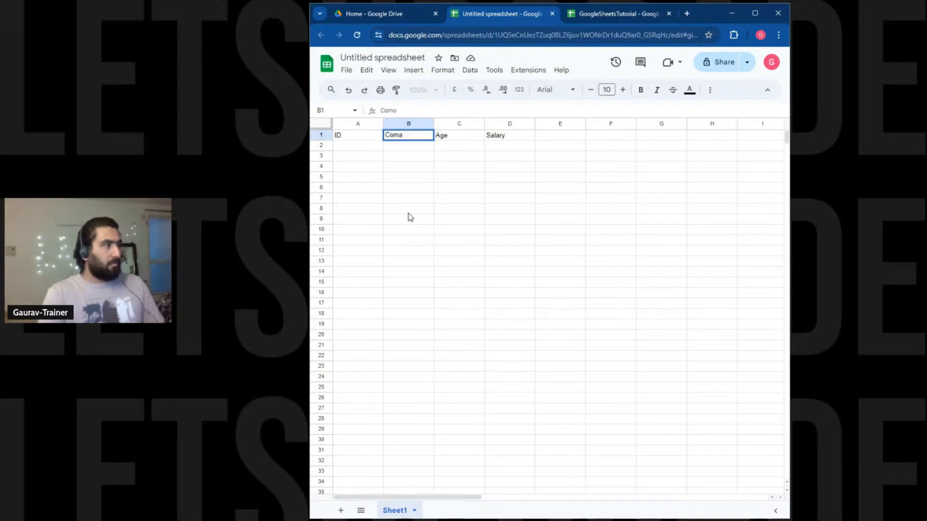
{"action": "key", "text": "BackSpace"}
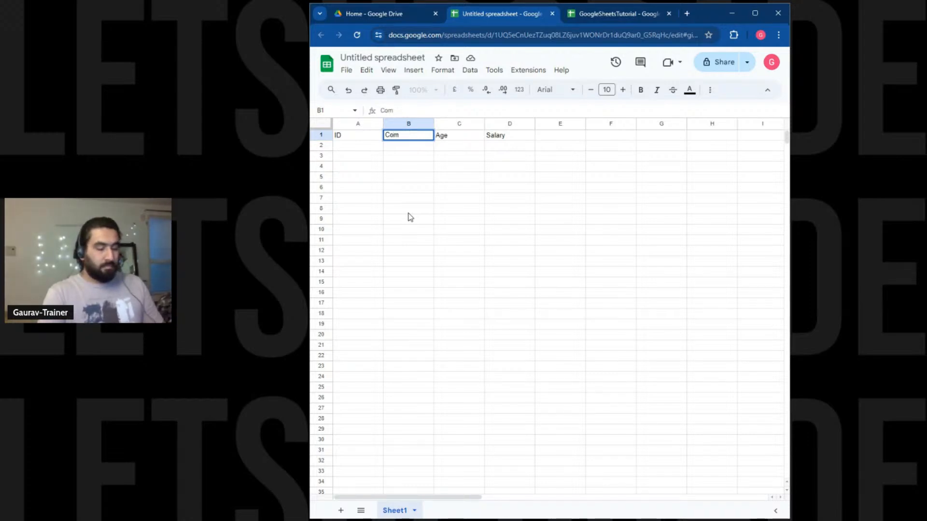
{"action": "key", "text": "BackSpace"}
{"action": "key", "text": "BackSpace"}
{"action": "key", "text": "BackSpace"}
{"action": "type", "text": "Job"}
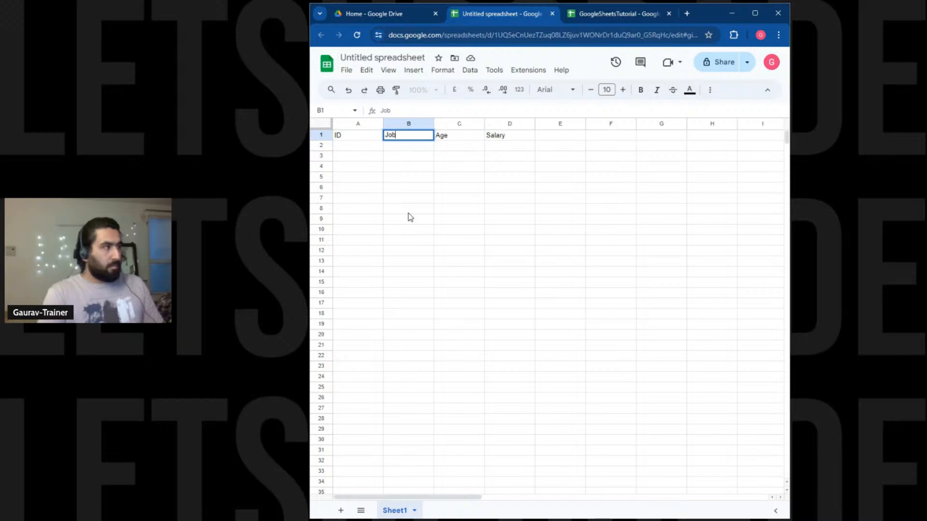
{"action": "type", "text": " Tiut"}
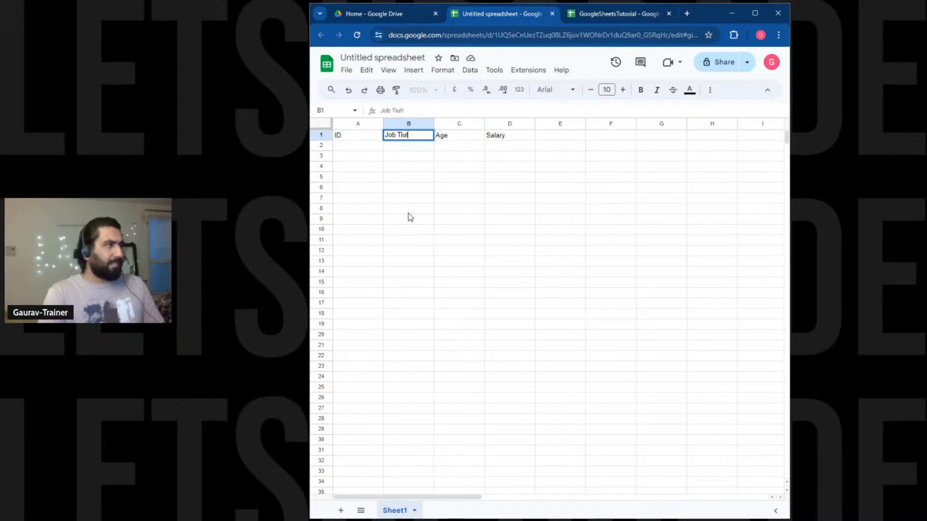
{"action": "type", "text": "lke"}
{"action": "key", "text": "BackSpace"}
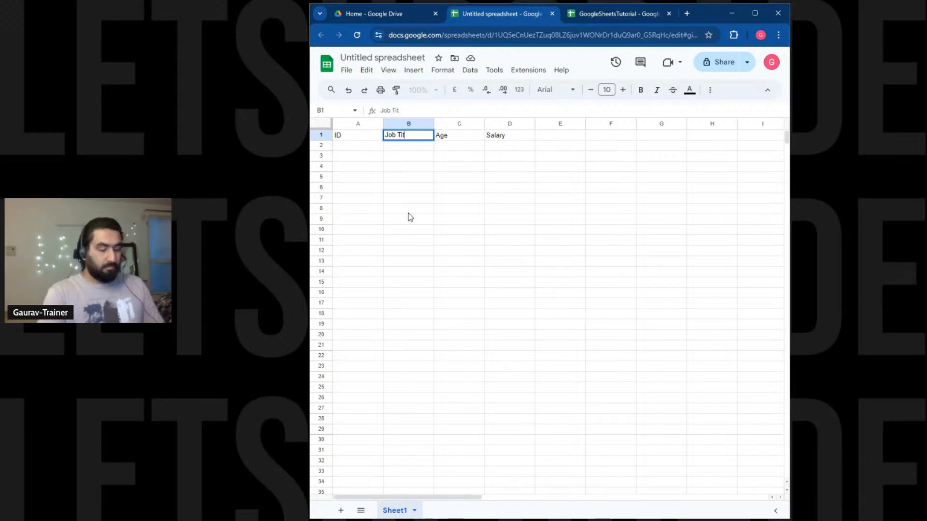
{"action": "type", "text": "le"}
{"action": "key", "text": "Return"}
{"action": "key", "text": "Left"}
{"action": "key", "text": "Up"}
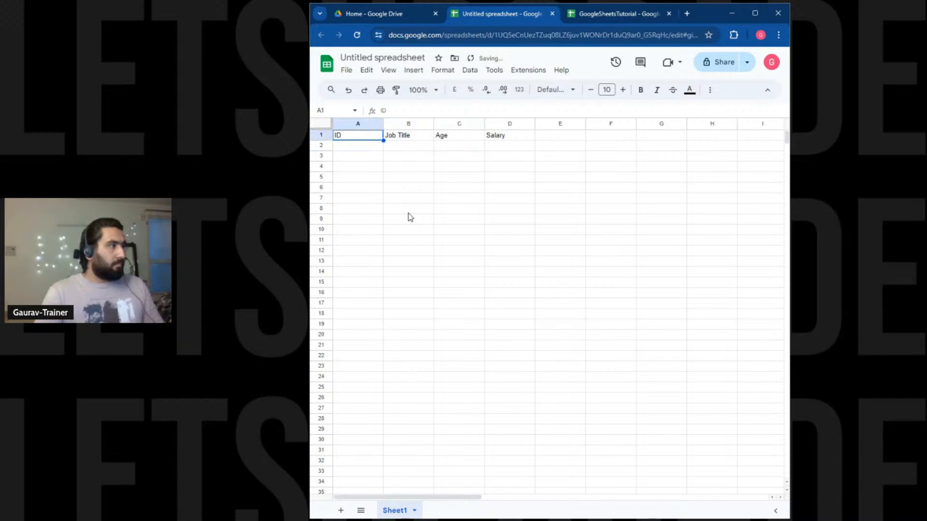
Fill A2:A6 with IDs 1 through 5.
{"action": "key", "text": "Down"}
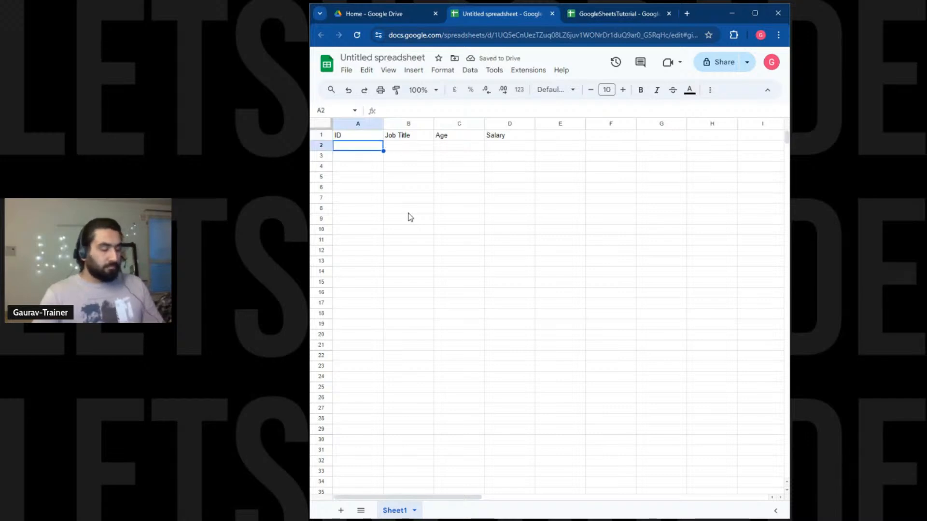
{"action": "type", "text": "1"}
{"action": "key", "text": "Return"}
{"action": "type", "text": "2"}
{"action": "key", "text": "Return"}
{"action": "type", "text": "23"}
{"action": "key", "text": "Return"}
{"action": "key", "text": "Up"}
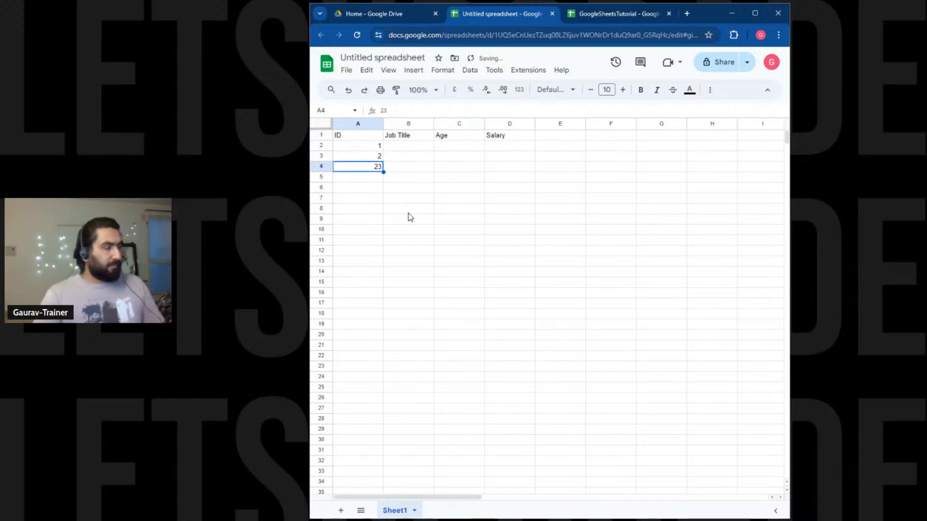
{"action": "type", "text": "3"}
{"action": "key", "text": "Return"}
{"action": "type", "text": "4"}
{"action": "key", "text": "Return"}
{"action": "type", "text": "4"}
{"action": "key", "text": "Up"}
{"action": "key", "text": "Down"}
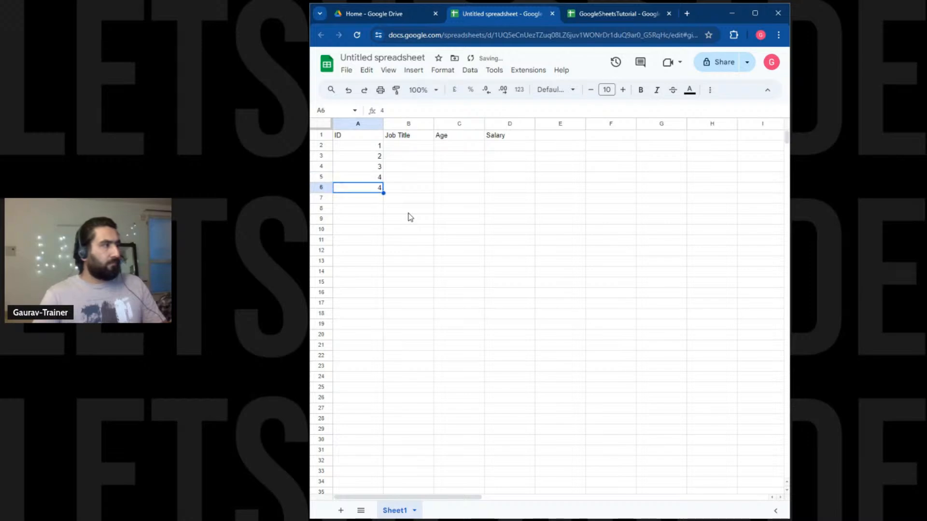
{"action": "type", "text": "5"}
{"action": "key", "text": "Return"}
{"action": "key", "text": "Up"}
{"action": "key", "text": "Up"}
Enter job titles Software Dev, Marketing and Sales in B2:B4.
{"action": "key", "text": "Right"}
{"action": "key", "text": "Right"}
{"action": "key", "text": "Up"}
{"action": "key", "text": "Up"}
{"action": "key", "text": "Left"}
{"action": "key", "text": "Up"}
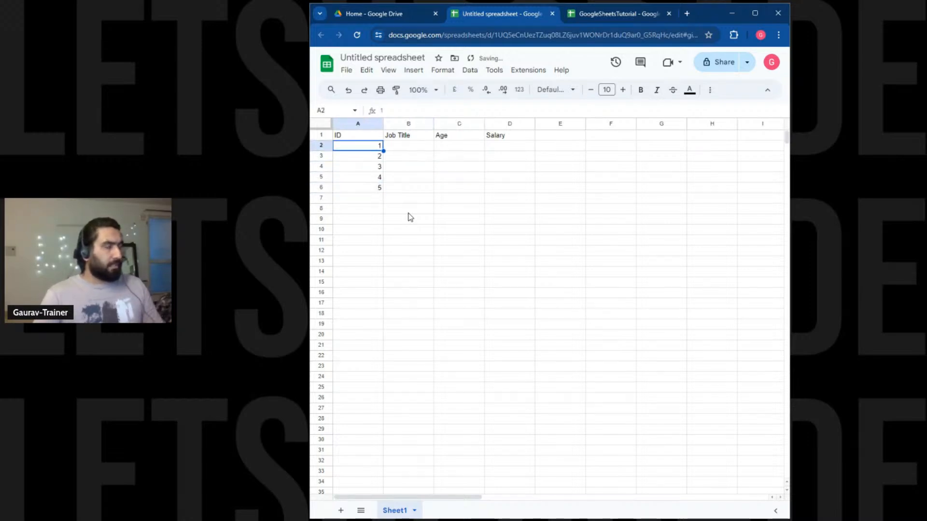
{"action": "type", "text": "Dev"}
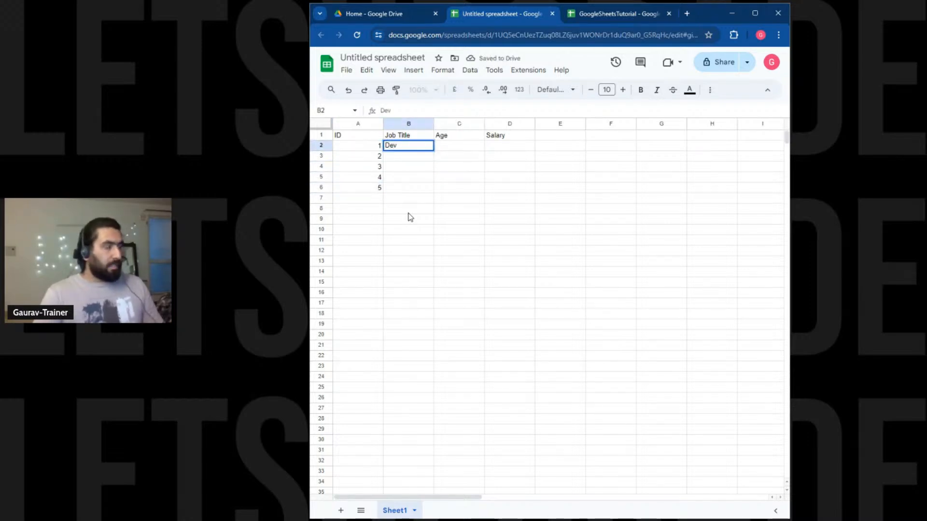
{"action": "key", "text": "Return"}
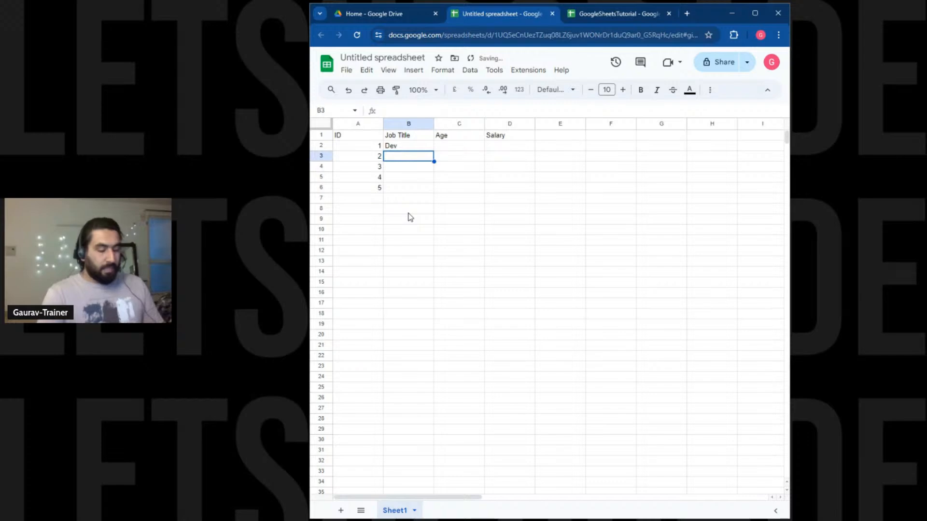
{"action": "type", "text": "Marketing"}
{"action": "key", "text": "Return"}
{"action": "type", "text": "Sa"}
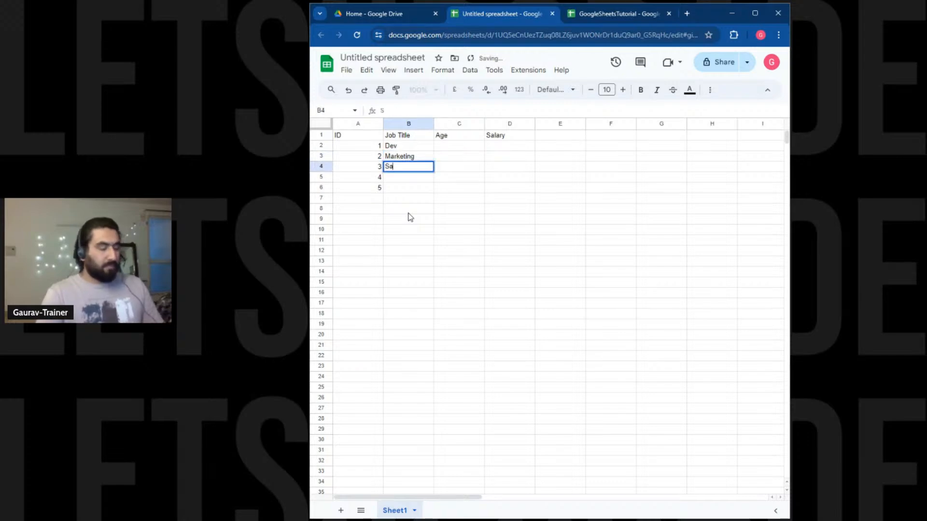
{"action": "type", "text": "les"}
{"action": "key", "text": "Return"}
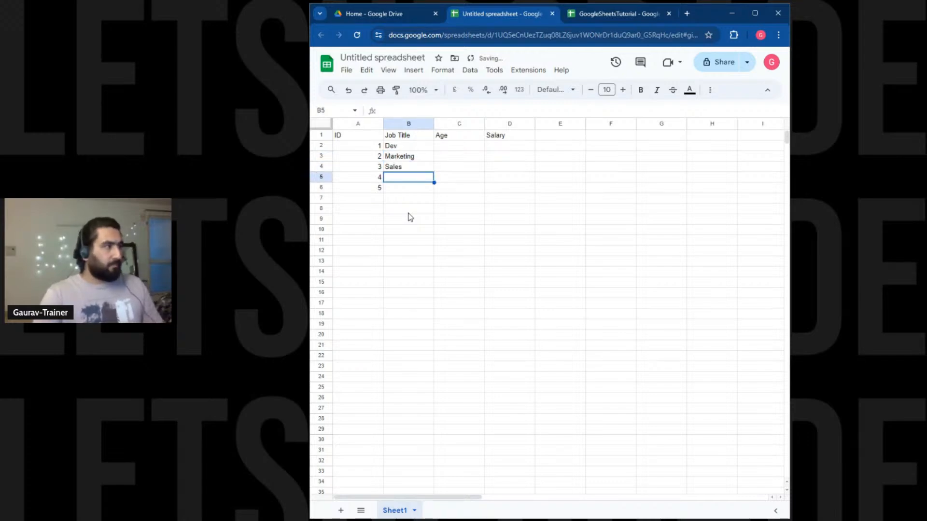
{"action": "key", "text": "Up"}
{"action": "key", "text": "Up"}
{"action": "key", "text": "Up"}
{"action": "key", "text": "Right"}
{"action": "key", "text": "Right"}
{"action": "key", "text": "Left"}
{"action": "key", "text": "Left"}
{"action": "key", "text": "Up"}
{"action": "key", "text": "Down"}
{"action": "type", "text": "Software"}
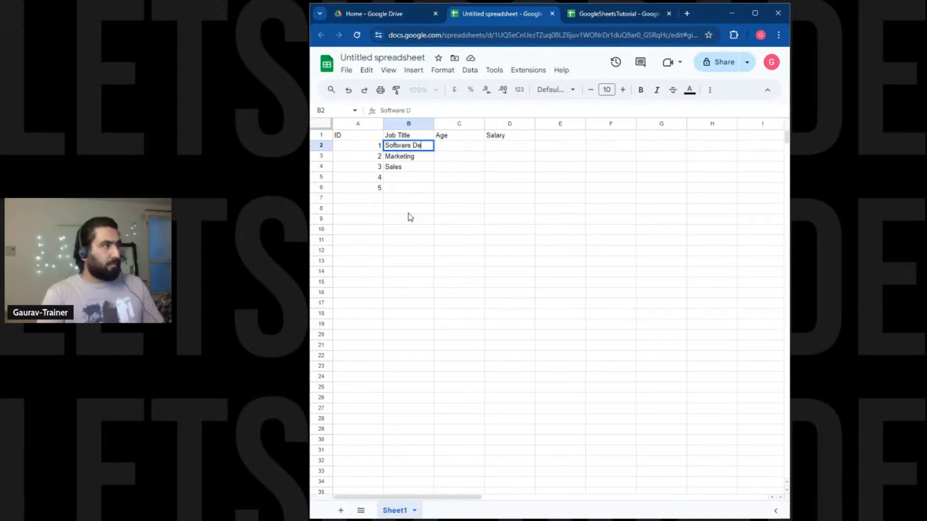
{"action": "type", "text": "Dev"}
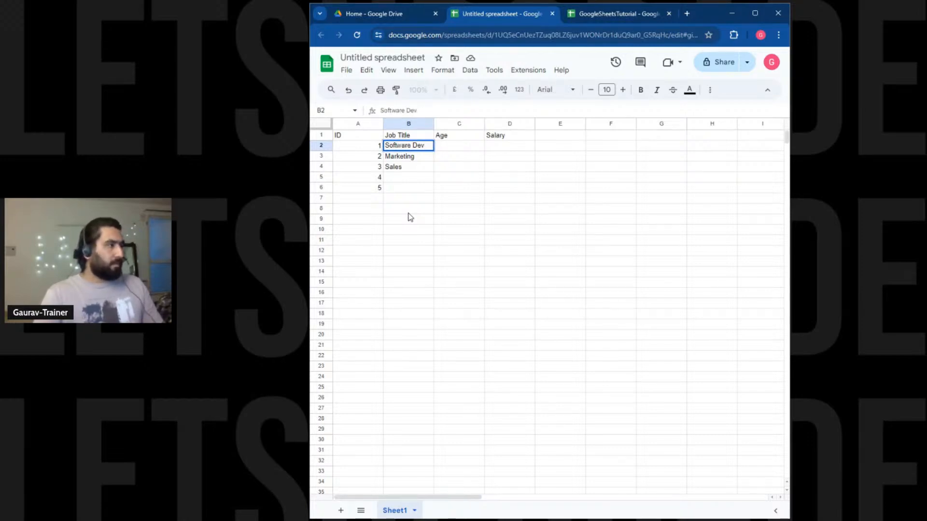
{"action": "key", "text": "Return"}
Add Software Dev and Sales as job titles for IDs 4 and 5.
{"action": "key", "text": "Down"}
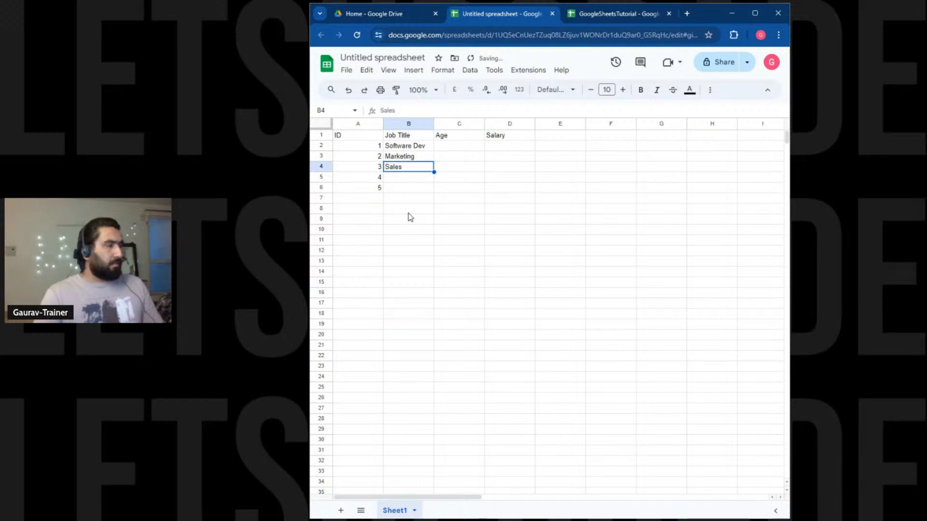
{"action": "key", "text": "Down"}
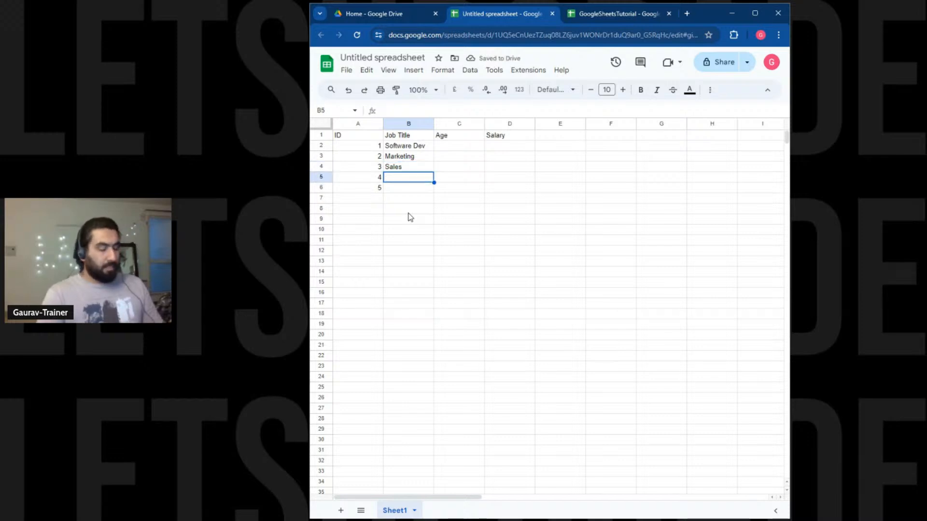
{"action": "type", "text": "Softwa"}
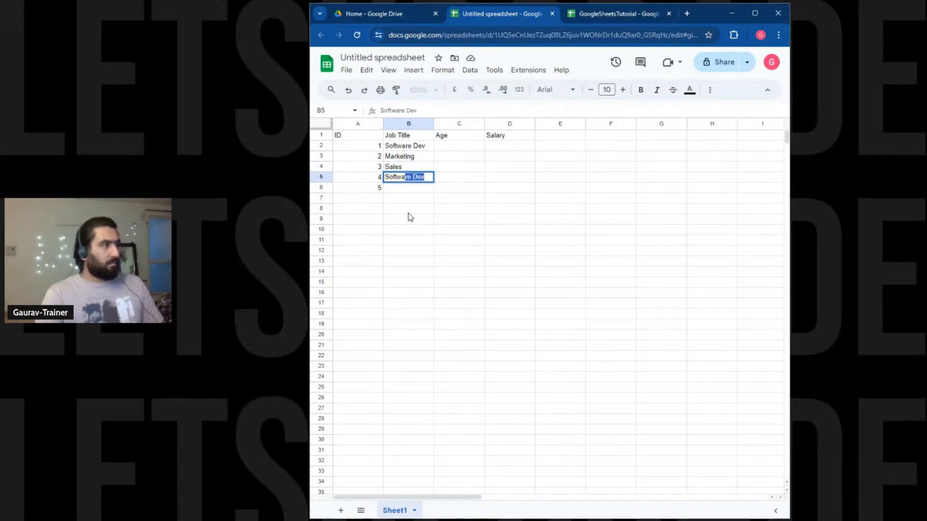
{"action": "key", "text": "Return"}
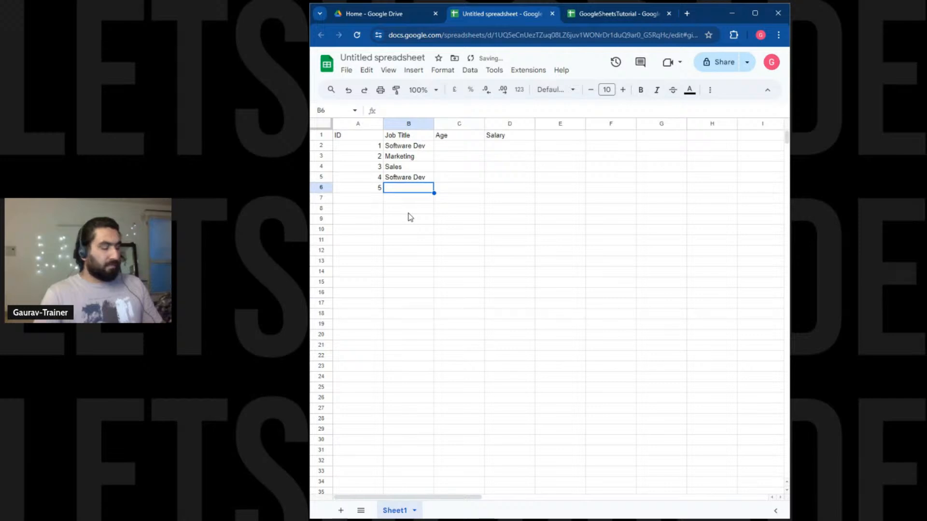
{"action": "type", "text": "Sales"}
{"action": "key", "text": "Return"}
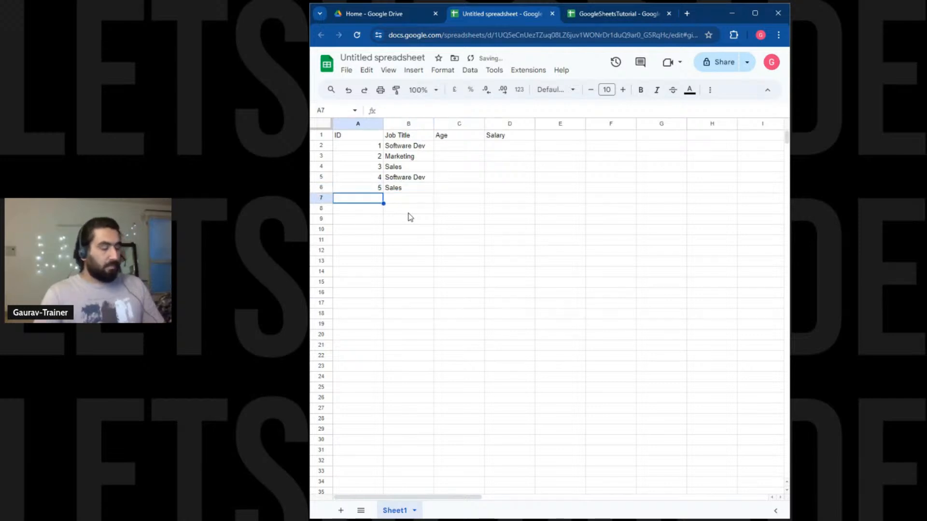
Enter ages 25, 27, 26, 28 and 32 in C2:C6.
{"action": "key", "text": "Up"}
{"action": "key", "text": "Right"}
{"action": "key", "text": "Up"}
{"action": "key", "text": "Right"}
{"action": "key", "text": "Up"}
{"action": "key", "text": "Right"}
{"action": "key", "text": "Up"}
{"action": "key", "text": "Left"}
{"action": "key", "text": "Up"}
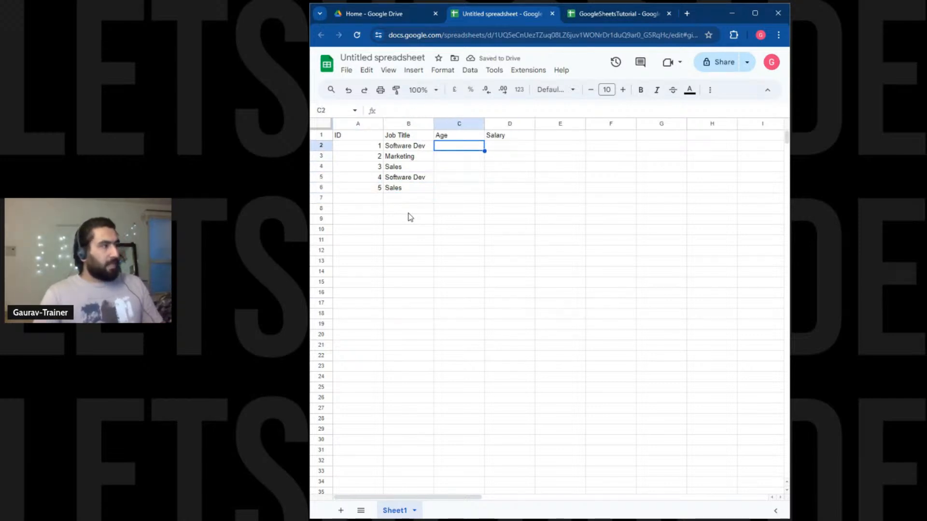
{"action": "type", "text": "25"}
{"action": "key", "text": "Return"}
{"action": "key", "text": "Down"}
{"action": "key", "text": "Down"}
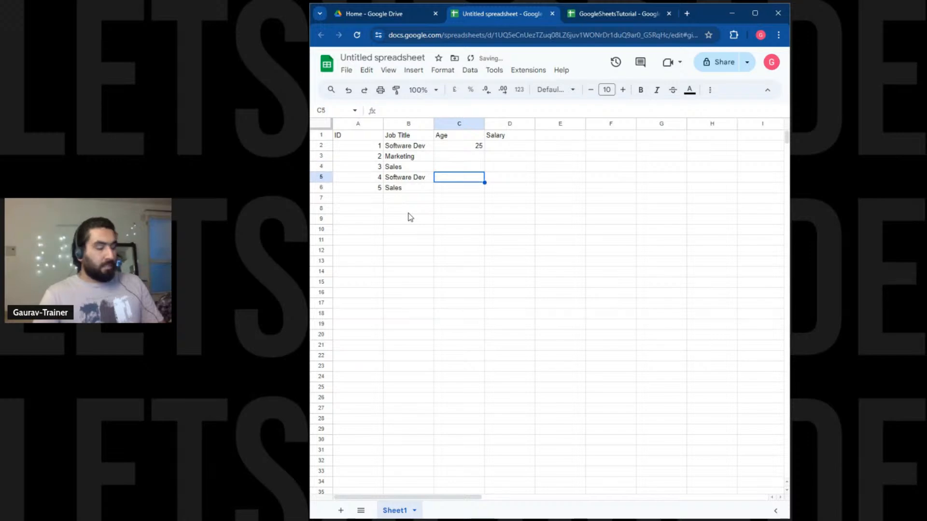
{"action": "type", "text": "28"}
{"action": "key", "text": "Up"}
{"action": "key", "text": "Up"}
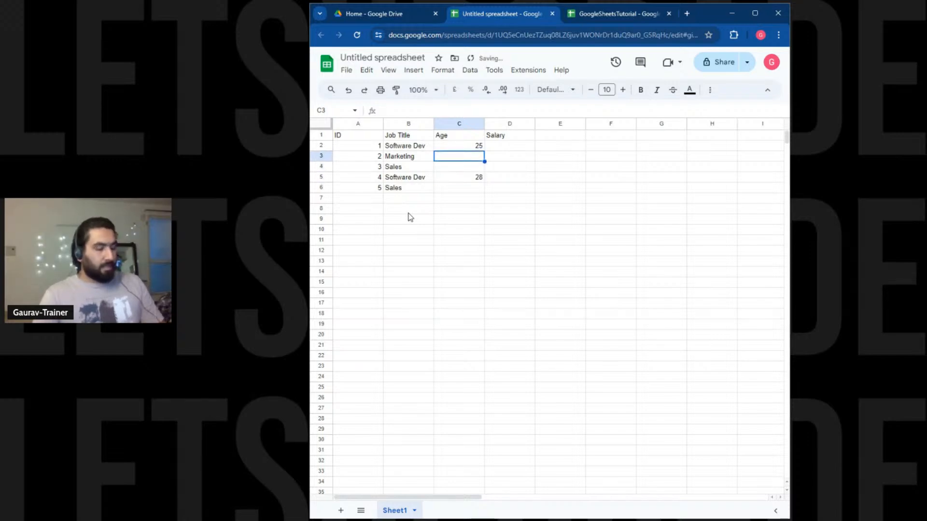
{"action": "type", "text": "27"}
{"action": "key", "text": "Return"}
{"action": "type", "text": "26"}
{"action": "key", "text": "Return"}
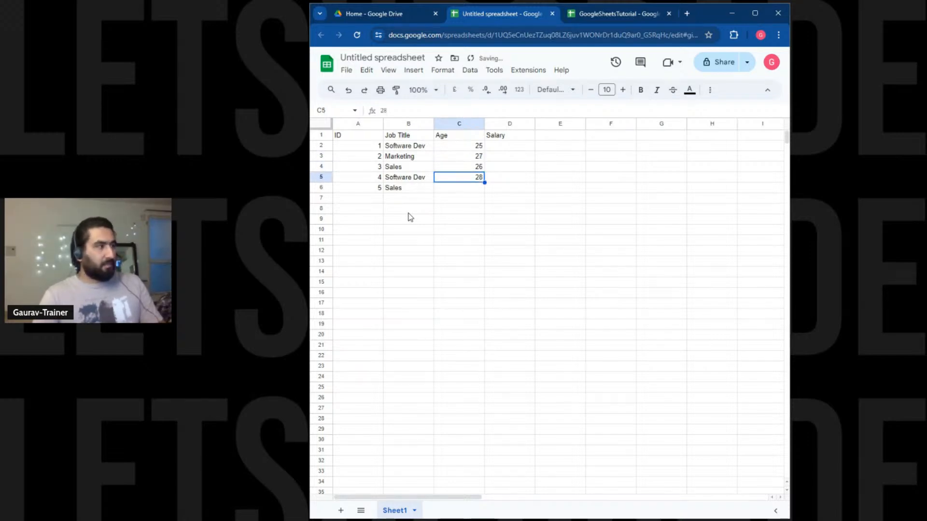
{"action": "key", "text": "Down"}
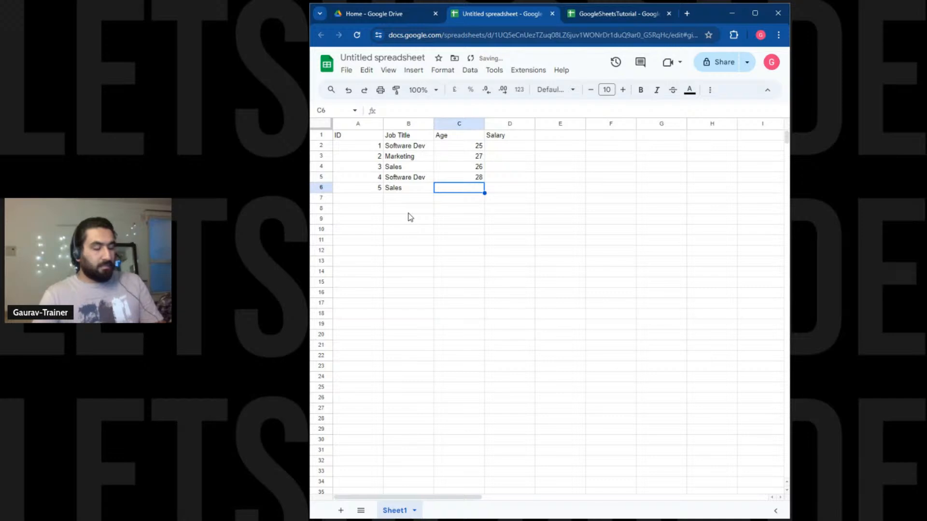
{"action": "type", "text": "32"}
{"action": "key", "text": "Tab"}
{"action": "key", "text": "Up"}
{"action": "key", "text": "Up"}
{"action": "key", "text": "Up"}
{"action": "key", "text": "Up"}
{"action": "key", "text": "Up"}
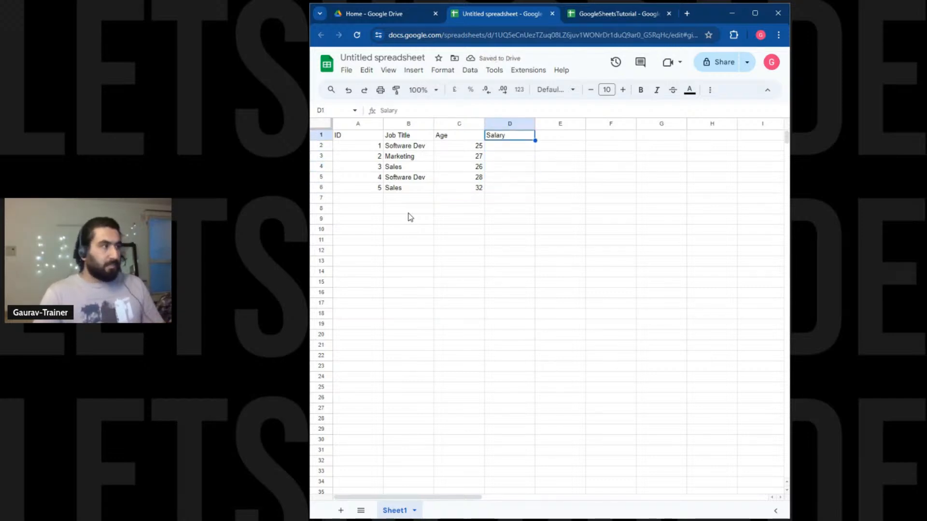
Change D1 to 'Salary (Lakhs per annum)', widen column D, and begin entering 1200000 in D2.
{"action": "key", "text": "Return"}
{"action": "type", "text": "("}
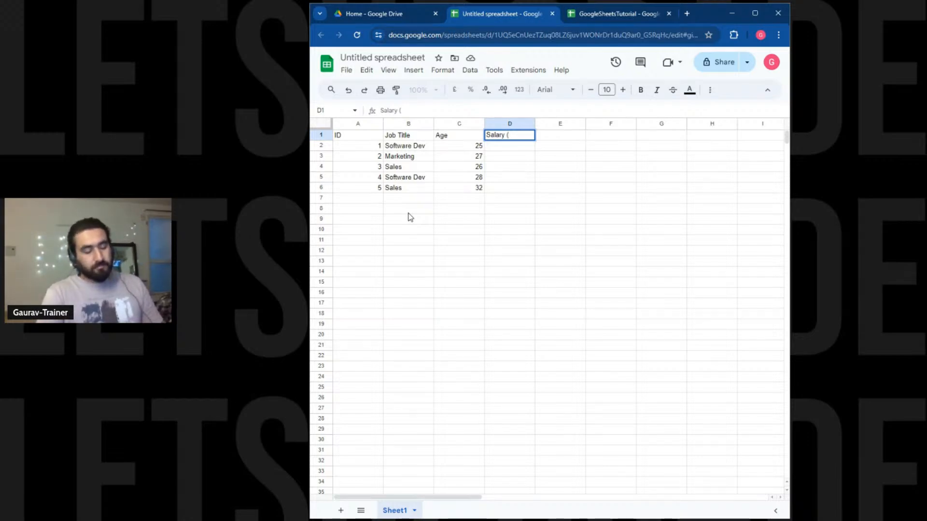
{"action": "type", "text": "Lakhs"}
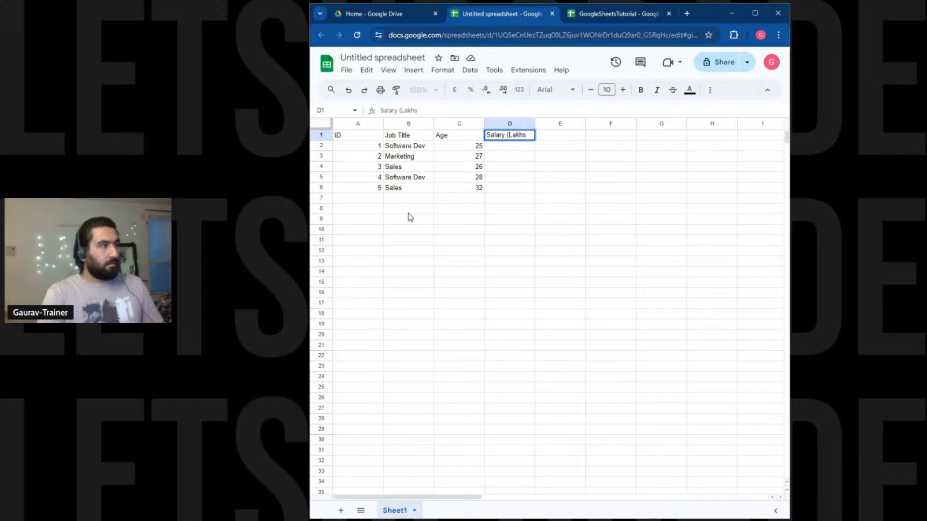
{"action": "key", "text": "Return"}
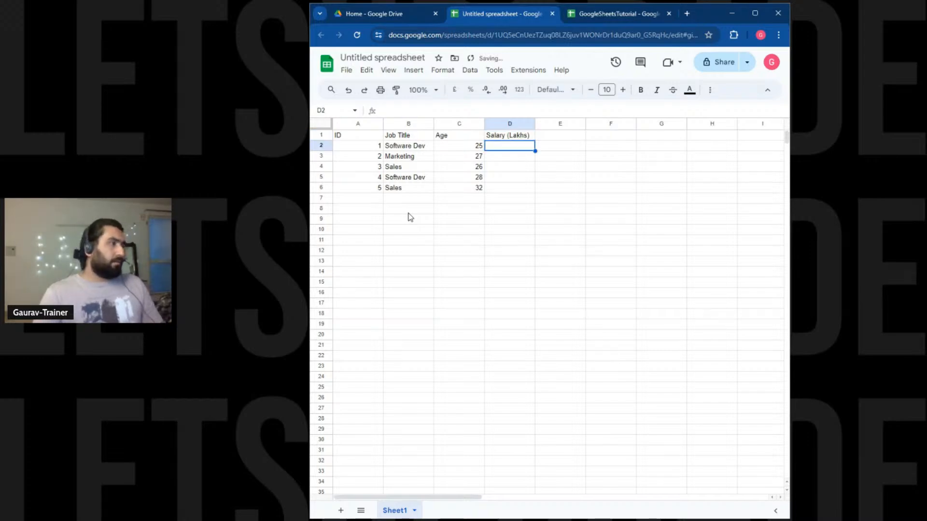
{"action": "key", "text": "Up"}
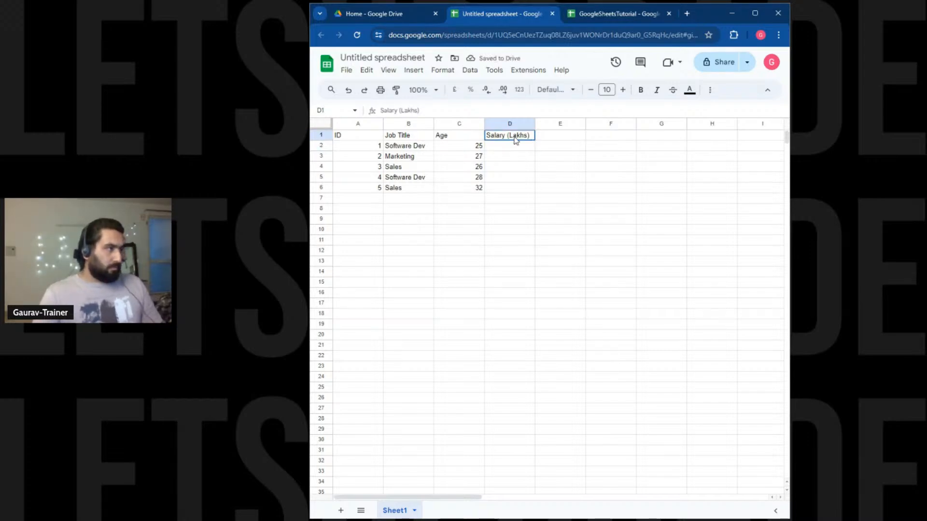
{"action": "double_click", "coordinate": [523, 135]}
{"action": "key", "text": "Left"}
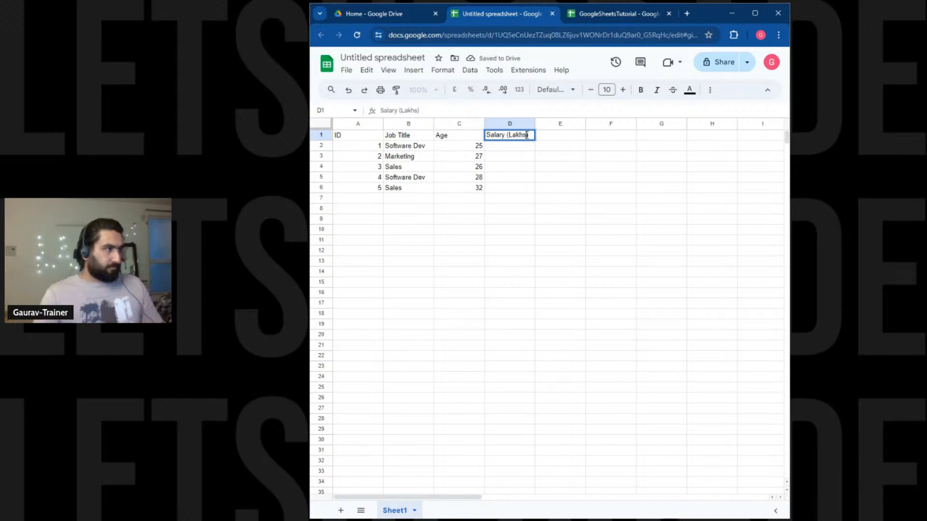
{"action": "type", "text": "per an"}
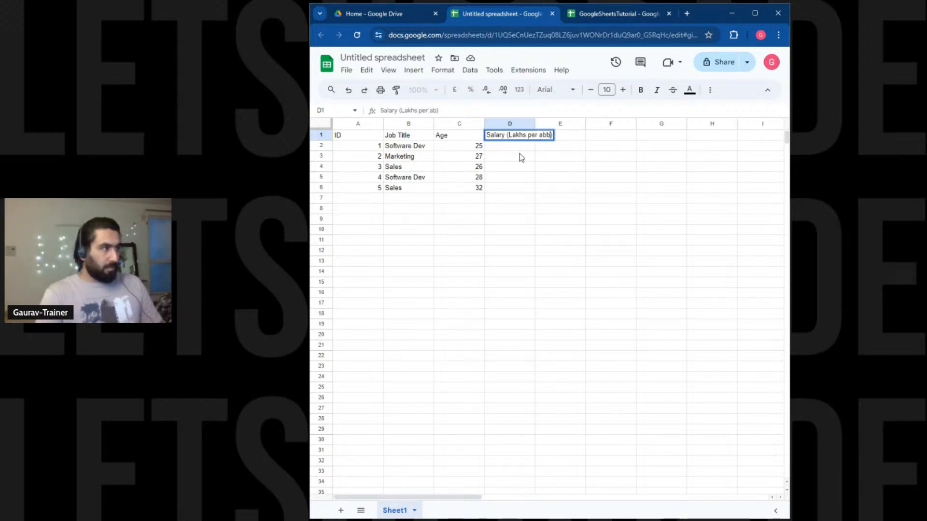
{"action": "type", "text": "num"}
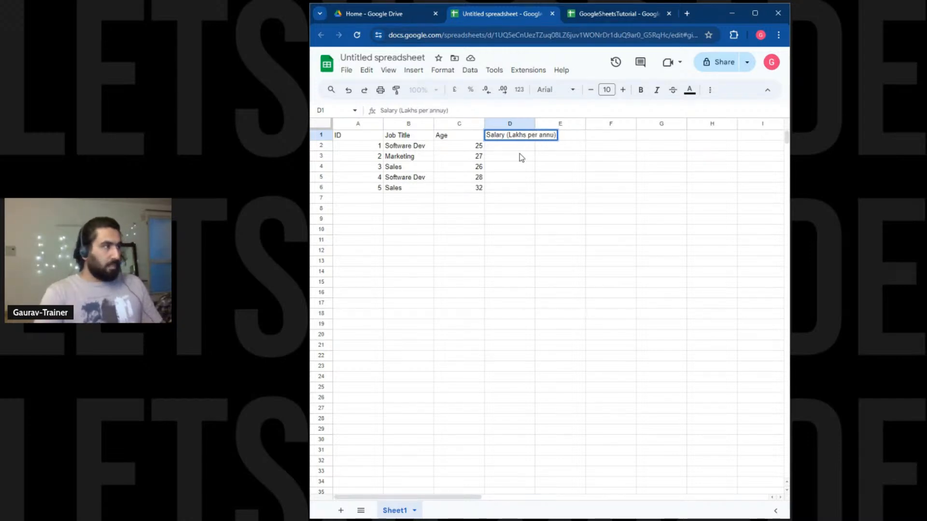
{"action": "left_click", "coordinate": [520, 166]}
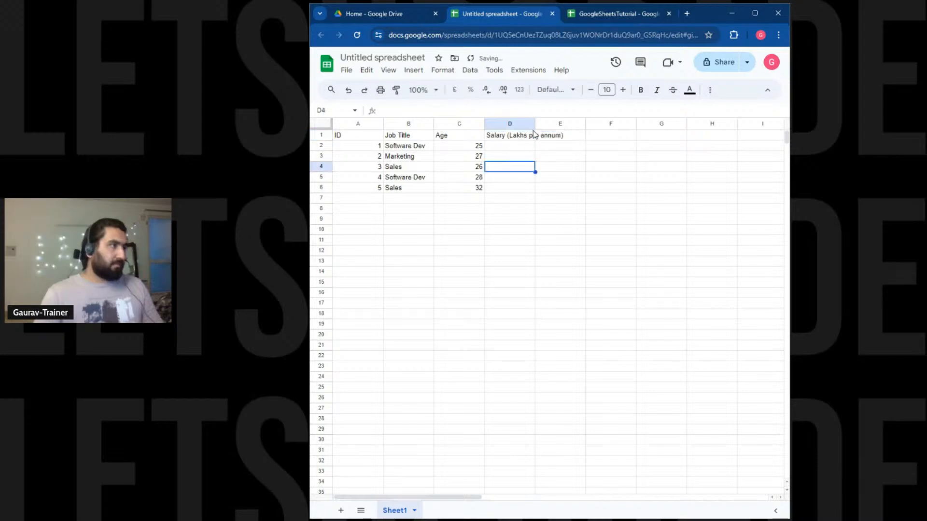
{"action": "left_click_drag", "start_coordinate": [535, 124], "coordinate": [567, 125]}
{"action": "double_click", "coordinate": [526, 147]}
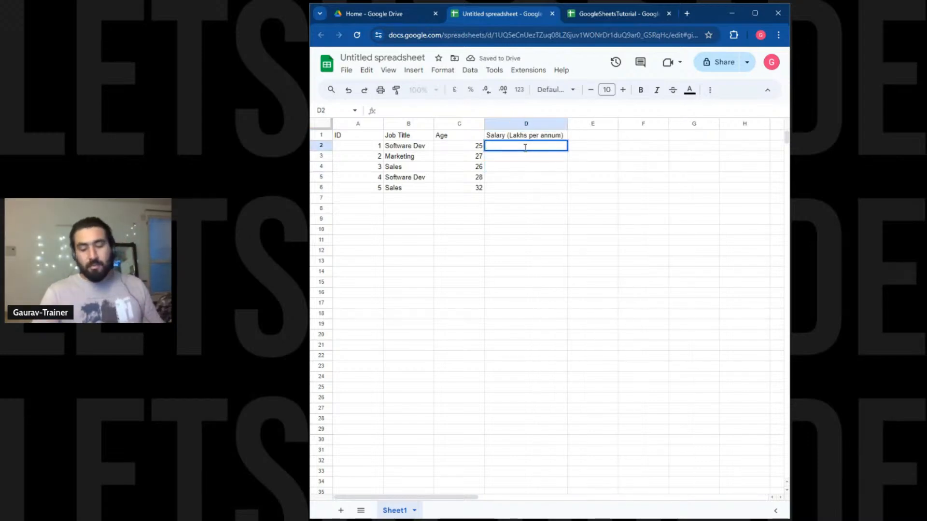
{"action": "type", "text": "12"}
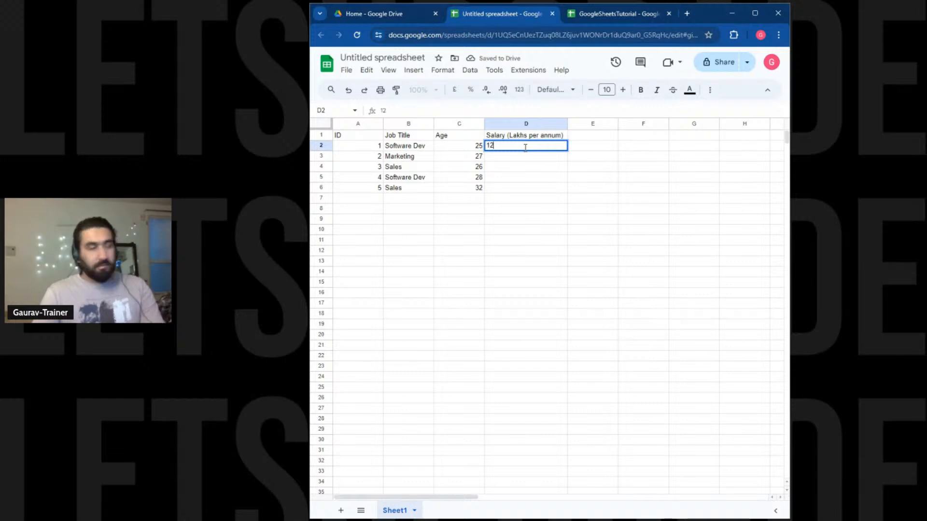
{"action": "type", "text": "00000"}
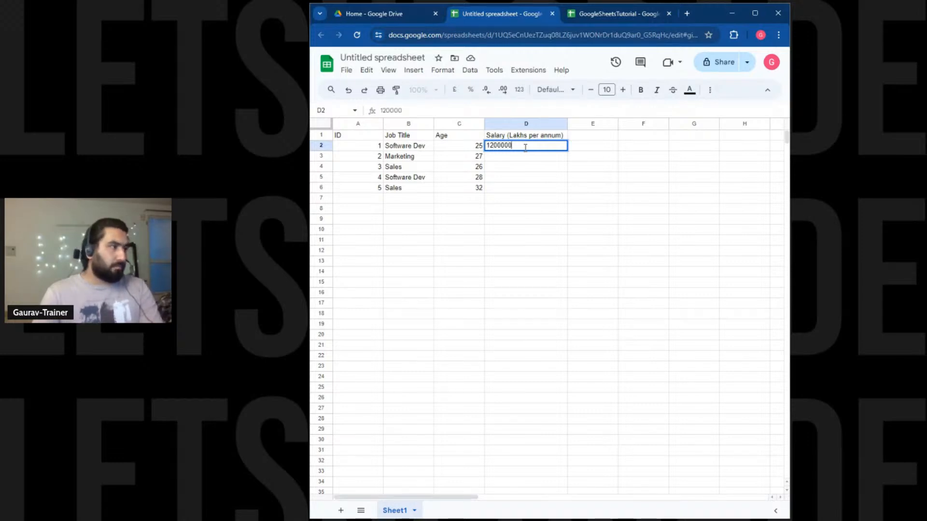
Commit 1200000 in D2 and enter 500000 as the salary in D4.
{"action": "key", "text": "Return"}
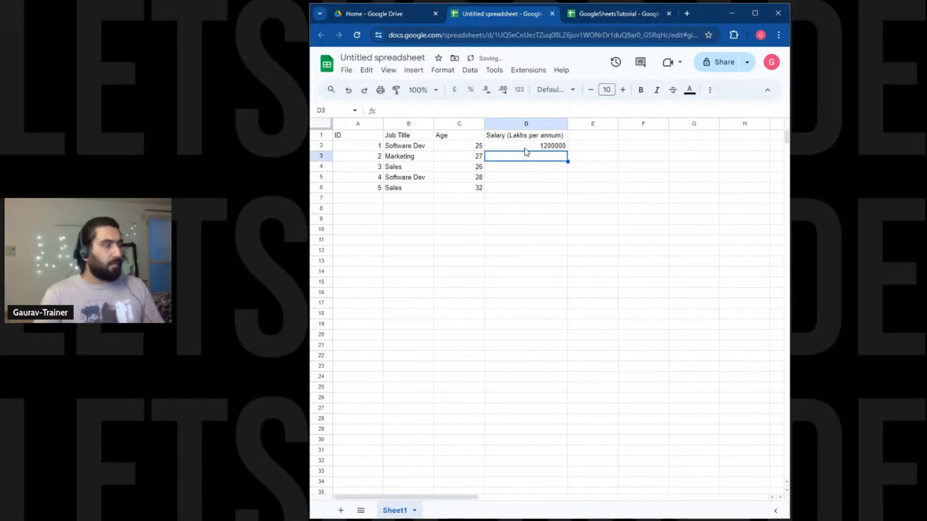
{"action": "key", "text": "Right"}
{"action": "key", "text": "ctrl+Down"}
{"action": "key", "text": "ctrl+Up"}
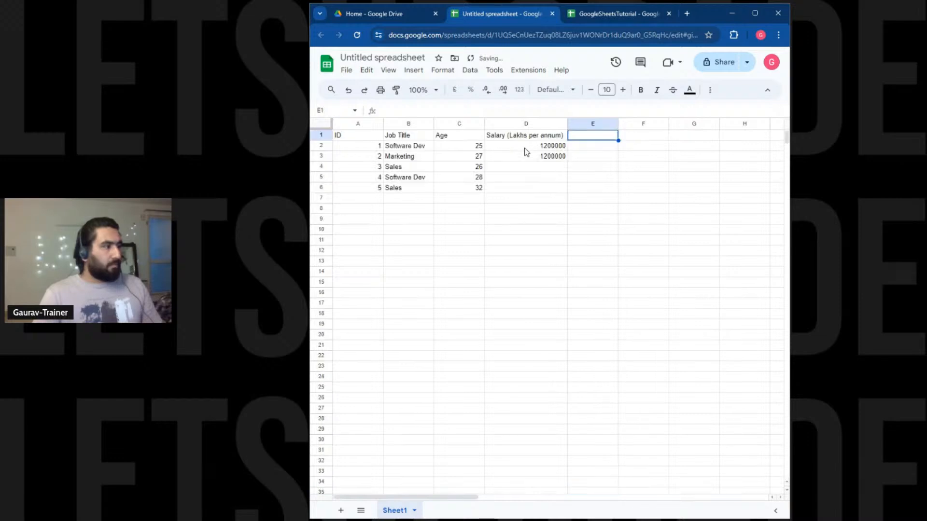
{"action": "key", "text": "Left"}
{"action": "key", "text": "Down"}
{"action": "key", "text": "Down"}
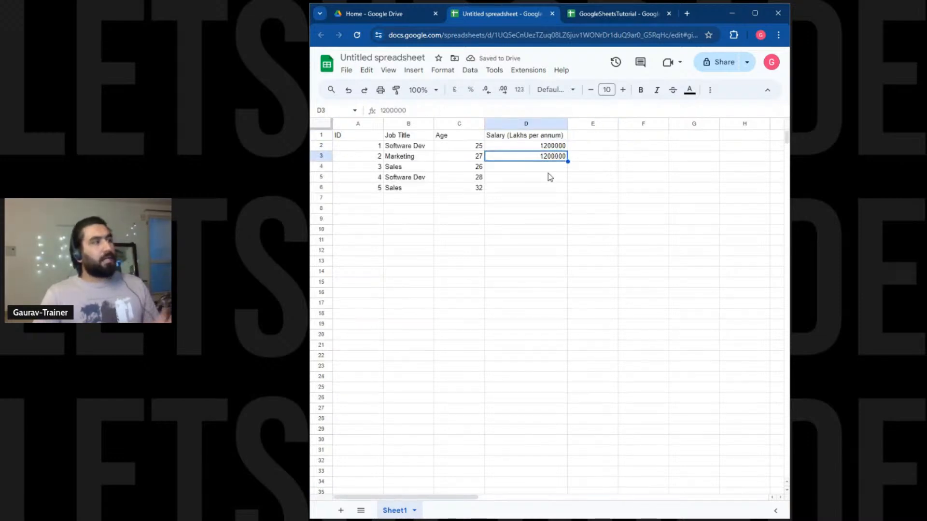
{"action": "left_click", "coordinate": [551, 171]}
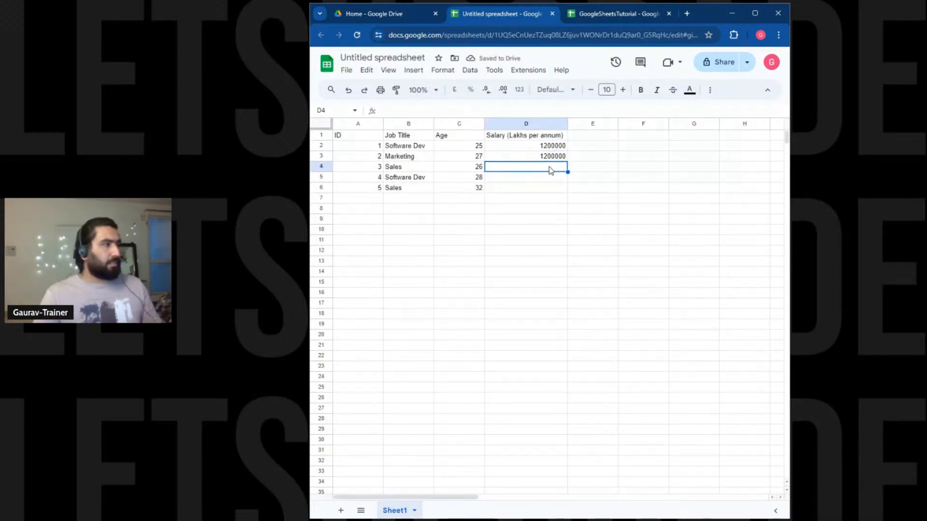
{"action": "double_click", "coordinate": [550, 168]}
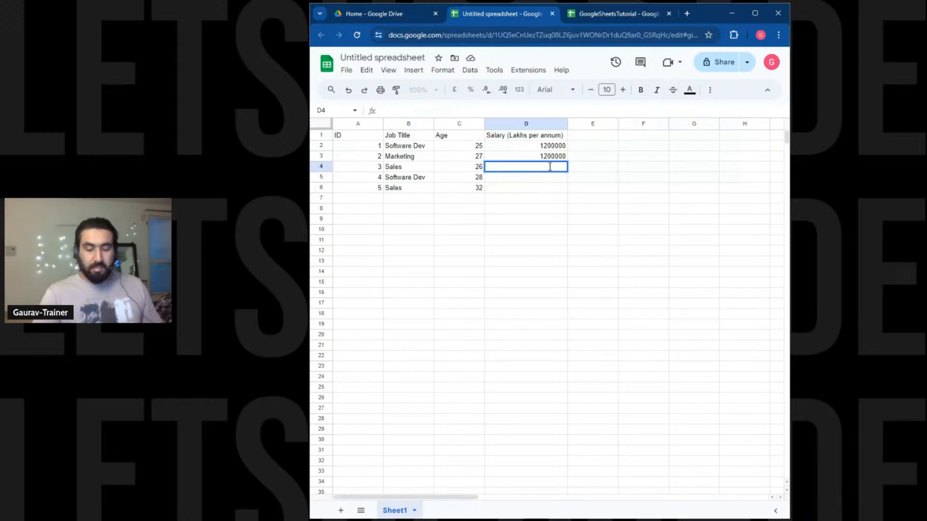
{"action": "type", "text": "5000"}
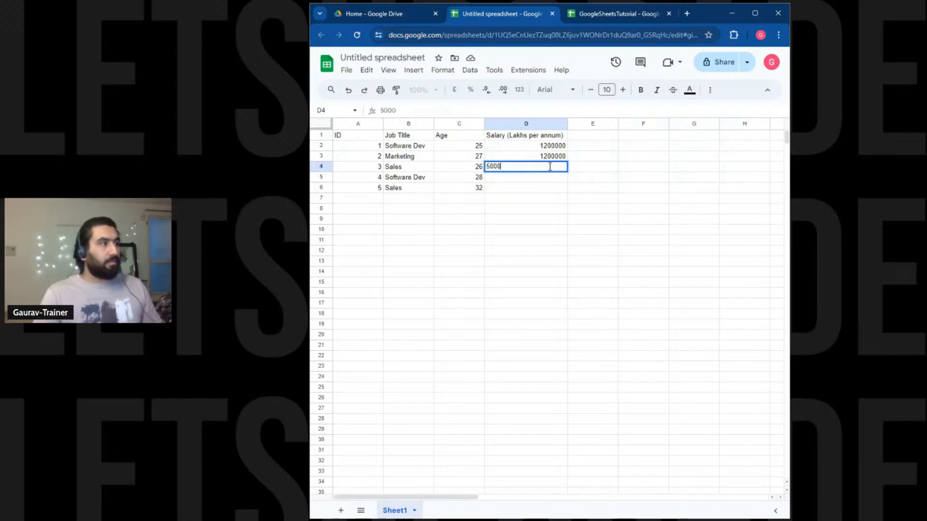
{"action": "type", "text": "00"}
{"action": "key", "text": "Return"}
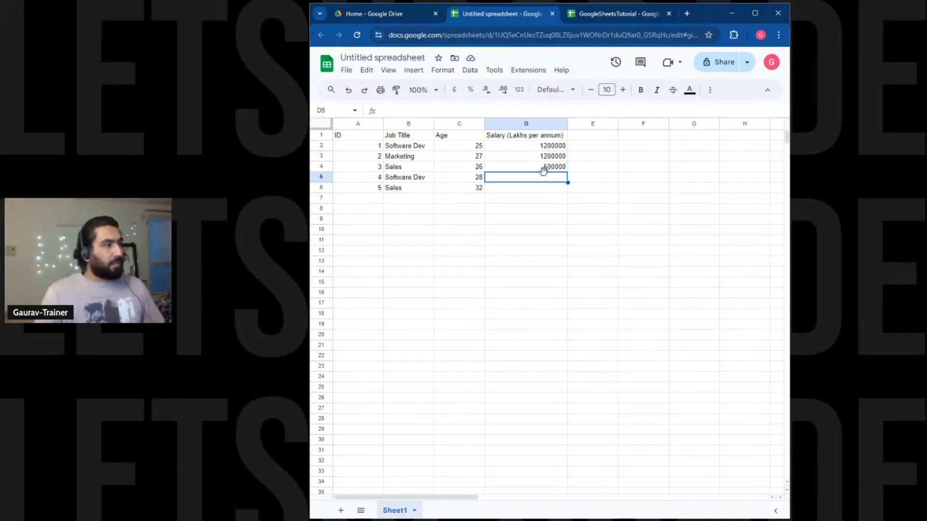
Enter salaries 1800000 in D5 and 1560000 in D6.
{"action": "double_click", "coordinate": [544, 177]}
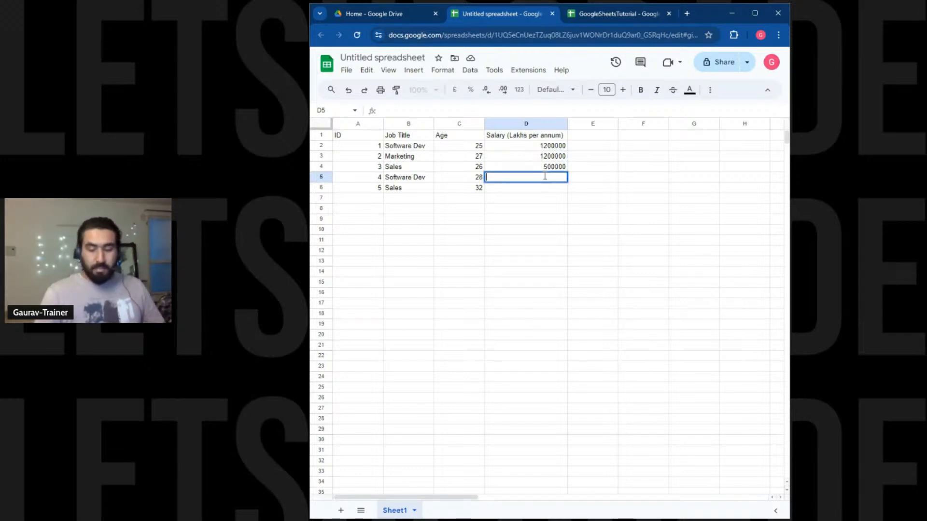
{"action": "type", "text": "1800000"}
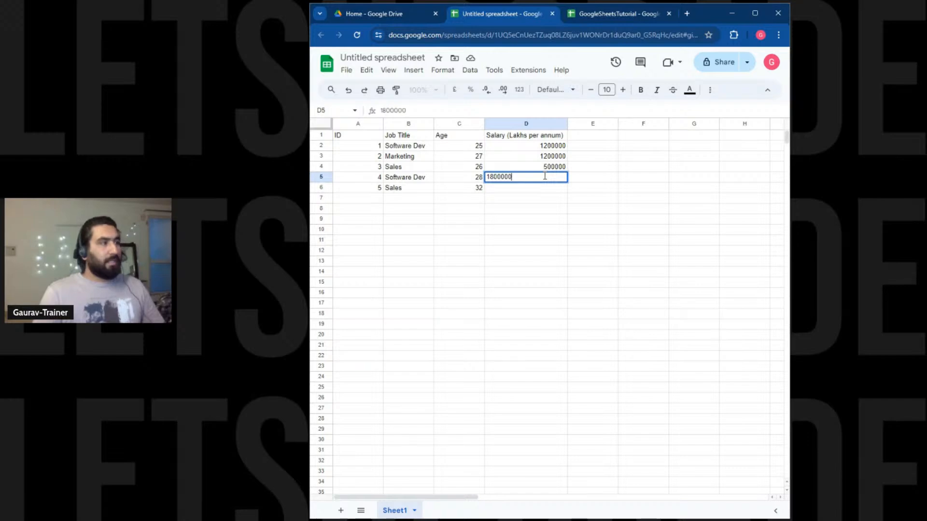
{"action": "key", "text": "Return"}
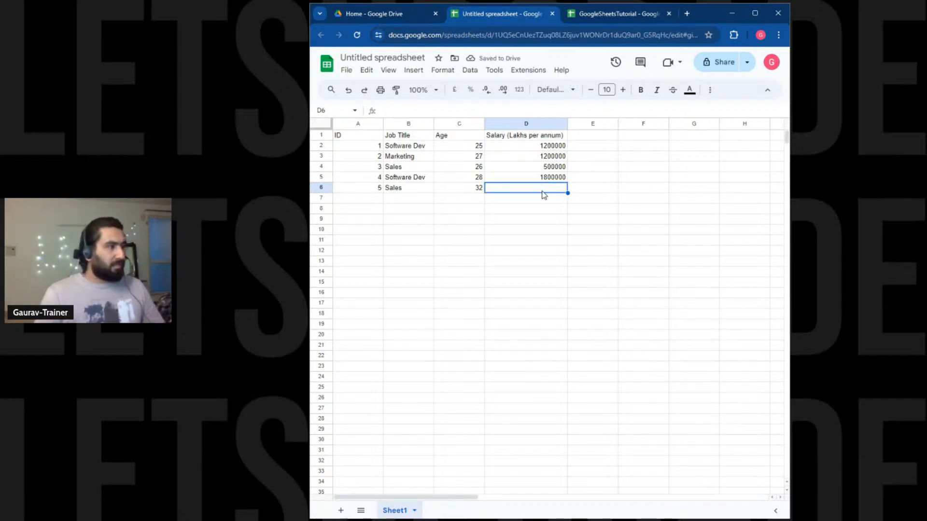
{"action": "double_click", "coordinate": [546, 188]}
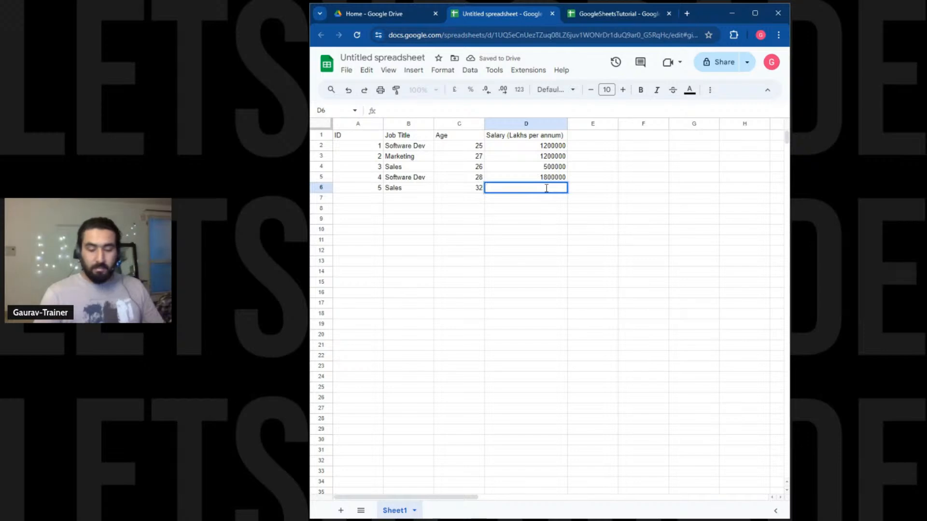
{"action": "type", "text": "1560"}
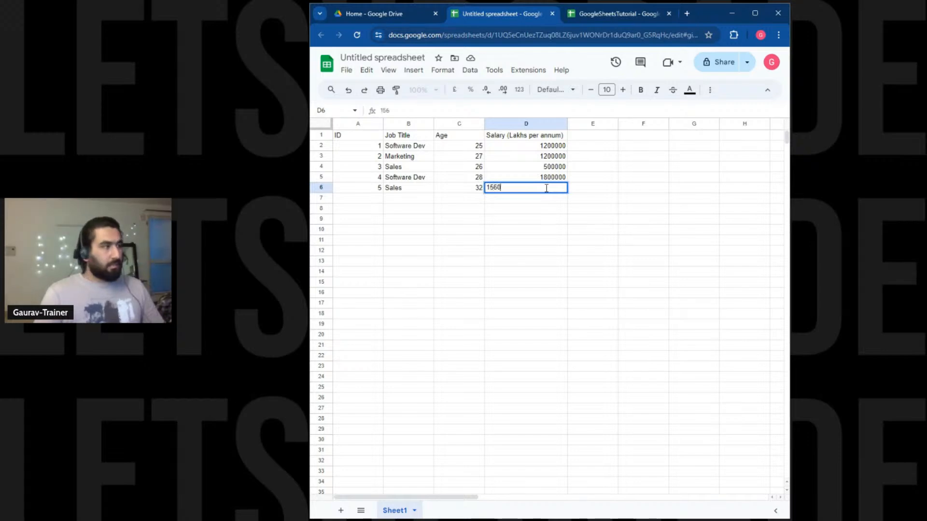
{"action": "type", "text": "000"}
{"action": "key", "text": "Return"}
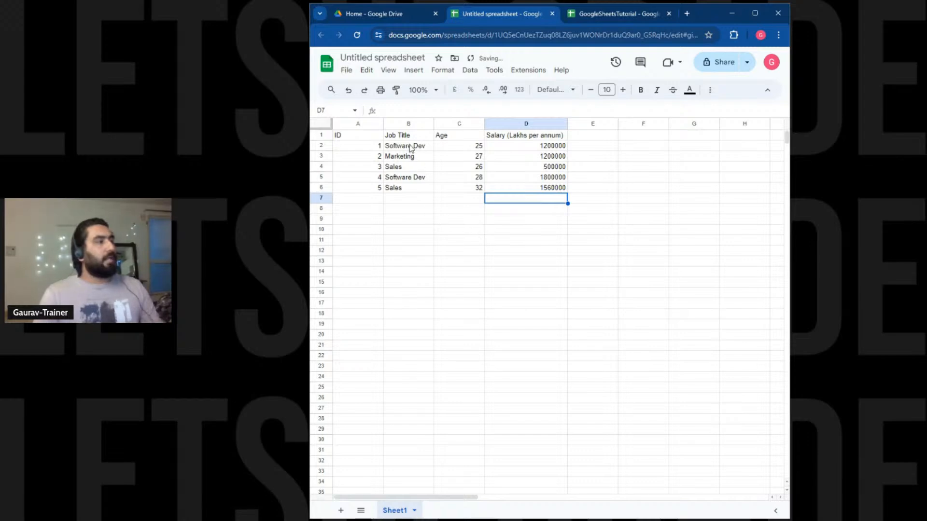
{"action": "left_click_drag", "start_coordinate": [410, 147], "coordinate": [522, 184]}
{"action": "left_click", "coordinate": [522, 183]}
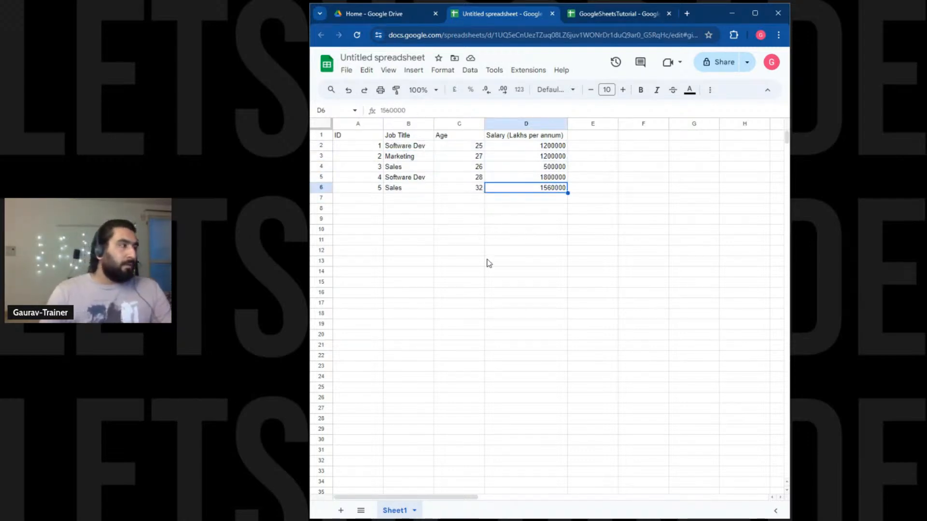
Title the untitled spreadsheet IncomeData_20-30.
{"action": "left_click", "coordinate": [384, 59]}
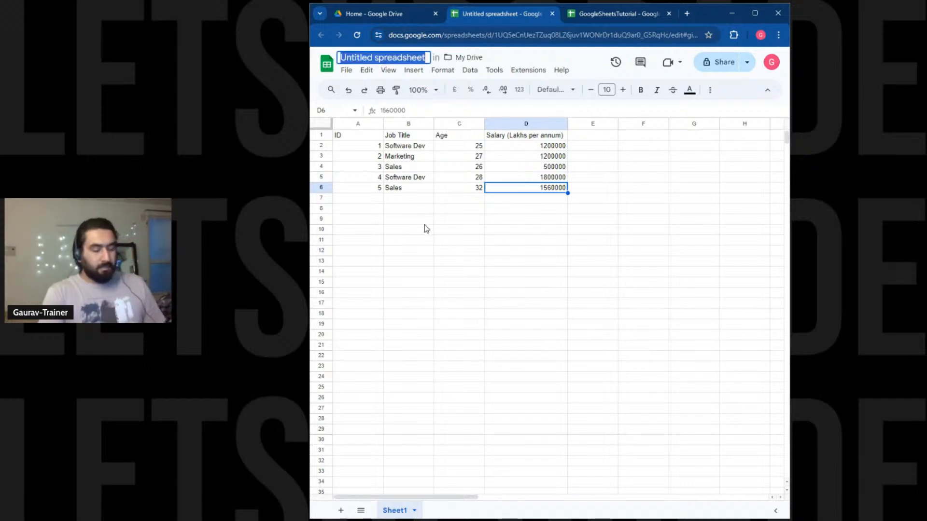
{"action": "type", "text": "INcome"}
{"action": "key", "text": "BackSpace"}
{"action": "key", "text": "BackSpace"}
{"action": "key", "text": "BackSpace"}
{"action": "key", "text": "BackSpace"}
{"action": "key", "text": "BackSpace"}
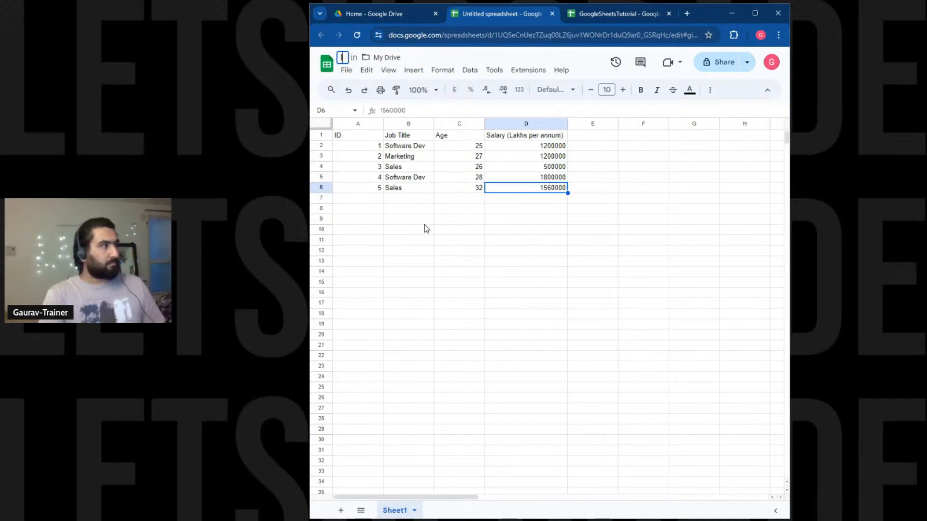
{"action": "type", "text": "ncome"}
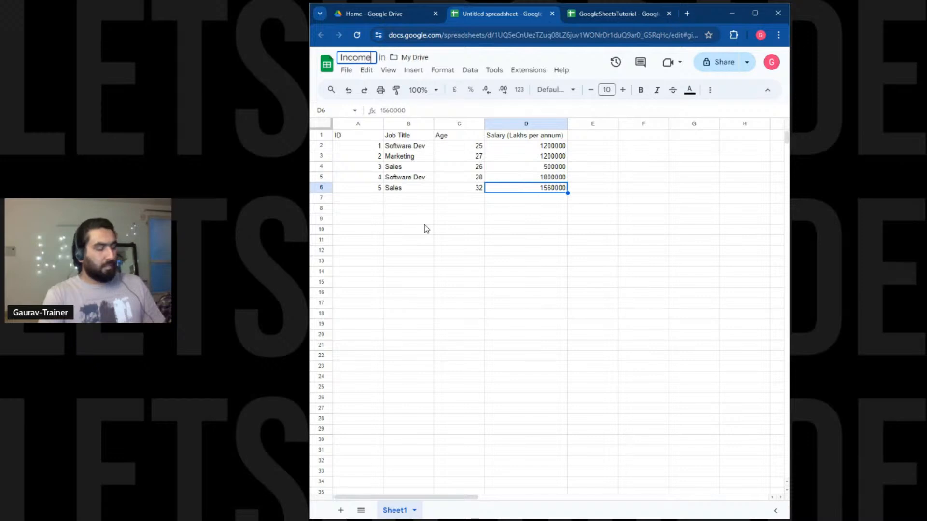
{"action": "type", "text": "Data"}
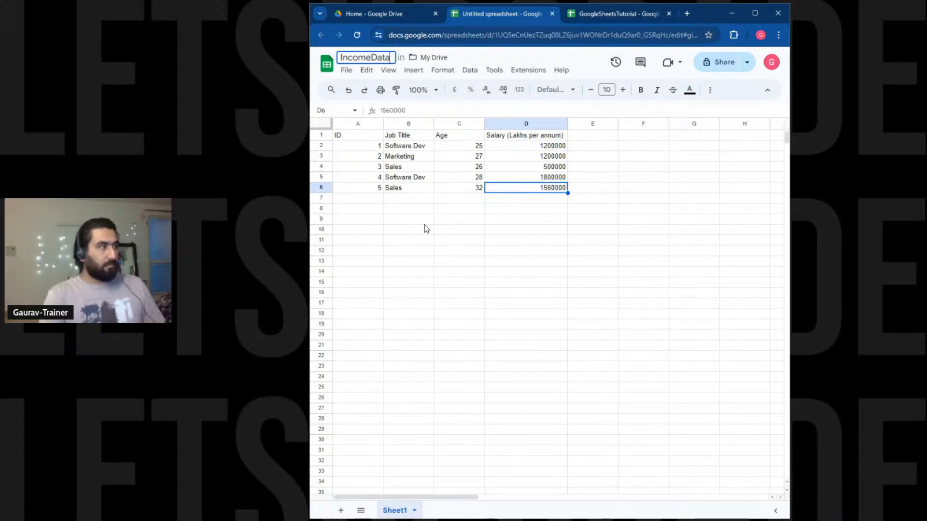
{"action": "type", "text": "_"}
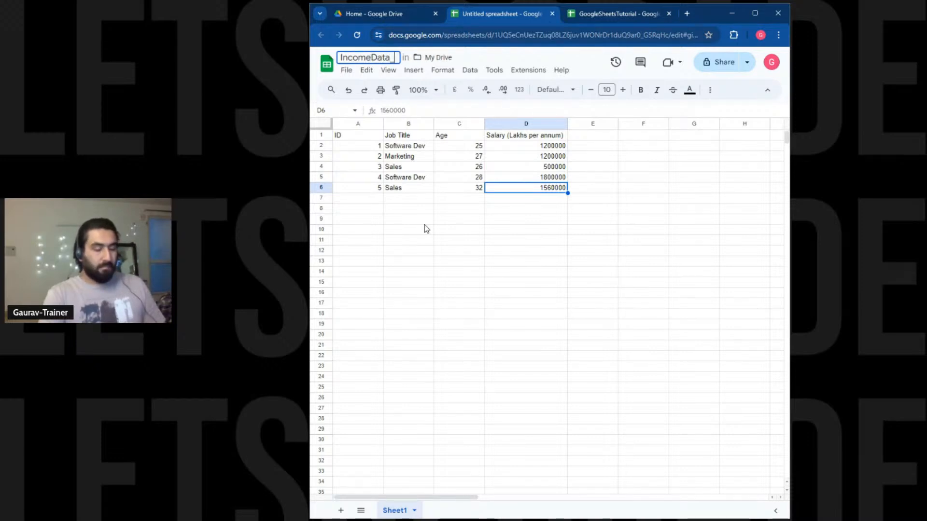
{"action": "type", "text": "20-30"}
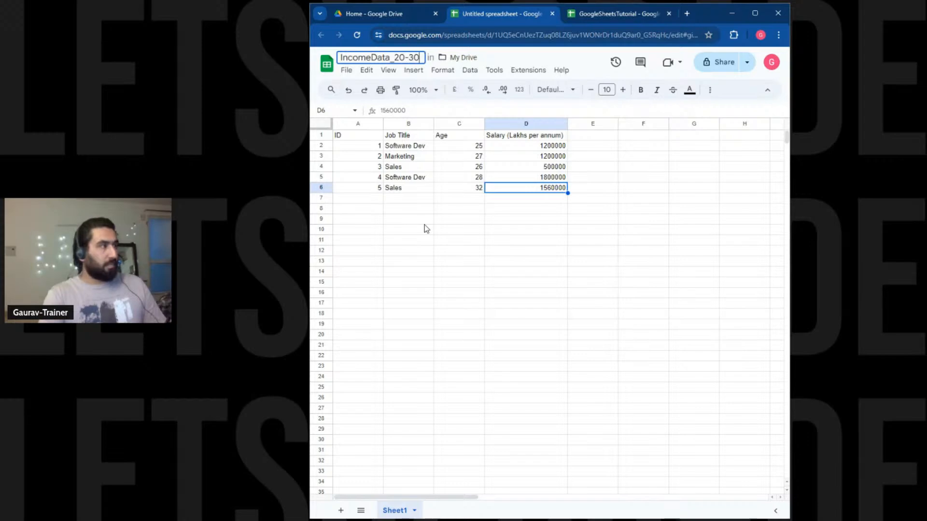
{"action": "key", "text": "Return"}
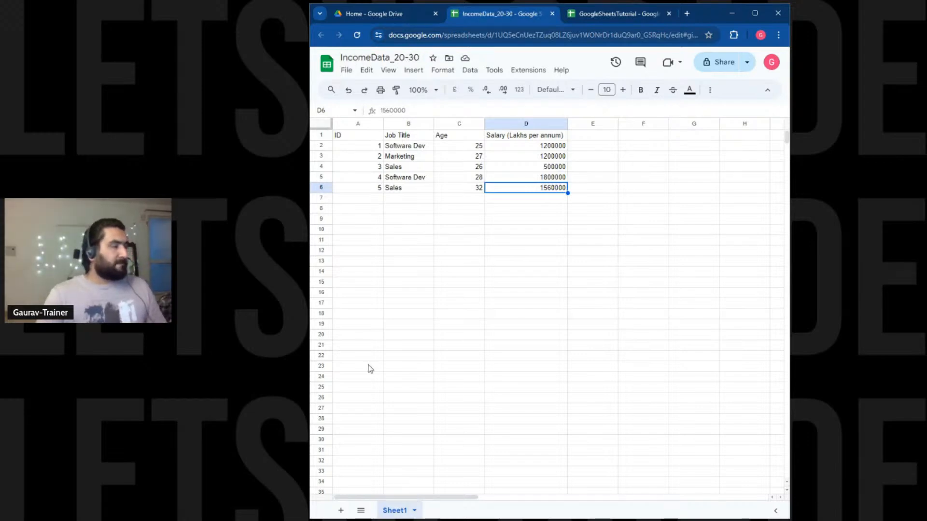
Prefix the spreadsheet title with LU<>YT<>.
{"action": "double_click", "coordinate": [344, 58]}
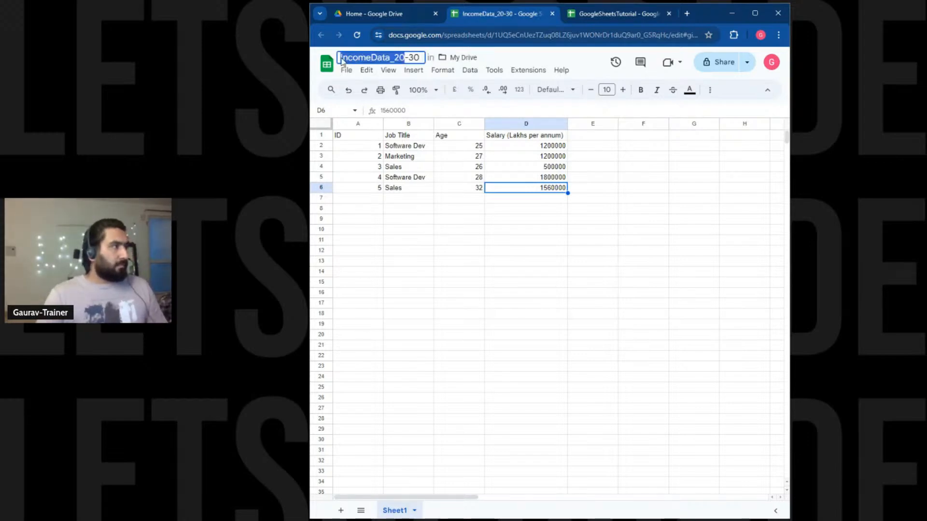
{"action": "key", "text": "Escape"}
{"action": "left_click", "coordinate": [342, 58]}
{"action": "left_click", "coordinate": [342, 58]}
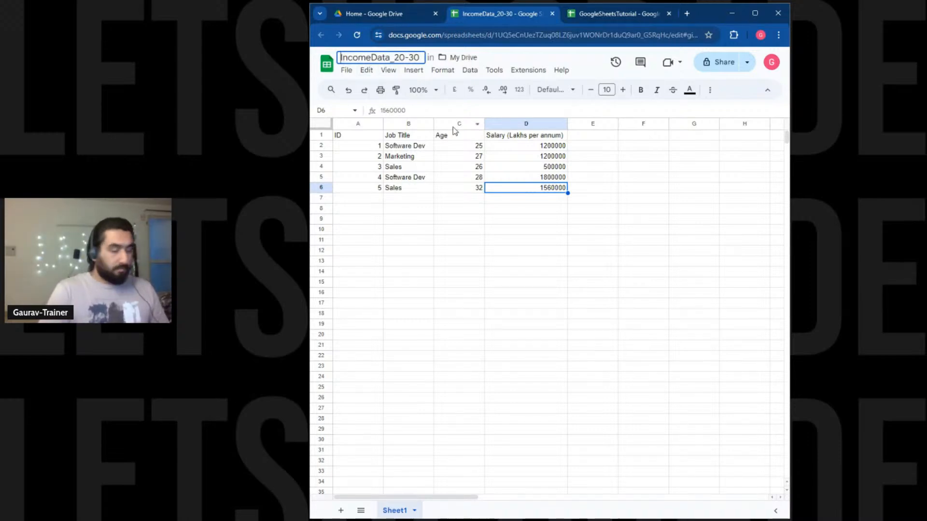
{"action": "type", "text": "LU"}
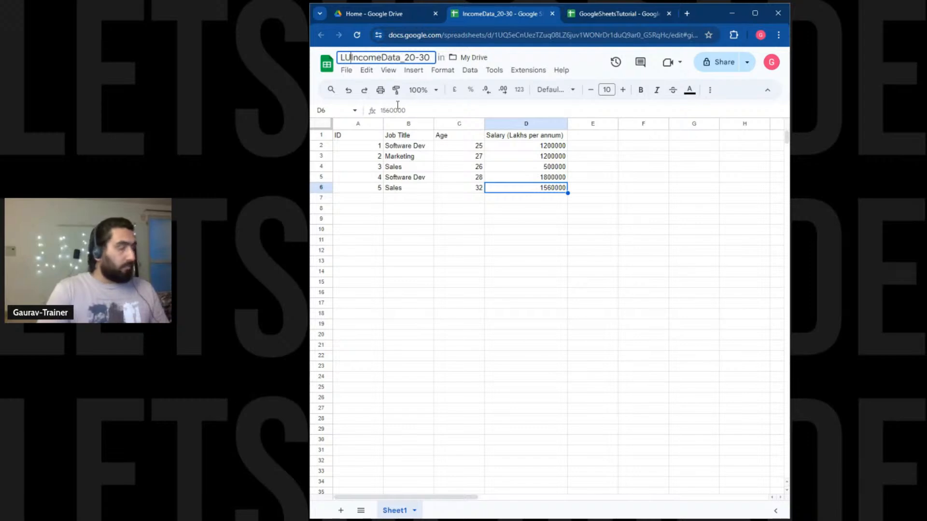
{"action": "type", "text": "<>"}
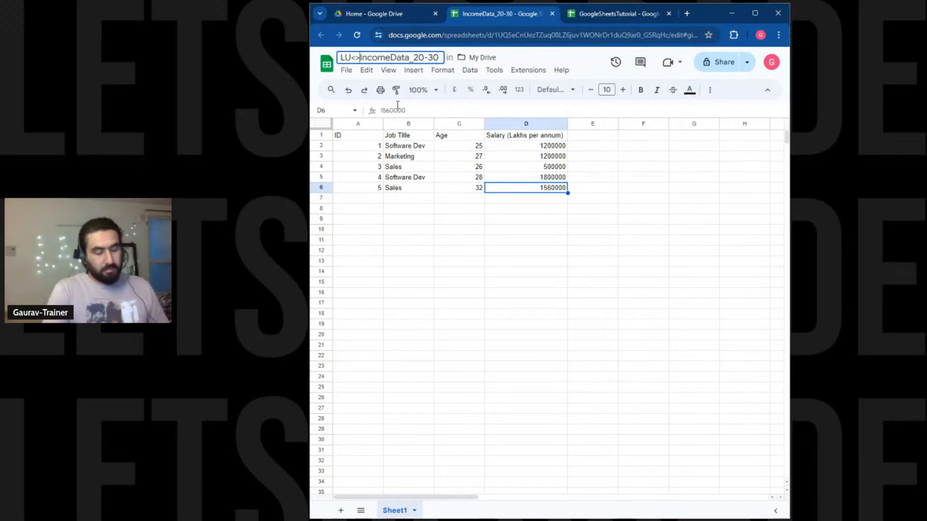
{"action": "type", "text": "YT"}
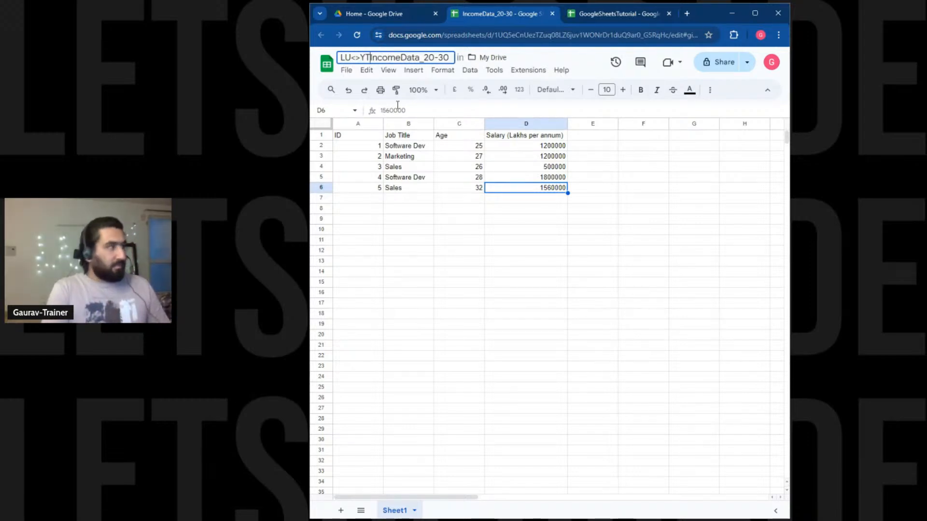
{"action": "type", "text": "<>"}
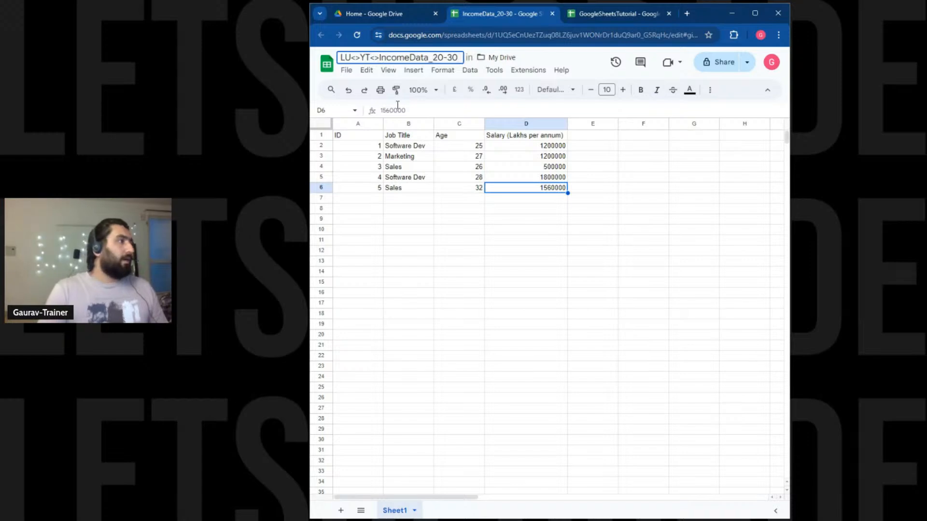
{"action": "key", "text": "Return"}
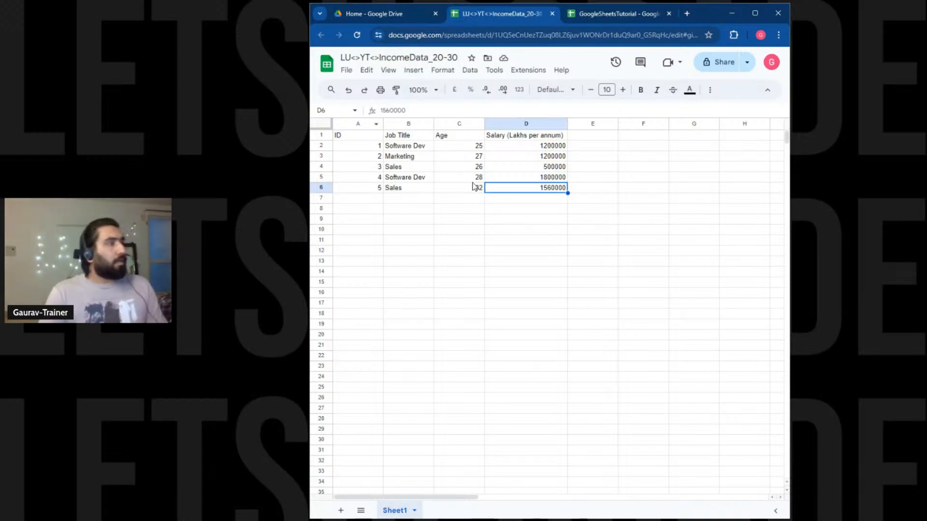
Insert Age before 20-30 so the title reads LU<>YT<>IncomeData_Age20-30.
{"action": "left_click", "coordinate": [432, 62]}
{"action": "left_click", "coordinate": [434, 56]}
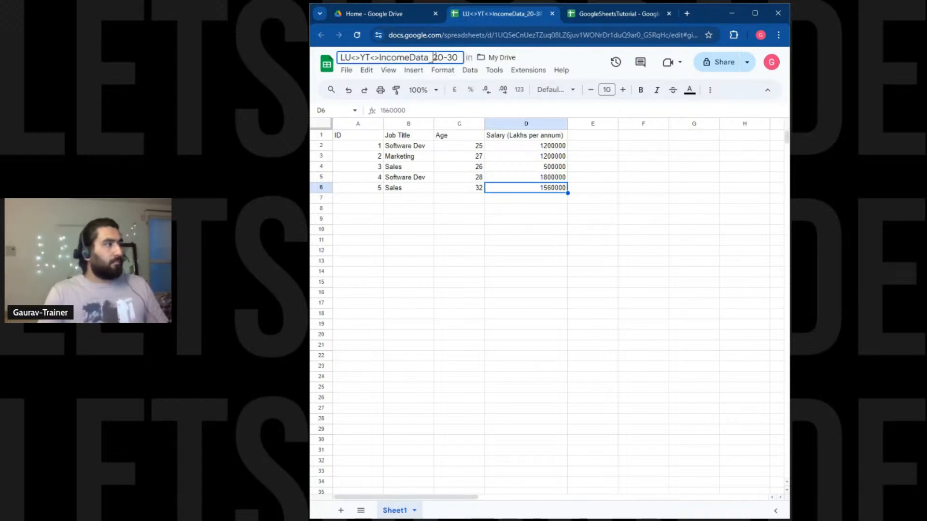
{"action": "type", "text": "Age"}
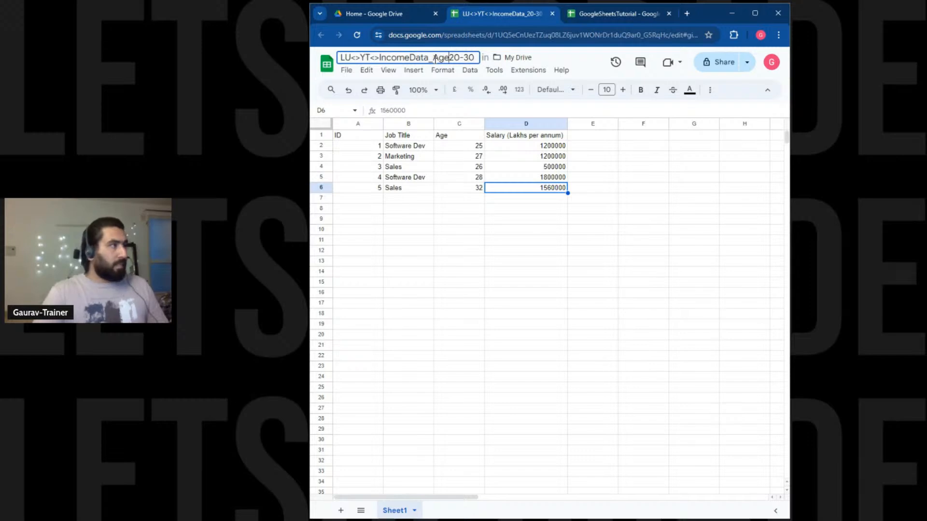
{"action": "left_click", "coordinate": [504, 342]}
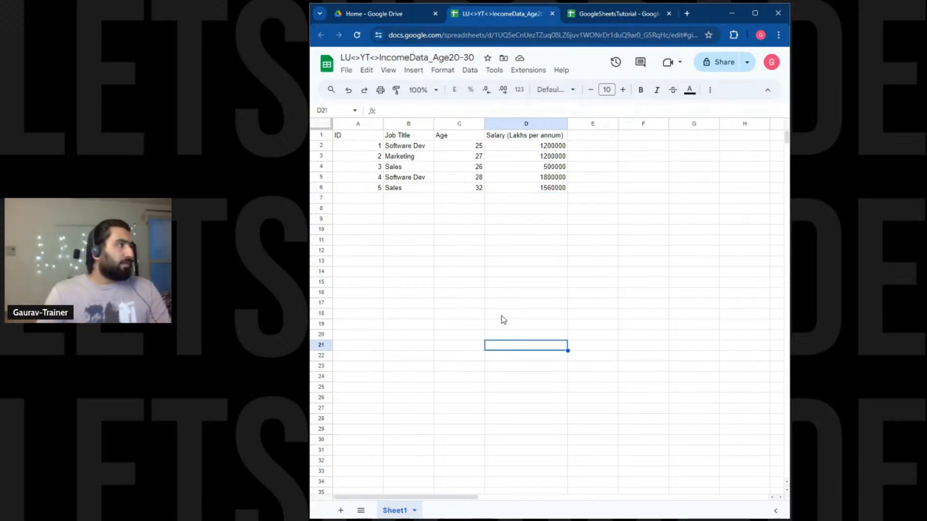
Rename the Sheet1 tab to income.
{"action": "double_click", "coordinate": [395, 511]}
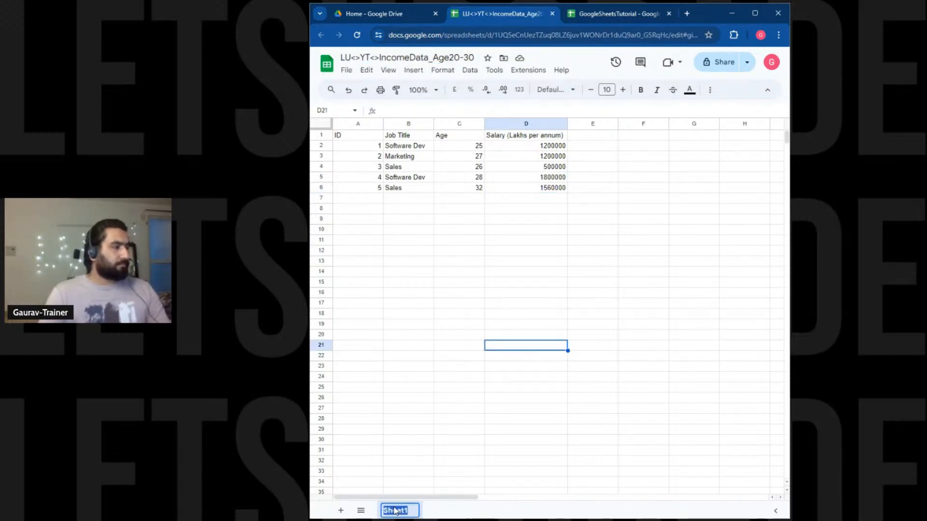
{"action": "type", "text": "income"}
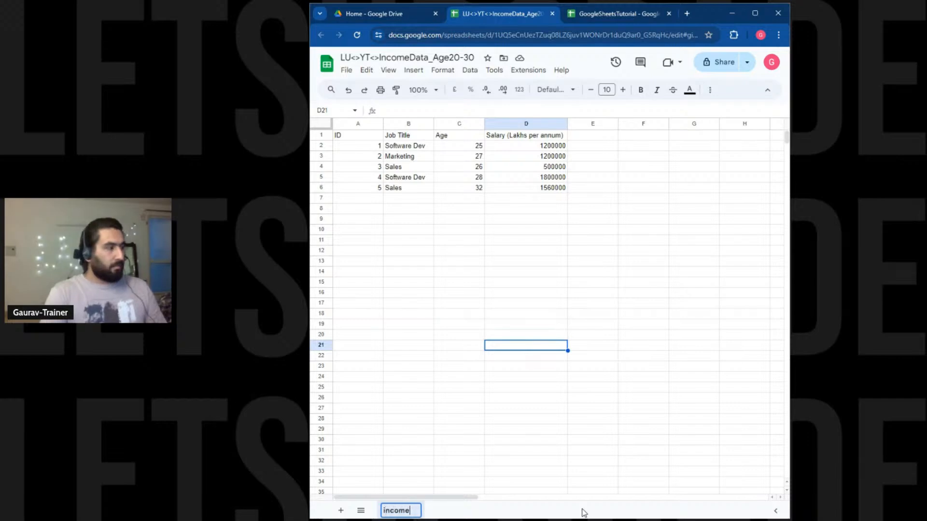
{"action": "type", "text": "Shee"}
{"action": "key", "text": "BackSpace"}
{"action": "key", "text": "BackSpace"}
{"action": "key", "text": "BackSpace"}
{"action": "key", "text": "BackSpace"}
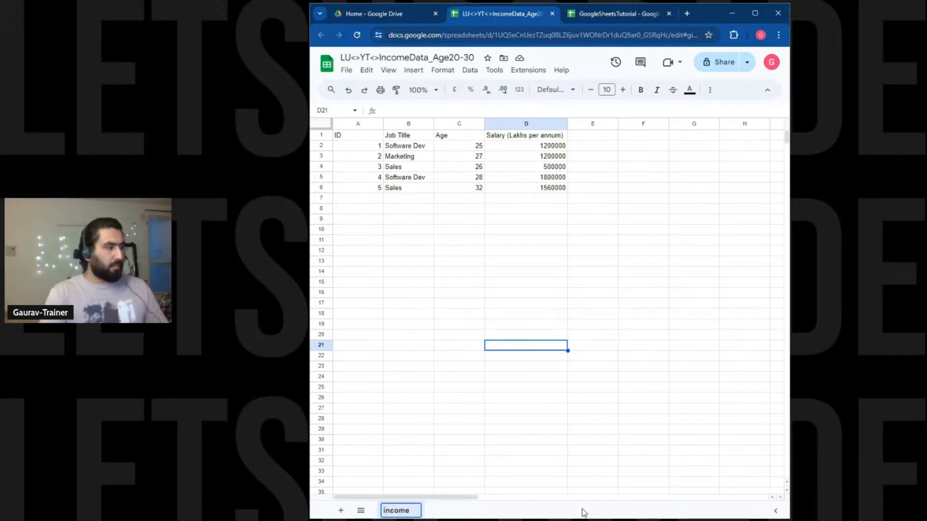
{"action": "left_click", "coordinate": [634, 454]}
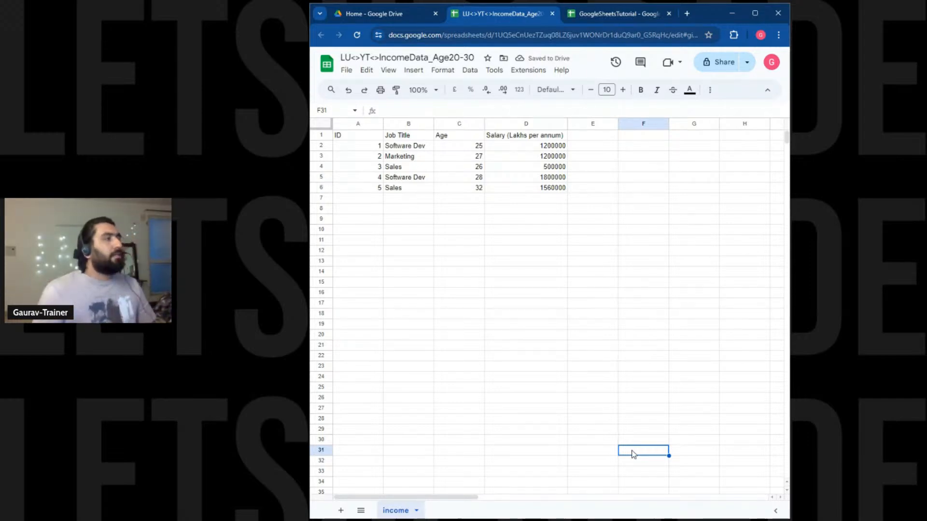
Add a new Sheet2 with headers ID in A1 and Salary in B1.
{"action": "left_click", "coordinate": [341, 510]}
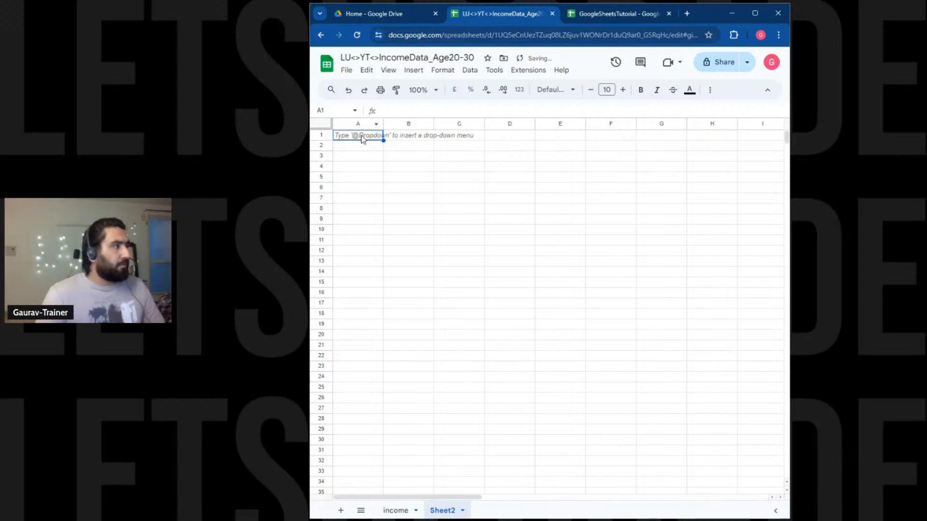
{"action": "left_click", "coordinate": [395, 510]}
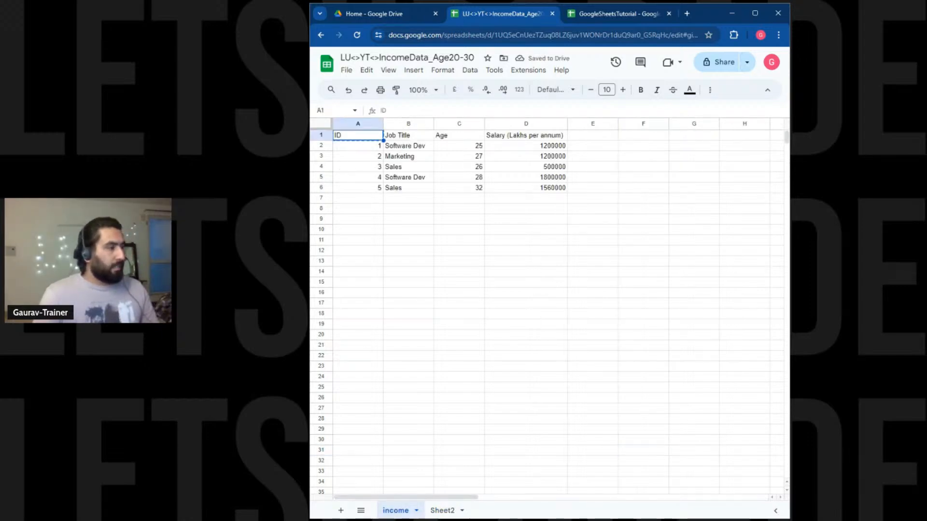
{"action": "left_click", "coordinate": [442, 510]}
{"action": "type", "text": "ID"}
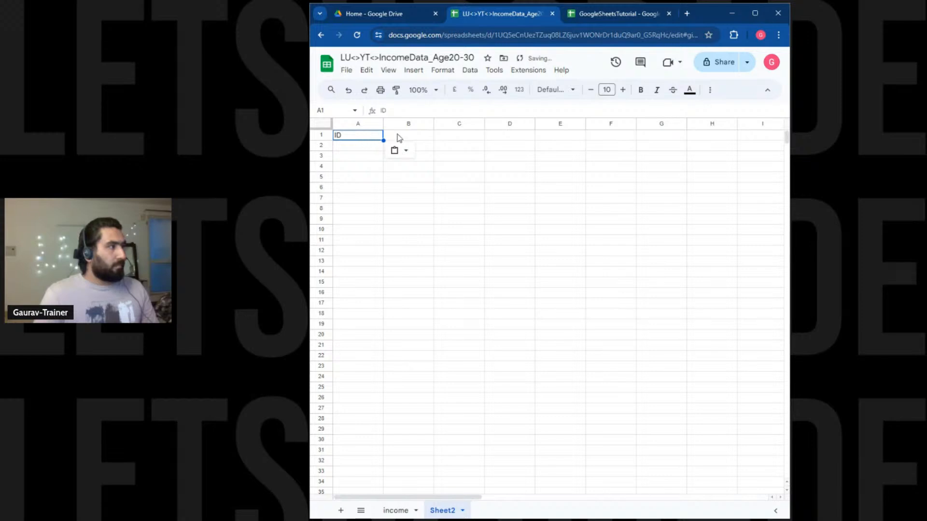
{"action": "key", "text": "Tab"}
{"action": "type", "text": "Sala"}
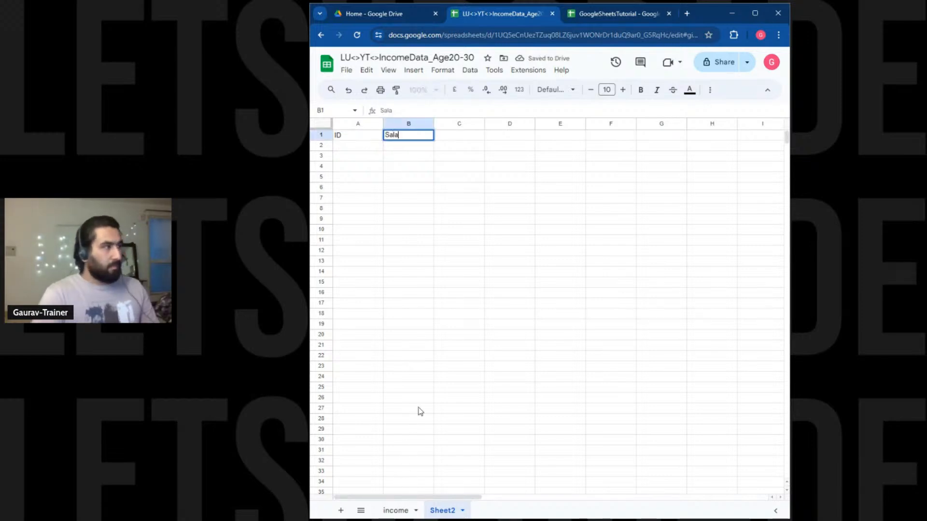
{"action": "key", "text": "Tab"}
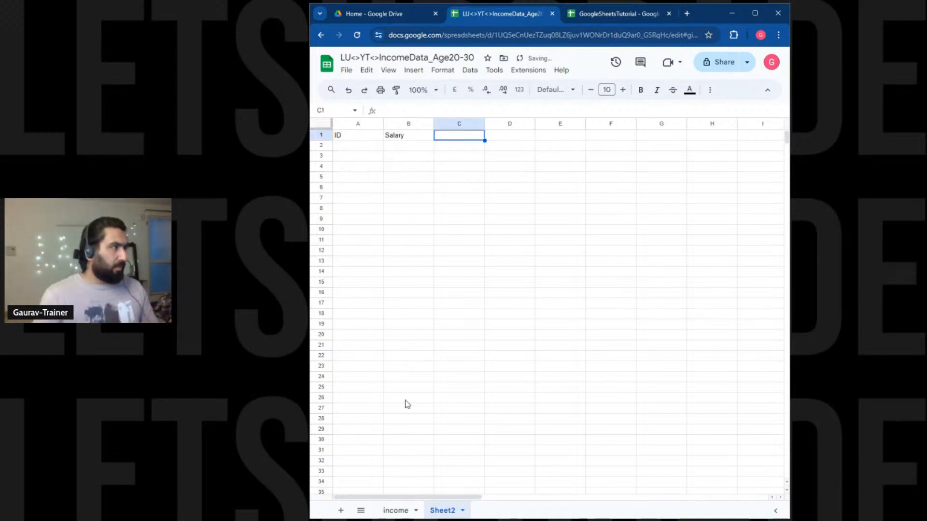
Add a Company Name header in cell C1.
{"action": "double_click", "coordinate": [395, 136]}
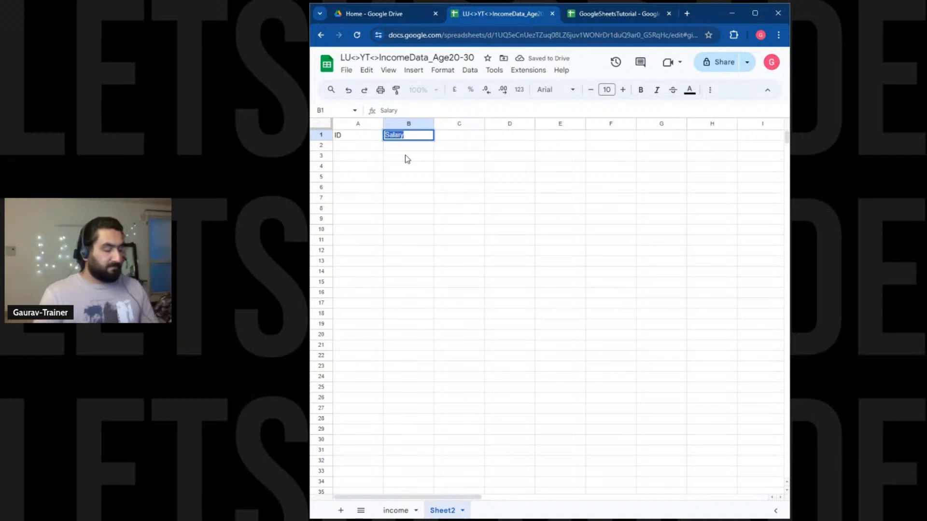
{"action": "left_click", "coordinate": [509, 208]}
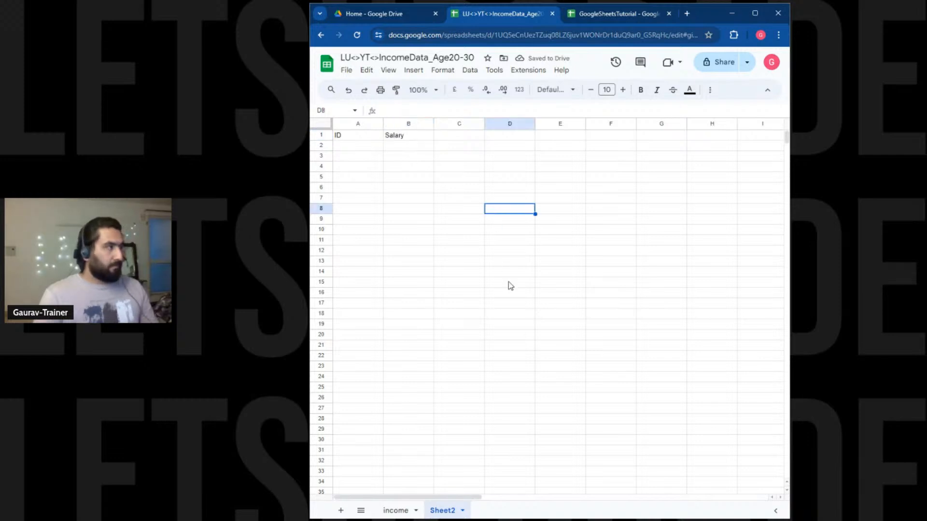
{"action": "left_click", "coordinate": [455, 136]}
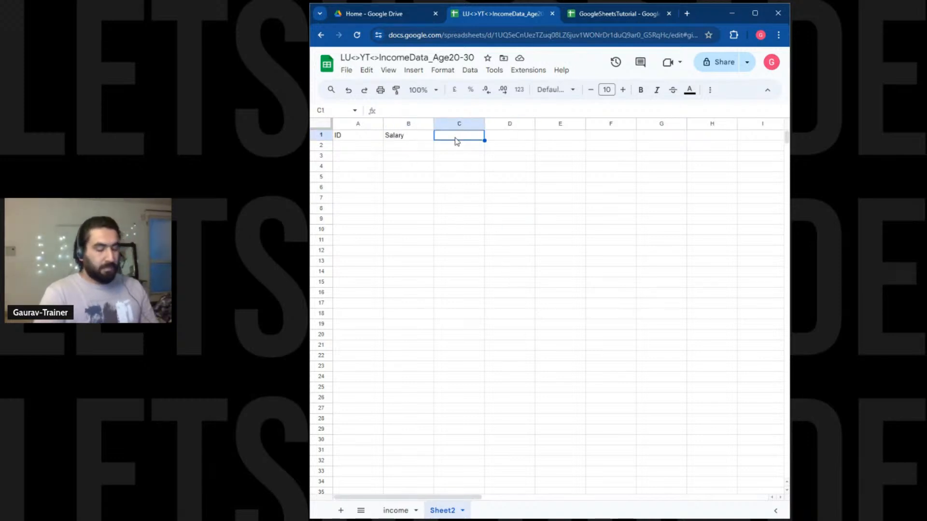
{"action": "type", "text": "Compan"}
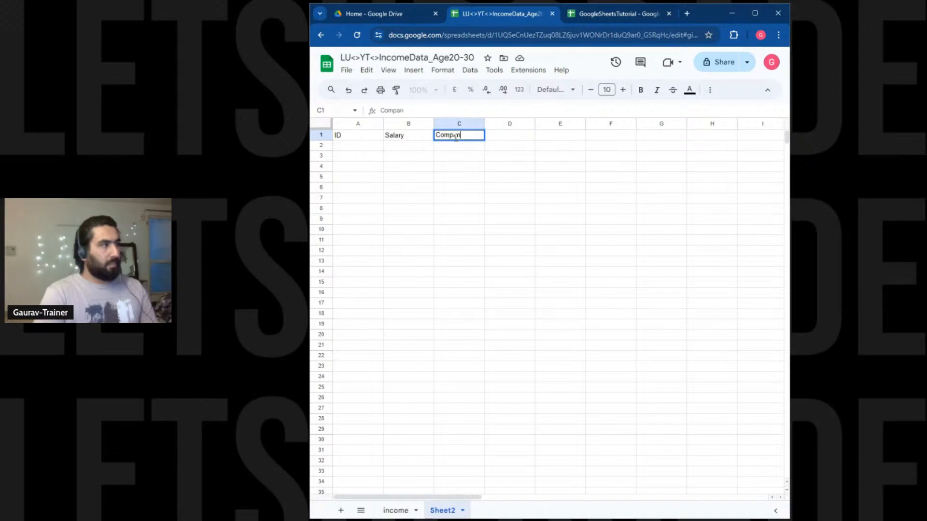
{"action": "type", "text": "y"}
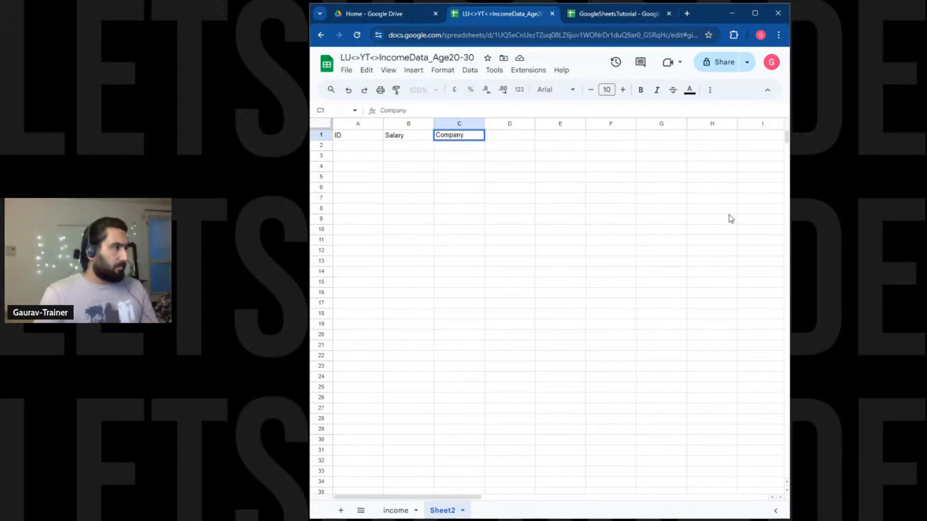
{"action": "type", "text": " Name"}
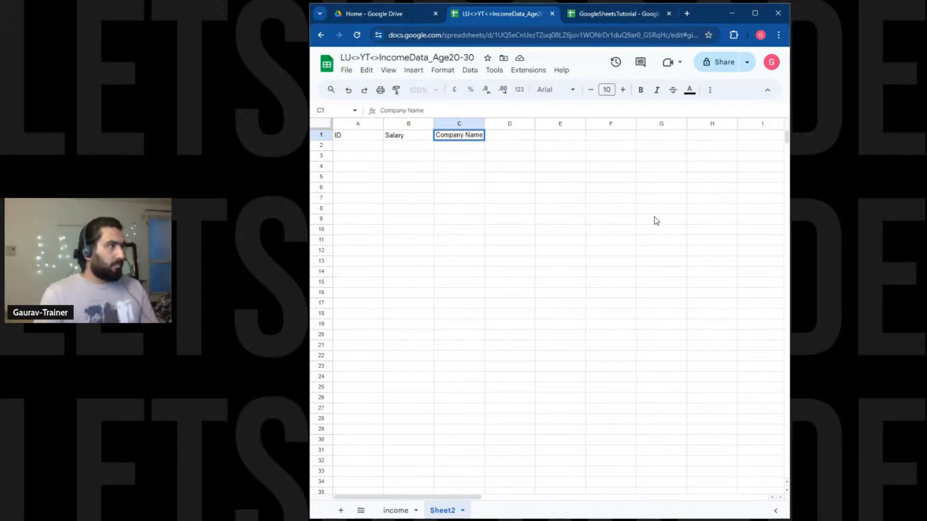
{"action": "left_click", "coordinate": [543, 189]}
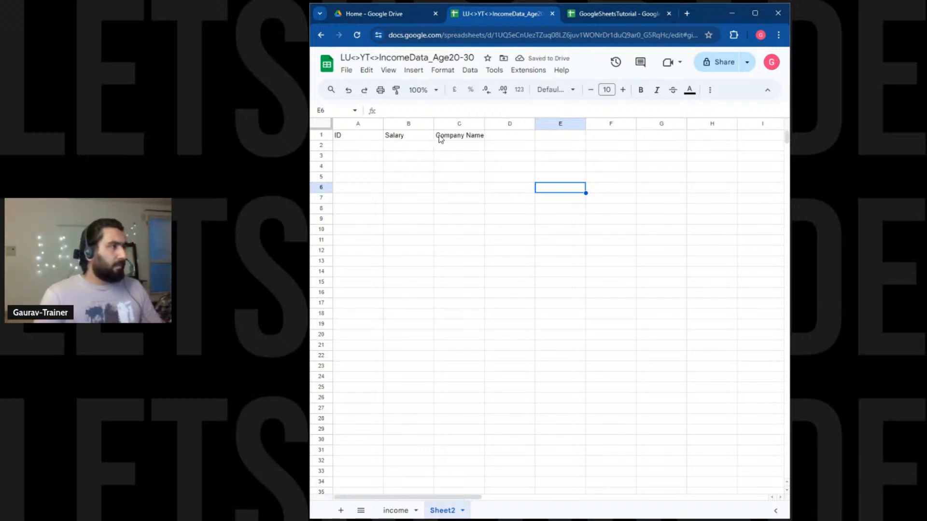
Move the Salary header from B1 out of the way into D1.
{"action": "mouse_move", "coordinate": [455, 124]}
{"action": "left_mouse_down"}
{"action": "mouse_move", "coordinate": [420, 125]}
{"action": "mouse_move", "coordinate": [464, 130]}
{"action": "left_mouse_up"}
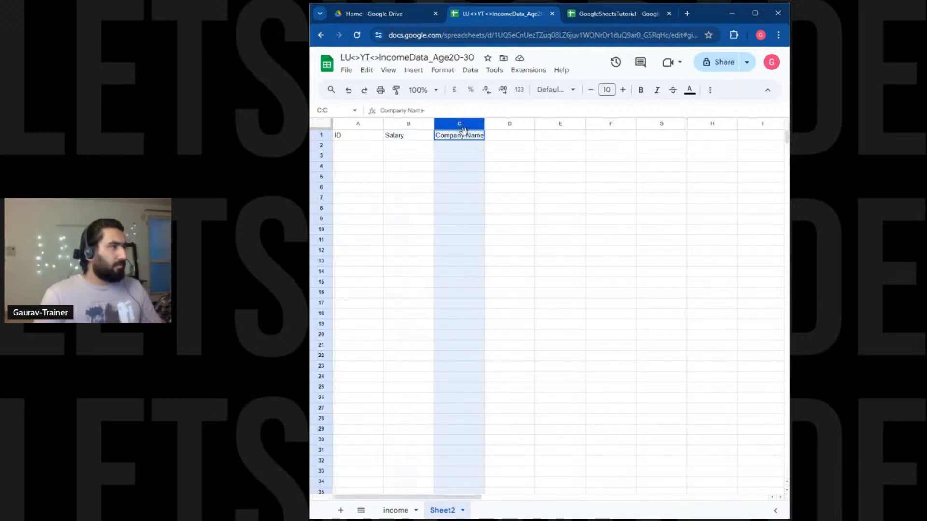
{"action": "left_click", "coordinate": [506, 164]}
{"action": "left_click", "coordinate": [461, 124]}
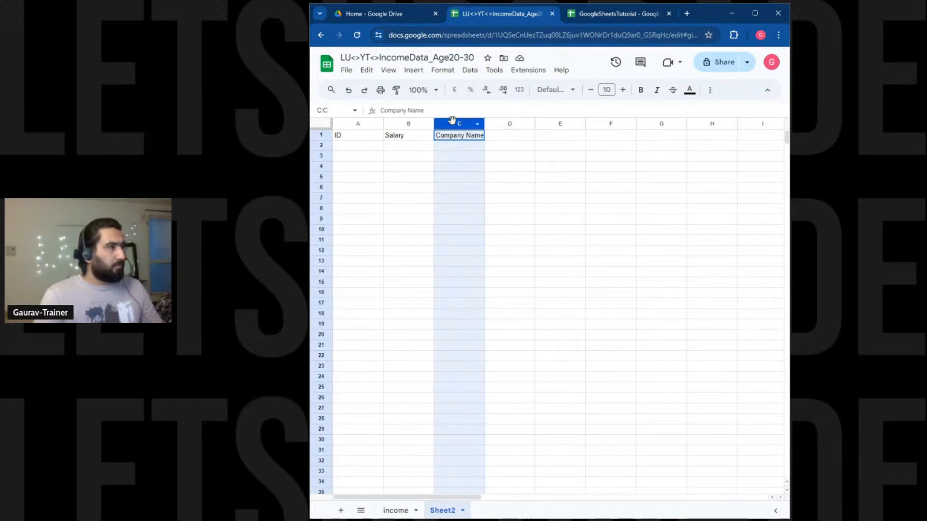
{"action": "left_click_drag", "start_coordinate": [460, 121], "coordinate": [415, 125]}
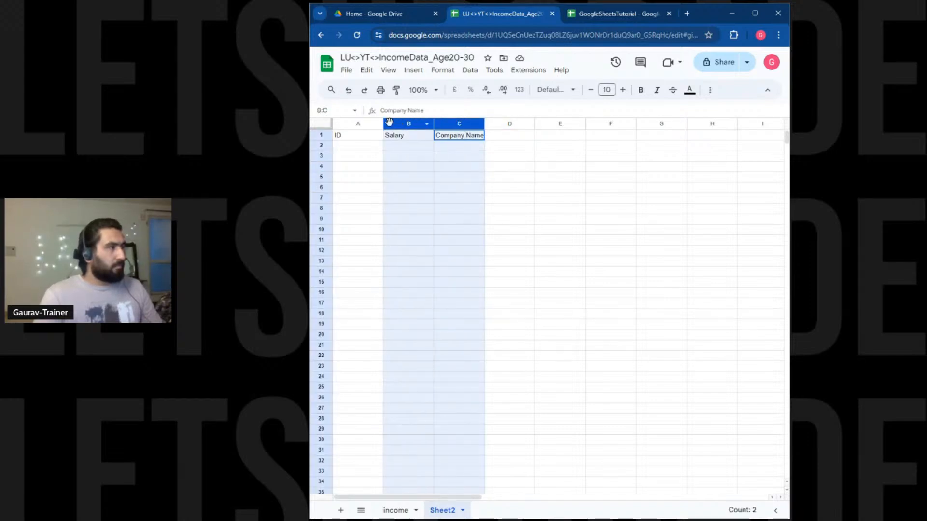
{"action": "left_click", "coordinate": [408, 167]}
{"action": "left_click", "coordinate": [408, 137]}
{"action": "key", "text": "ctrl+c"}
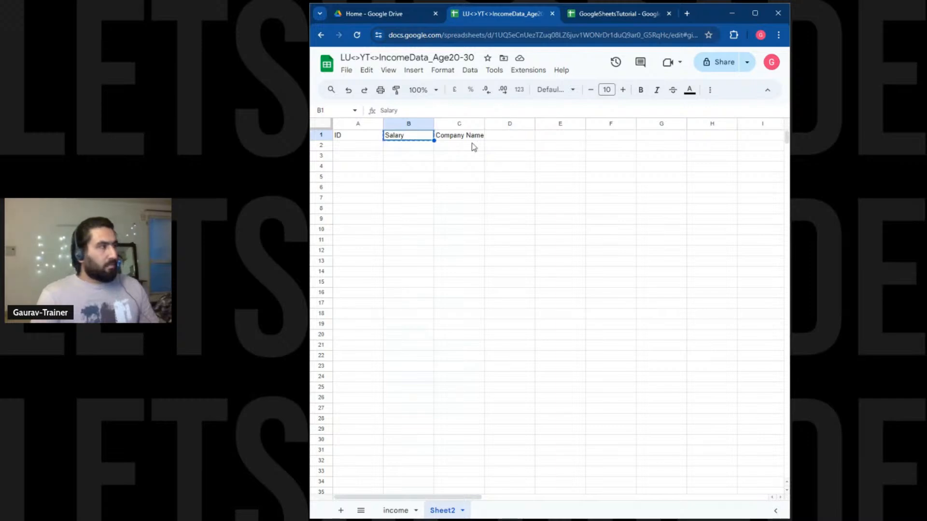
{"action": "left_click", "coordinate": [497, 137]}
{"action": "key", "text": "ctrl+v"}
{"action": "left_click", "coordinate": [459, 135]}
Cut Company Name into B1 and Salary into C1.
{"action": "left_click", "coordinate": [413, 137]}
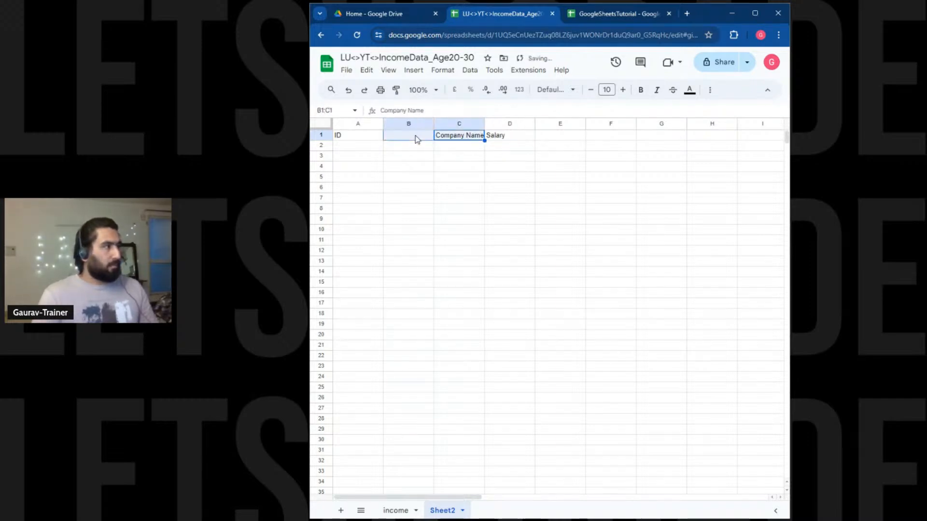
{"action": "left_click", "coordinate": [437, 158]}
{"action": "left_click", "coordinate": [454, 138]}
{"action": "key", "text": "ctrl+x"}
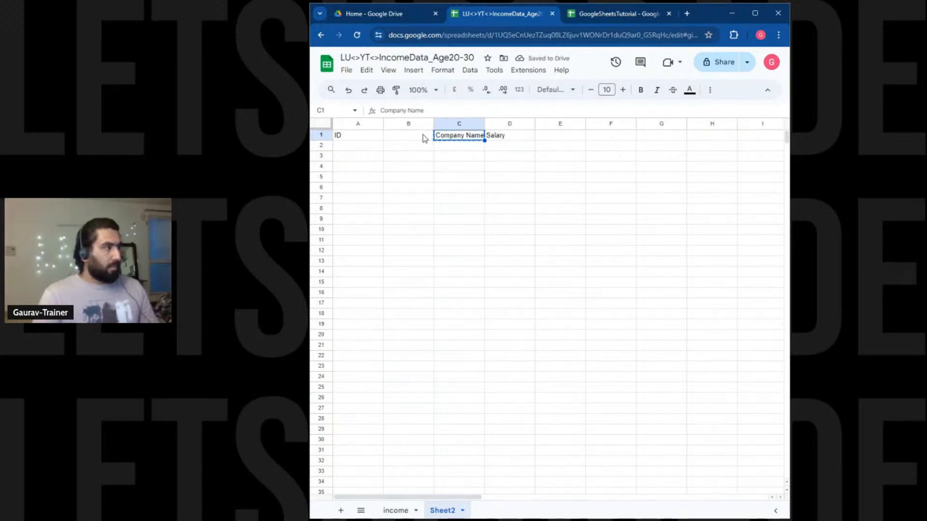
{"action": "left_click", "coordinate": [422, 137]}
{"action": "key", "text": "ctrl+v"}
{"action": "left_click", "coordinate": [495, 136]}
{"action": "key", "text": "ctrl+x"}
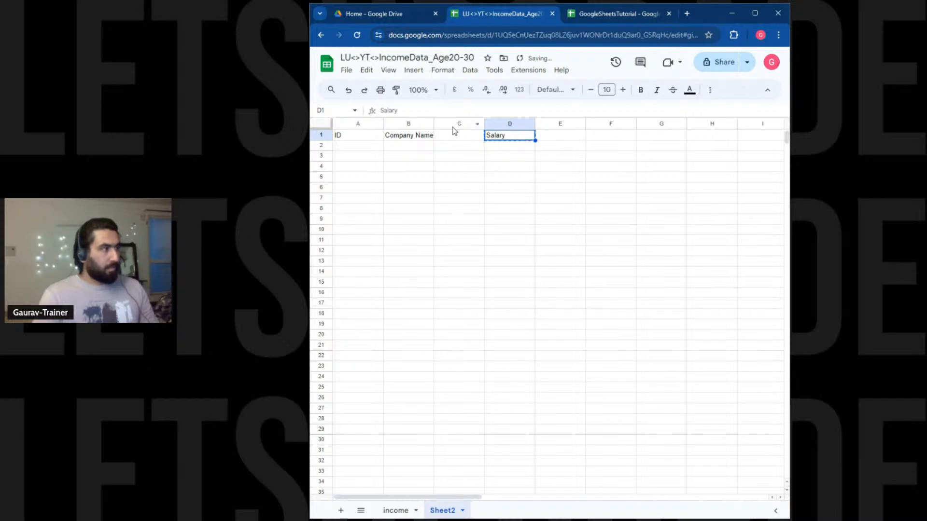
{"action": "left_click", "coordinate": [455, 134]}
{"action": "key", "text": "ctrl+v"}
{"action": "left_click", "coordinate": [709, 284]}
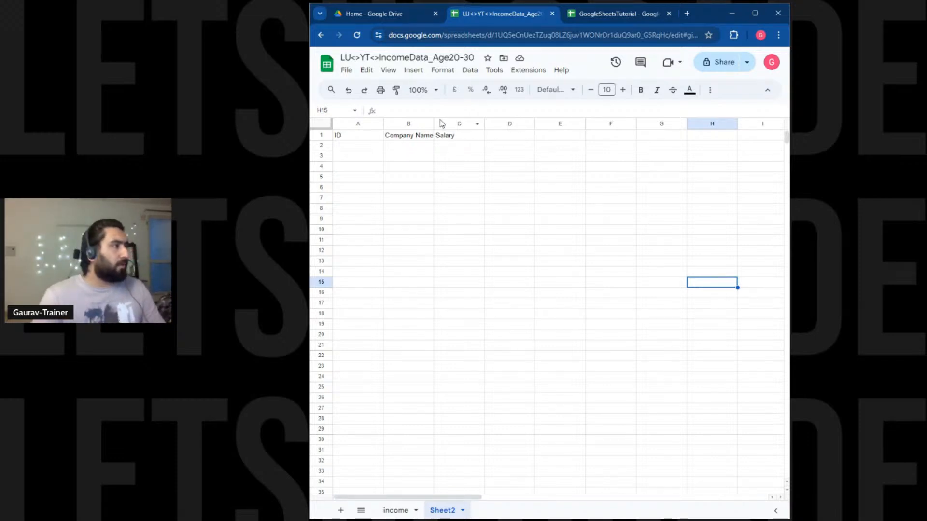
Widen column B for Company Name and narrow the ID column A.
{"action": "left_click_drag", "start_coordinate": [434, 124], "coordinate": [437, 123]}
{"action": "left_click_drag", "start_coordinate": [459, 190], "coordinate": [466, 179]}
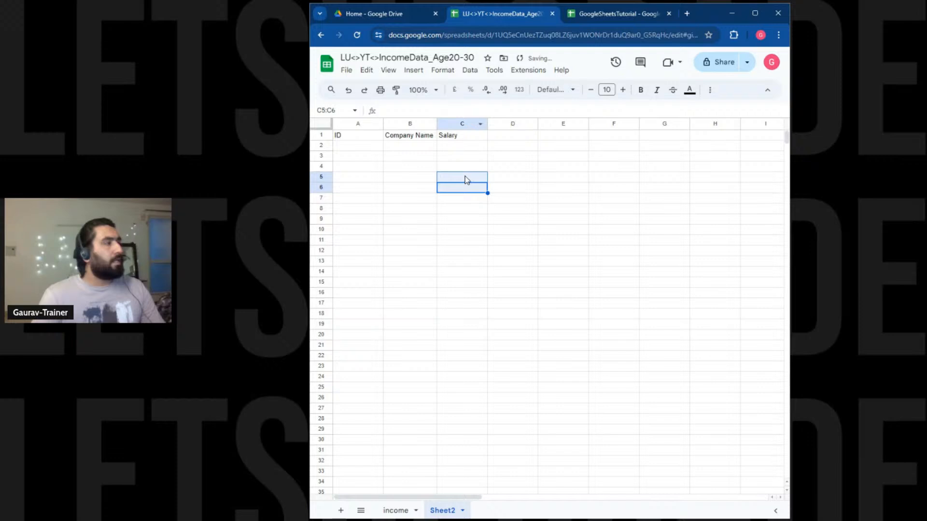
{"action": "left_click", "coordinate": [447, 158]}
{"action": "left_click_drag", "start_coordinate": [382, 124], "coordinate": [375, 123]}
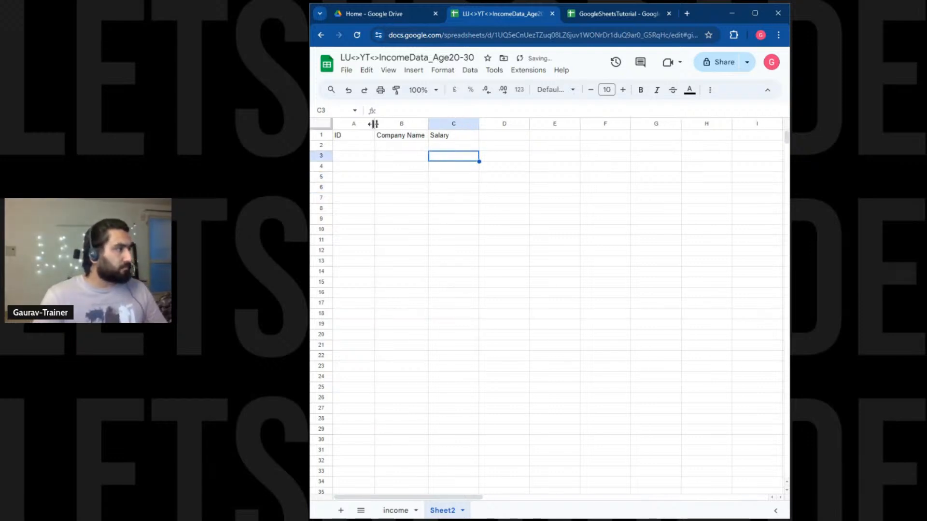
Review the income sheet's data, then begin a company name entry in Sheet2 B2.
{"action": "left_click", "coordinate": [396, 510]}
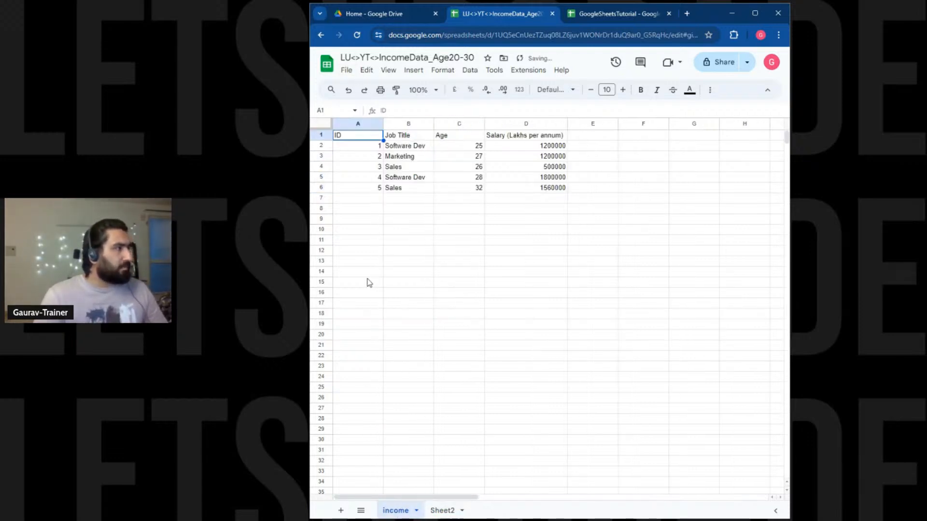
{"action": "left_click", "coordinate": [440, 512]}
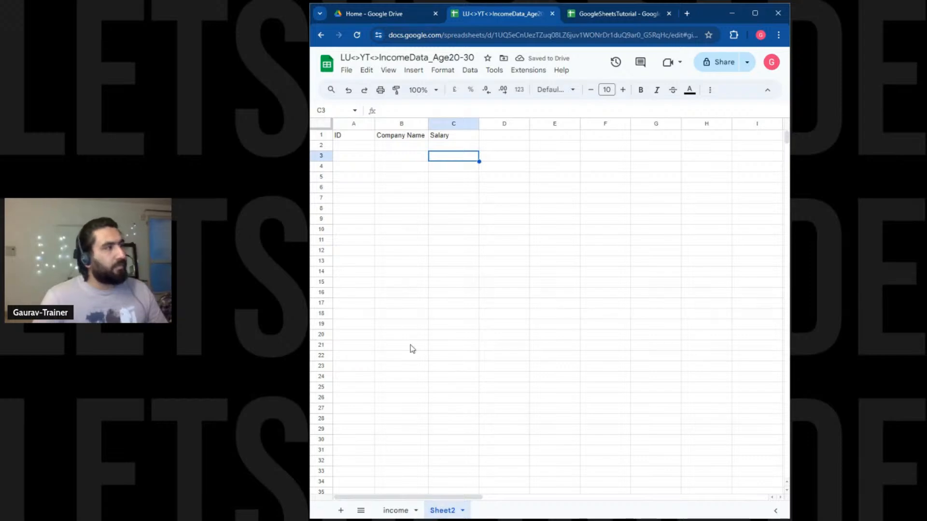
{"action": "left_click", "coordinate": [414, 150]}
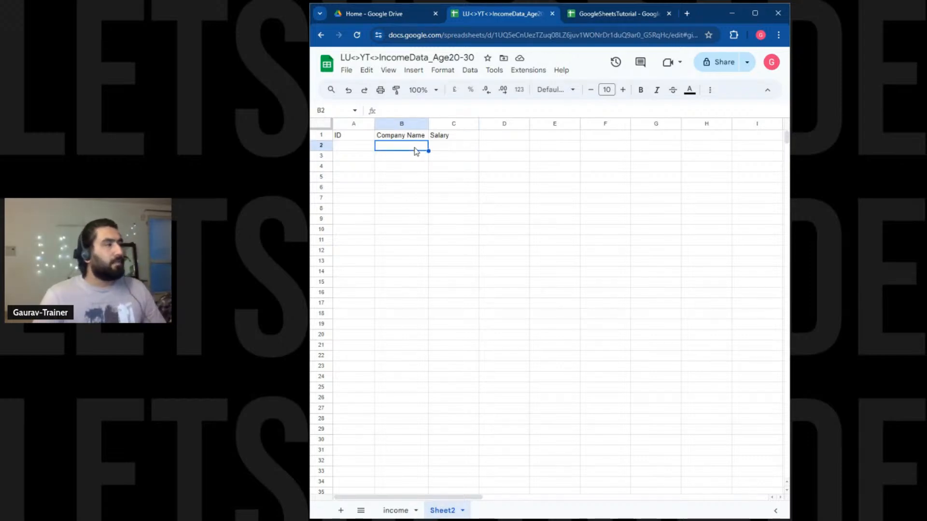
{"action": "left_click", "coordinate": [397, 511]}
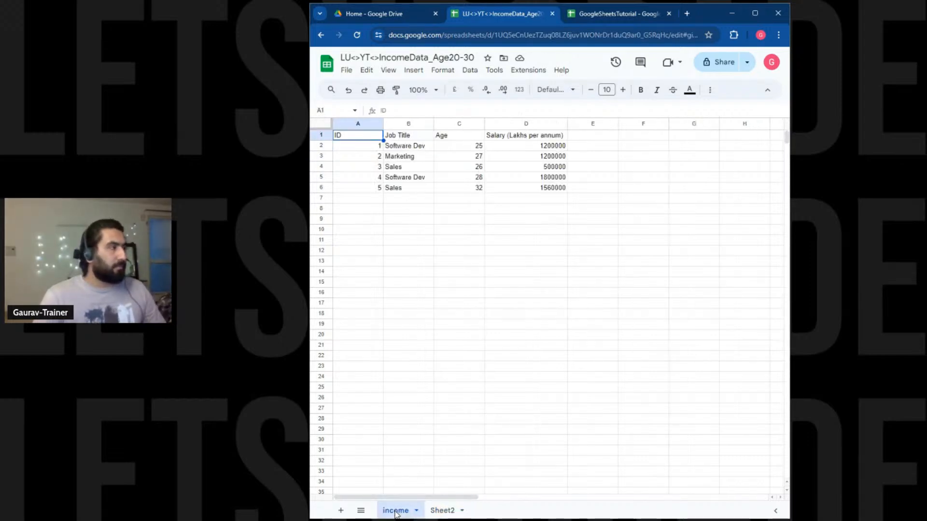
{"action": "left_click", "coordinate": [442, 512]}
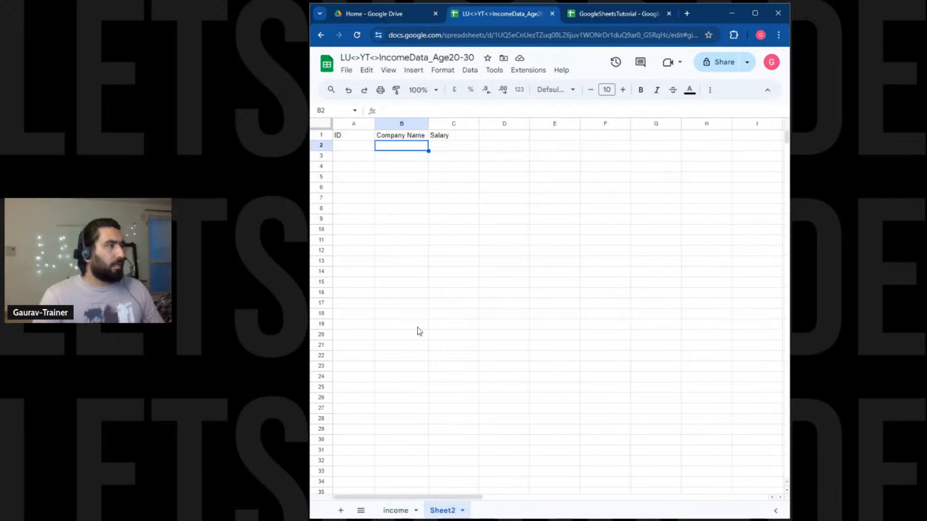
{"action": "double_click", "coordinate": [386, 147]}
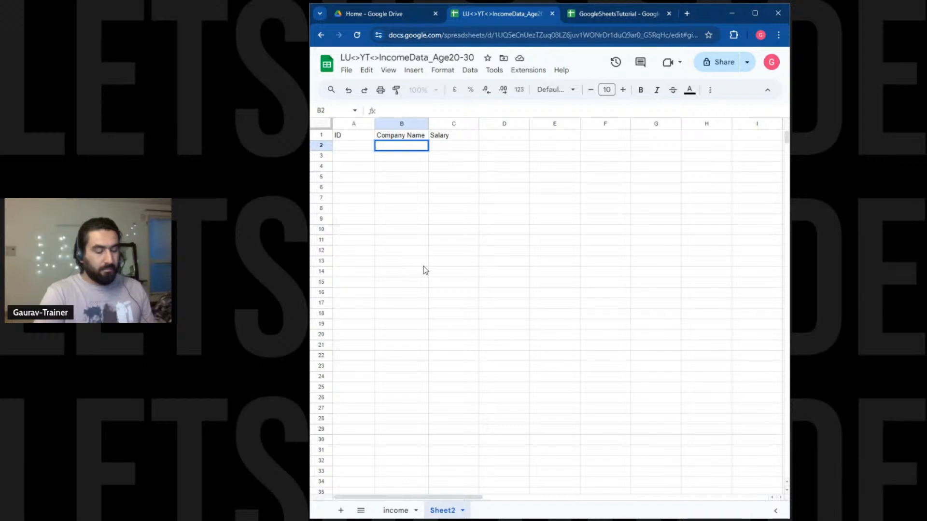
Enter Genpact in B2 and Donut in B3.
{"action": "type", "text": "Ey"}
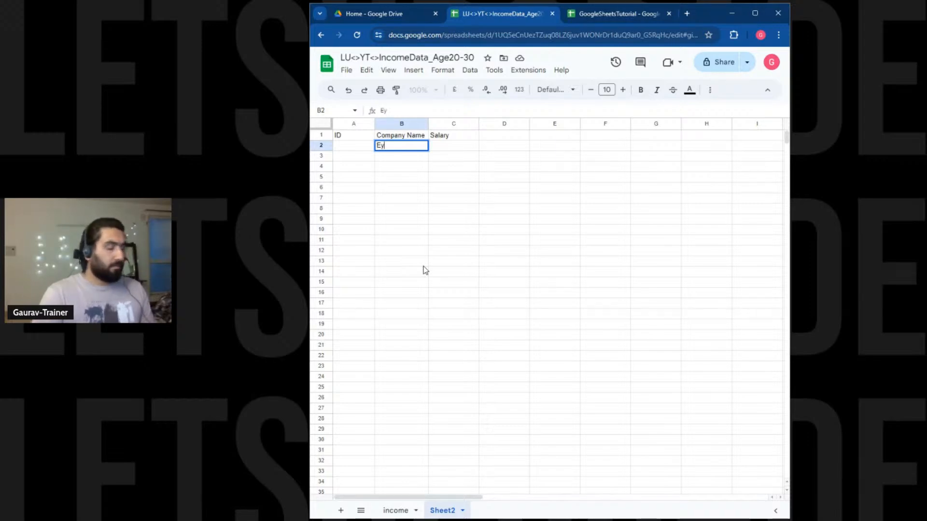
{"action": "key", "text": "BackSpace"}
{"action": "type", "text": "Y"}
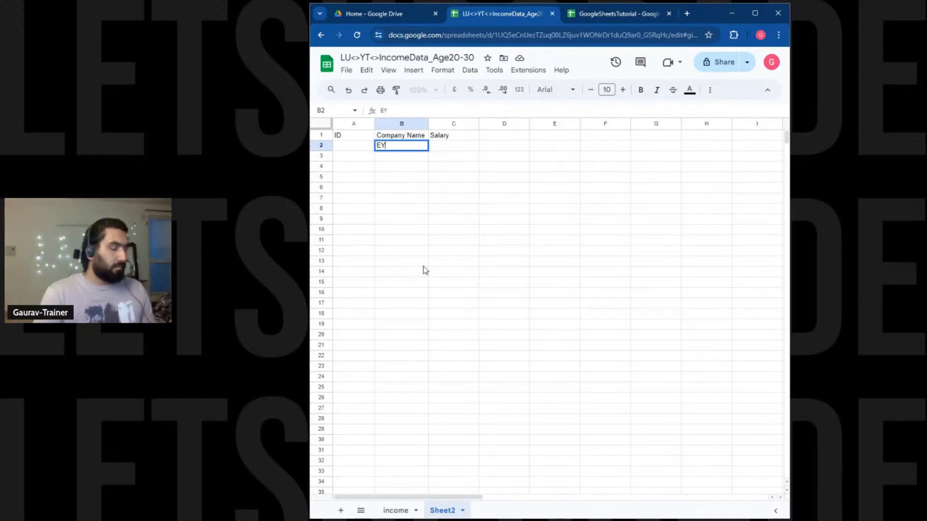
{"action": "key", "text": "BackSpace"}
{"action": "key", "text": "BackSpace"}
{"action": "type", "text": "Genpact"}
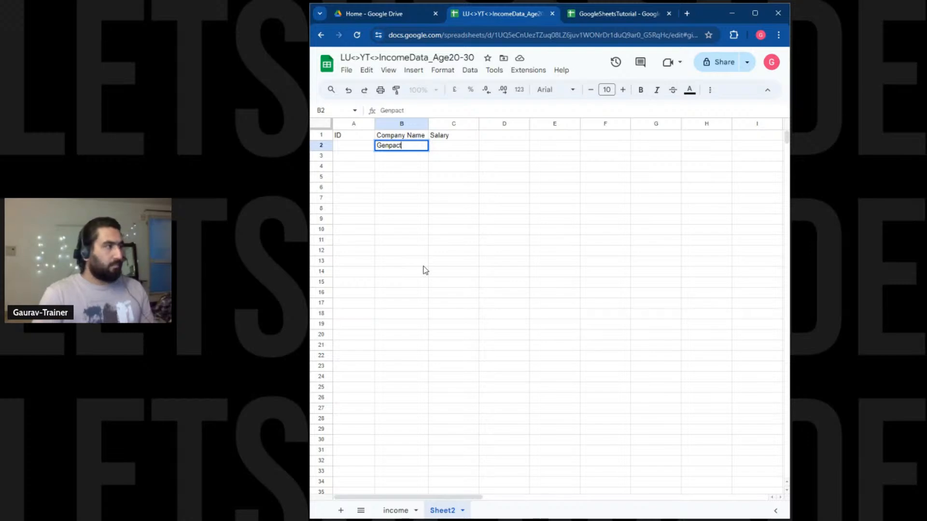
{"action": "key", "text": "Return"}
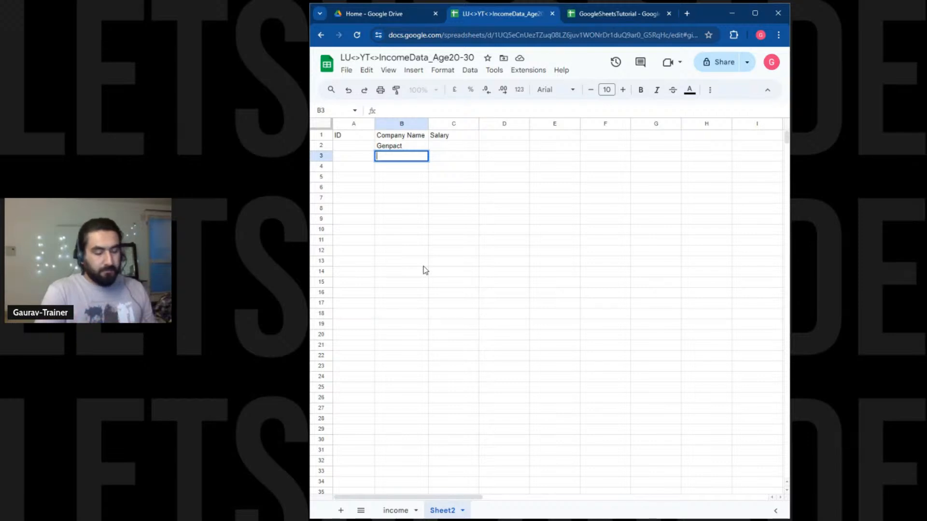
{"action": "type", "text": "D"}
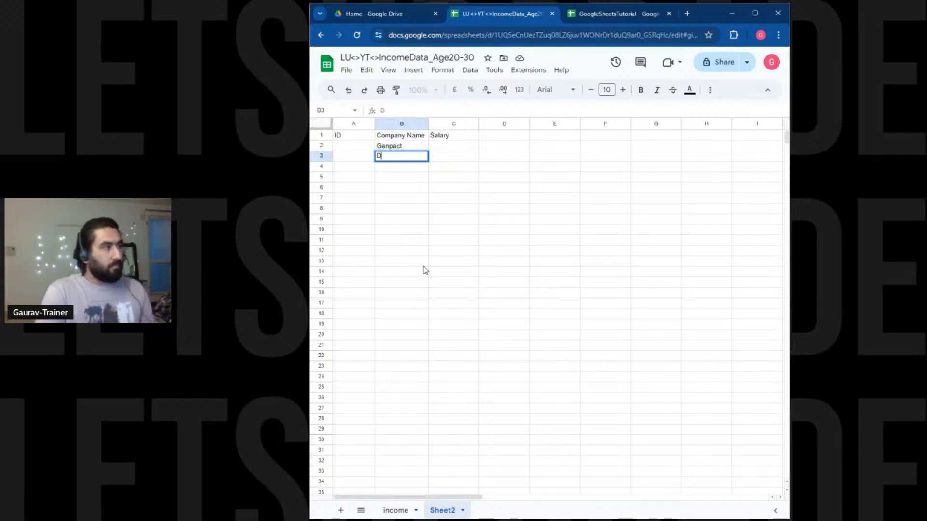
{"action": "key", "text": "BackSpace"}
{"action": "type", "text": "Donut"}
{"action": "key", "text": "Return"}
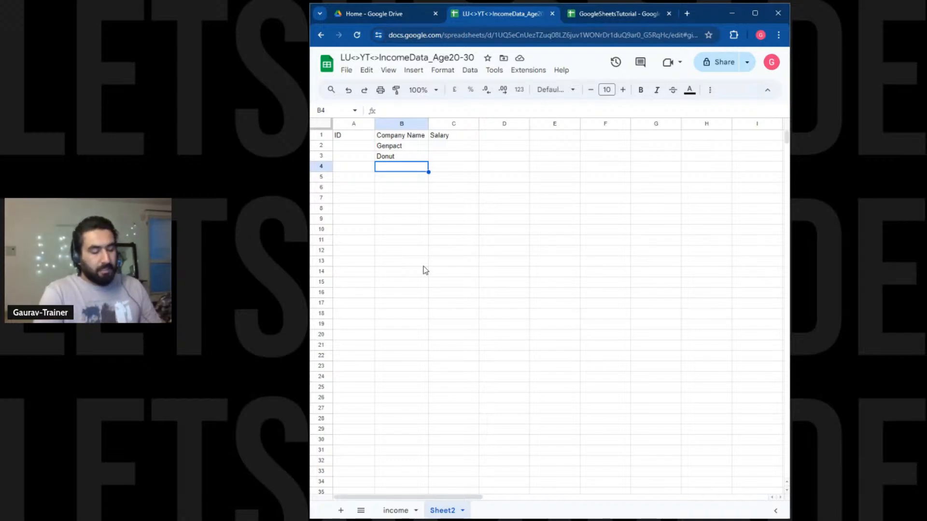
Enter Flipkart, Zomato and Fractal in B4:B6.
{"action": "type", "text": "Flipkar"}
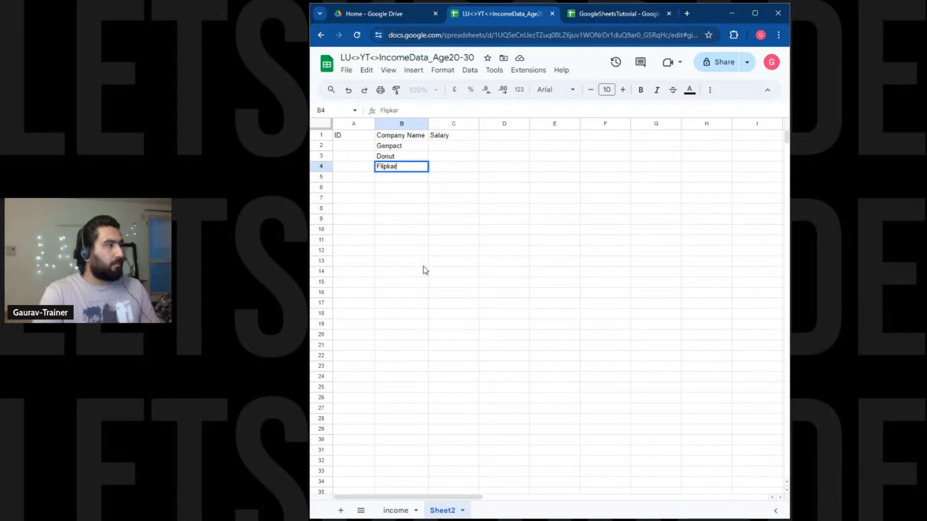
{"action": "key", "text": "Return"}
{"action": "left_click", "coordinate": [412, 169]}
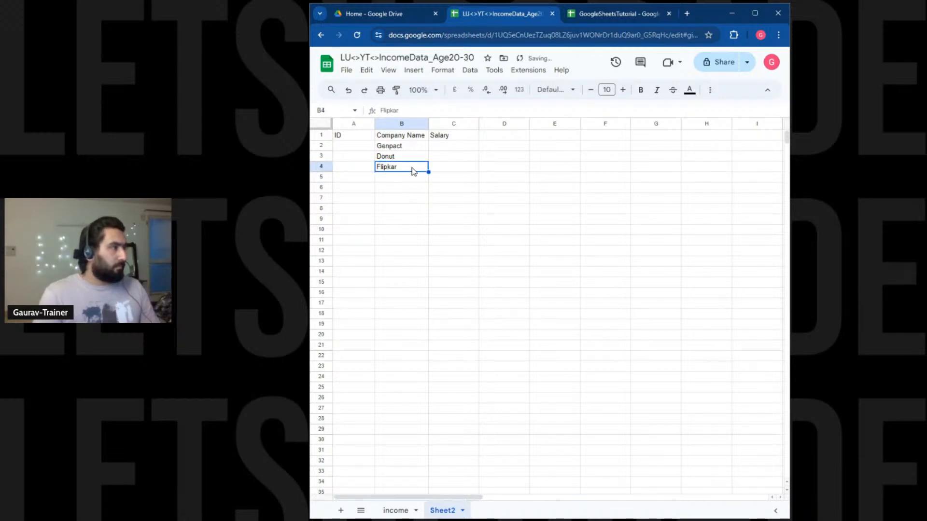
{"action": "double_click", "coordinate": [412, 169]}
{"action": "type", "text": "t"}
{"action": "key", "text": "Return"}
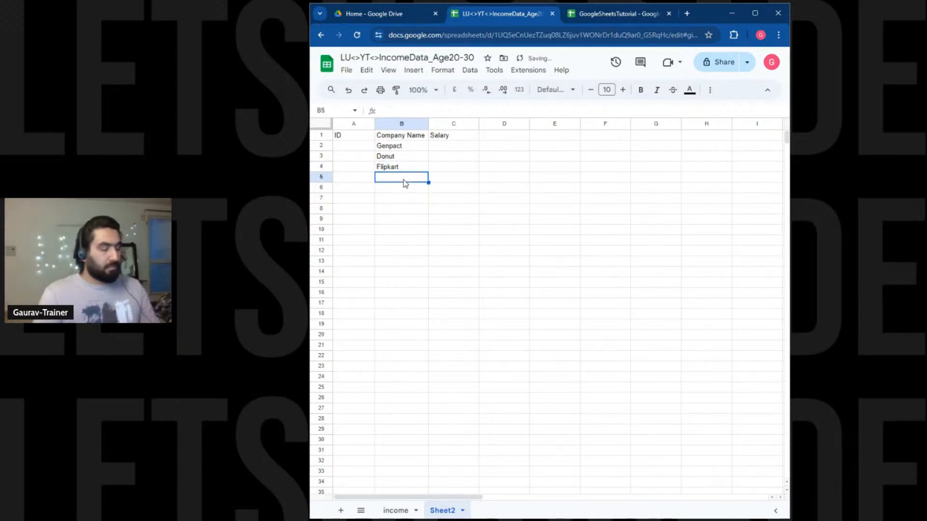
{"action": "type", "text": "Zomato"}
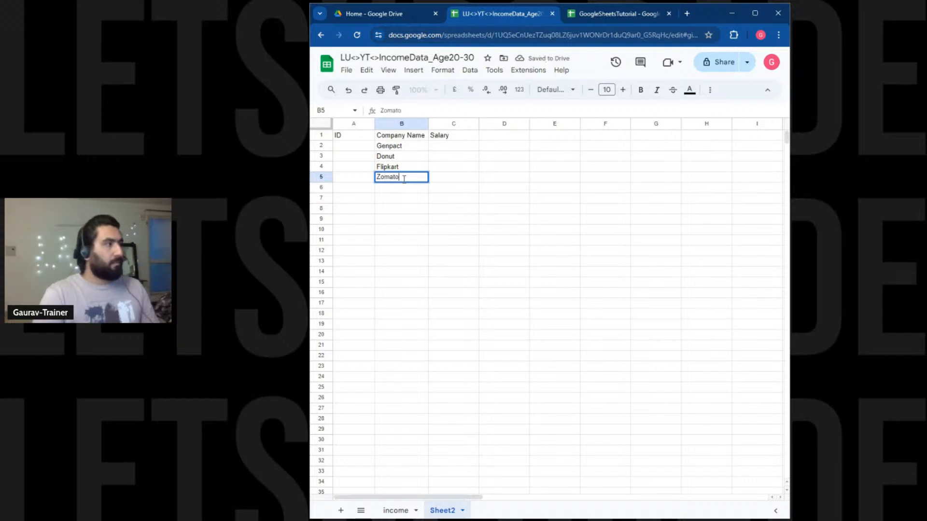
{"action": "key", "text": "Return"}
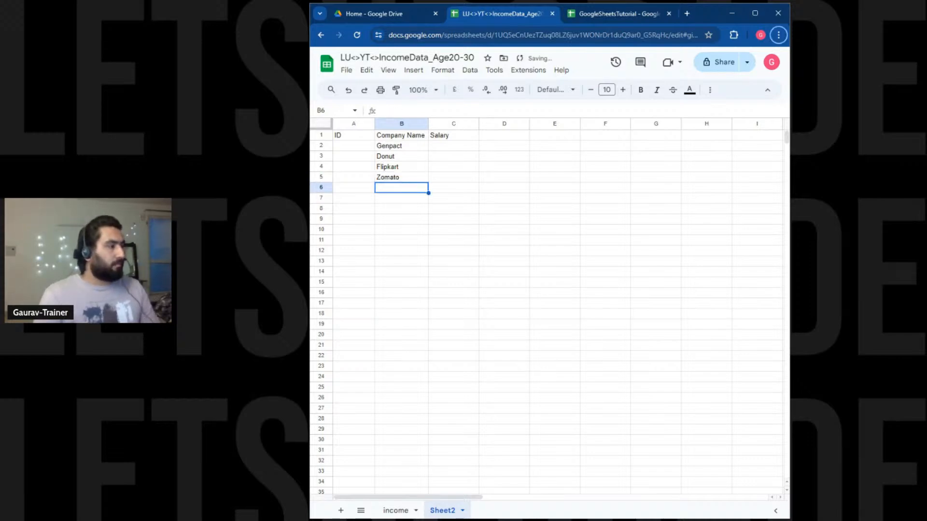
{"action": "left_click", "coordinate": [395, 510]}
{"action": "left_click", "coordinate": [441, 510]}
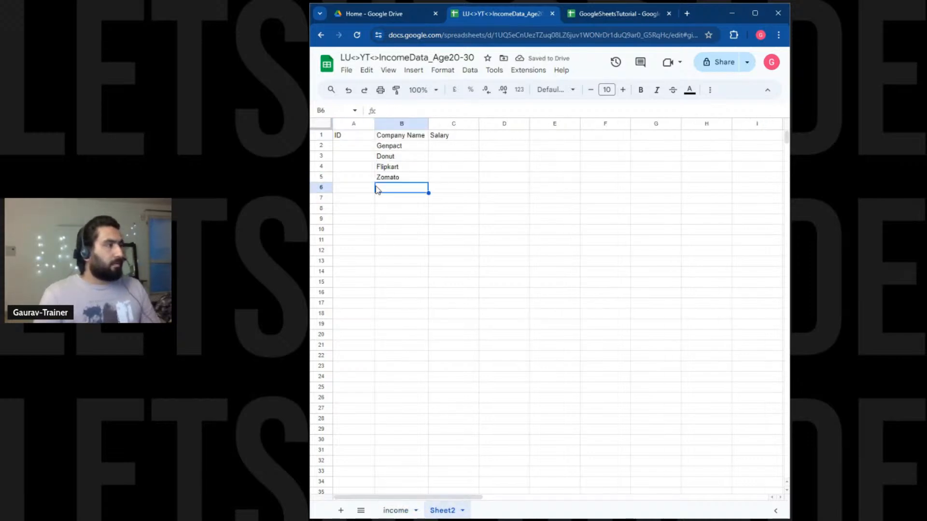
{"action": "double_click", "coordinate": [396, 188]}
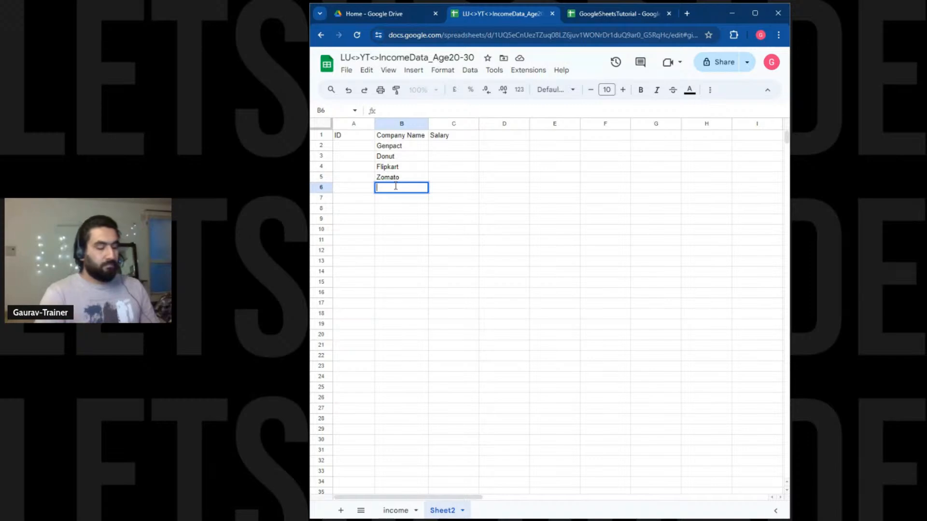
{"action": "type", "text": "Fractal"}
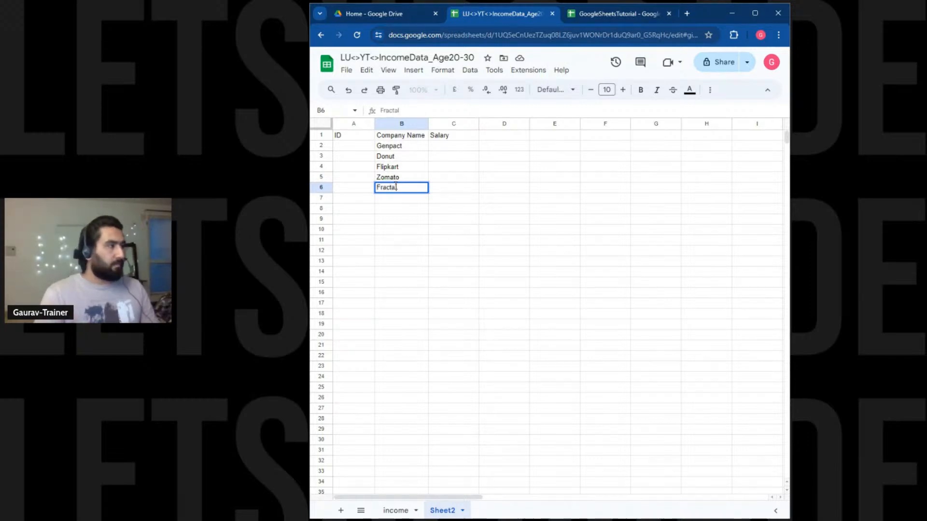
{"action": "left_click", "coordinate": [436, 231]}
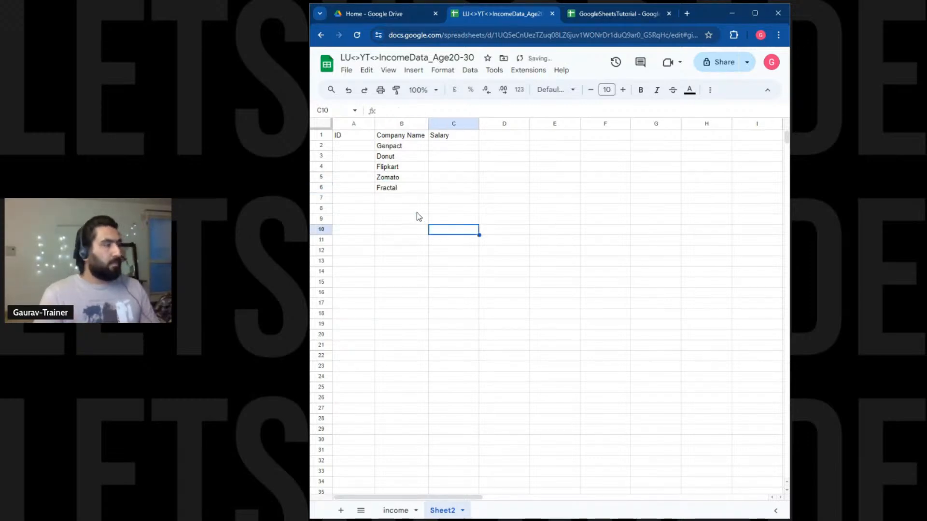
Rename the Sheet2 tab to company.
{"action": "left_click", "coordinate": [358, 147]}
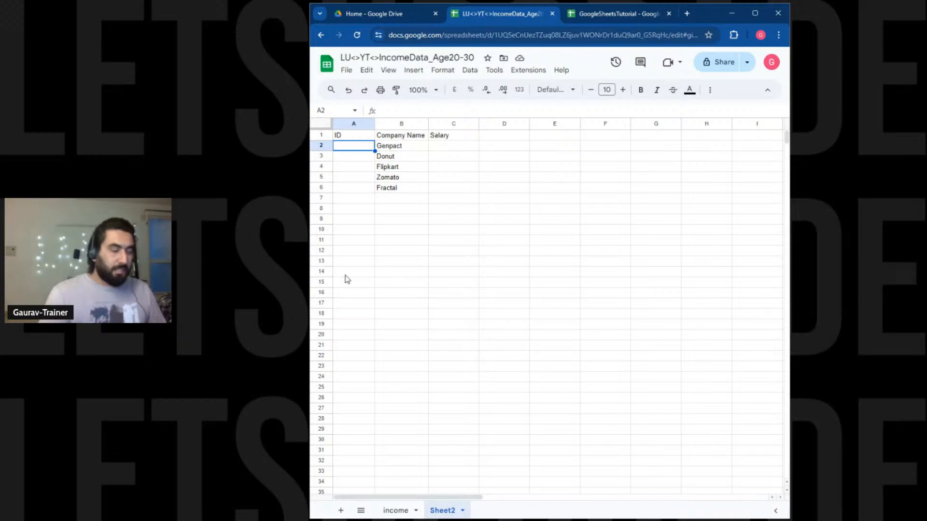
{"action": "double_click", "coordinate": [443, 511]}
{"action": "type", "text": "compoa"}
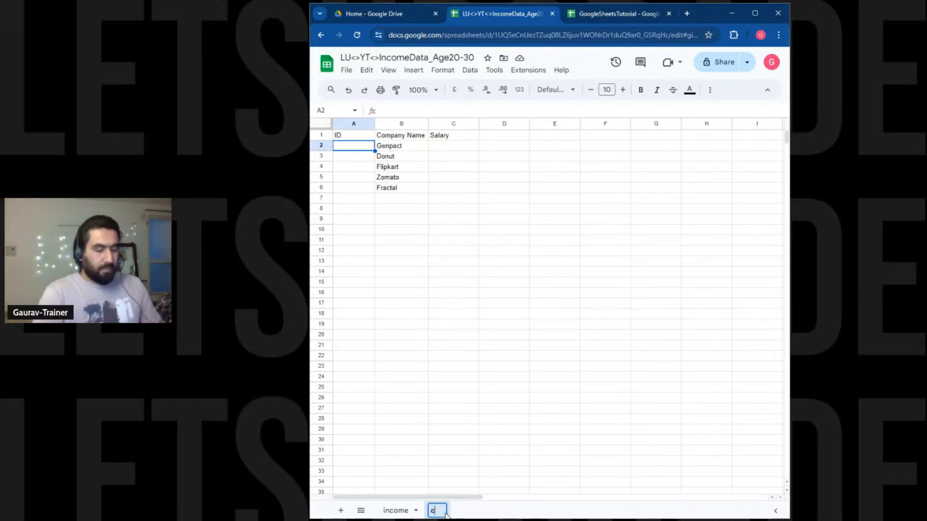
{"action": "key", "text": "BackSpace"}
{"action": "key", "text": "BackSpace"}
{"action": "type", "text": "any"}
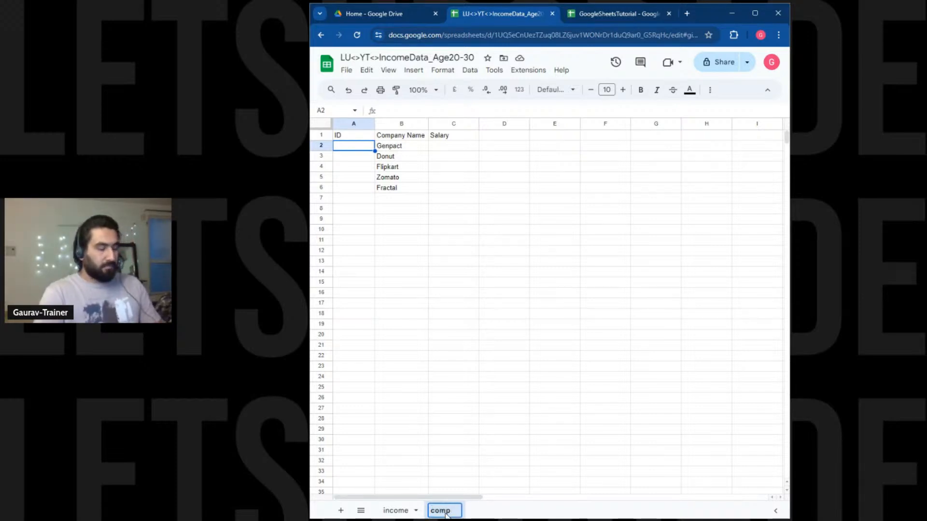
{"action": "key", "text": "Return"}
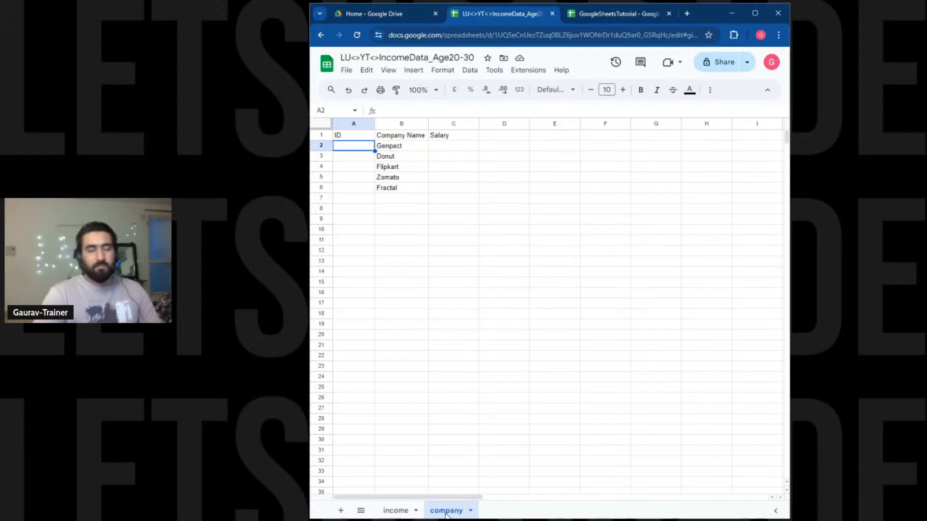
Copy IDs 1–5 from income A2:A6 into company A2:A6.
{"action": "left_click", "coordinate": [397, 511]}
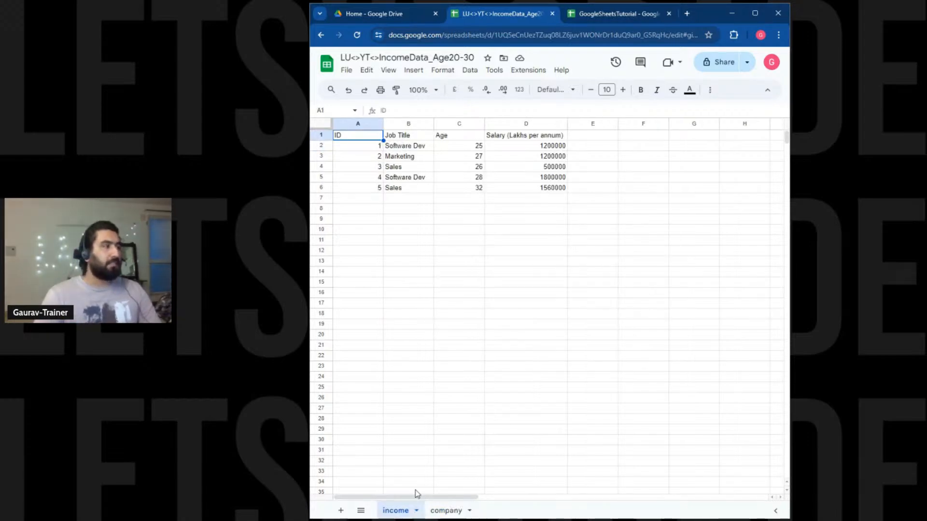
{"action": "left_click_drag", "start_coordinate": [372, 146], "coordinate": [373, 189]}
{"action": "key", "text": "ctrl+c"}
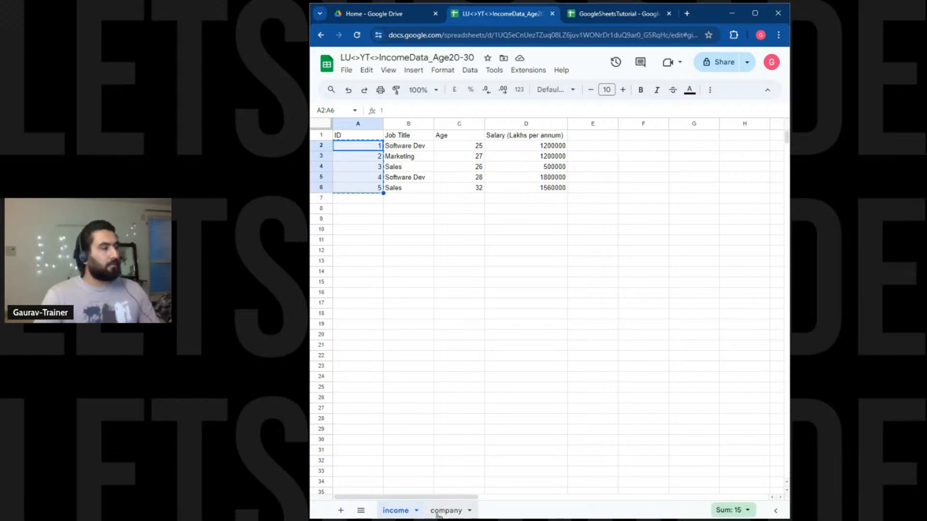
{"action": "left_click", "coordinate": [441, 510]}
{"action": "key", "text": "ctrl+v"}
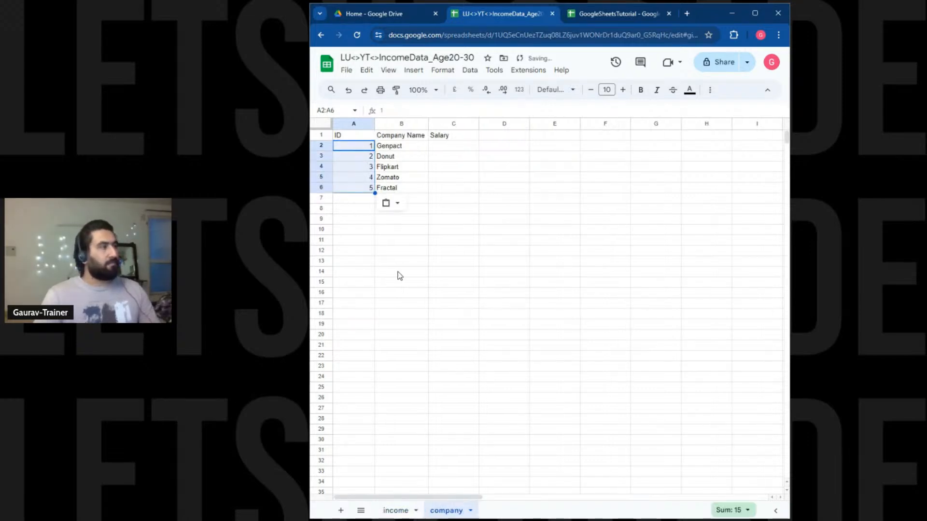
{"action": "left_click", "coordinate": [400, 274]}
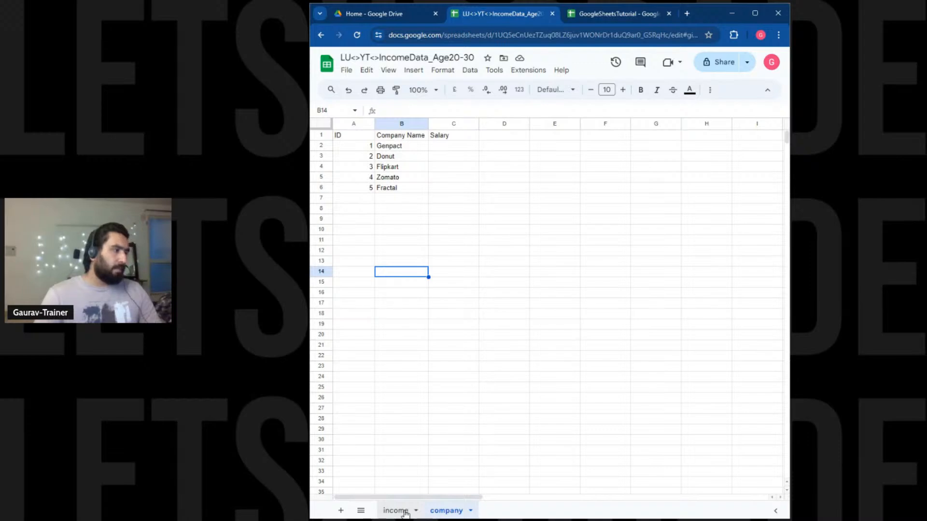
Copy the salaries from income D2:D6 into company C2:C6.
{"action": "left_click", "coordinate": [403, 511]}
{"action": "left_click_drag", "start_coordinate": [543, 148], "coordinate": [546, 189]}
{"action": "key", "text": "ctrl+c"}
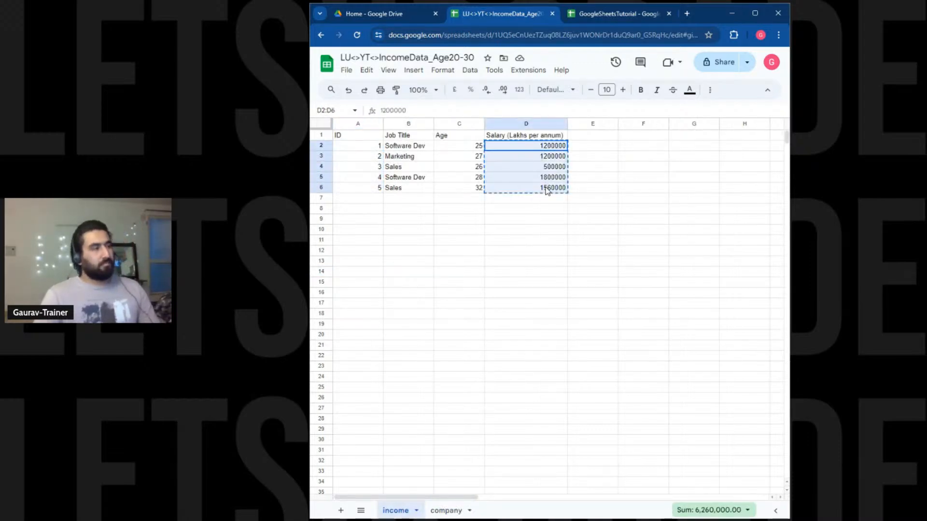
{"action": "left_click", "coordinate": [446, 510]}
{"action": "left_click", "coordinate": [458, 145]}
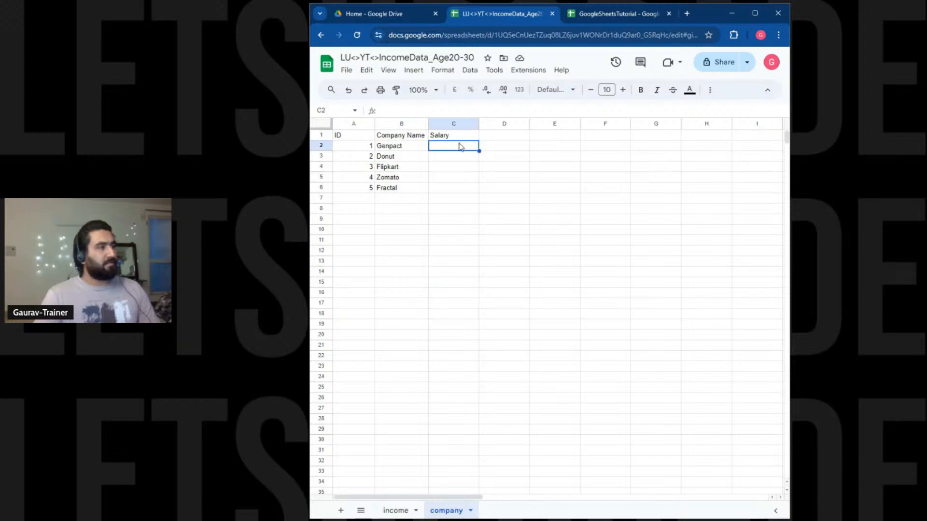
{"action": "key", "text": "ctrl+v"}
{"action": "left_click", "coordinate": [466, 344]}
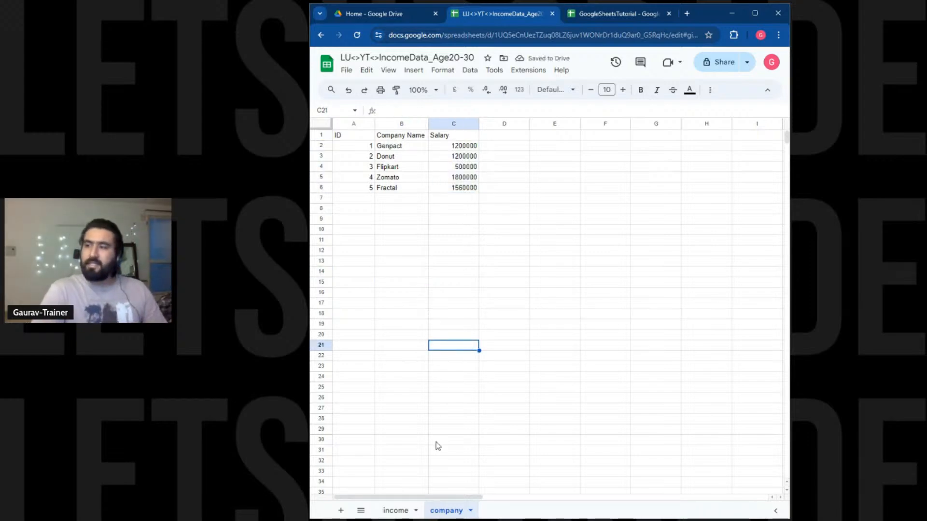
Change the income D4 salary from 500000 to 600000 and check company C4.
{"action": "left_click", "coordinate": [396, 510]}
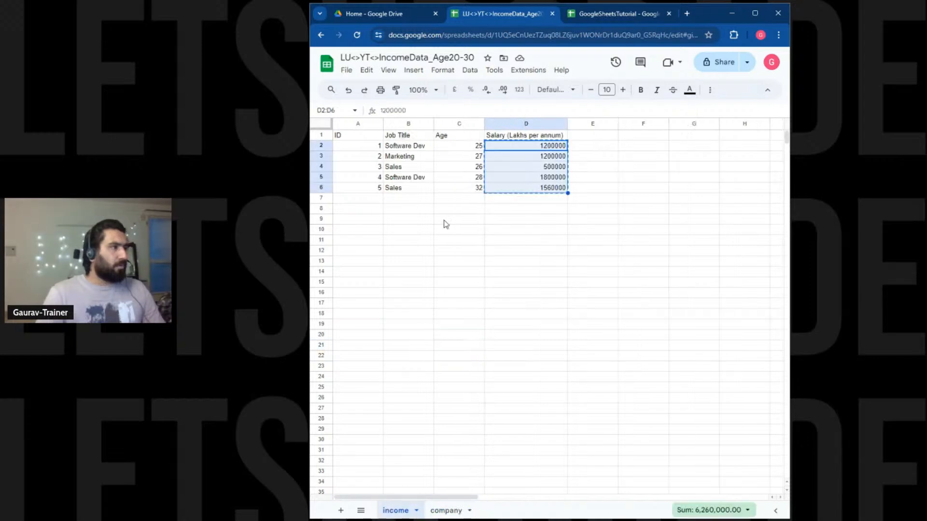
{"action": "left_click", "coordinate": [543, 169]}
{"action": "double_click", "coordinate": [543, 167]}
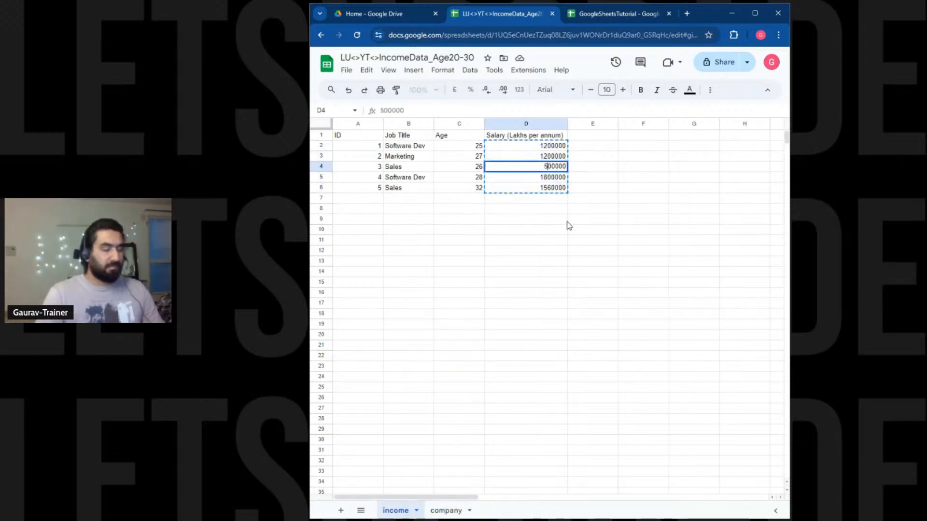
{"action": "key", "text": "BackSpace"}
{"action": "type", "text": "6"}
{"action": "key", "text": "Return"}
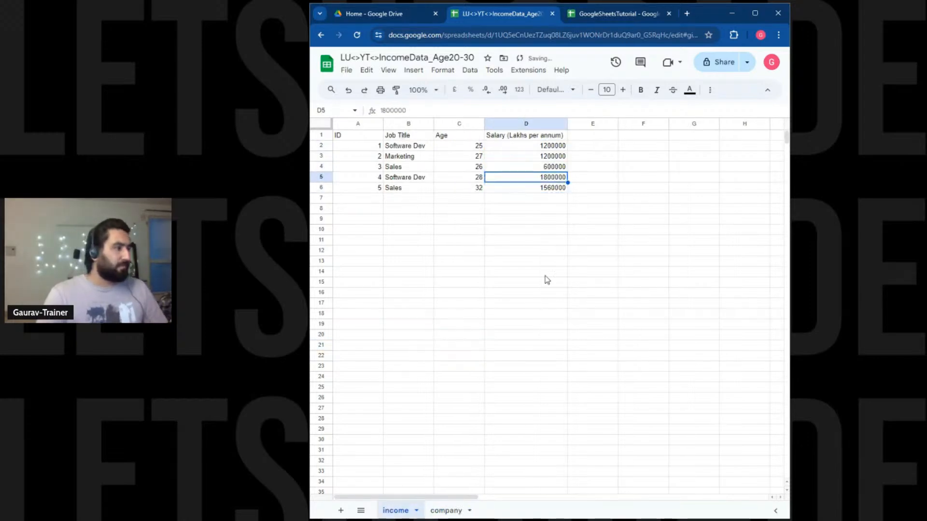
{"action": "left_click", "coordinate": [437, 511]}
{"action": "left_click", "coordinate": [454, 167]}
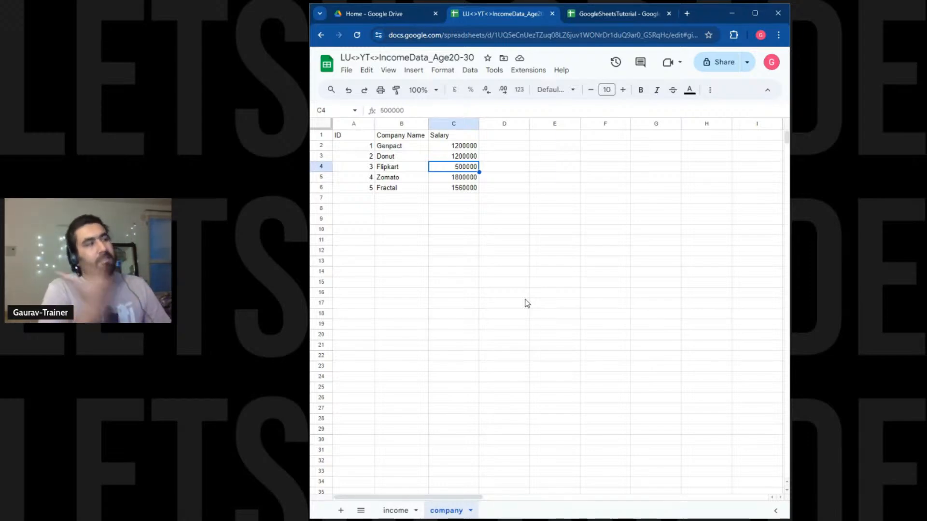
{"action": "left_click", "coordinate": [398, 511]}
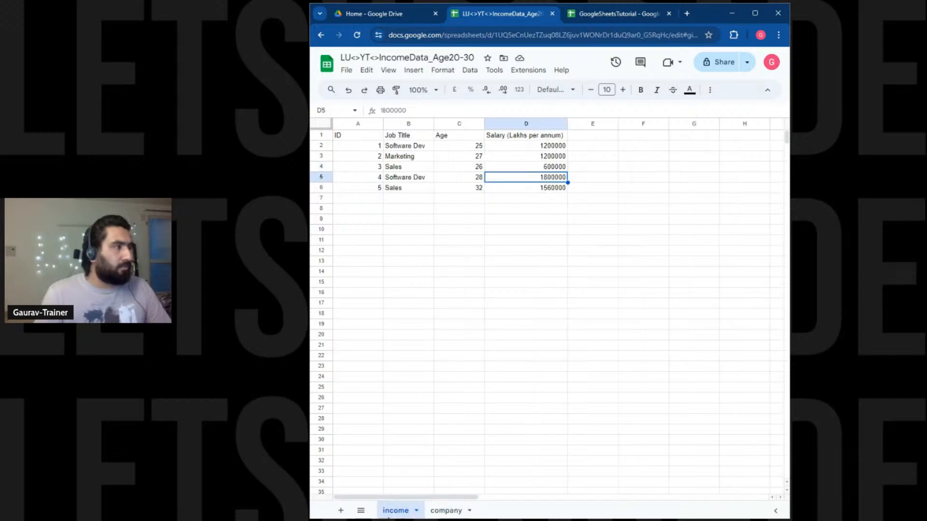
{"action": "left_click", "coordinate": [434, 511]}
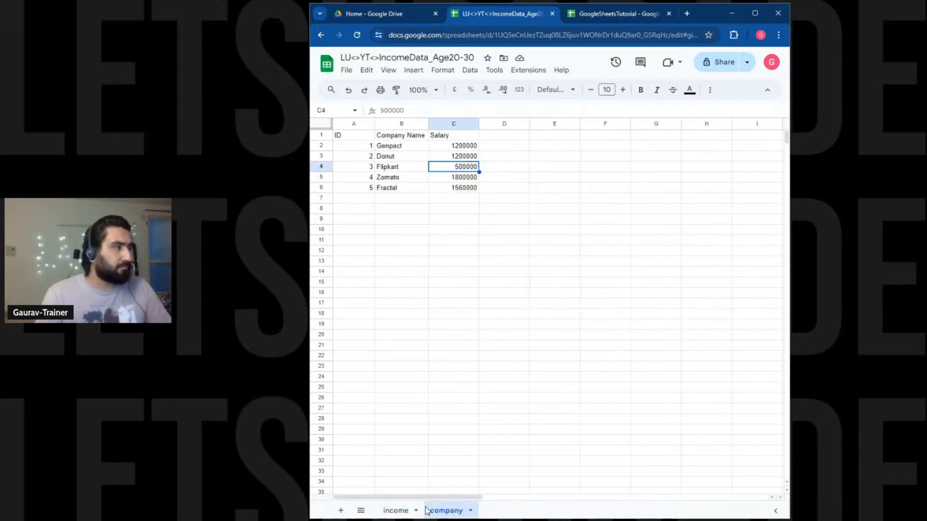
{"action": "left_click", "coordinate": [405, 512]}
{"action": "left_click", "coordinate": [555, 136]}
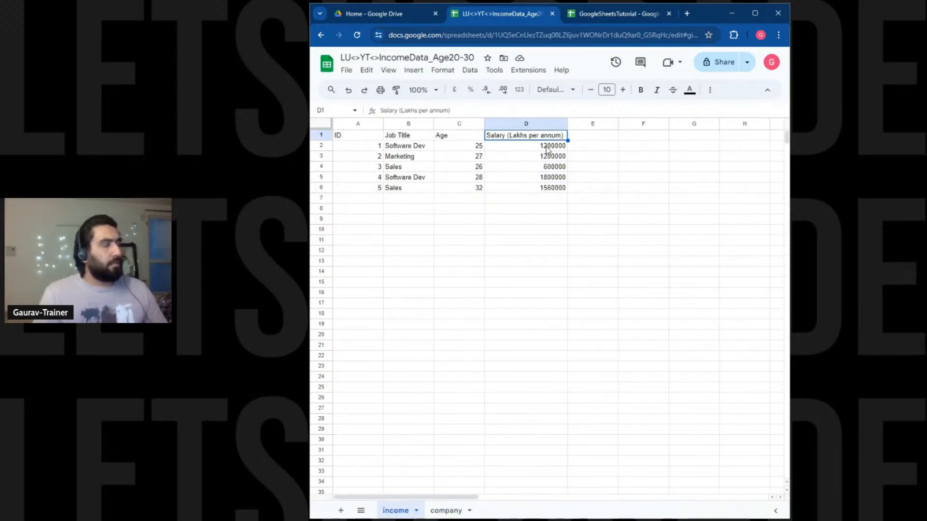
{"action": "left_click", "coordinate": [445, 510]}
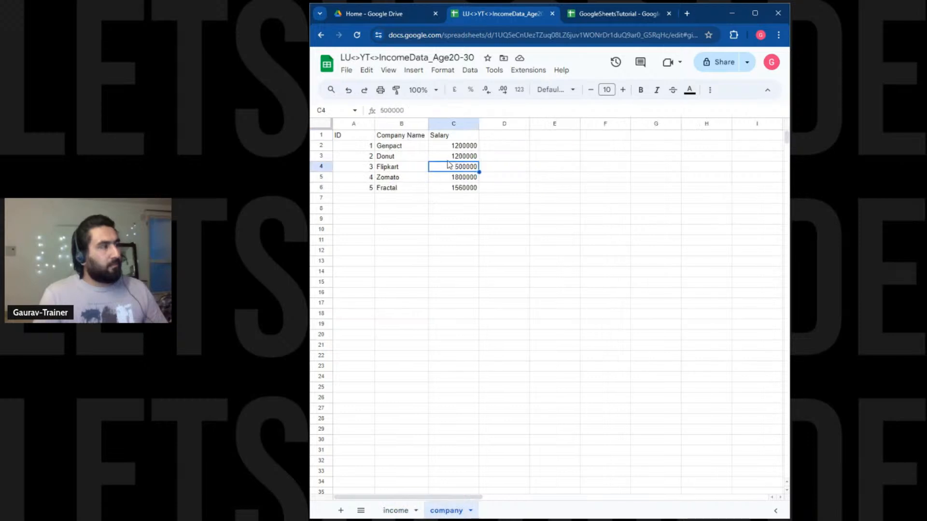
{"action": "left_click", "coordinate": [450, 136]}
{"action": "double_click", "coordinate": [450, 135]}
{"action": "key", "text": "ctrl+v"}
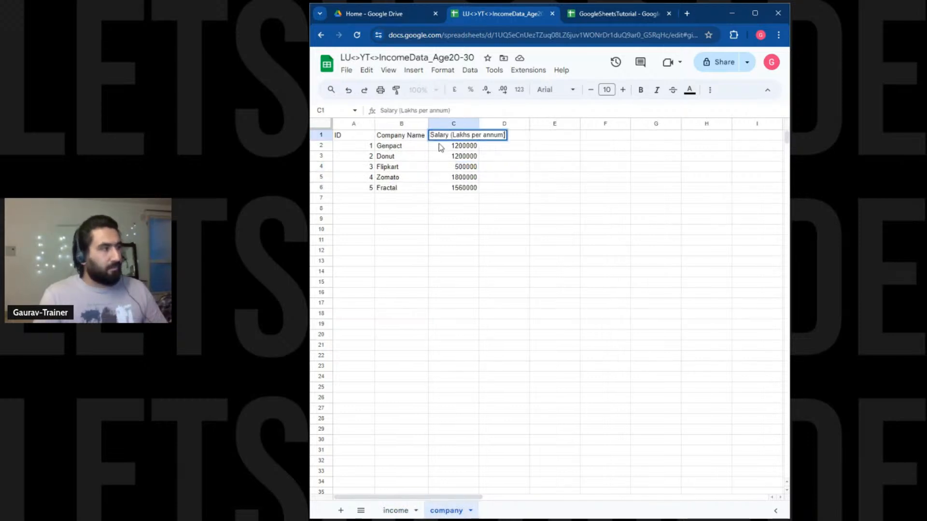
{"action": "left_click", "coordinate": [454, 219]}
{"action": "left_click_drag", "start_coordinate": [479, 124], "coordinate": [495, 188]}
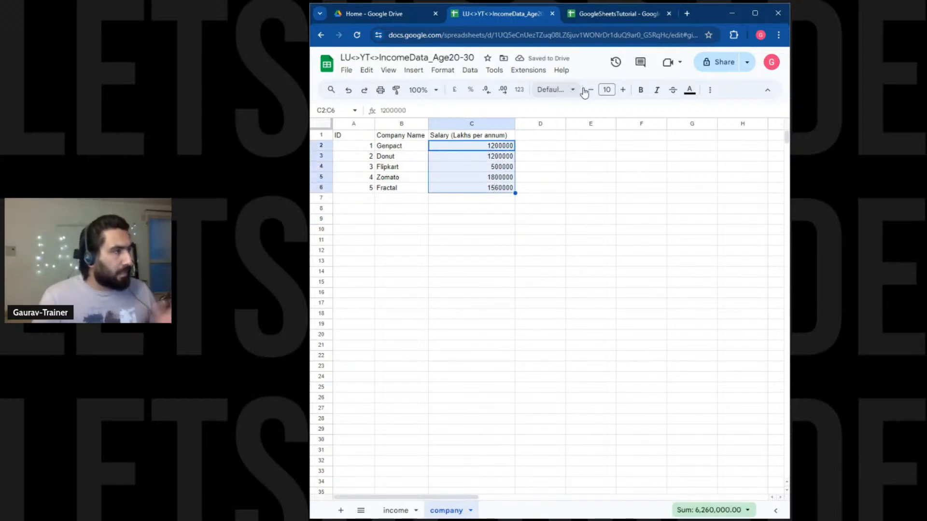
{"action": "left_click", "coordinate": [711, 92]}
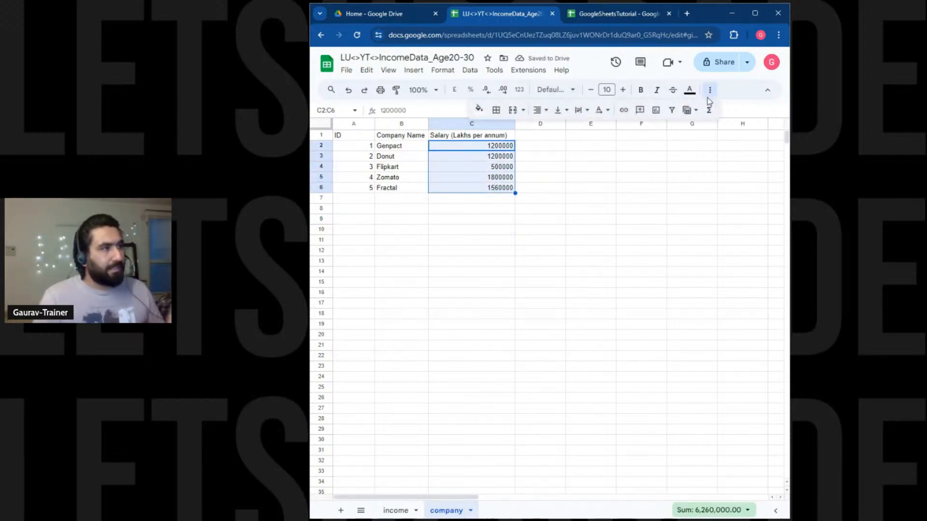
{"action": "left_click", "coordinate": [540, 110]}
{"action": "left_click", "coordinate": [556, 131]}
{"action": "left_click", "coordinate": [492, 369]}
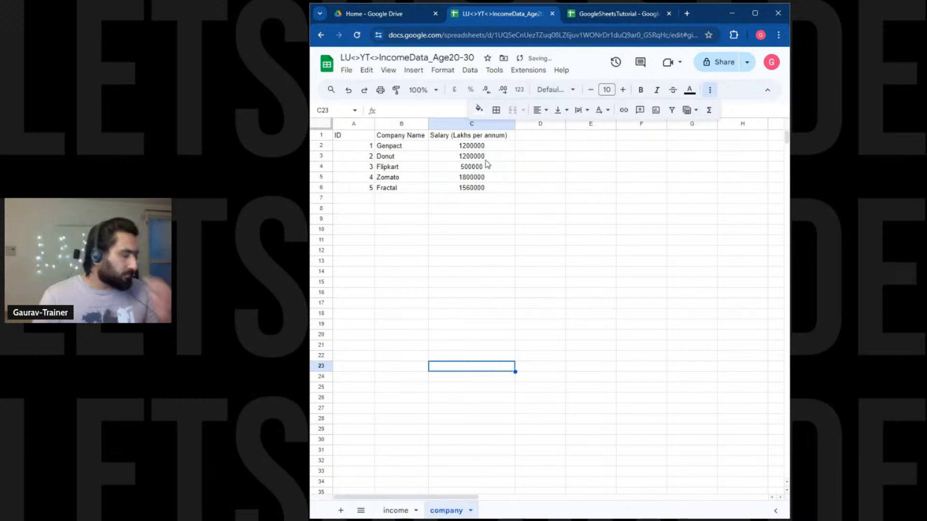
{"action": "left_click_drag", "start_coordinate": [491, 149], "coordinate": [494, 187]}
{"action": "key", "text": "Delete"}
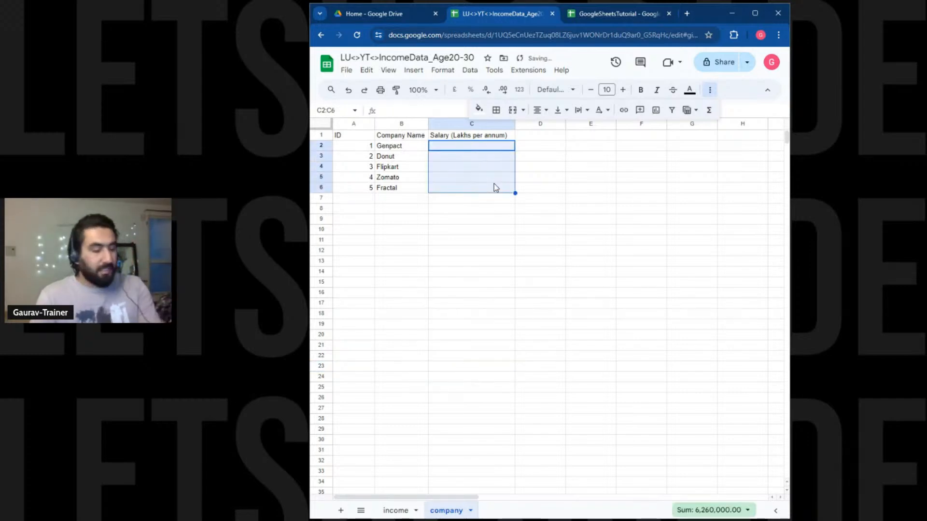
{"action": "left_click", "coordinate": [482, 273]}
{"action": "left_click", "coordinate": [486, 147]}
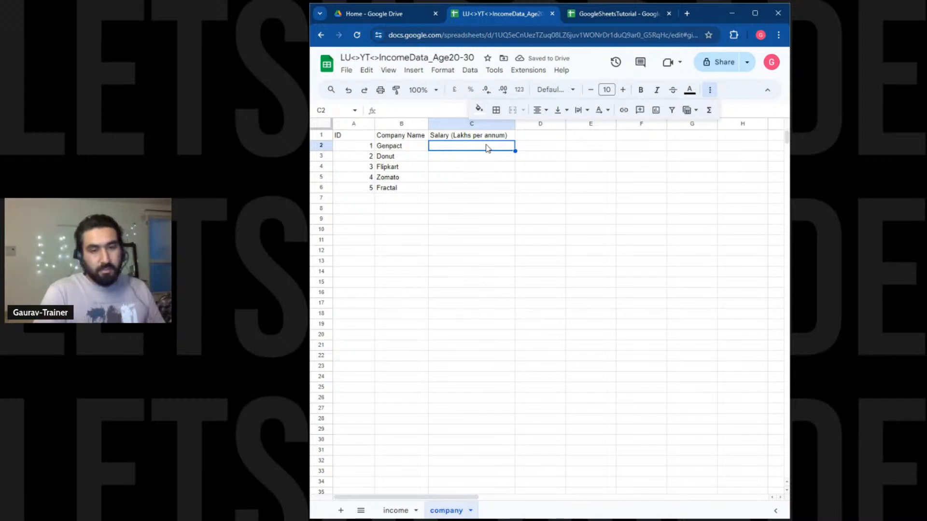
Put =income!D2 in company C2, correcting the initial =income!C2 reference.
{"action": "type", "text": "="}
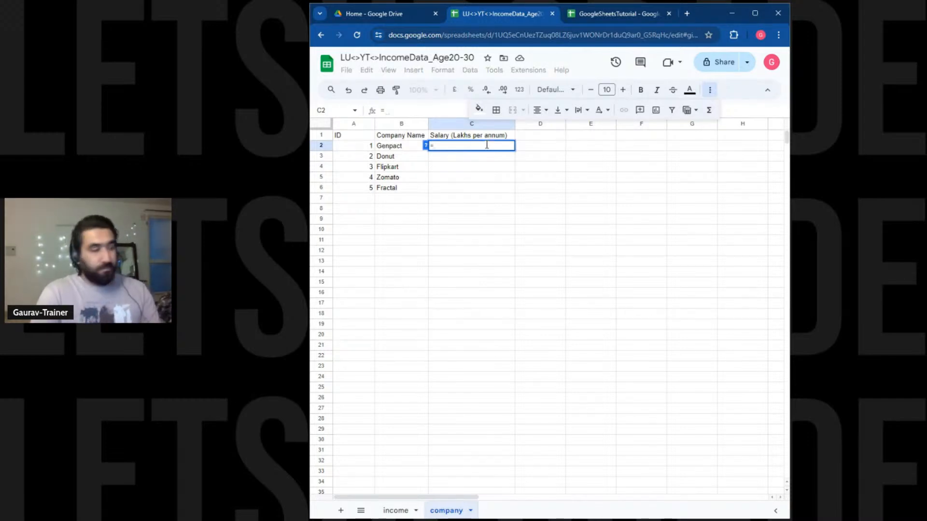
{"action": "type", "text": "income"}
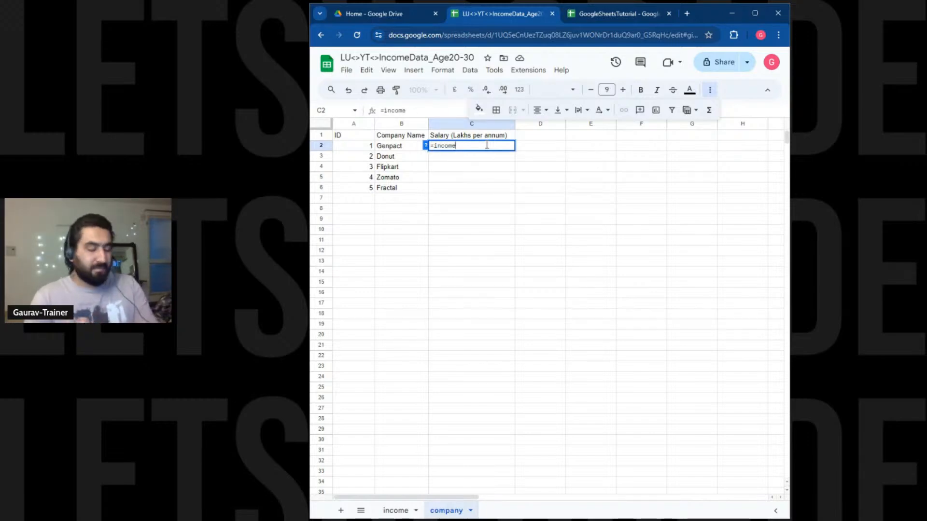
{"action": "type", "text": "!"}
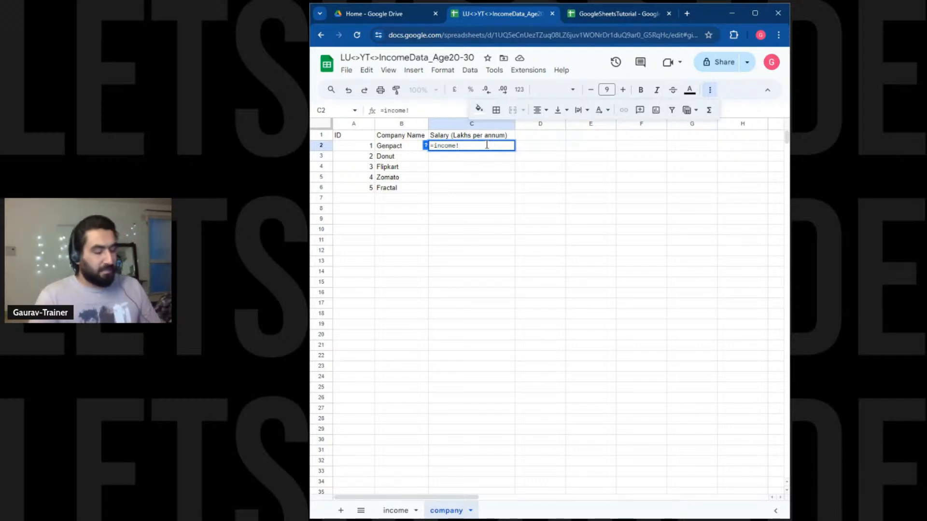
{"action": "type", "text": "c2"}
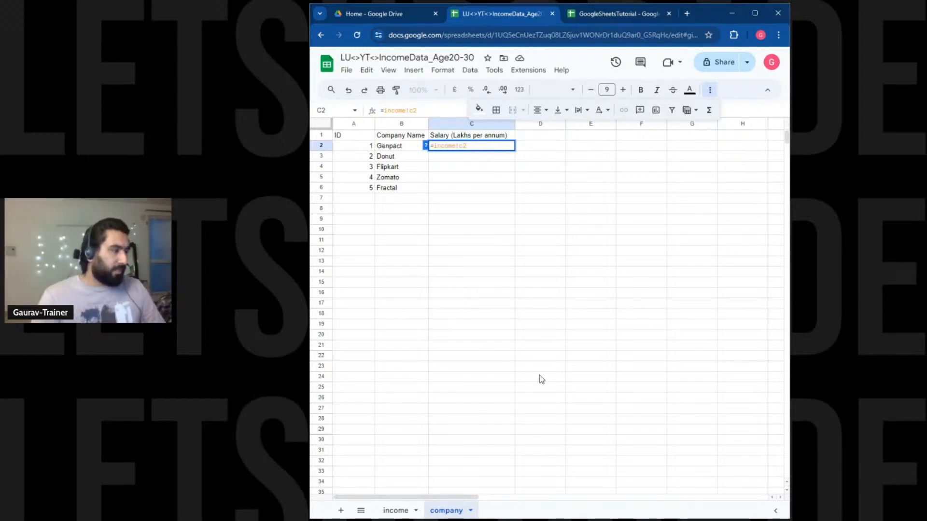
{"action": "left_click", "coordinate": [396, 511]}
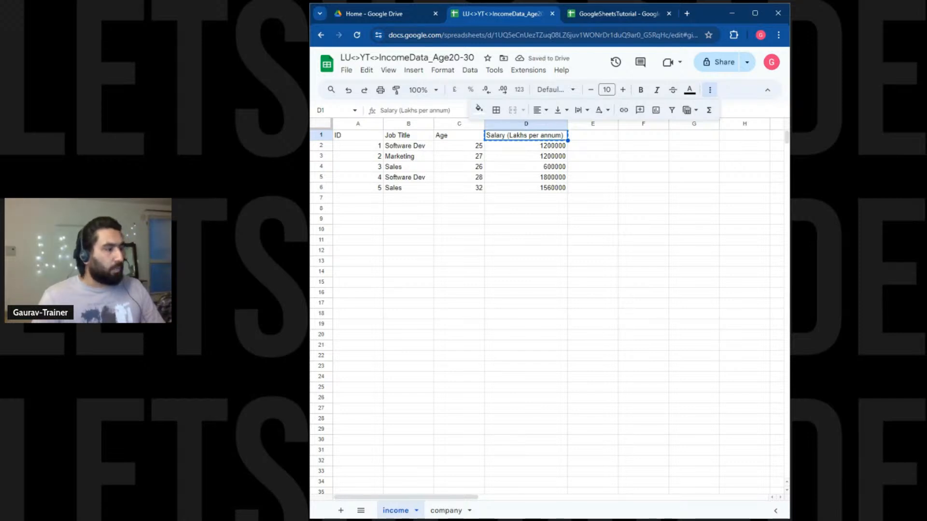
{"action": "left_click", "coordinate": [446, 511]}
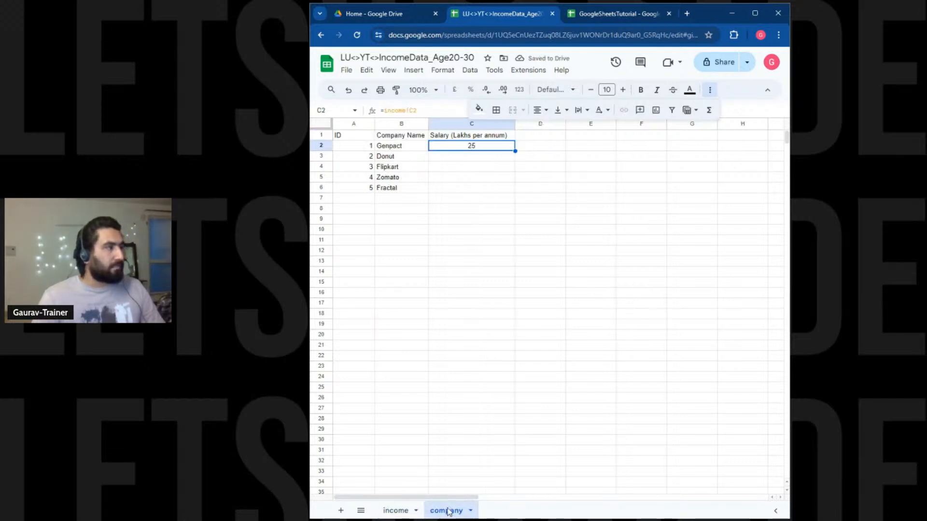
{"action": "double_click", "coordinate": [477, 149]}
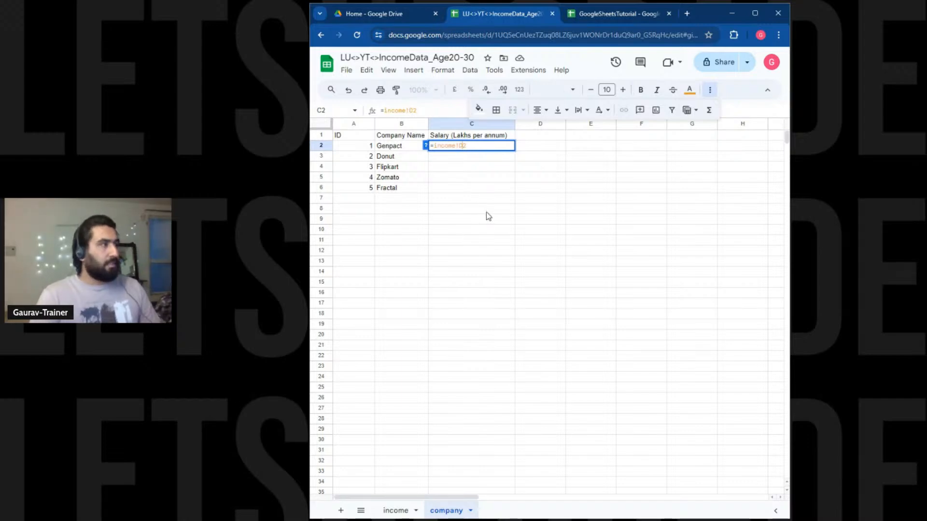
{"action": "key", "text": "Return"}
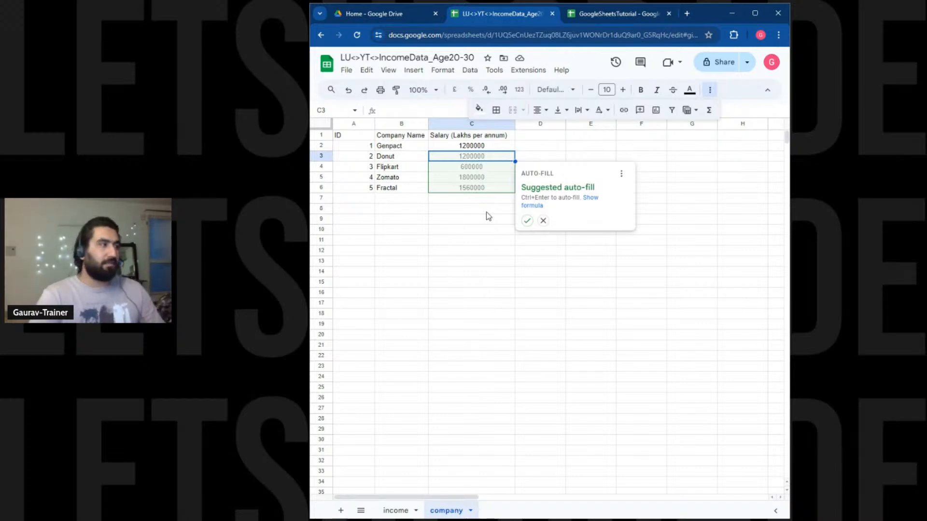
Undo the auto-filled salaries and copy C2's linked salary formula down to C6.
{"action": "left_click", "coordinate": [529, 224]}
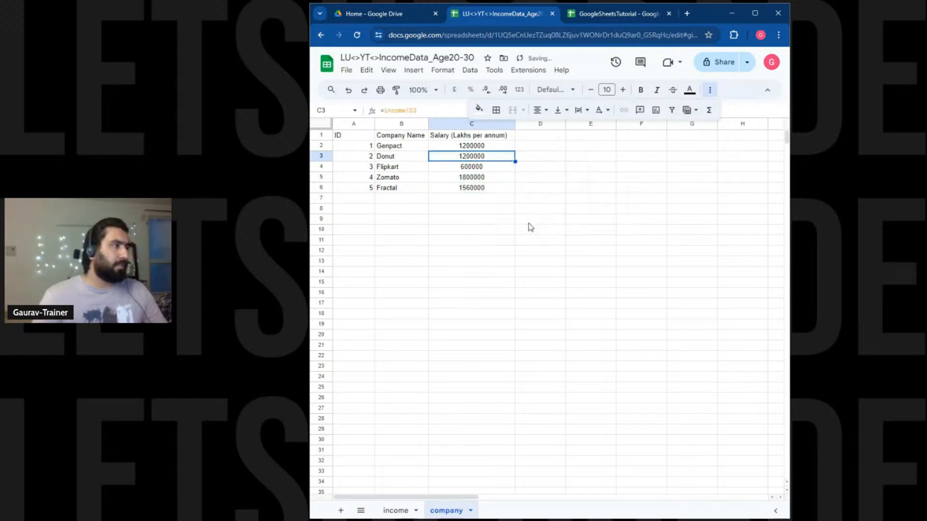
{"action": "key", "text": "ctrl+z"}
{"action": "left_click", "coordinate": [492, 177]}
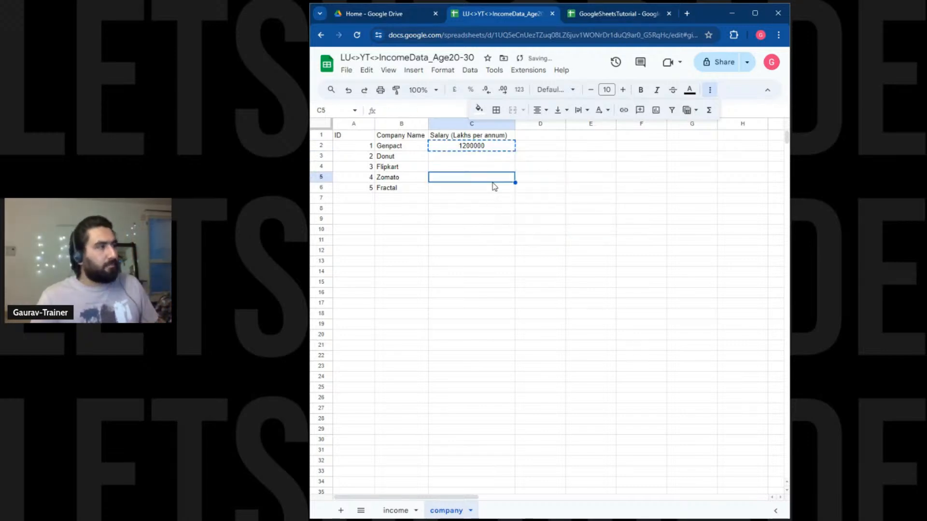
{"action": "left_click", "coordinate": [496, 150]}
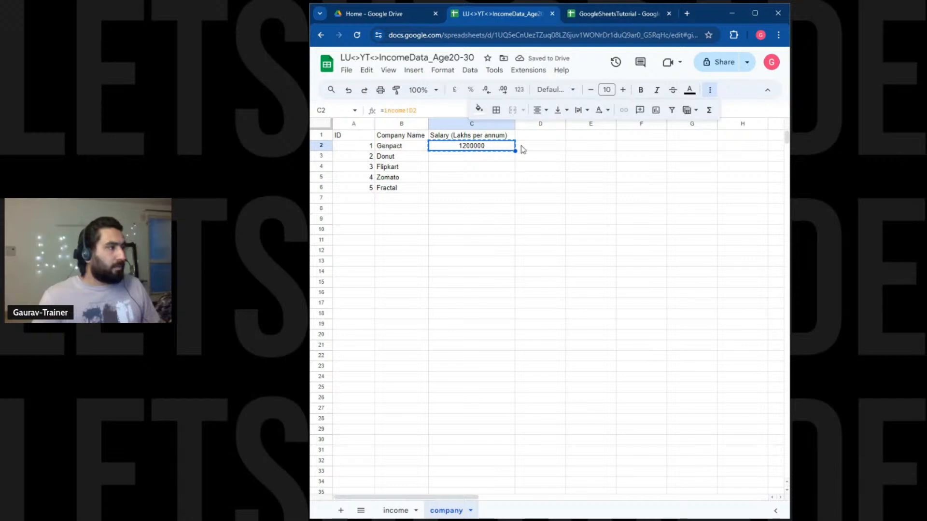
{"action": "left_click_drag", "start_coordinate": [515, 151], "coordinate": [511, 191]}
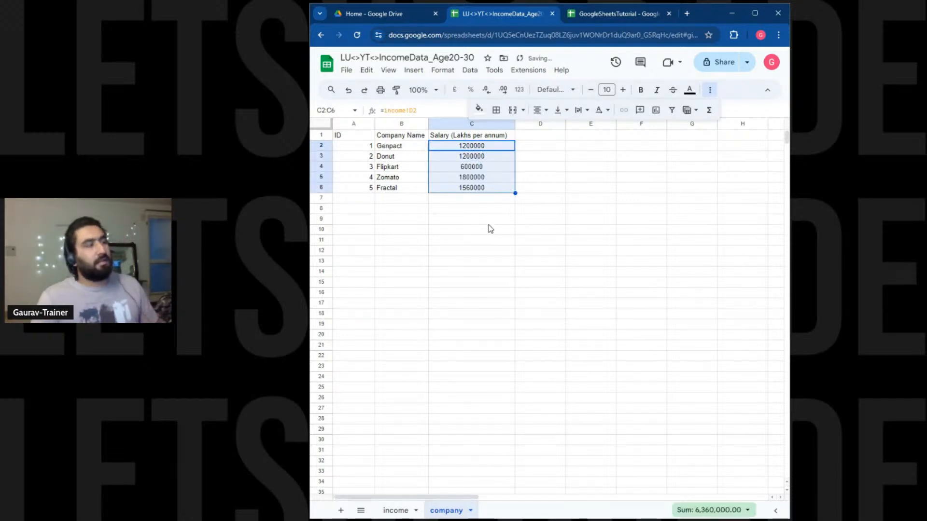
{"action": "left_click", "coordinate": [485, 210]}
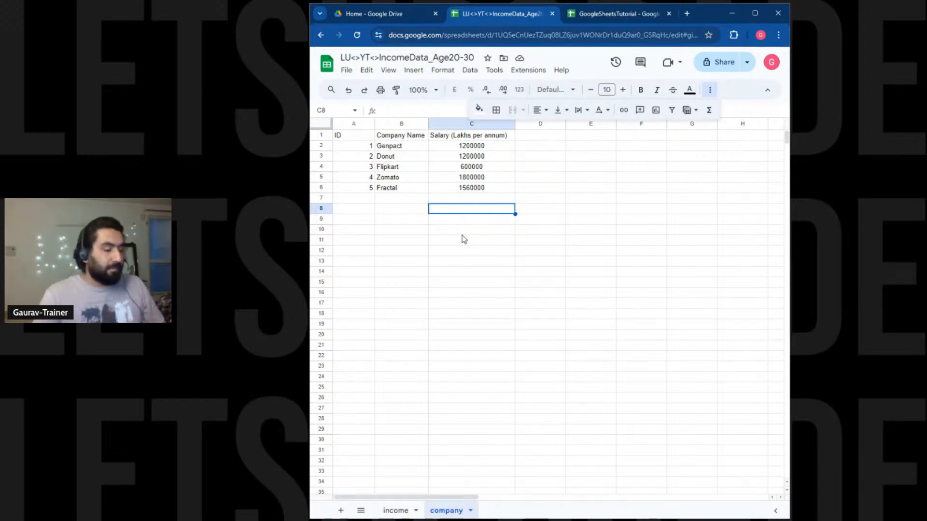
Compare with the income sheet's salaries, then delete the company sheet's C2:C6 values.
{"action": "left_click", "coordinate": [395, 513]}
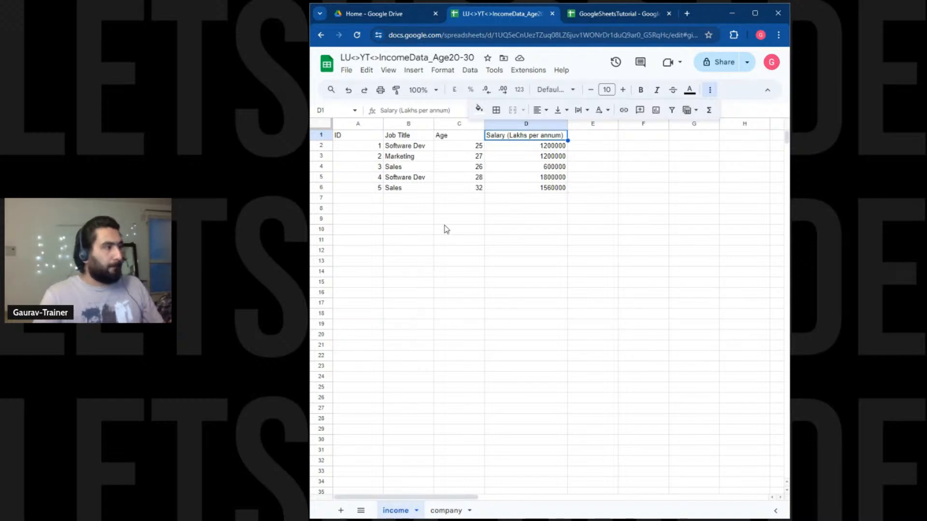
{"action": "left_click", "coordinate": [446, 511]}
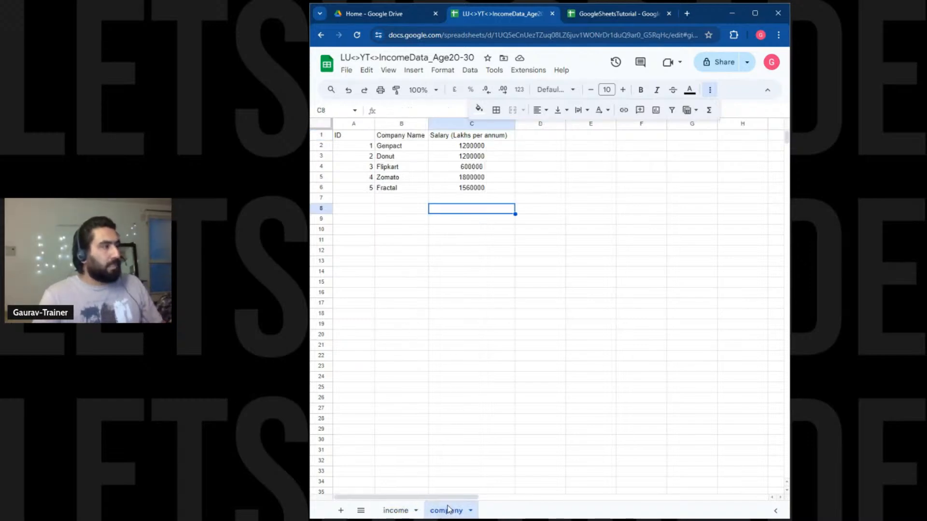
{"action": "left_click", "coordinate": [364, 190]}
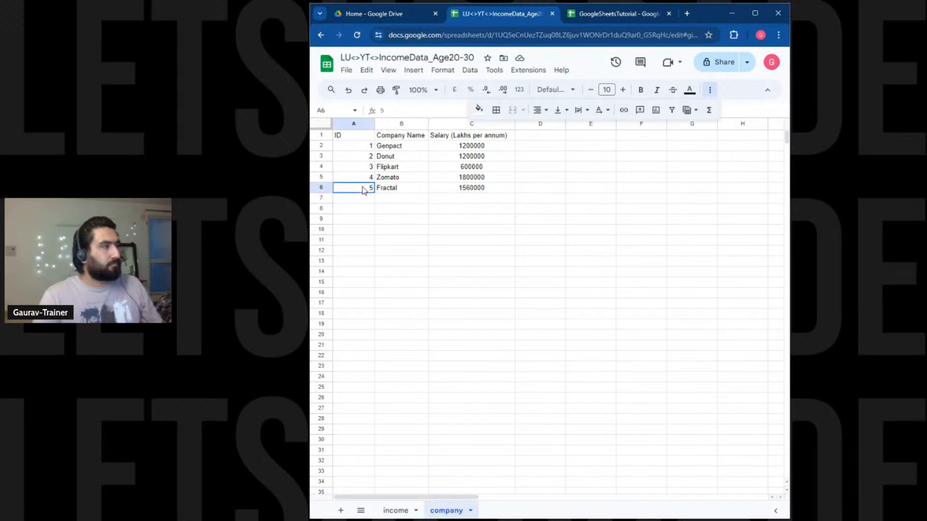
{"action": "left_click_drag", "start_coordinate": [364, 190], "coordinate": [474, 192]}
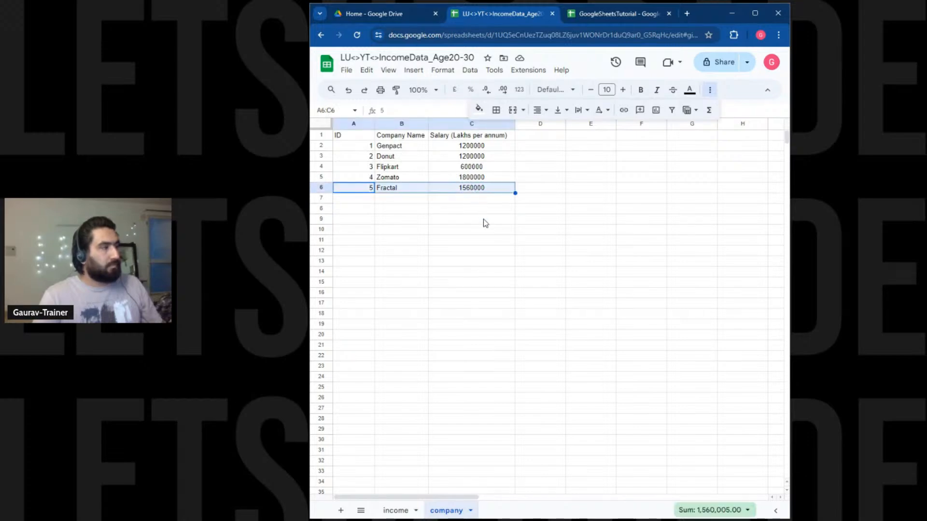
{"action": "left_click_drag", "start_coordinate": [471, 146], "coordinate": [483, 187]}
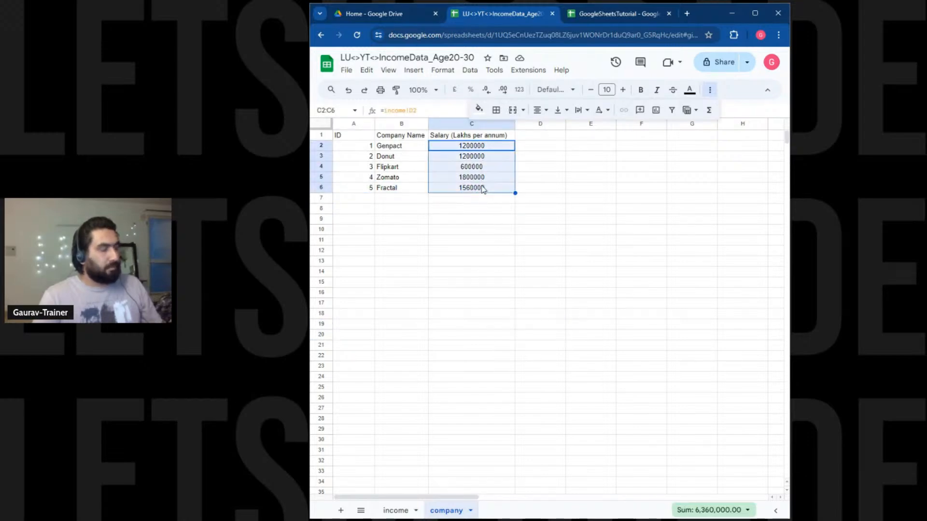
{"action": "key", "text": "Delete"}
{"action": "left_click", "coordinate": [496, 218]}
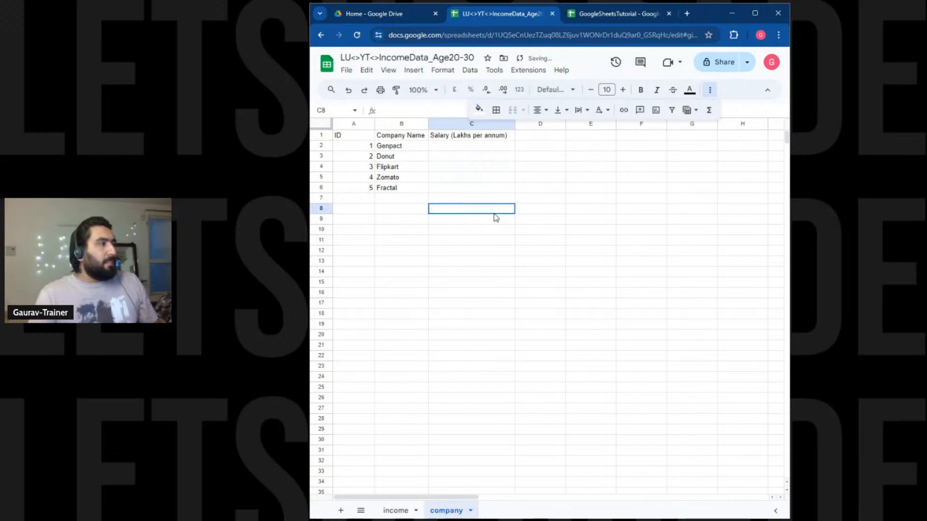
Enter =FILTER(income!D2:D,income!C2:C<30) in company C2, spilling the under-30 salaries.
{"action": "left_click", "coordinate": [464, 147]}
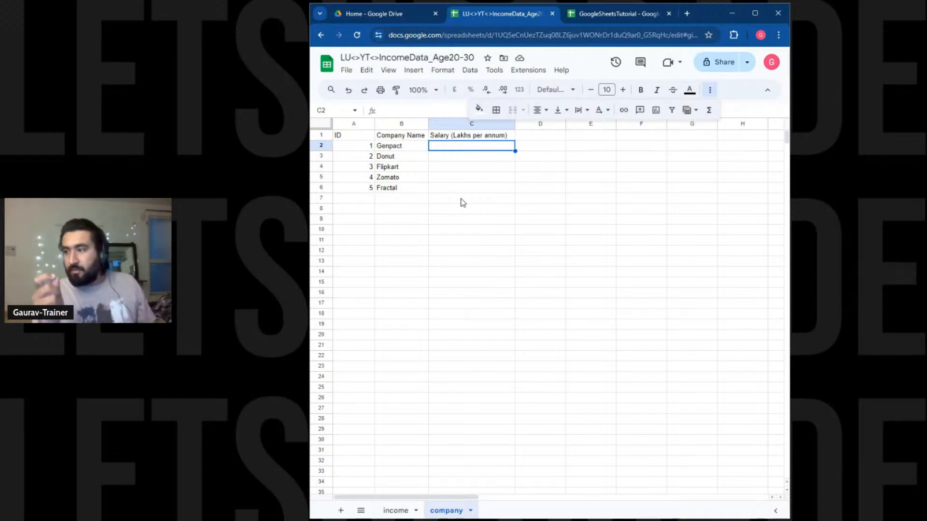
{"action": "type", "text": "filte"}
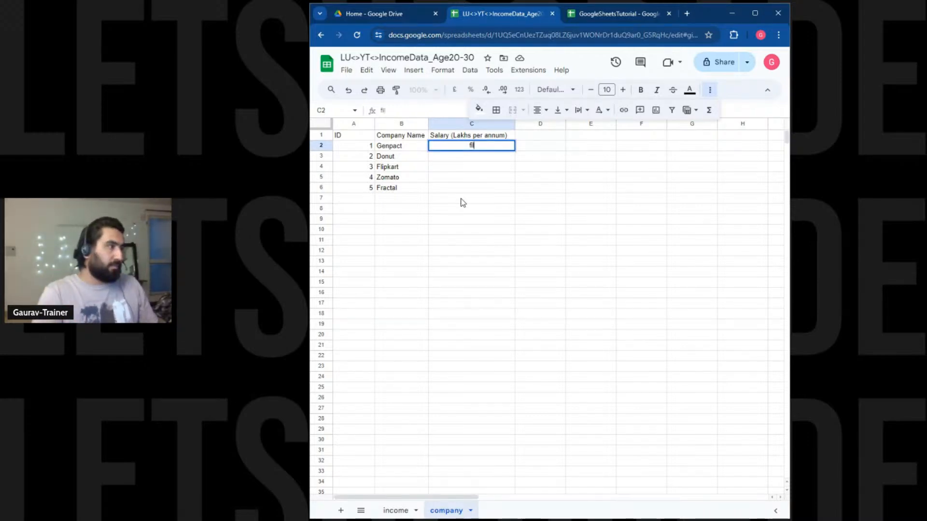
{"action": "key", "text": "BackSpace"}
{"action": "key", "text": "BackSpace"}
{"action": "key", "text": "BackSpace"}
{"action": "key", "text": "BackSpace"}
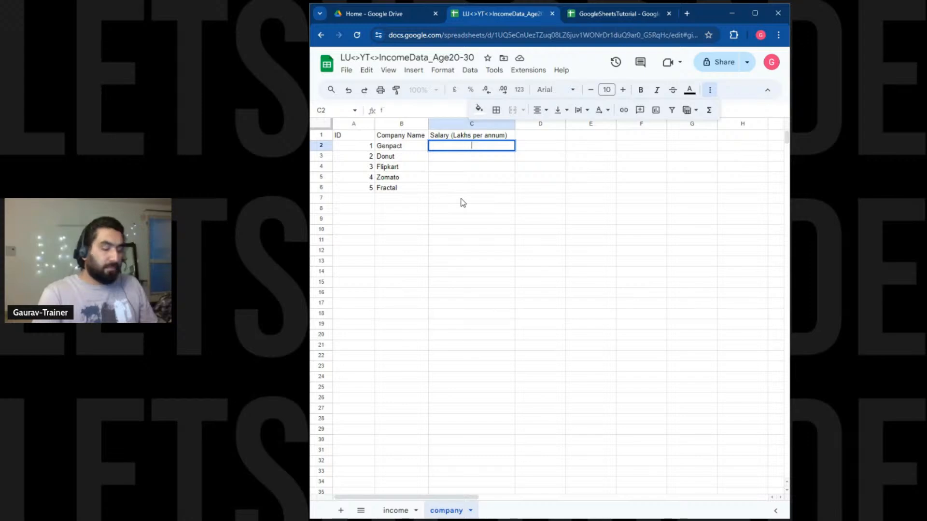
{"action": "type", "text": "=filter"}
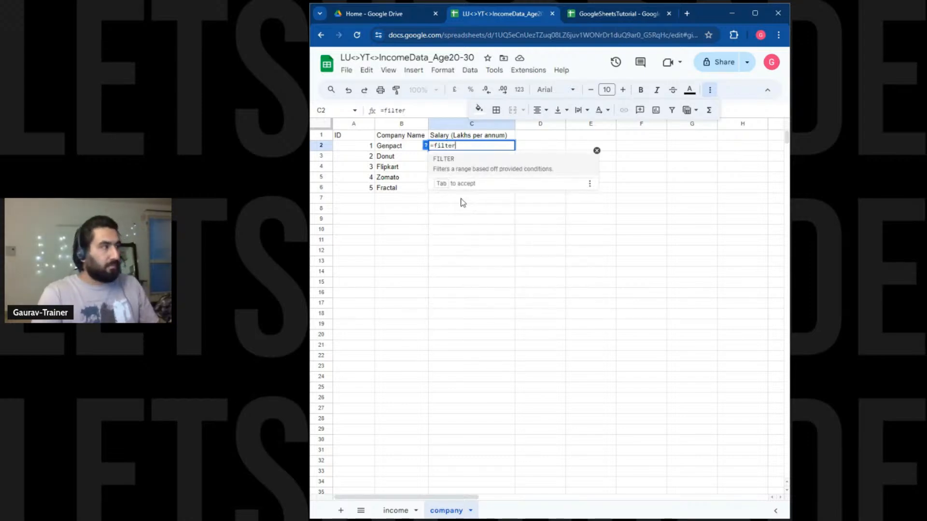
{"action": "key", "text": "Tab"}
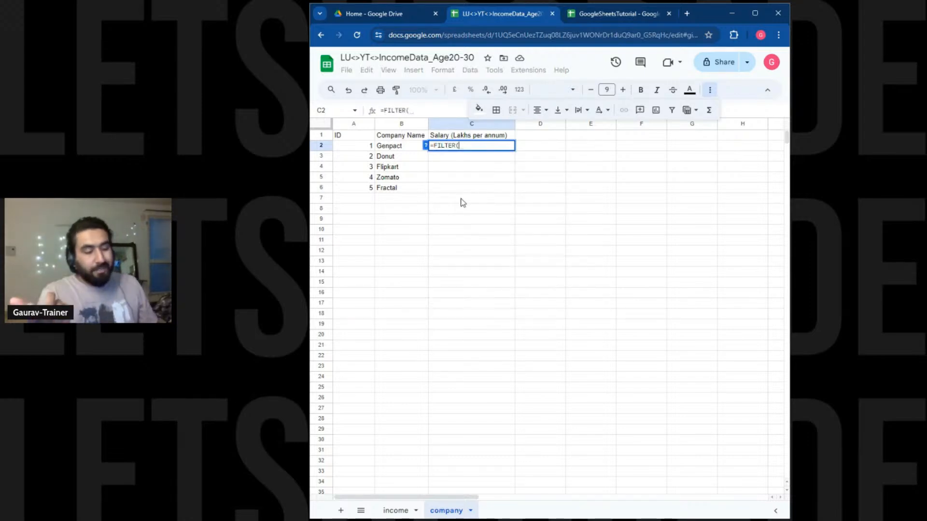
{"action": "type", "text": "income"}
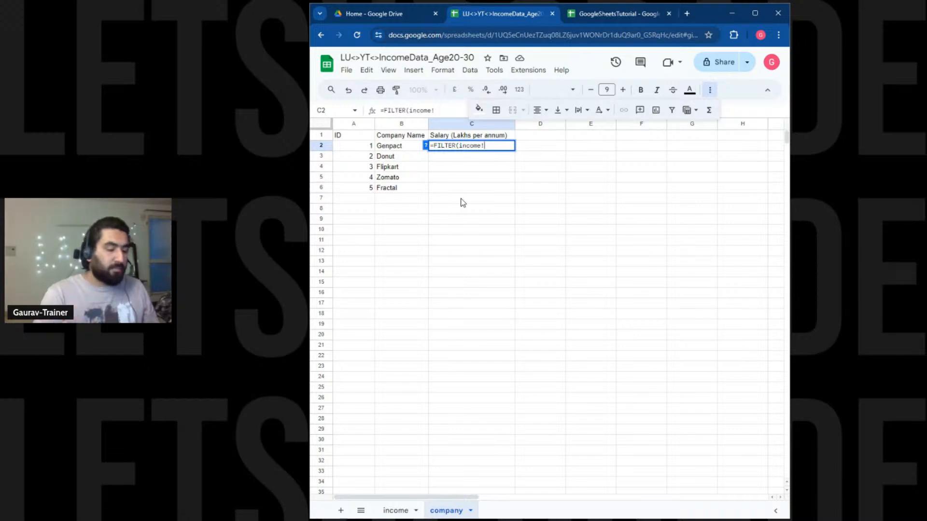
{"action": "type", "text": "!D"}
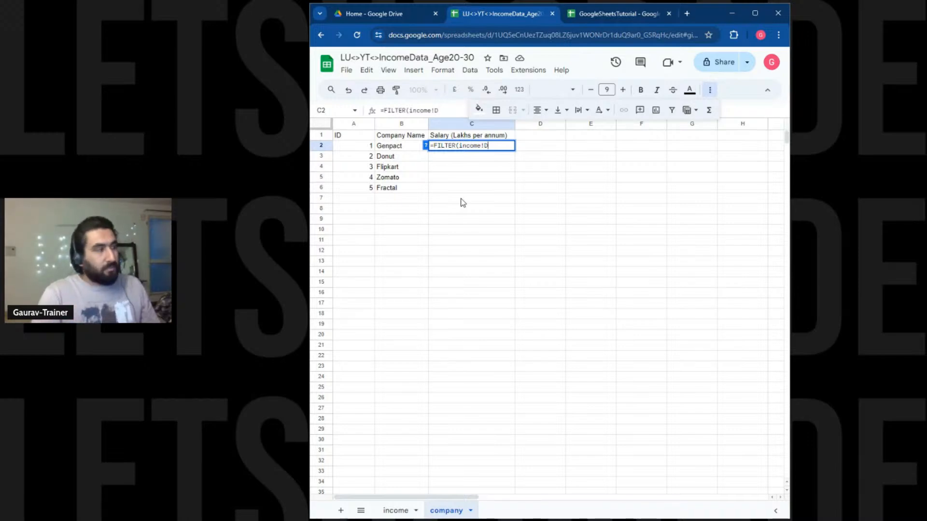
{"action": "type", "text": "2:DD"}
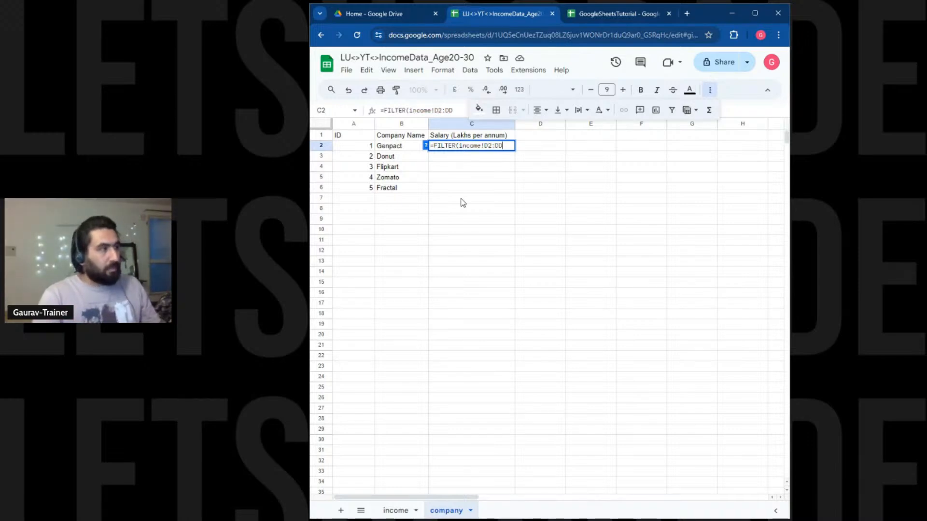
{"action": "key", "text": "BackSpace"}
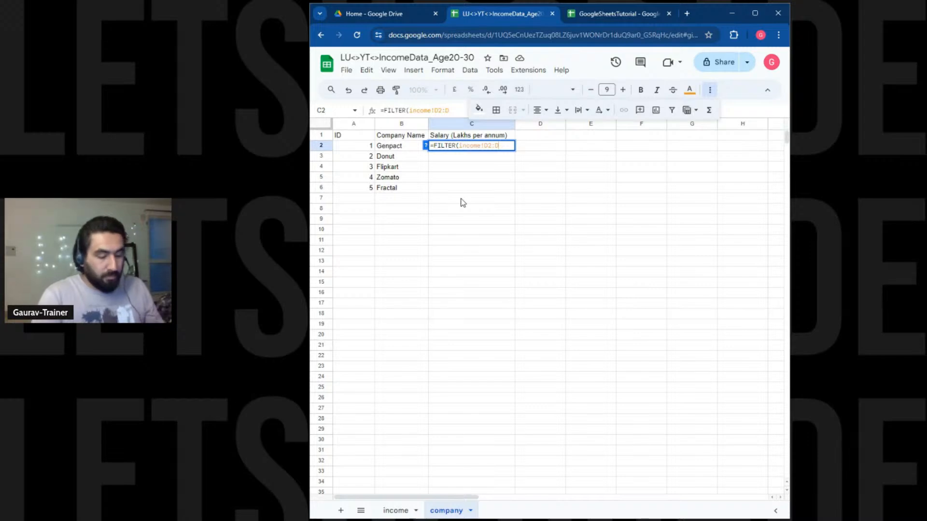
{"action": "type", "text": ","}
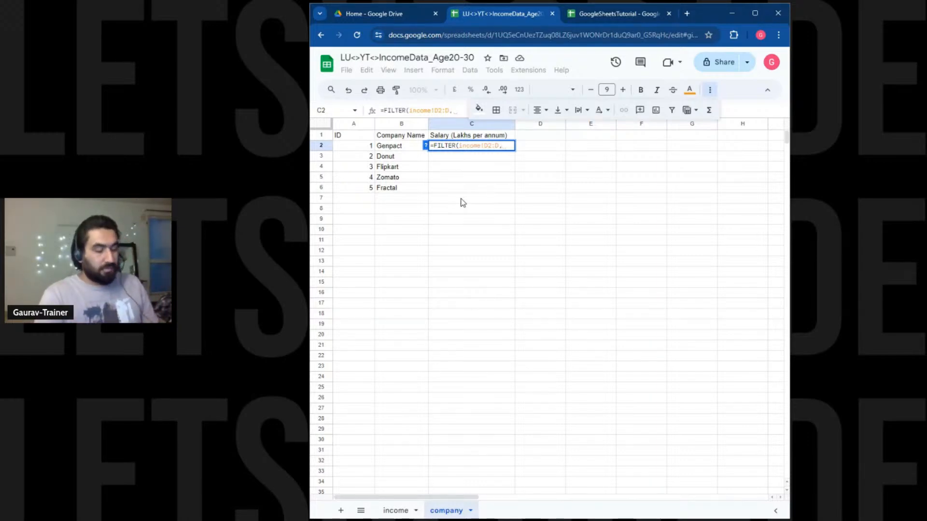
{"action": "type", "text": "income!"}
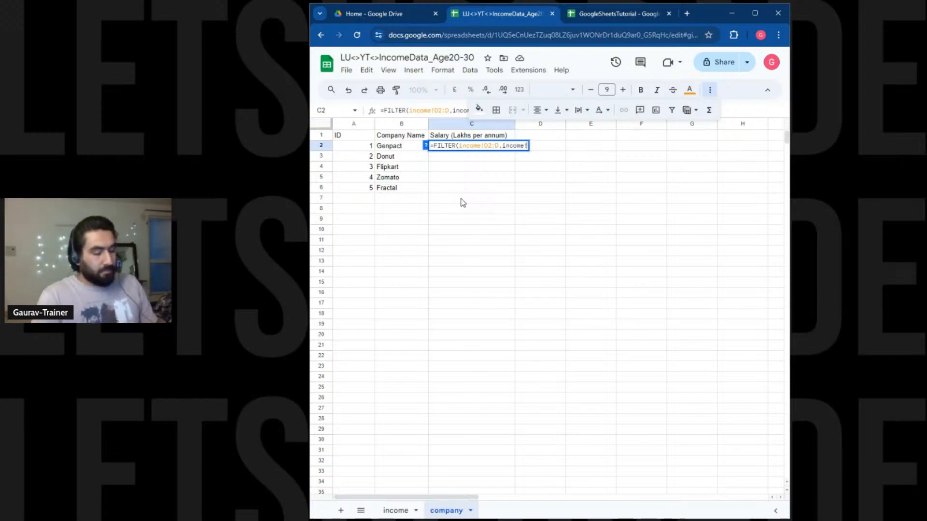
{"action": "type", "text": "C2"}
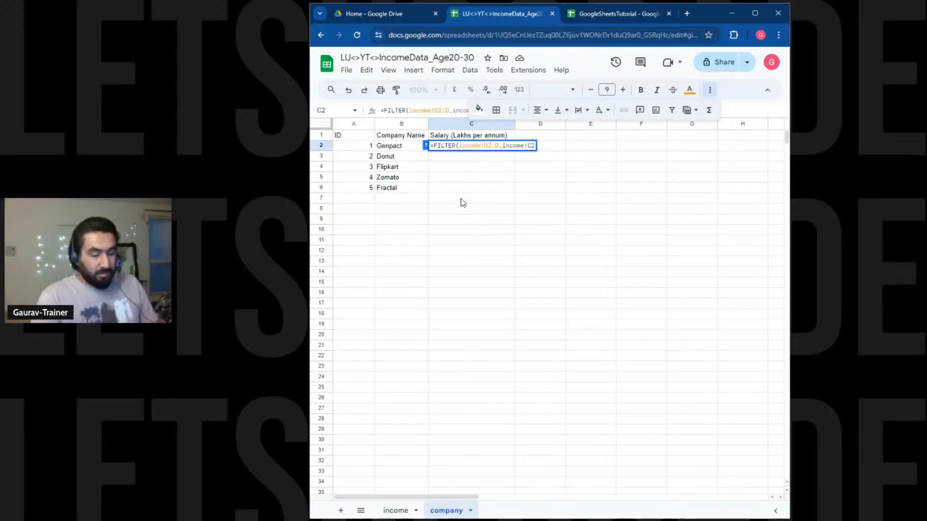
{"action": "type", "text": ":C"}
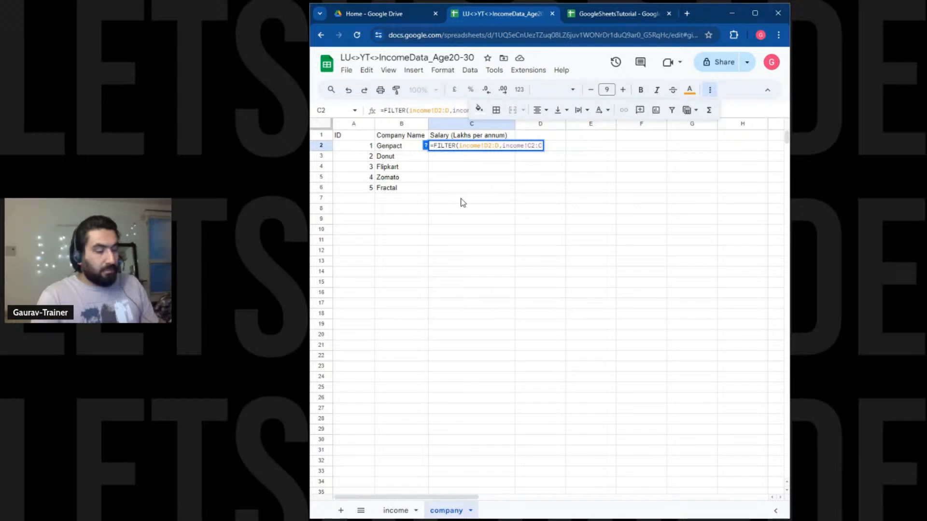
{"action": "type", "text": ">"}
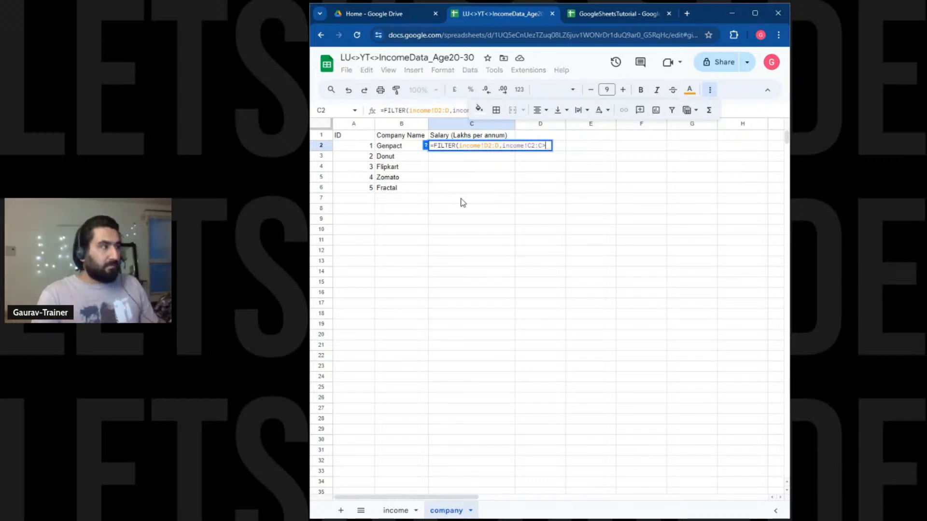
{"action": "key", "text": "BackSpace"}
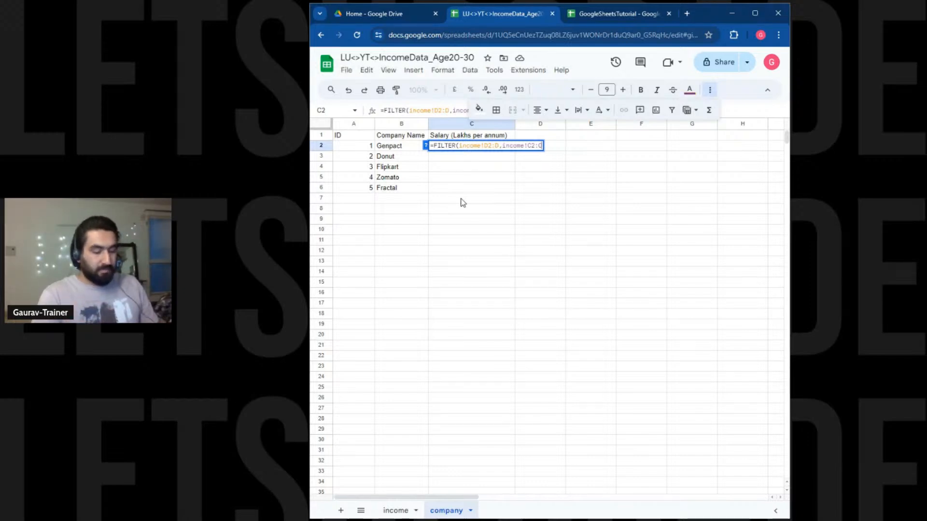
{"action": "type", "text": "<30"}
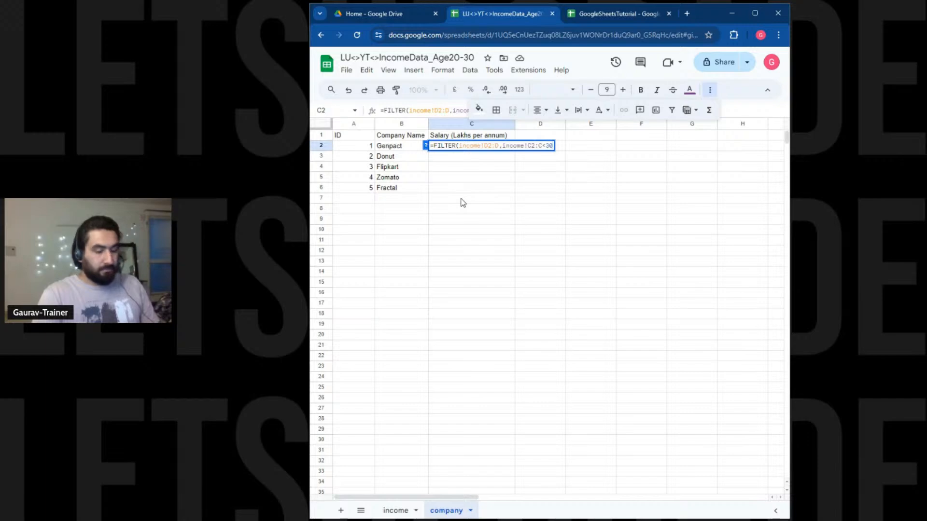
{"action": "type", "text": ")"}
{"action": "key", "text": "Return"}
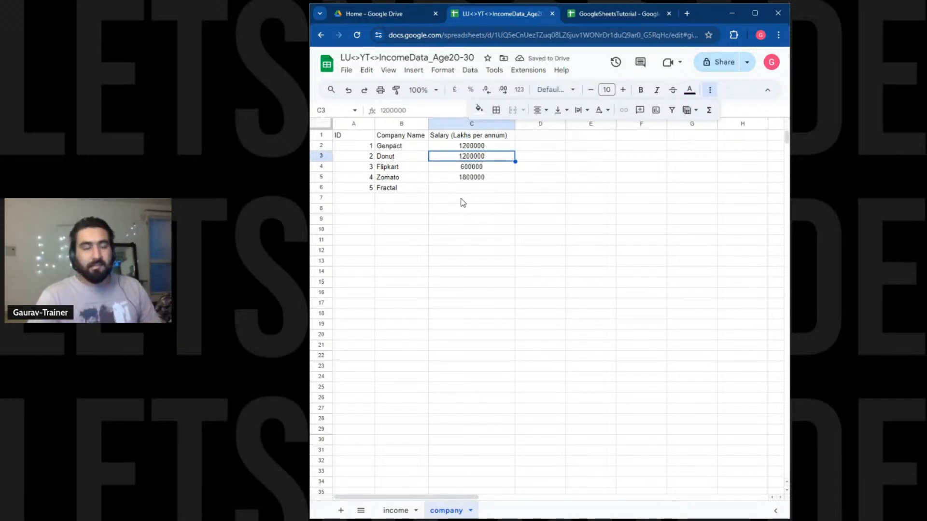
Mark Fractal's row 6 on company, then inspect the age-32 Sales row 6 on income.
{"action": "left_click_drag", "start_coordinate": [372, 189], "coordinate": [457, 192]}
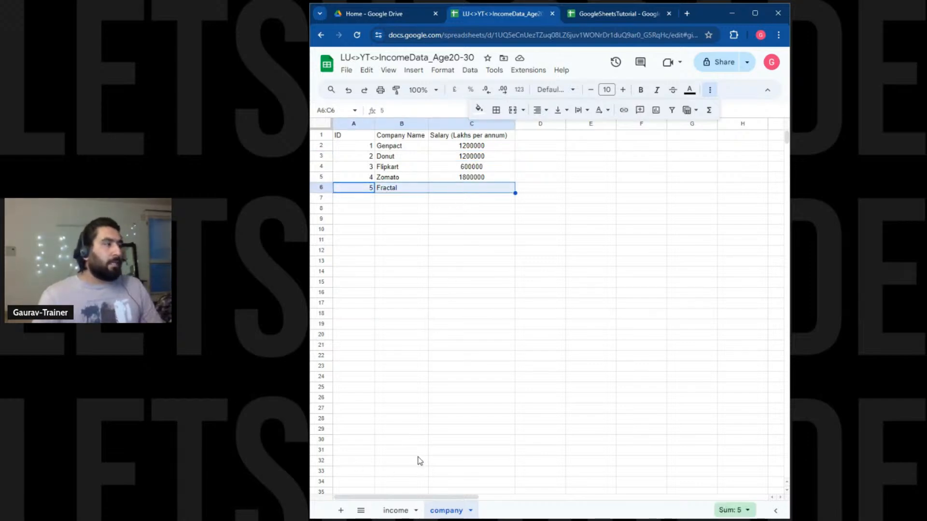
{"action": "left_click", "coordinate": [397, 510]}
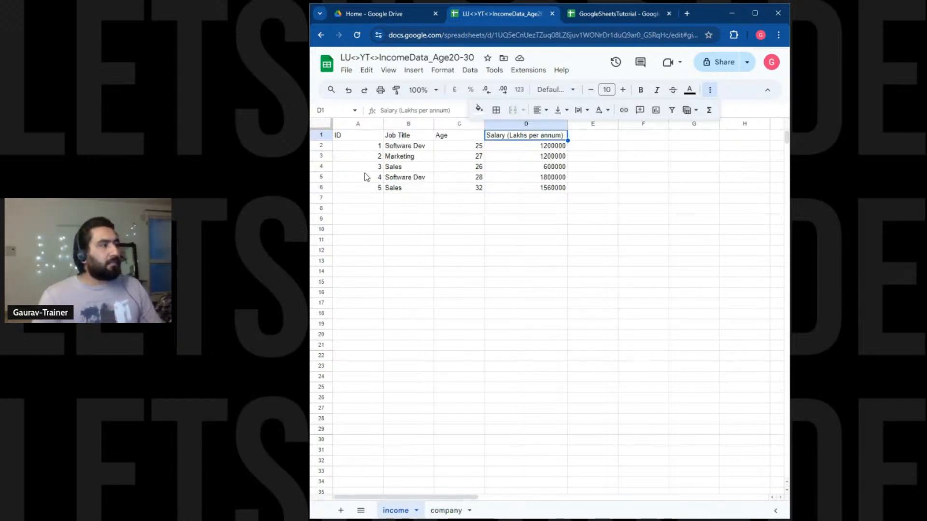
{"action": "left_click_drag", "start_coordinate": [368, 188], "coordinate": [534, 187]}
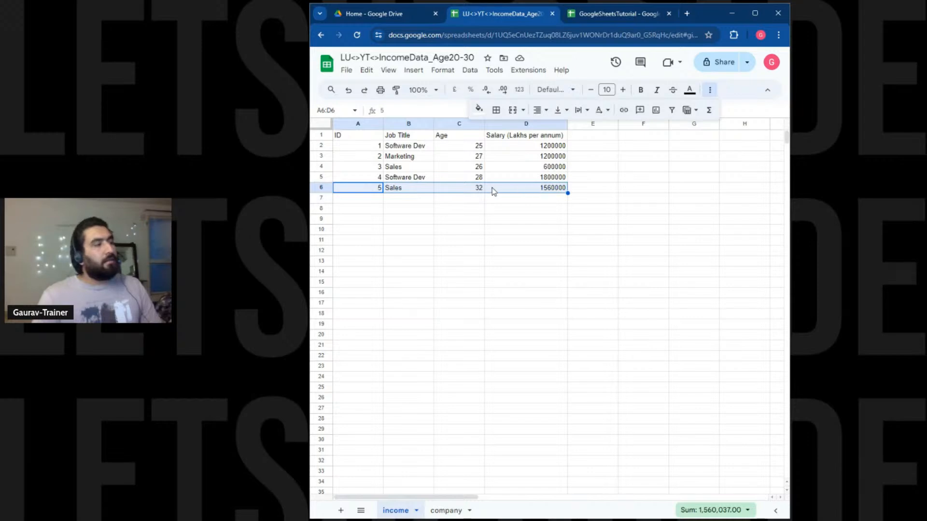
{"action": "left_click", "coordinate": [473, 190]}
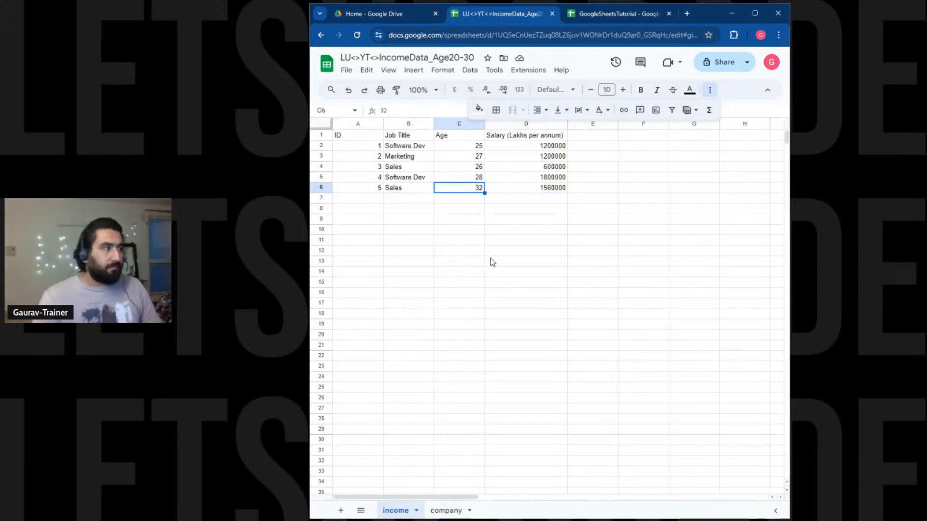
Fill income's age cell C6 and company's empty salary cell C6 light orange.
{"action": "left_click", "coordinate": [479, 109]}
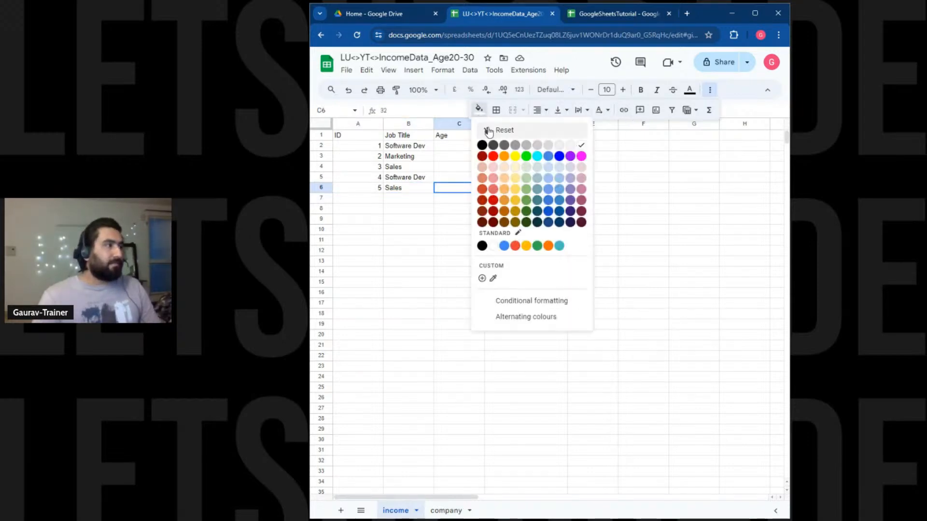
{"action": "left_click", "coordinate": [507, 170]}
{"action": "left_click", "coordinate": [439, 230]}
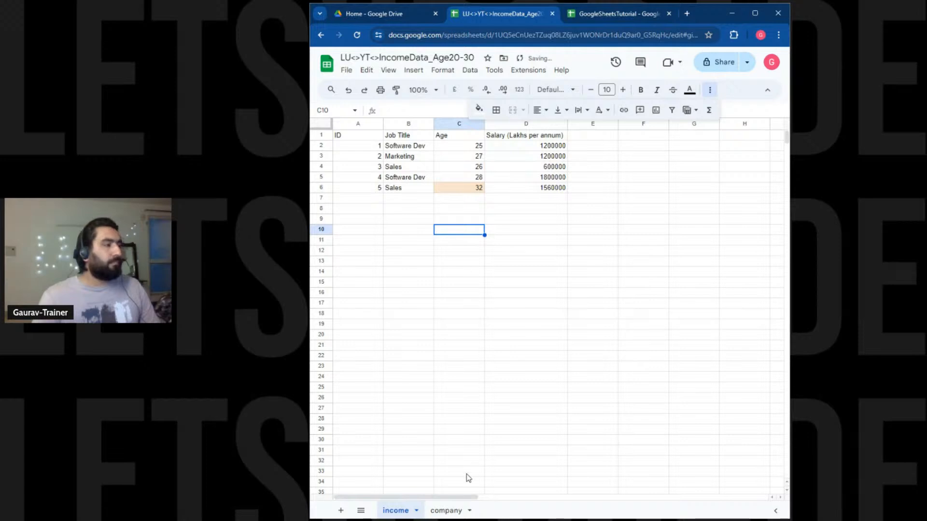
{"action": "left_click", "coordinate": [456, 510]}
{"action": "left_click", "coordinate": [464, 179]}
{"action": "left_click", "coordinate": [468, 195]}
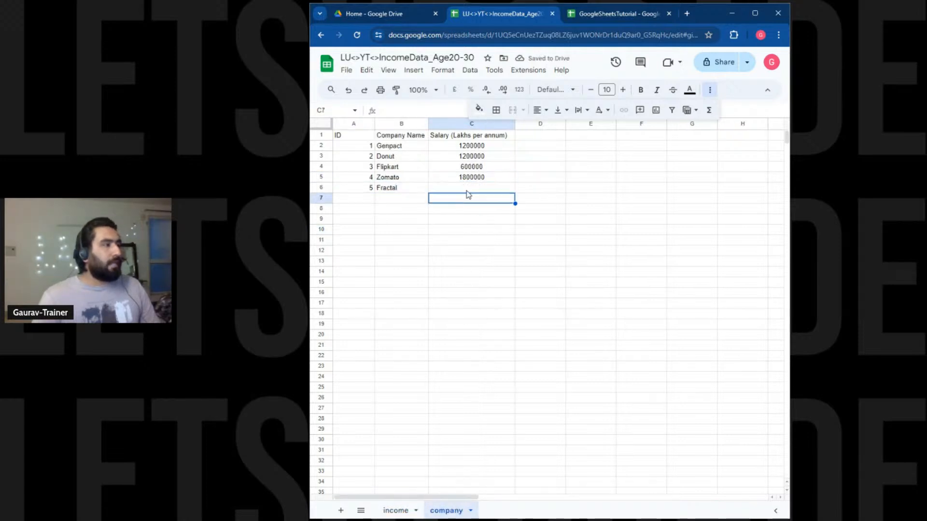
{"action": "left_click", "coordinate": [467, 188]}
{"action": "left_click", "coordinate": [478, 110]}
{"action": "left_click", "coordinate": [507, 170]}
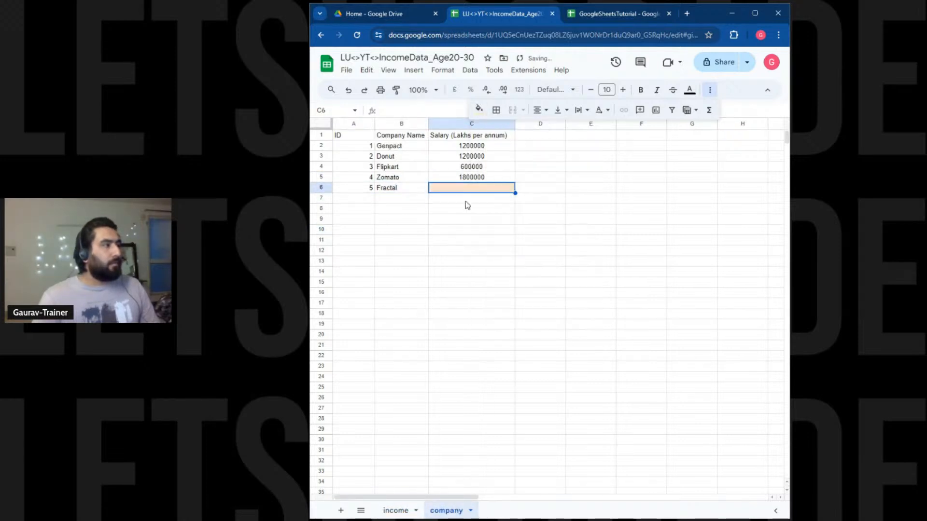
{"action": "left_click", "coordinate": [459, 229]}
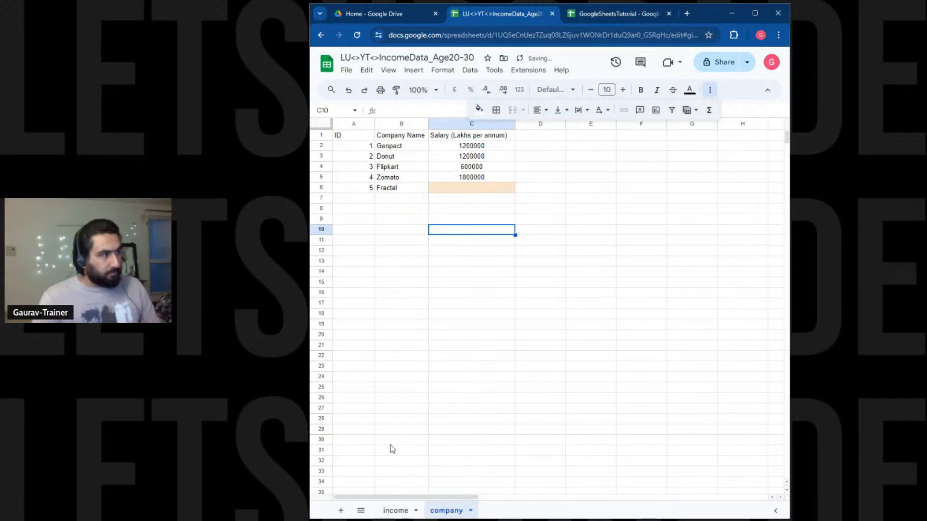
Fill the ID cell A6 light orange on both the company and income sheets.
{"action": "left_click", "coordinate": [358, 188]}
{"action": "left_click", "coordinate": [478, 110]}
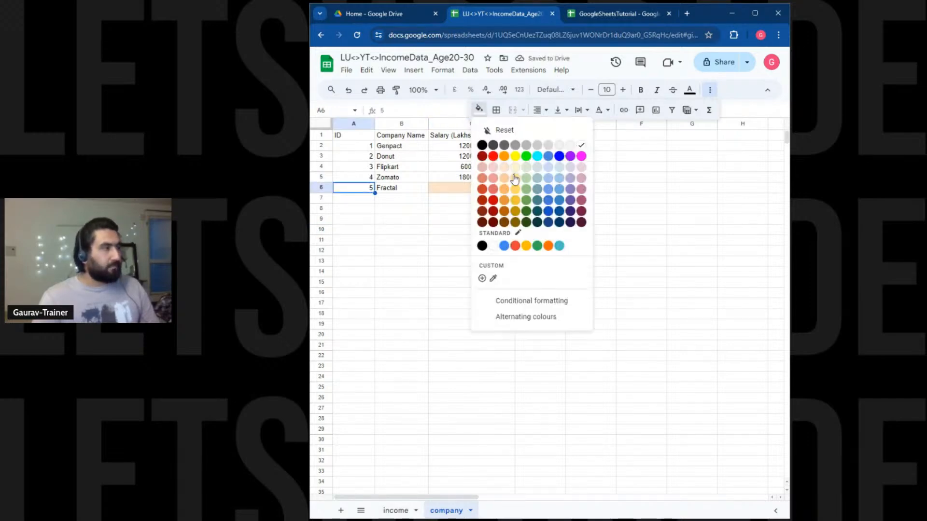
{"action": "left_click", "coordinate": [506, 169]}
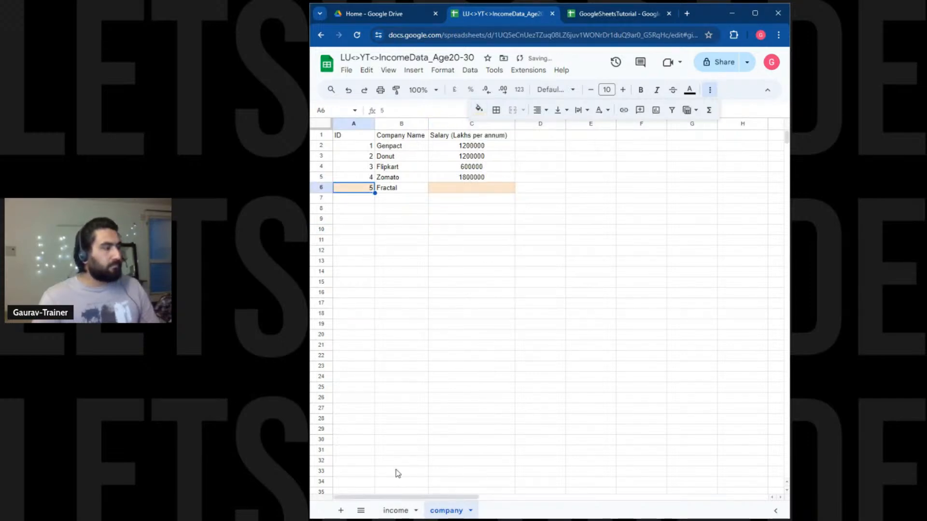
{"action": "left_click", "coordinate": [395, 510]}
{"action": "left_click", "coordinate": [375, 188]}
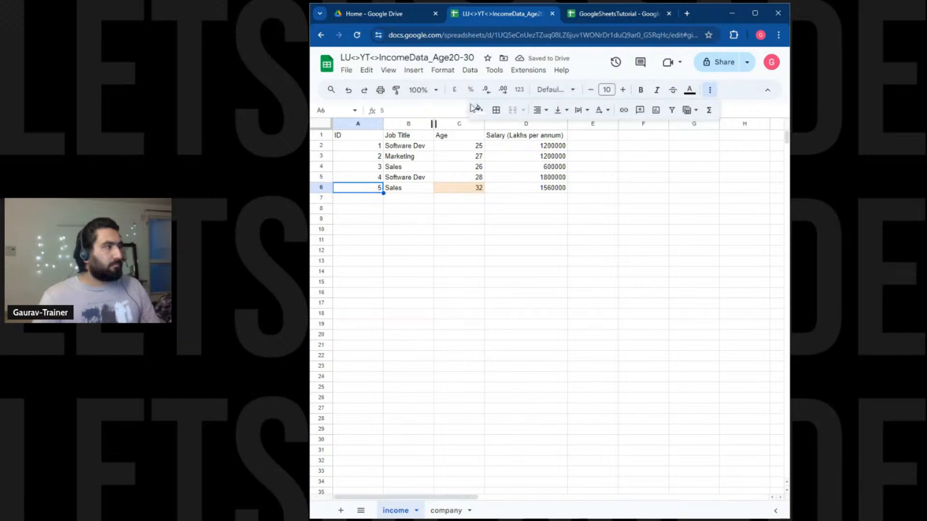
{"action": "left_click", "coordinate": [478, 110]}
{"action": "left_click", "coordinate": [508, 169]}
{"action": "left_click", "coordinate": [461, 240]}
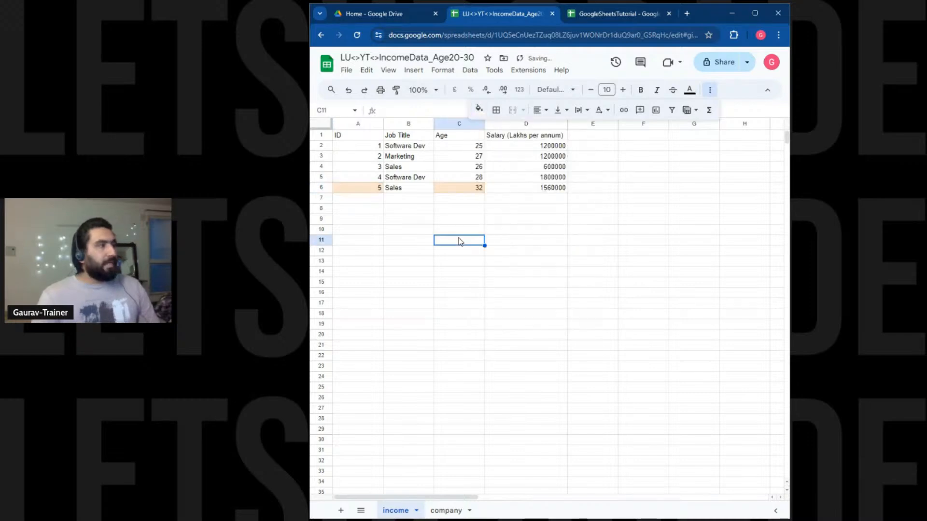
{"action": "left_click", "coordinate": [507, 241]}
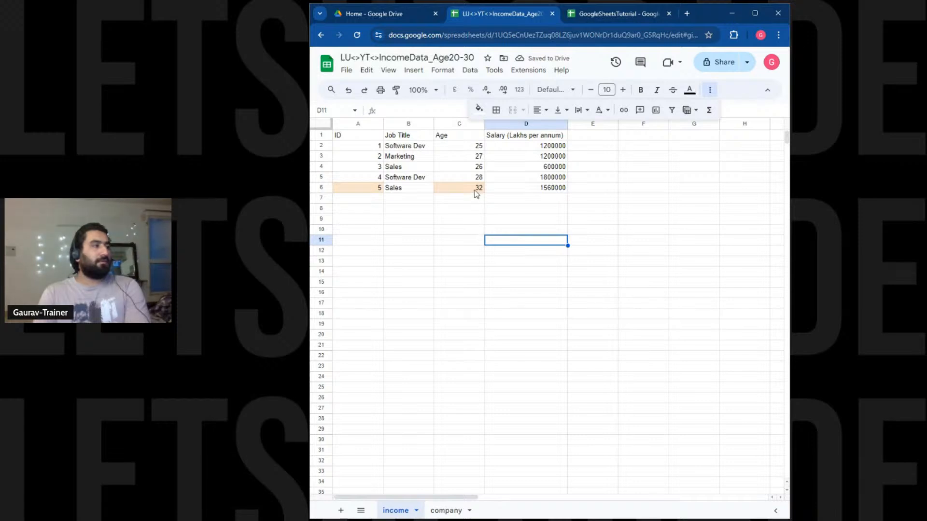
{"action": "left_click", "coordinate": [447, 511]}
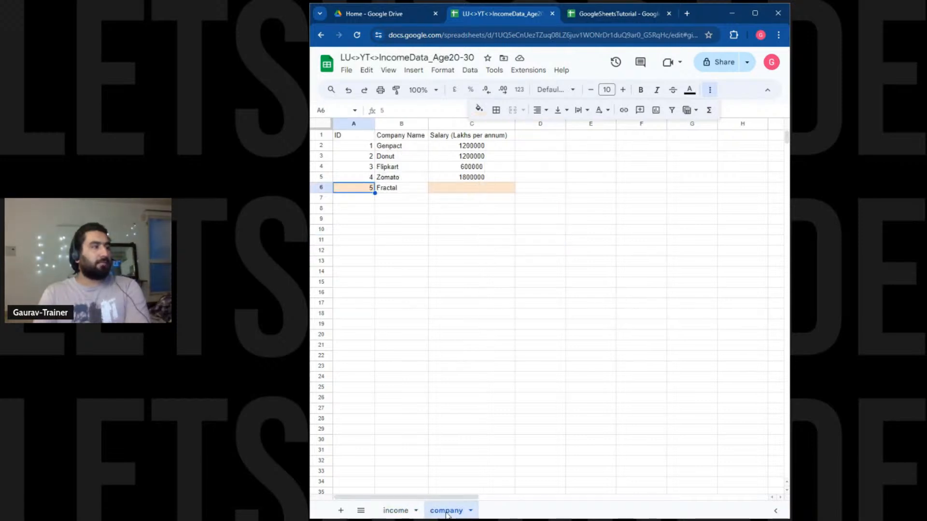
{"action": "left_click", "coordinate": [394, 510]}
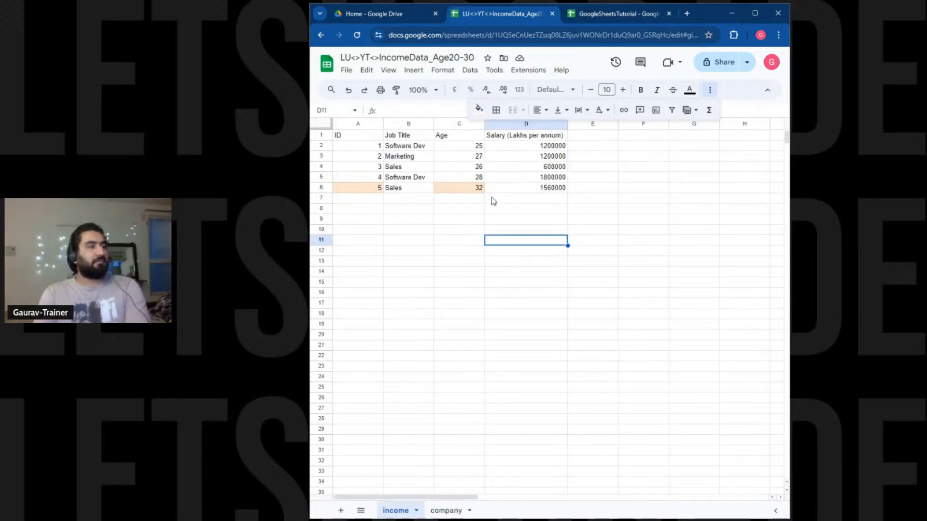
Change income C6 age from 32 to 29, then check Fractal's salary 1560000 on company.
{"action": "double_click", "coordinate": [479, 189]}
{"action": "double_click", "coordinate": [479, 188]}
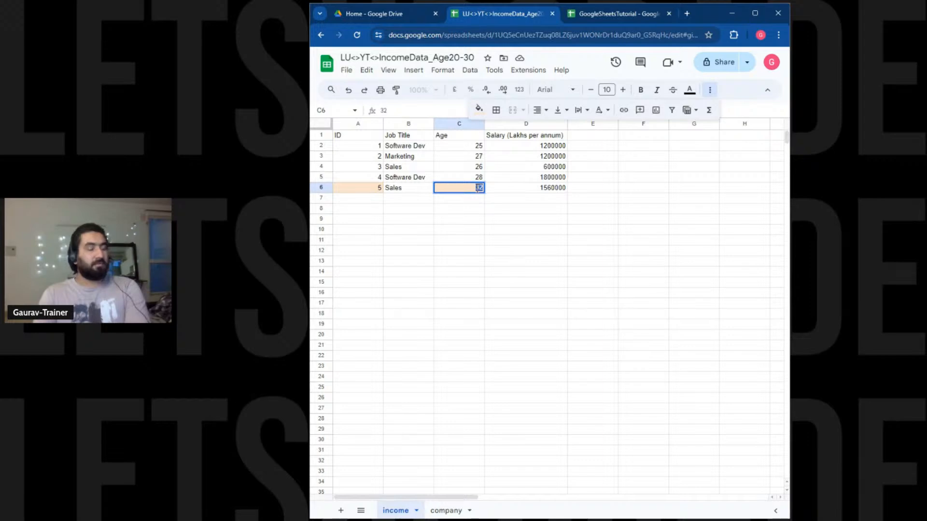
{"action": "type", "text": "29"}
{"action": "key", "text": "Return"}
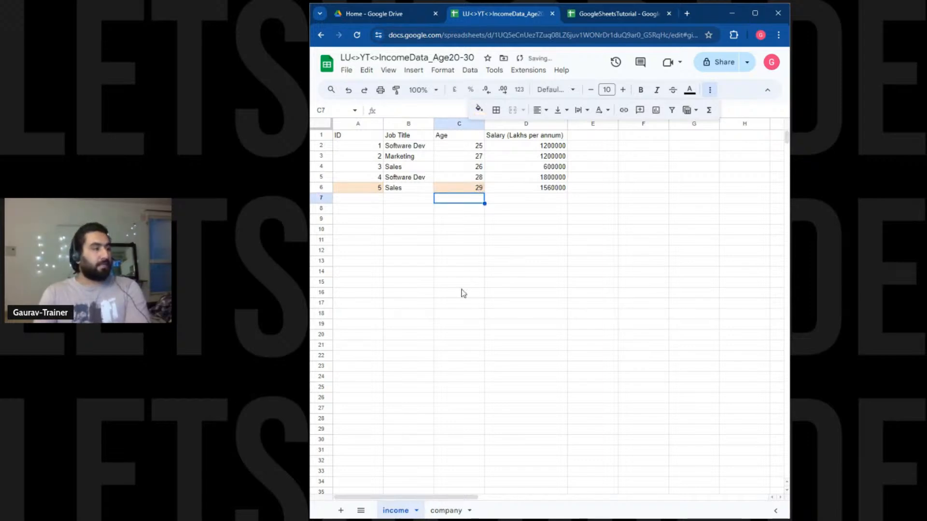
{"action": "left_click", "coordinate": [444, 510]}
{"action": "left_click", "coordinate": [438, 188]}
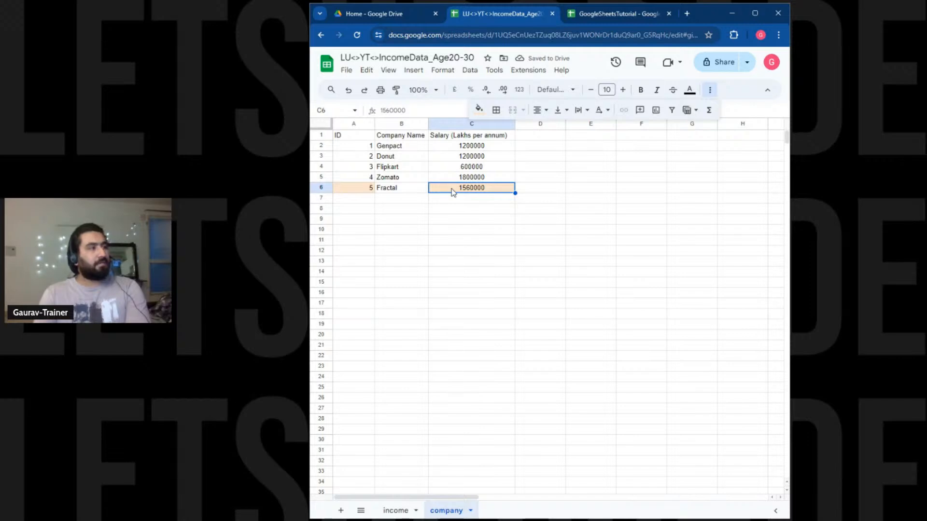
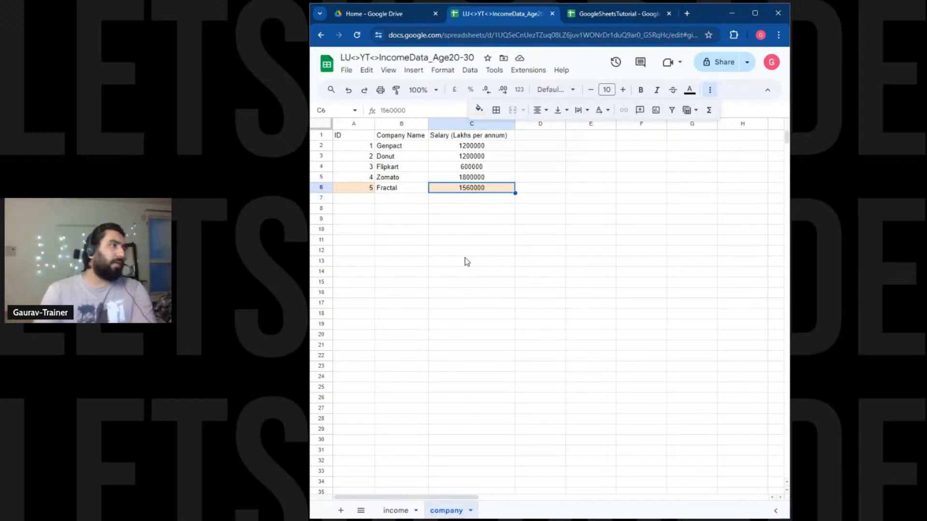
Close the IncomeData and GoogleSheetsTutorial spreadsheet tabs and switch away from Chrome.
{"action": "left_click", "coordinate": [552, 14]}
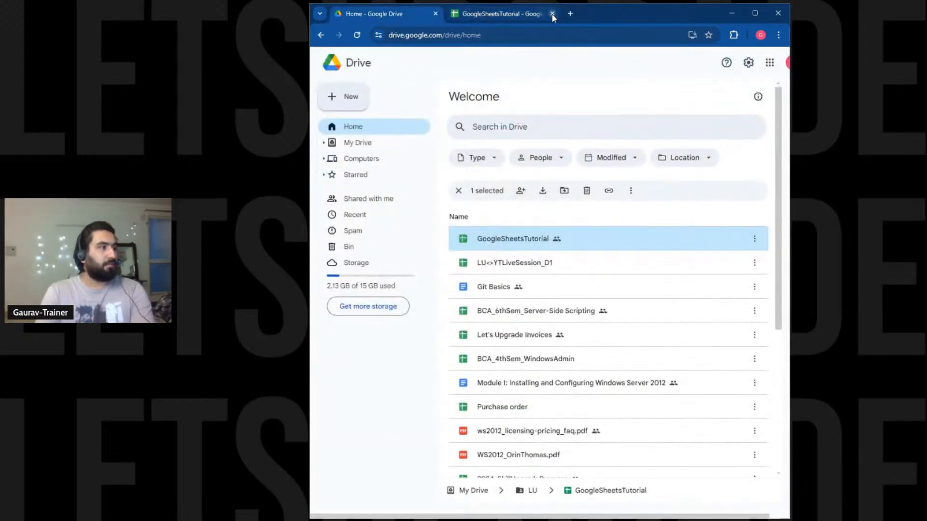
{"action": "left_click", "coordinate": [552, 15]}
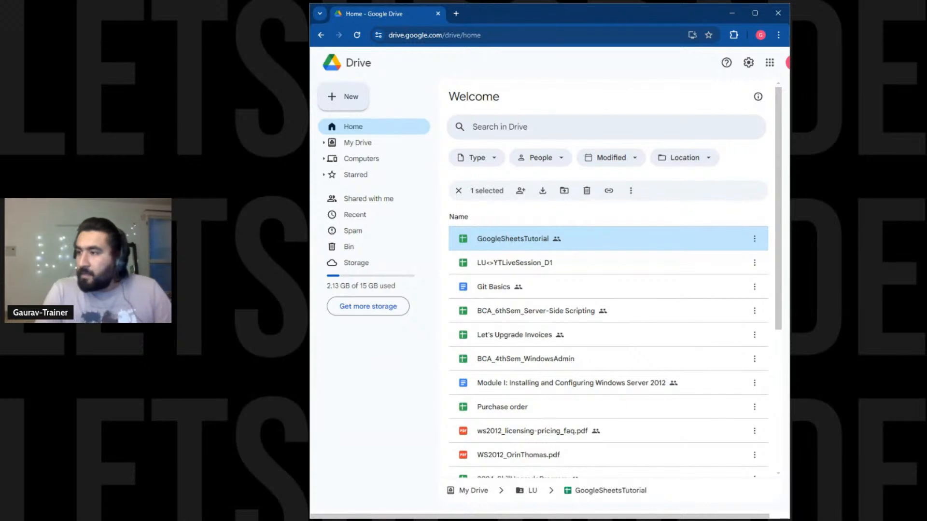
{"action": "key", "text": "alt+Tab"}
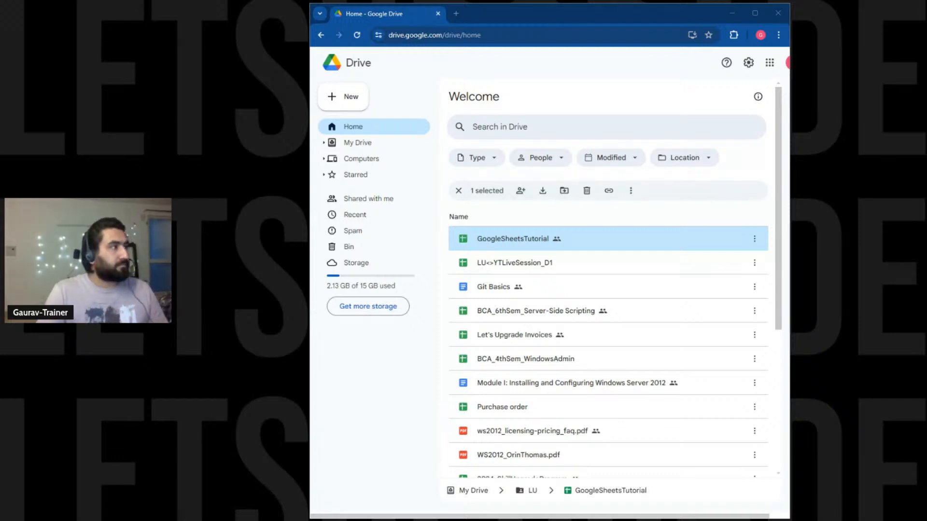
Load the Google Sheets Bootcamp page from the pasted notion.site URL and open its Doc and Resource links.
{"action": "left_click", "coordinate": [457, 13]}
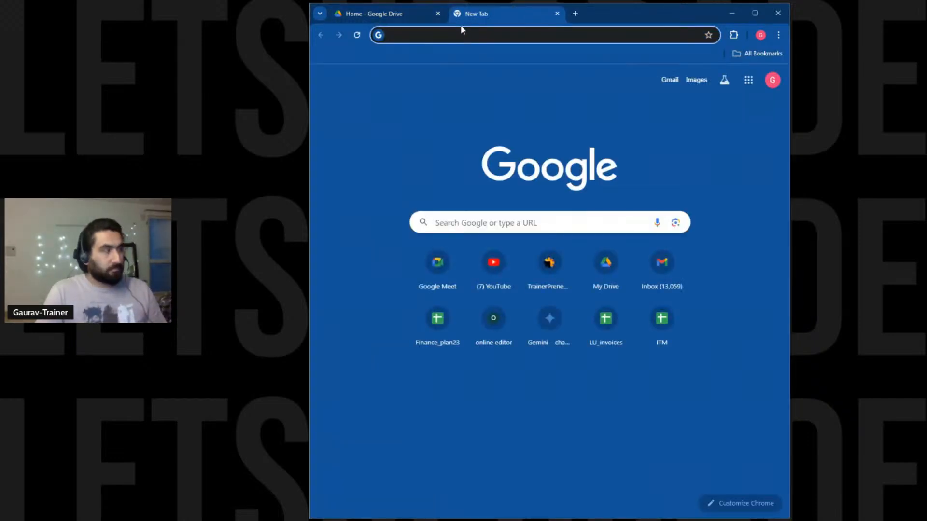
{"action": "key", "text": "Return"}
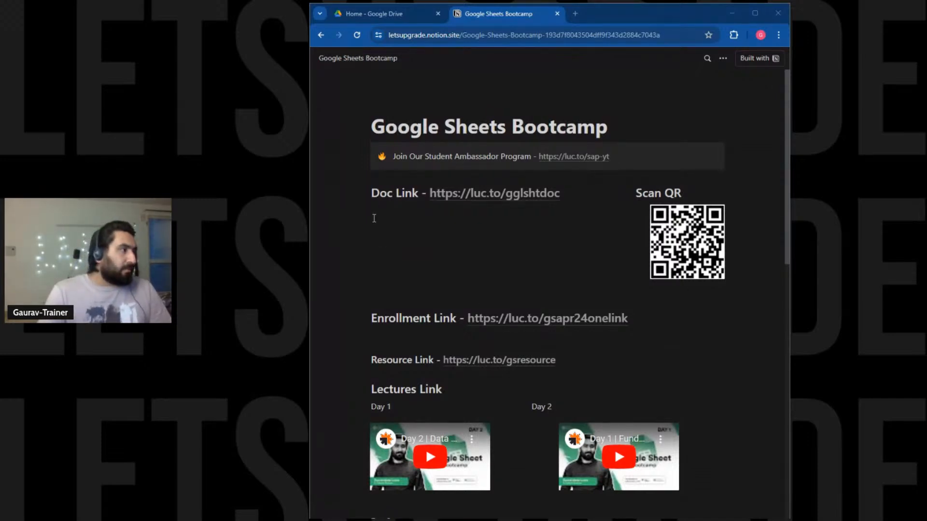
{"action": "left_click", "coordinate": [461, 194]}
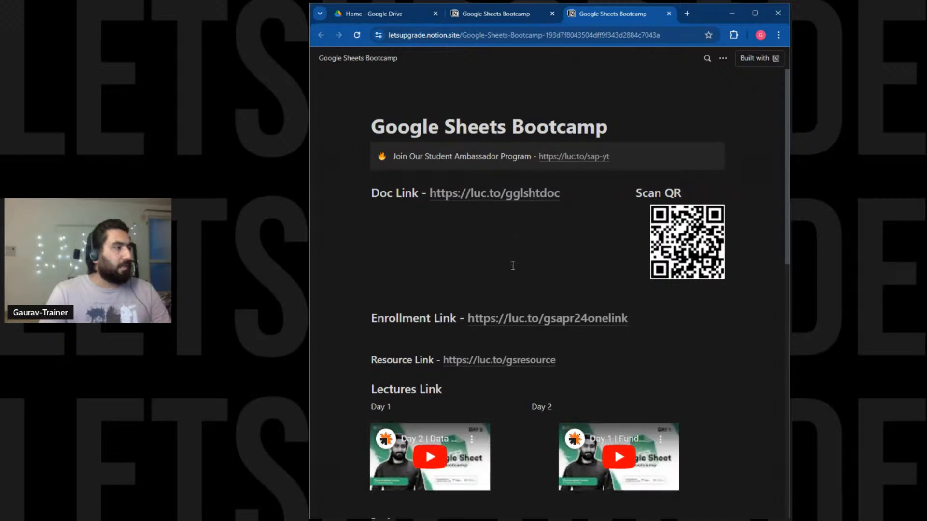
{"action": "left_click", "coordinate": [513, 363]}
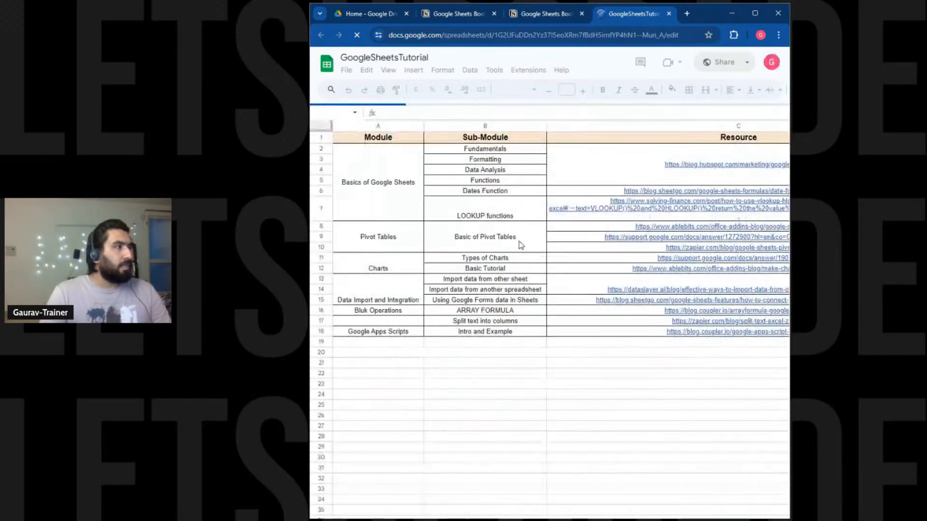
Close the duplicate bootcamp tab and highlight the Module, Sub-Module and Resource columns A–C.
{"action": "left_click", "coordinate": [582, 14]}
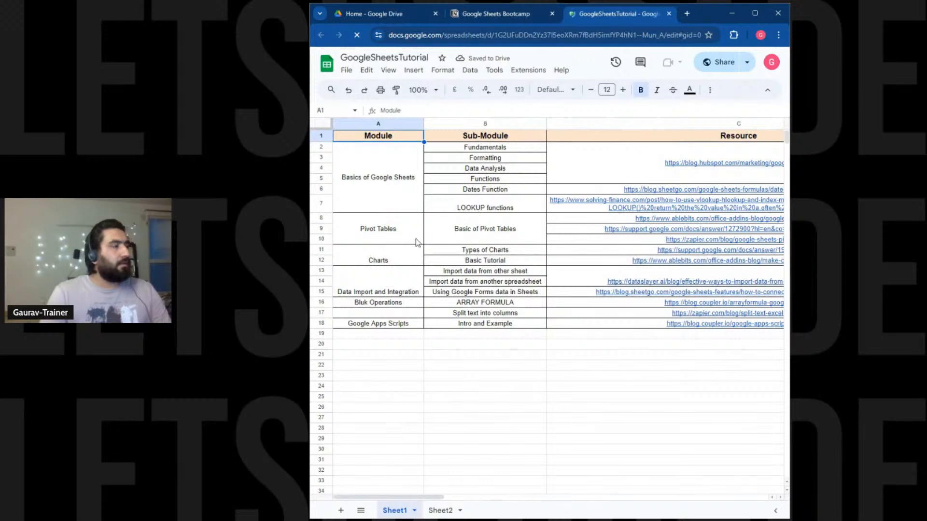
{"action": "left_click_drag", "start_coordinate": [393, 161], "coordinate": [381, 265]}
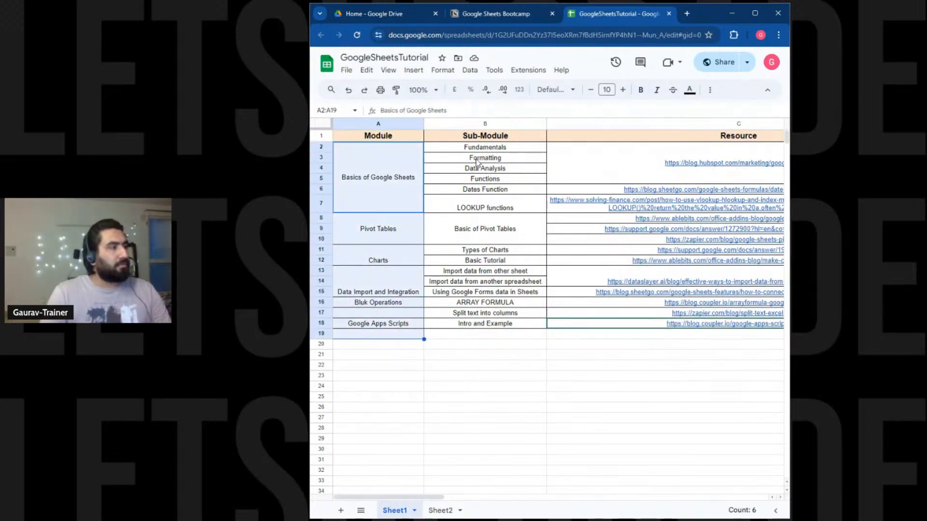
{"action": "left_click_drag", "start_coordinate": [502, 138], "coordinate": [491, 337]}
{"action": "left_click_drag", "start_coordinate": [577, 167], "coordinate": [563, 326]}
{"action": "left_click", "coordinate": [561, 380]}
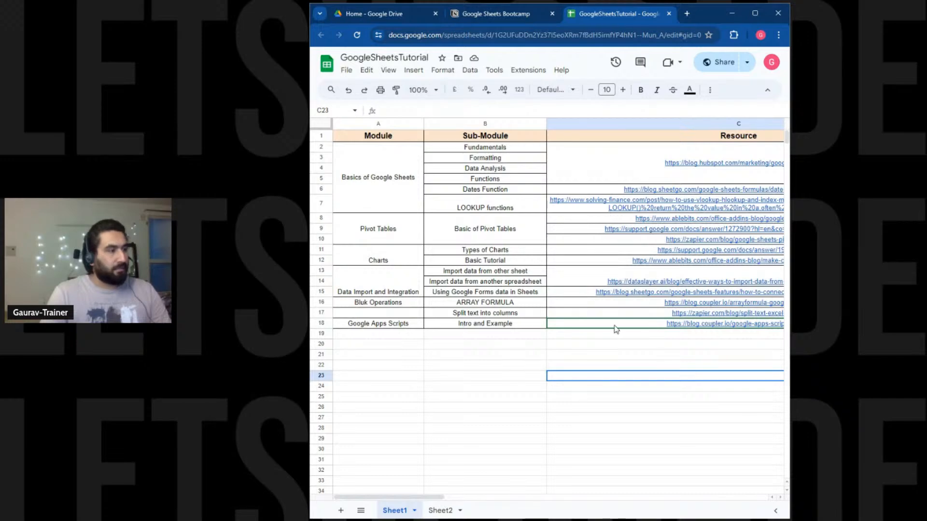
Delete Sheet2 from the GoogleSheetsTutorial spreadsheet.
{"action": "mouse_move", "coordinate": [615, 328]}
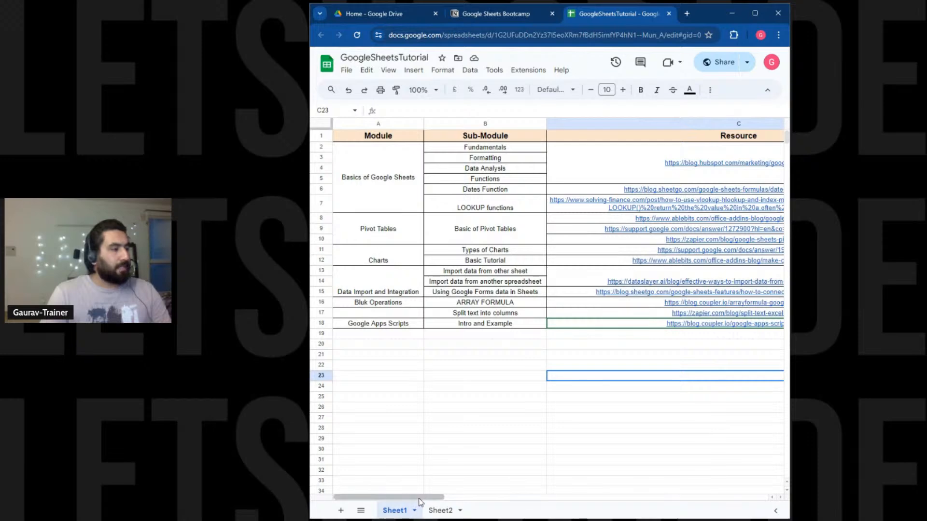
{"action": "left_click", "coordinate": [440, 510]}
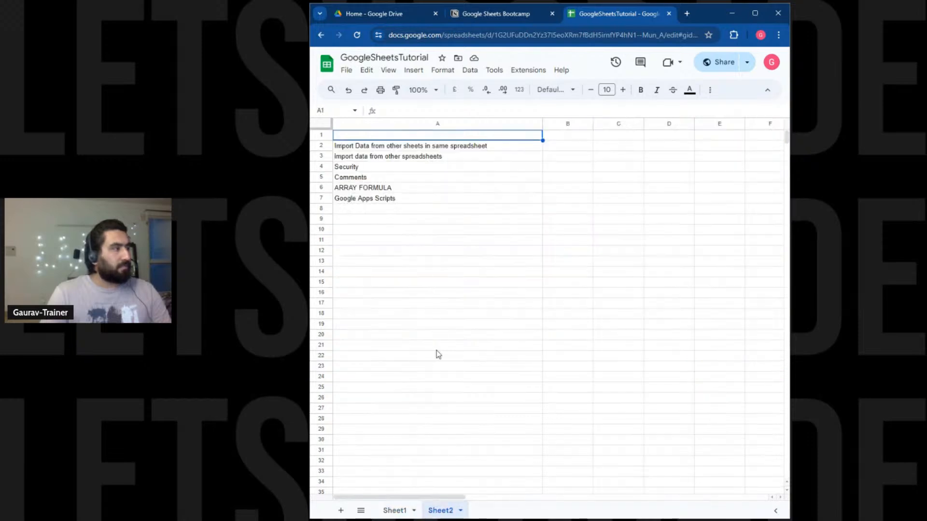
{"action": "left_click", "coordinate": [461, 510]}
{"action": "left_click", "coordinate": [462, 338]}
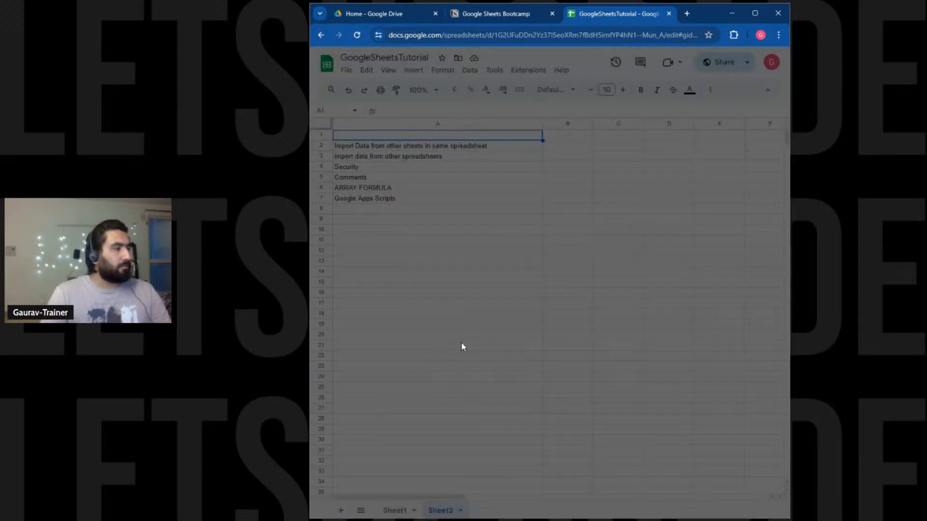
{"action": "left_click", "coordinate": [667, 311]}
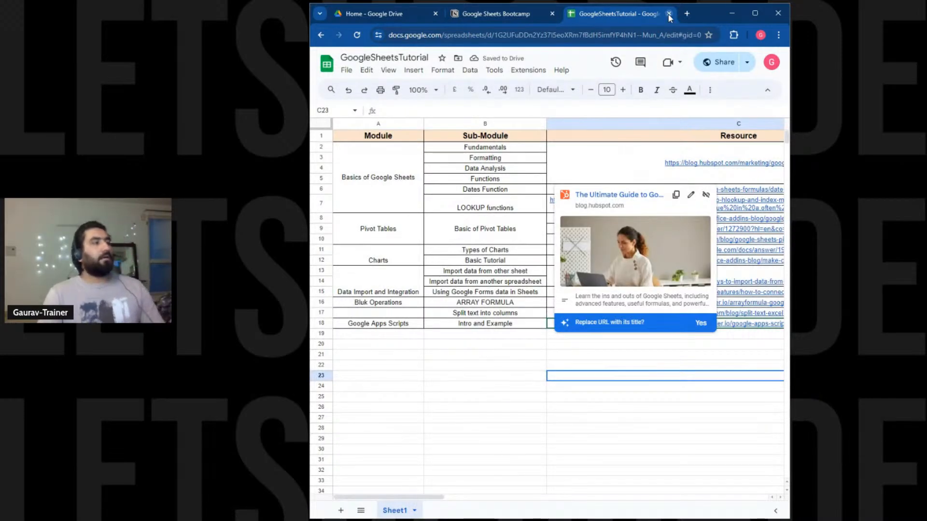
Open the Dates Function resource article from cell C6's link preview.
{"action": "left_click", "coordinate": [466, 438]}
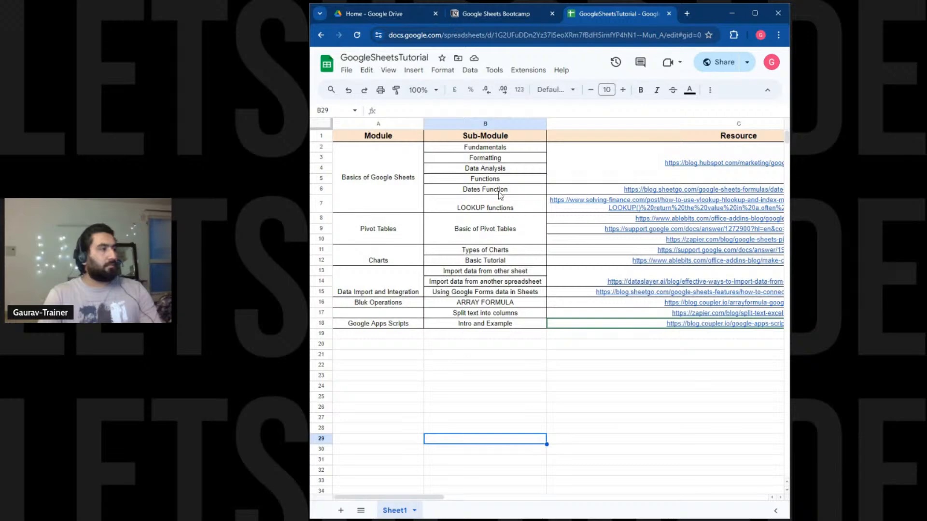
{"action": "mouse_move", "coordinate": [652, 187]}
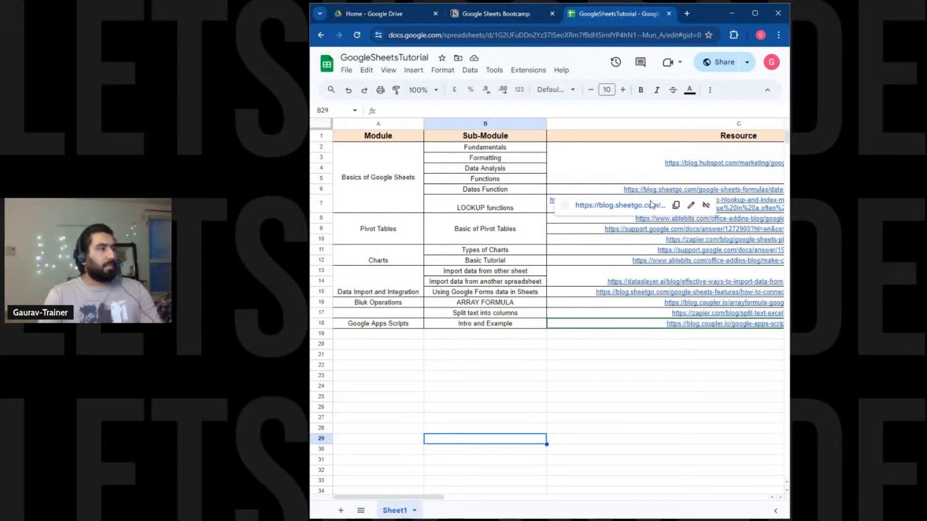
{"action": "left_click", "coordinate": [632, 213]}
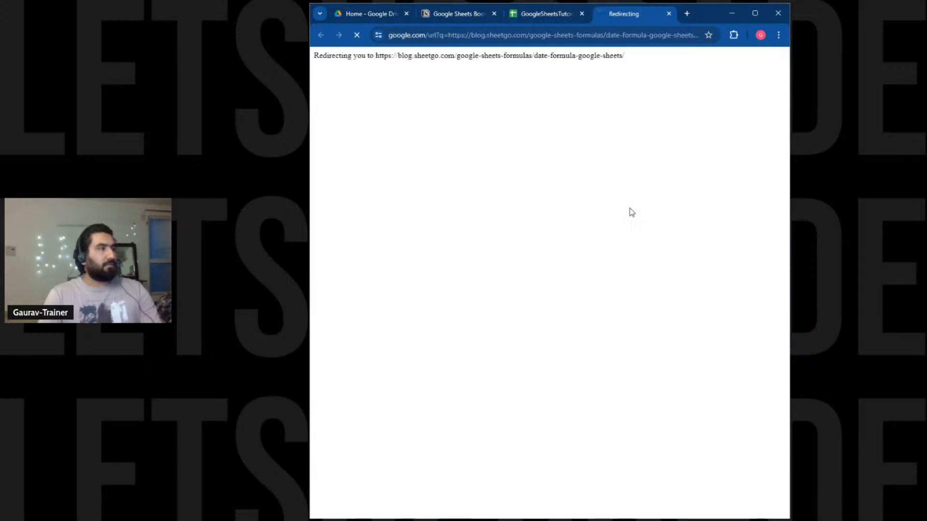
Close the tutorial spreadsheet, read through the Sheetgo DATE article highlighting passages, then close it.
{"action": "left_click", "coordinate": [582, 14]}
{"action": "scroll", "coordinate": [498, 332], "scroll_direction": "down", "scroll_amount": 2}
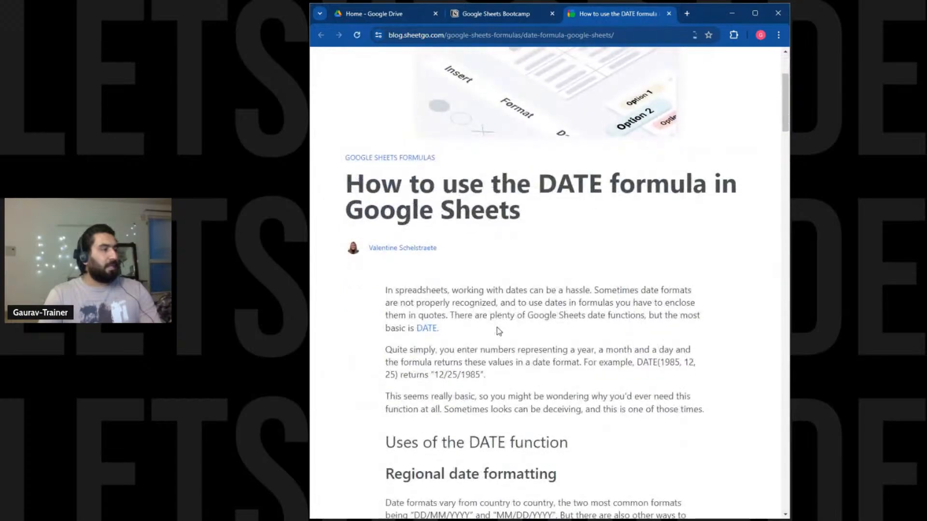
{"action": "scroll", "coordinate": [499, 331], "scroll_direction": "down", "scroll_amount": 6}
{"action": "left_click_drag", "start_coordinate": [409, 205], "coordinate": [473, 286]}
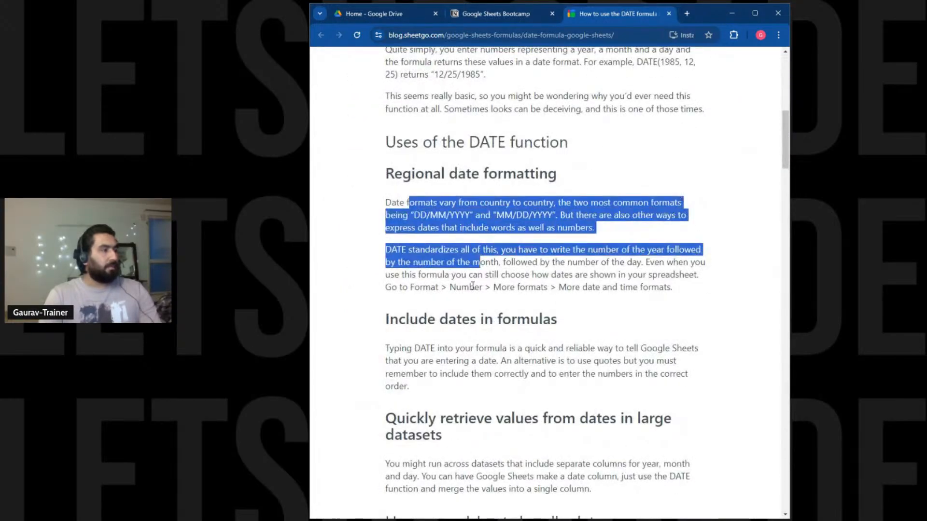
{"action": "scroll", "coordinate": [454, 295], "scroll_direction": "down", "scroll_amount": 8}
{"action": "left_click_drag", "start_coordinate": [439, 196], "coordinate": [484, 256]}
{"action": "scroll", "coordinate": [454, 308], "scroll_direction": "down", "scroll_amount": 2}
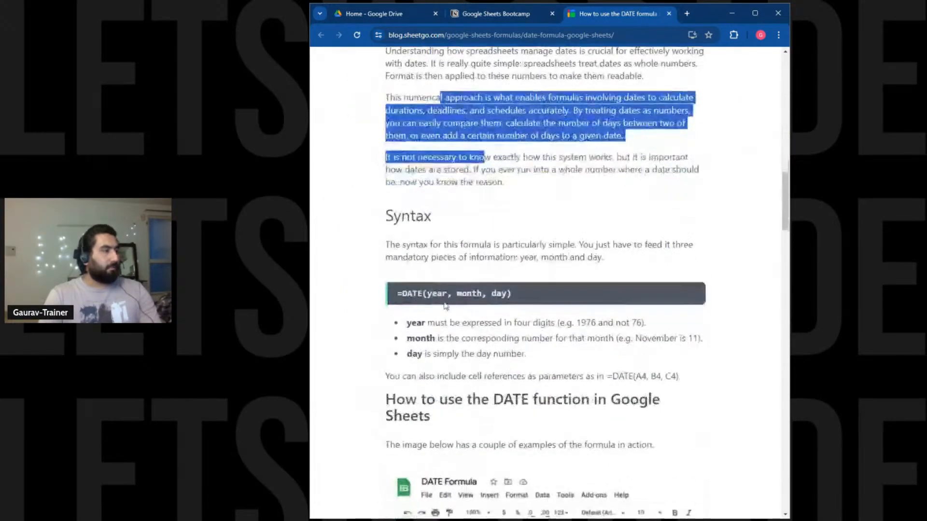
{"action": "left_click_drag", "start_coordinate": [406, 323], "coordinate": [459, 322]}
{"action": "scroll", "coordinate": [459, 304], "scroll_direction": "down", "scroll_amount": 8}
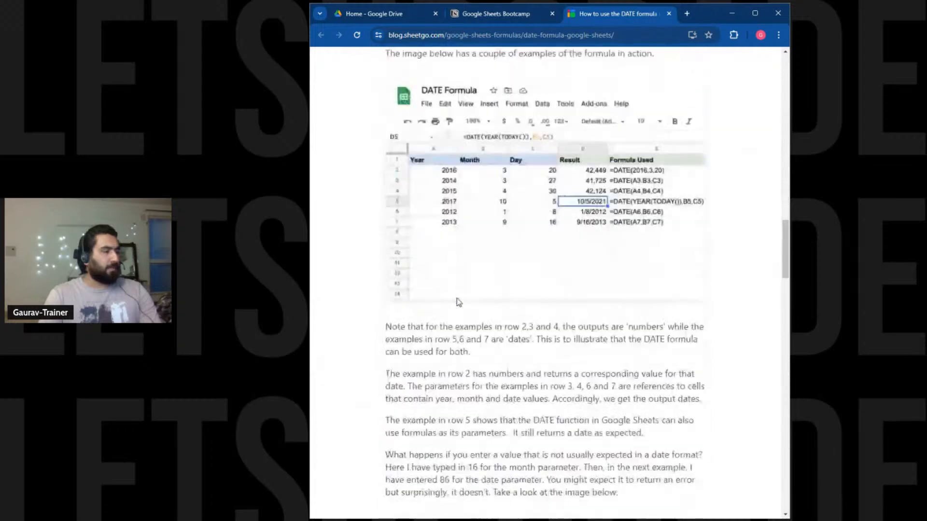
{"action": "scroll", "coordinate": [457, 307], "scroll_direction": "down", "scroll_amount": 20}
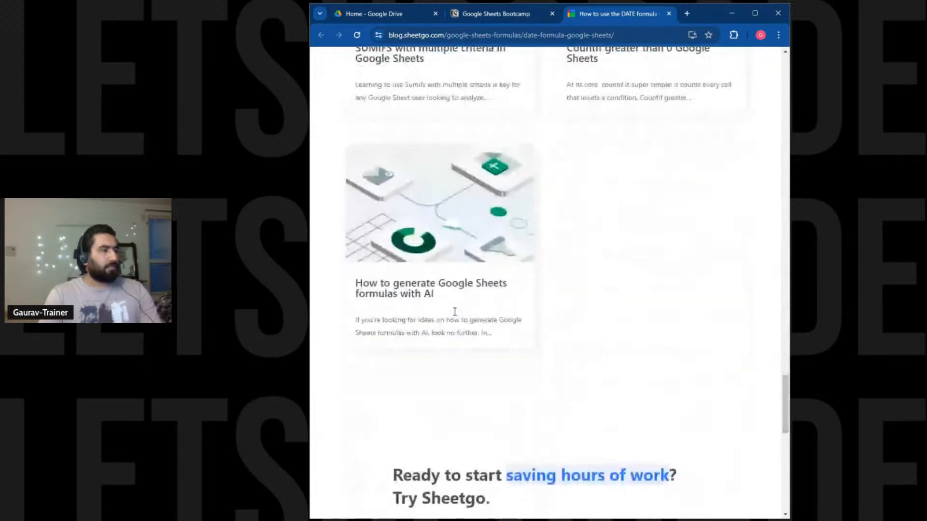
{"action": "scroll", "coordinate": [456, 309], "scroll_direction": "down", "scroll_amount": 5}
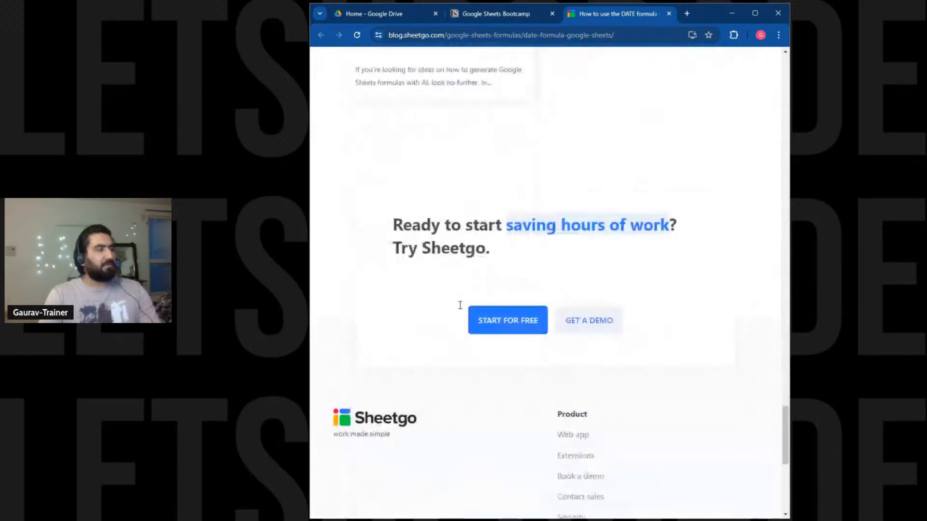
{"action": "left_click", "coordinate": [669, 14]}
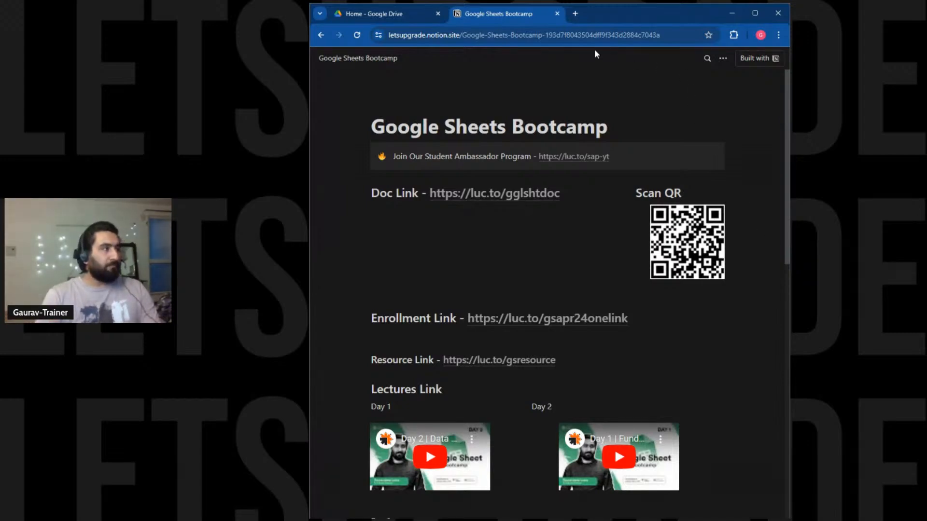
Close the Bootcamp tab, clear the '1 selected' file selection and reload Drive Home.
{"action": "left_click", "coordinate": [557, 13]}
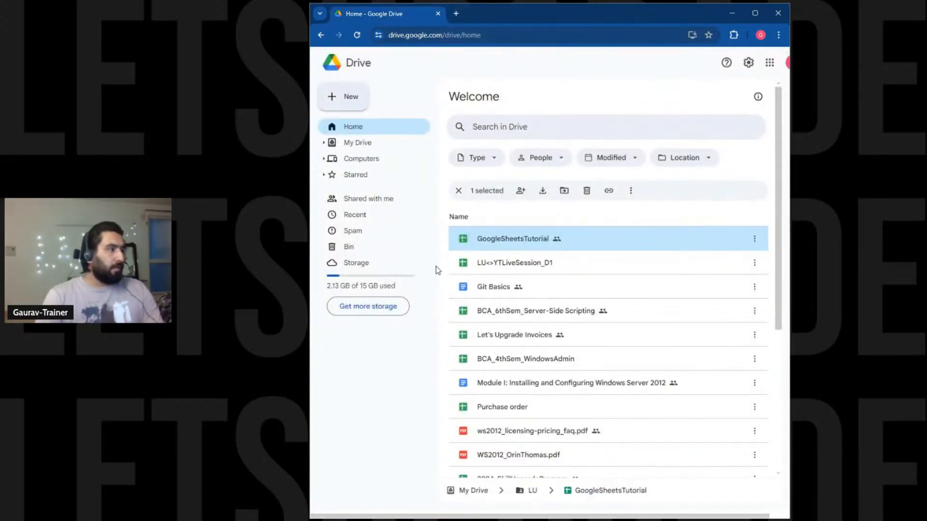
{"action": "left_click", "coordinate": [391, 379]}
{"action": "left_click", "coordinate": [358, 34]}
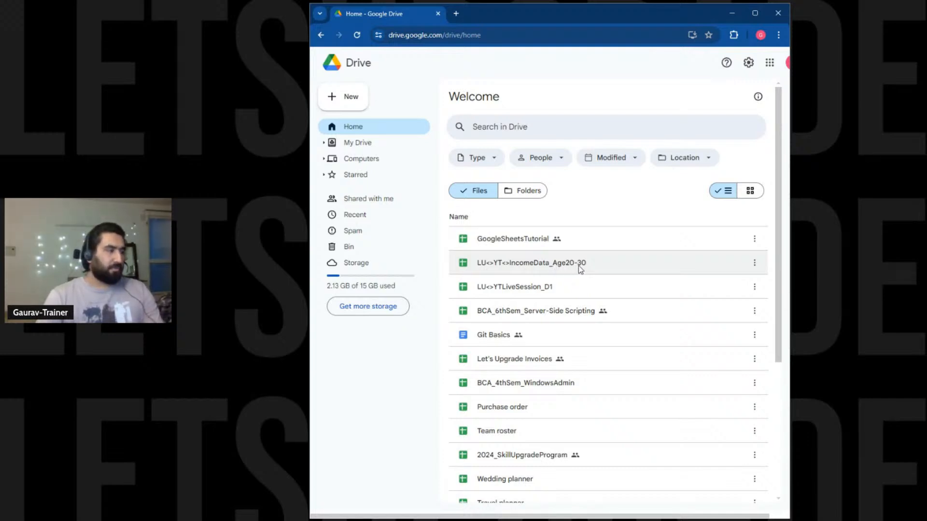
Create a new blank spreadsheet titled LU<>YT<>DemoSheet, then go back to Drive.
{"action": "left_click", "coordinate": [352, 102]}
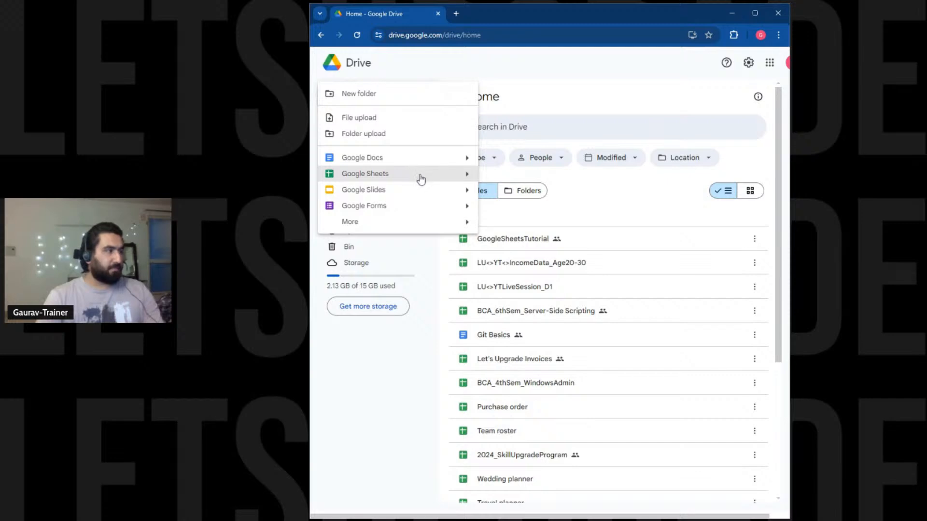
{"action": "left_click", "coordinate": [428, 177]}
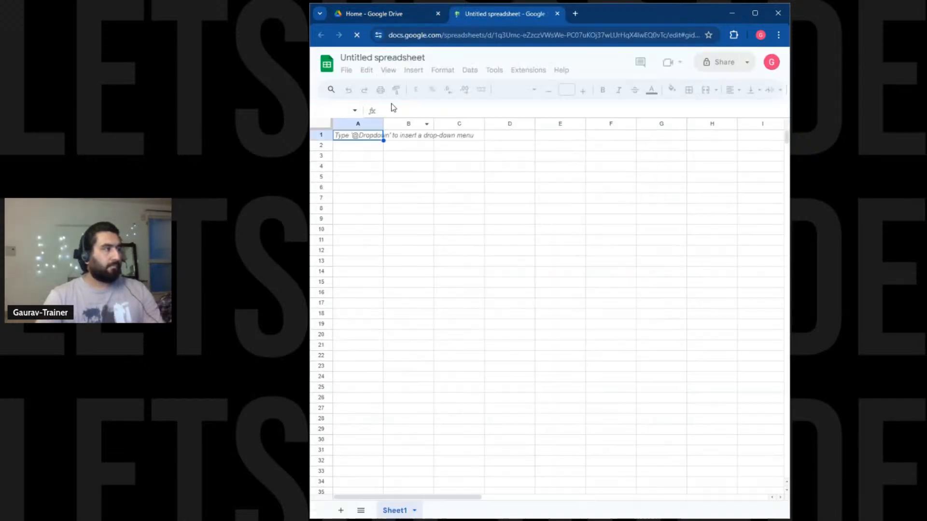
{"action": "left_click", "coordinate": [376, 51]}
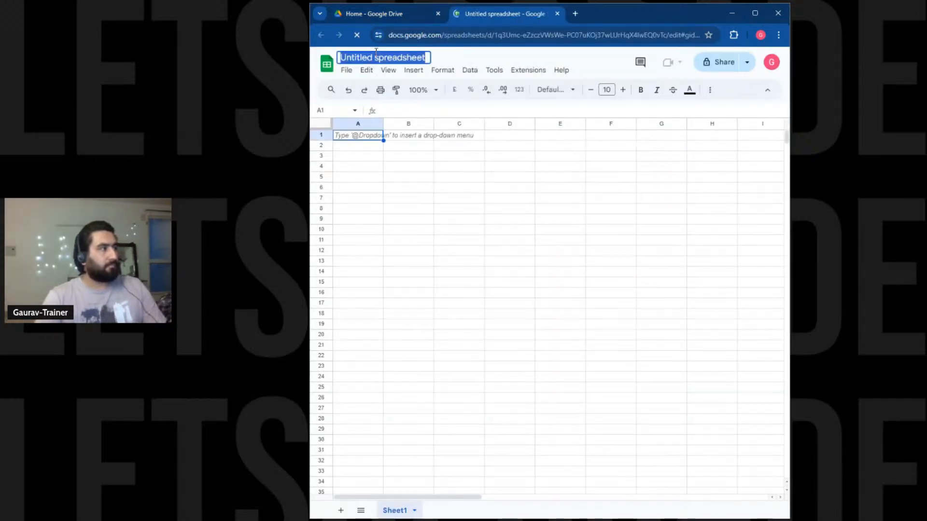
{"action": "left_click", "coordinate": [376, 51]}
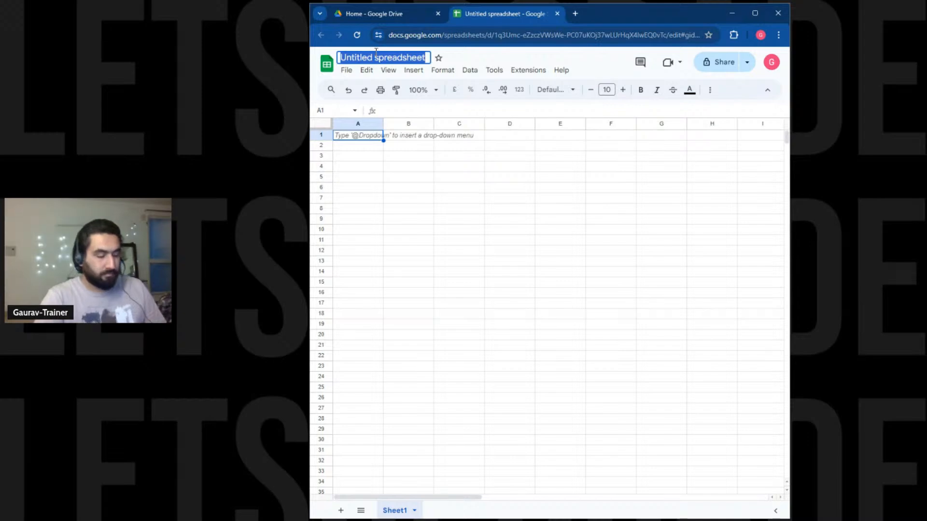
{"action": "type", "text": "YT"}
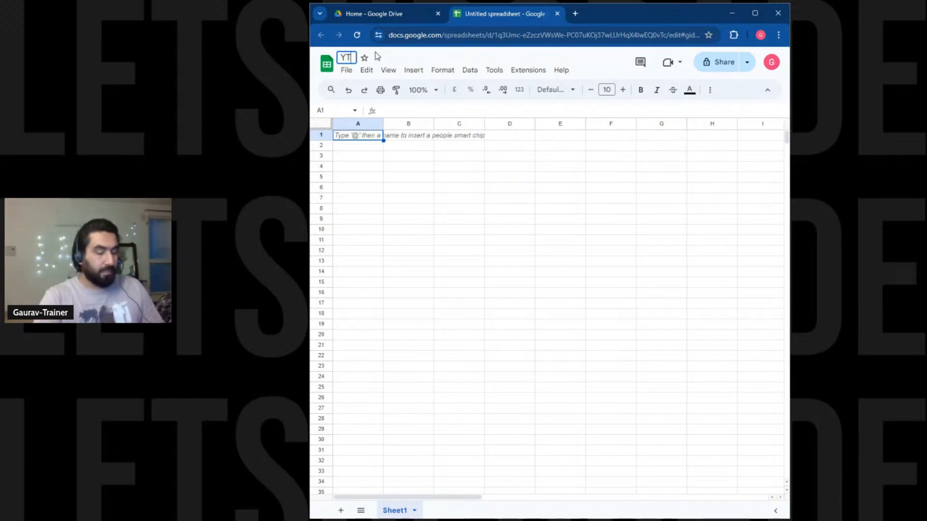
{"action": "type", "text": "_L"}
{"action": "key", "text": "BackSpace"}
{"action": "key", "text": "BackSpace"}
{"action": "key", "text": "BackSpace"}
{"action": "key", "text": "BackSpace"}
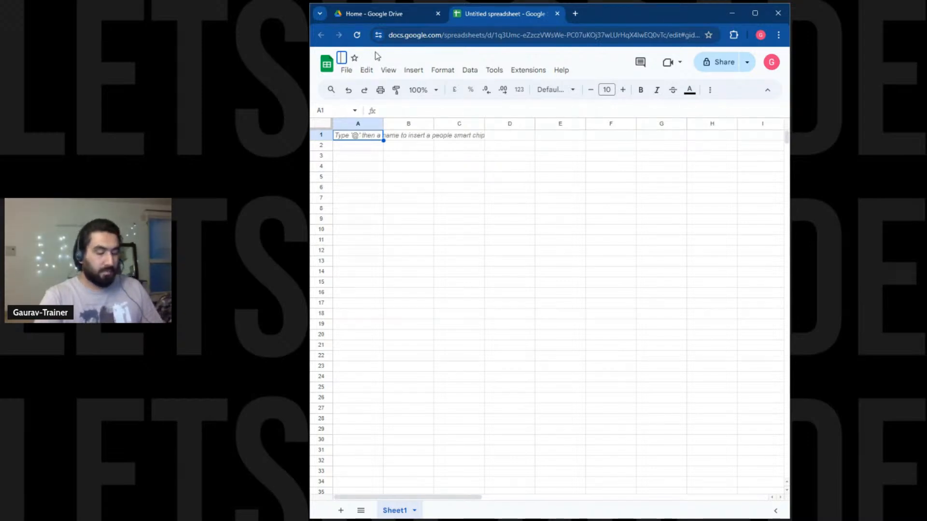
{"action": "type", "text": "LU<>"}
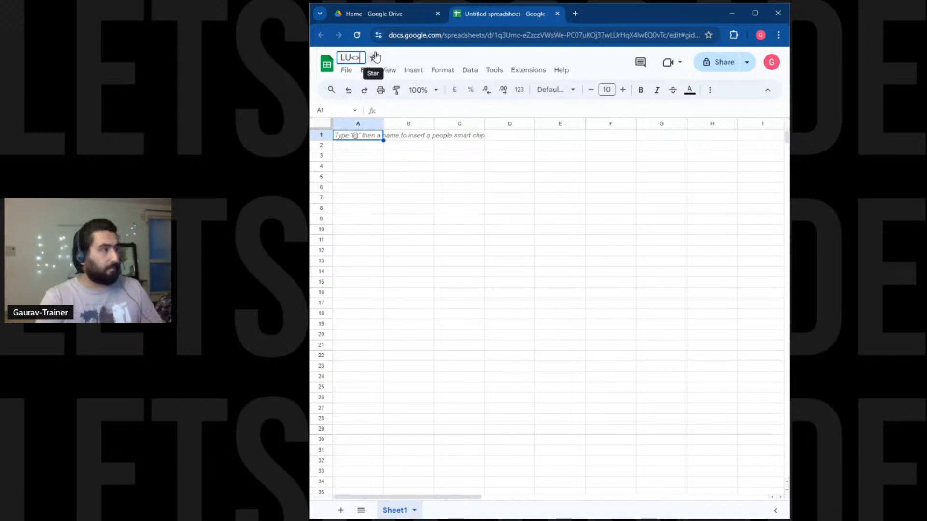
{"action": "type", "text": "YT<>D"}
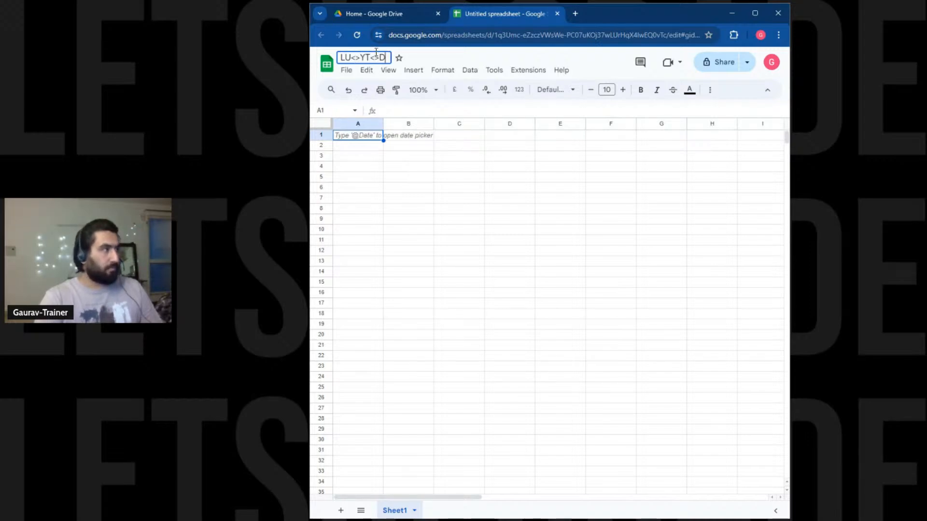
{"action": "type", "text": "emoSheet"}
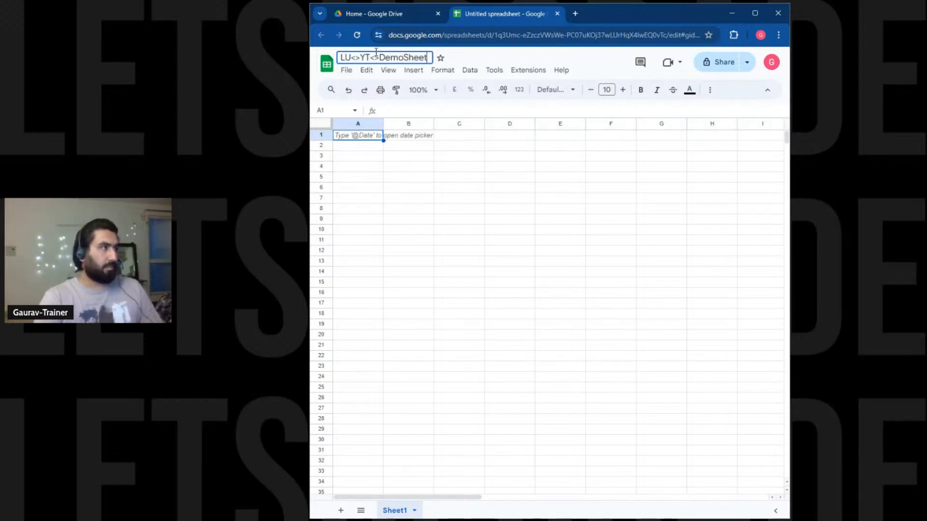
{"action": "key", "text": "Return"}
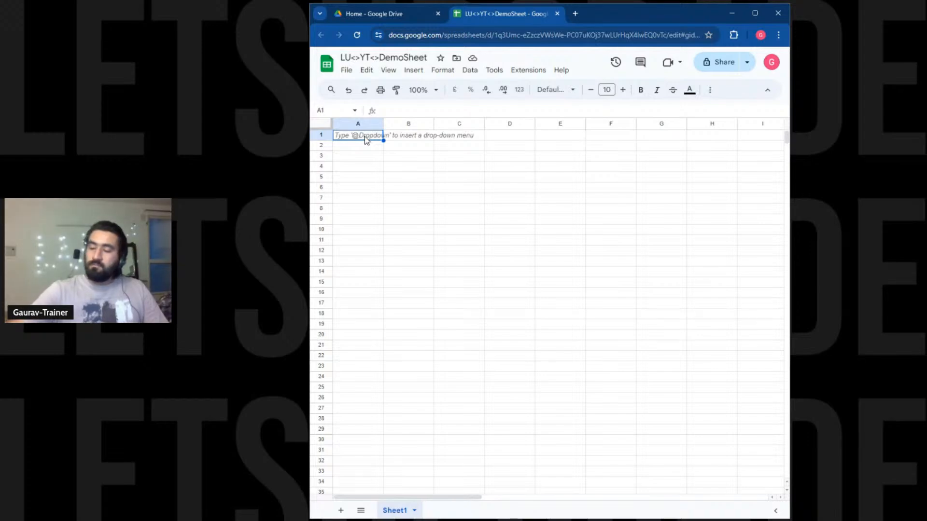
{"action": "left_click", "coordinate": [375, 16]}
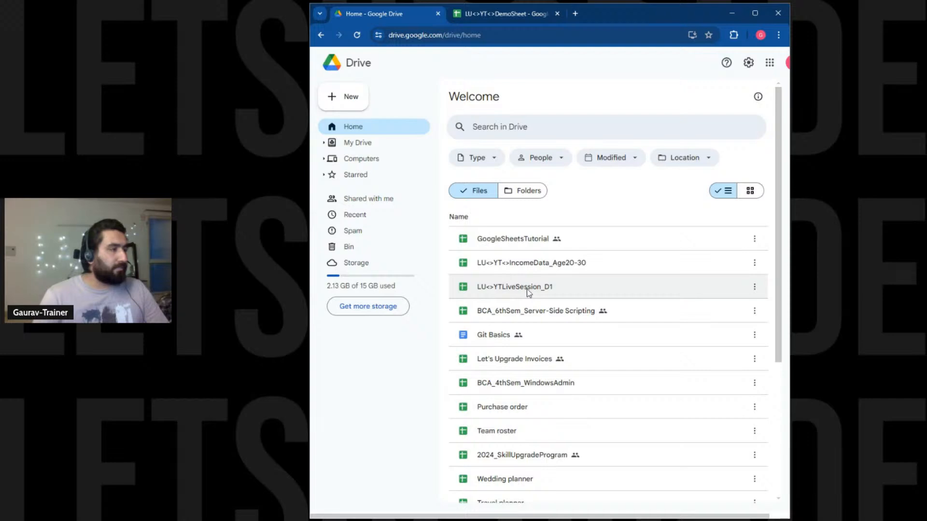
Open LU<>YT<>IncomeData_Age20-30 from Drive Home and bring up its File menu.
{"action": "double_click", "coordinate": [534, 263]}
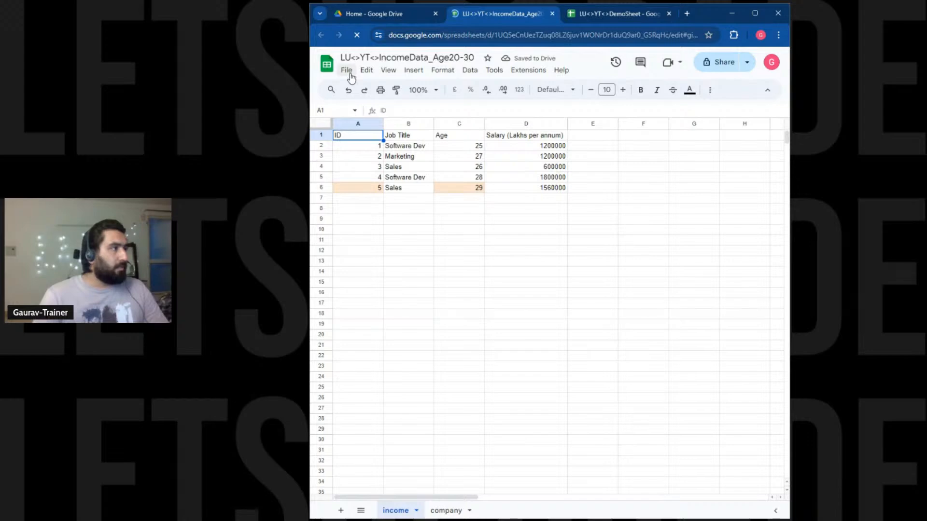
{"action": "left_click", "coordinate": [351, 74]}
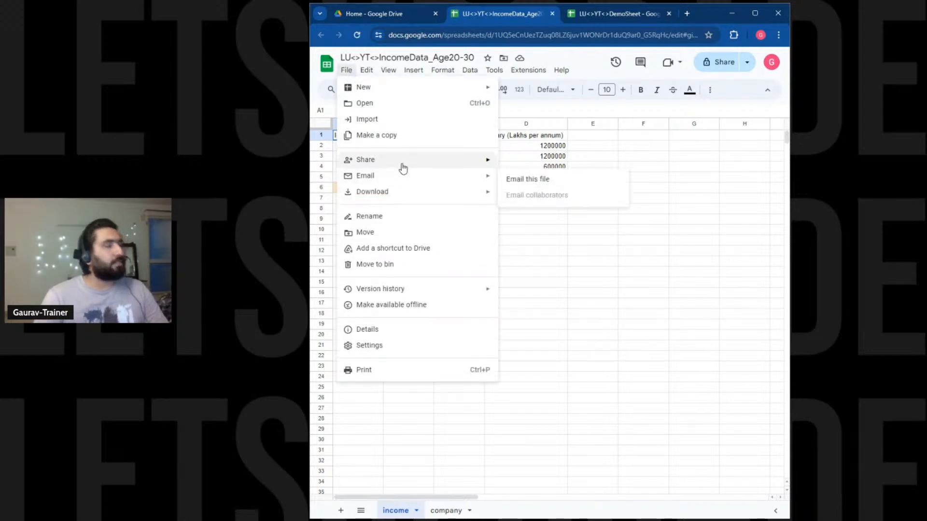
Set General access to Anyone with the link as Editor, copy the link, and return to DemoSheet.
{"action": "mouse_move", "coordinate": [403, 168]}
{"action": "left_click", "coordinate": [515, 159]}
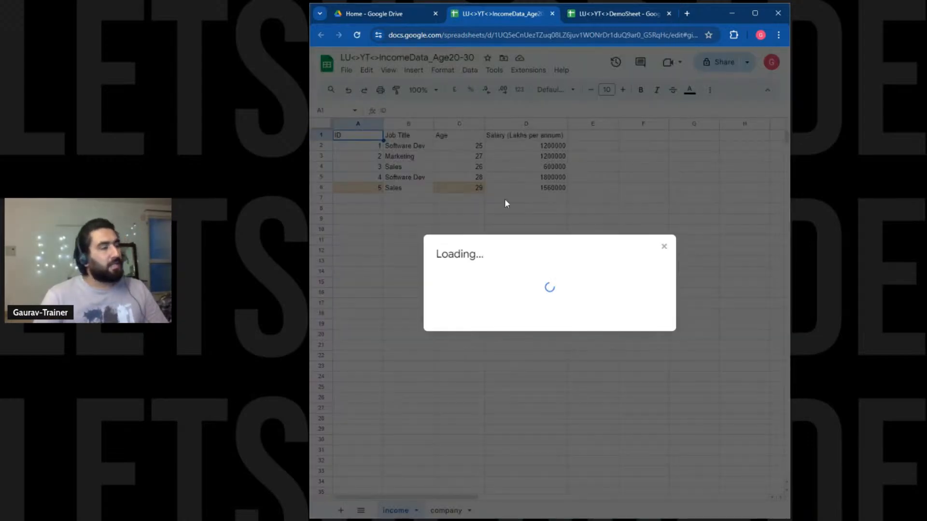
{"action": "left_click", "coordinate": [493, 332]}
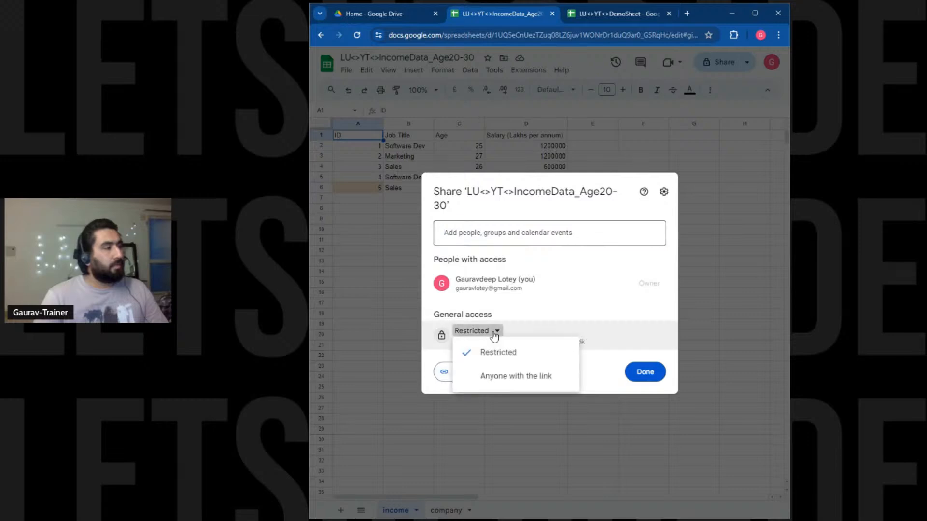
{"action": "left_click", "coordinate": [502, 375]}
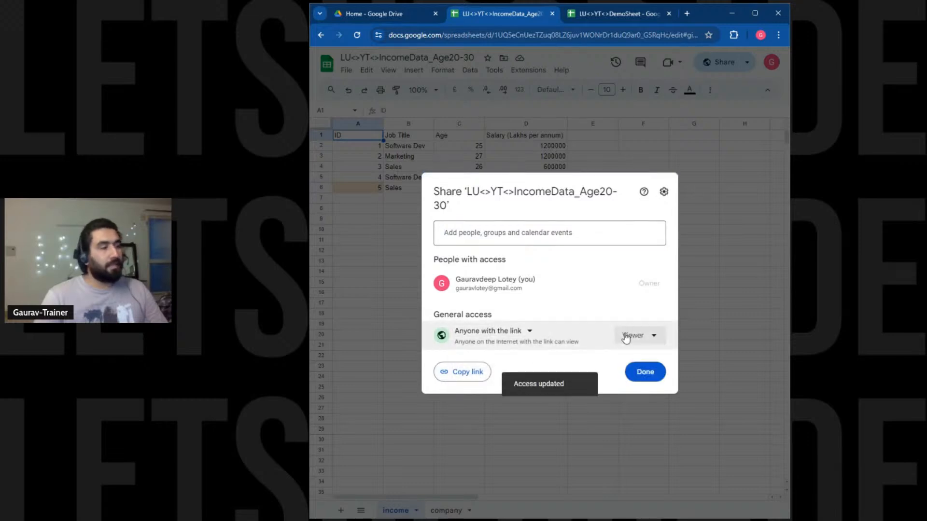
{"action": "left_click", "coordinate": [625, 339]}
{"action": "left_click", "coordinate": [641, 422]}
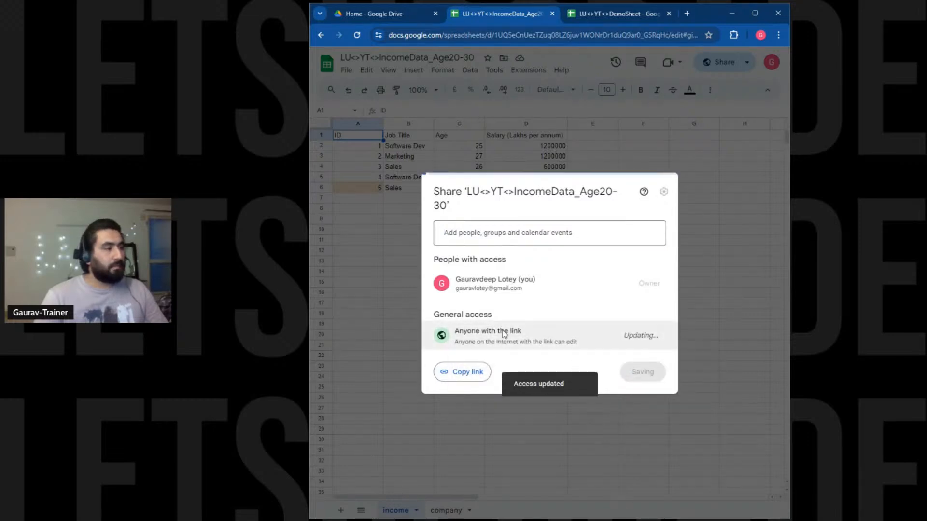
{"action": "left_click", "coordinate": [472, 372]}
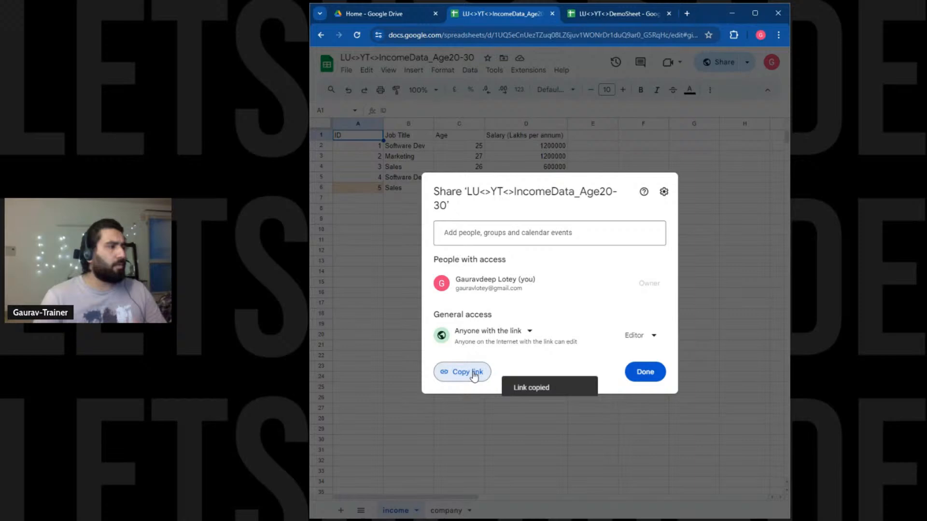
{"action": "left_click", "coordinate": [637, 368]}
{"action": "left_click", "coordinate": [616, 18]}
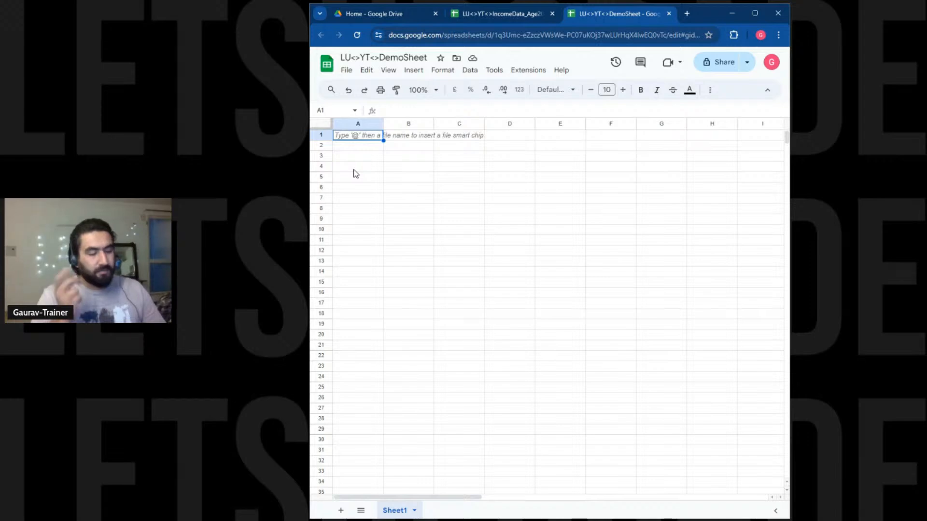
Start an IMPORTRANGE formula in A1 using the copied IncomeData link.
{"action": "type", "text": "="}
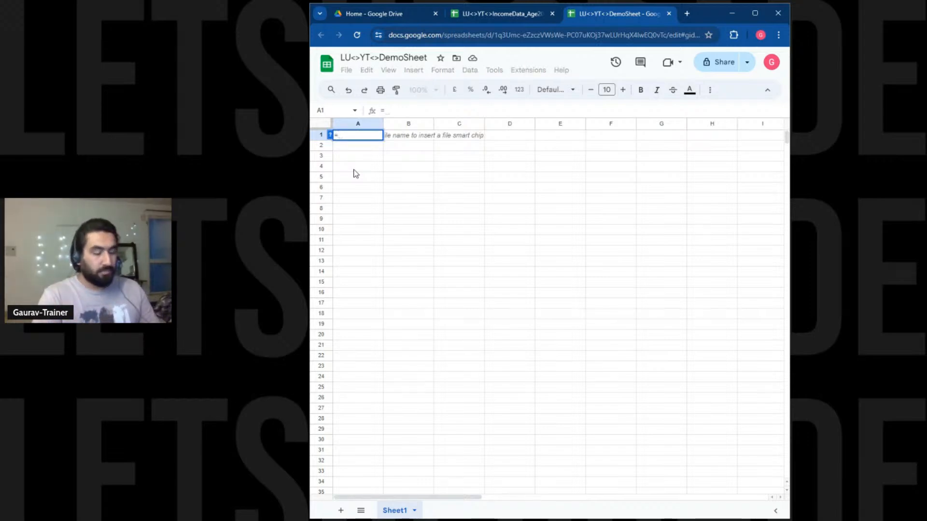
{"action": "type", "text": "IMPO"}
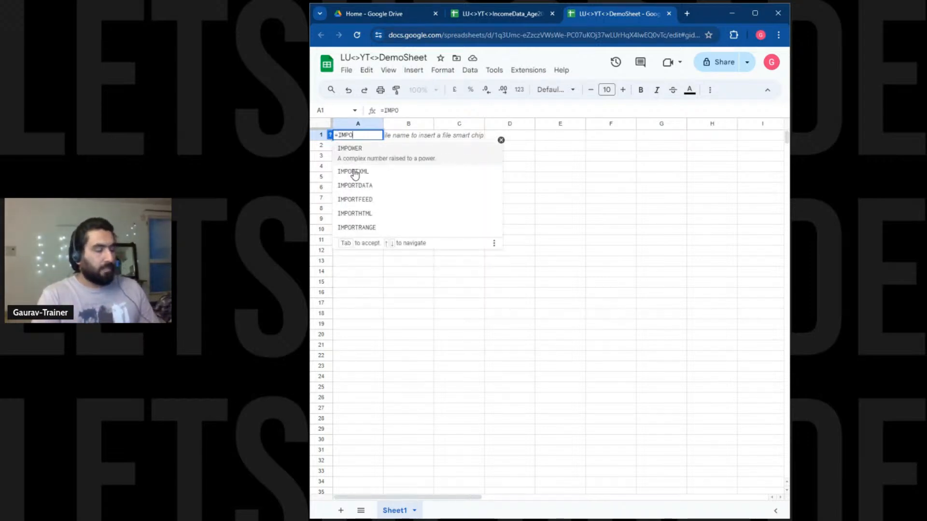
{"action": "type", "text": "RT"}
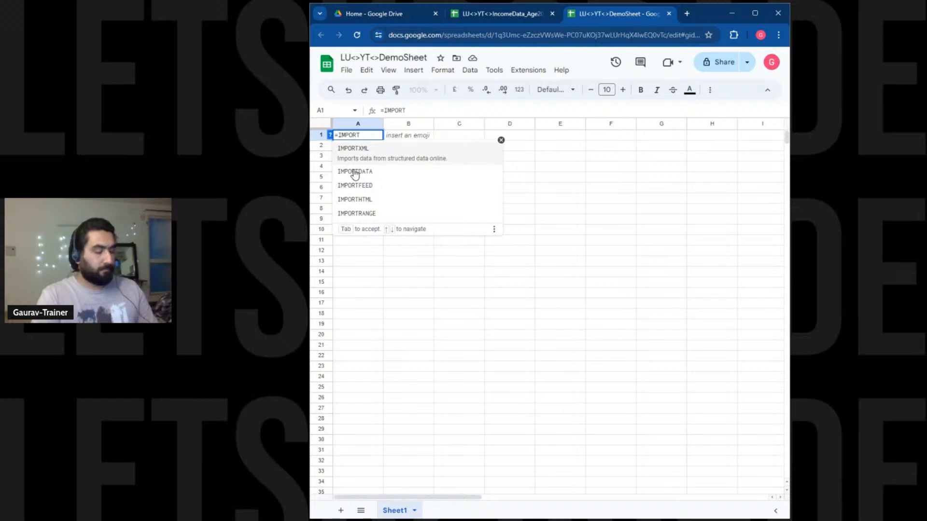
{"action": "type", "text": "RANGE"}
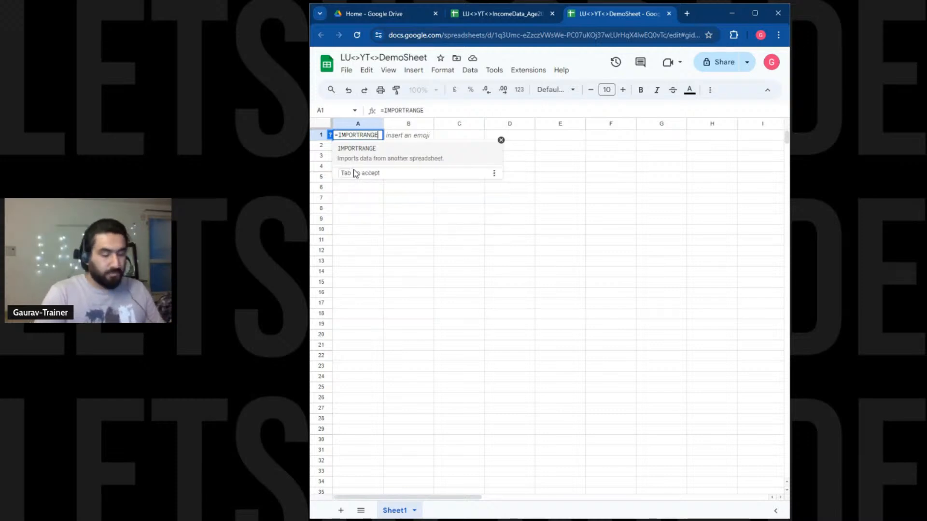
{"action": "type", "text": "("}
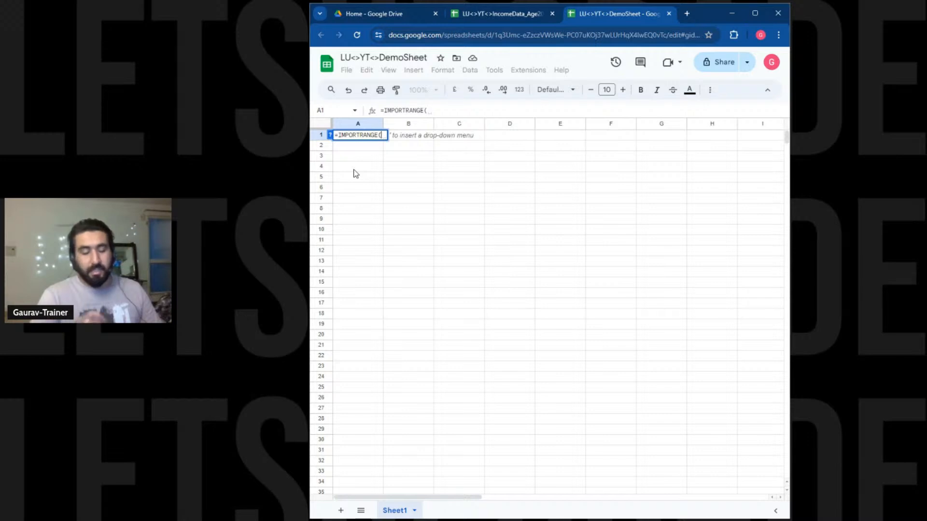
{"action": "type", "text": "\""}
{"action": "key", "text": "ctrl+v"}
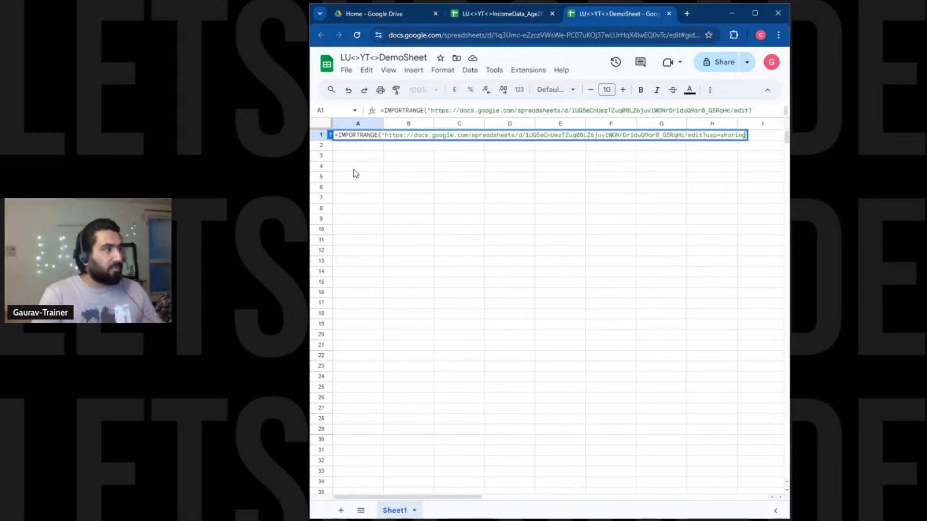
{"action": "type", "text": "\""}
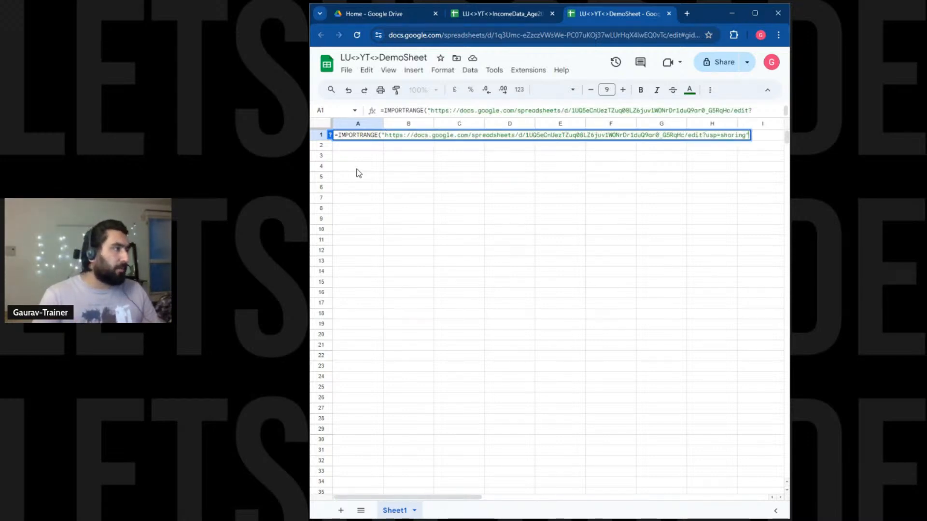
Recheck IncomeData's sharing settings, then return to the formula in DemoSheet.
{"action": "left_click", "coordinate": [478, 13]}
{"action": "left_click", "coordinate": [347, 70]}
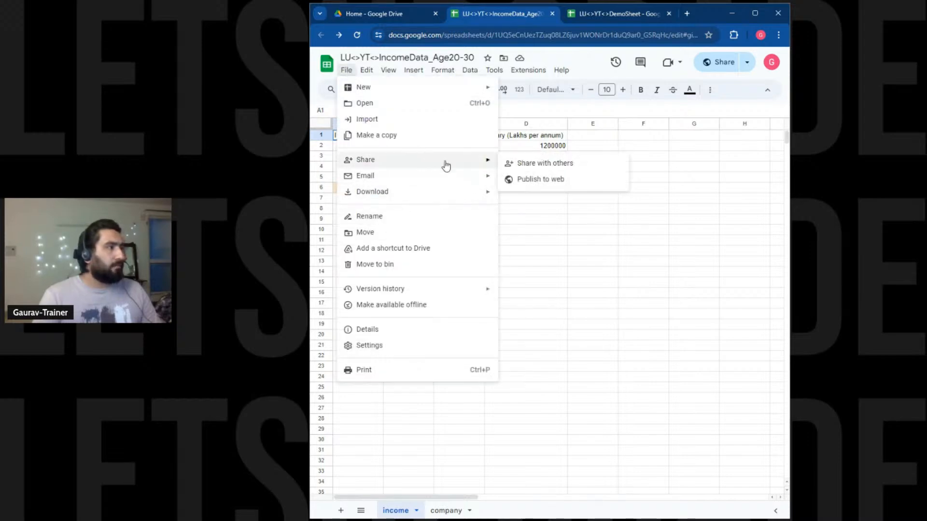
{"action": "left_click", "coordinate": [554, 164]}
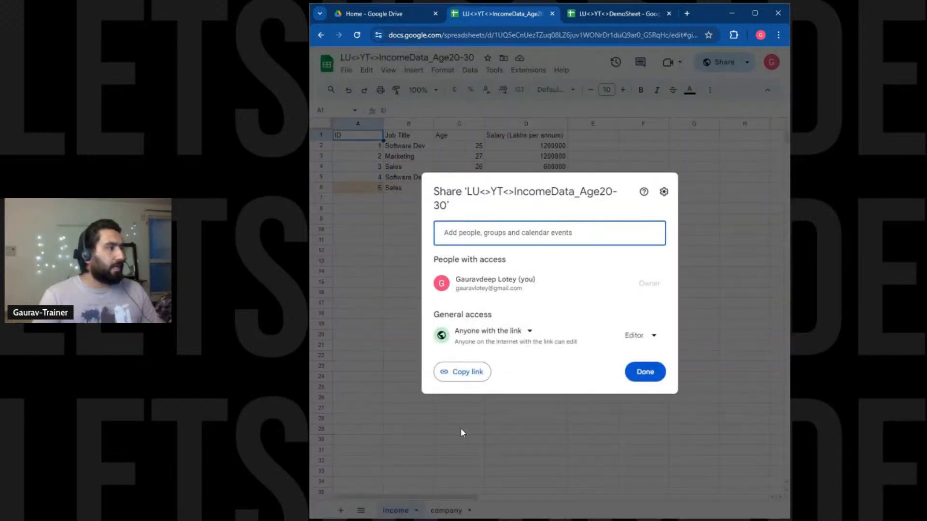
{"action": "left_click", "coordinate": [642, 78]}
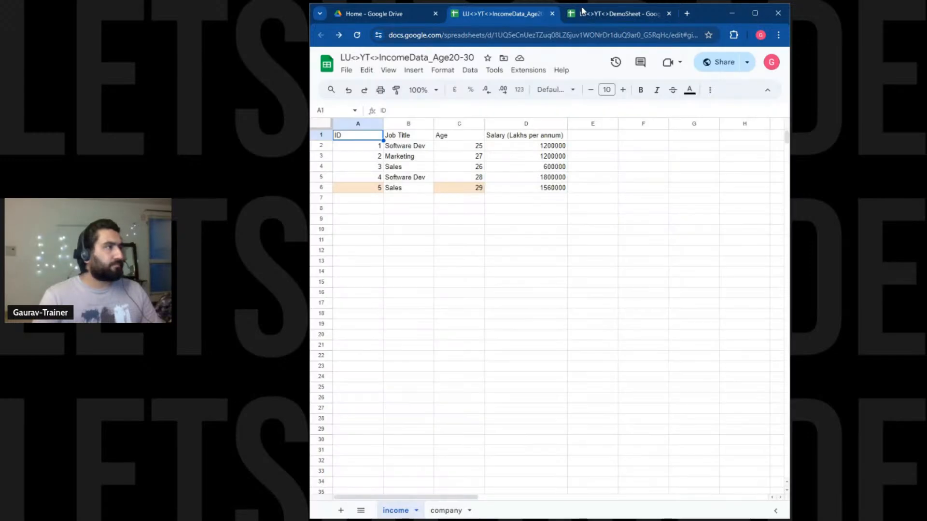
{"action": "left_click", "coordinate": [583, 12]}
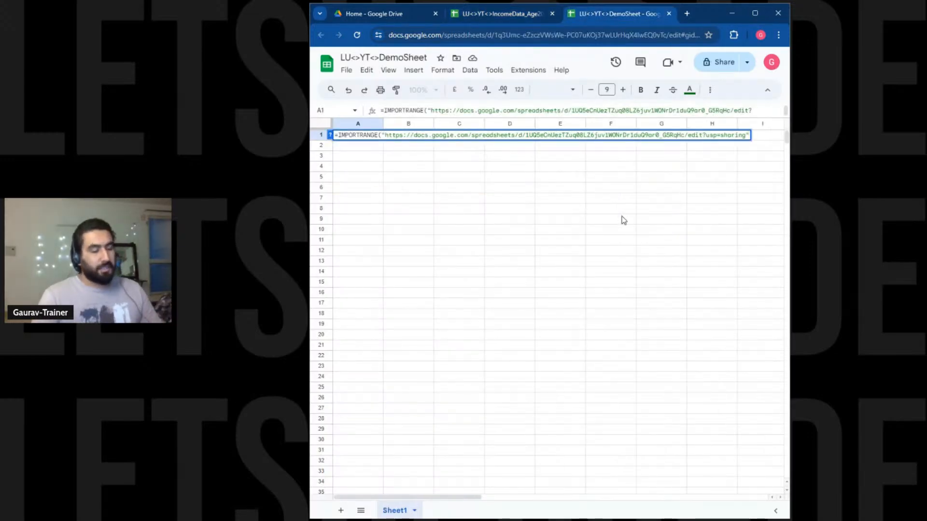
Finish the formula with range "income!A:A" and enter it.
{"action": "type", "text": ","}
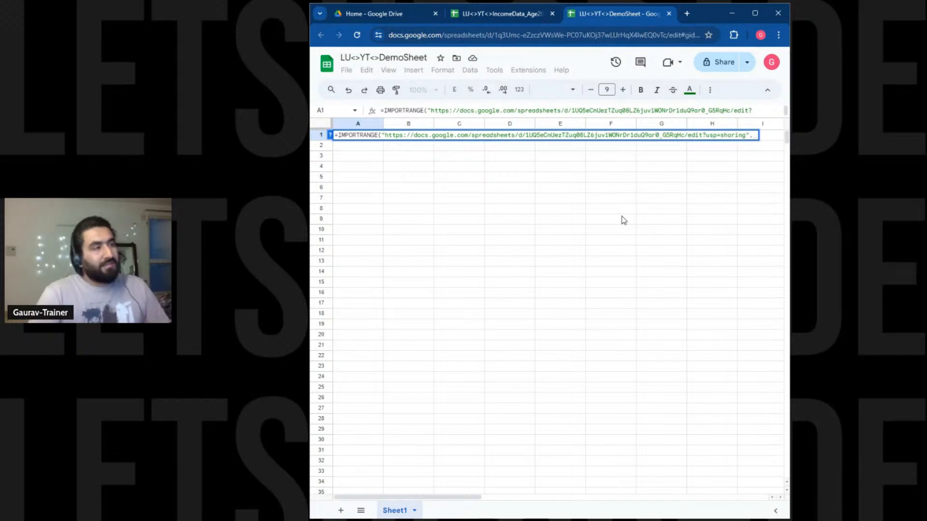
{"action": "type", "text": "\""}
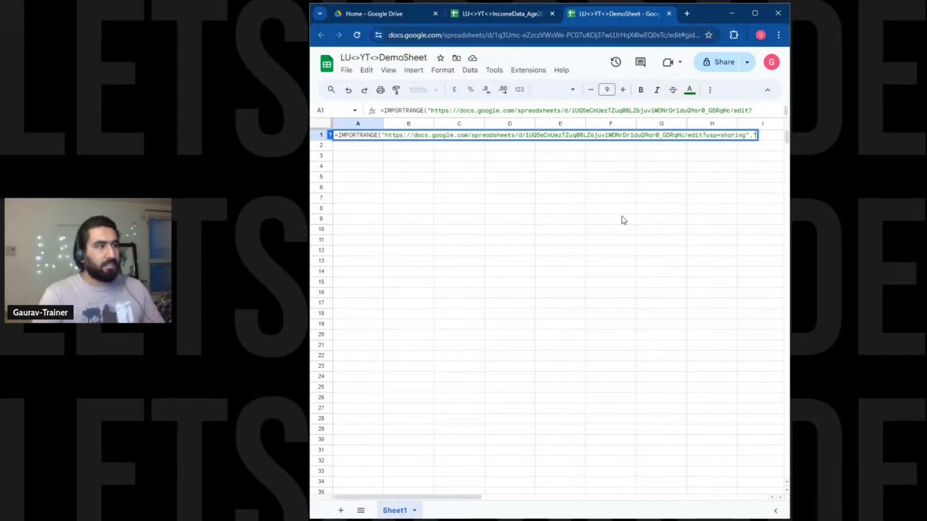
{"action": "type", "text": "income"}
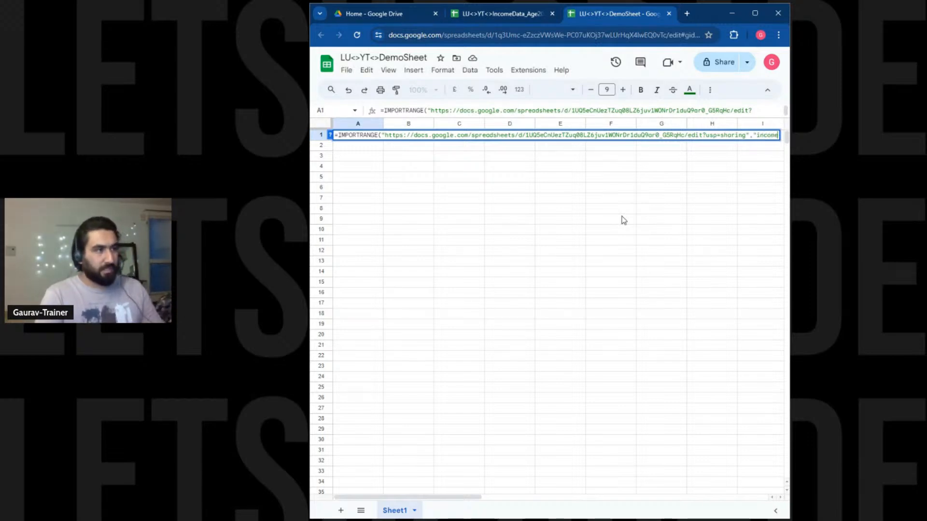
{"action": "type", "text": "!A:A"}
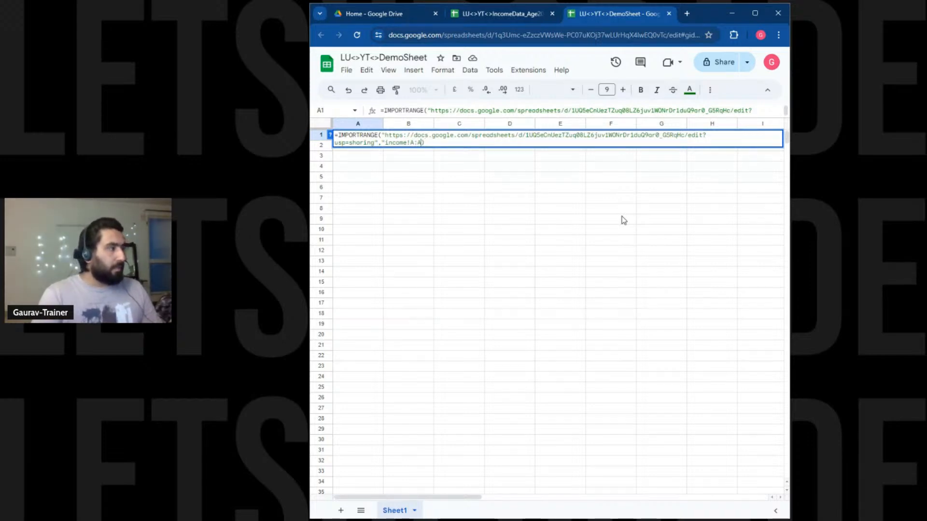
{"action": "type", "text": ")"}
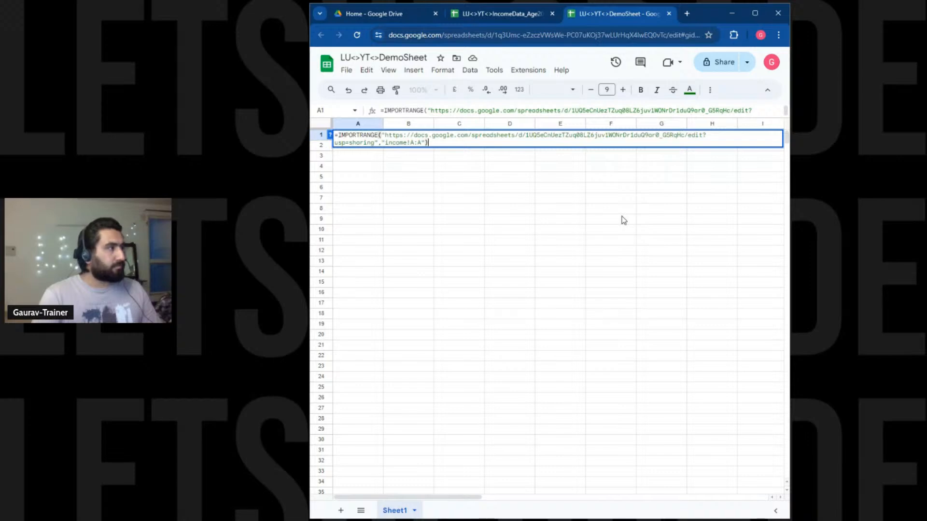
{"action": "key", "text": "Return"}
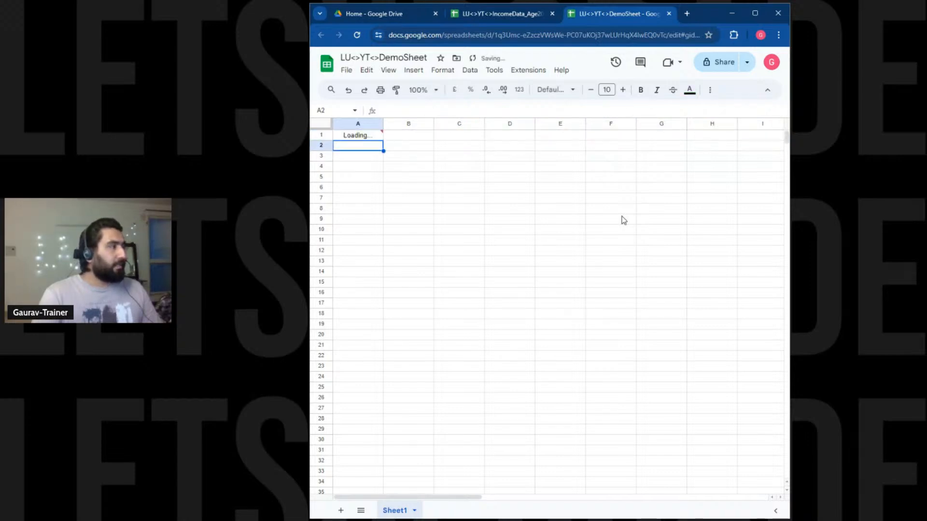
Enter 6, Marketing, 25, 800000 in IncomeData's row 7, then check DemoSheet's imported IDs.
{"action": "left_click_drag", "start_coordinate": [355, 137], "coordinate": [368, 188]}
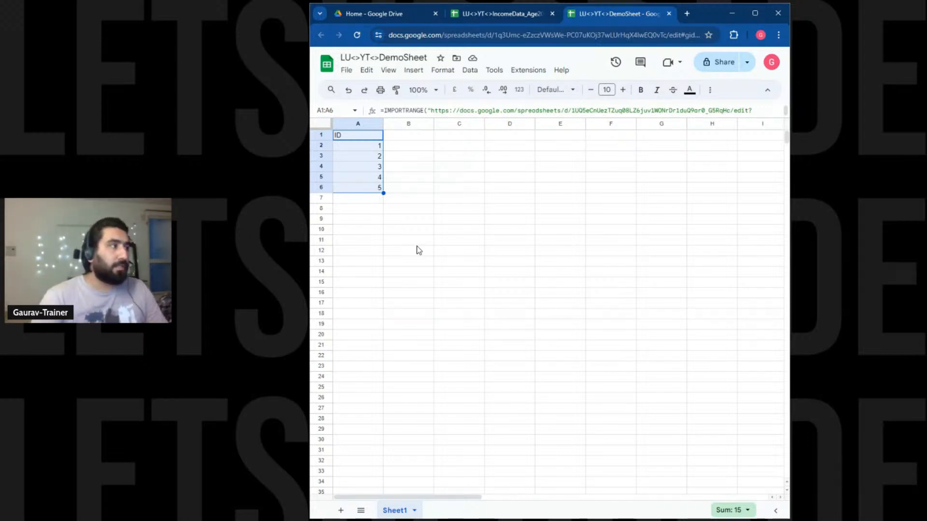
{"action": "left_click", "coordinate": [467, 14]}
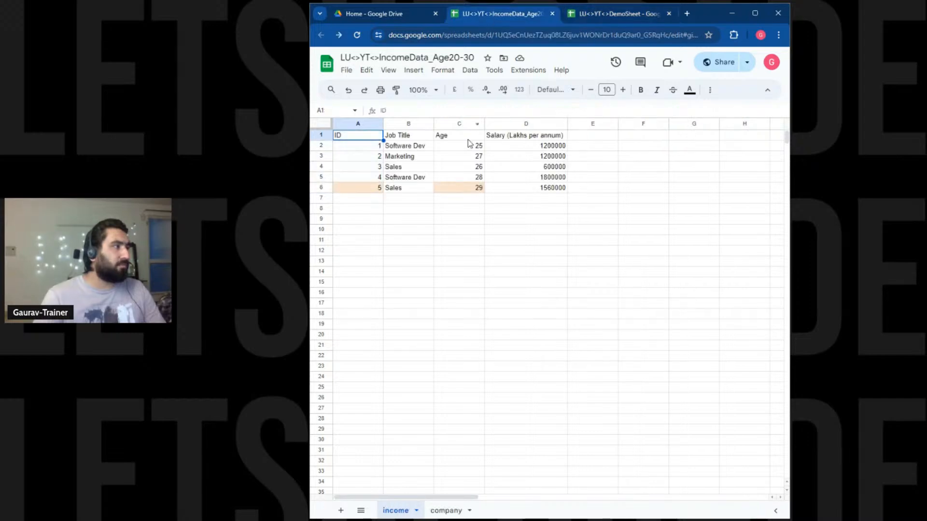
{"action": "left_click", "coordinate": [371, 199]}
{"action": "type", "text": "6"}
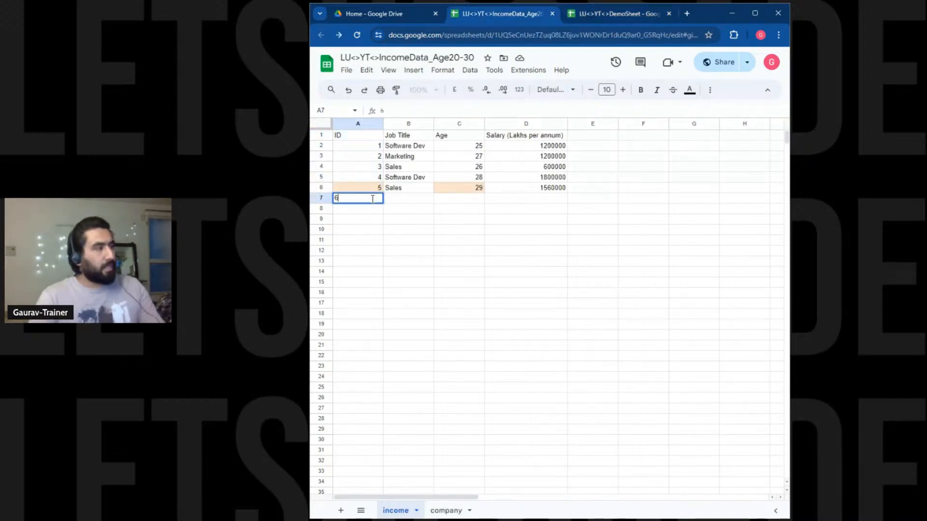
{"action": "key", "text": "Tab"}
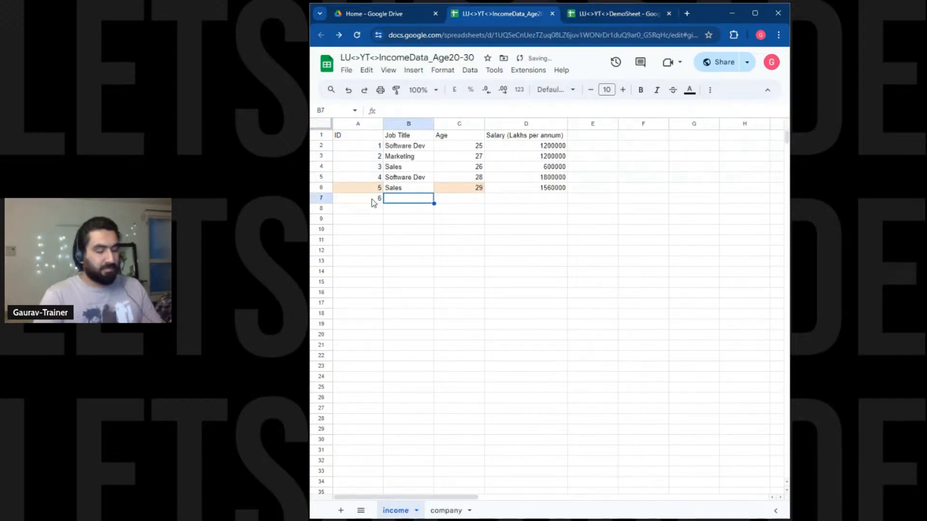
{"action": "type", "text": "Marketing"}
{"action": "key", "text": "Tab"}
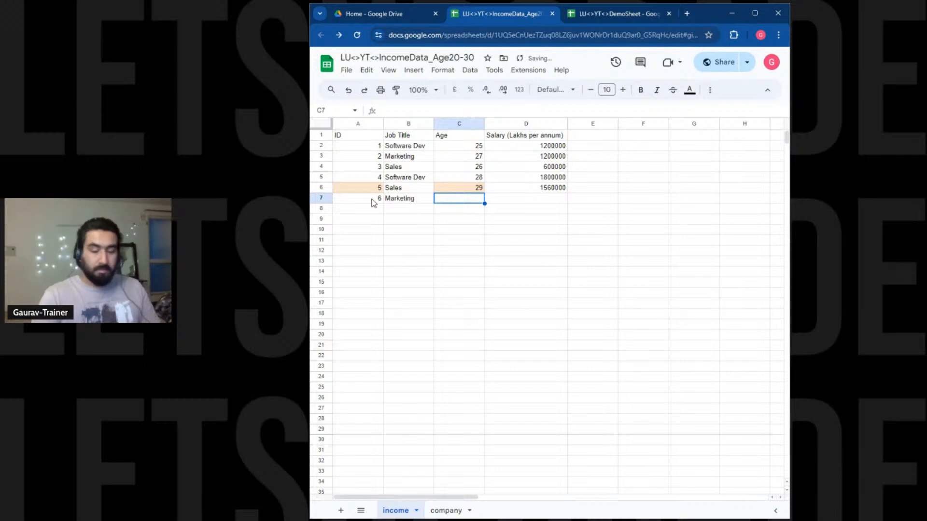
{"action": "type", "text": "25"}
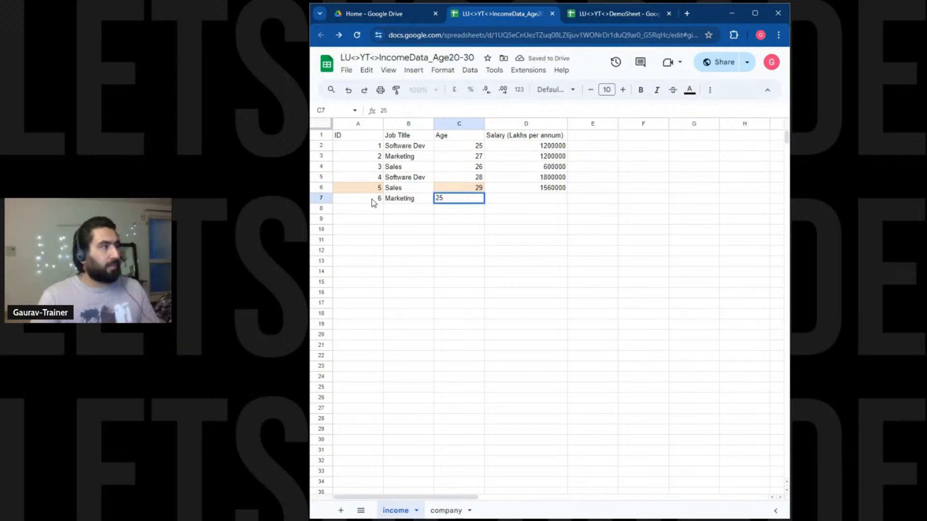
{"action": "key", "text": "Tab"}
{"action": "type", "text": "800000"}
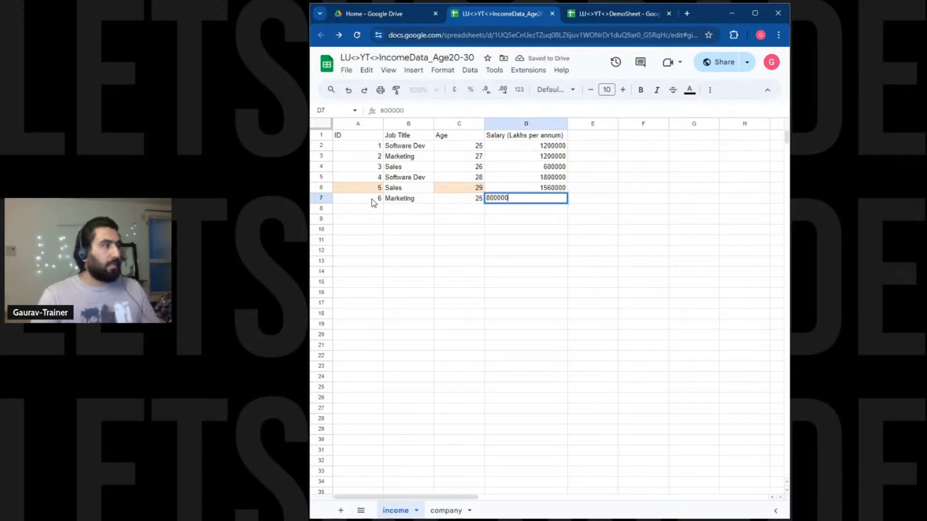
{"action": "key", "text": "Return"}
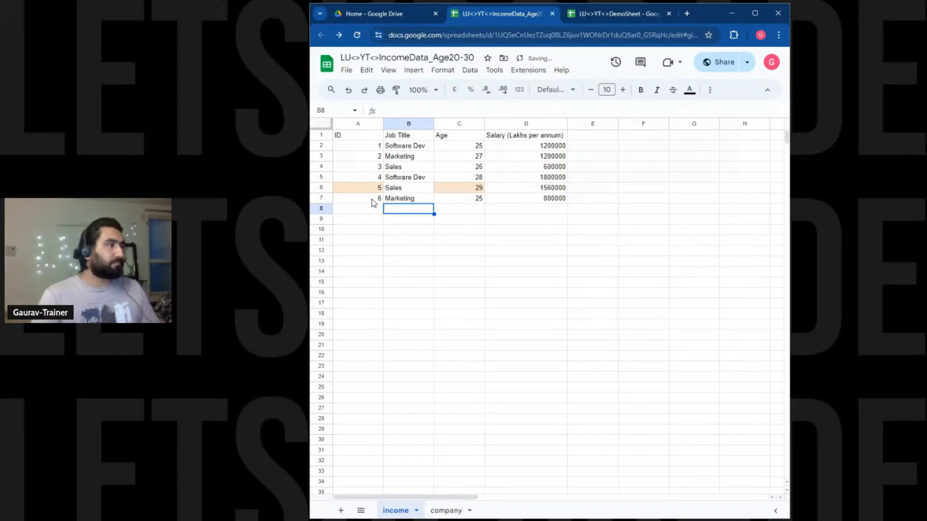
{"action": "left_click", "coordinate": [602, 19]}
Make the ID header in A1 bold with a light orange fill.
{"action": "left_click", "coordinate": [372, 202]}
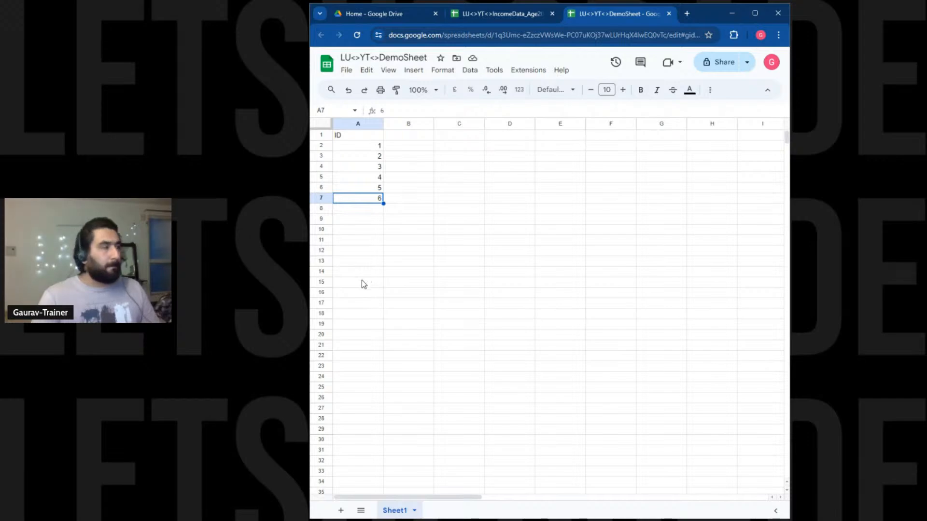
{"action": "left_click", "coordinate": [363, 136]}
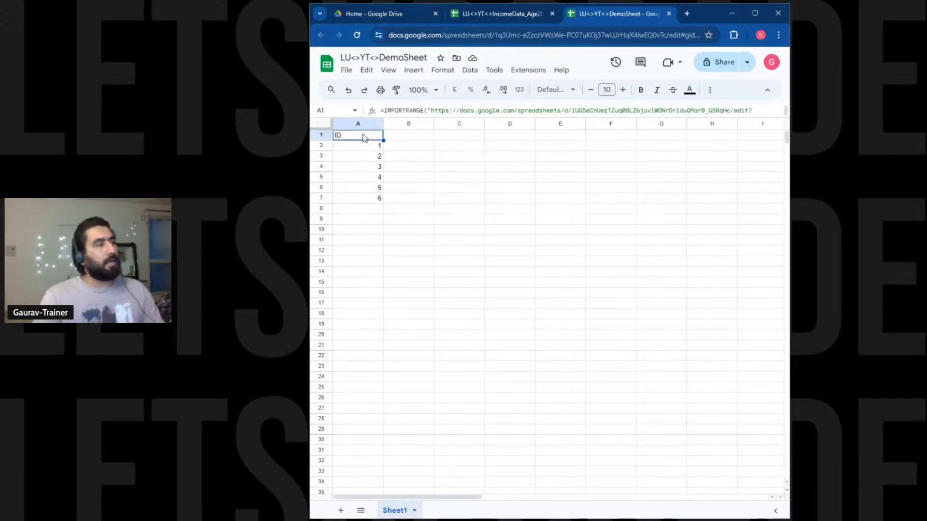
{"action": "left_click", "coordinate": [642, 95]}
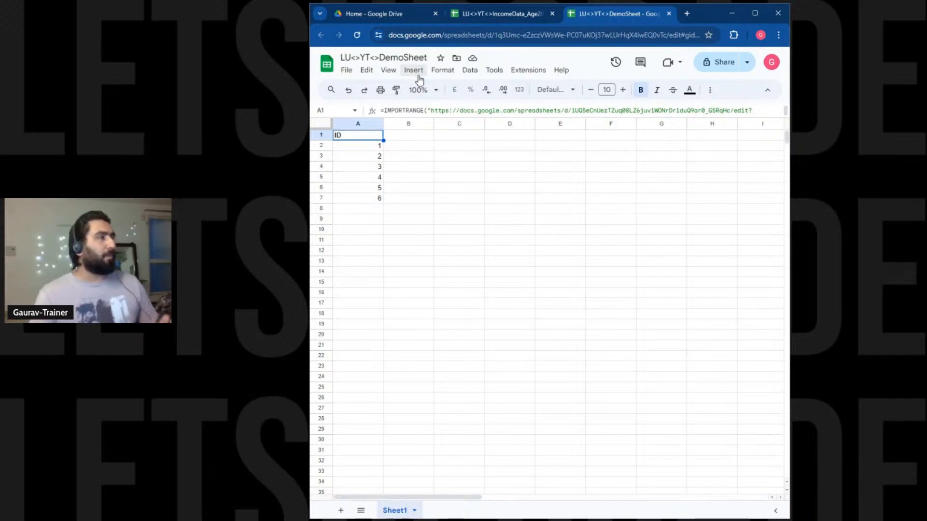
{"action": "left_click", "coordinate": [711, 93]}
{"action": "left_click", "coordinate": [479, 109]}
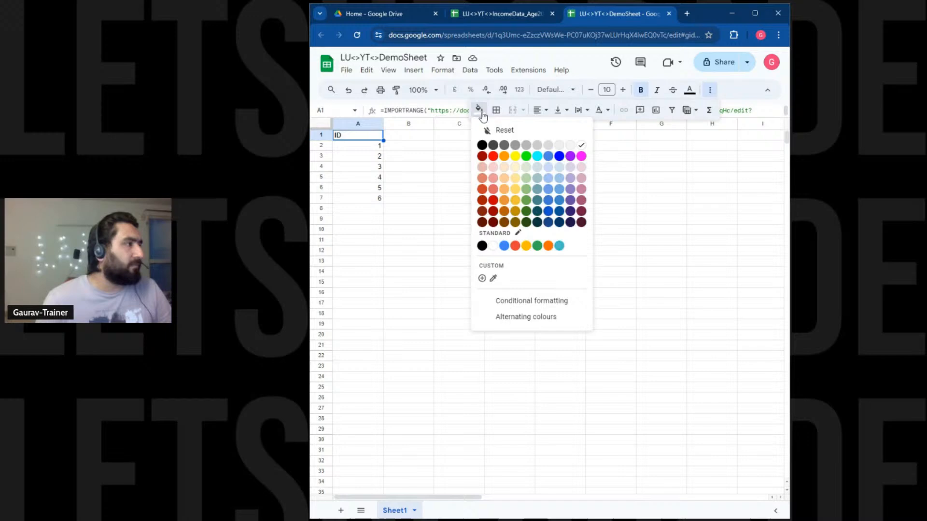
{"action": "left_click", "coordinate": [506, 180]}
{"action": "left_click", "coordinate": [481, 178]}
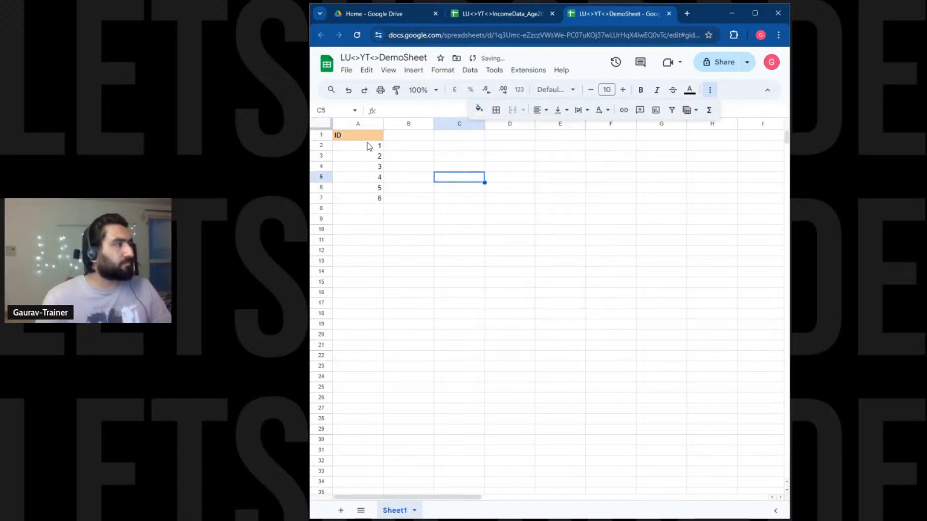
Centre the ID header in A1 and the ID numbers in A2:A7.
{"action": "left_click", "coordinate": [367, 137]}
{"action": "left_click", "coordinate": [541, 110]}
{"action": "left_click", "coordinate": [554, 128]}
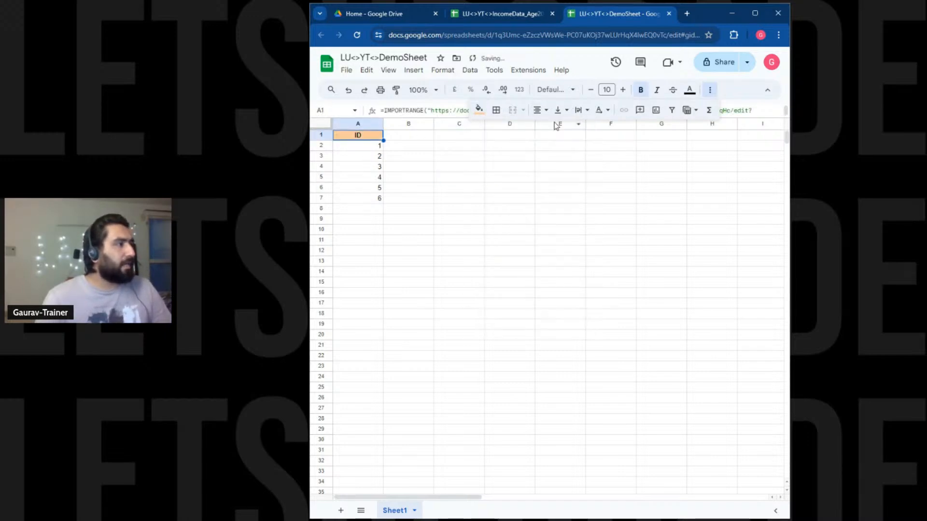
{"action": "left_click", "coordinate": [520, 251]}
{"action": "left_click_drag", "start_coordinate": [376, 145], "coordinate": [376, 197]}
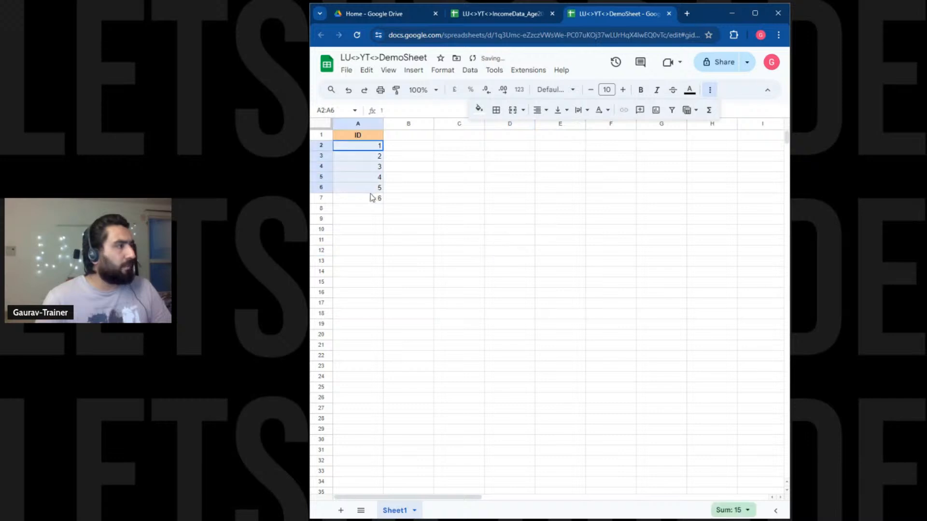
{"action": "left_click", "coordinate": [541, 110]}
{"action": "left_click", "coordinate": [554, 128]}
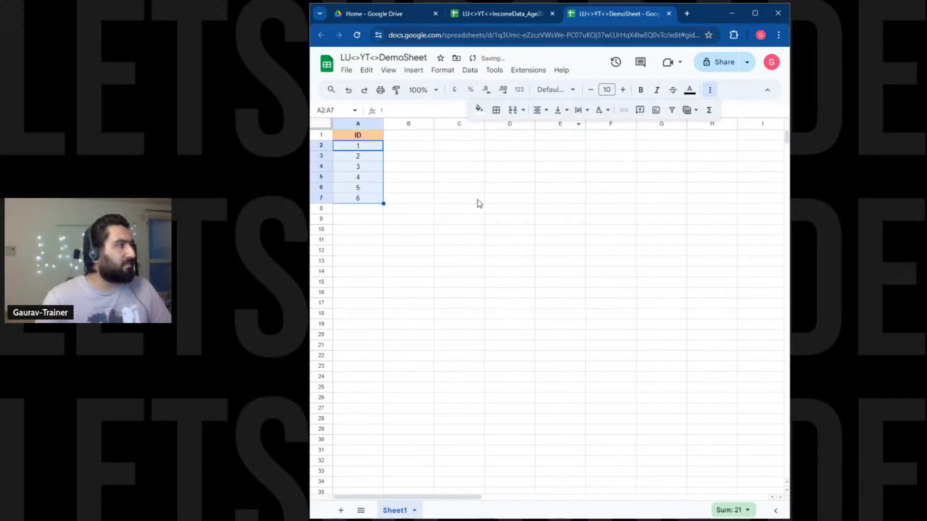
{"action": "left_click", "coordinate": [478, 200]}
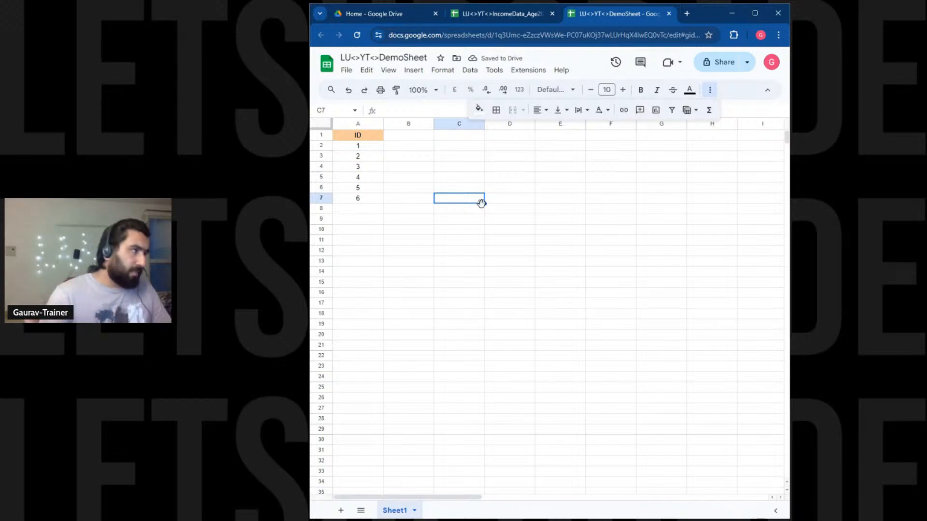
Bring up the Import file dialog from DemoSheet to open another file.
{"action": "left_click", "coordinate": [346, 71]}
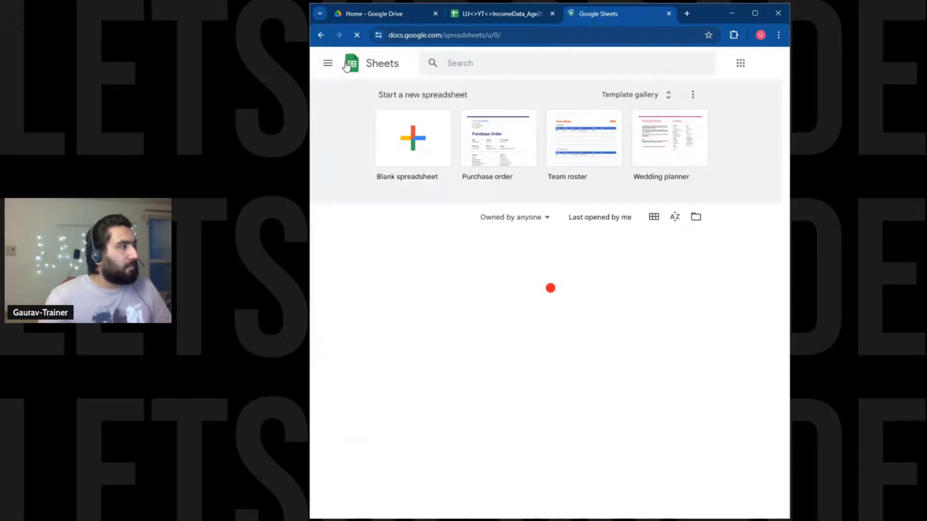
{"action": "left_click", "coordinate": [319, 35]}
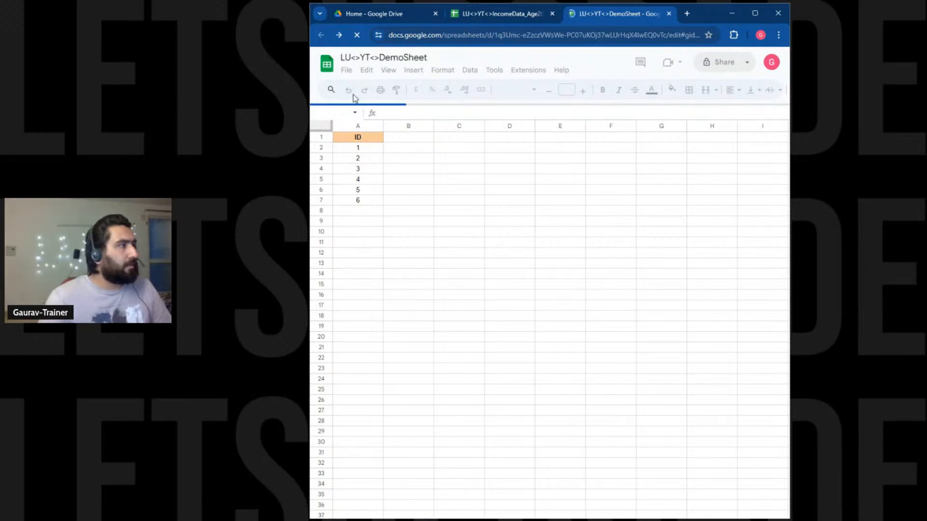
{"action": "left_click", "coordinate": [347, 71]}
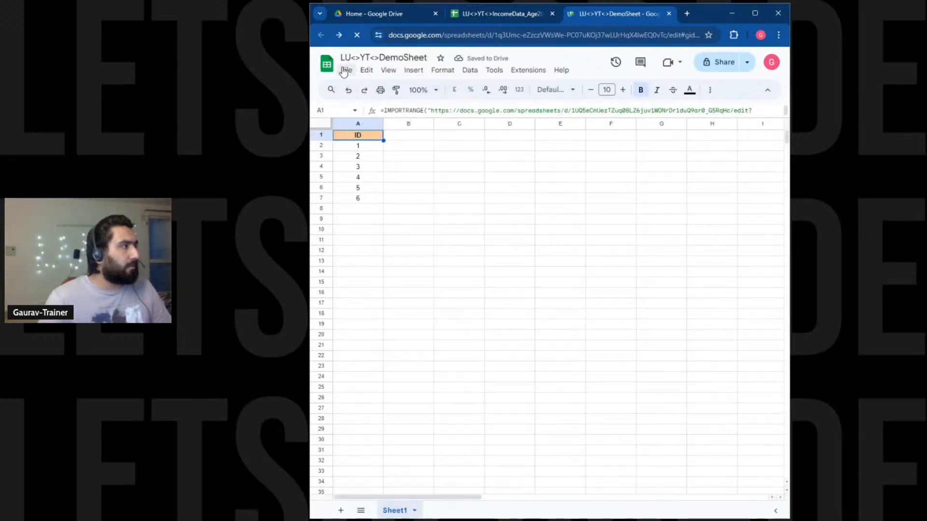
{"action": "left_click", "coordinate": [347, 71]}
Browse the Drive files shared with you and pick the Course Coverage workbook.
{"action": "left_click", "coordinate": [364, 107]}
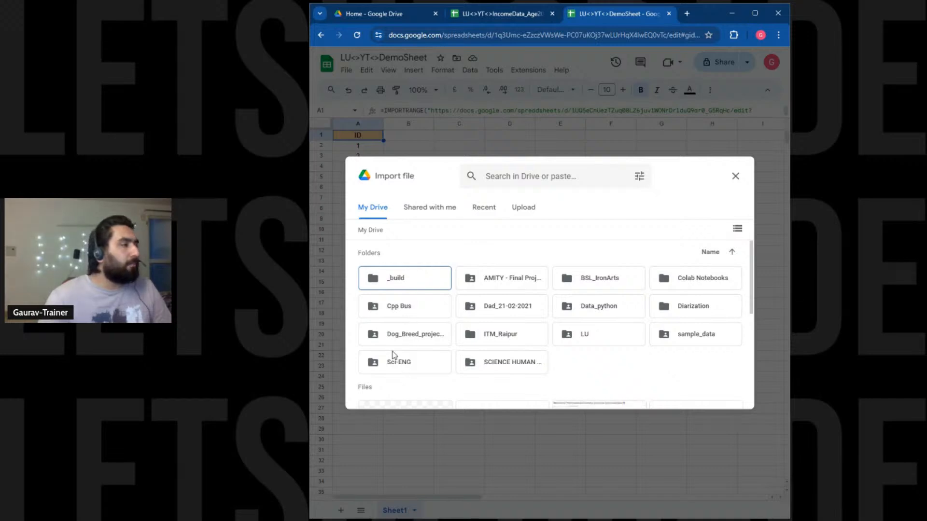
{"action": "scroll", "coordinate": [429, 353], "scroll_direction": "down", "scroll_amount": 1}
{"action": "scroll", "coordinate": [429, 353], "scroll_direction": "down", "scroll_amount": 3}
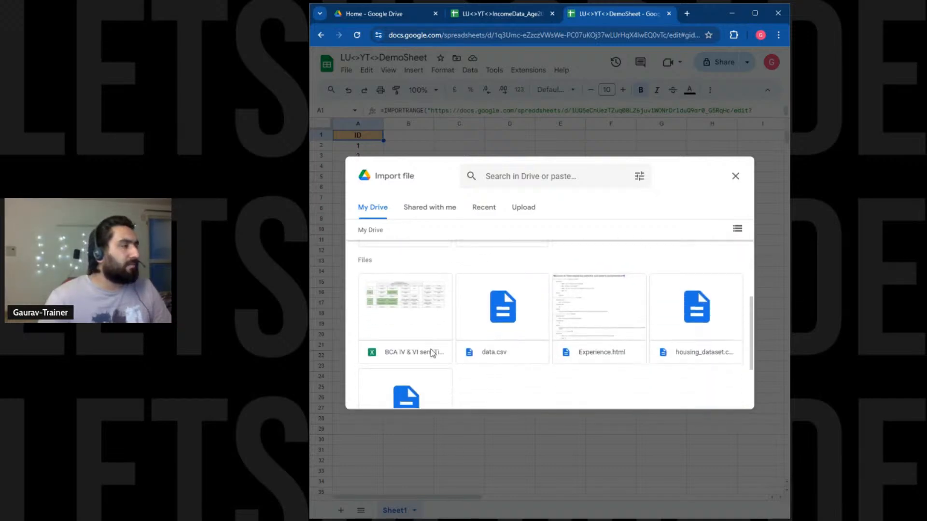
{"action": "scroll", "coordinate": [517, 329], "scroll_direction": "up", "scroll_amount": 1}
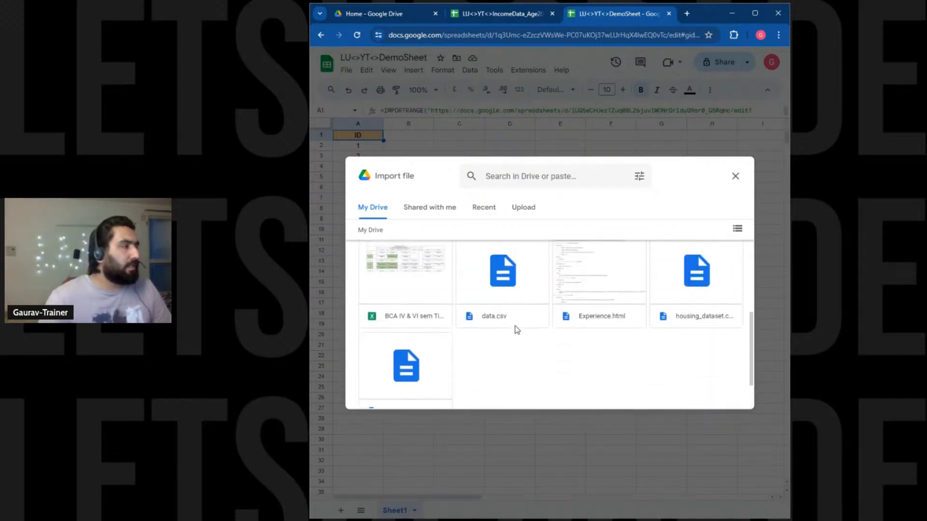
{"action": "scroll", "coordinate": [517, 330], "scroll_direction": "down", "scroll_amount": 1}
{"action": "left_click", "coordinate": [441, 216]}
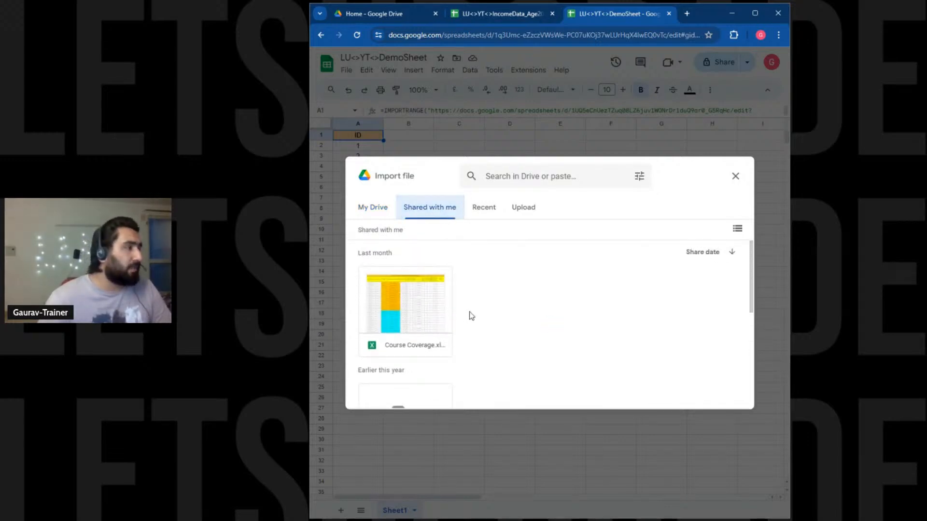
{"action": "scroll", "coordinate": [450, 309], "scroll_direction": "down", "scroll_amount": 5}
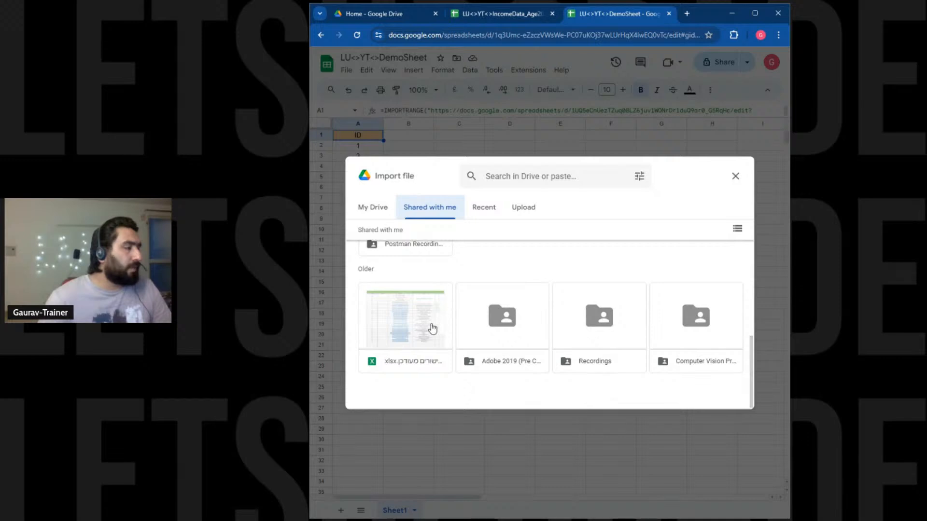
{"action": "scroll", "coordinate": [431, 323], "scroll_direction": "up", "scroll_amount": 5}
{"action": "double_click", "coordinate": [420, 309]}
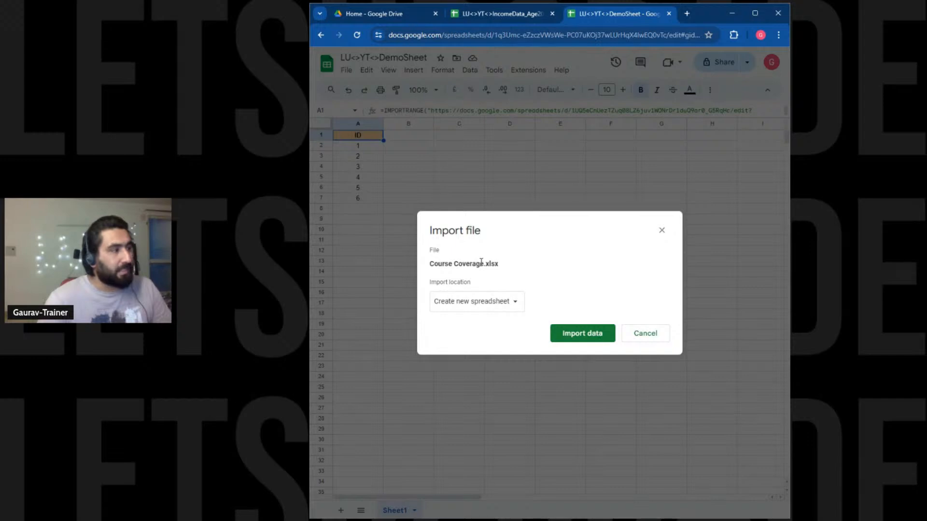
Import Course Coverage.xlsx as new sheets, including its theme.
{"action": "left_click_drag", "start_coordinate": [485, 264], "coordinate": [542, 265]}
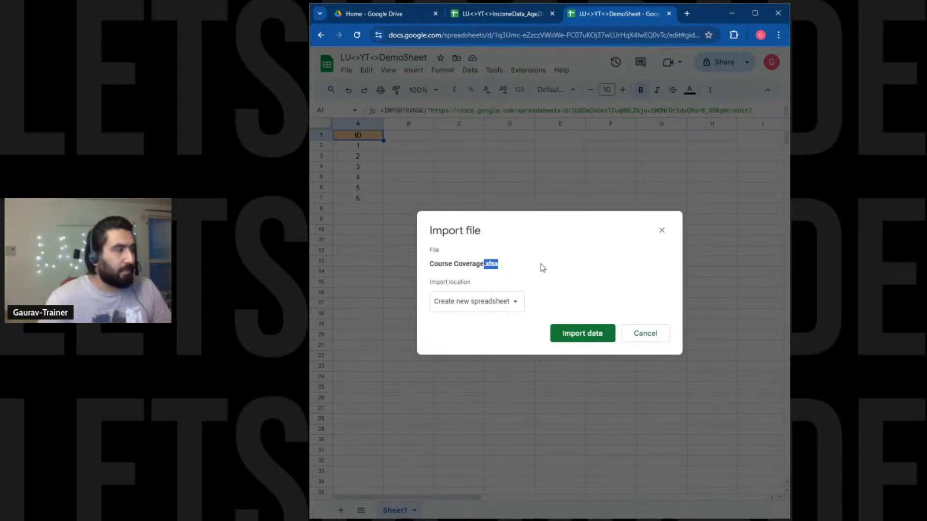
{"action": "left_click", "coordinate": [516, 302]}
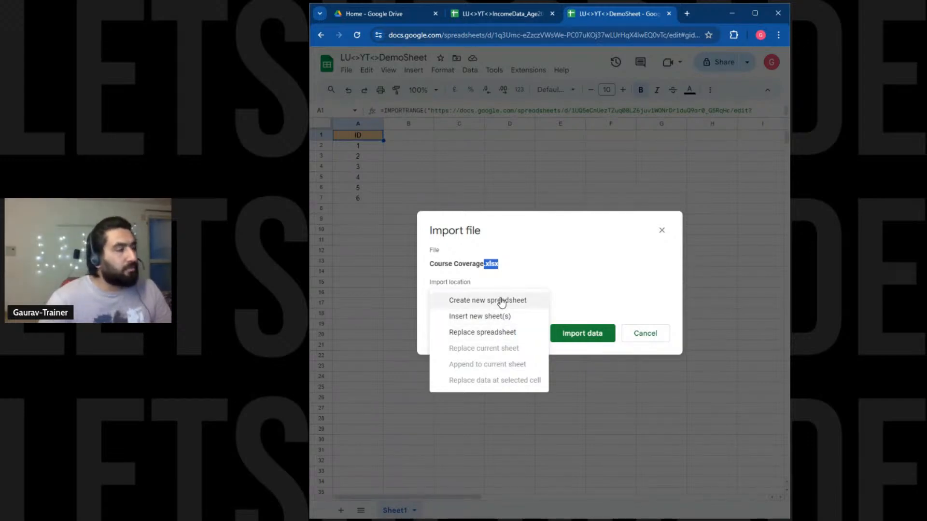
{"action": "left_click", "coordinate": [502, 317]}
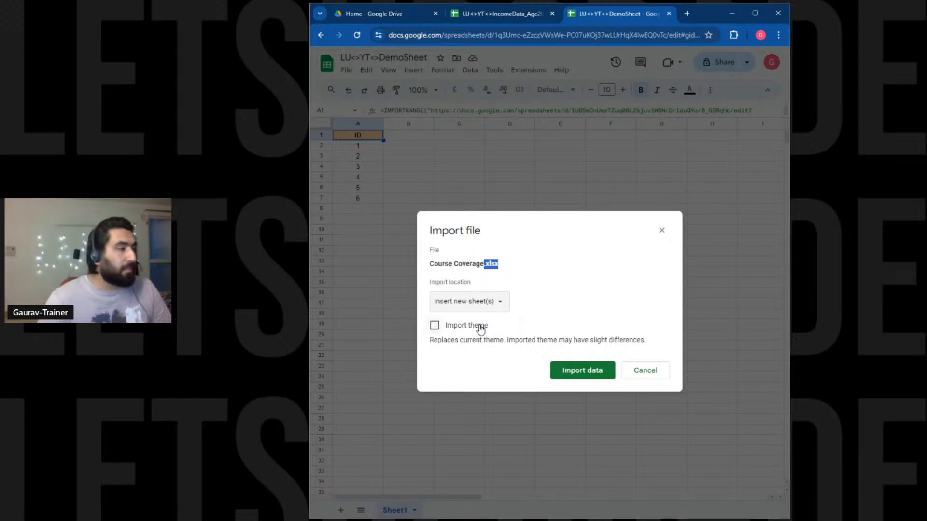
{"action": "left_click", "coordinate": [481, 329]}
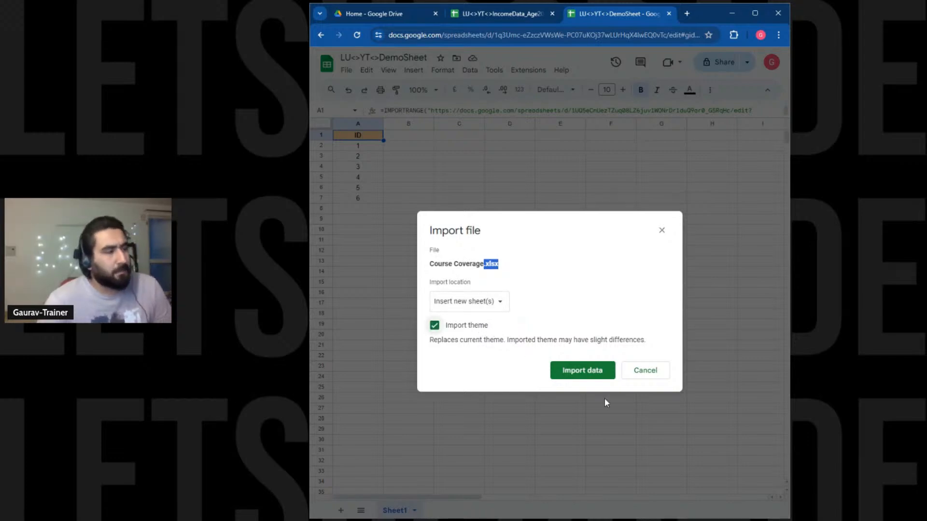
{"action": "left_click", "coordinate": [591, 378]}
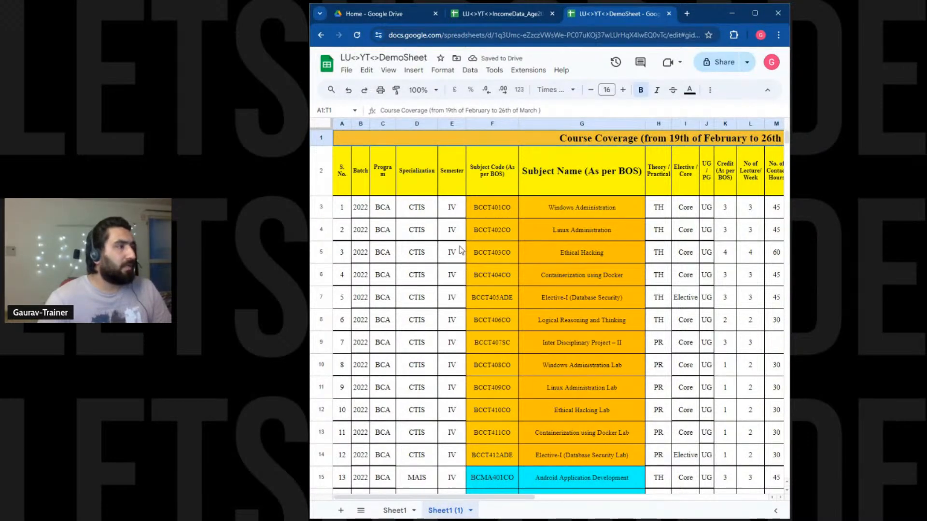
Delete the imported Sheet1 (1) so only Sheet1 remains.
{"action": "left_click", "coordinate": [470, 512]}
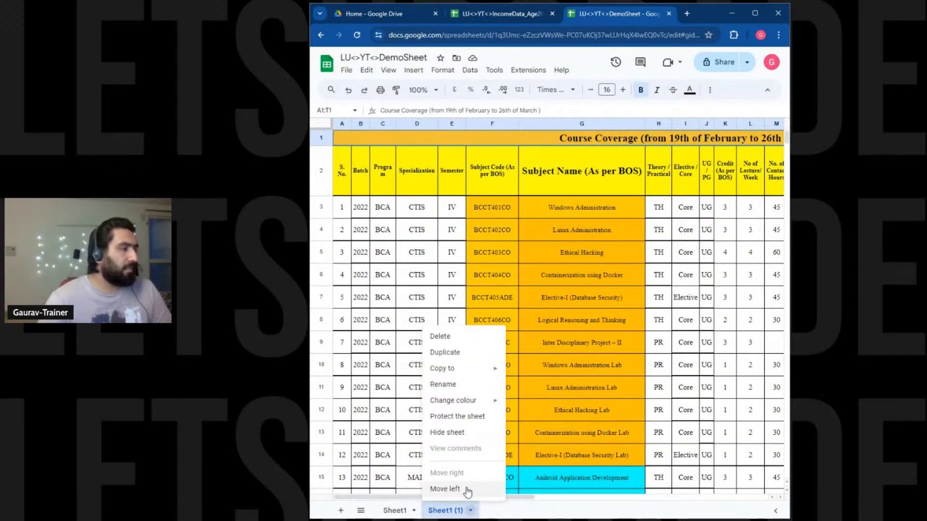
{"action": "left_click", "coordinate": [457, 342]}
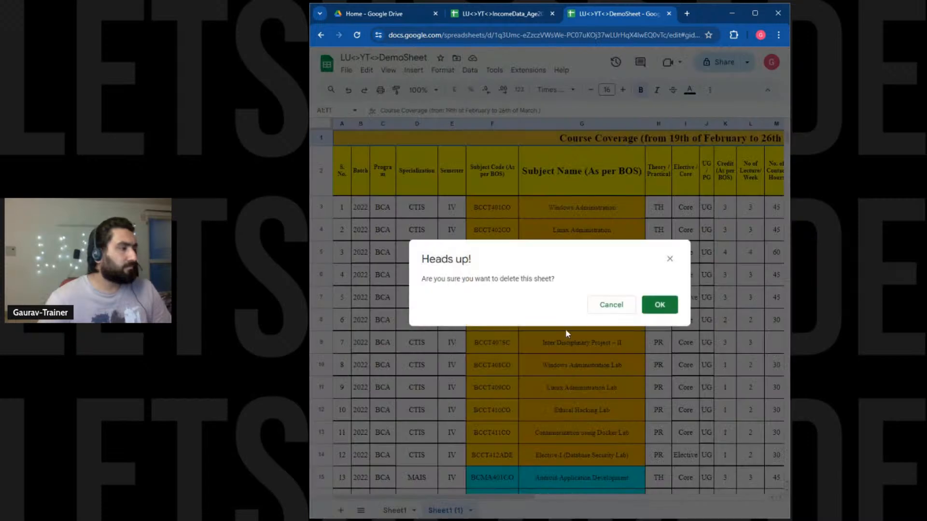
{"action": "left_click", "coordinate": [659, 304]}
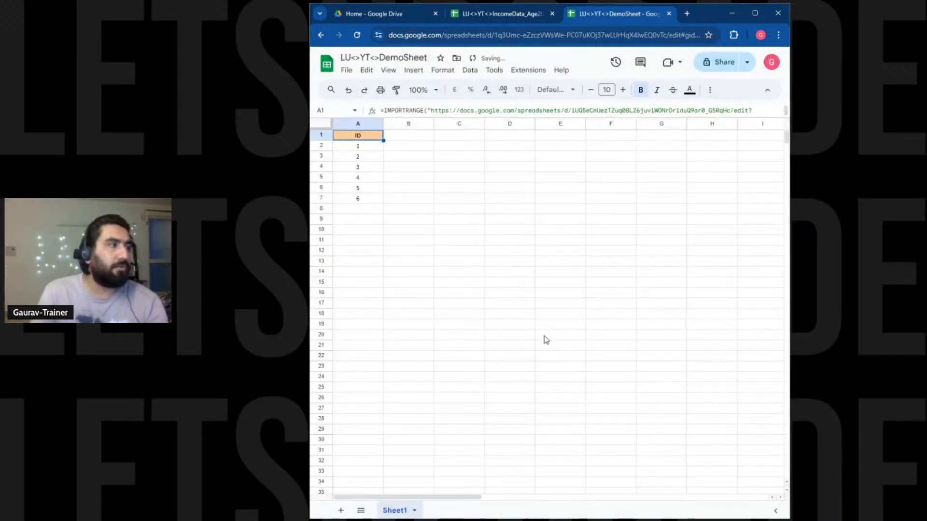
{"action": "left_click", "coordinate": [347, 71]}
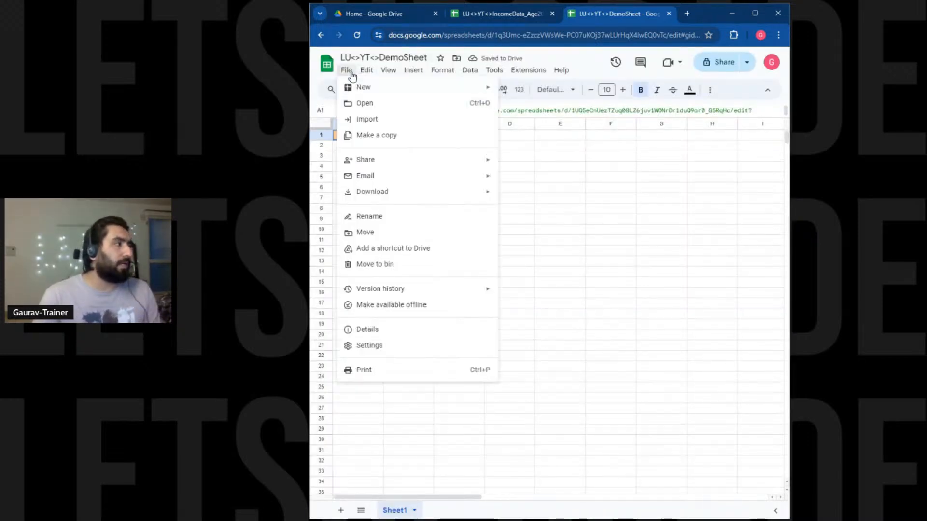
{"action": "left_click", "coordinate": [374, 125]}
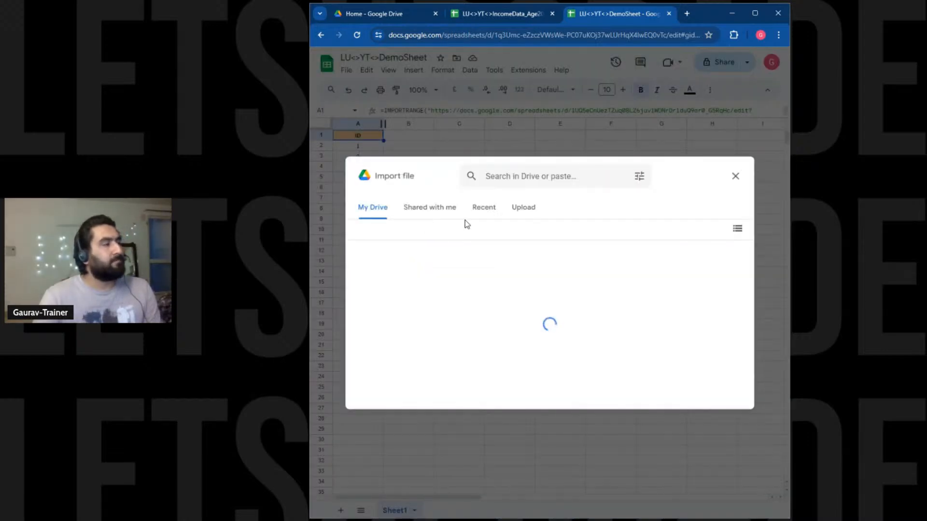
{"action": "left_click", "coordinate": [484, 212]}
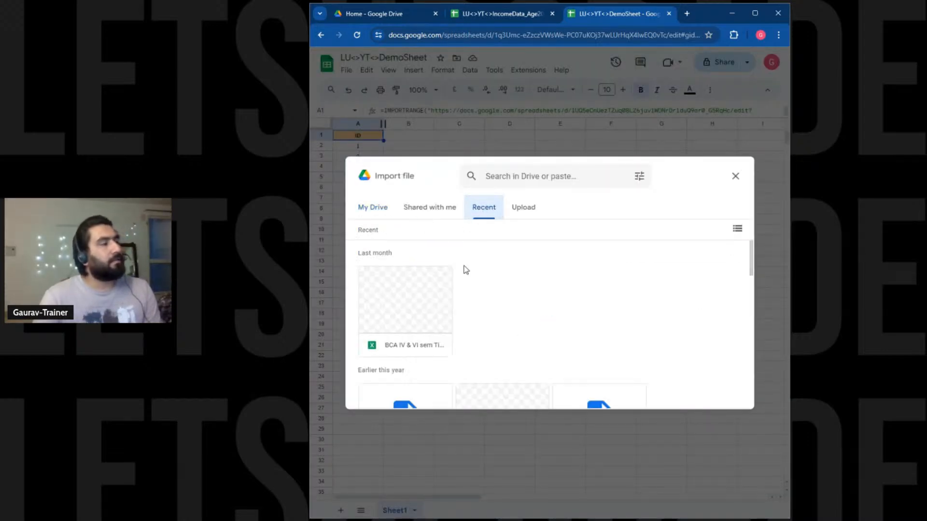
{"action": "scroll", "coordinate": [441, 285], "scroll_direction": "down", "scroll_amount": 2}
{"action": "scroll", "coordinate": [460, 302], "scroll_direction": "down", "scroll_amount": 4}
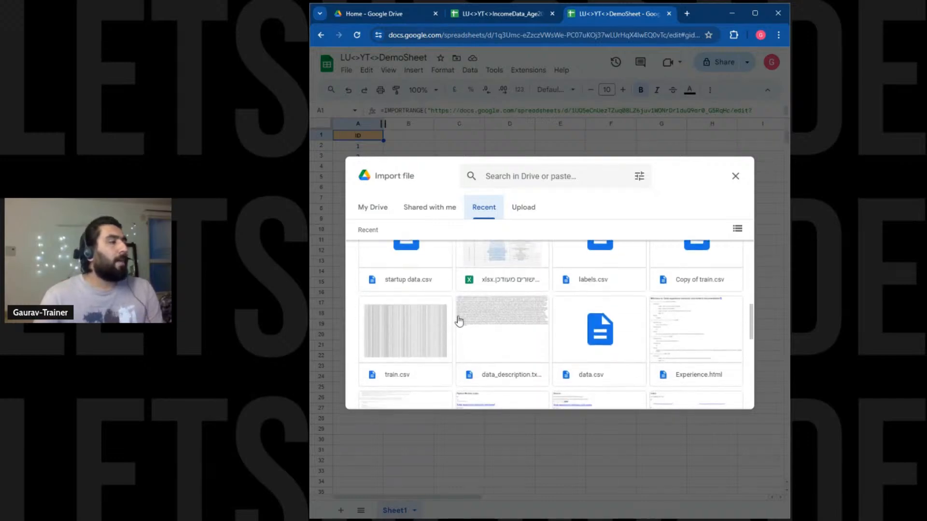
{"action": "scroll", "coordinate": [460, 302], "scroll_direction": "up", "scroll_amount": 6}
{"action": "left_click", "coordinate": [519, 203]}
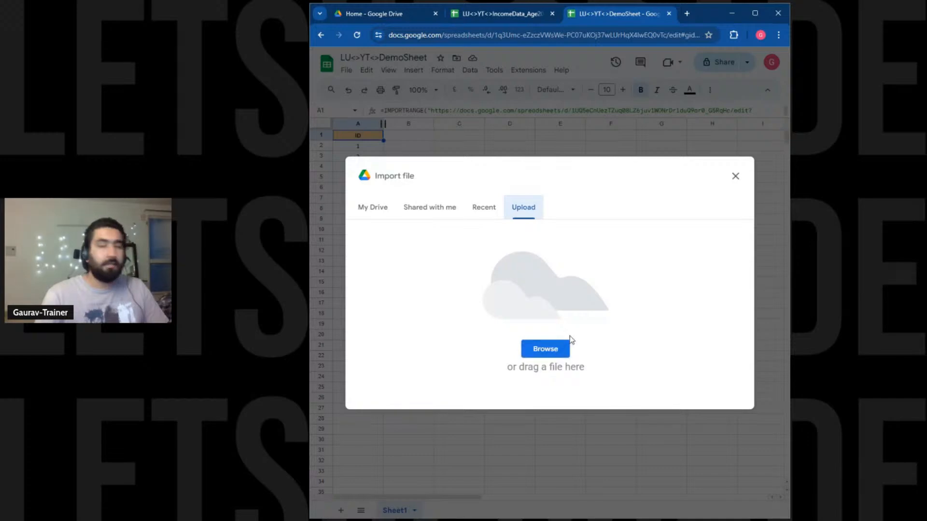
{"action": "left_click", "coordinate": [736, 177]}
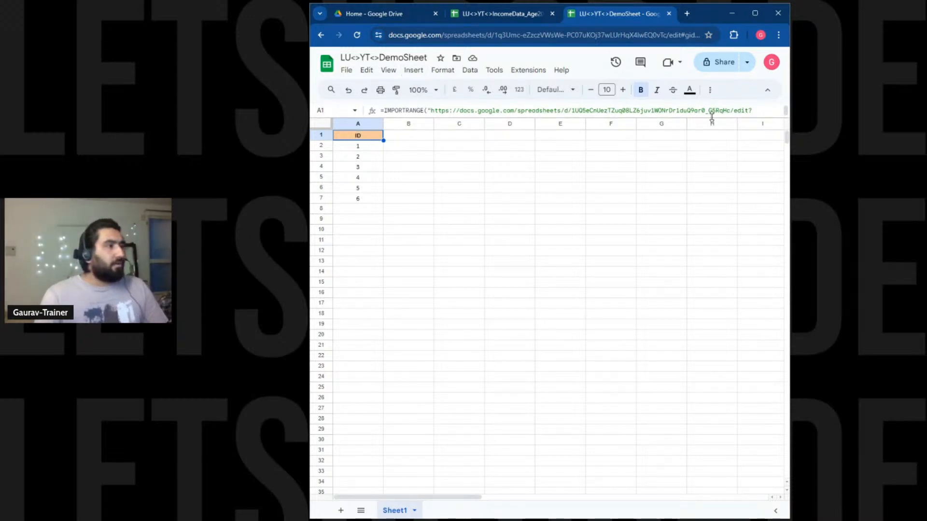
Change A1's IMPORTRANGE range to income!A:D to pull in four columns.
{"action": "double_click", "coordinate": [379, 140]}
{"action": "left_click", "coordinate": [421, 143]}
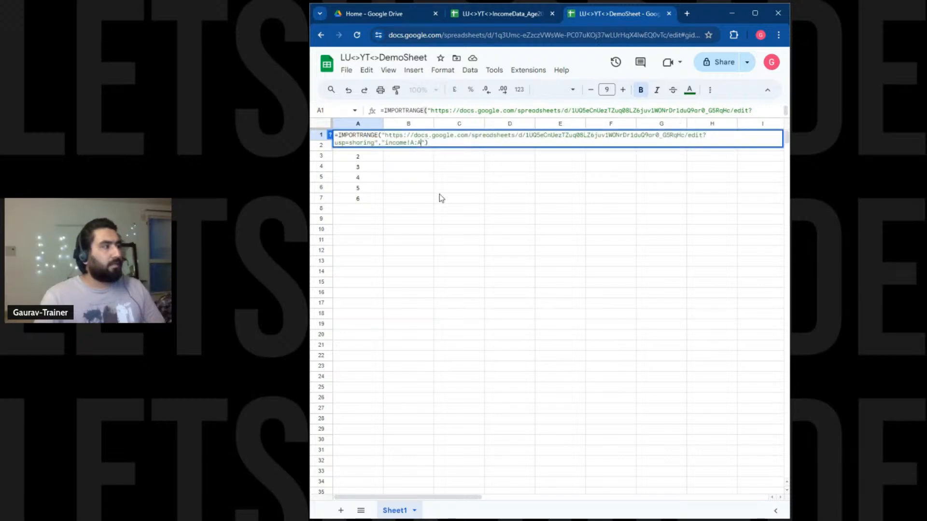
{"action": "key", "text": "BackSpace"}
{"action": "type", "text": "D"}
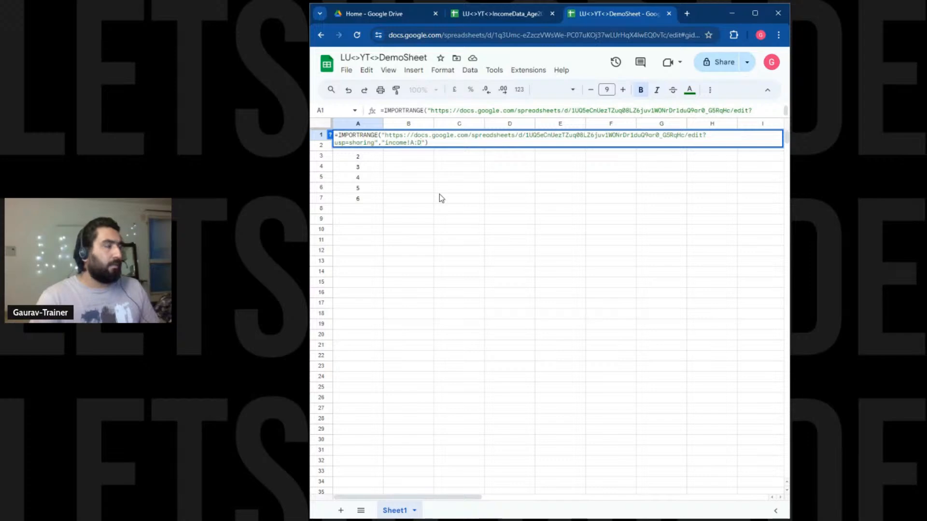
{"action": "key", "text": "Return"}
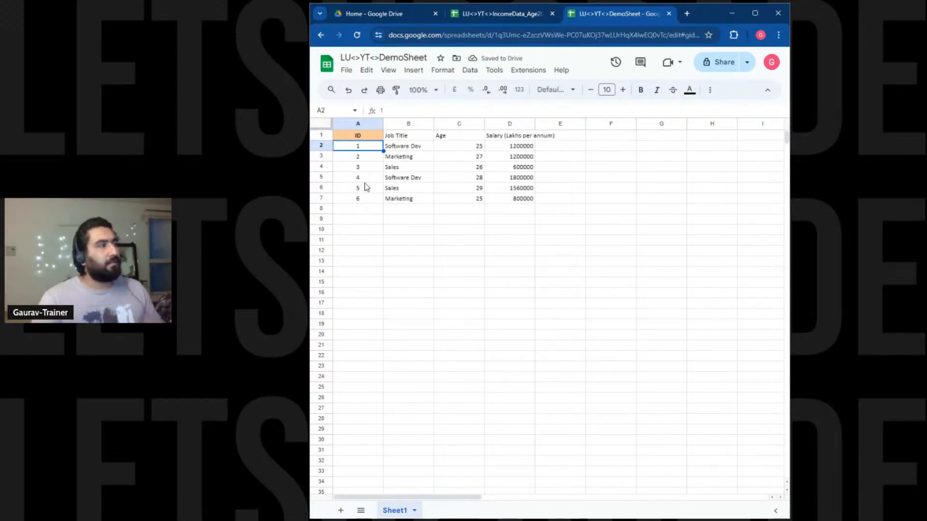
{"action": "double_click", "coordinate": [370, 138]}
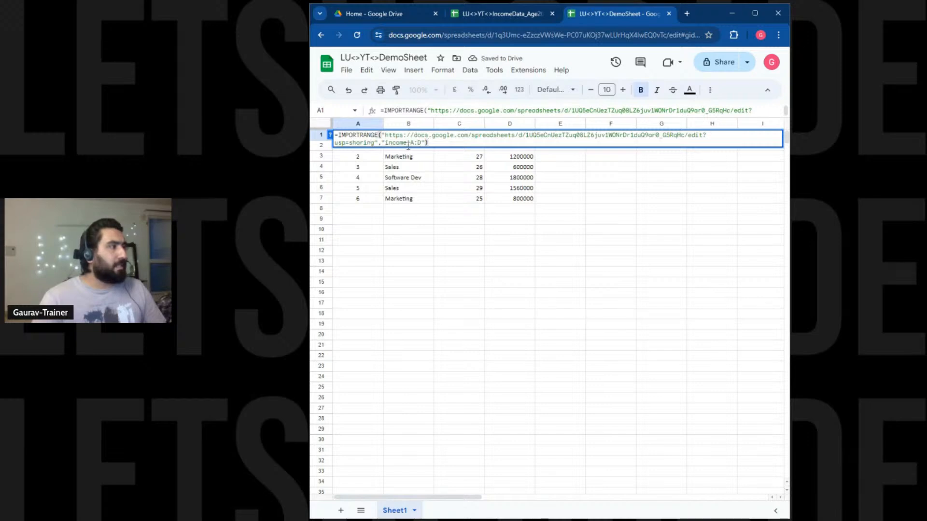
{"action": "left_click", "coordinate": [439, 188]}
Paint A1's header format onto B1:D1 and A2's centred format onto B2:D7, widening column D.
{"action": "left_click", "coordinate": [372, 136]}
{"action": "left_click", "coordinate": [395, 89]}
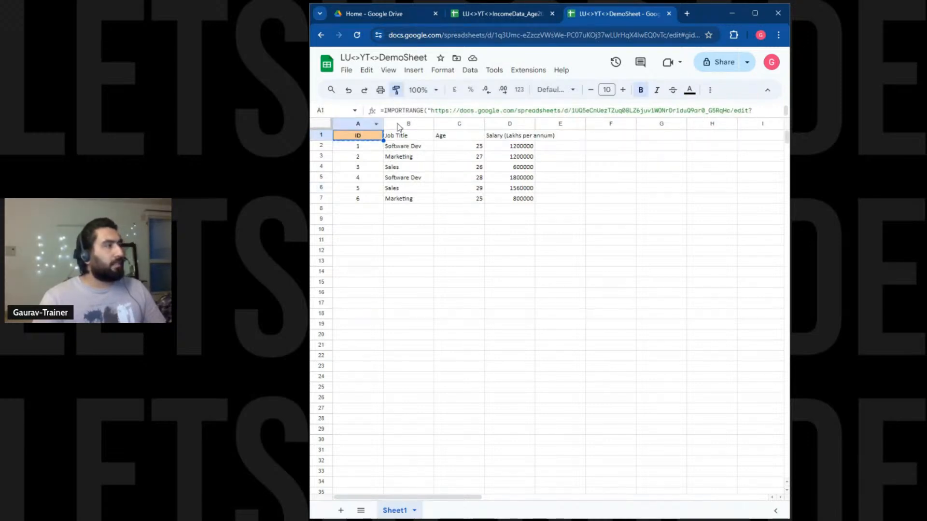
{"action": "mouse_move", "coordinate": [400, 136]}
{"action": "left_mouse_down"}
{"action": "mouse_move", "coordinate": [497, 139]}
{"action": "mouse_move", "coordinate": [563, 124]}
{"action": "left_mouse_up"}
{"action": "left_click", "coordinate": [548, 220]}
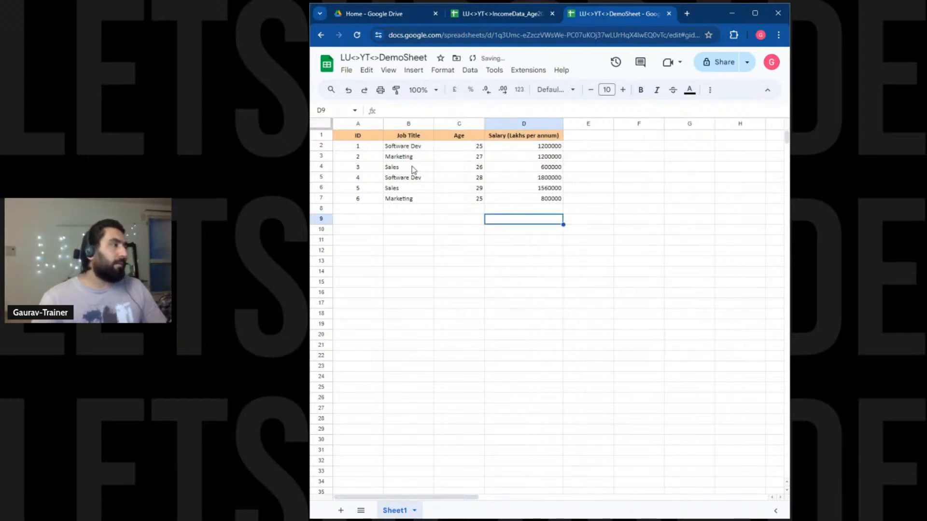
{"action": "left_click", "coordinate": [372, 147]}
{"action": "left_click", "coordinate": [397, 90]}
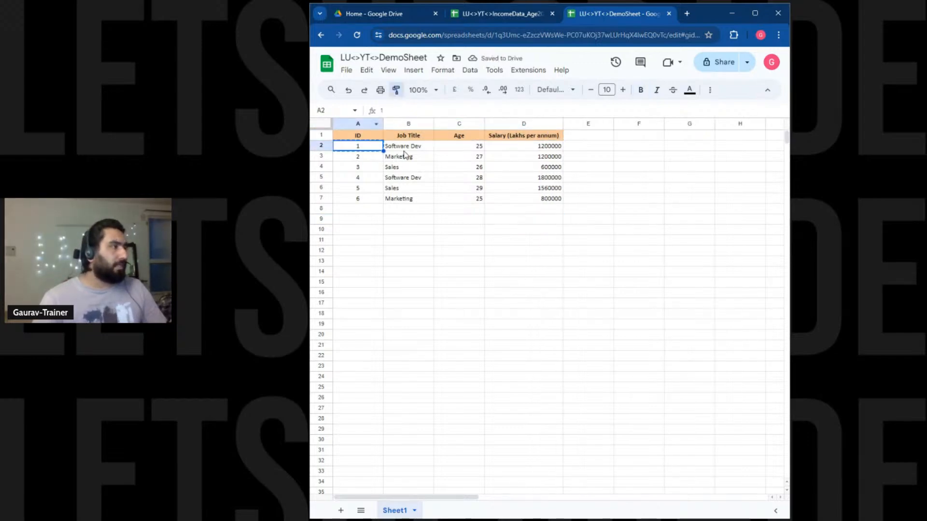
{"action": "left_click_drag", "start_coordinate": [405, 150], "coordinate": [525, 200]}
{"action": "left_click", "coordinate": [528, 306]}
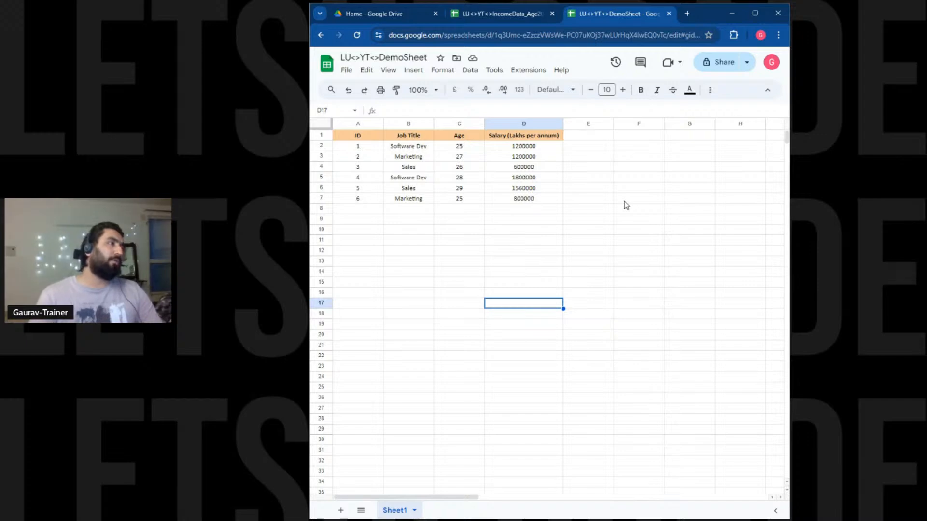
Search 'google form' in a new tab, go to Google Forms and start a blank form.
{"action": "left_click", "coordinate": [687, 14]}
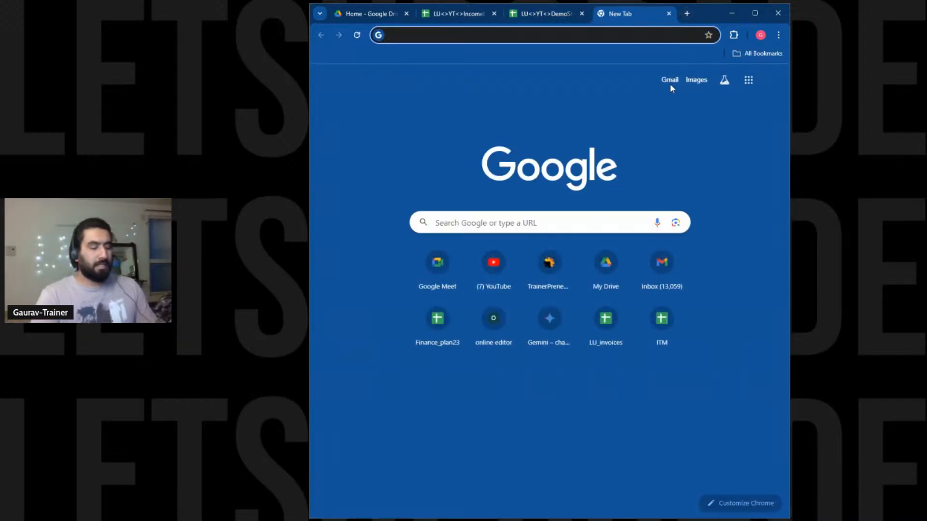
{"action": "type", "text": "google"}
{"action": "key", "text": "BackSpace"}
{"action": "key", "text": "BackSpace"}
{"action": "key", "text": "BackSpace"}
{"action": "key", "text": "BackSpace"}
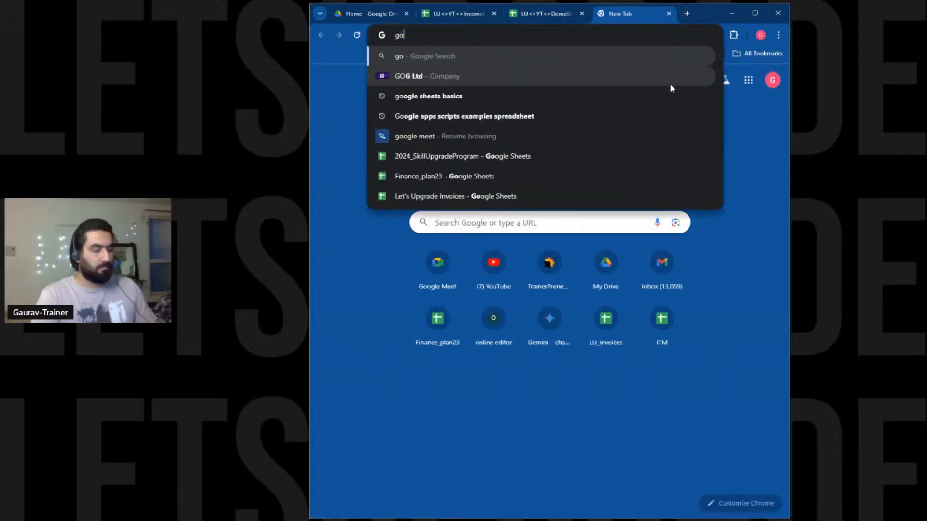
{"action": "type", "text": "ogle form"}
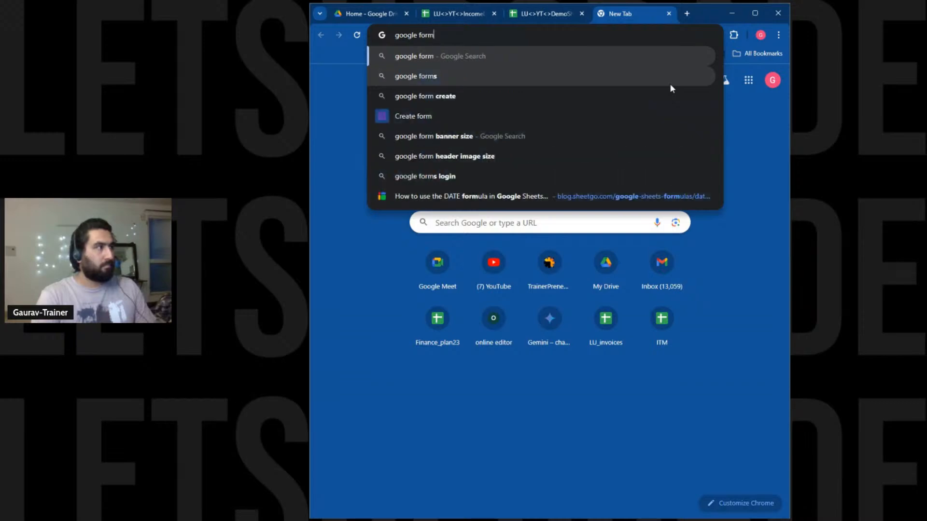
{"action": "key", "text": "Return"}
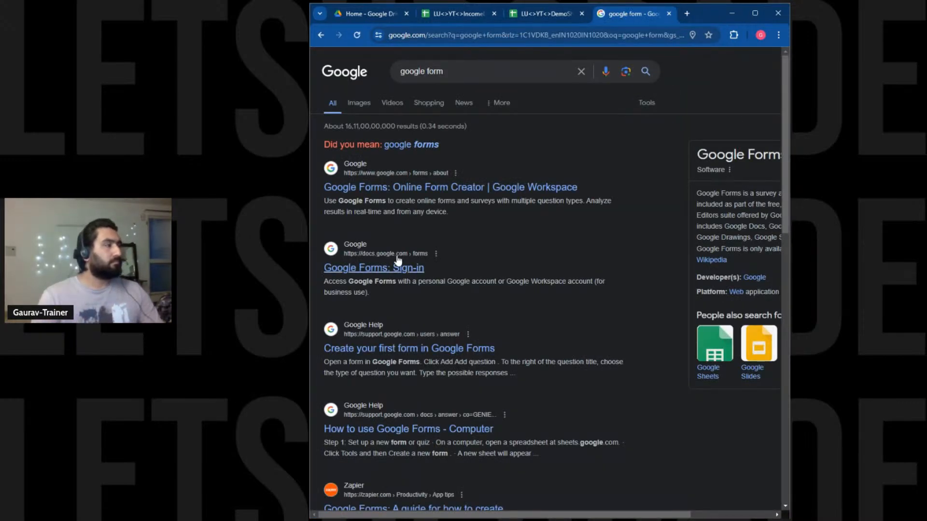
{"action": "left_click", "coordinate": [397, 261]}
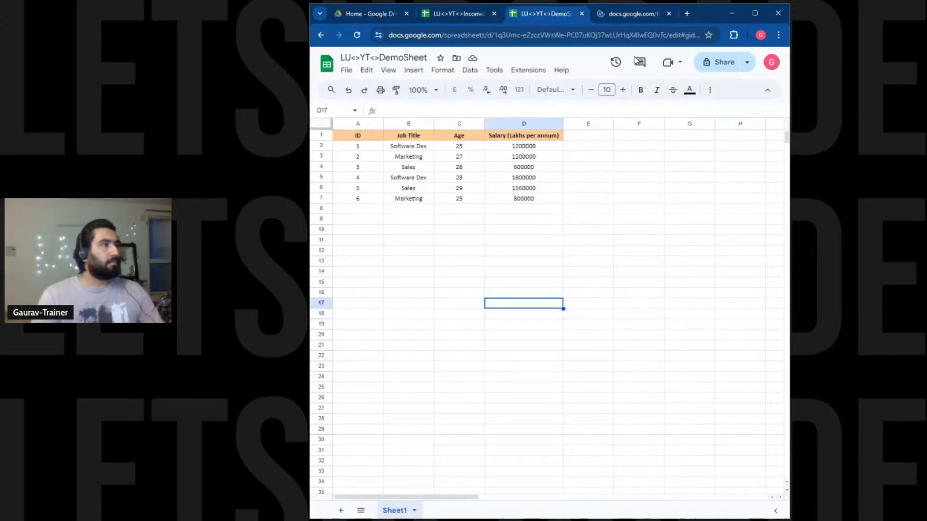
{"action": "left_click", "coordinate": [548, 14]}
{"action": "left_click", "coordinate": [627, 13]}
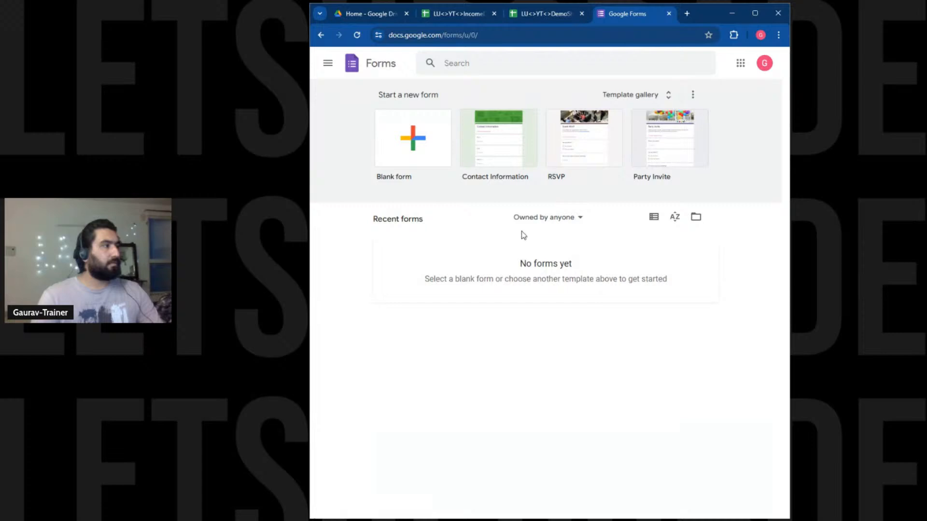
{"action": "left_click", "coordinate": [423, 161]}
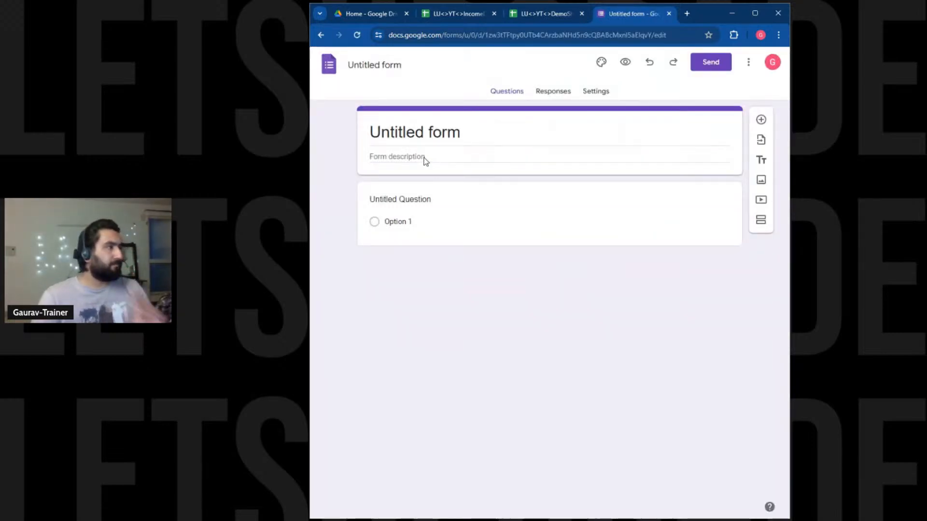
Title the form YOUTUBE_LIVE_2024_GS.
{"action": "left_click", "coordinate": [424, 137]}
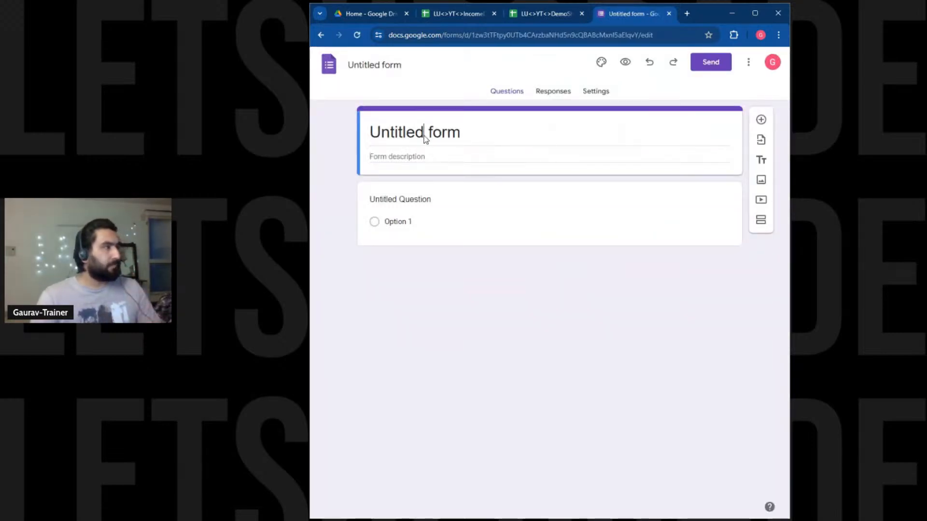
{"action": "type", "text": "YOUT"}
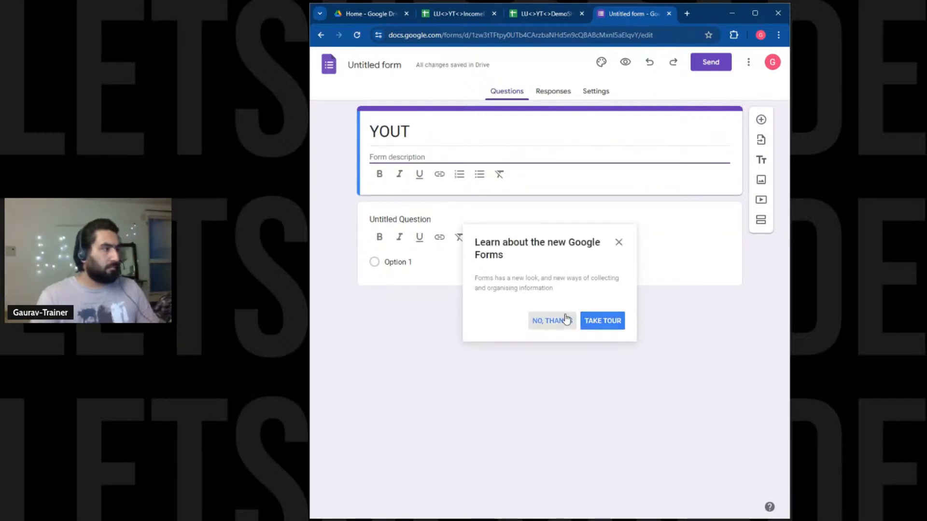
{"action": "left_click", "coordinate": [565, 320]}
{"action": "left_click", "coordinate": [452, 123]}
{"action": "type", "text": "UBRE"}
{"action": "key", "text": "BackSpace"}
{"action": "key", "text": "BackSpace"}
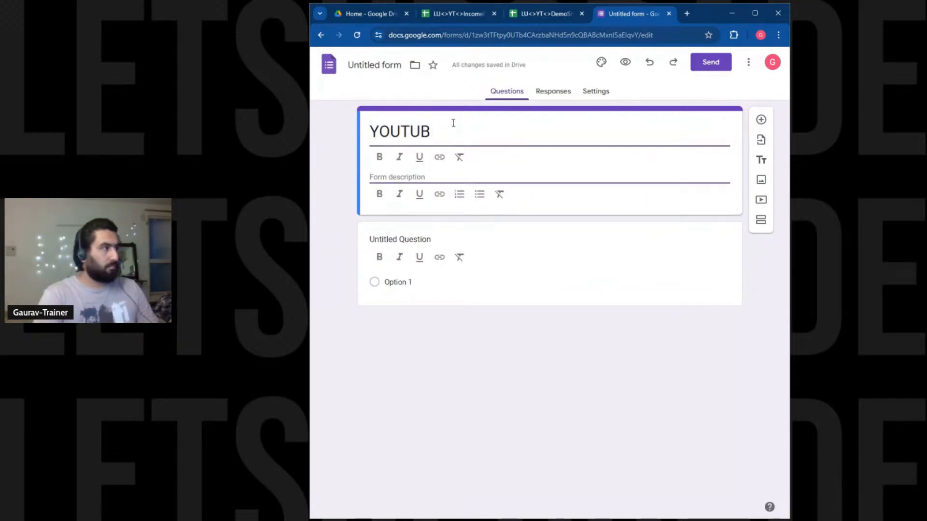
{"action": "type", "text": "E_LIOVE"}
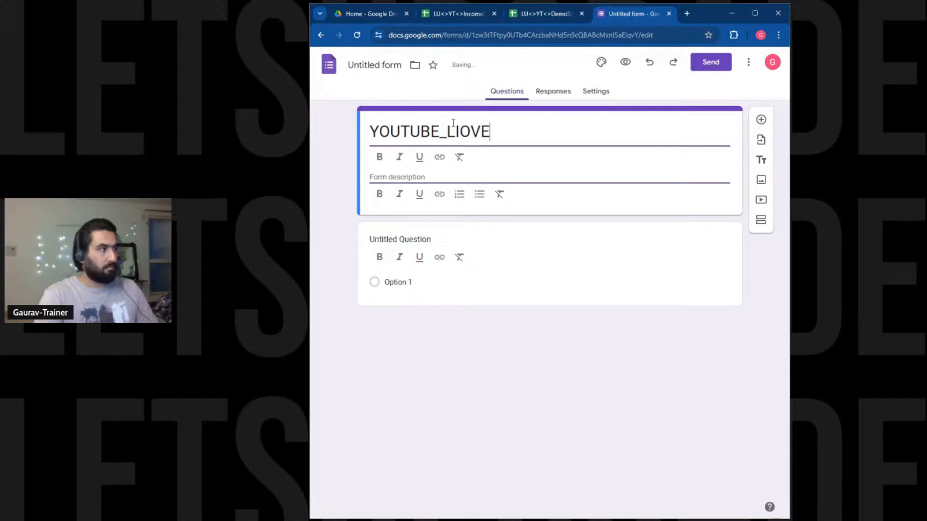
{"action": "key", "text": "BackSpace"}
{"action": "key", "text": "BackSpace"}
{"action": "key", "text": "BackSpace"}
{"action": "type", "text": "VE_"}
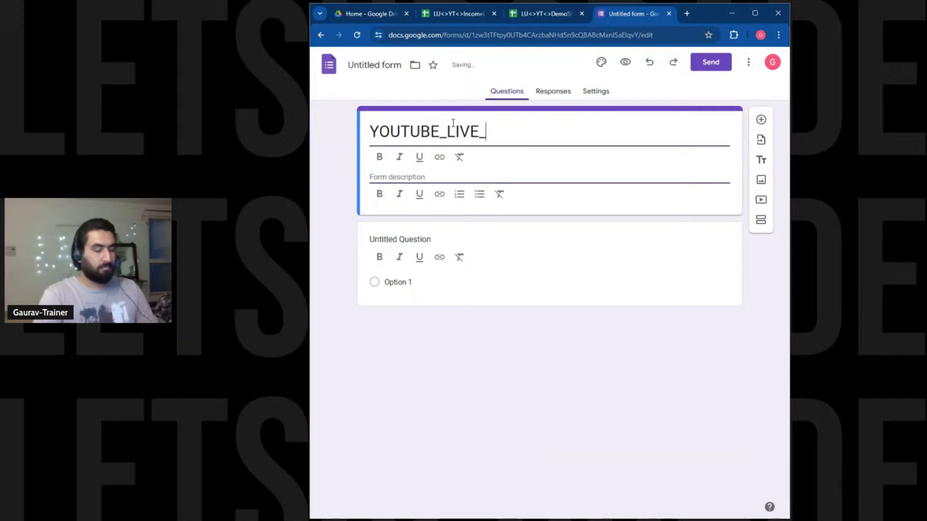
{"action": "type", "text": "2024"}
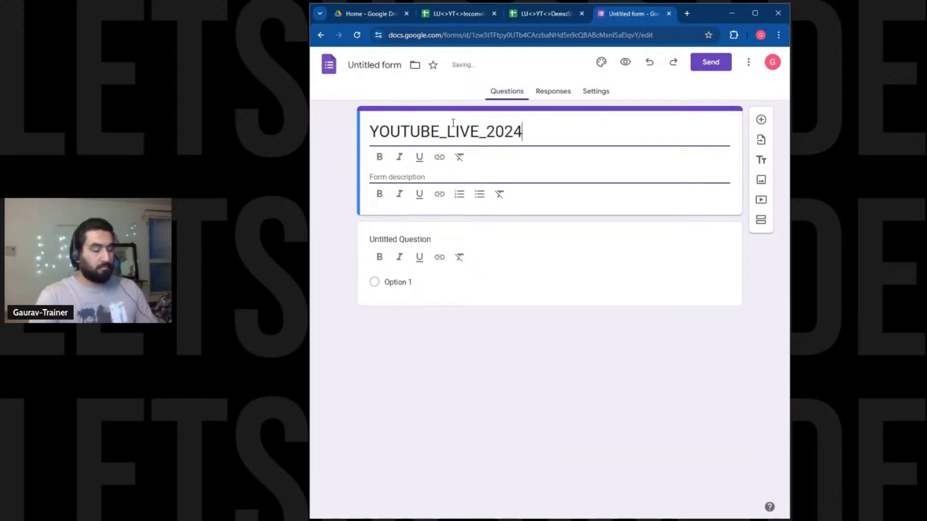
{"action": "type", "text": "_GS"}
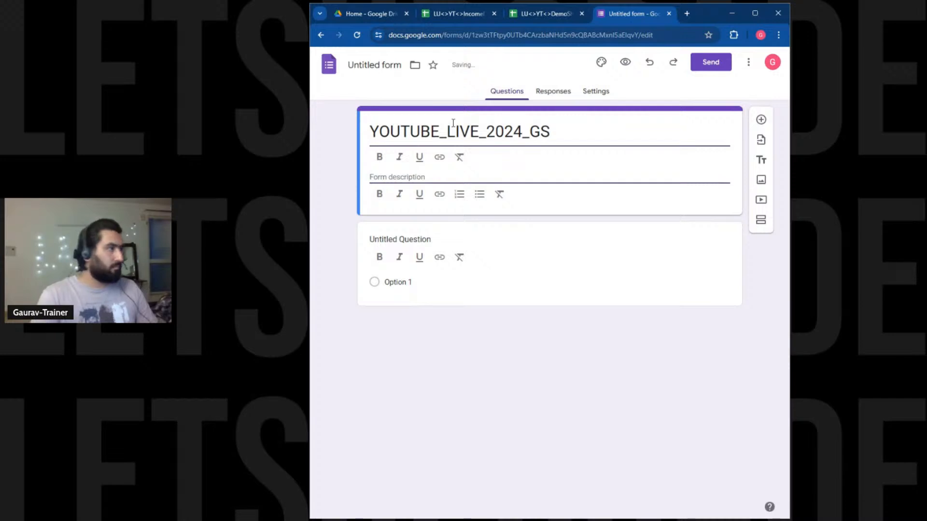
Describe it as a survey form to rate the Google sheet for the 2024 April Live classes.
{"action": "left_click", "coordinate": [432, 176]}
{"action": "type", "text": "T"}
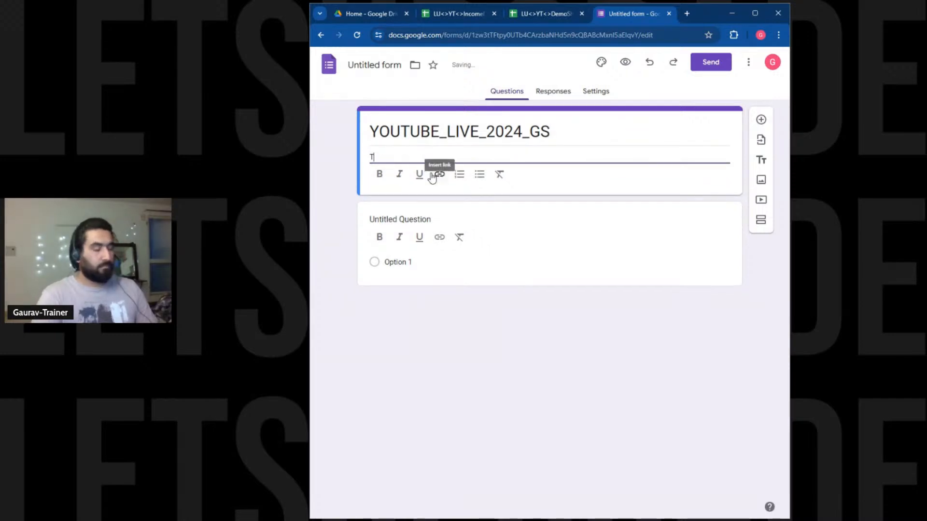
{"action": "type", "text": "hius i"}
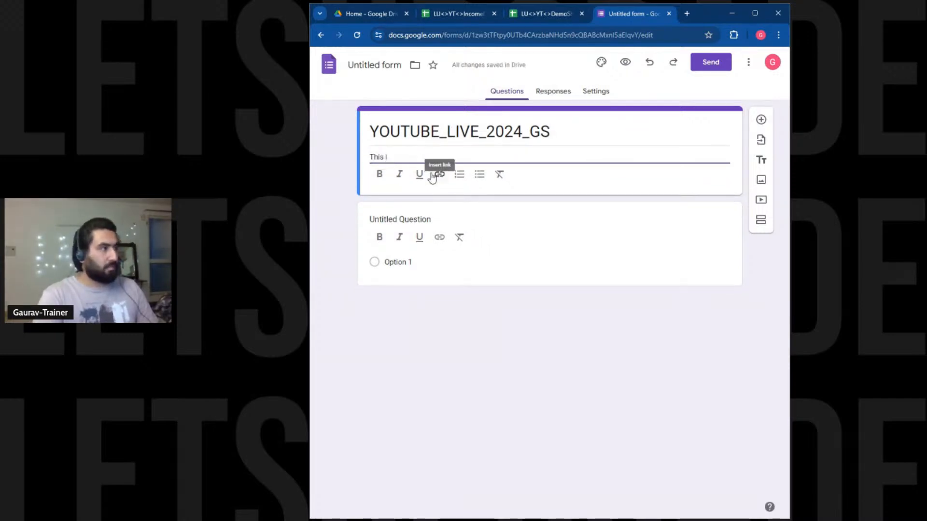
{"action": "type", "text": "s a survey form"}
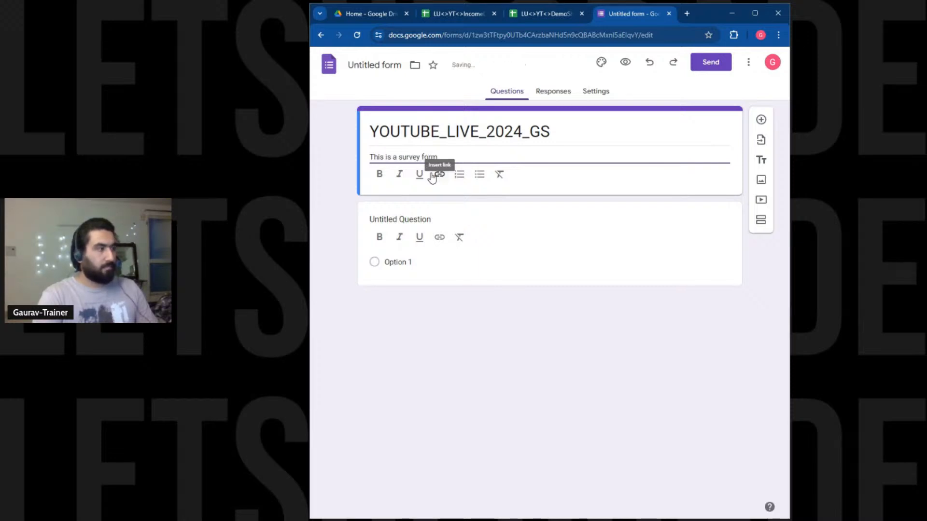
{"action": "type", "text": " to"}
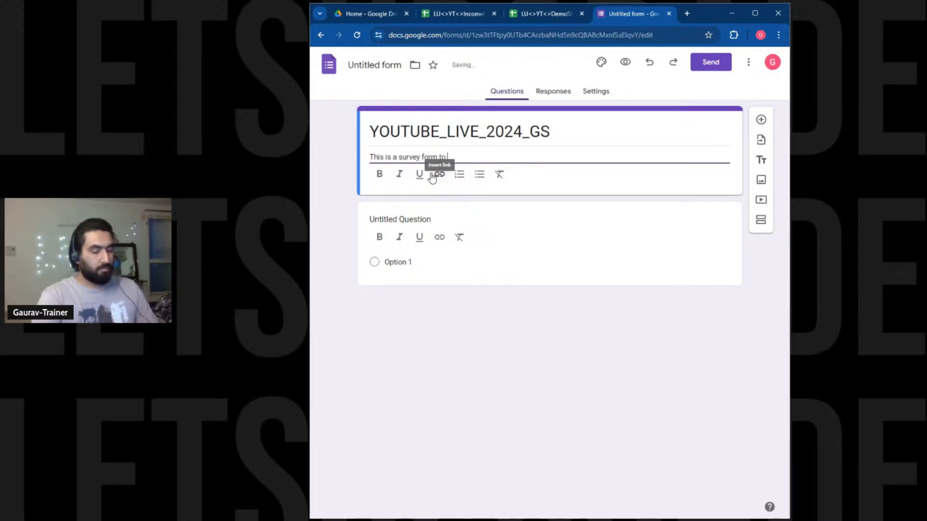
{"action": "key", "text": "BackSpace"}
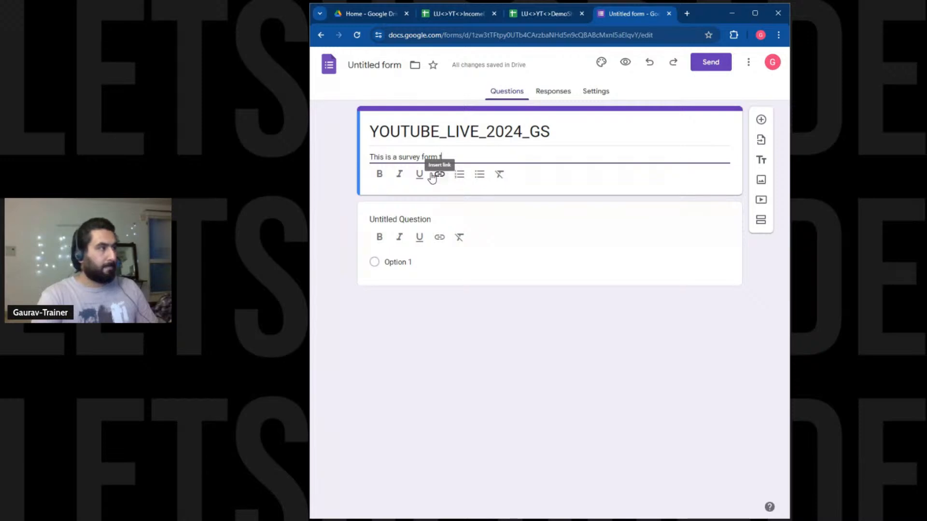
{"action": "type", "text": "rate"}
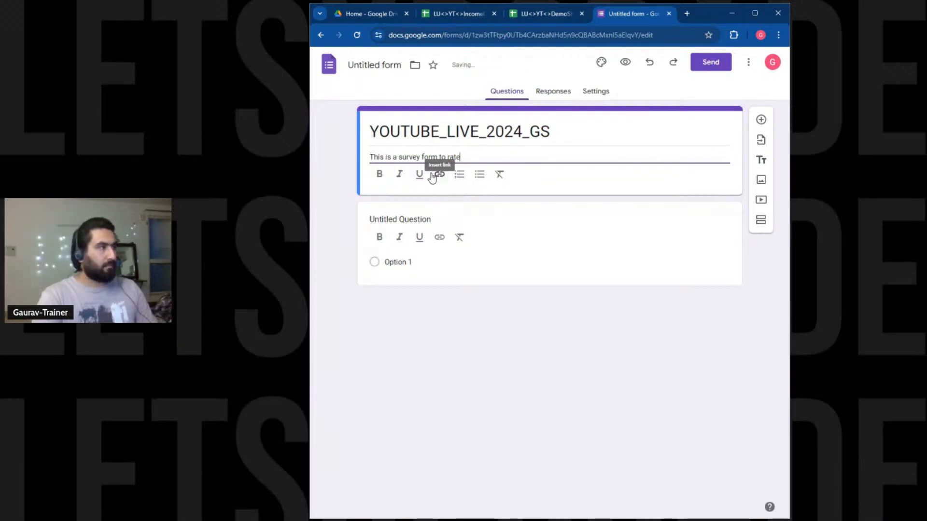
{"action": "type", "text": " the Google sh"}
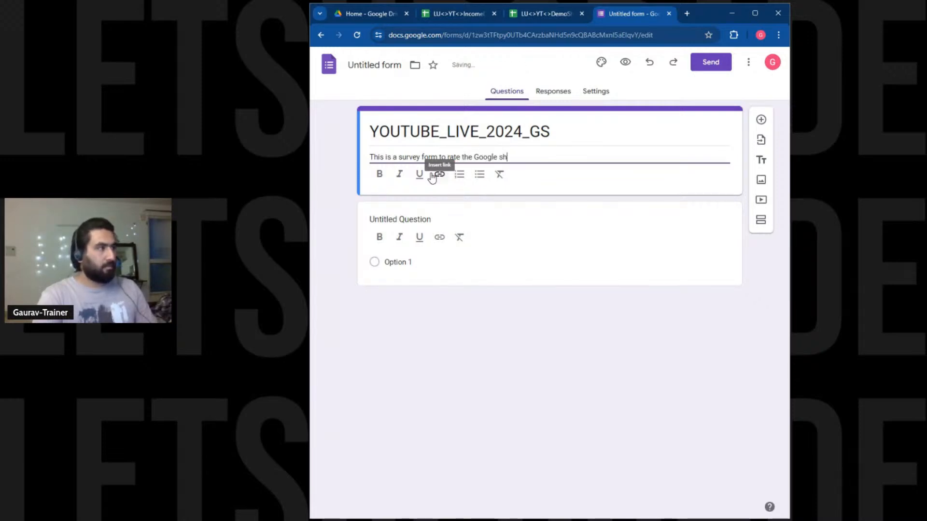
{"action": "type", "text": "eet 2025"}
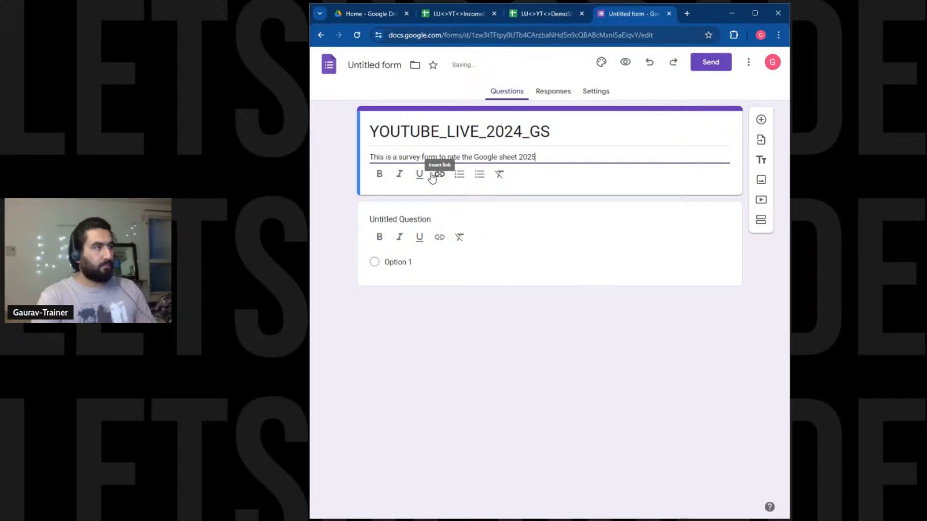
{"action": "key", "text": "BackSpace"}
{"action": "type", "text": "4"}
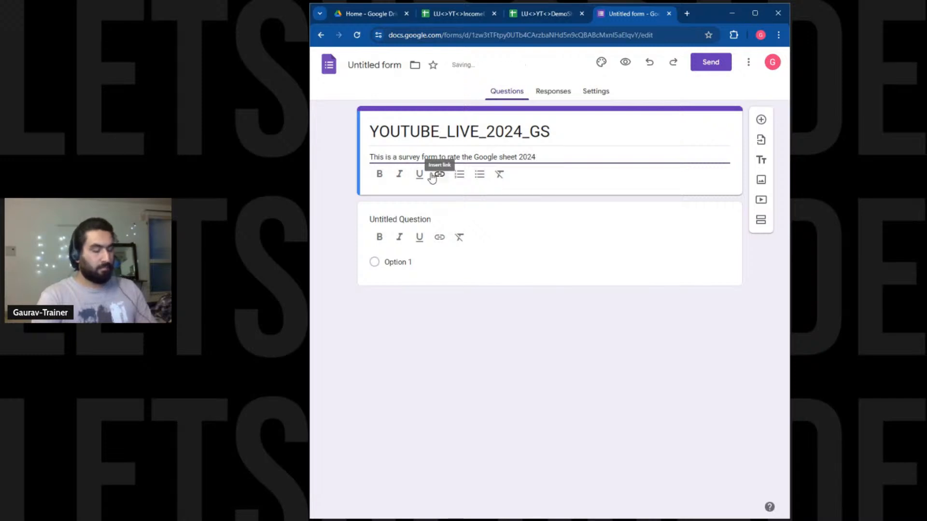
{"action": "type", "text": " Aug"}
{"action": "key", "text": "BackSpace"}
{"action": "key", "text": "BackSpace"}
{"action": "type", "text": "pri"}
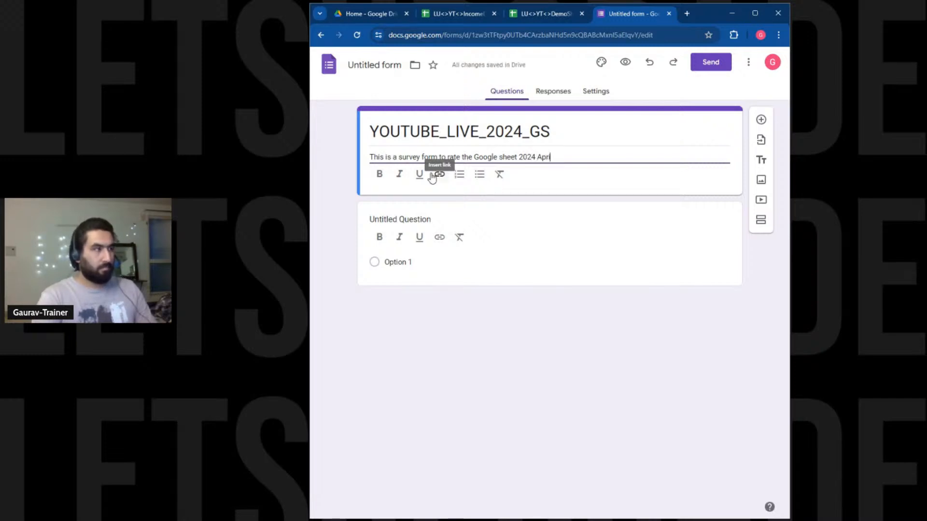
{"action": "type", "text": "l Live cl"}
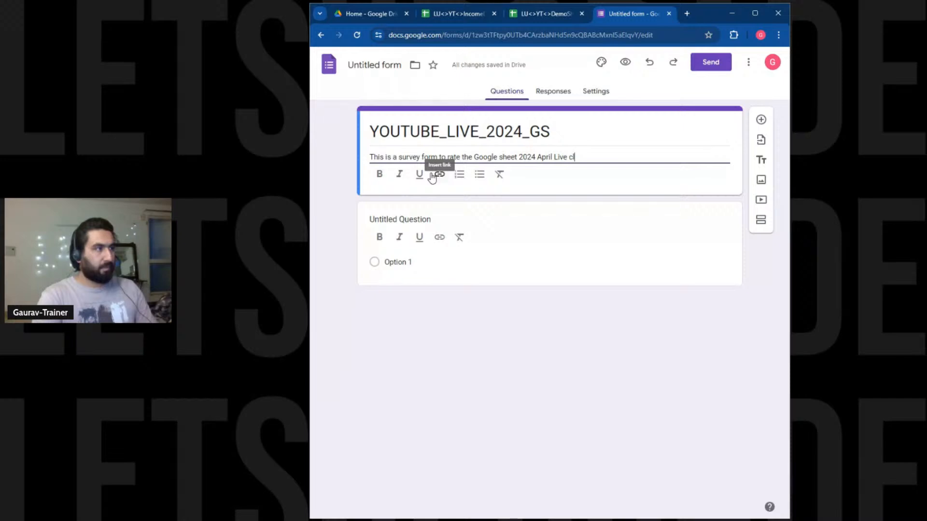
{"action": "type", "text": "asseds"}
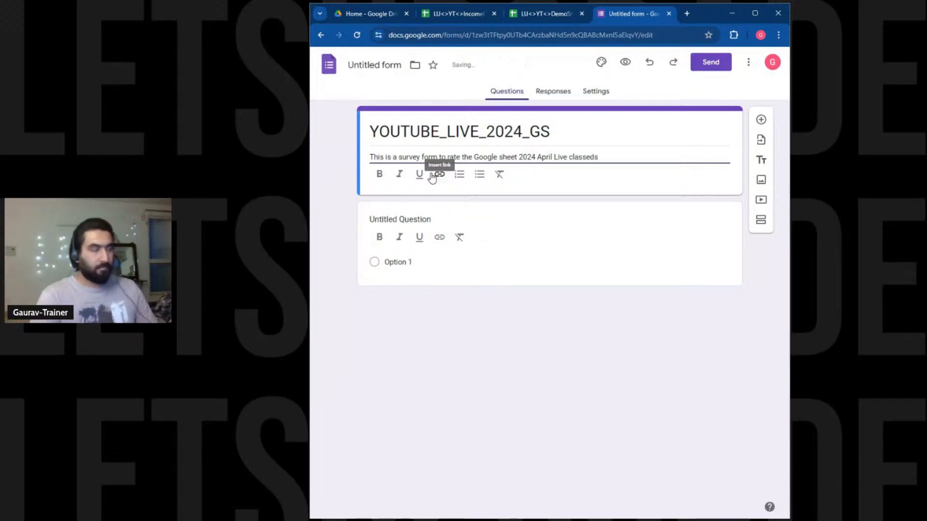
Rename the first question to Rating.
{"action": "left_click", "coordinate": [433, 217]}
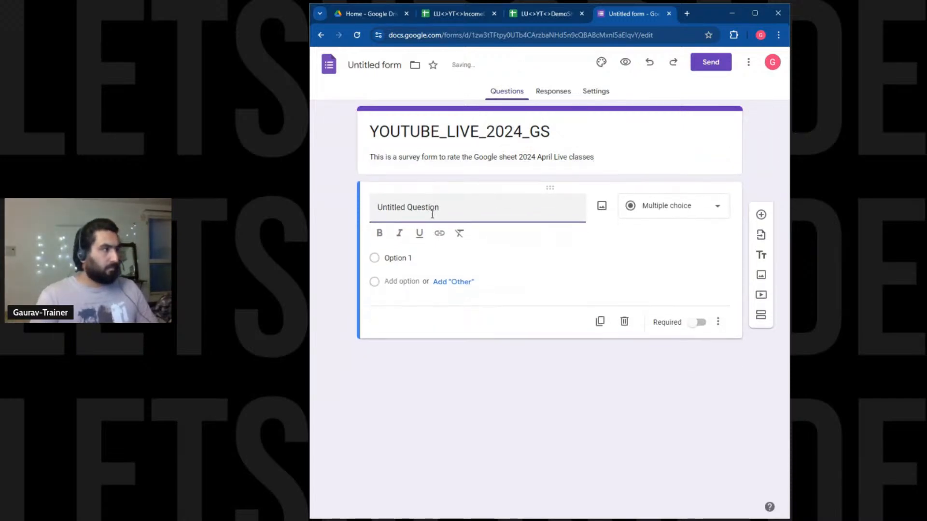
{"action": "type", "text": "Rate"}
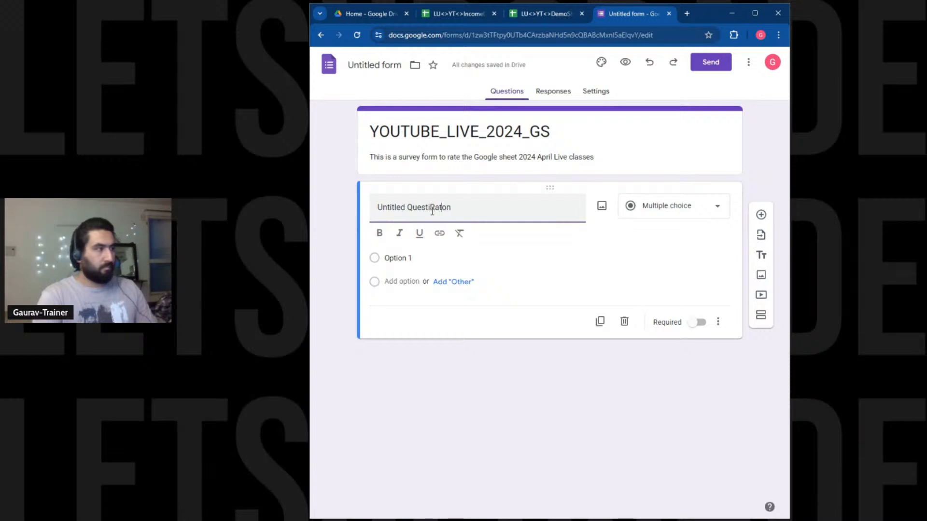
{"action": "key", "text": "ctrl+a"}
{"action": "type", "text": "Rate the"}
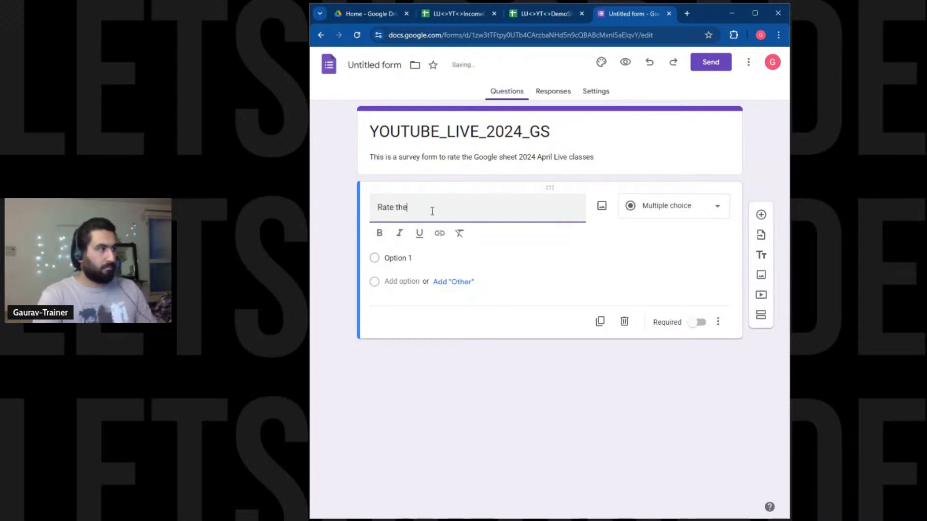
{"action": "key", "text": "BackSpace"}
{"action": "key", "text": "BackSpace"}
{"action": "key", "text": "BackSpace"}
{"action": "key", "text": "BackSpace"}
{"action": "key", "text": "BackSpace"}
{"action": "key", "text": "BackSpace"}
{"action": "key", "text": "BackSpace"}
{"action": "key", "text": "BackSpace"}
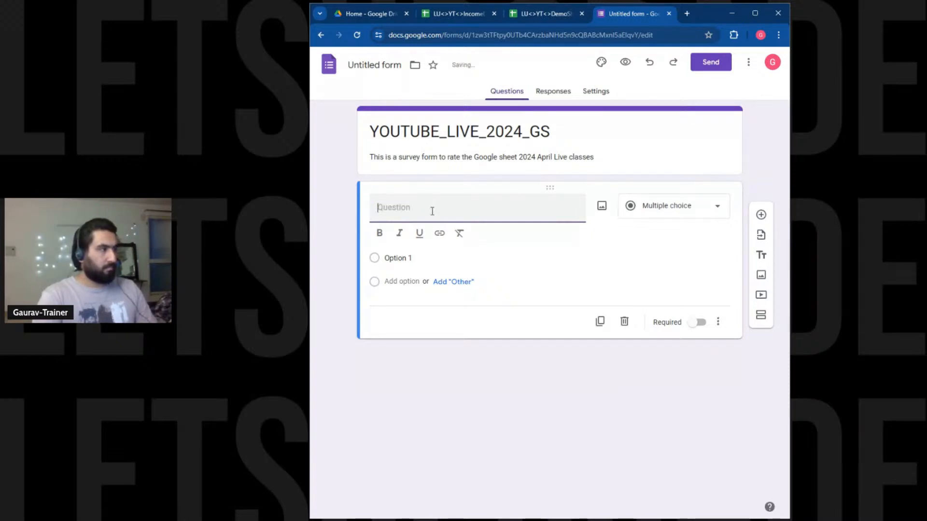
{"action": "type", "text": "T"}
{"action": "key", "text": "BackSpace"}
{"action": "type", "text": "Rating"}
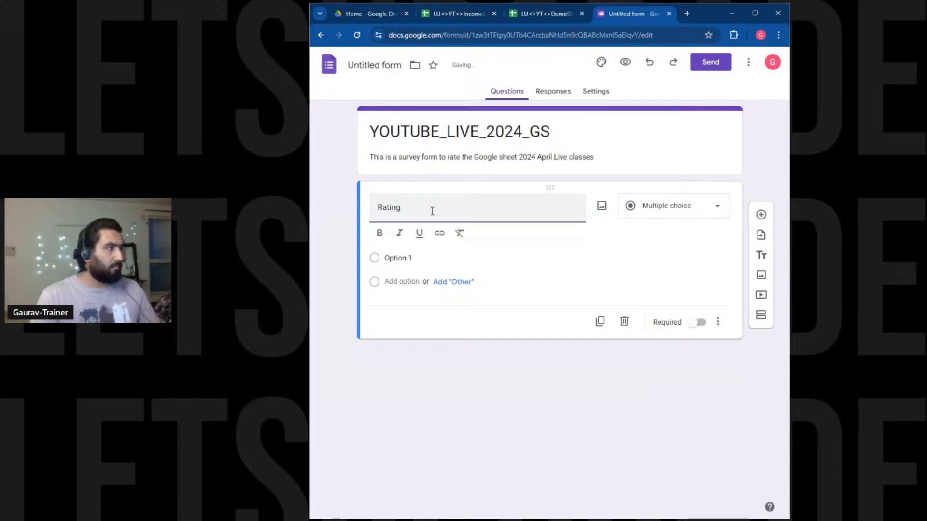
Give Rating answer choices 1 to 5 plus Other, make it required, and open Send.
{"action": "left_click", "coordinate": [401, 265]}
{"action": "type", "text": "1"}
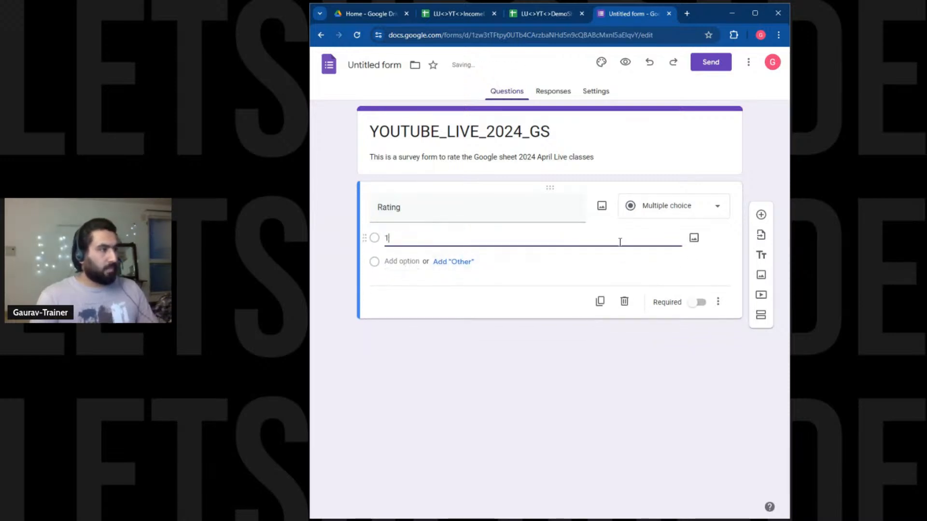
{"action": "left_click", "coordinate": [450, 282]}
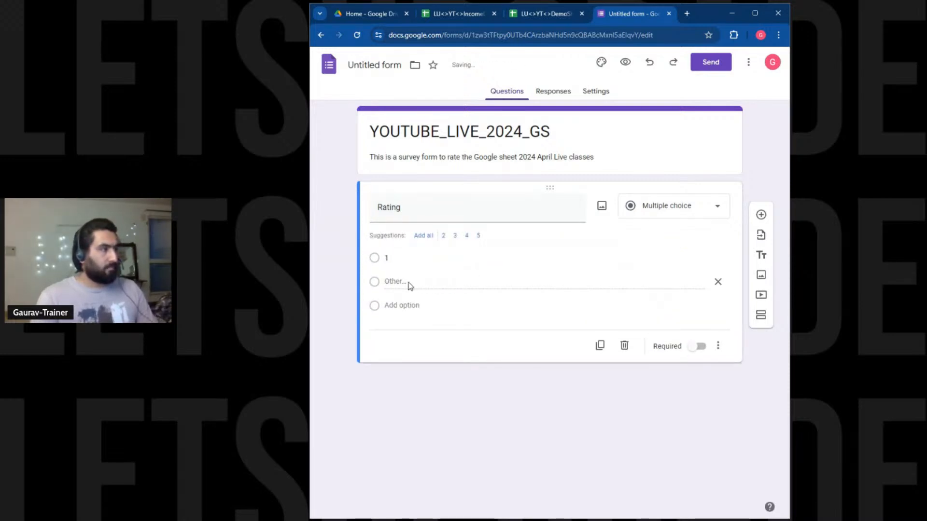
{"action": "left_click", "coordinate": [401, 305]}
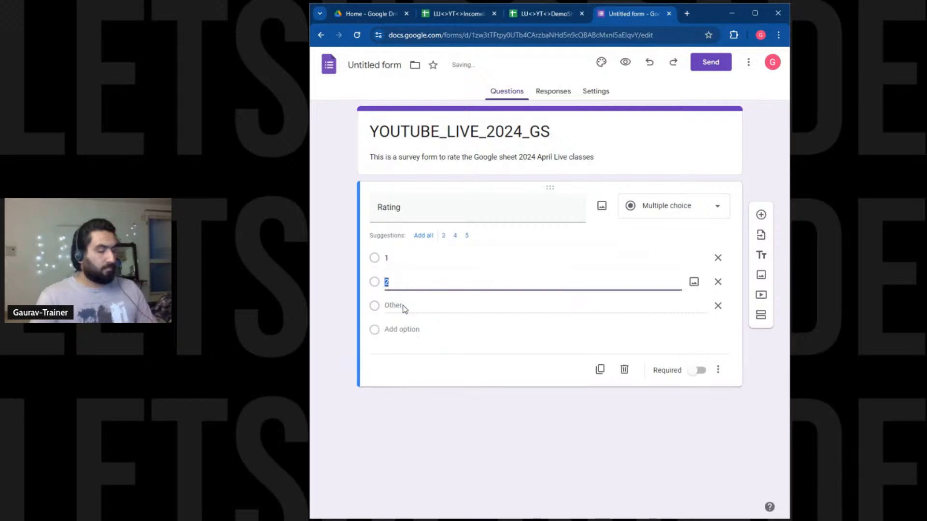
{"action": "left_click", "coordinate": [401, 328]}
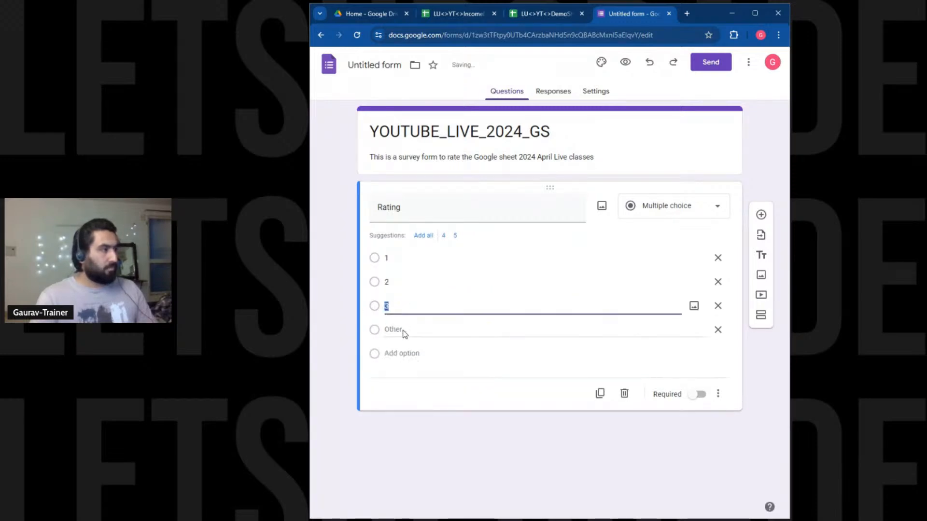
{"action": "left_click", "coordinate": [407, 353]}
{"action": "left_click", "coordinate": [409, 363]}
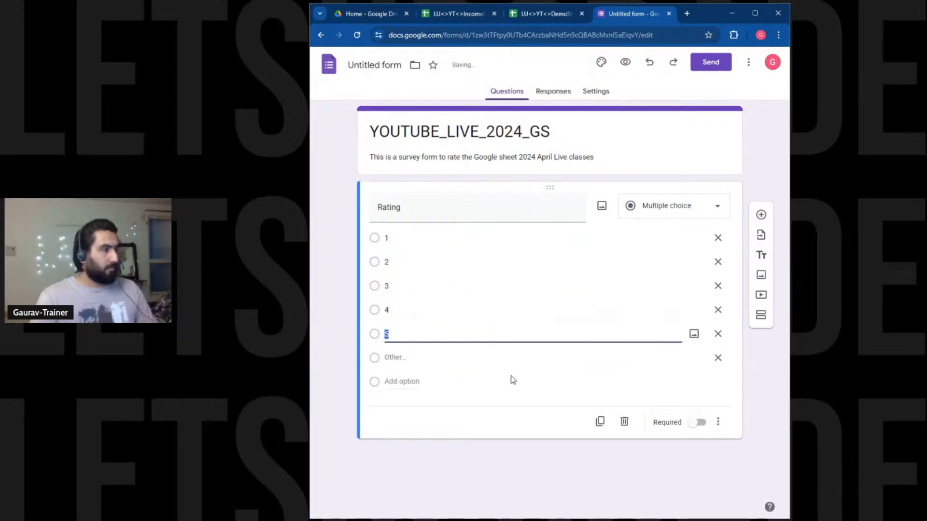
{"action": "left_click", "coordinate": [697, 425]}
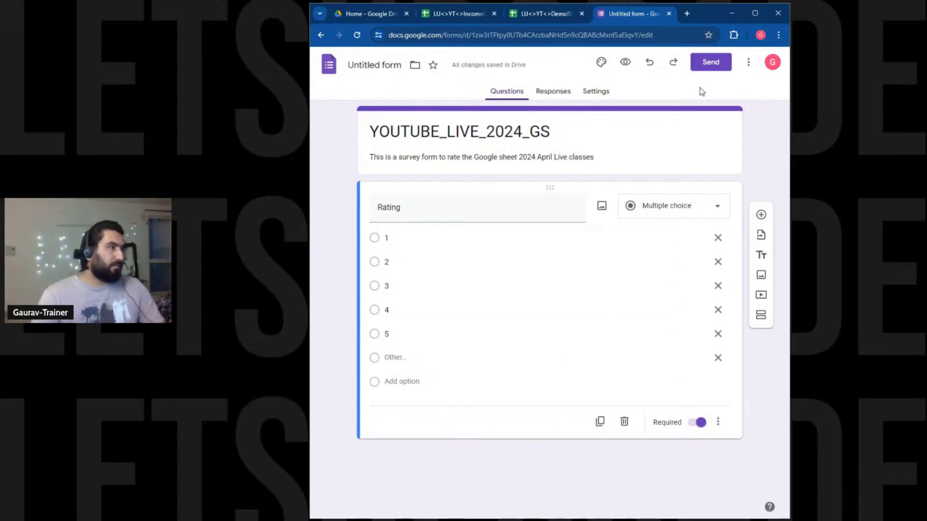
{"action": "left_click", "coordinate": [710, 63]}
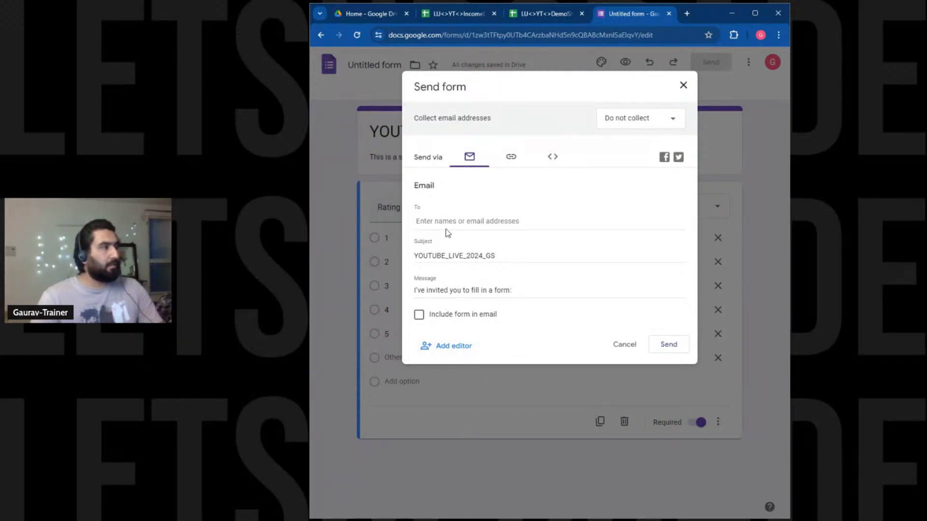
Copy the form's shortened share link, then close the Send form window.
{"action": "left_click", "coordinate": [510, 163]}
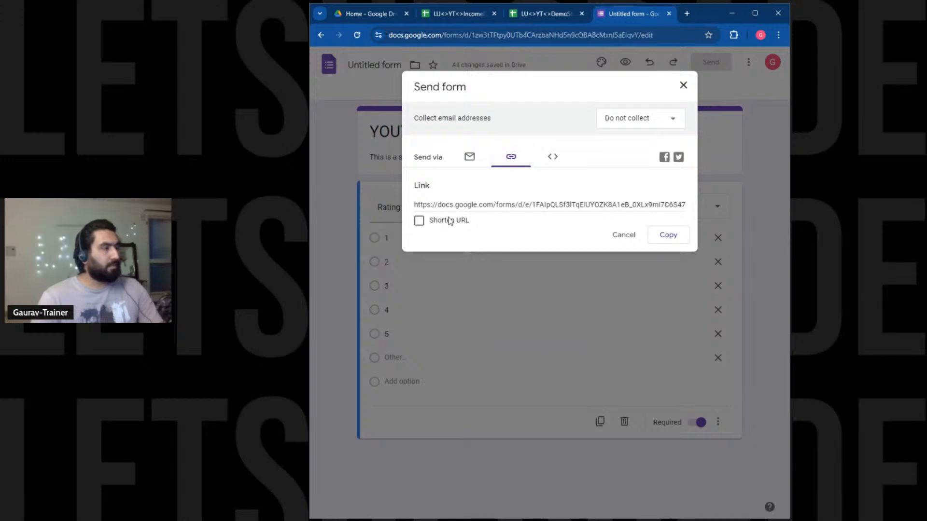
{"action": "left_click", "coordinate": [439, 221]}
{"action": "left_click", "coordinate": [670, 238]}
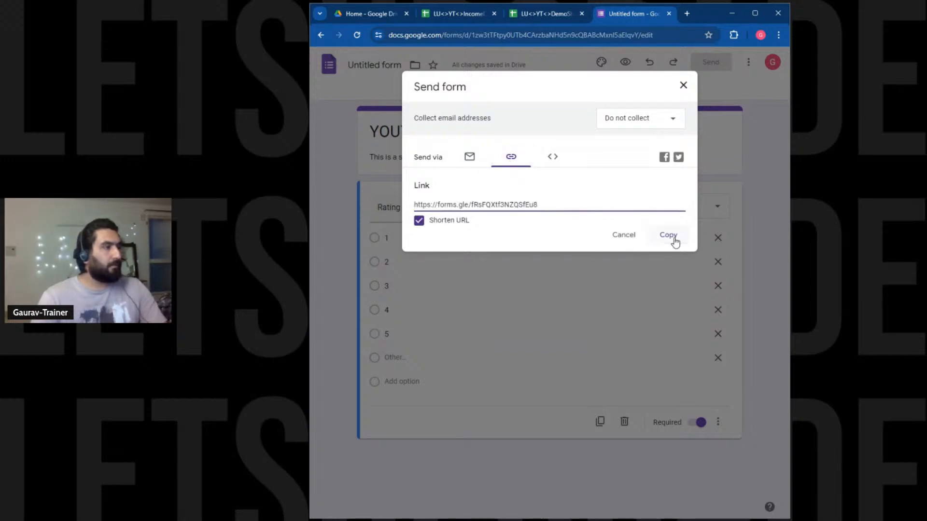
{"action": "left_click", "coordinate": [684, 90]}
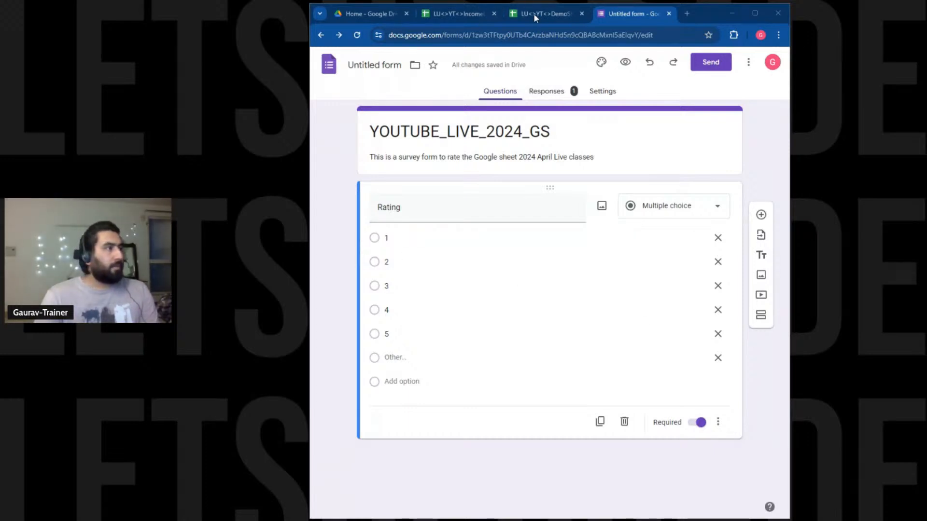
View the Responses summary showing 3 answers to Rating in a pie chart.
{"action": "left_click", "coordinate": [558, 90]}
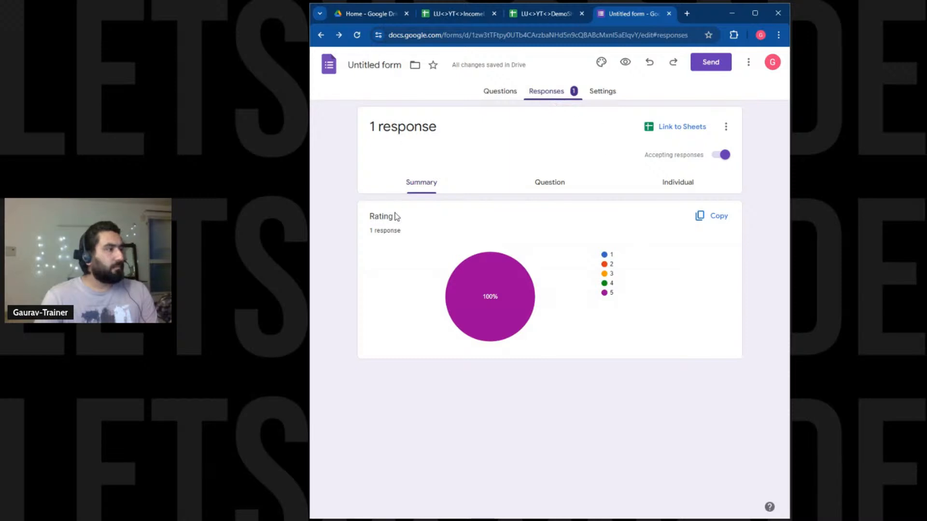
{"action": "mouse_move", "coordinate": [484, 320]}
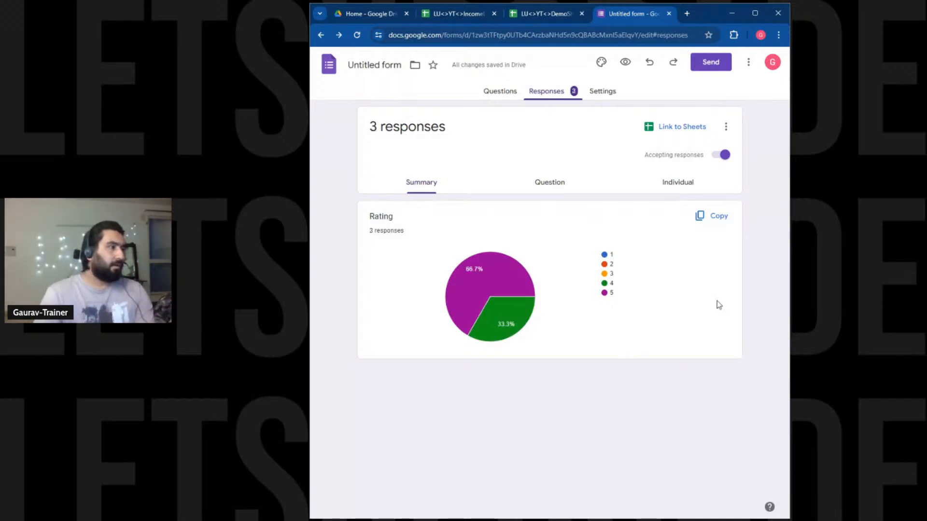
Close the IncomeData and DemoSheet spreadsheet tabs.
{"action": "left_click", "coordinate": [536, 13]}
{"action": "left_click", "coordinate": [483, 239]}
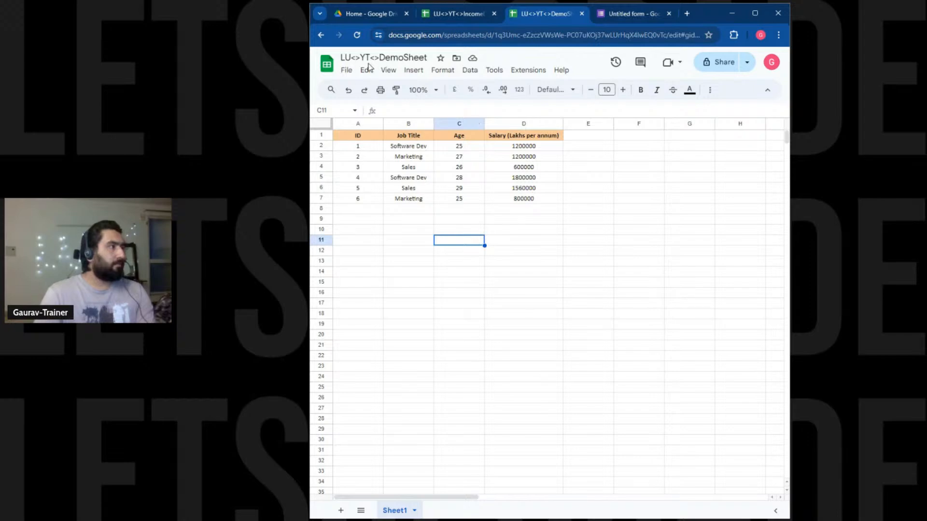
{"action": "left_click", "coordinate": [440, 14]}
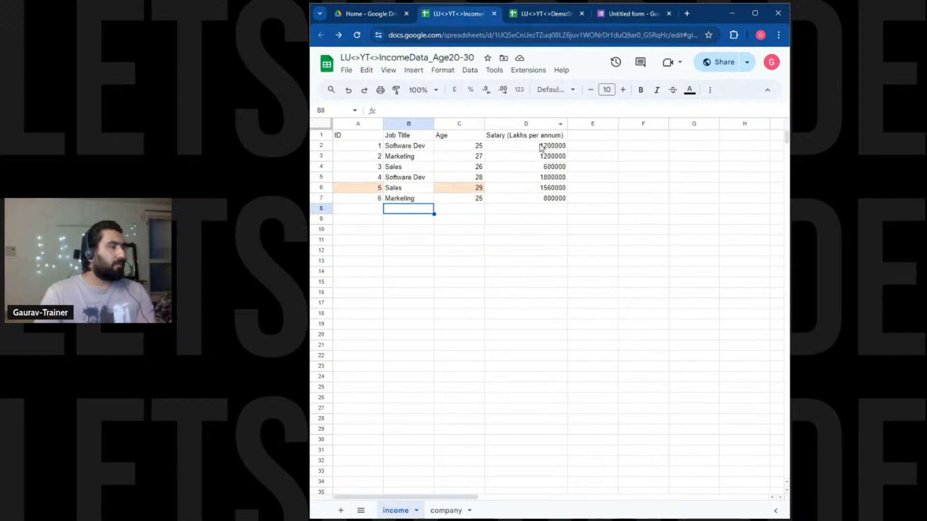
{"action": "left_click", "coordinate": [494, 14]}
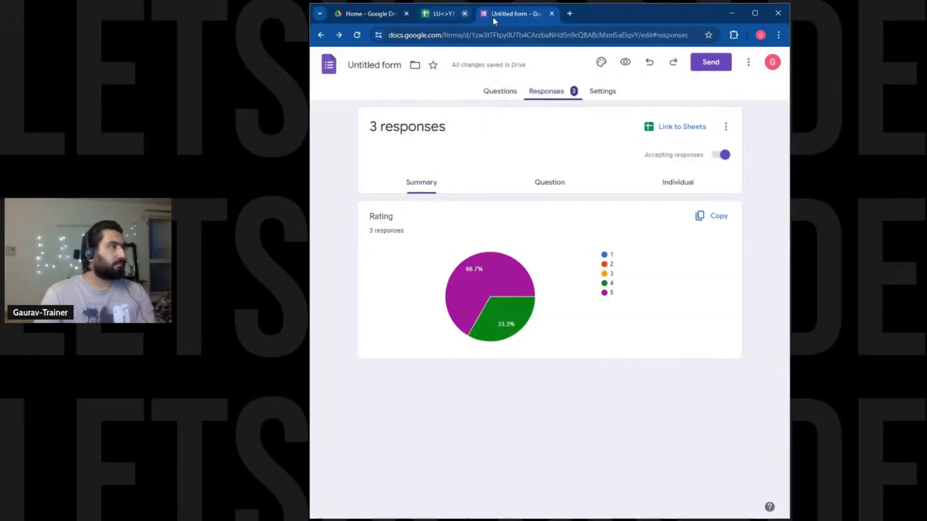
{"action": "left_click", "coordinate": [493, 14]}
Create a new blank Google Sheets spreadsheet from Google Drive.
{"action": "left_click", "coordinate": [383, 16]}
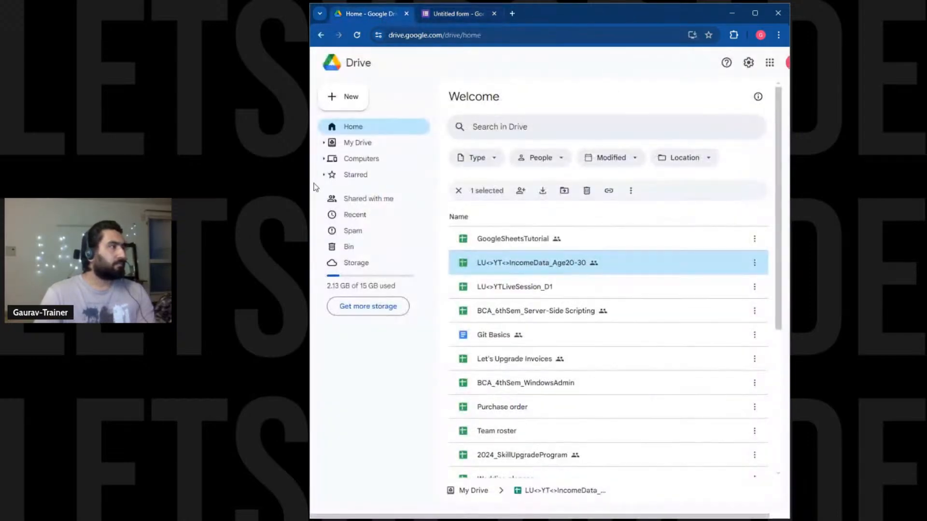
{"action": "left_click", "coordinate": [350, 96]}
{"action": "left_click", "coordinate": [399, 173]}
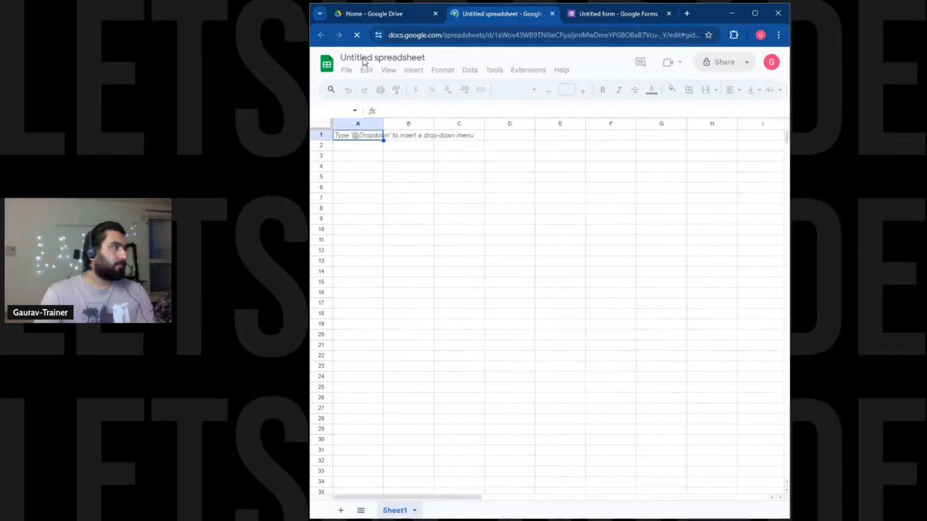
Name the untitled spreadsheet YTliveResponses and switch back to the survey form tab.
{"action": "left_click", "coordinate": [365, 57]}
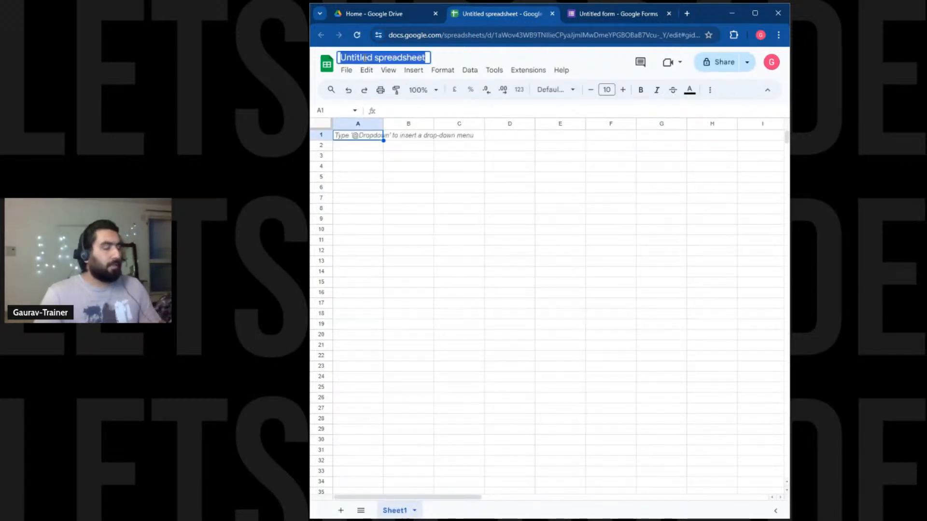
{"action": "type", "text": "YT"}
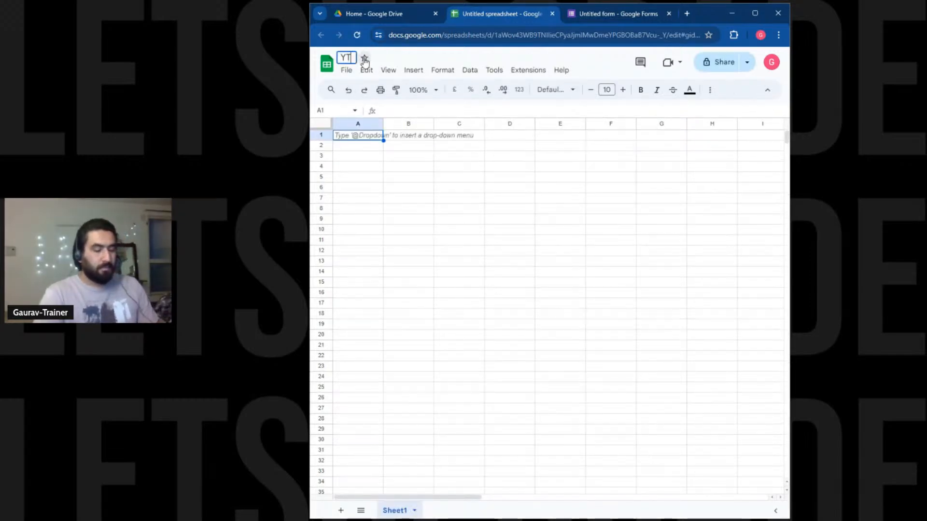
{"action": "type", "text": "liveR"}
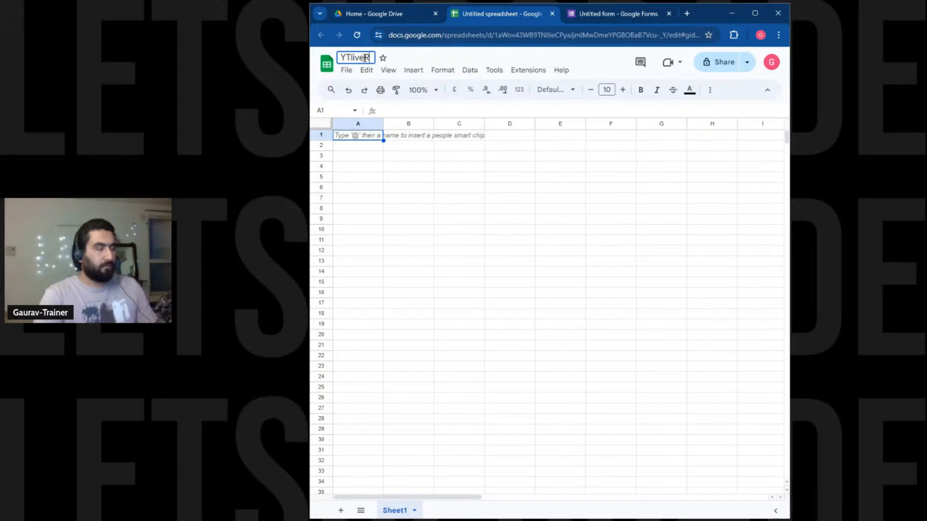
{"action": "type", "text": "esponses"}
{"action": "key", "text": "Return"}
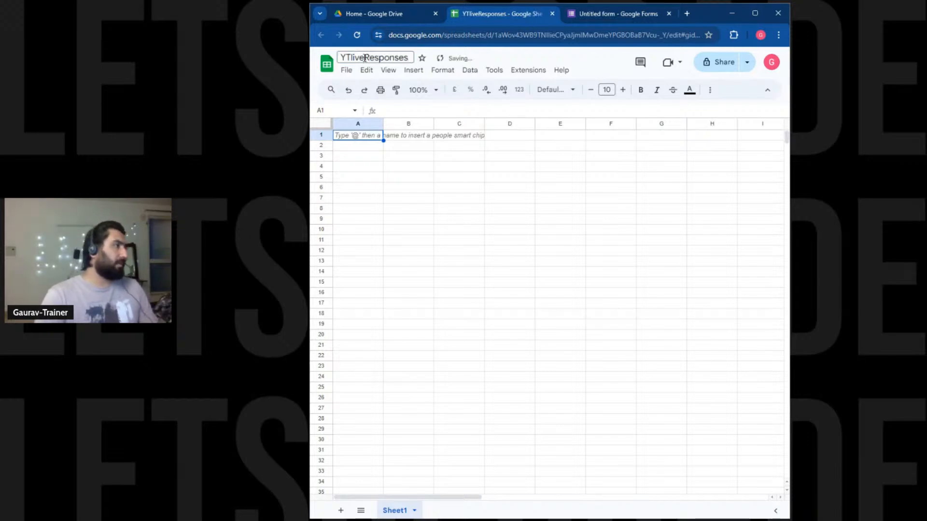
{"action": "left_click", "coordinate": [533, 200]}
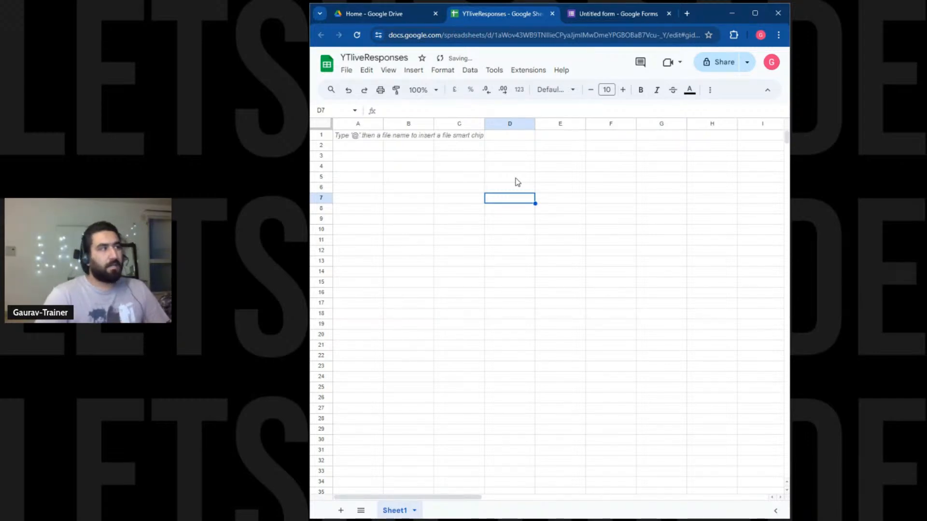
{"action": "left_click", "coordinate": [617, 15]}
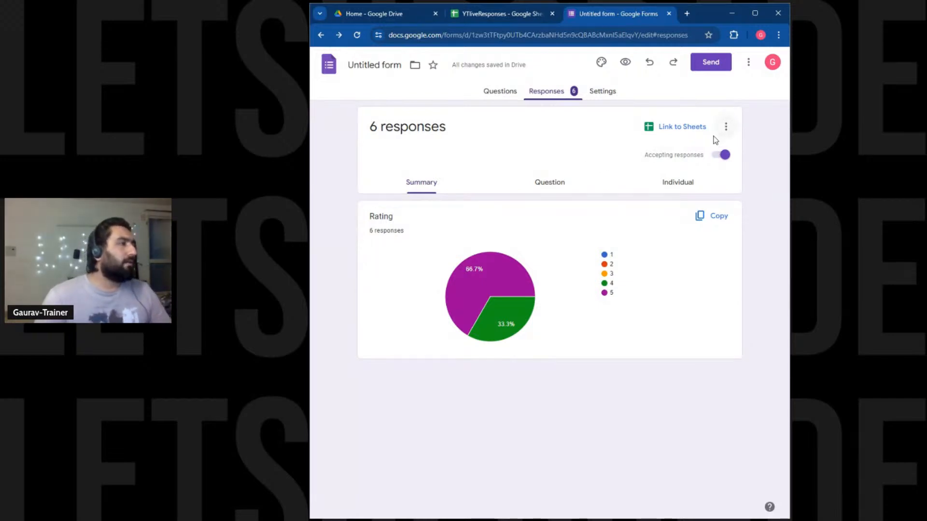
Check the form's questions, then load its shared link in a new tab to view the live survey.
{"action": "left_click", "coordinate": [491, 96]}
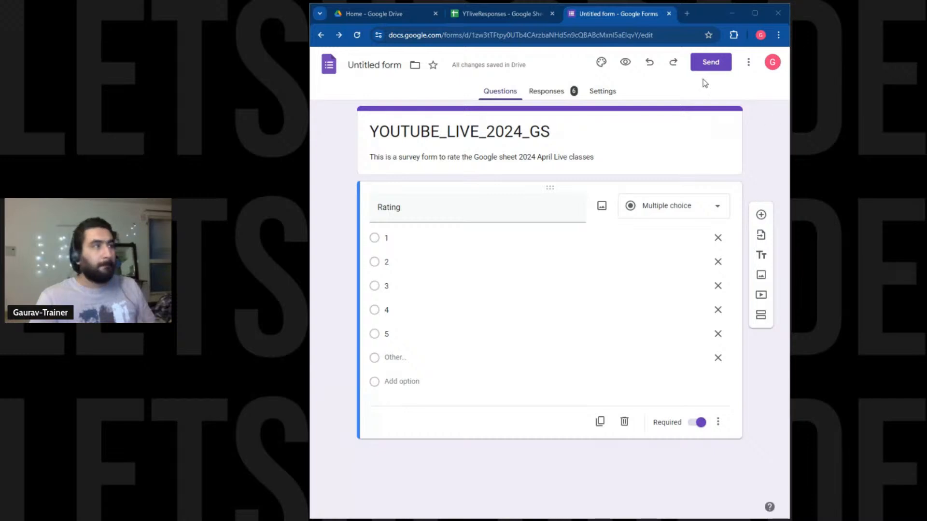
{"action": "left_click", "coordinate": [688, 13]}
{"action": "type", "text": "https://docs.google.com/forms/d/e/1FAIpQLSf3ITqEiUYOZK8A1eB_0XLx9mi7C6S470ke63mz1T18WnDV1Q/viewform?usp=send_form"}
{"action": "key", "text": "Return"}
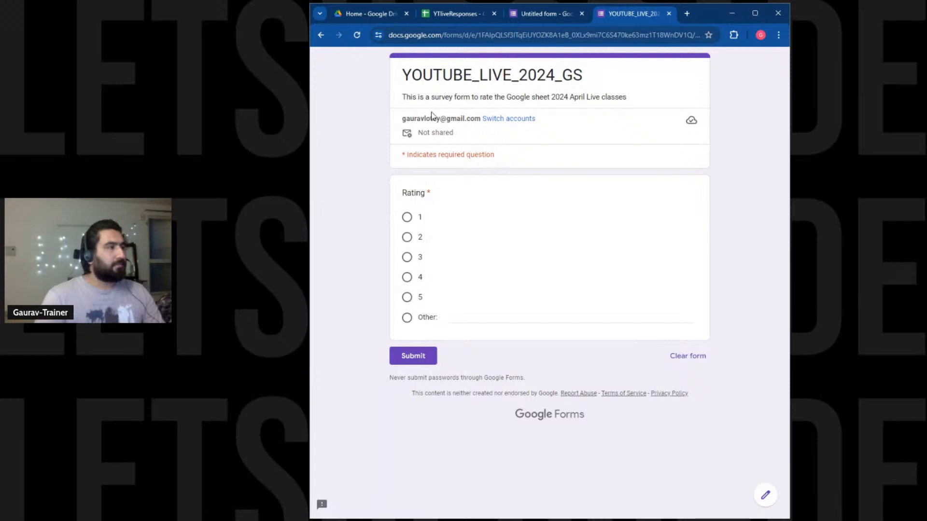
Close the live survey and go back to the form's Responses summary.
{"action": "left_click", "coordinate": [668, 14]}
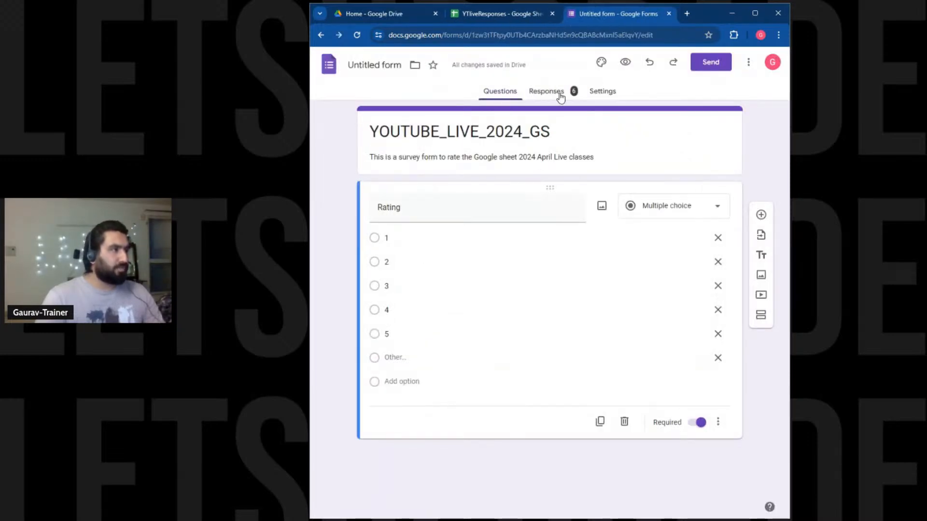
{"action": "left_click", "coordinate": [603, 92]}
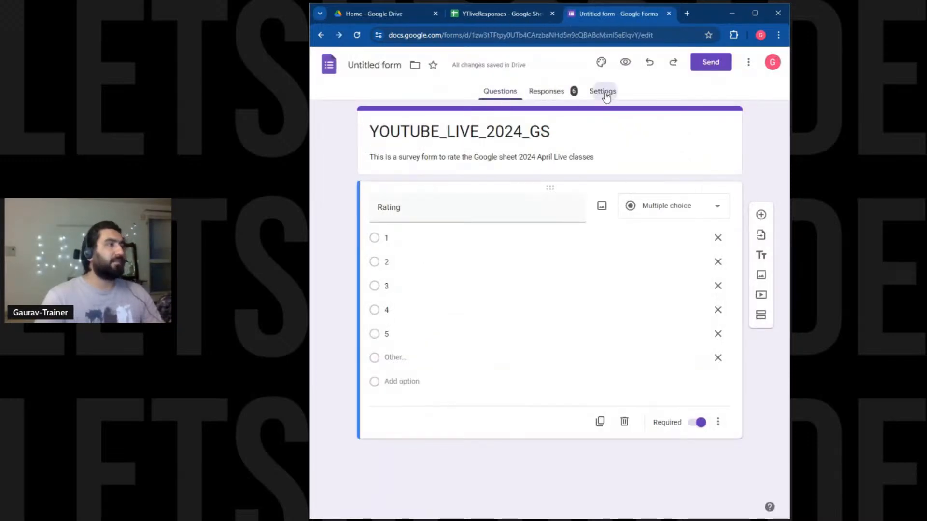
{"action": "left_click", "coordinate": [540, 94]}
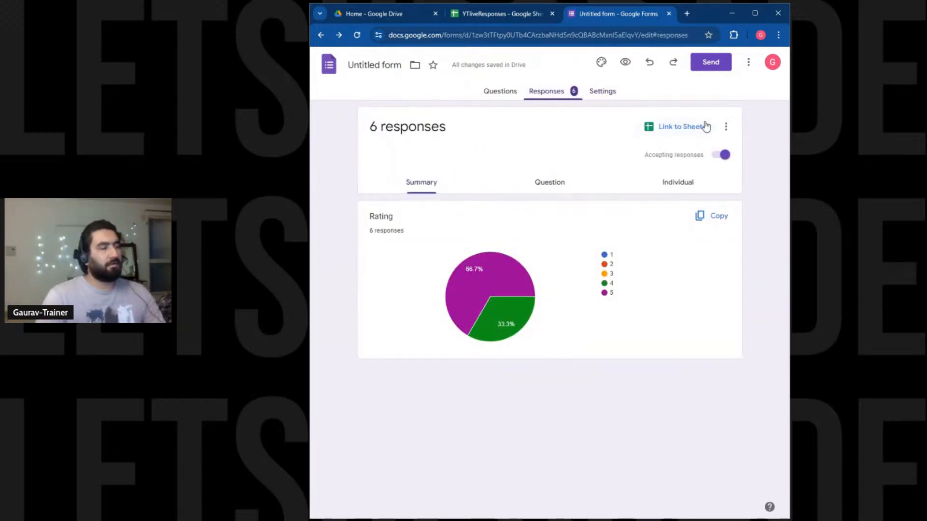
From the Responses more-options menu, choose Select destination for responses.
{"action": "left_click", "coordinate": [724, 128]}
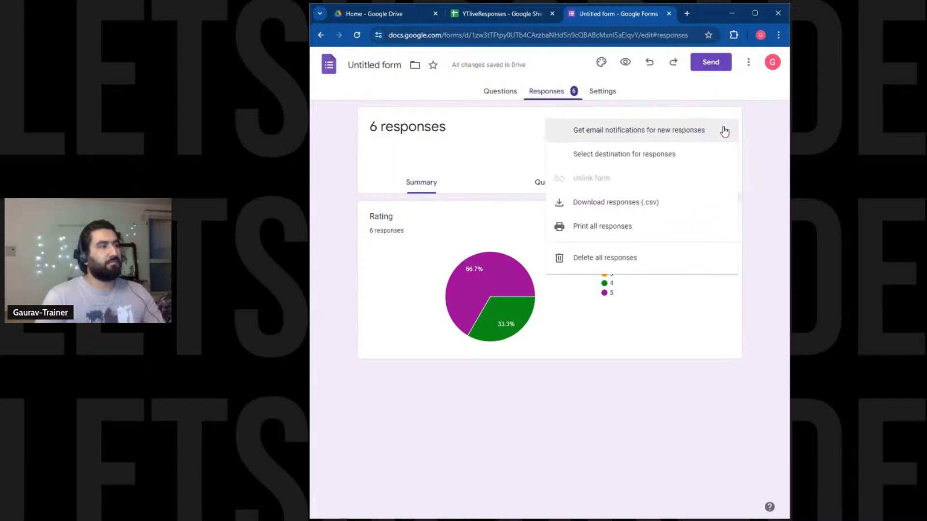
{"action": "left_click", "coordinate": [762, 149]}
{"action": "left_click", "coordinate": [725, 129]}
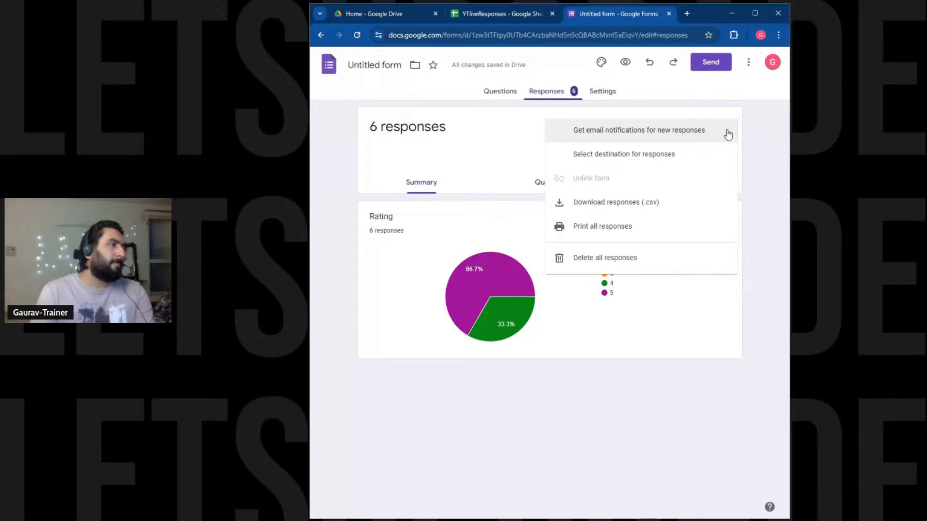
{"action": "left_click", "coordinate": [633, 161]}
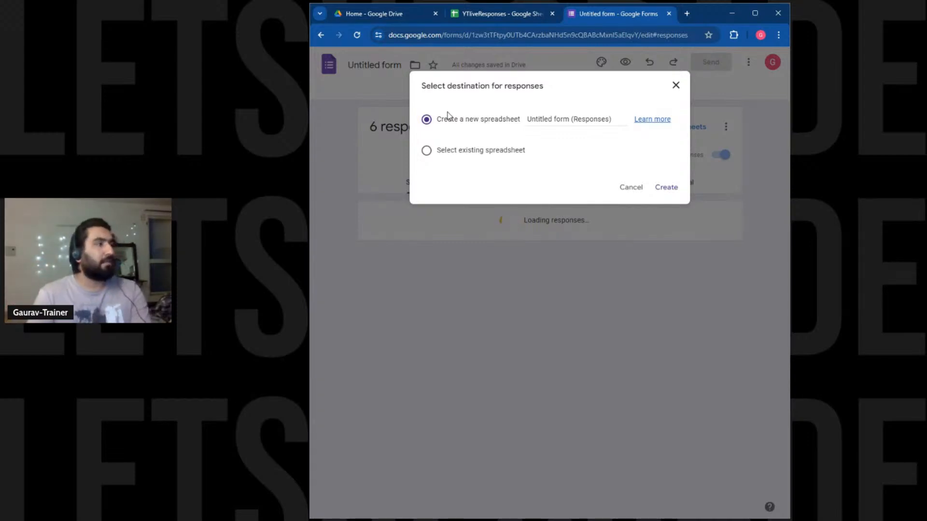
Link the responses to the existing YTliveResponses spreadsheet, picked from Recent.
{"action": "left_click", "coordinate": [555, 118]}
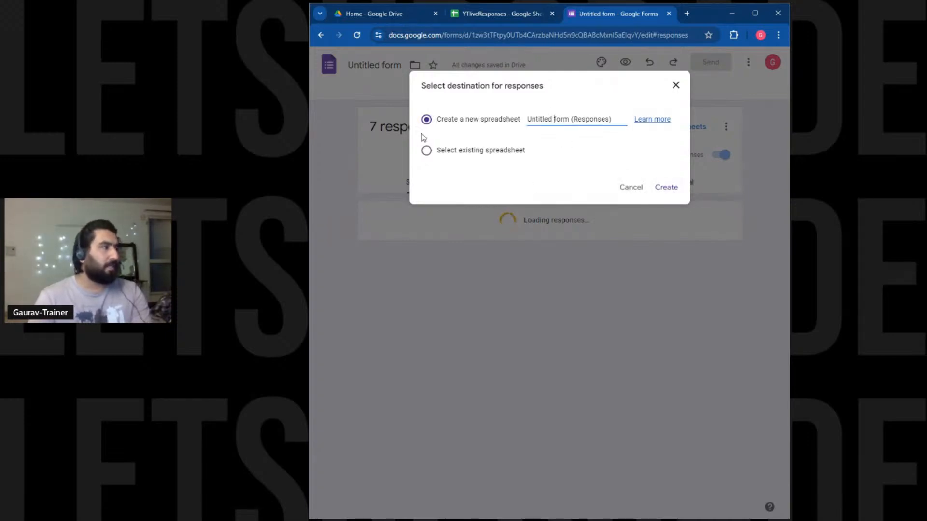
{"action": "left_click", "coordinate": [429, 149]}
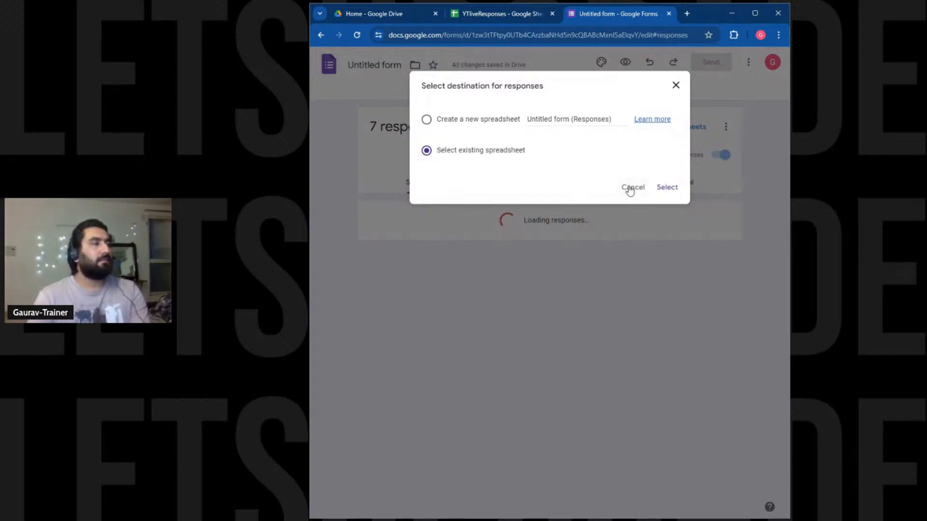
{"action": "left_click", "coordinate": [662, 188]}
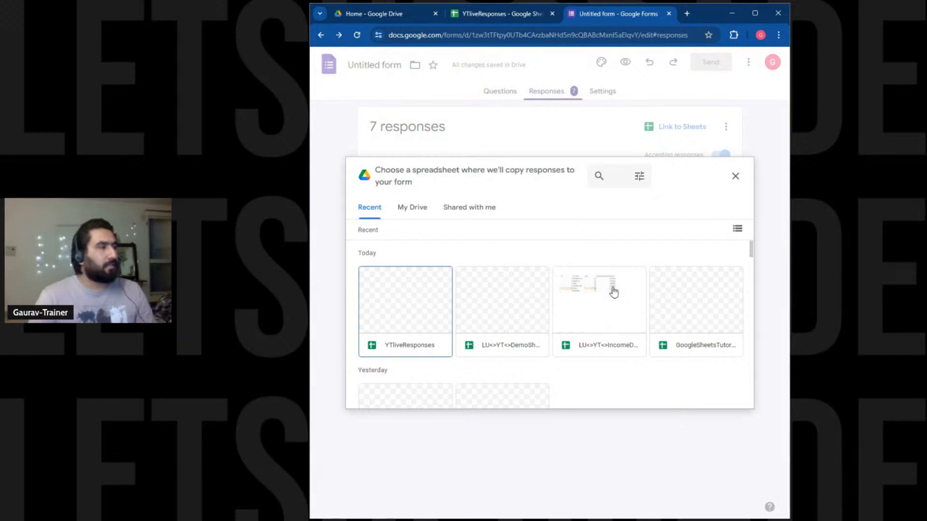
{"action": "left_click", "coordinate": [410, 210]}
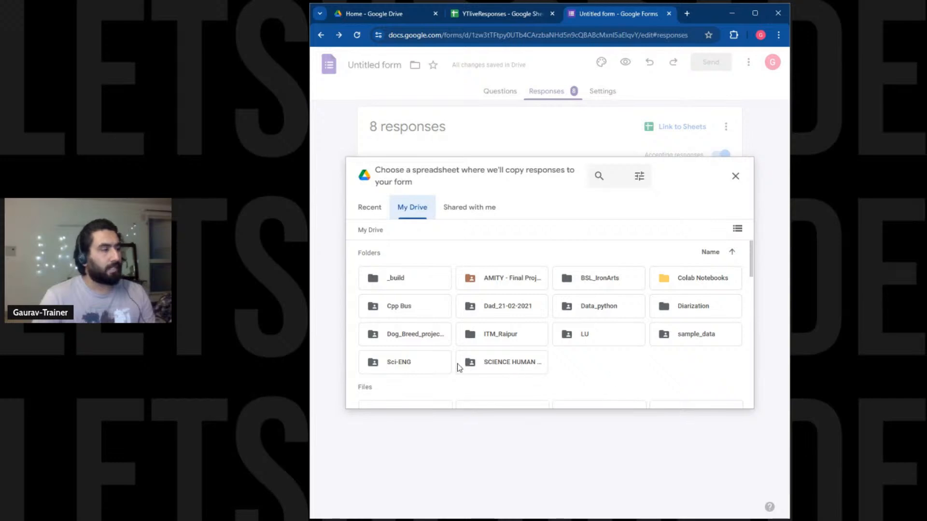
{"action": "left_click", "coordinate": [379, 214]}
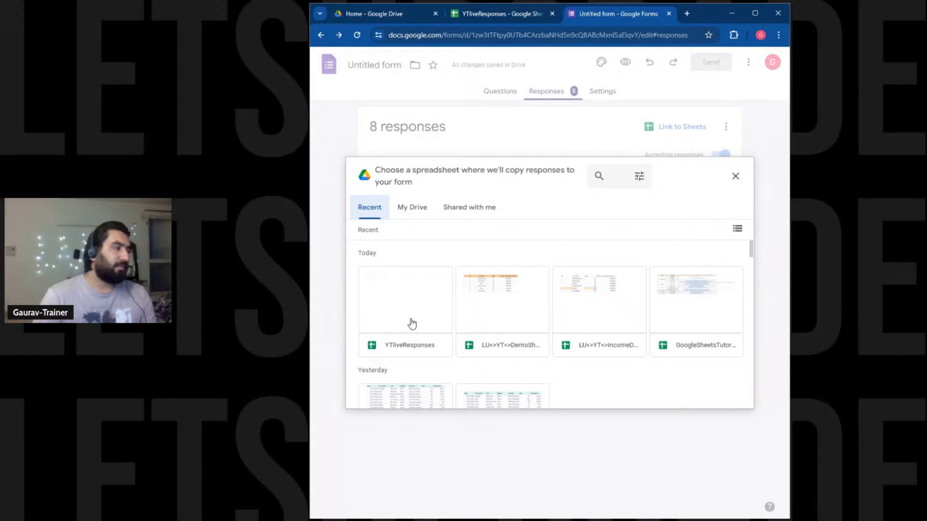
{"action": "left_click", "coordinate": [411, 326]}
{"action": "left_click", "coordinate": [718, 400]}
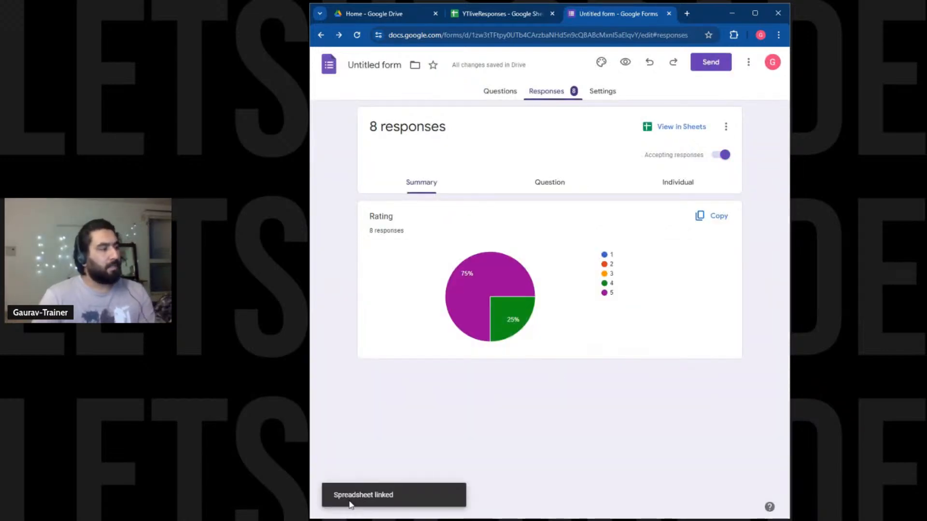
{"action": "left_click_drag", "start_coordinate": [341, 499], "coordinate": [387, 504]}
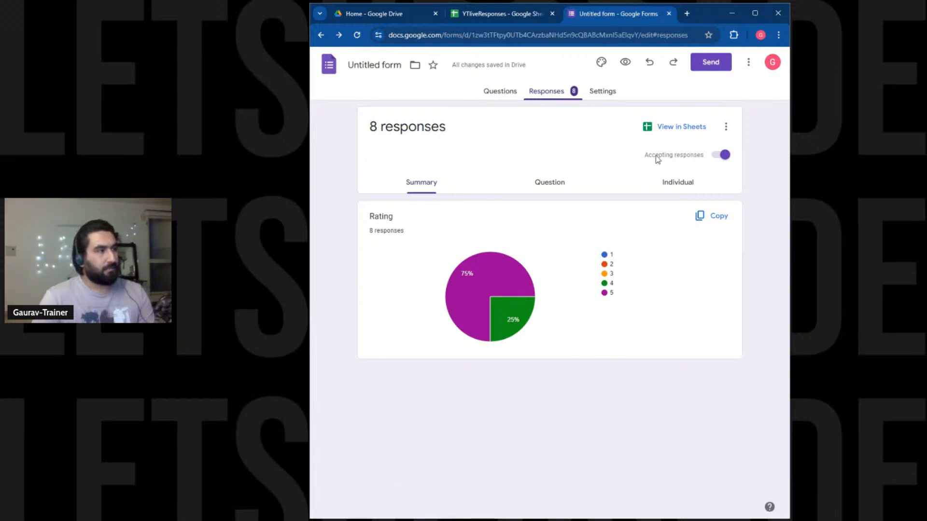
Open the linked responses spreadsheet and close the duplicate loading tab.
{"action": "left_click", "coordinate": [678, 127]}
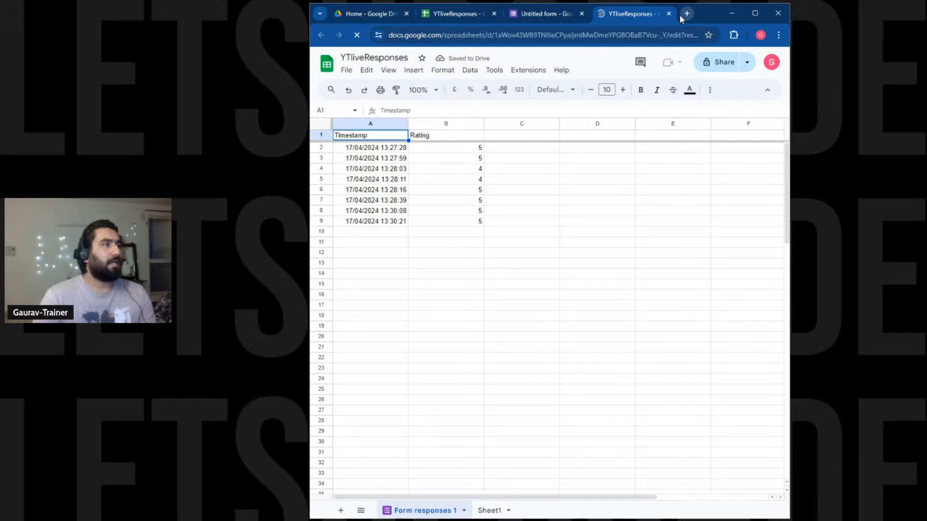
{"action": "left_click", "coordinate": [669, 14]}
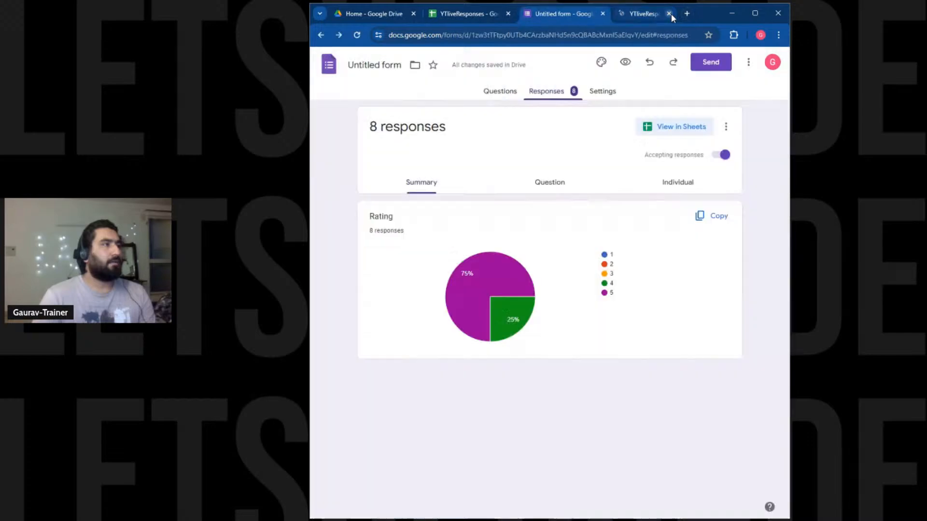
{"action": "left_click", "coordinate": [502, 14]}
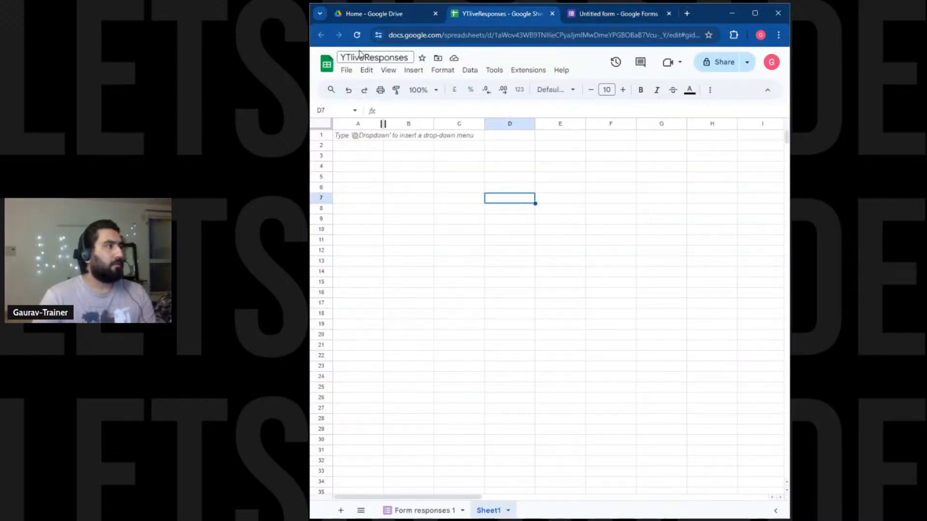
{"action": "left_click", "coordinate": [357, 34]}
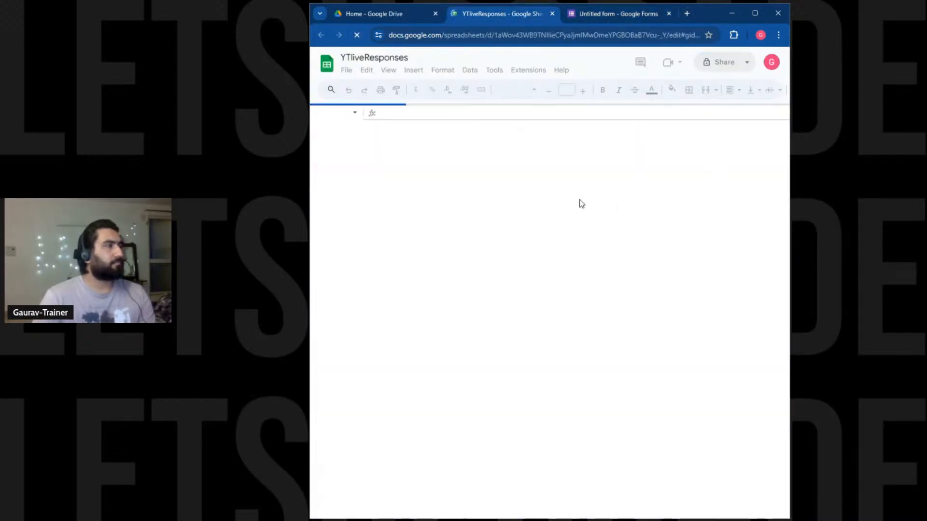
{"action": "left_click", "coordinate": [553, 13]}
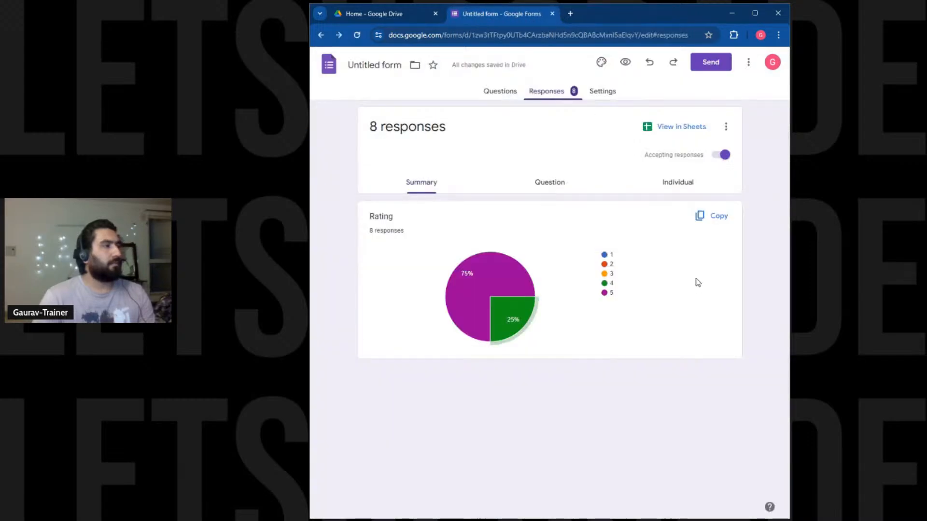
Reopen the responses spreadsheet and review the timestamped ratings on Form responses 1.
{"action": "left_click", "coordinate": [680, 128]}
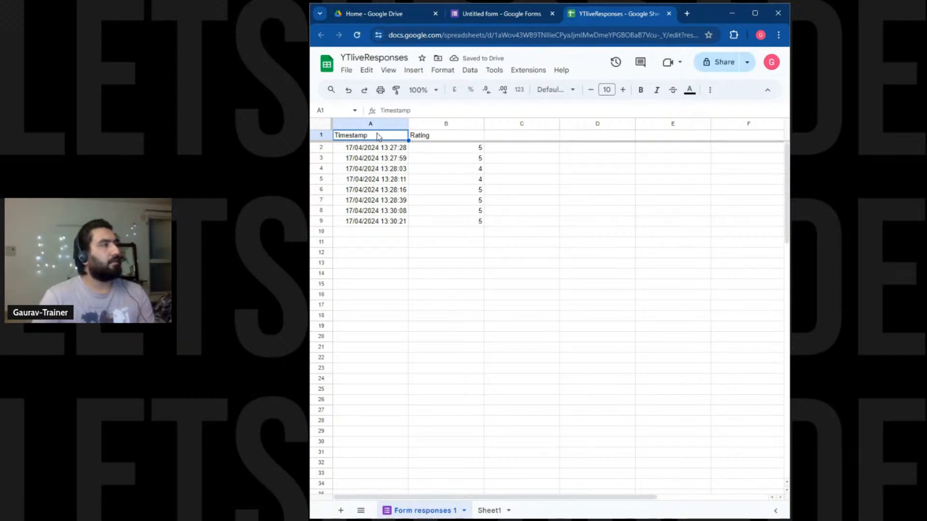
{"action": "left_click_drag", "start_coordinate": [395, 140], "coordinate": [472, 227]}
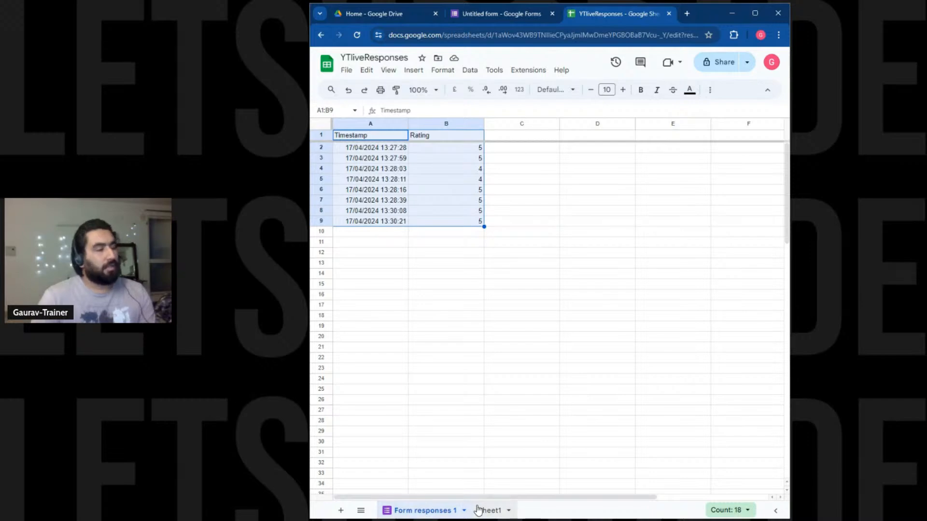
{"action": "left_click_drag", "start_coordinate": [477, 510], "coordinate": [445, 511]}
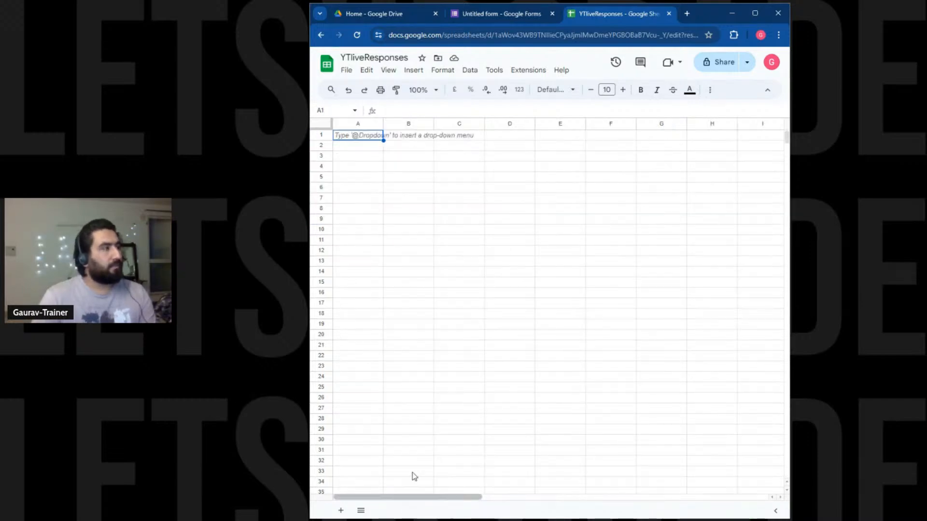
{"action": "left_click", "coordinate": [669, 13]}
{"action": "left_click", "coordinate": [655, 127]}
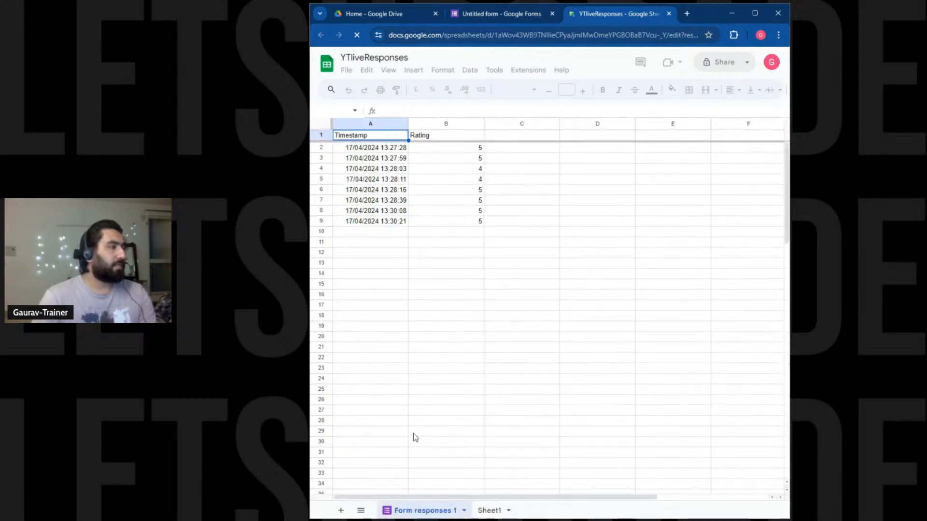
Rename the Form responses 1 sheet to Responses.
{"action": "left_click", "coordinate": [464, 510]}
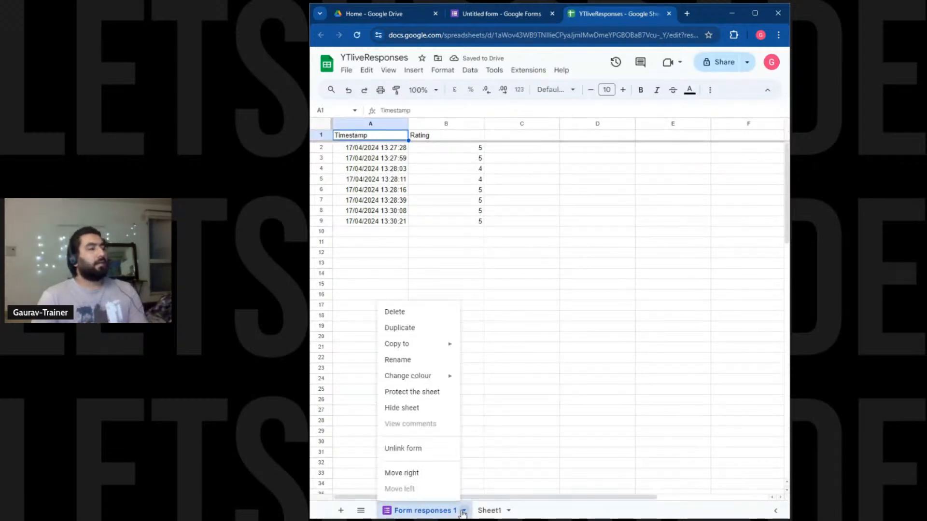
{"action": "left_click", "coordinate": [400, 362]}
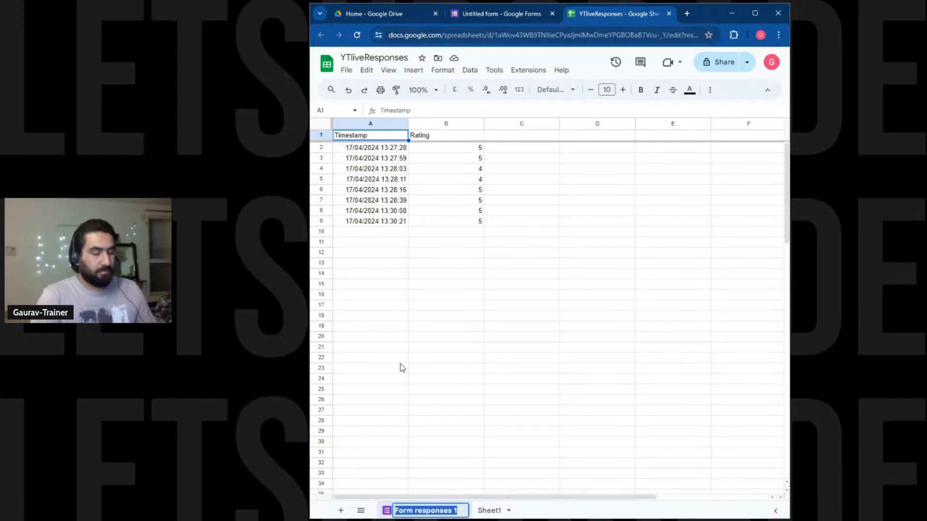
{"action": "type", "text": "Responses"}
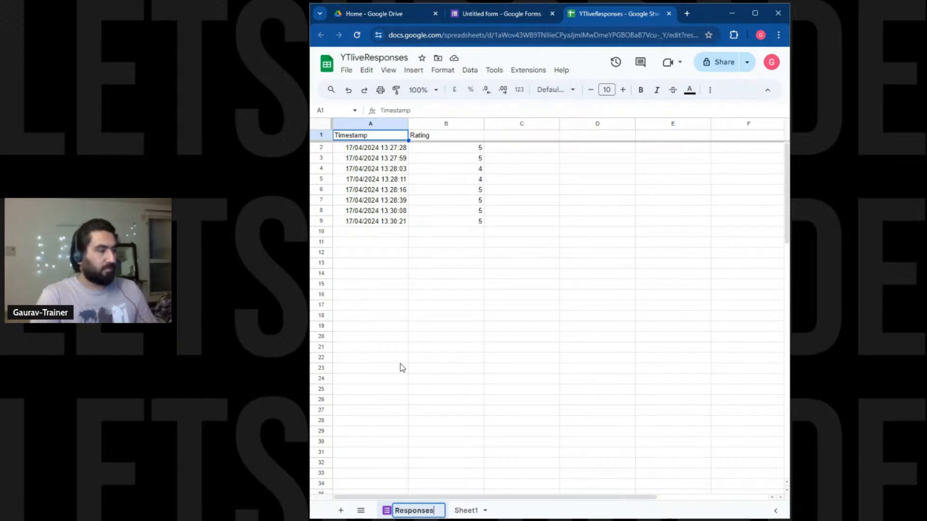
{"action": "key", "text": "Return"}
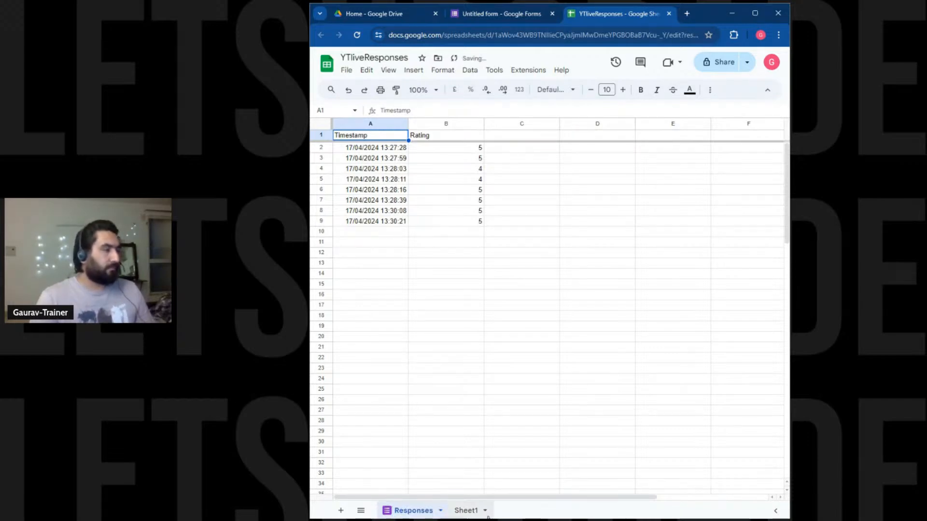
Delete the empty Sheet1 and select the timestamps in column A.
{"action": "left_click", "coordinate": [485, 511]}
{"action": "left_click", "coordinate": [485, 511]}
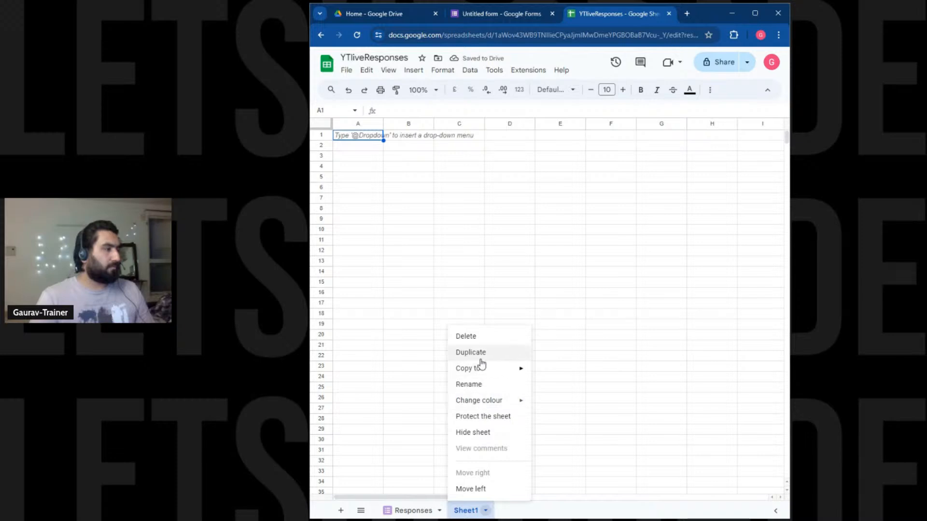
{"action": "left_click", "coordinate": [485, 339]}
{"action": "left_click", "coordinate": [657, 306]}
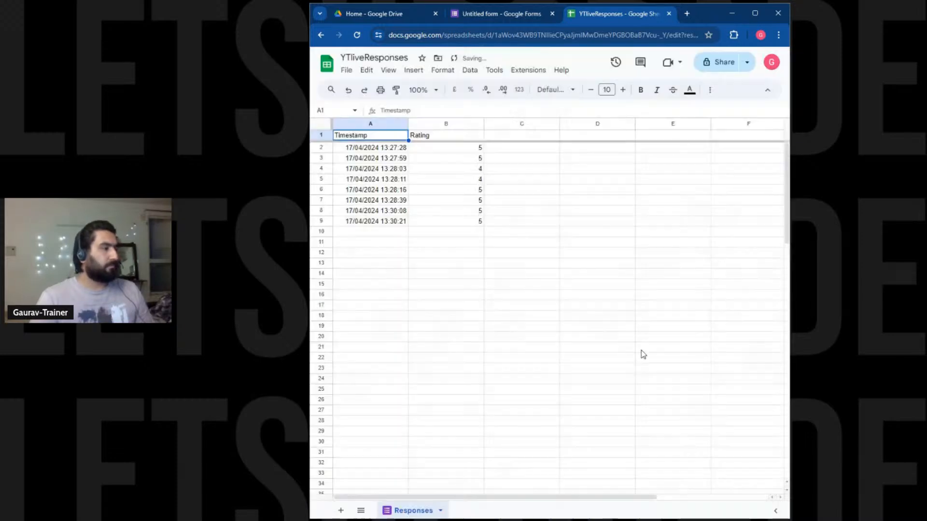
{"action": "left_click", "coordinate": [471, 284]}
{"action": "left_click_drag", "start_coordinate": [392, 153], "coordinate": [395, 222]}
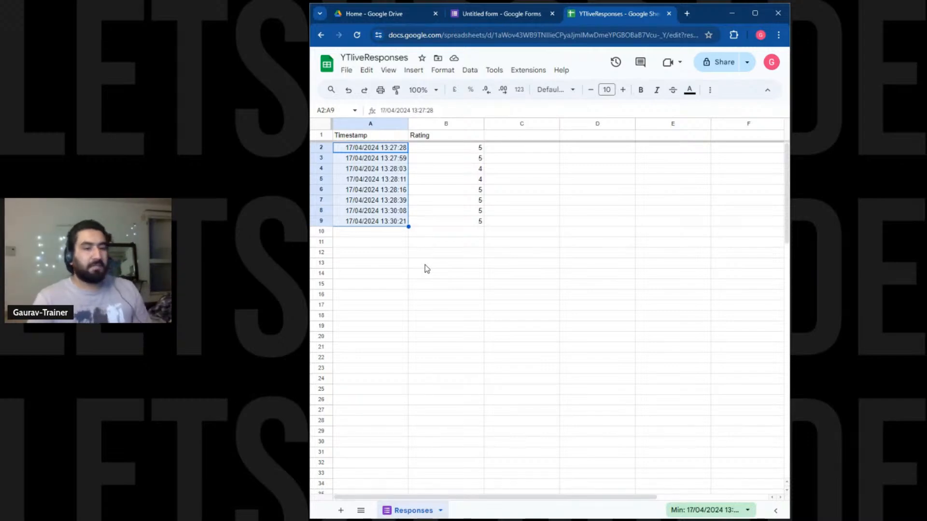
{"action": "left_click_drag", "start_coordinate": [477, 151], "coordinate": [475, 224]}
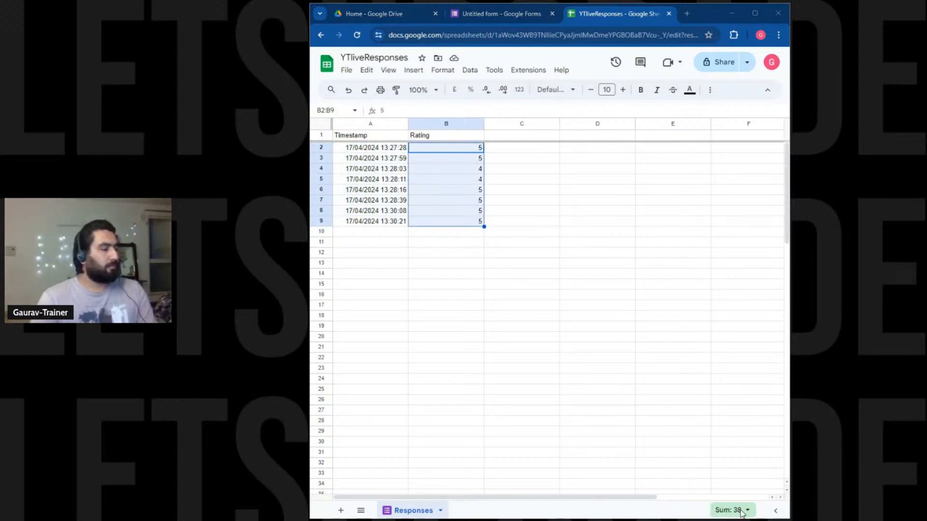
{"action": "left_click", "coordinate": [526, 336]}
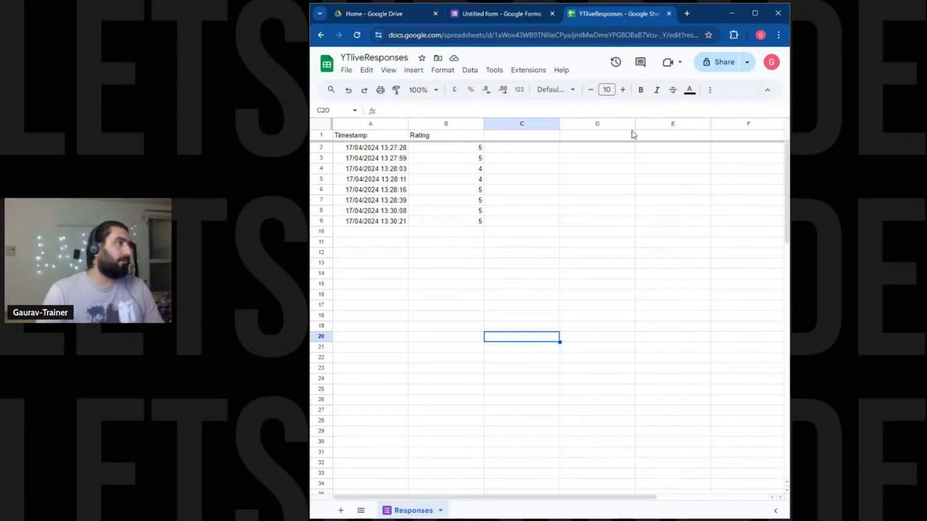
Close the response spreadsheet and form tabs, returning to Drive Home.
{"action": "left_click", "coordinate": [669, 14]}
{"action": "left_click", "coordinate": [552, 14]}
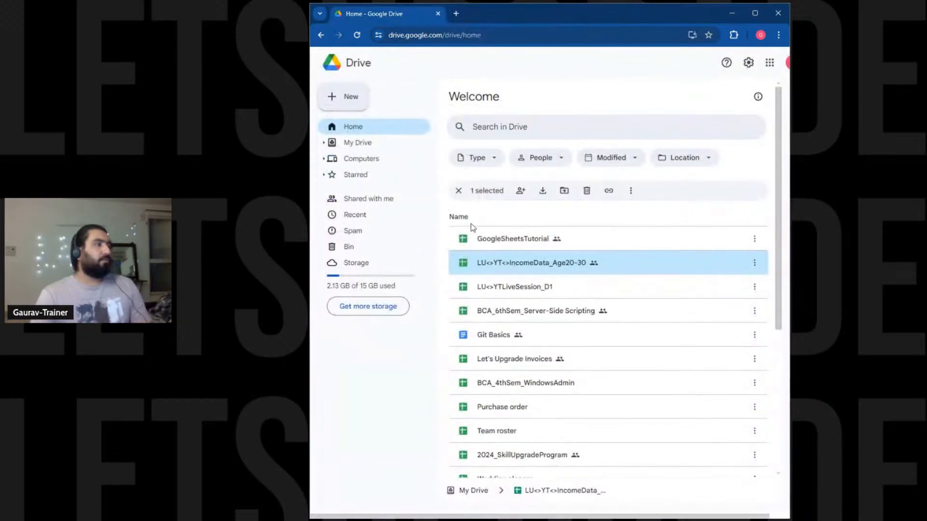
{"action": "left_click", "coordinate": [351, 98]}
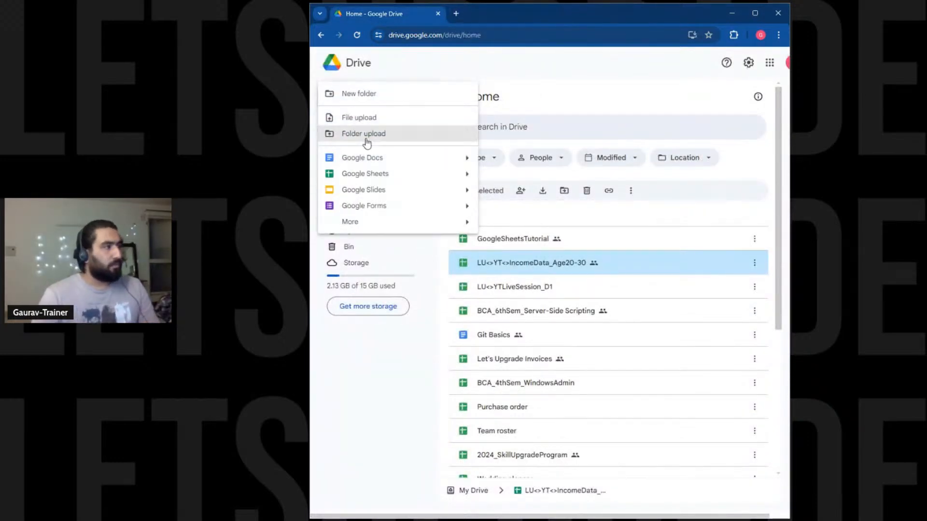
Briefly open and close the LU<>YTLiveSession_D1 and LU<>YT<>IncomeData_Age20-30 spreadsheets.
{"action": "double_click", "coordinate": [527, 290]}
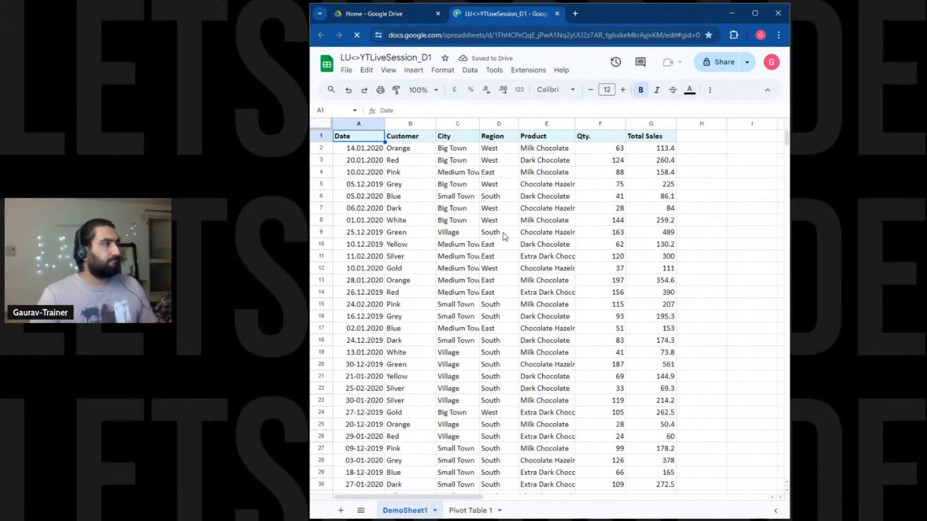
{"action": "scroll", "coordinate": [503, 232], "scroll_direction": "down", "scroll_amount": 15}
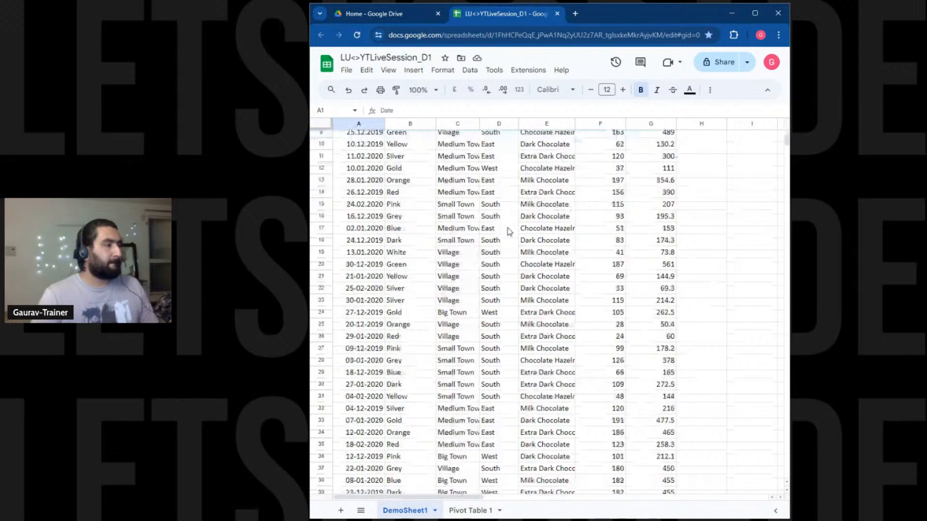
{"action": "scroll", "coordinate": [507, 230], "scroll_direction": "up", "scroll_amount": 15}
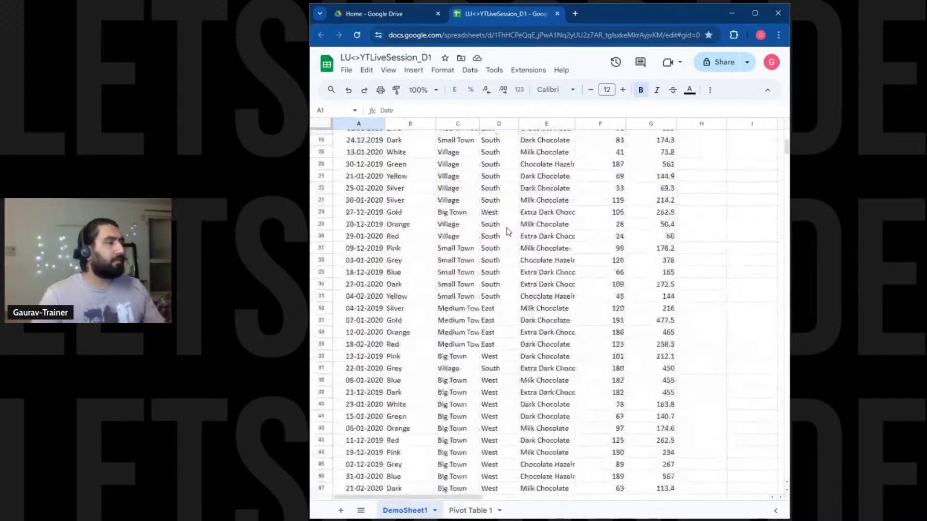
{"action": "left_click", "coordinate": [556, 14]}
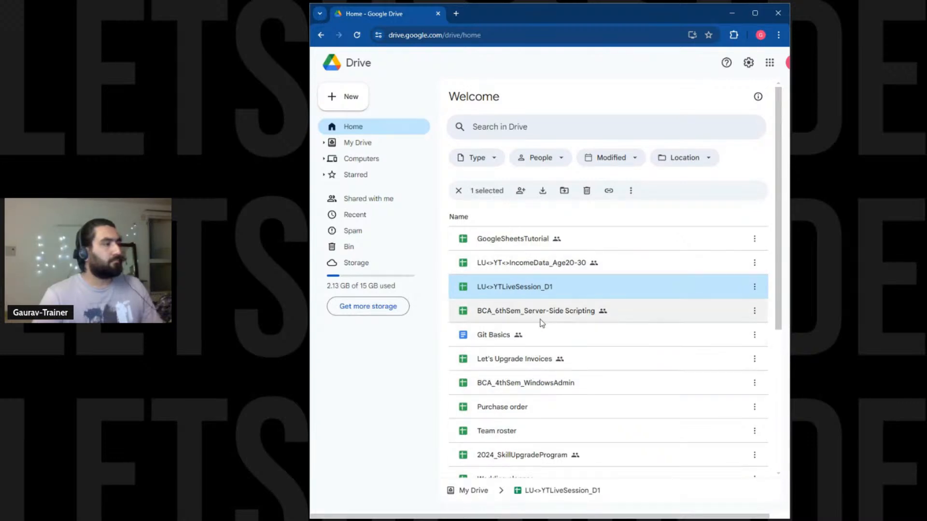
{"action": "double_click", "coordinate": [513, 261]}
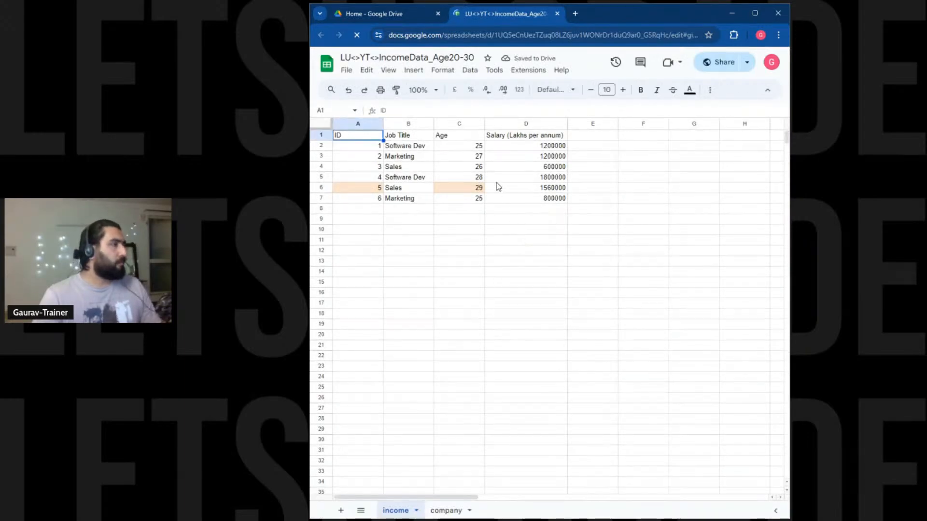
{"action": "left_click", "coordinate": [558, 14]}
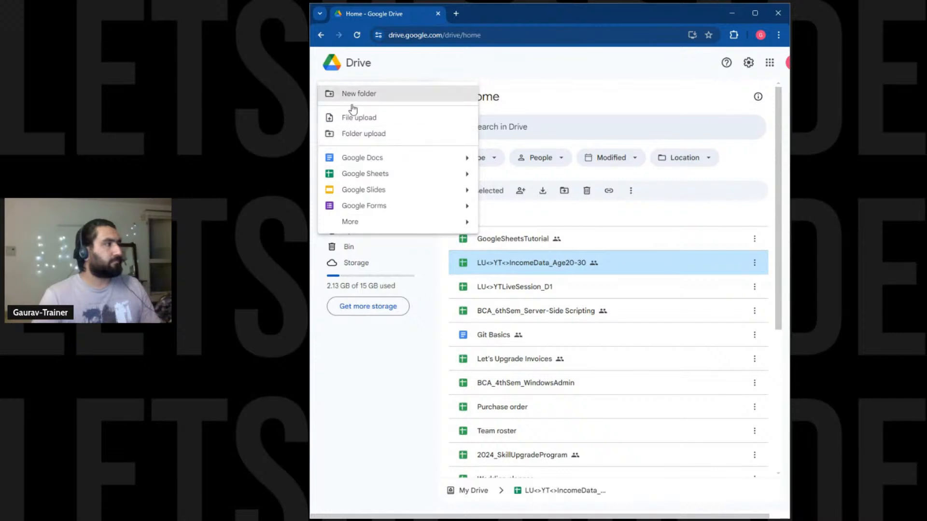
Create a blank spreadsheet and title it ArrayFormulaDemo.
{"action": "left_click", "coordinate": [406, 176]}
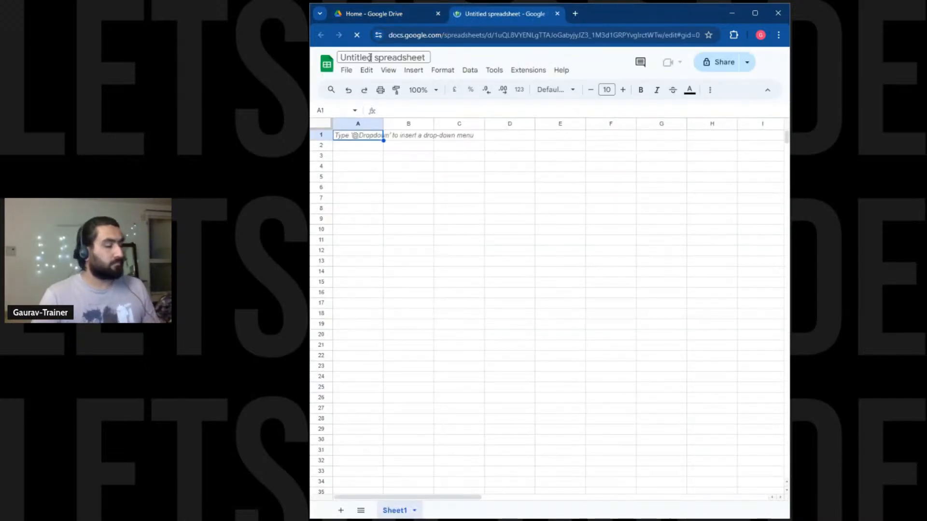
{"action": "type", "text": "Array"}
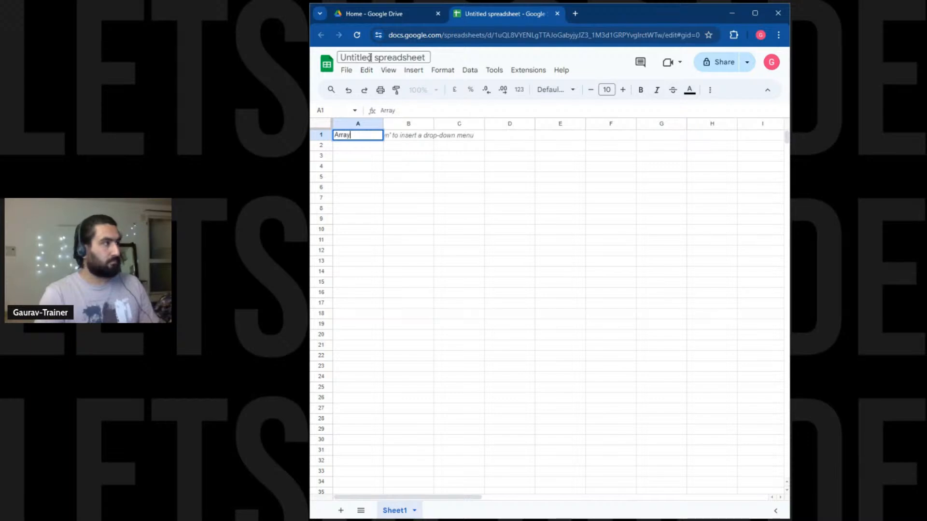
{"action": "key", "text": "ctrl+a"}
{"action": "key", "text": "ctrl+x"}
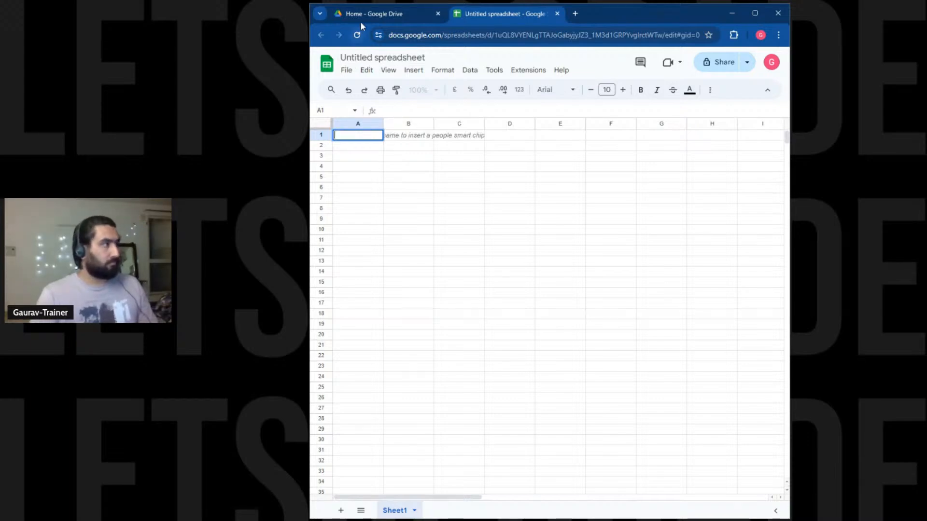
{"action": "left_click", "coordinate": [369, 58]}
{"action": "key", "text": "ctrl+v"}
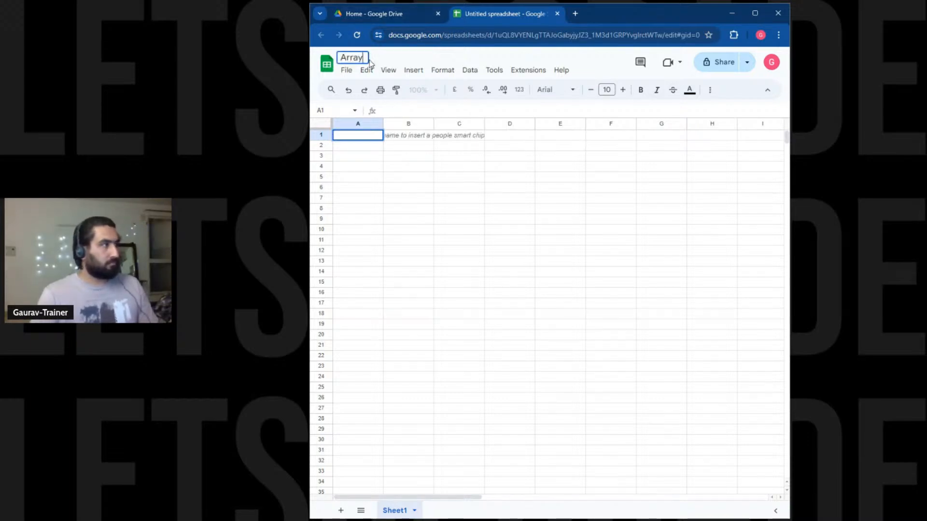
{"action": "type", "text": "Formula"}
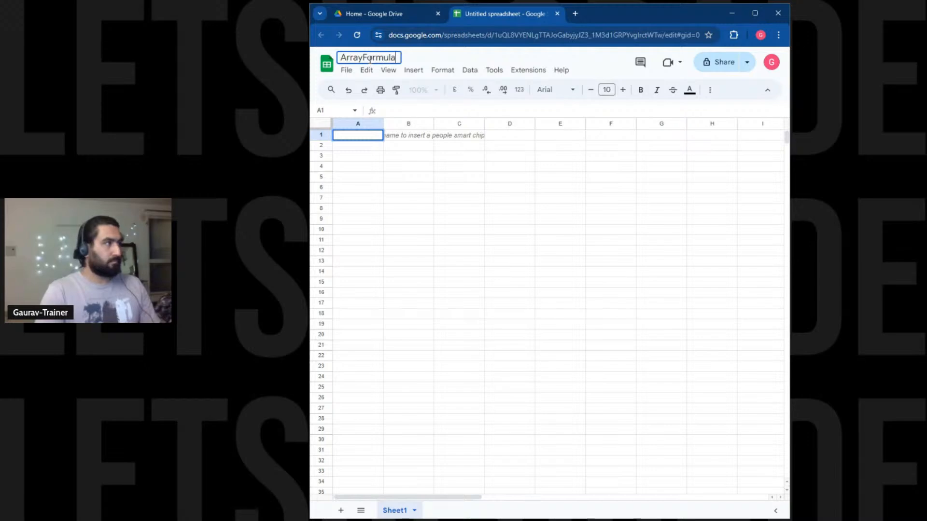
{"action": "type", "text": "Demo"}
{"action": "key", "text": "Return"}
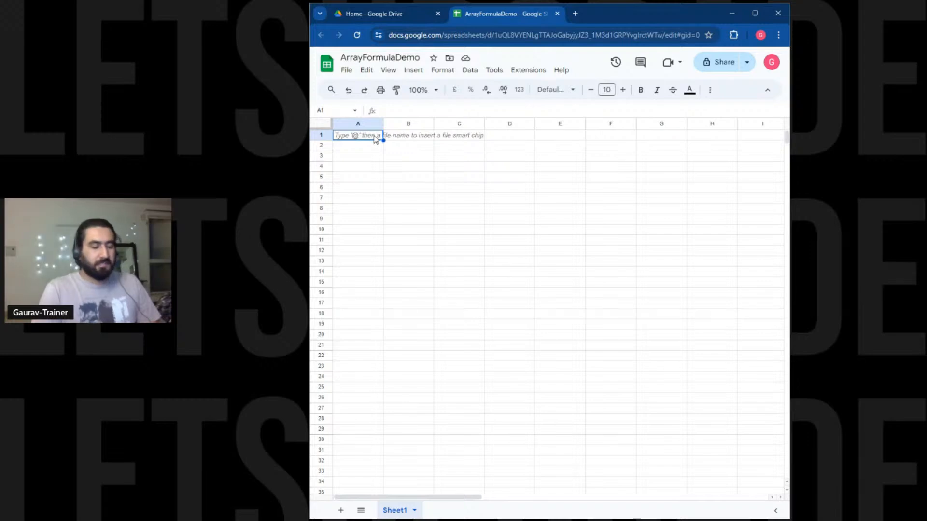
Enter # as the heading in cell A1.
{"action": "type", "text": "#"}
{"action": "key", "text": "Right"}
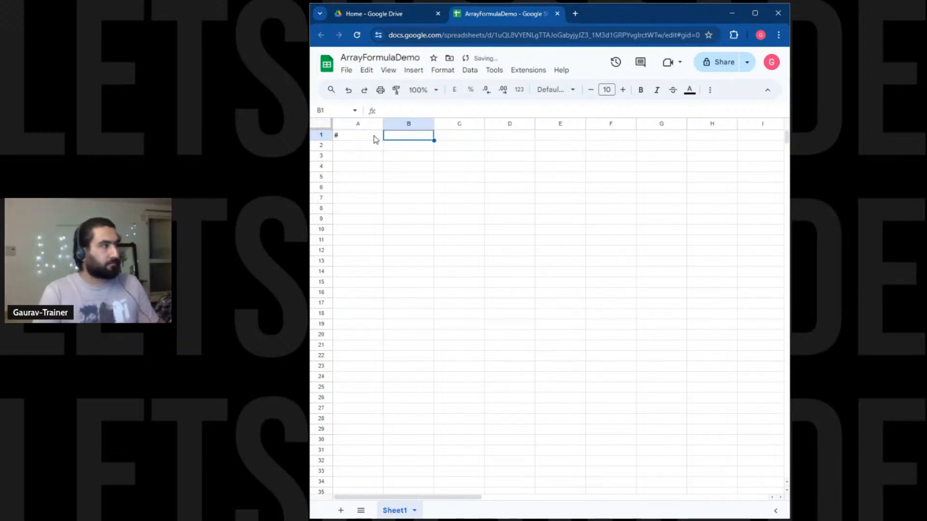
{"action": "key", "text": "Down"}
{"action": "key", "text": "Left"}
{"action": "key", "text": "Up"}
{"action": "key", "text": "Right"}
{"action": "key", "text": "Down"}
{"action": "key", "text": "Left"}
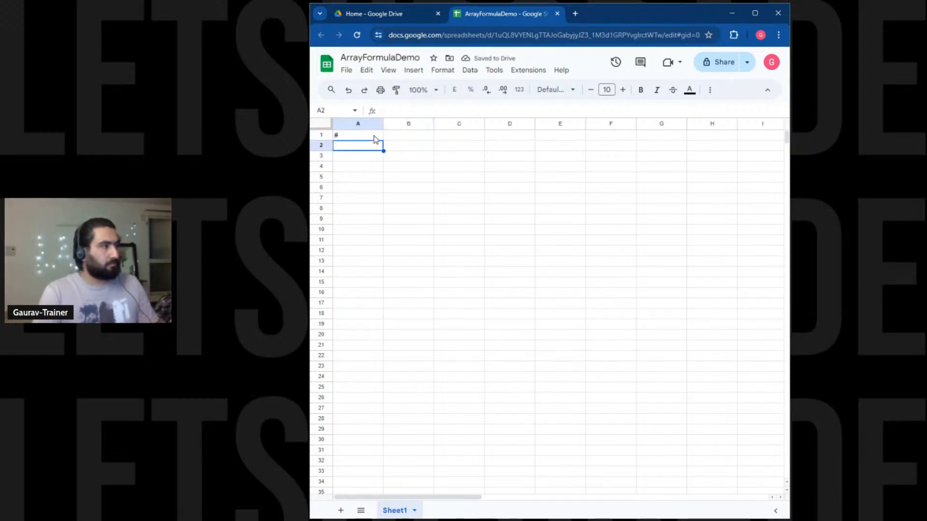
{"action": "key", "text": "Up"}
{"action": "key", "text": "Right"}
Fill B1:E1 with the region headings North, South, West and East.
{"action": "type", "text": "N"}
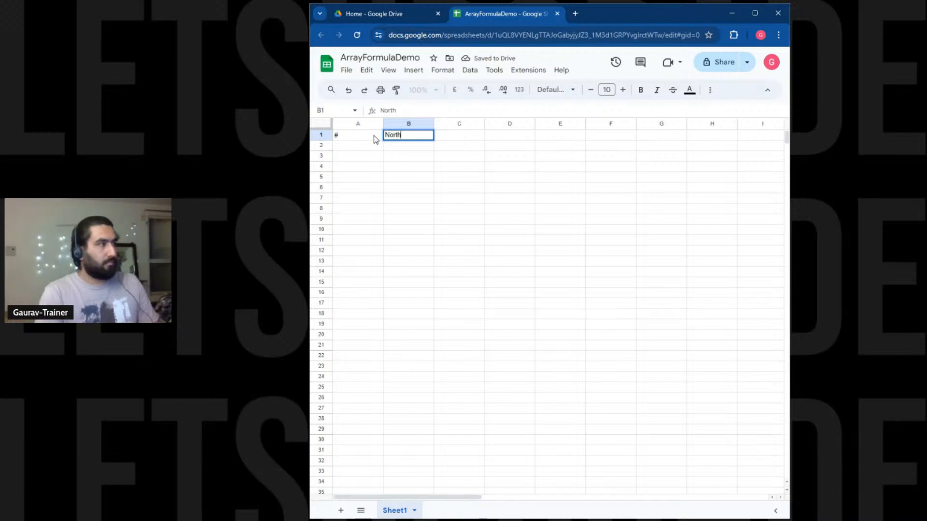
{"action": "key", "text": "Tab"}
{"action": "type", "text": "South"}
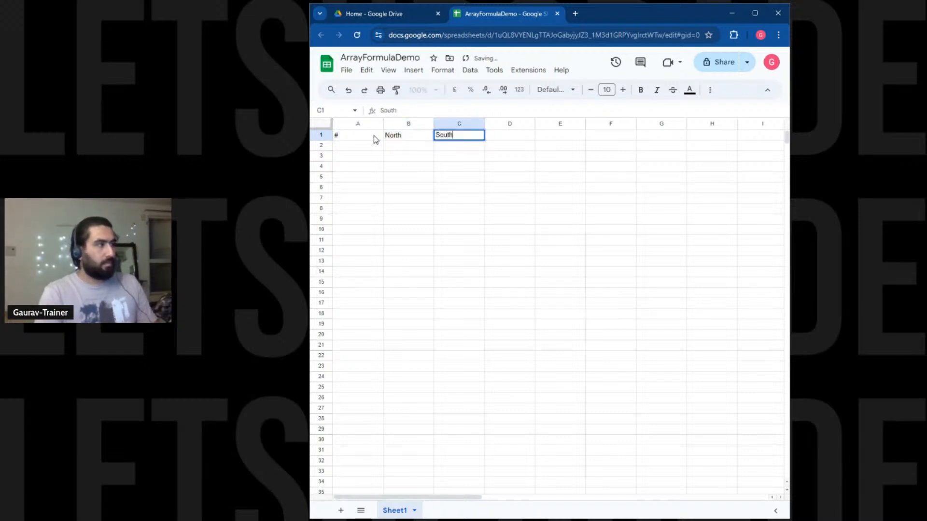
{"action": "key", "text": "Tab"}
{"action": "type", "text": "EW"}
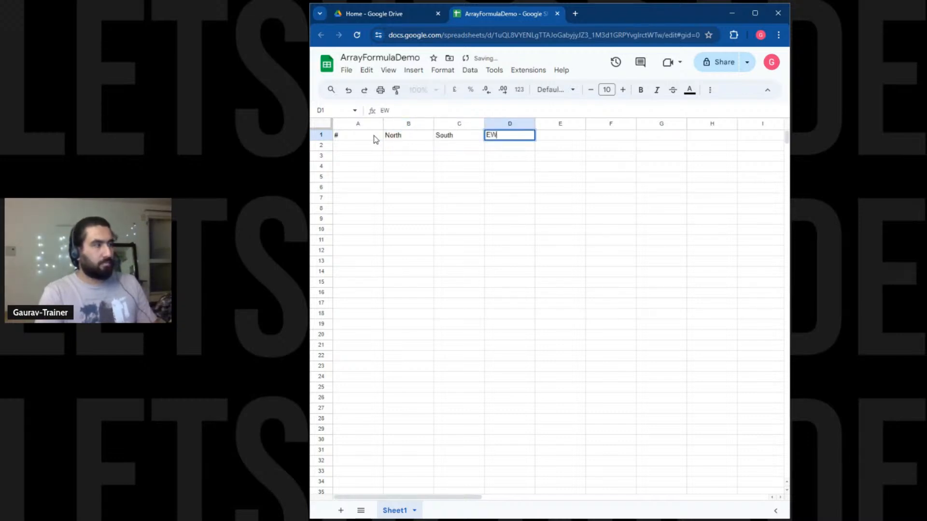
{"action": "key", "text": "BackSpace"}
{"action": "key", "text": "BackSpace"}
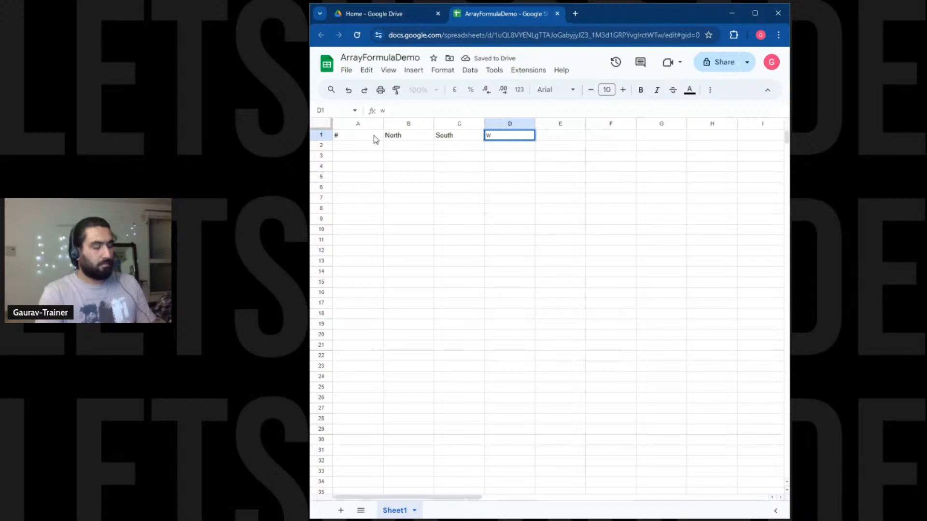
{"action": "type", "text": "West"}
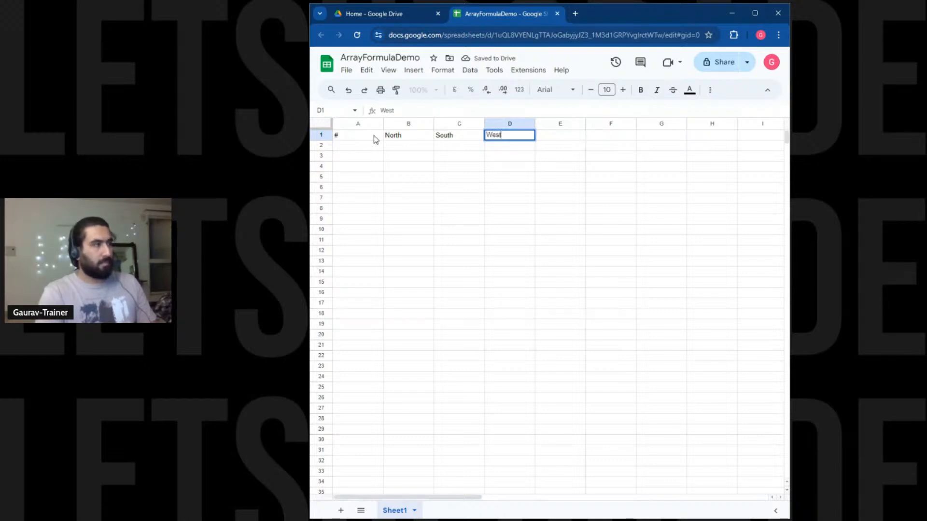
{"action": "key", "text": "Tab"}
{"action": "type", "text": "East"}
{"action": "key", "text": "Return"}
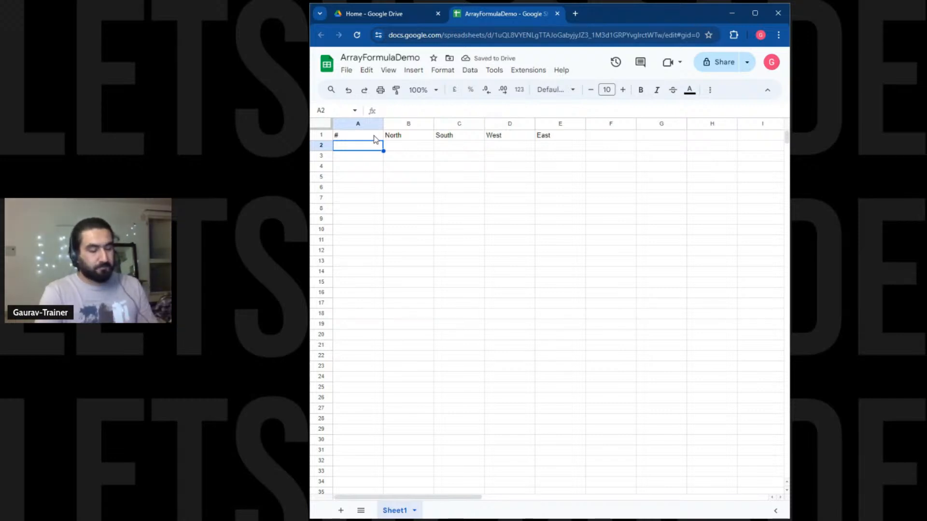
Enter Dark Chocolate and Milk Chocolate in A2 and A3.
{"action": "type", "text": "Prod"}
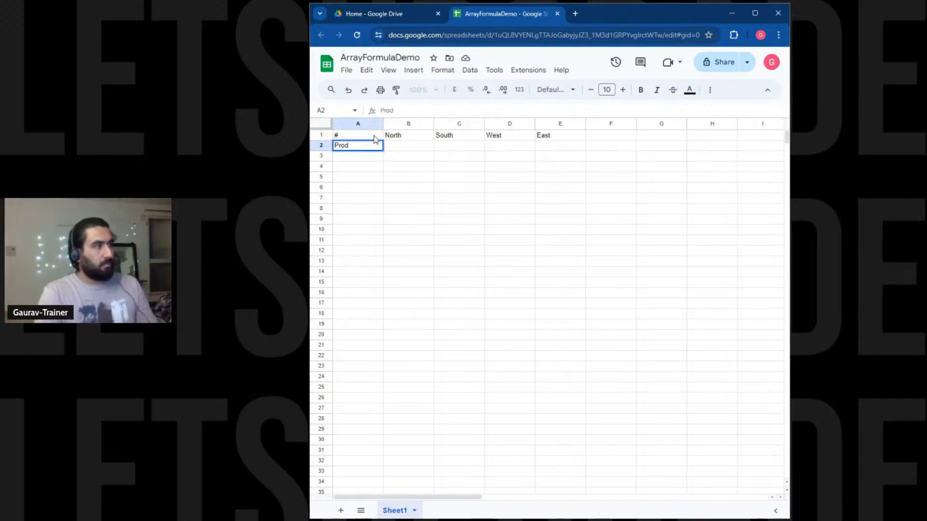
{"action": "key", "text": "BackSpace"}
{"action": "key", "text": "BackSpace"}
{"action": "key", "text": "BackSpace"}
{"action": "key", "text": "BackSpace"}
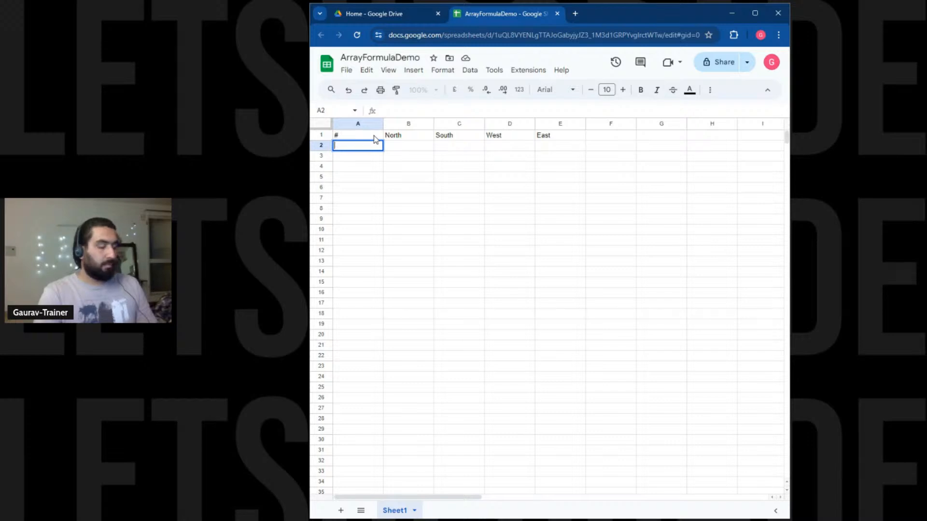
{"action": "type", "text": "Sl"}
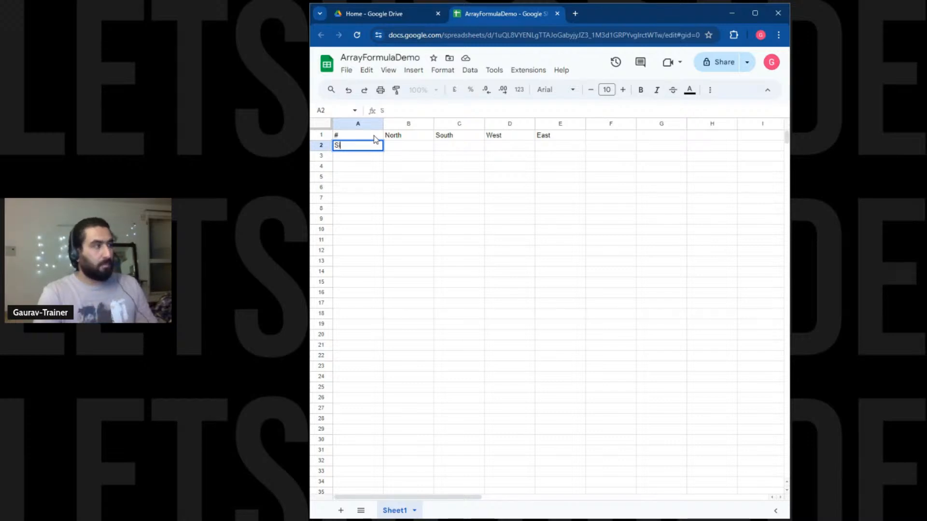
{"action": "type", "text": "Da"}
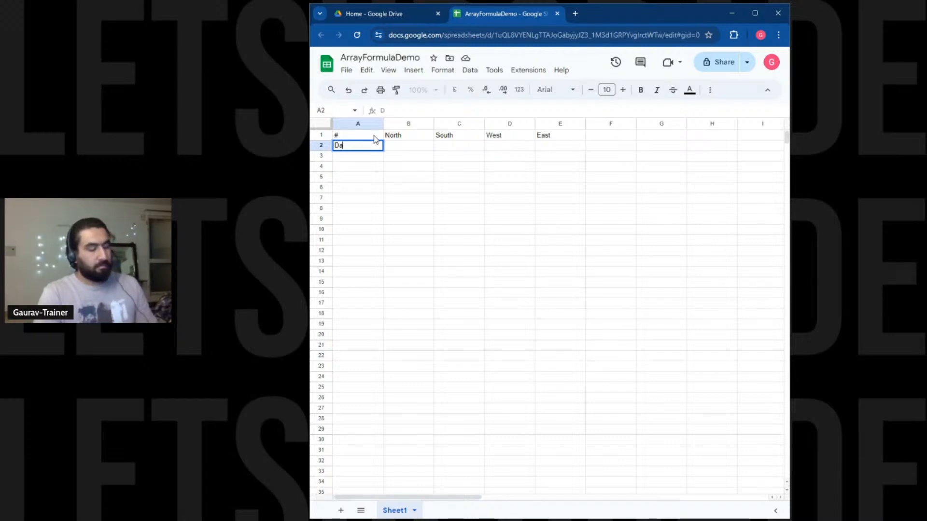
{"action": "type", "text": "rk cho"}
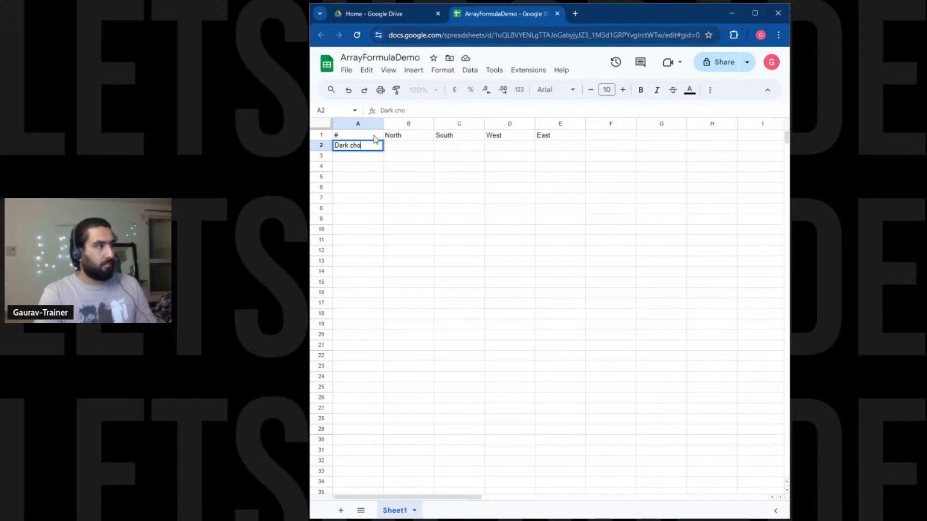
{"action": "type", "text": "colate"}
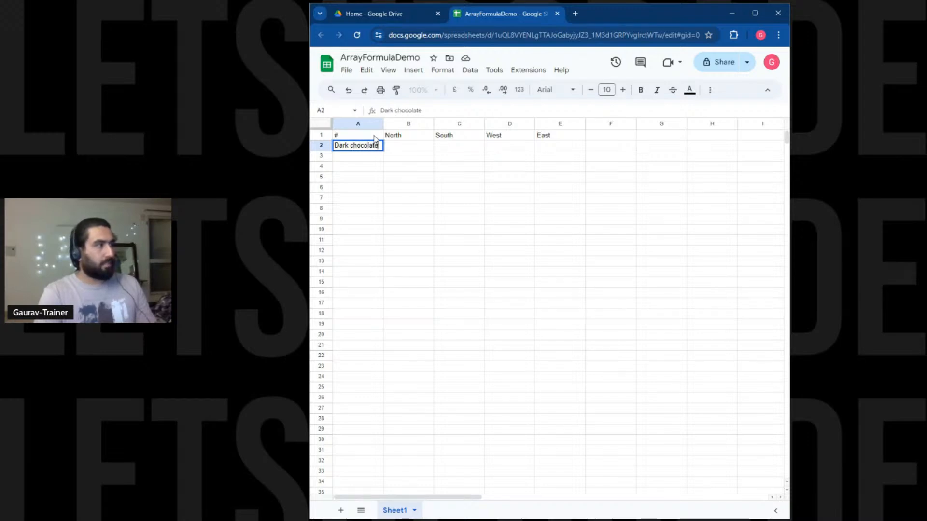
{"action": "key", "text": "Return"}
{"action": "type", "text": "Milk C"}
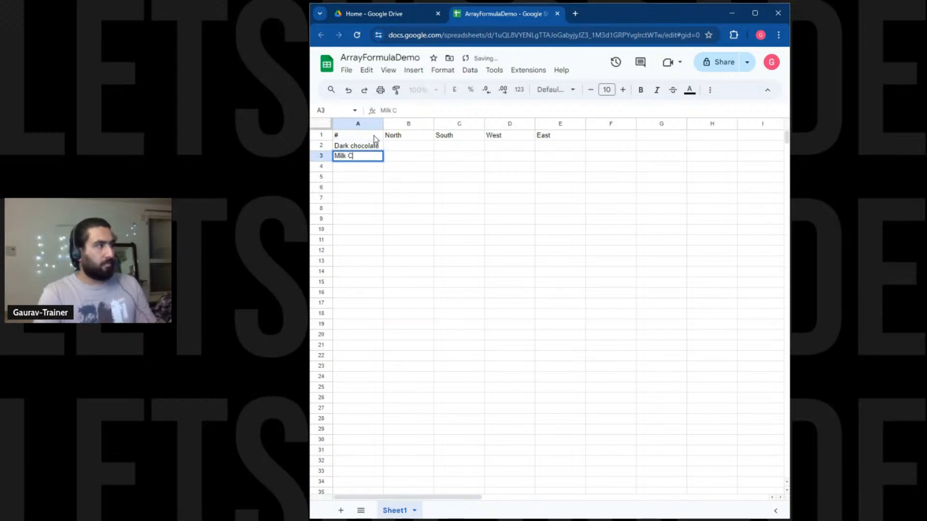
{"action": "type", "text": "hocolate"}
{"action": "key", "text": "Return"}
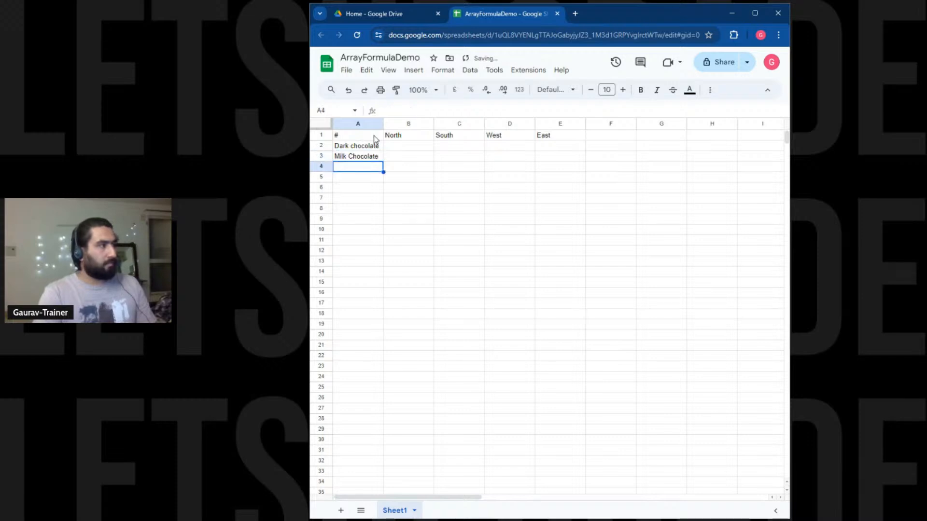
{"action": "double_click", "coordinate": [355, 145]}
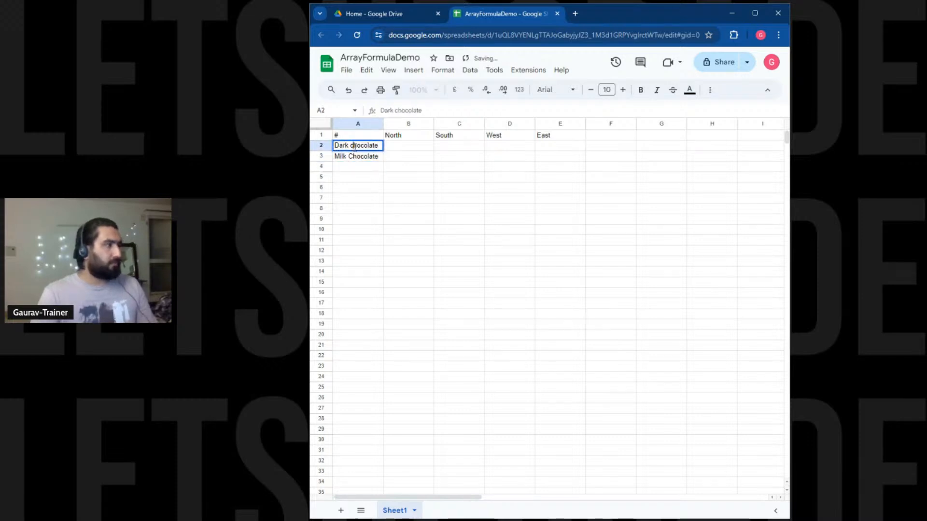
{"action": "key", "text": "BackSpace"}
{"action": "type", "text": "C"}
Add Roasted Almond Dark Chocolate, Caramel Dark Chocolate and Extra Dark Chocolate in A4:A6.
{"action": "left_click", "coordinate": [359, 167]}
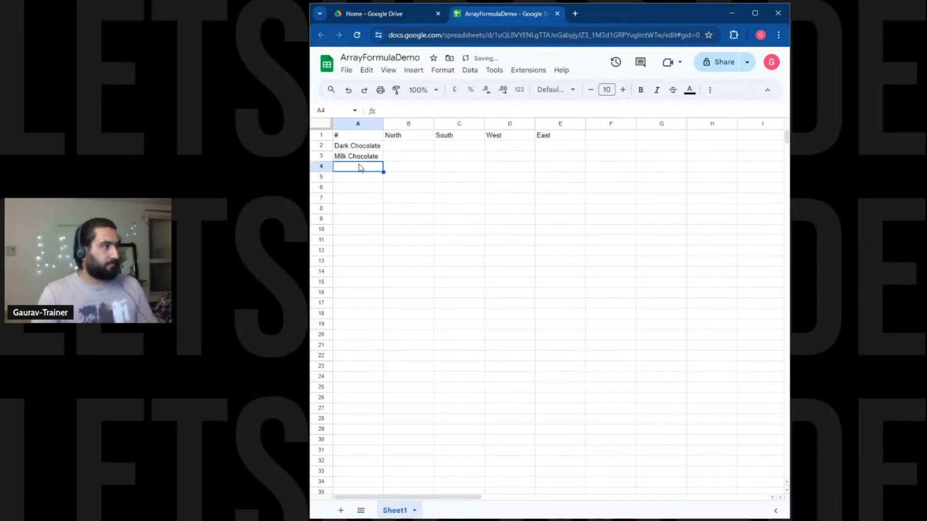
{"action": "type", "text": "Roasted"}
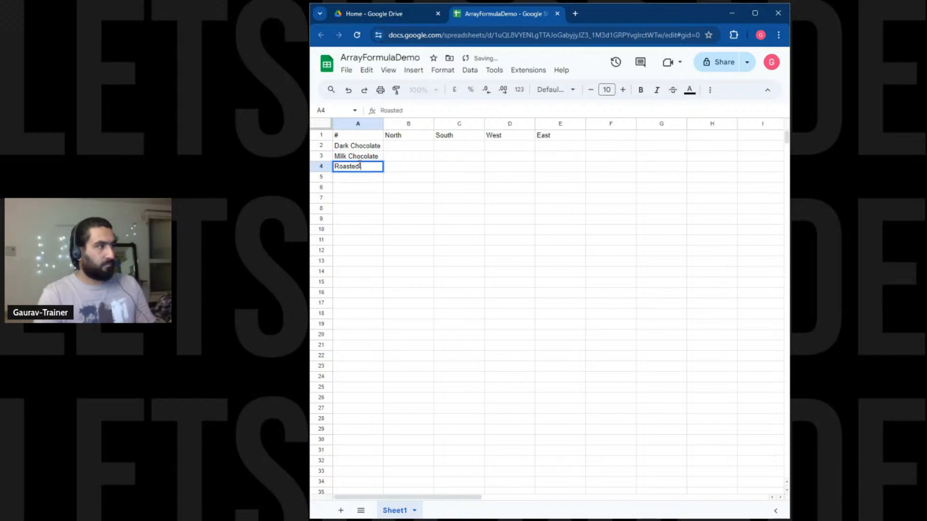
{"action": "type", "text": " Almond"}
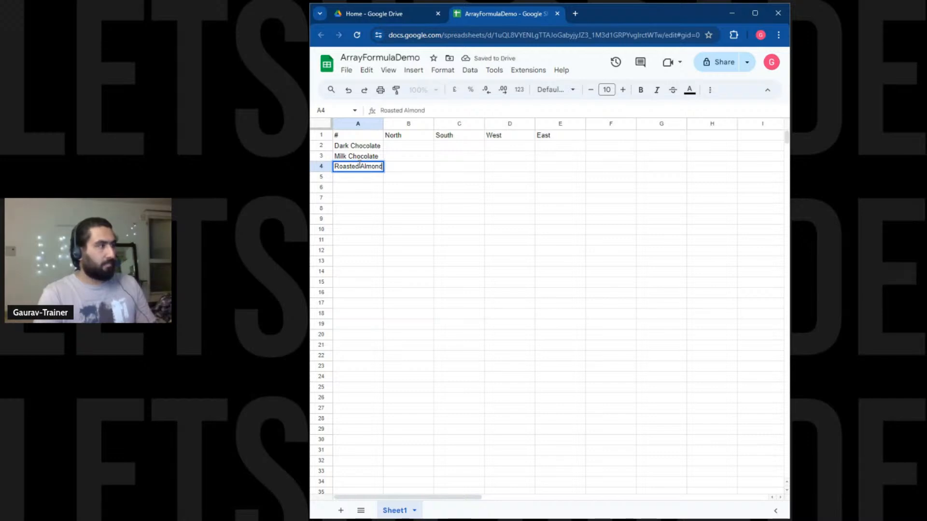
{"action": "type", "text": " Dark Cho"}
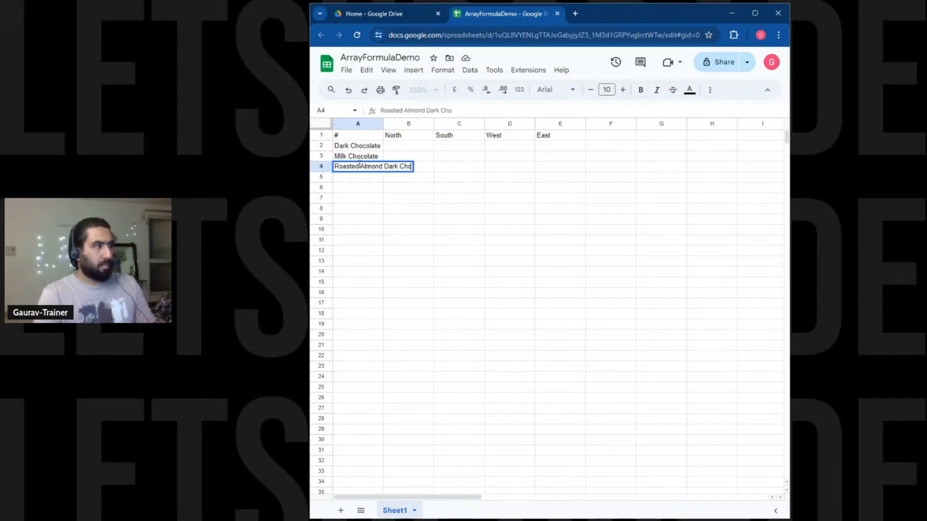
{"action": "type", "text": "colate"}
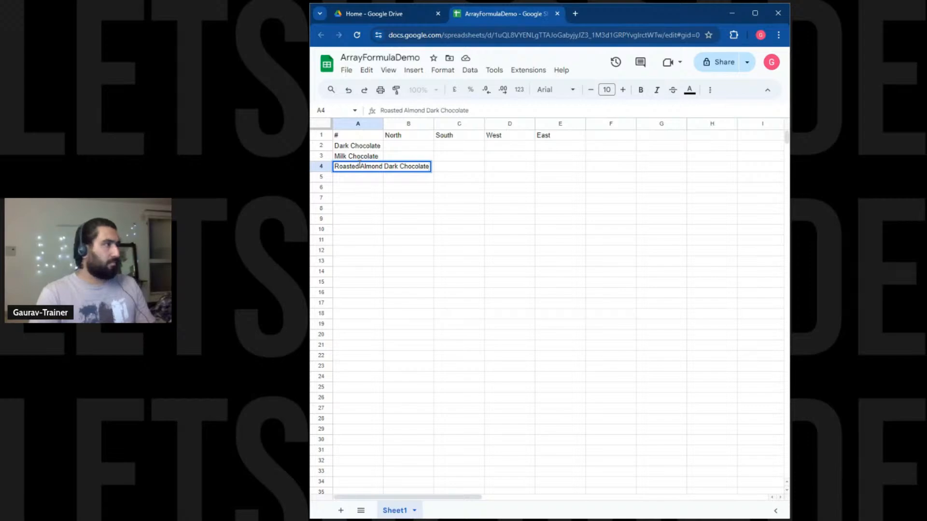
{"action": "key", "text": "Return"}
{"action": "type", "text": "Caramel"}
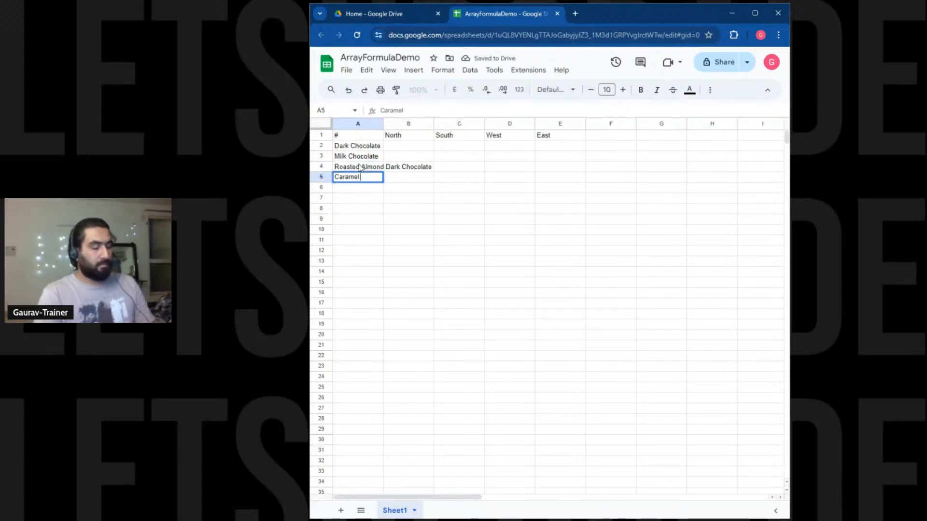
{"action": "type", "text": " Dark C"}
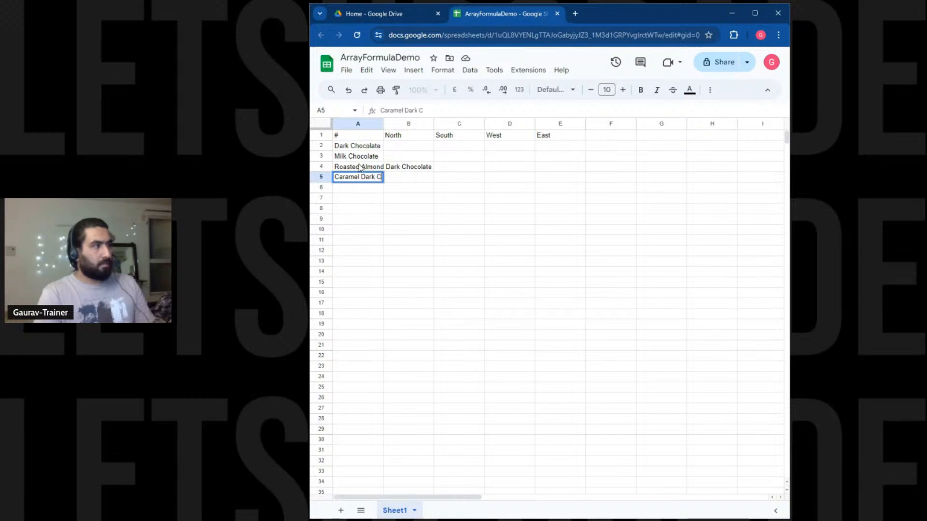
{"action": "type", "text": "hocolate"}
{"action": "key", "text": "Return"}
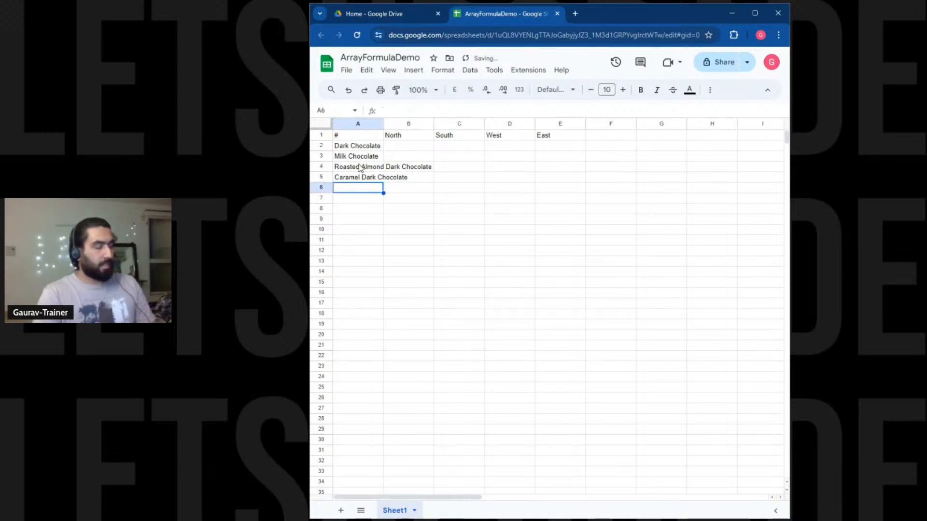
{"action": "type", "text": "Extra Dark"}
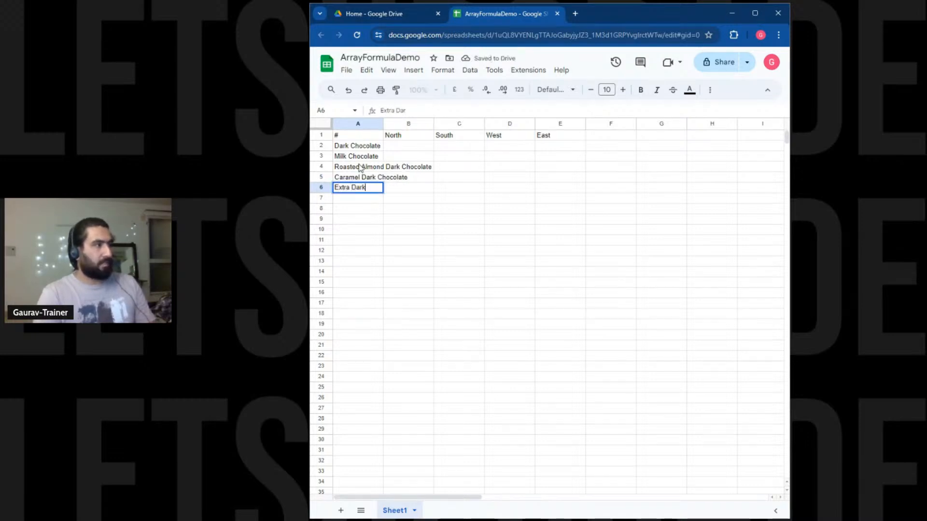
{"action": "type", "text": " Chocolate"}
{"action": "key", "text": "Return"}
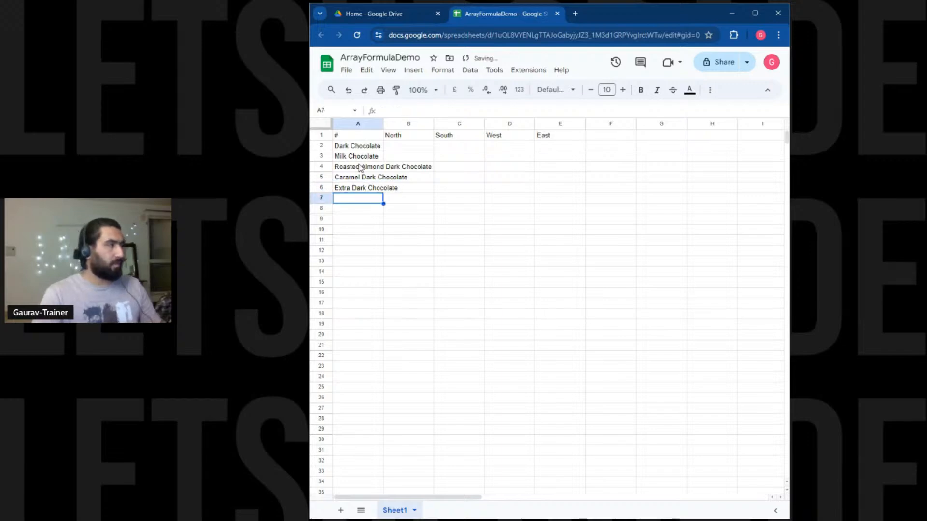
Make the header row bold with a light orange fill.
{"action": "left_click_drag", "start_coordinate": [384, 124], "coordinate": [627, 132]}
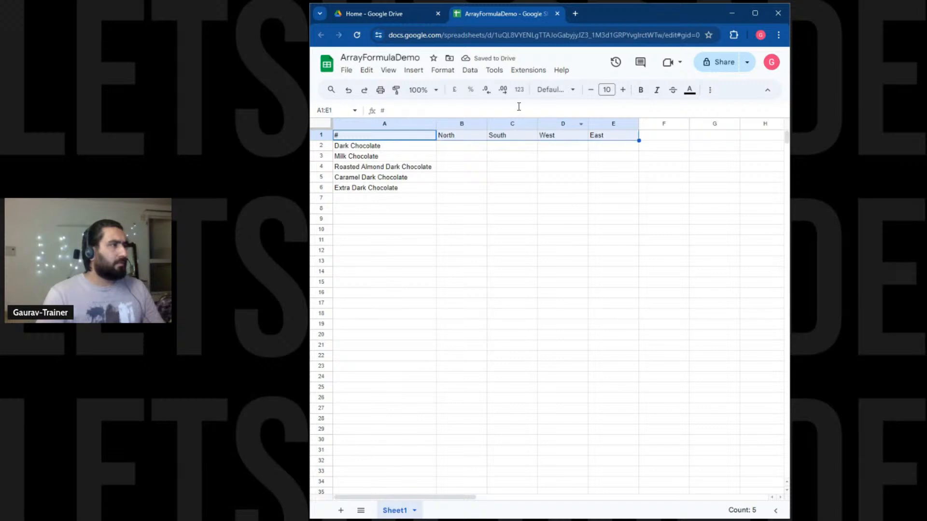
{"action": "left_click", "coordinate": [641, 91]}
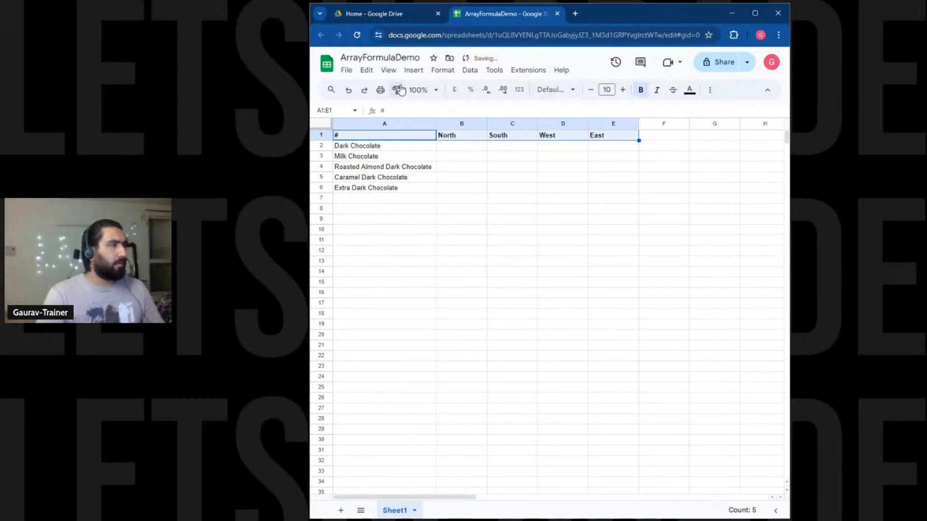
{"action": "left_click", "coordinate": [710, 90]}
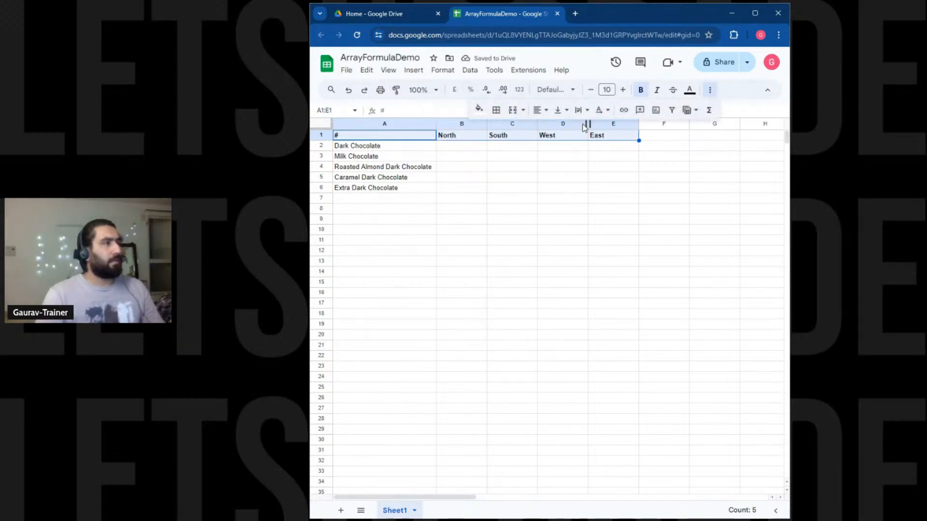
{"action": "left_click", "coordinate": [479, 109]}
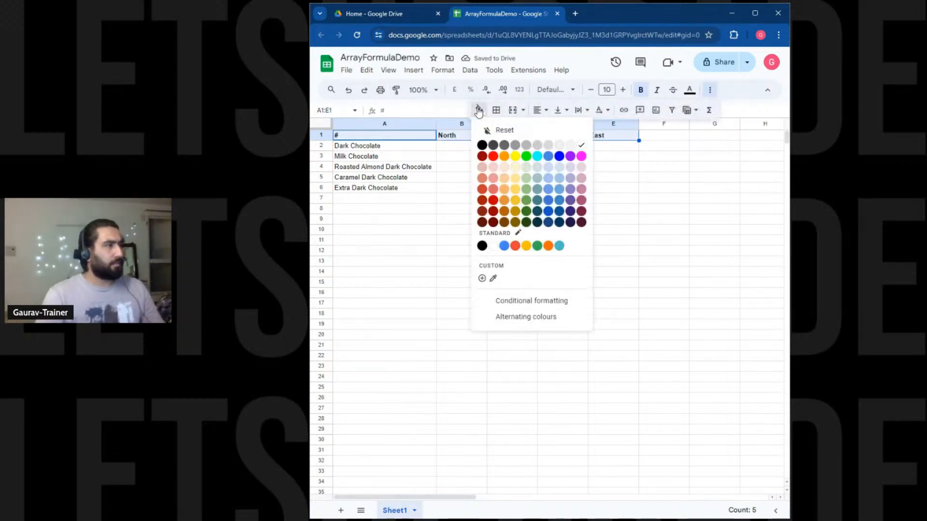
{"action": "left_click", "coordinate": [505, 178]}
Copy the header formatting onto the product names A2:A6 and widen column A.
{"action": "left_click", "coordinate": [396, 90]}
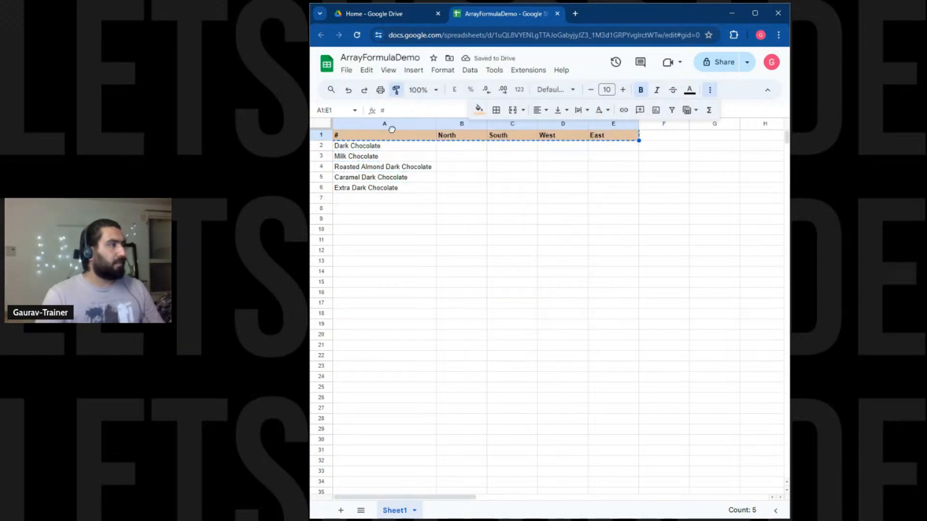
{"action": "left_click", "coordinate": [386, 147]}
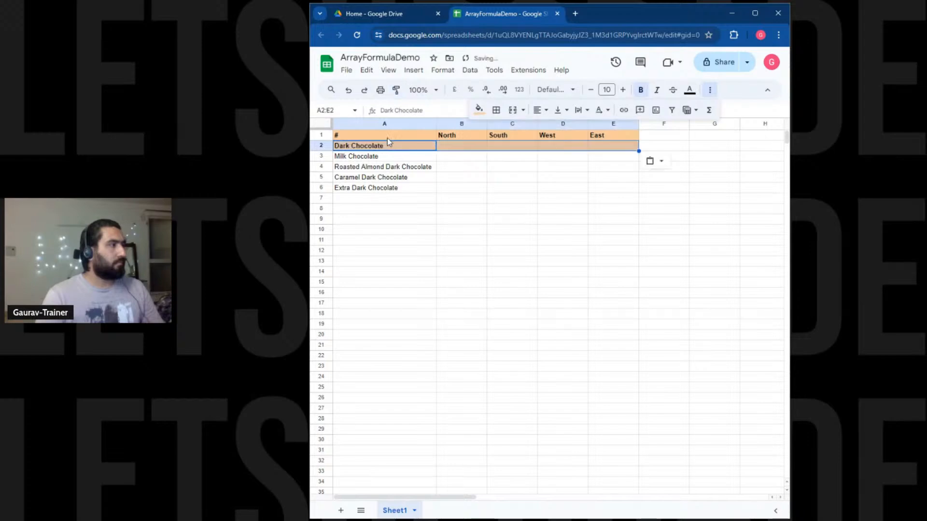
{"action": "key", "text": "ctrl+z"}
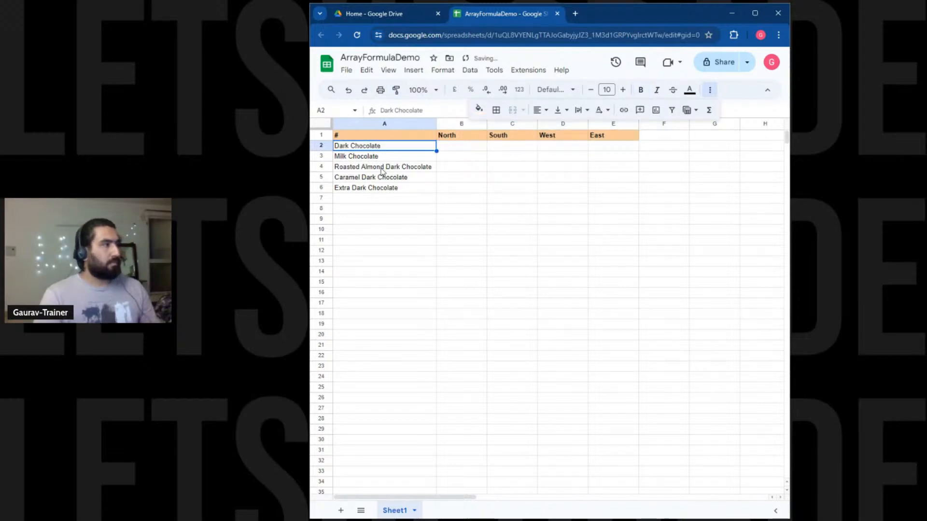
{"action": "left_click", "coordinate": [393, 136]}
{"action": "left_click", "coordinate": [395, 90]}
{"action": "left_click_drag", "start_coordinate": [393, 146], "coordinate": [393, 189]}
{"action": "left_click", "coordinate": [393, 230]}
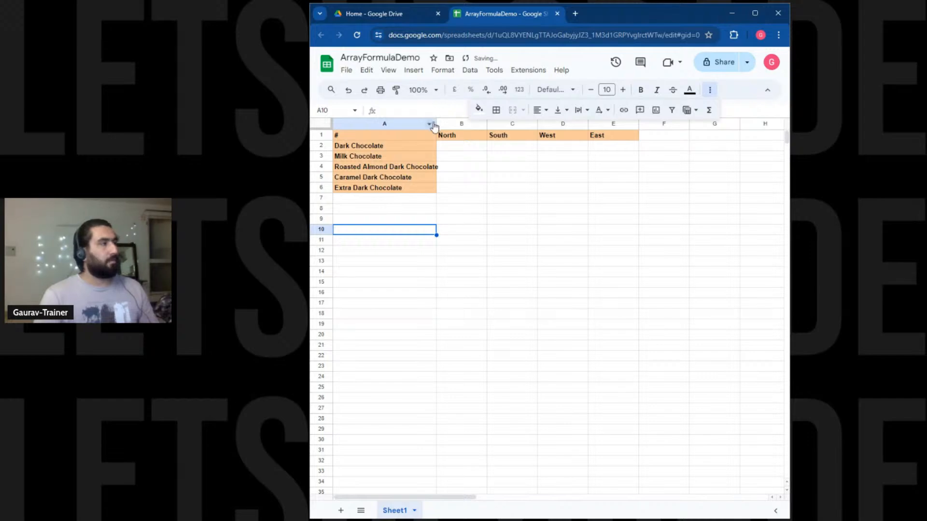
{"action": "left_click_drag", "start_coordinate": [436, 123], "coordinate": [444, 124]}
Add all borders to the A1:E6 table.
{"action": "left_click_drag", "start_coordinate": [356, 137], "coordinate": [604, 192]}
{"action": "left_click", "coordinate": [496, 109]}
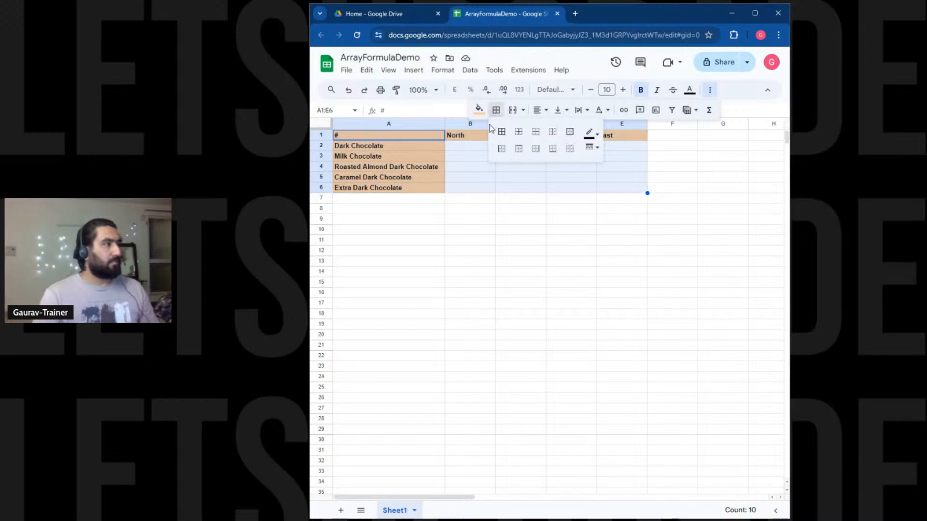
{"action": "left_click", "coordinate": [502, 131]}
{"action": "left_click", "coordinate": [443, 230]}
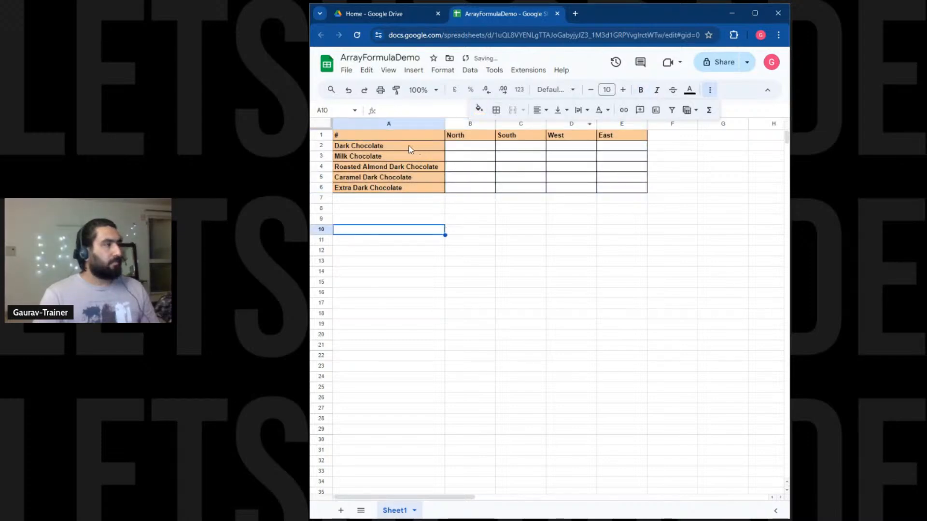
Centre the # heading in A1 and enlarge its font size.
{"action": "left_click", "coordinate": [386, 135]}
{"action": "left_click", "coordinate": [541, 110]}
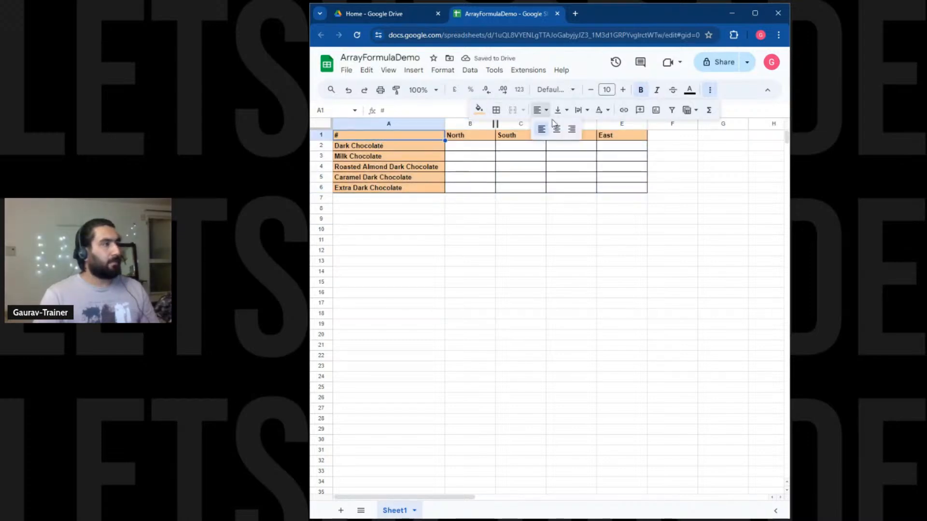
{"action": "left_click", "coordinate": [553, 130]}
{"action": "left_click", "coordinate": [488, 232]}
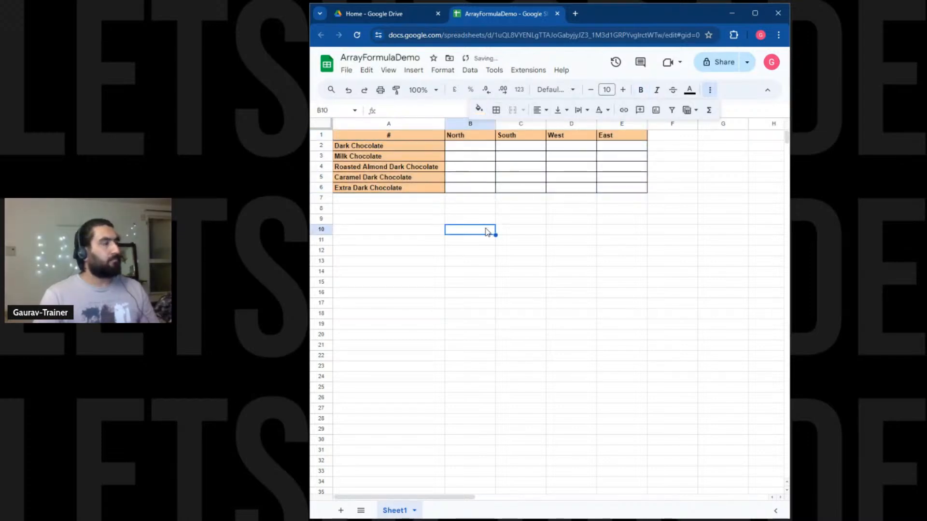
{"action": "left_click", "coordinate": [405, 133]}
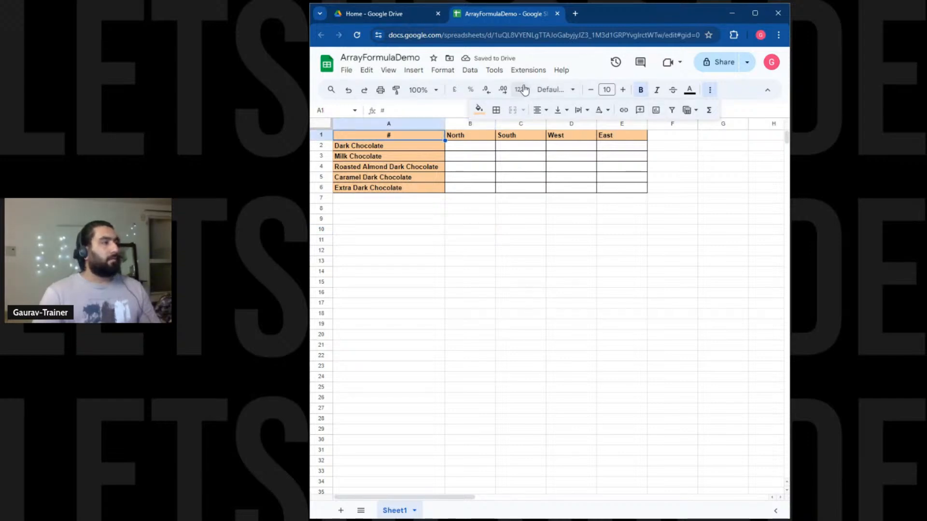
{"action": "left_click", "coordinate": [624, 90]}
{"action": "left_click", "coordinate": [531, 273]}
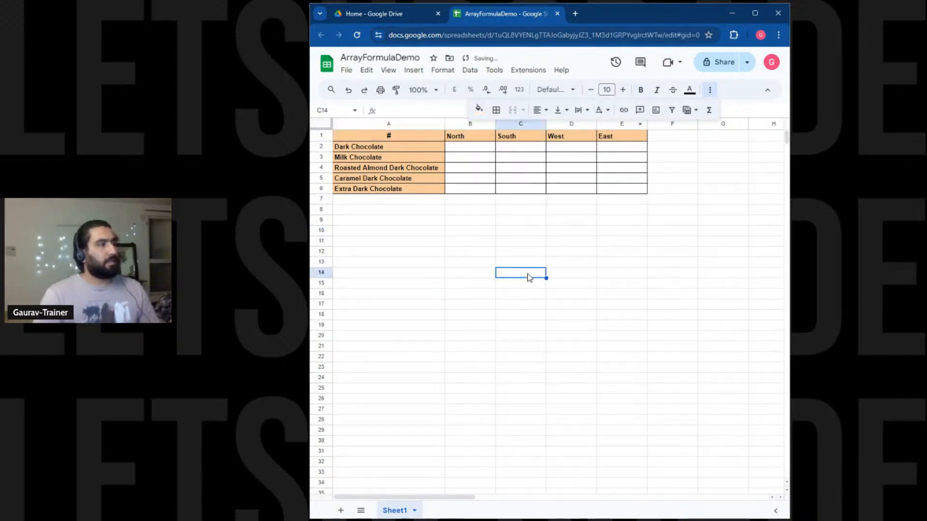
Enter Dark Chocolate's sales in B2:E2: 40, 50, 50, 30.
{"action": "left_click", "coordinate": [475, 151]}
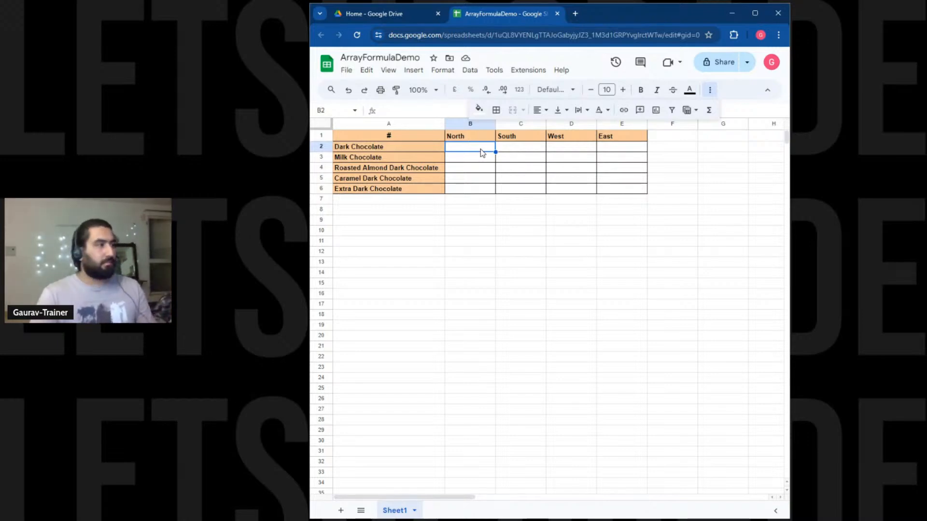
{"action": "type", "text": "40"}
{"action": "key", "text": "Tab"}
{"action": "type", "text": "50"}
{"action": "key", "text": "Tab"}
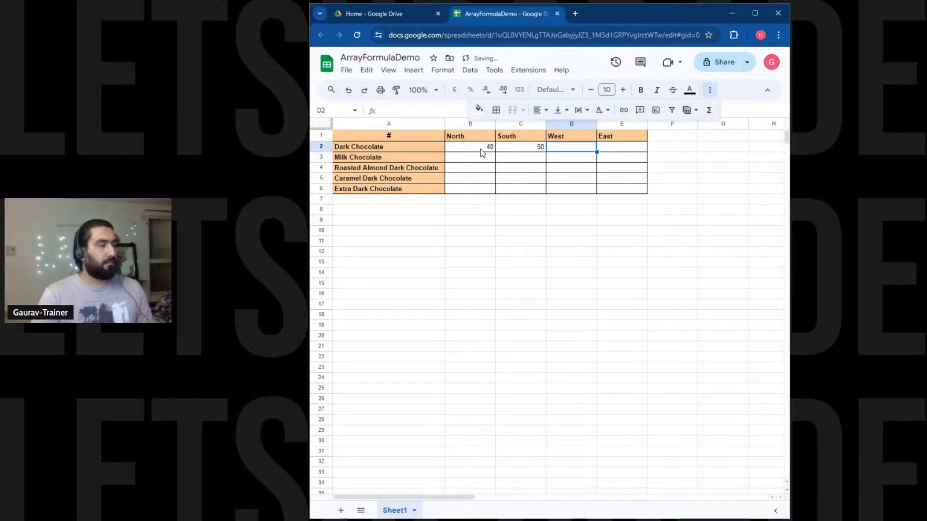
{"action": "type", "text": "48"}
{"action": "key", "text": "BackSpace"}
{"action": "key", "text": "BackSpace"}
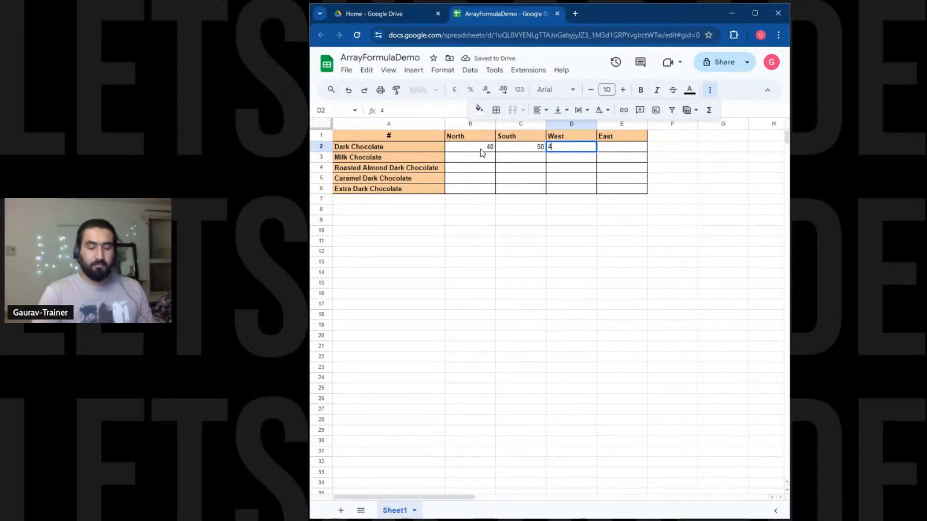
{"action": "type", "text": "50"}
{"action": "key", "text": "Tab"}
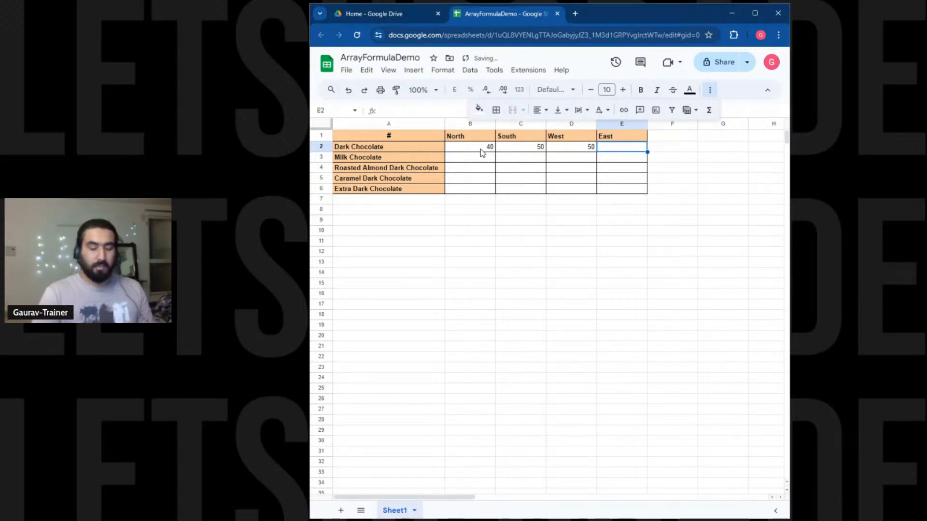
{"action": "type", "text": "30"}
{"action": "key", "text": "Return"}
Enter Milk Chocolate's sales in row 3: 20, 30, 60, 10.
{"action": "key", "text": "Left"}
{"action": "key", "text": "Left"}
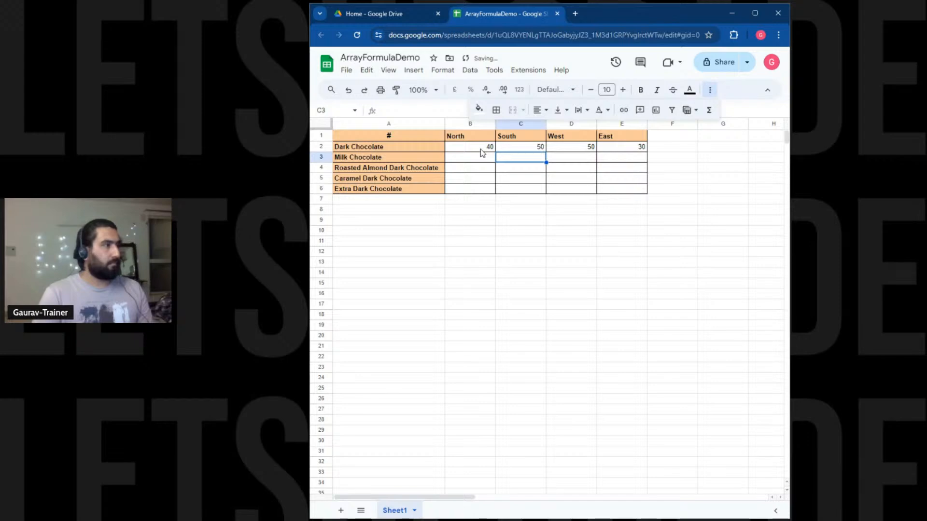
{"action": "type", "text": "20"}
{"action": "key", "text": "Tab"}
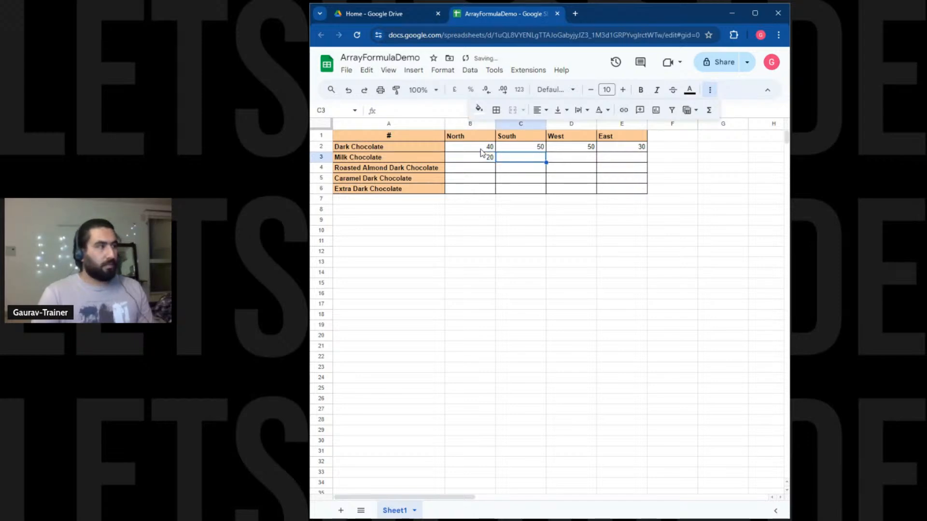
{"action": "type", "text": "30"}
{"action": "key", "text": "Tab"}
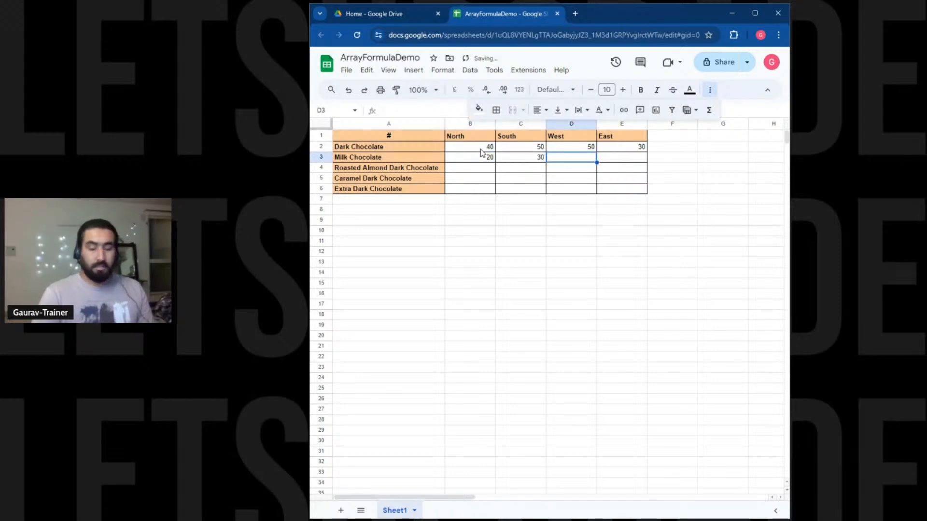
{"action": "type", "text": "60"}
{"action": "key", "text": "Tab"}
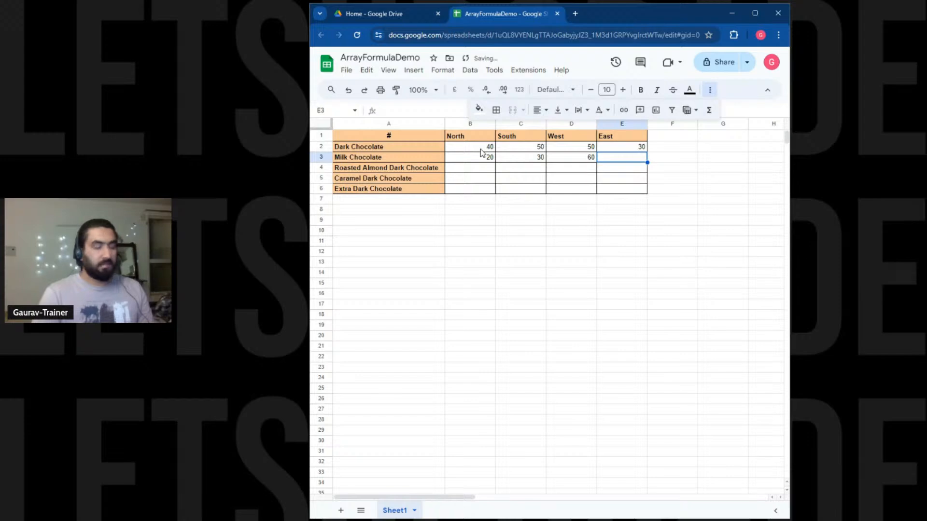
{"action": "type", "text": "10"}
{"action": "key", "text": "Return"}
Enter Roasted Almond Dark Chocolate's sales in row 4: 40, 50, 40, 40.
{"action": "key", "text": "Left"}
{"action": "key", "text": "Left"}
{"action": "key", "text": "Left"}
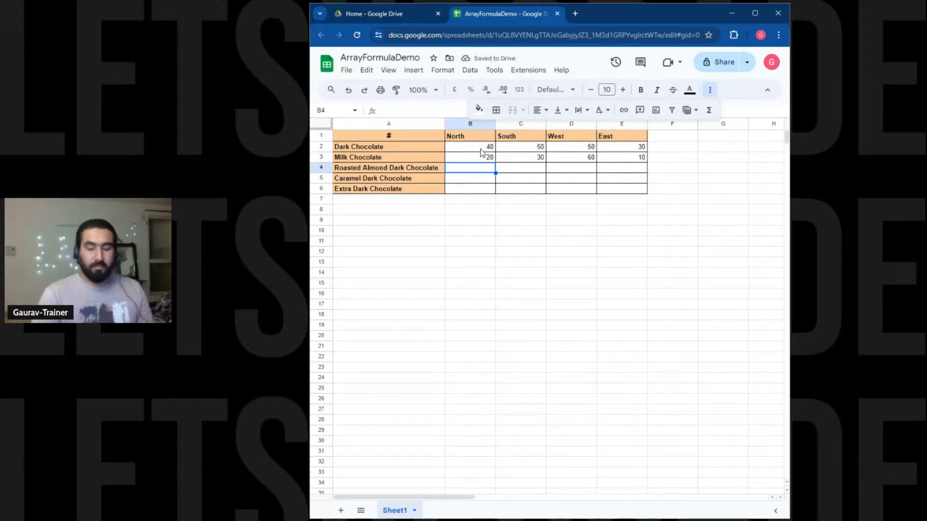
{"action": "type", "text": "40"}
{"action": "key", "text": "Tab"}
{"action": "type", "text": "50"}
{"action": "key", "text": "Tab"}
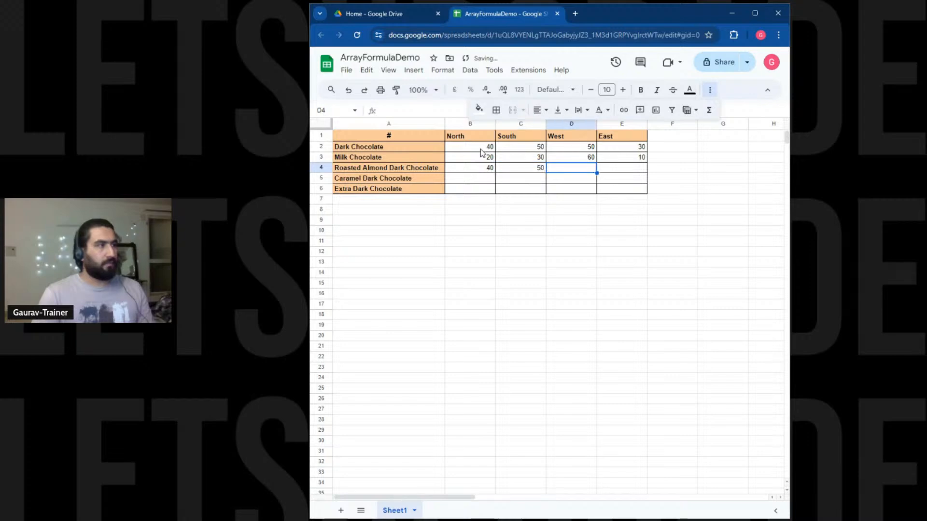
{"action": "type", "text": "40"}
{"action": "key", "text": "Tab"}
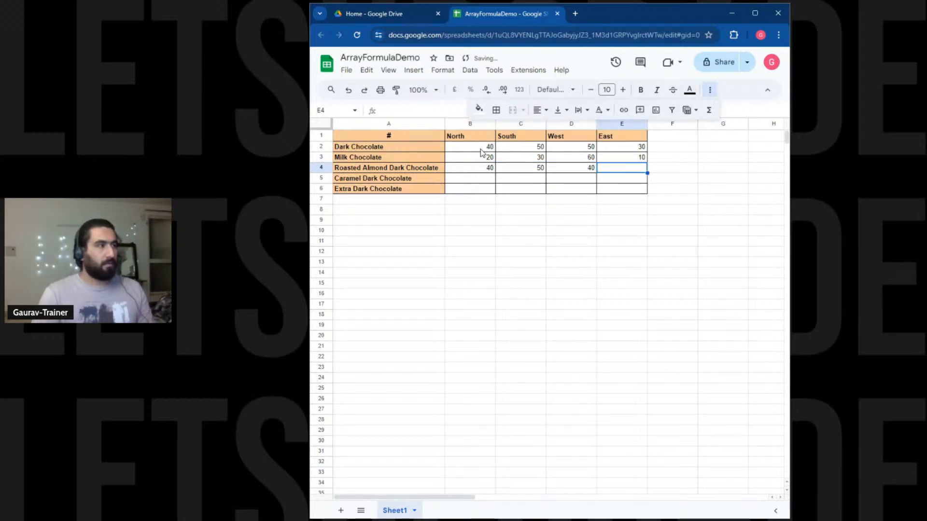
{"action": "type", "text": "40"}
{"action": "key", "text": "Return"}
Enter 10 for Caramel Dark Chocolate in all four regions of row 5.
{"action": "key", "text": "Left"}
{"action": "type", "text": "10"}
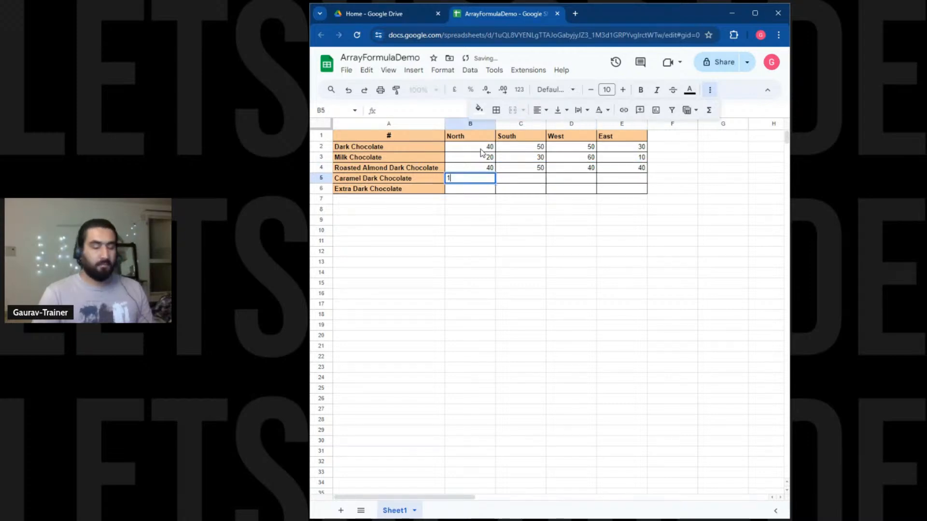
{"action": "key", "text": "Tab"}
{"action": "type", "text": "10"}
{"action": "key", "text": "Tab"}
{"action": "type", "text": "10"}
{"action": "key", "text": "Tab"}
{"action": "type", "text": "10"}
{"action": "key", "text": "Return"}
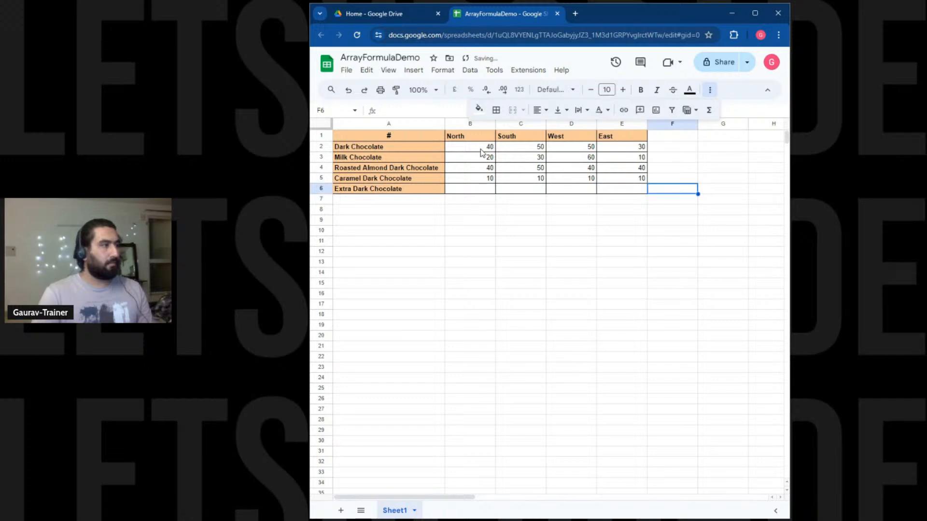
Enter Extra Dark Chocolate's sales in row 6: 70, 80, 40, 90.
{"action": "key", "text": "Left"}
{"action": "key", "text": "Left"}
{"action": "key", "text": "Left"}
{"action": "key", "text": "Left"}
{"action": "key", "text": "Right"}
{"action": "type", "text": "70"}
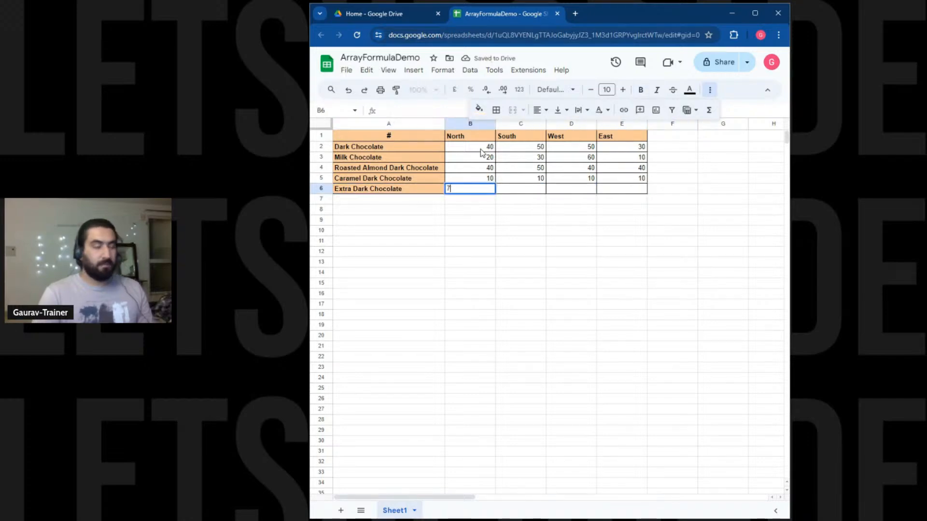
{"action": "key", "text": "Tab"}
{"action": "type", "text": "80"}
{"action": "key", "text": "Tab"}
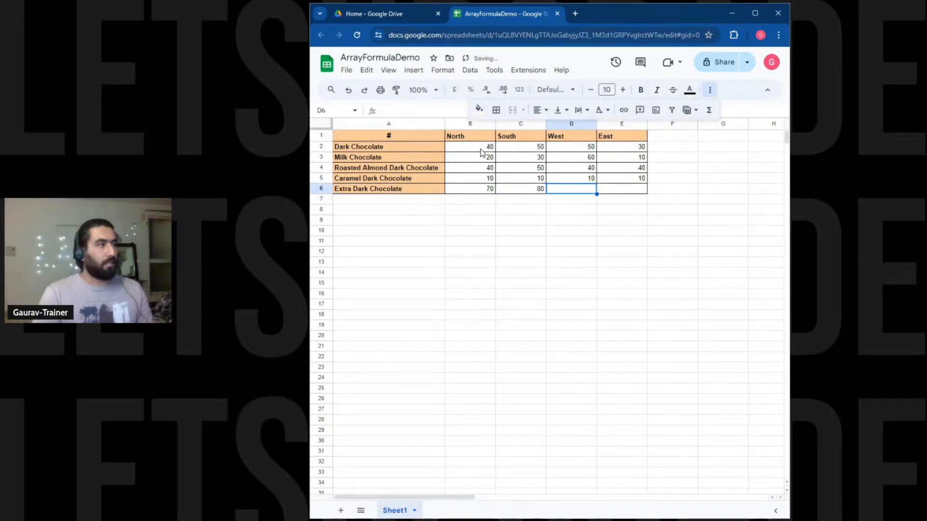
{"action": "type", "text": "40"}
{"action": "key", "text": "Tab"}
{"action": "type", "text": "90"}
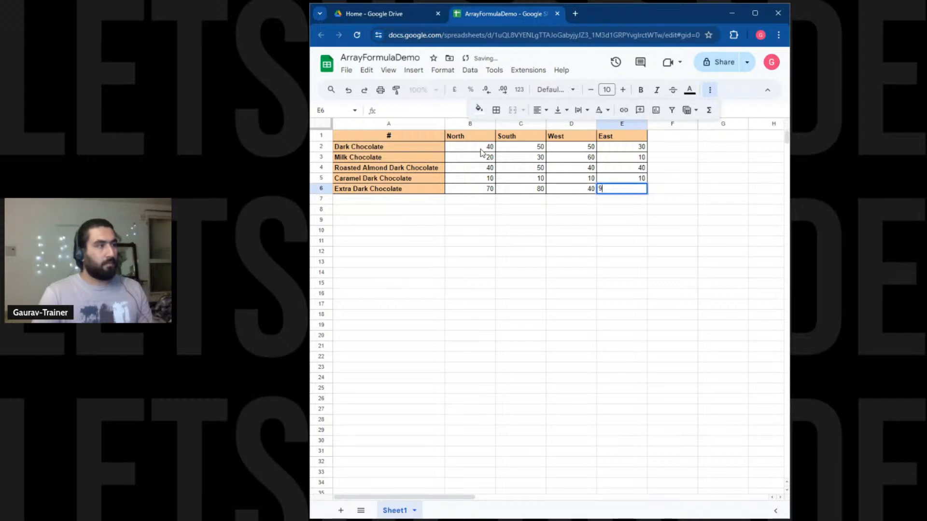
{"action": "key", "text": "Tab"}
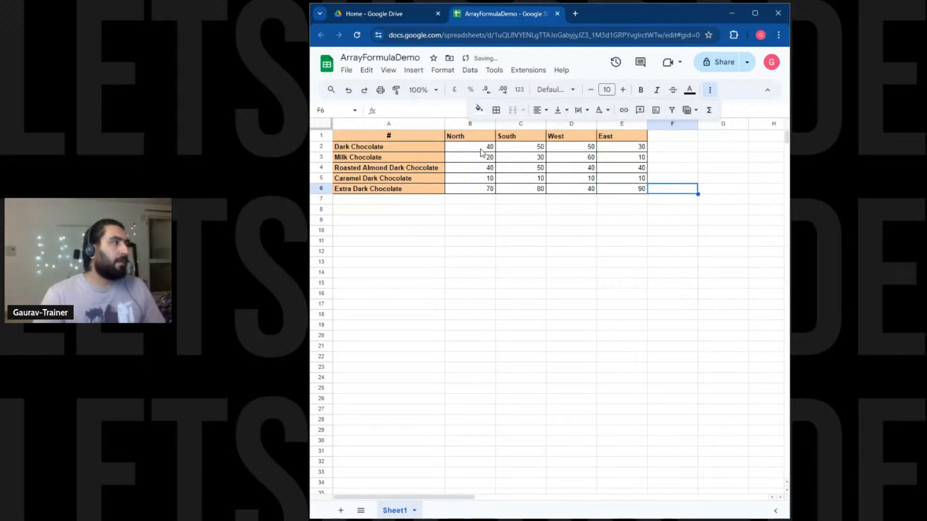
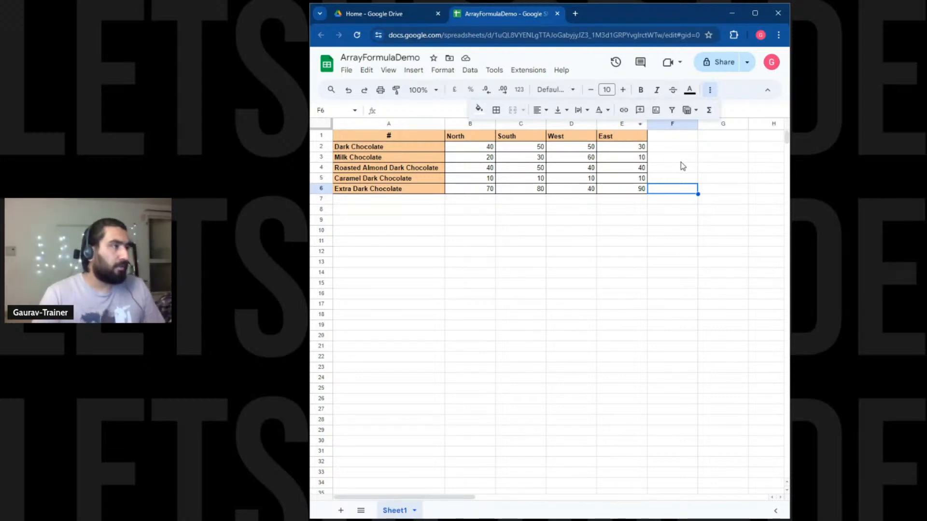
Sum B2:E2 in F2 and fill the formula down to F6 for each product's total.
{"action": "left_click", "coordinate": [676, 151]}
{"action": "type", "text": "=SUM"}
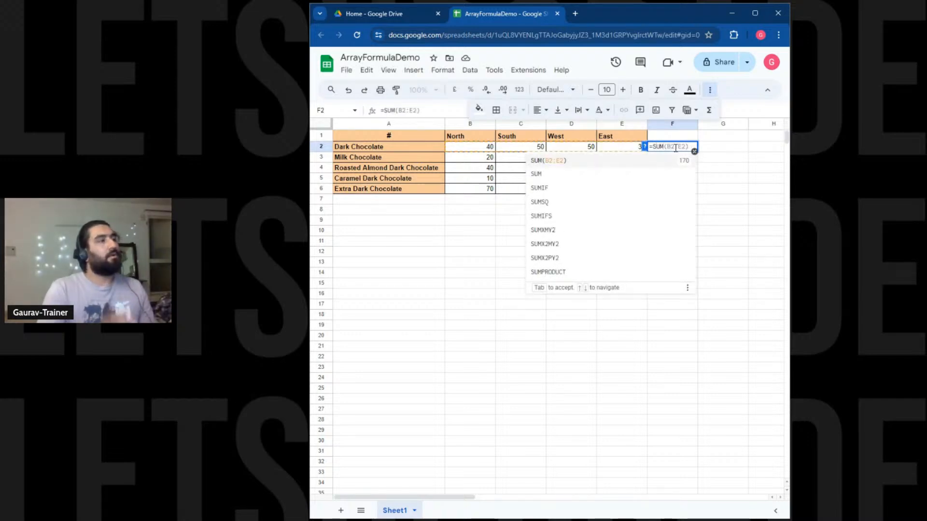
{"action": "key", "text": "Tab"}
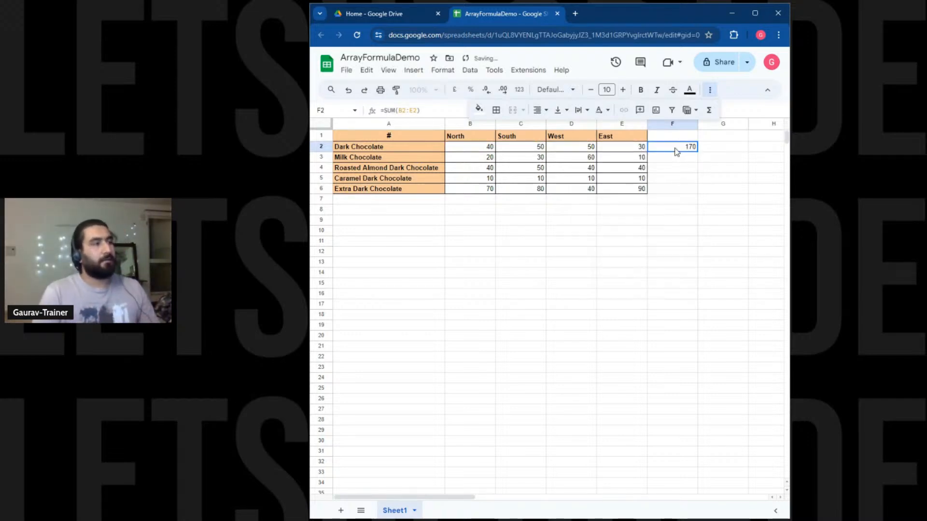
{"action": "left_click", "coordinate": [705, 159]}
{"action": "left_click", "coordinate": [689, 150]}
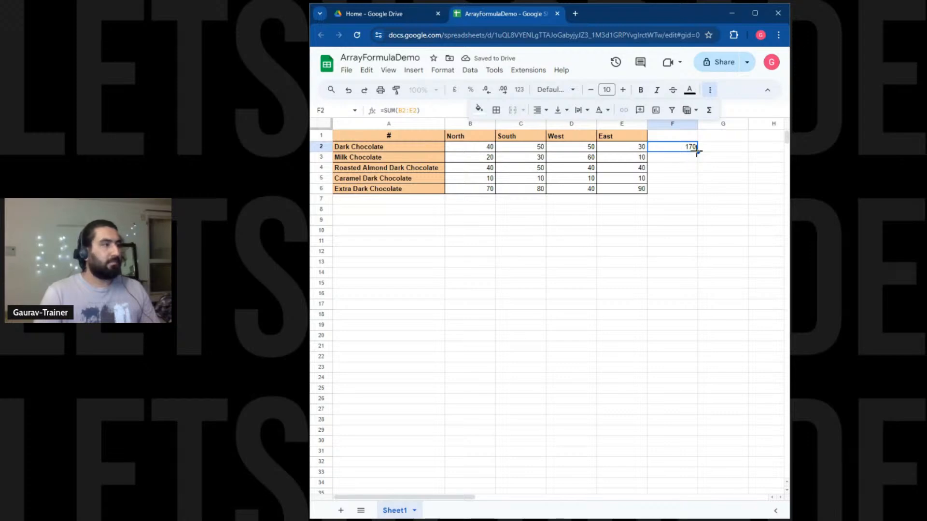
{"action": "left_click_drag", "start_coordinate": [696, 151], "coordinate": [699, 192]}
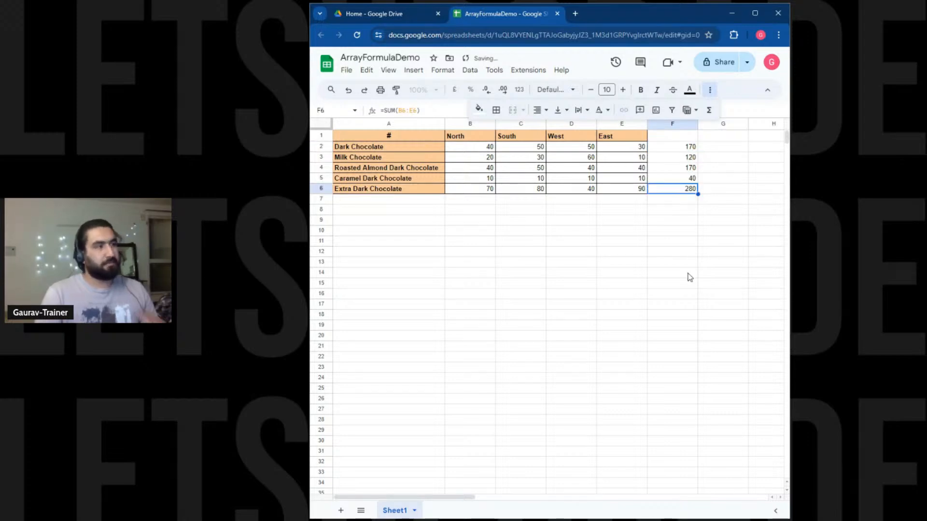
Enter the header 'Product-wise' in F1.
{"action": "left_click", "coordinate": [679, 140]}
{"action": "type", "text": "{P"}
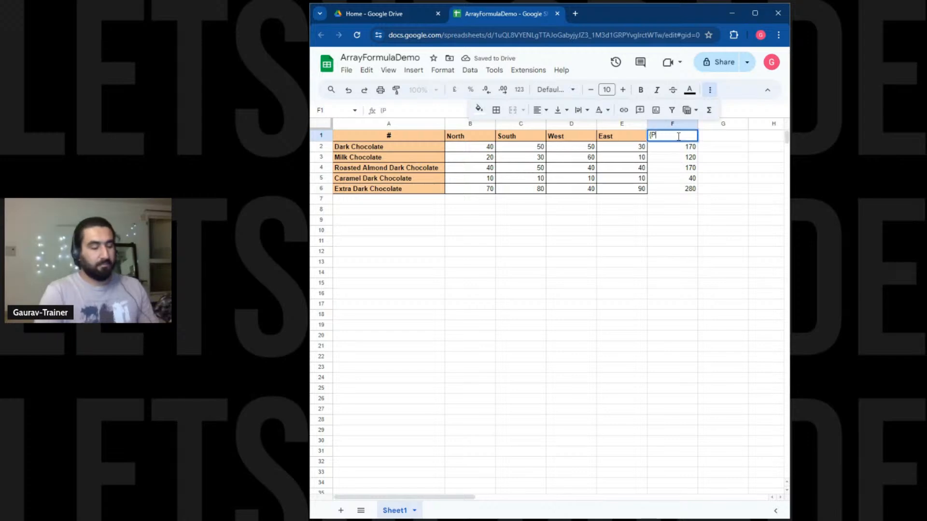
{"action": "type", "text": "r"}
{"action": "key", "text": "BackSpace"}
{"action": "key", "text": "BackSpace"}
{"action": "key", "text": "BackSpace"}
{"action": "type", "text": "Product"}
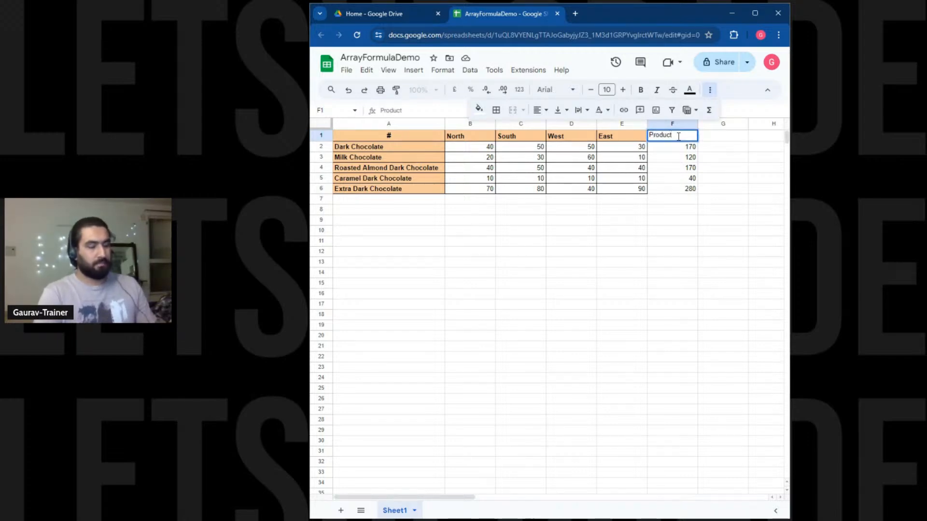
{"action": "type", "text": "-wisse"}
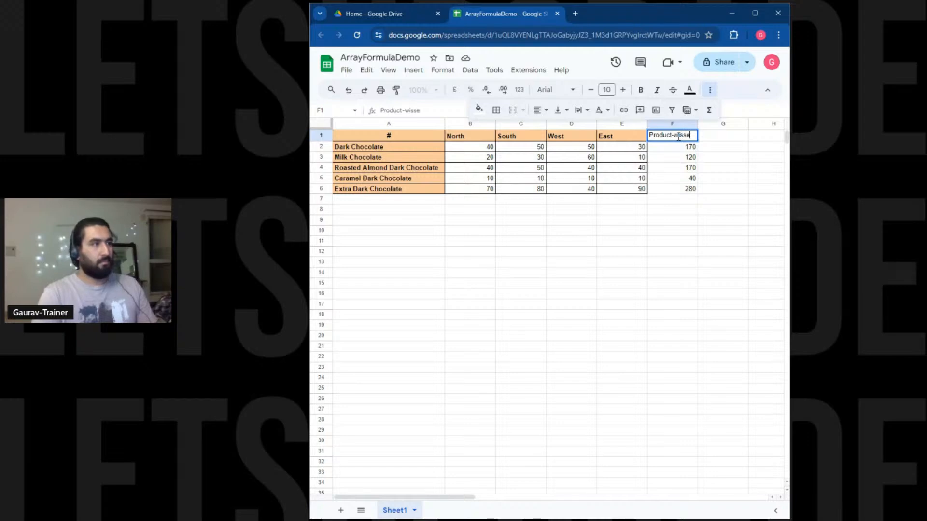
{"action": "key", "text": "Return"}
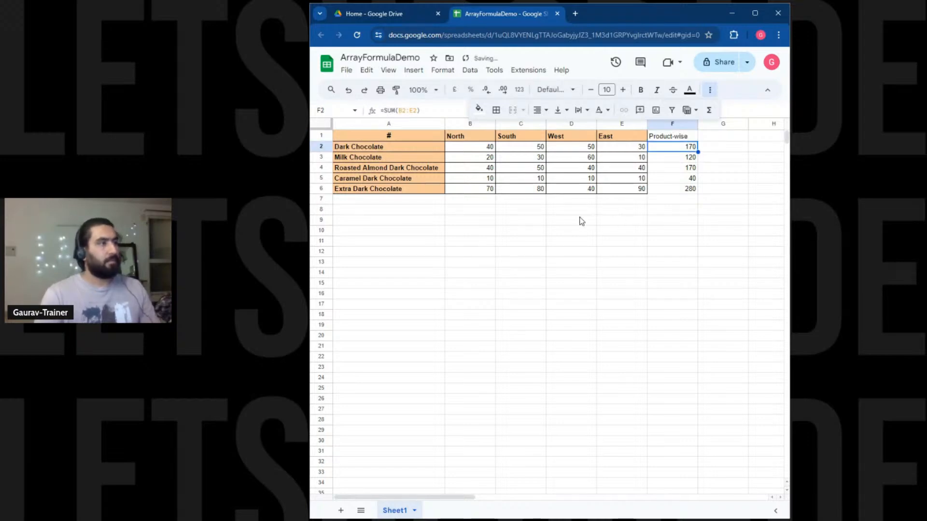
Label cell A7 'Region-wise'.
{"action": "left_click", "coordinate": [425, 199]}
{"action": "type", "text": "R"}
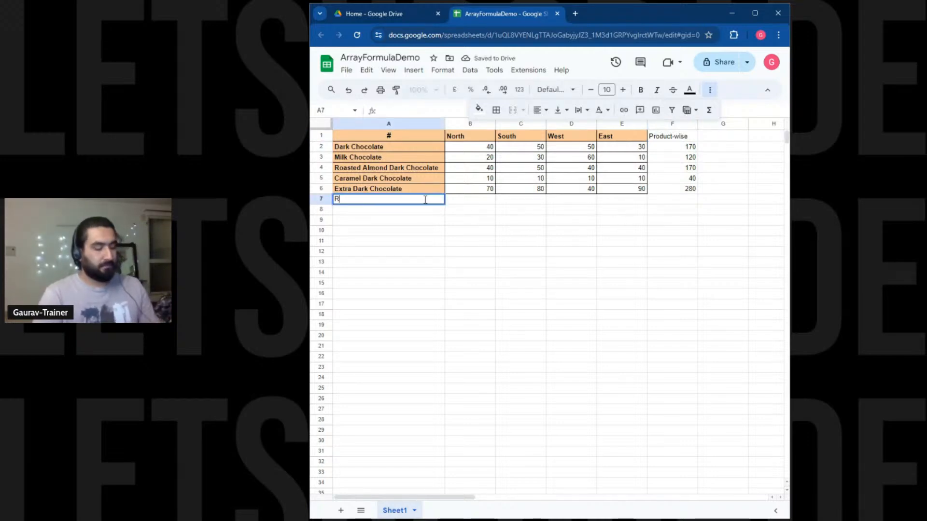
{"action": "type", "text": "egion-wise"}
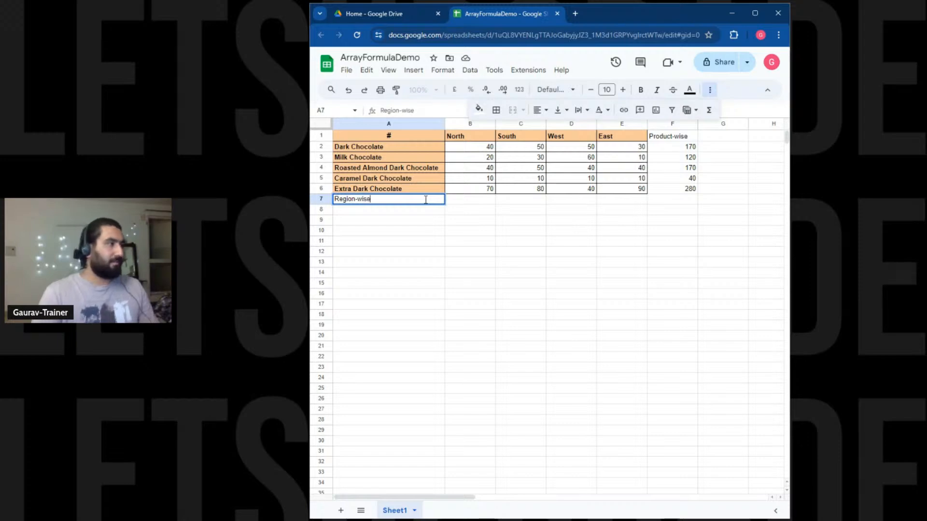
{"action": "left_click", "coordinate": [549, 253]}
Put =SUM(B2:B6) in B7 and fill it across to E7, giving 180, 220, 200, 180.
{"action": "left_click", "coordinate": [490, 200]}
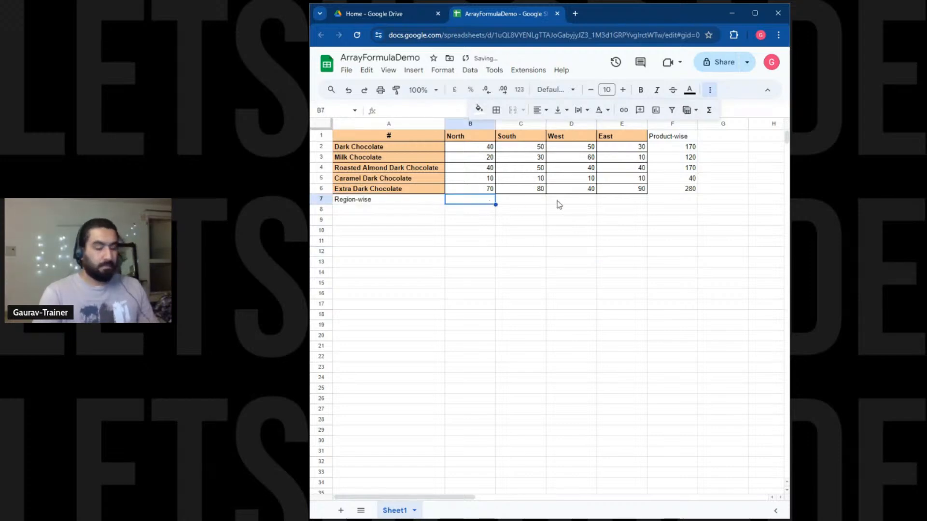
{"action": "type", "text": "=SUM"}
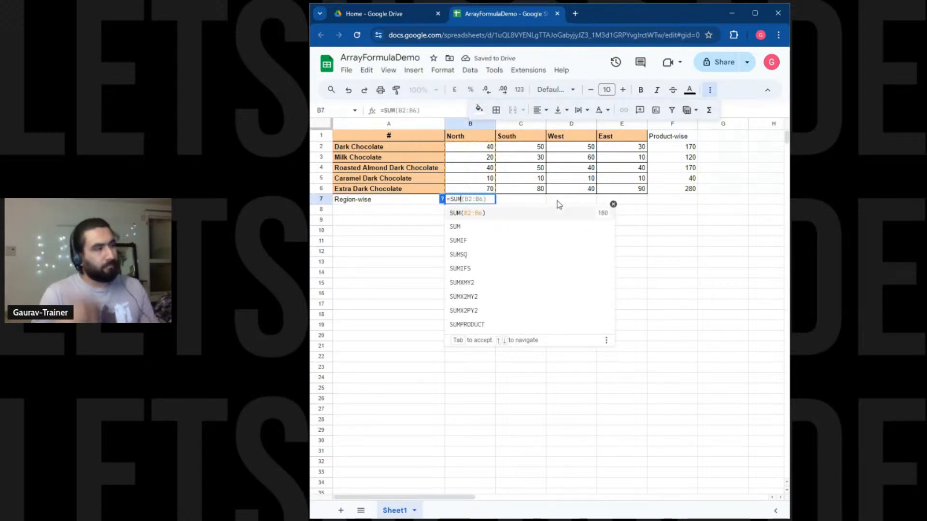
{"action": "key", "text": "Tab"}
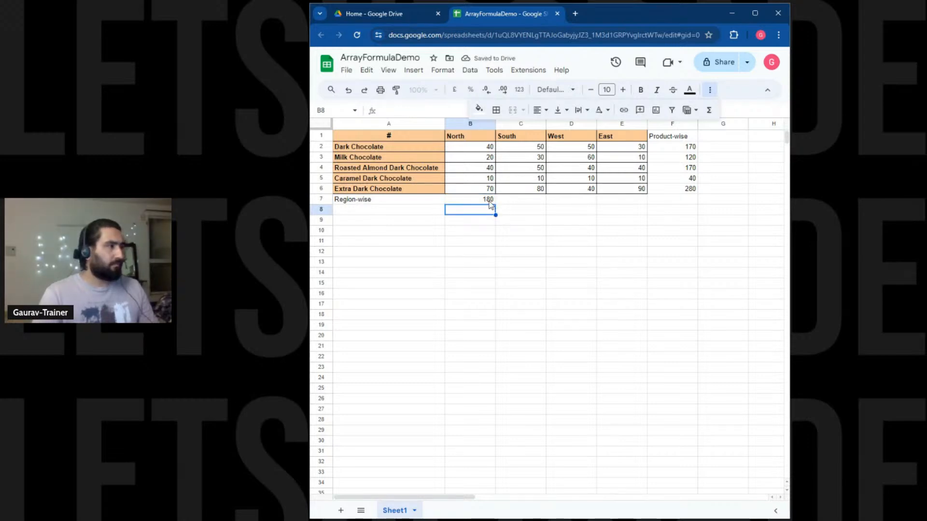
{"action": "left_click_drag", "start_coordinate": [496, 205], "coordinate": [637, 192]}
{"action": "left_click", "coordinate": [625, 251]}
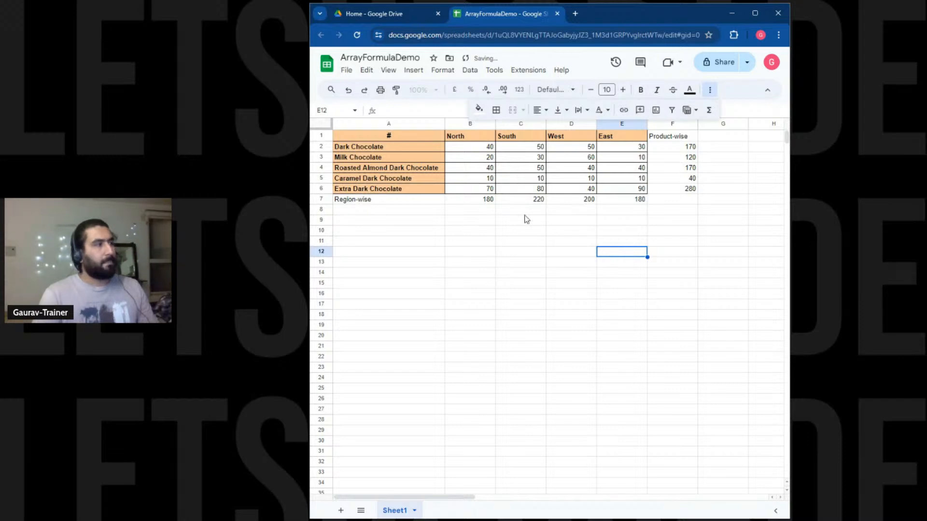
Fill the Region-wise row A7:E7 with grey.
{"action": "left_click_drag", "start_coordinate": [379, 200], "coordinate": [605, 204]}
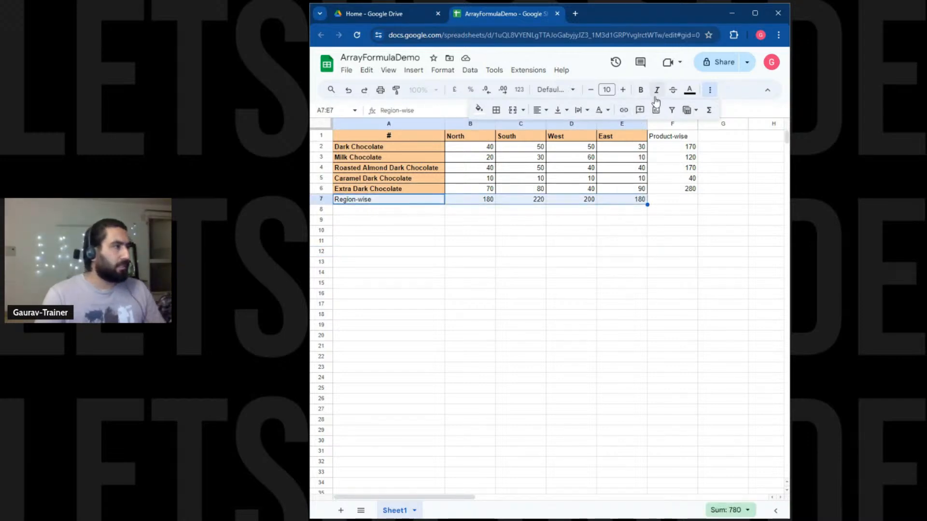
{"action": "left_click", "coordinate": [479, 109]}
{"action": "left_click", "coordinate": [539, 147]}
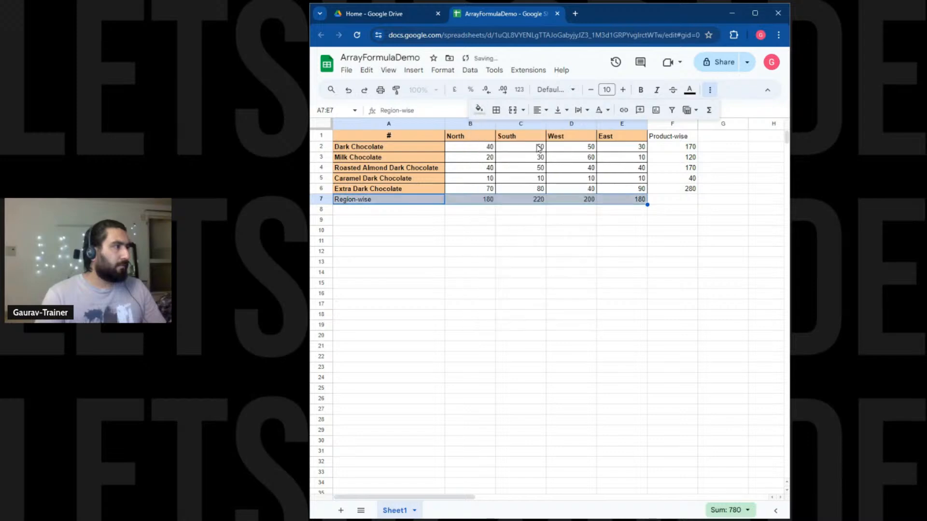
{"action": "left_click", "coordinate": [681, 242]}
Copy E7's grey formatting onto F1:F6 with Paint format.
{"action": "left_click_drag", "start_coordinate": [675, 137], "coordinate": [684, 189]}
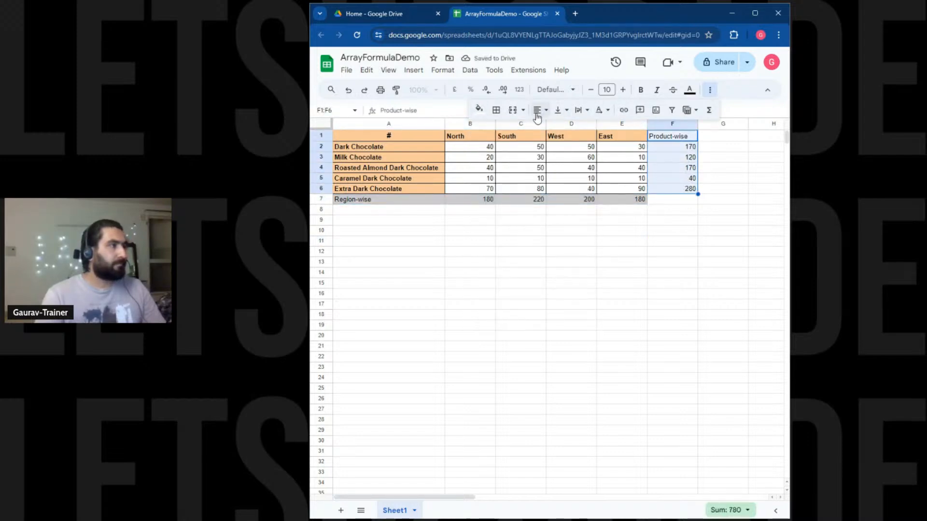
{"action": "left_click", "coordinate": [635, 201]}
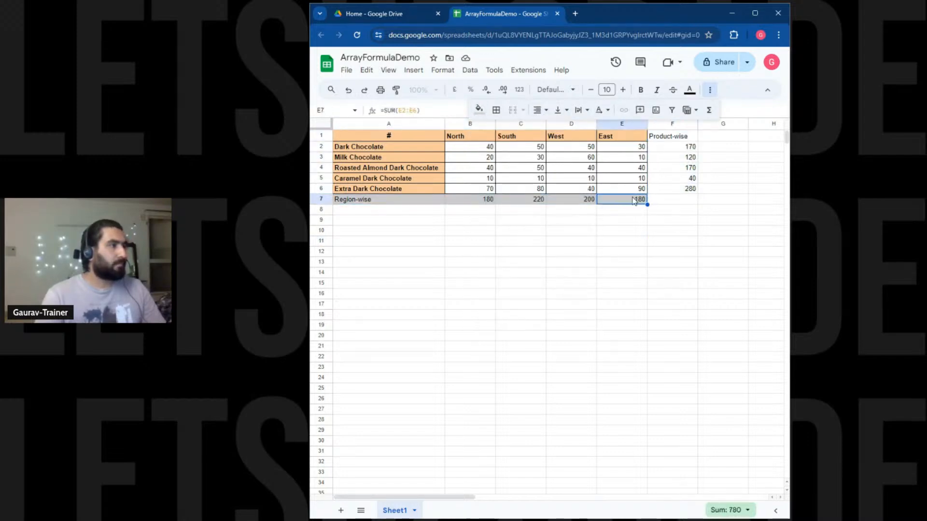
{"action": "left_click", "coordinate": [396, 90]}
{"action": "left_click_drag", "start_coordinate": [660, 138], "coordinate": [672, 189]}
{"action": "left_click", "coordinate": [666, 209]}
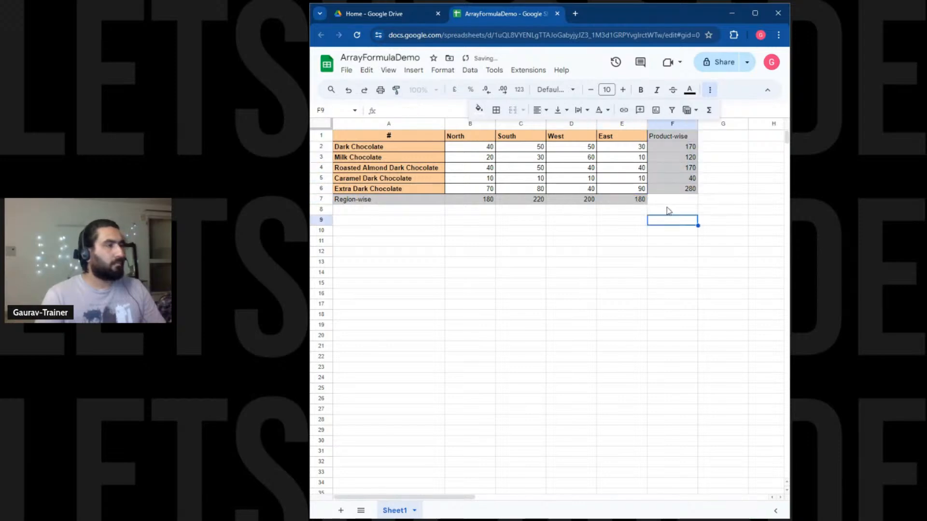
Give the corner cell F7 a light blue fill.
{"action": "left_click", "coordinate": [671, 201]}
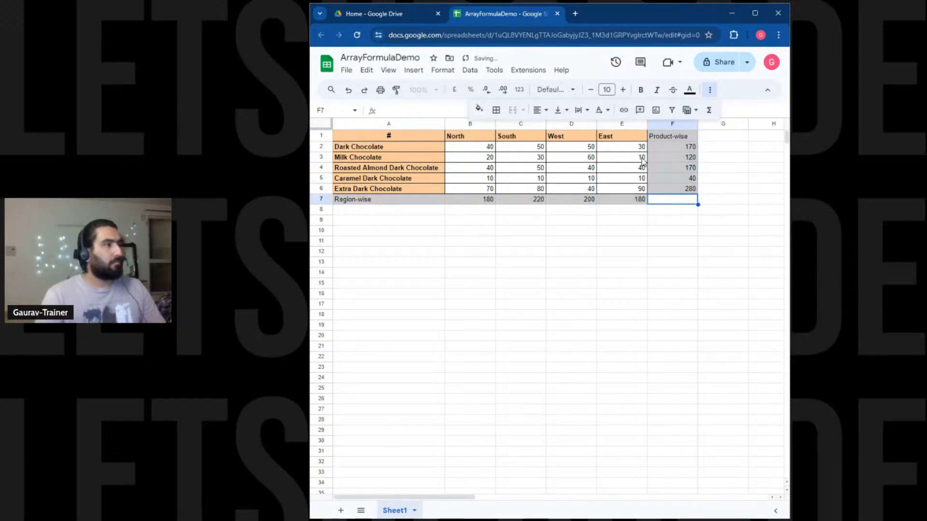
{"action": "left_click", "coordinate": [480, 110]}
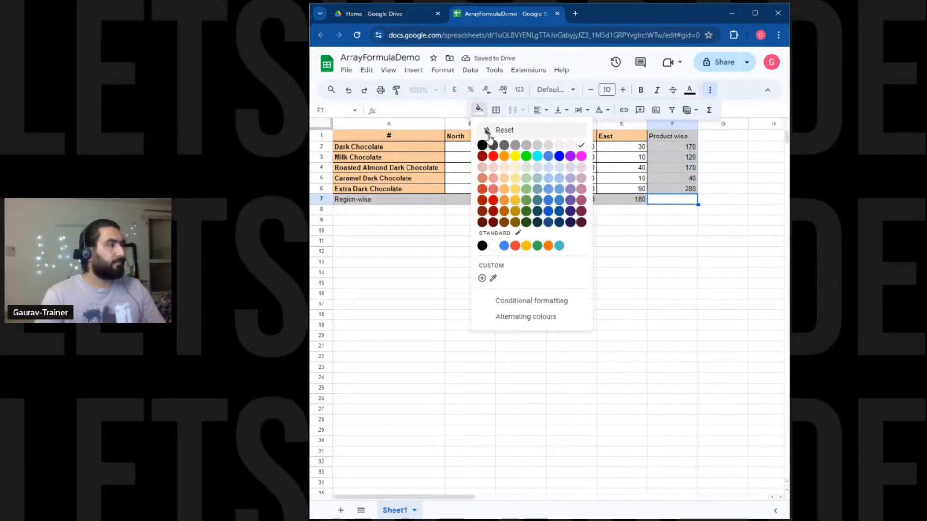
{"action": "left_click", "coordinate": [531, 168]}
{"action": "left_click", "coordinate": [640, 221]}
{"action": "left_click", "coordinate": [670, 198]}
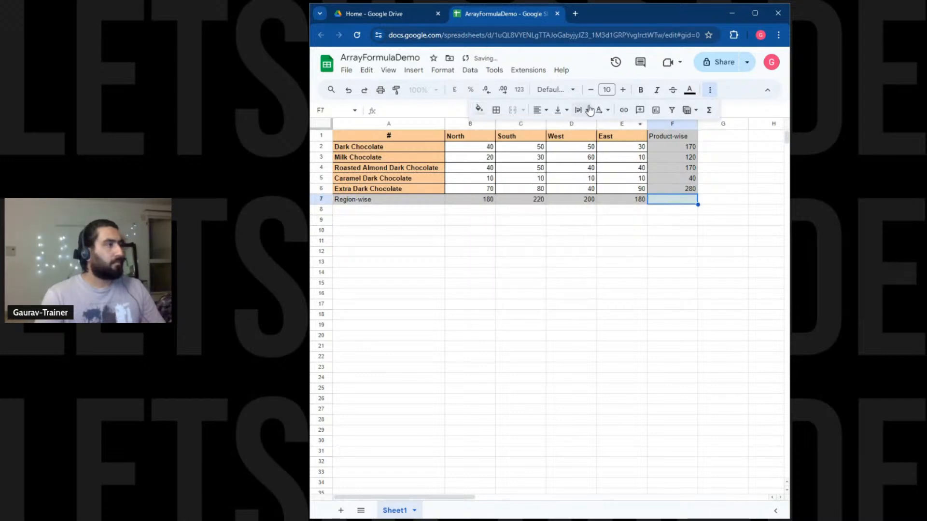
{"action": "left_click", "coordinate": [479, 109]}
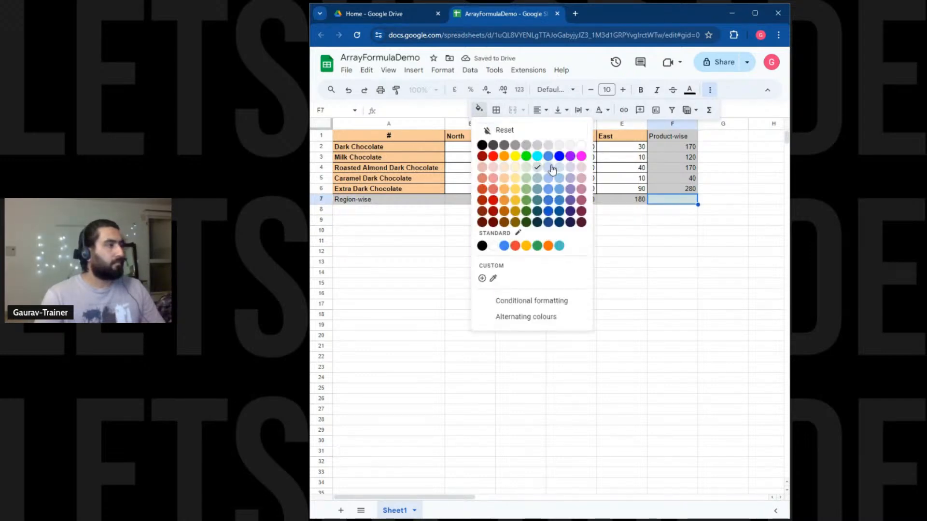
{"action": "left_click", "coordinate": [554, 168]}
{"action": "left_click", "coordinate": [640, 210]}
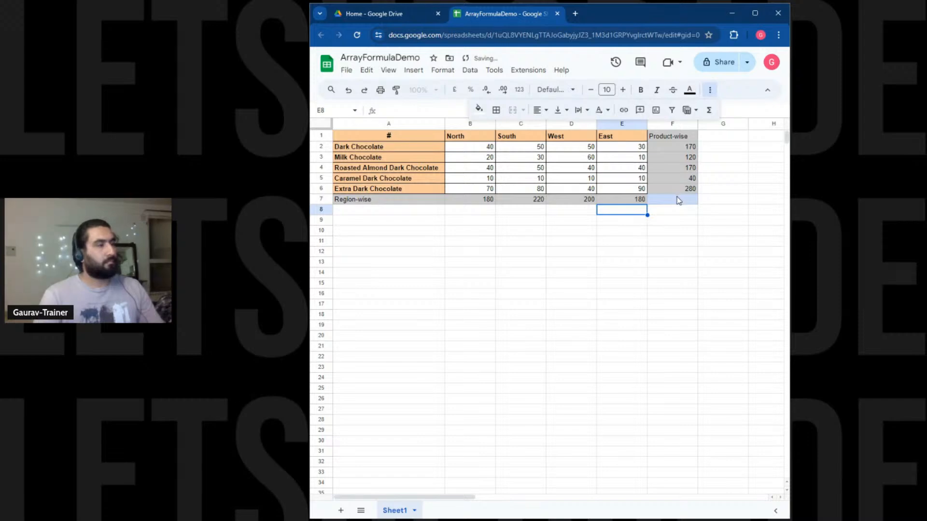
{"action": "left_click", "coordinate": [678, 198]}
Apply all borders to F7 and start editing it.
{"action": "left_click", "coordinate": [496, 109]}
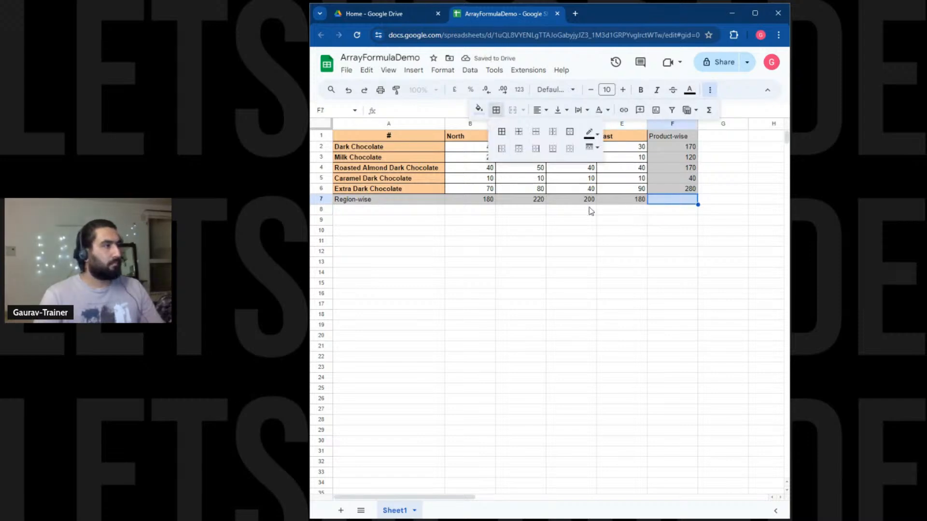
{"action": "left_click", "coordinate": [502, 131]}
{"action": "left_click", "coordinate": [651, 273]}
{"action": "double_click", "coordinate": [663, 201]}
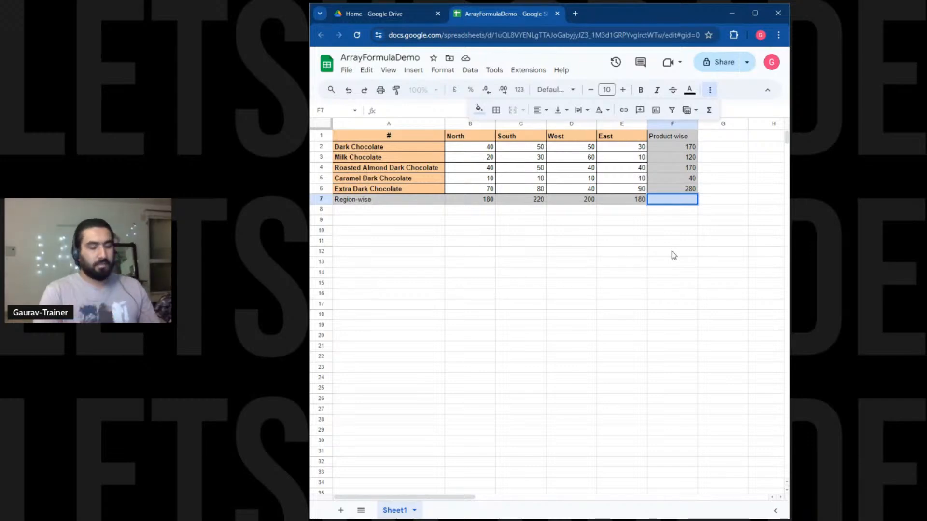
Enter =SUM(F2:F6) in F7 for a grand total of 780.
{"action": "type", "text": "=SUM"}
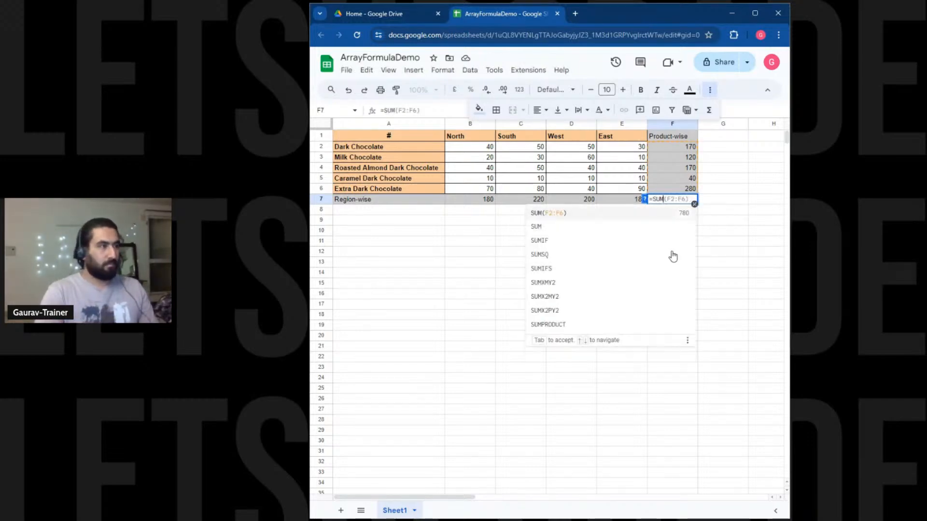
{"action": "key", "text": "Tab"}
{"action": "left_click", "coordinate": [675, 252]}
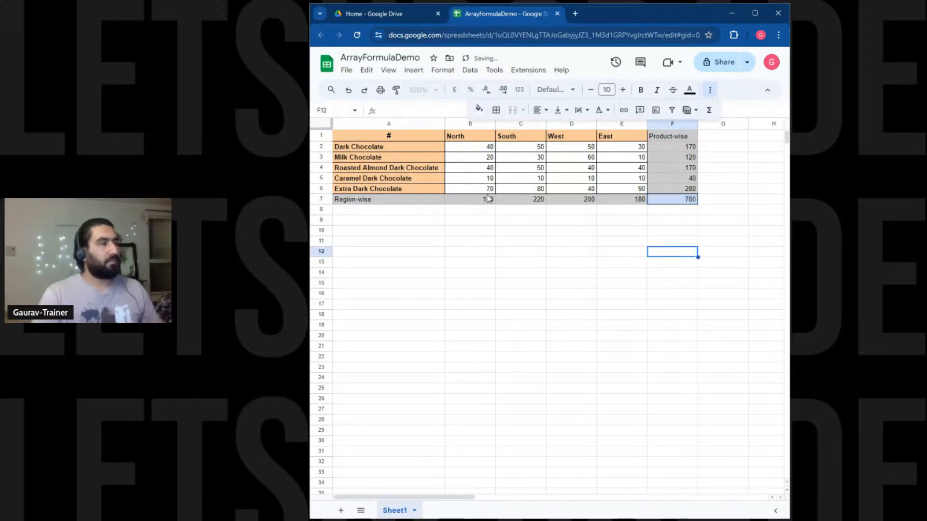
{"action": "left_click_drag", "start_coordinate": [475, 199], "coordinate": [627, 202]}
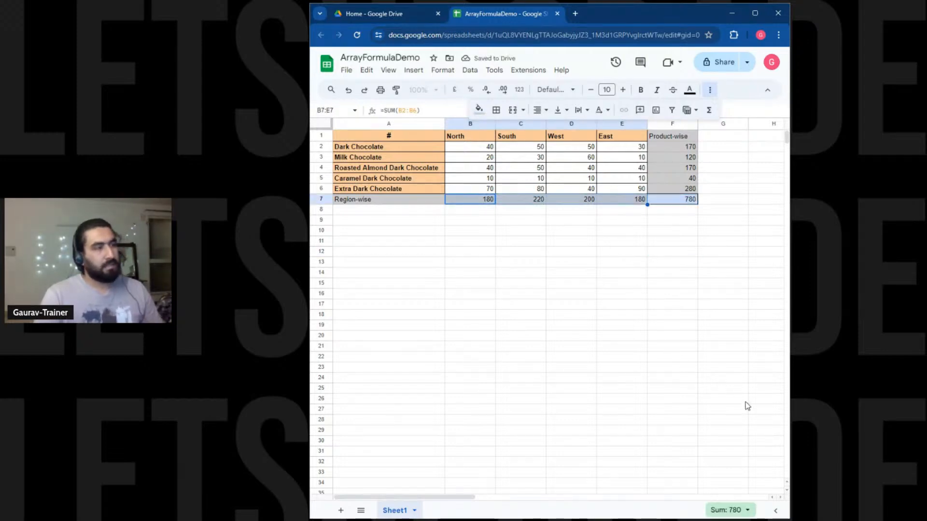
{"action": "left_click", "coordinate": [672, 265]}
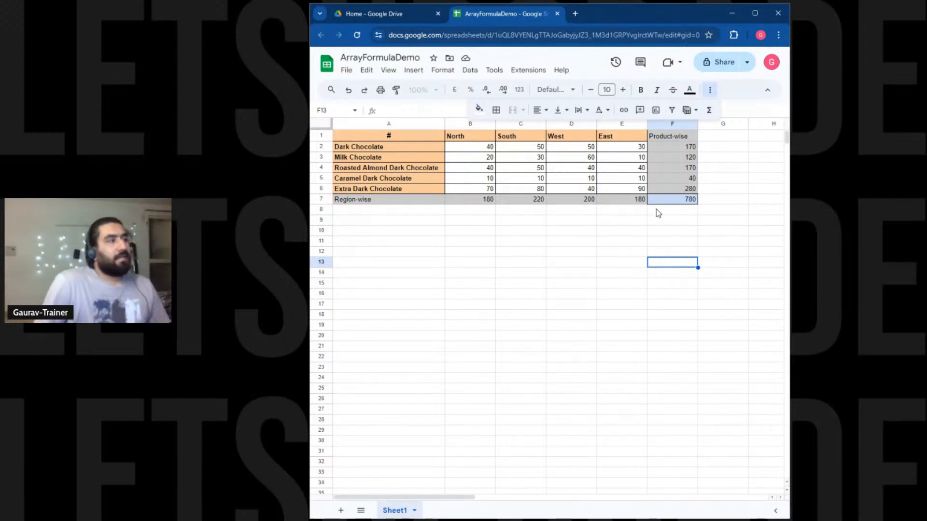
Fill A7 light peach and copy its formatting onto the Product-wise header F1.
{"action": "left_click", "coordinate": [423, 202]}
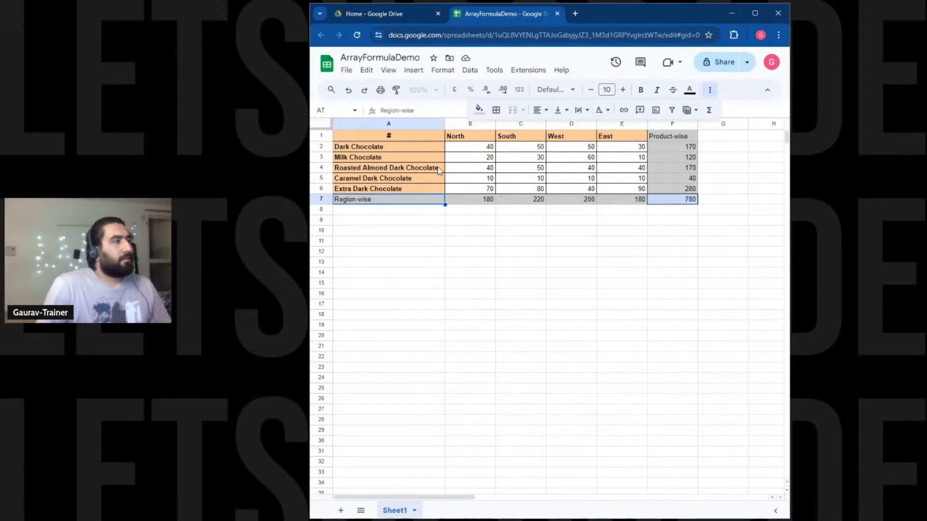
{"action": "left_click", "coordinate": [479, 110]}
{"action": "left_click", "coordinate": [508, 167]}
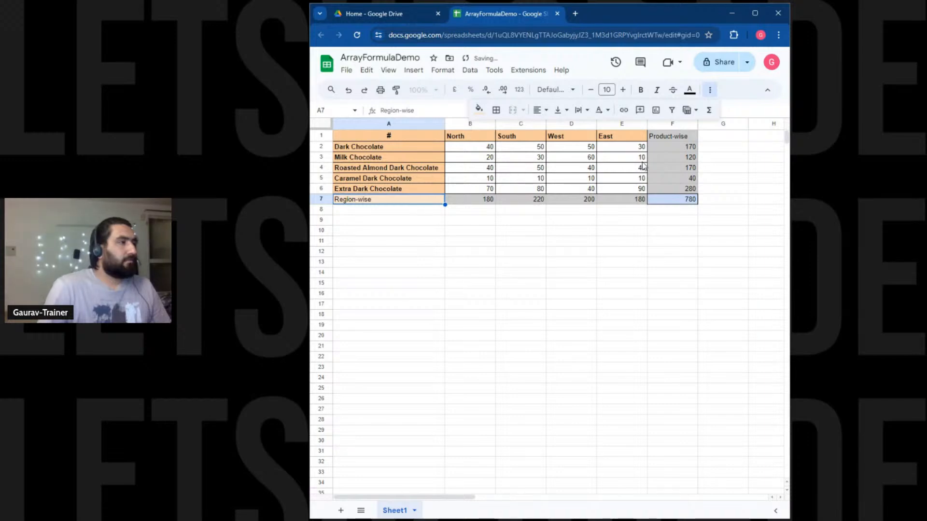
{"action": "left_click", "coordinate": [662, 143]}
{"action": "left_click", "coordinate": [417, 202]}
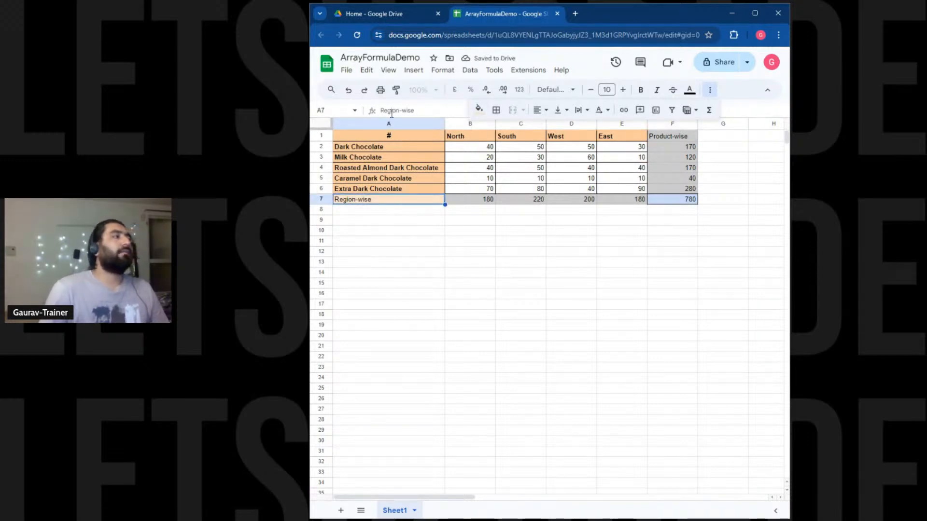
{"action": "left_click", "coordinate": [395, 89]}
{"action": "left_click", "coordinate": [672, 136]}
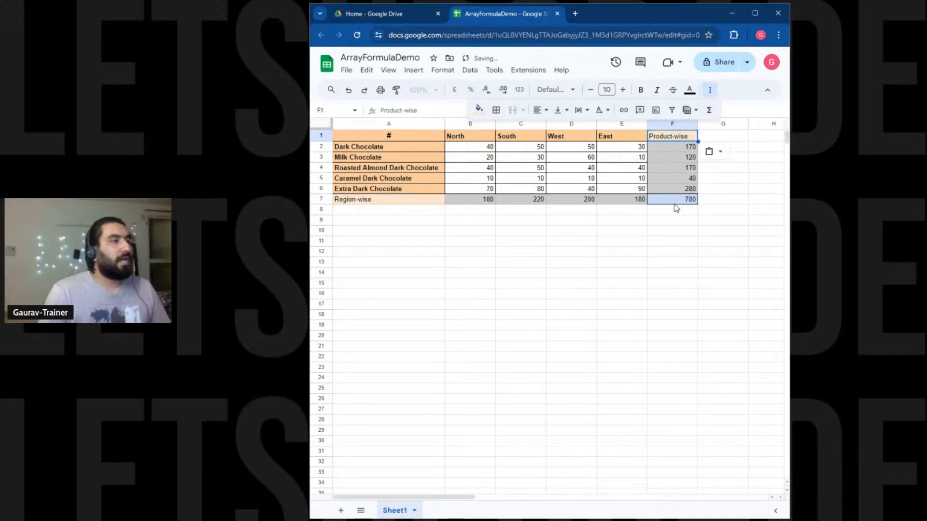
{"action": "left_click", "coordinate": [681, 252]}
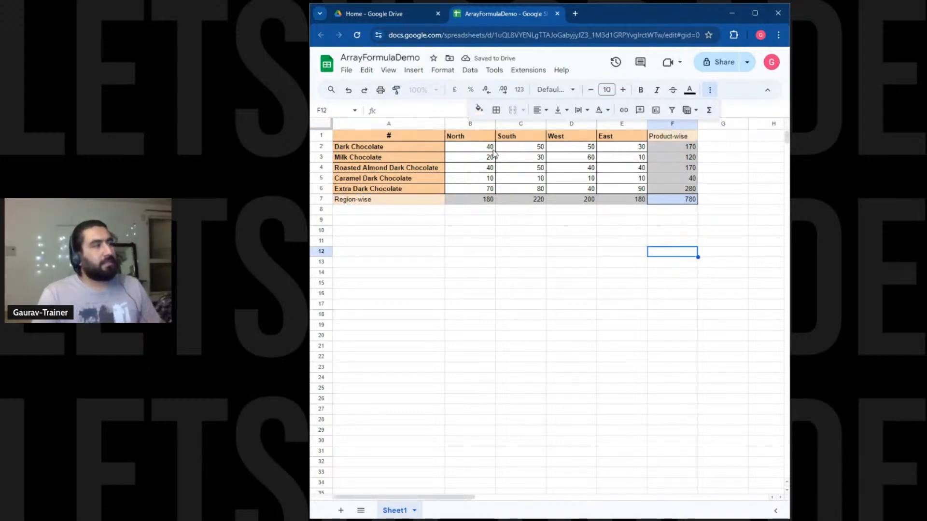
{"action": "left_click_drag", "start_coordinate": [489, 149], "coordinate": [519, 150]}
Inspect the row total formulas in F2, F3 and F4, leaving F2 unchanged.
{"action": "left_click", "coordinate": [663, 148]}
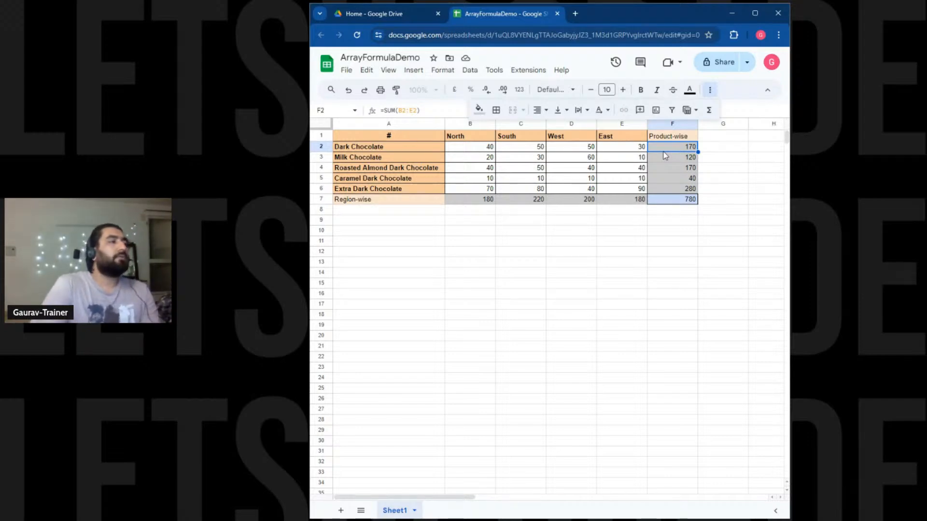
{"action": "left_click", "coordinate": [625, 244]}
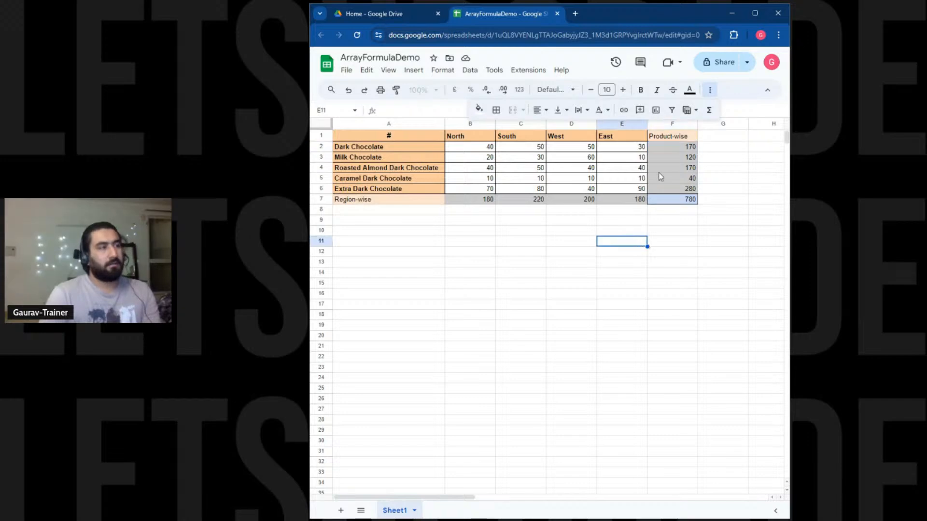
{"action": "left_click", "coordinate": [666, 151]}
{"action": "double_click", "coordinate": [666, 147]}
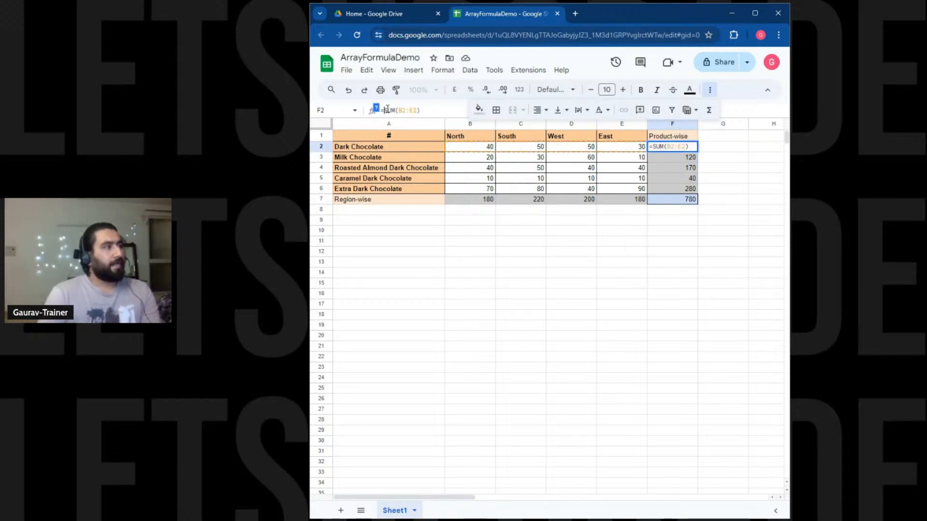
{"action": "left_click", "coordinate": [655, 158]}
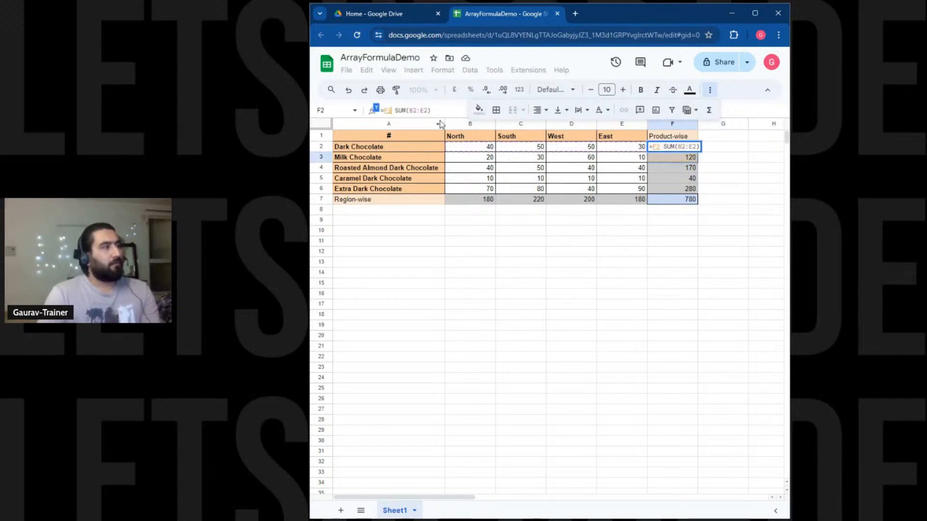
{"action": "left_click", "coordinate": [660, 232]}
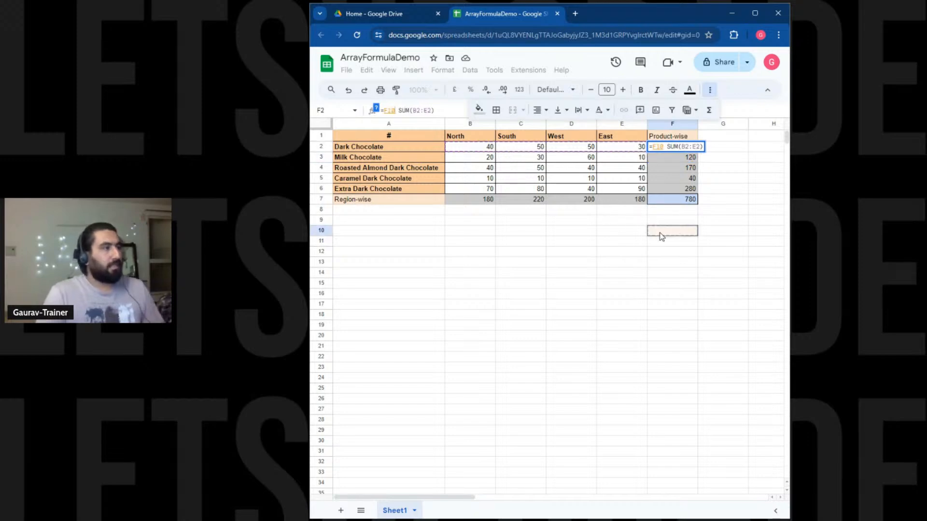
{"action": "key", "text": "Escape"}
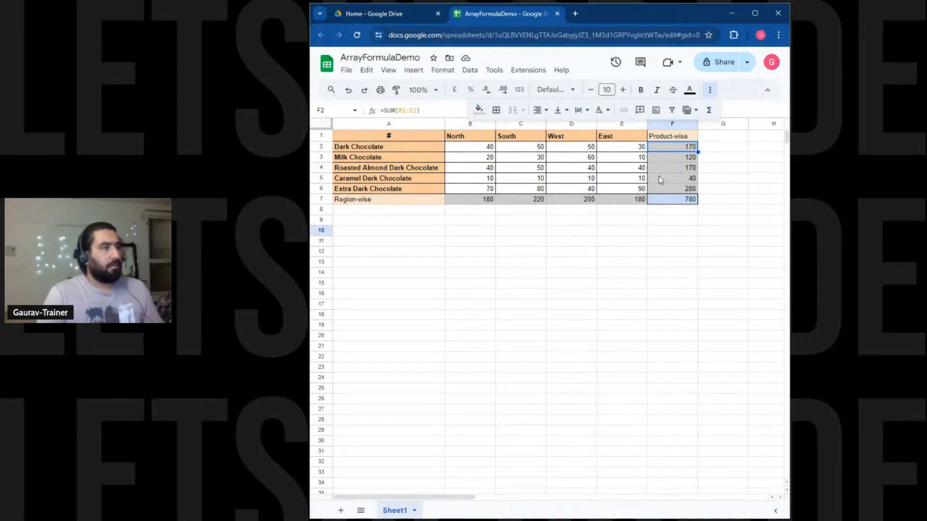
{"action": "left_click", "coordinate": [664, 159]}
{"action": "left_click", "coordinate": [672, 169]}
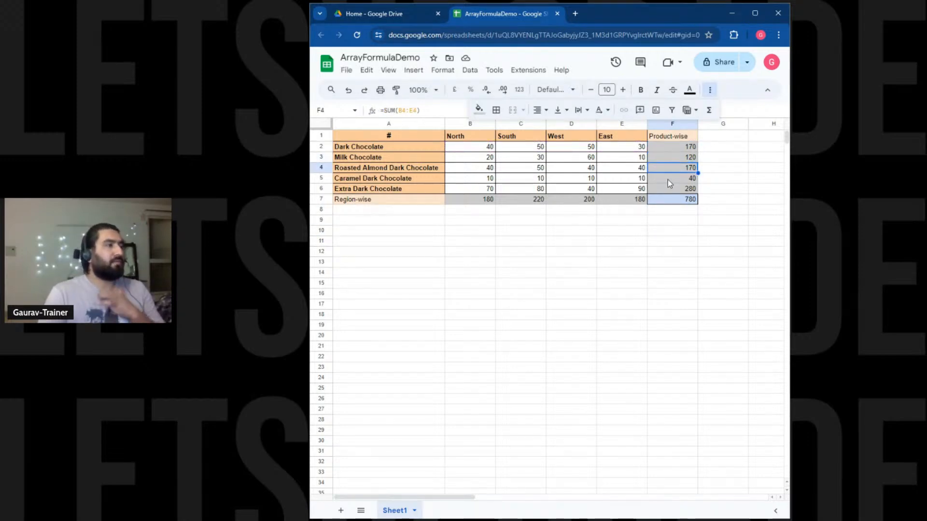
Check the sums of F2:F6, B7:E7 and F2:F7 against the 780 grand total.
{"action": "left_click_drag", "start_coordinate": [674, 146], "coordinate": [682, 191]}
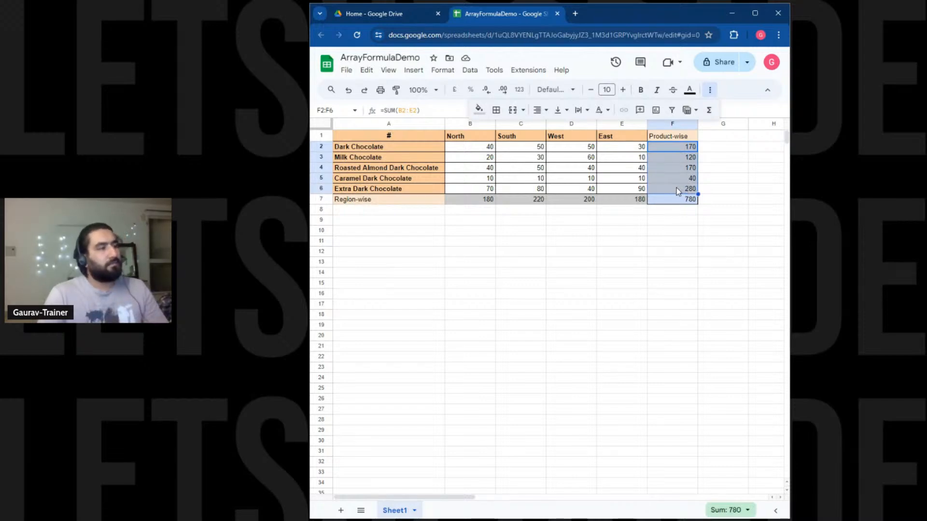
{"action": "left_click", "coordinate": [676, 198]}
{"action": "left_click", "coordinate": [485, 200]}
{"action": "left_click_drag", "start_coordinate": [484, 200], "coordinate": [612, 202]}
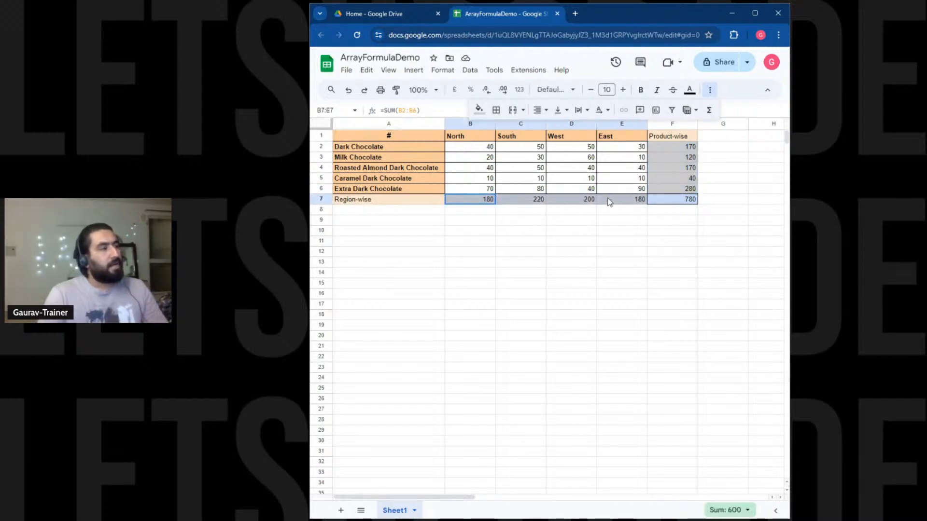
{"action": "left_click", "coordinate": [668, 201]}
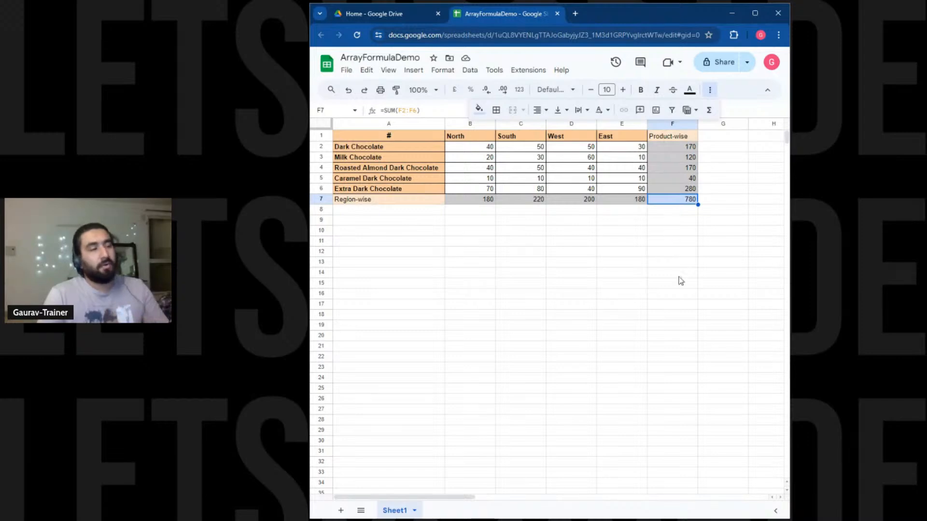
{"action": "left_click", "coordinate": [471, 199], "text": "ctrl"}
{"action": "left_click_drag", "start_coordinate": [471, 199], "coordinate": [683, 197]}
{"action": "left_click", "coordinate": [671, 199]}
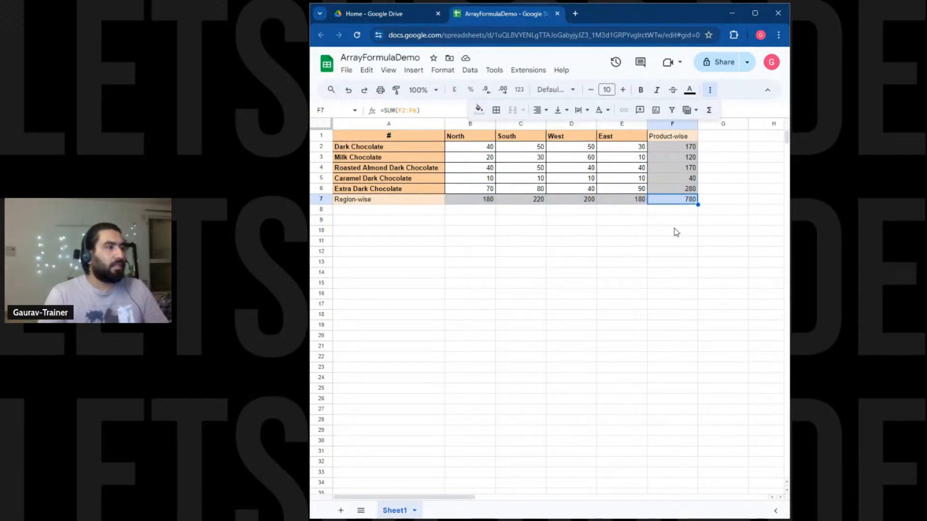
{"action": "left_click_drag", "start_coordinate": [677, 151], "coordinate": [690, 205]}
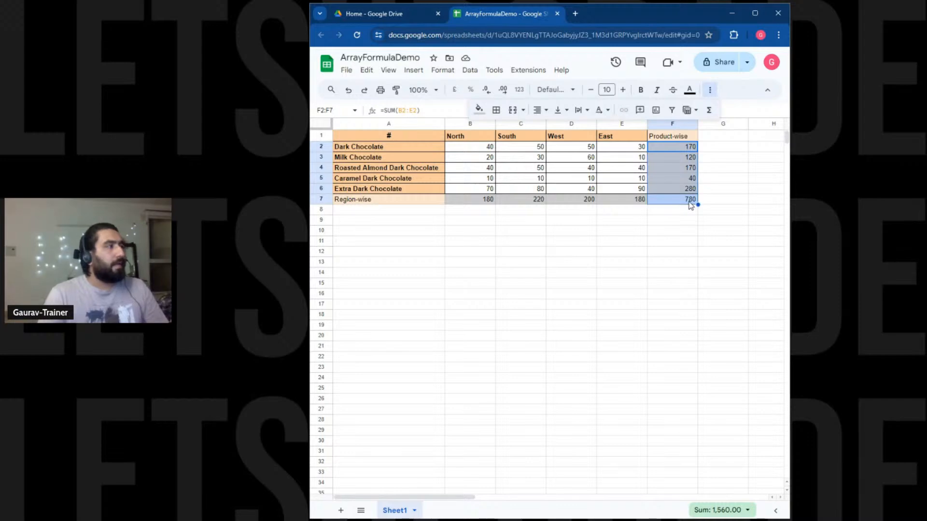
{"action": "left_click", "coordinate": [689, 202]}
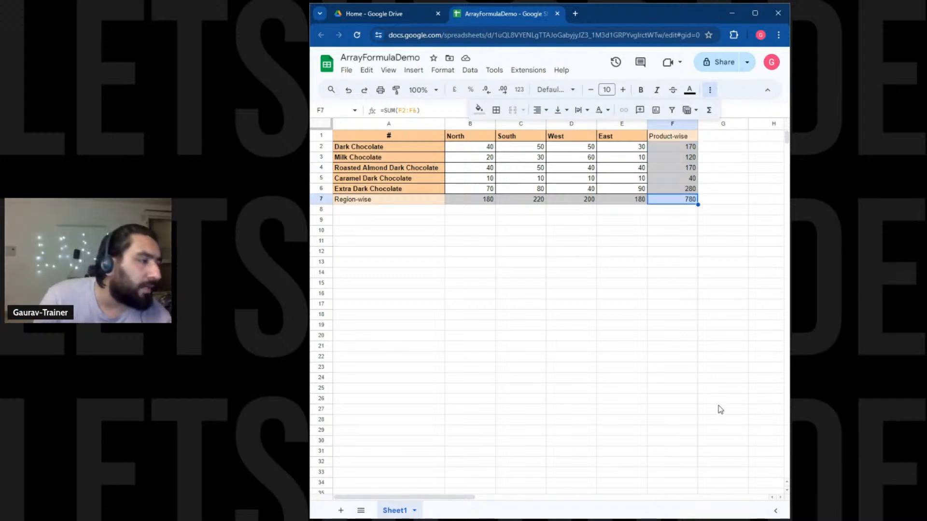
{"action": "left_click", "coordinate": [695, 273]}
Switch the selection summary for F2:F7 from Sum to Count Numbers.
{"action": "left_click_drag", "start_coordinate": [674, 147], "coordinate": [679, 199]}
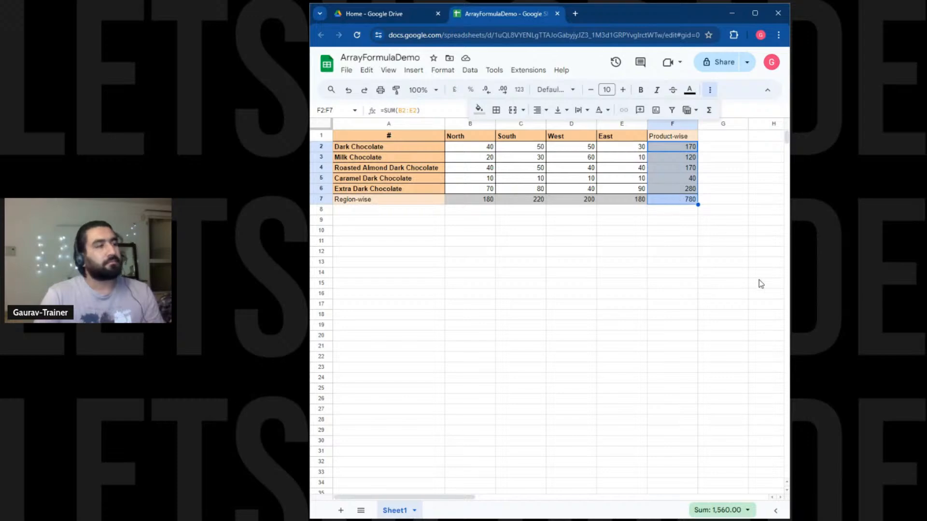
{"action": "left_click", "coordinate": [746, 510]}
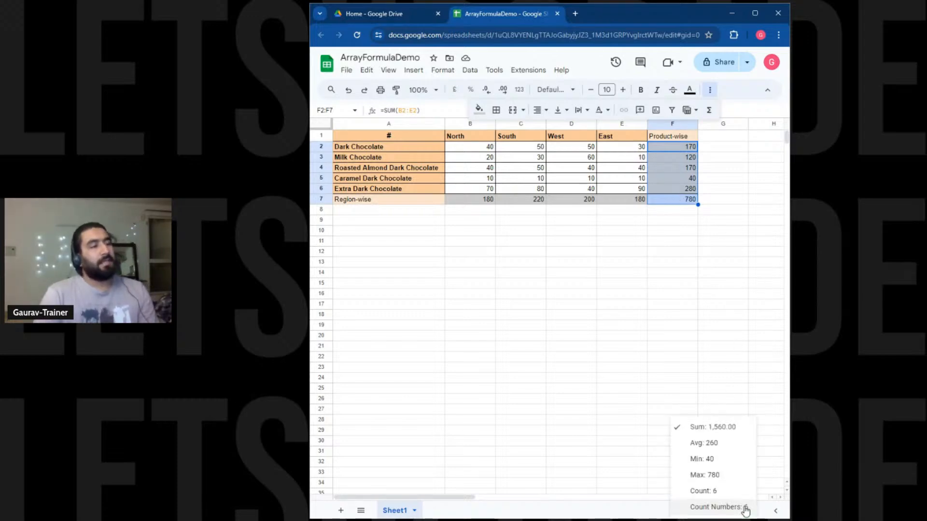
{"action": "left_click", "coordinate": [745, 507]}
{"action": "left_click_drag", "start_coordinate": [476, 199], "coordinate": [613, 203]}
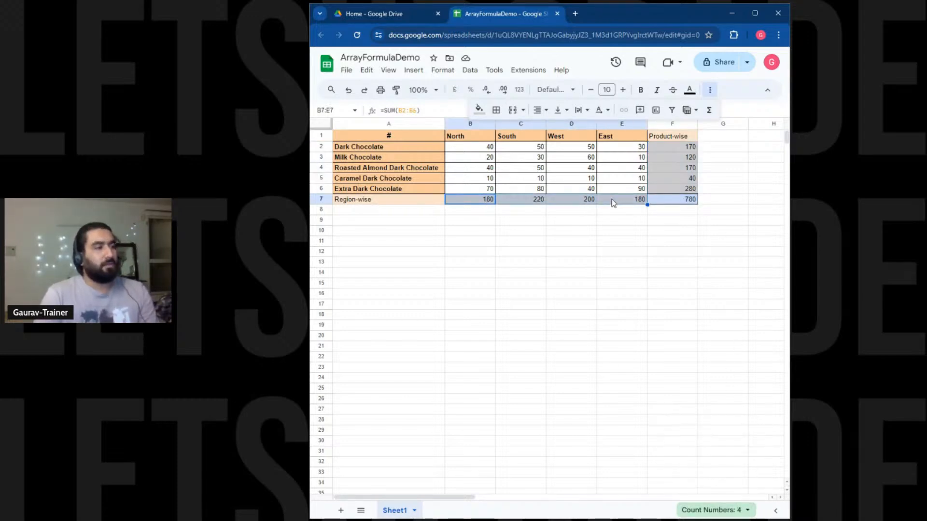
{"action": "left_click", "coordinate": [642, 289]}
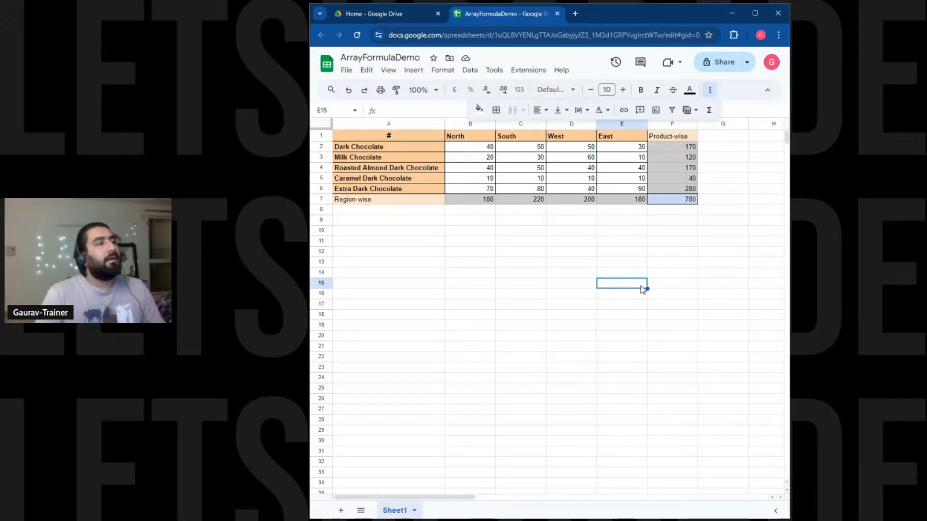
Fill F2's SUM formula far down column F to row 356.
{"action": "left_click", "coordinate": [694, 148]}
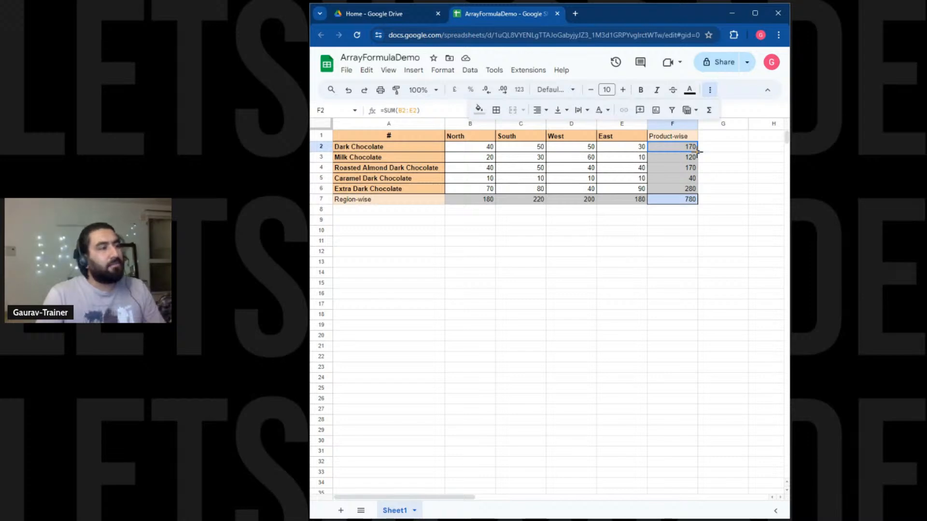
{"action": "left_click_drag", "start_coordinate": [698, 151], "coordinate": [680, 304]}
{"action": "scroll", "coordinate": [680, 304], "scroll_direction": "down", "scroll_amount": 15}
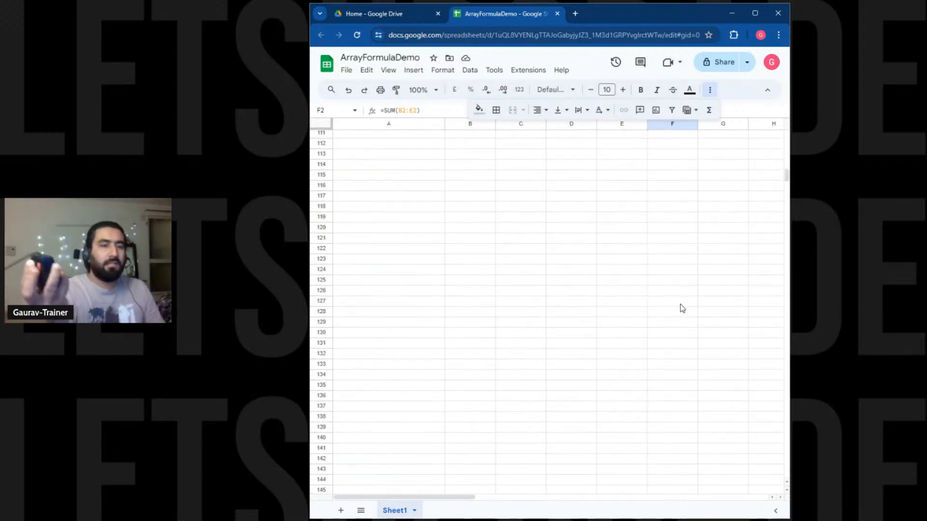
{"action": "scroll", "coordinate": [681, 304], "scroll_direction": "down", "scroll_amount": 20}
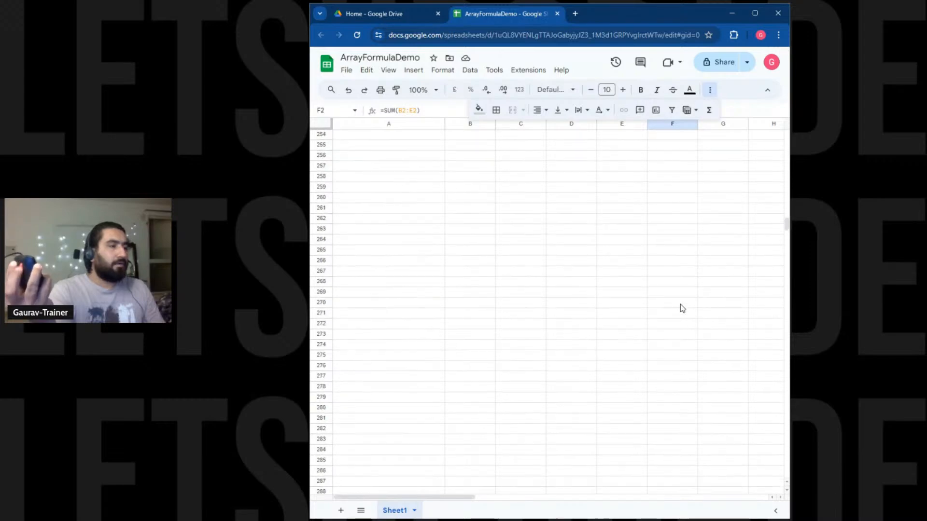
{"action": "left_click_drag", "start_coordinate": [679, 308], "coordinate": [674, 439]}
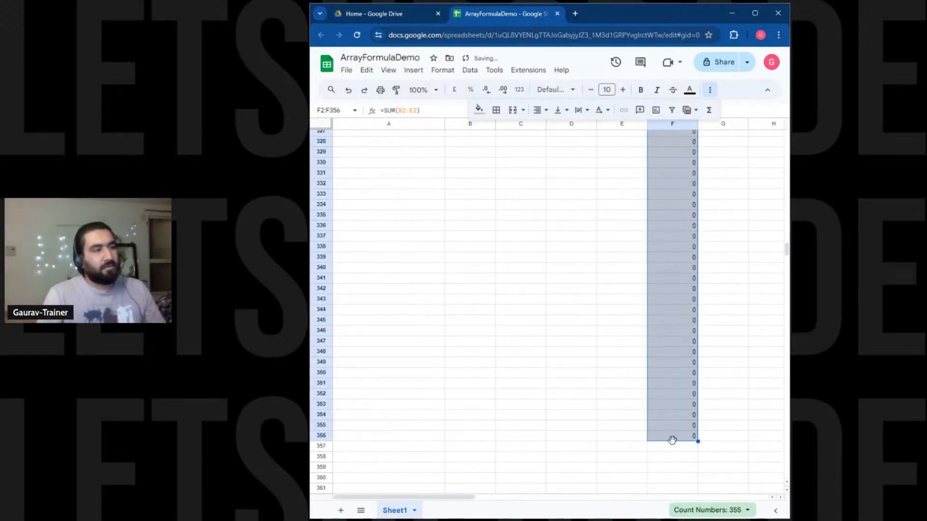
Extend the formula to rows 357 and 358, then undo the last fill.
{"action": "left_click", "coordinate": [357, 448]}
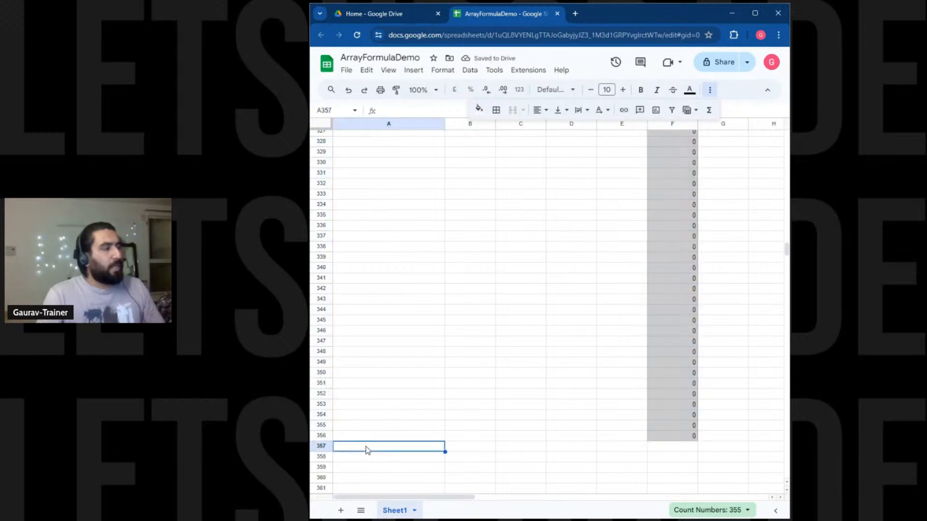
{"action": "left_click", "coordinate": [324, 450]}
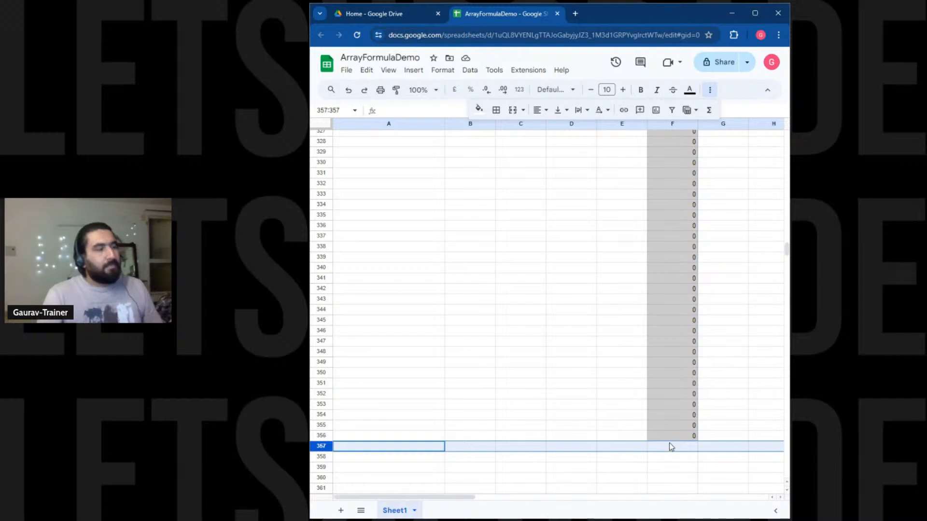
{"action": "left_click", "coordinate": [693, 436]}
{"action": "left_click_drag", "start_coordinate": [698, 441], "coordinate": [695, 451]}
{"action": "left_click", "coordinate": [316, 456]}
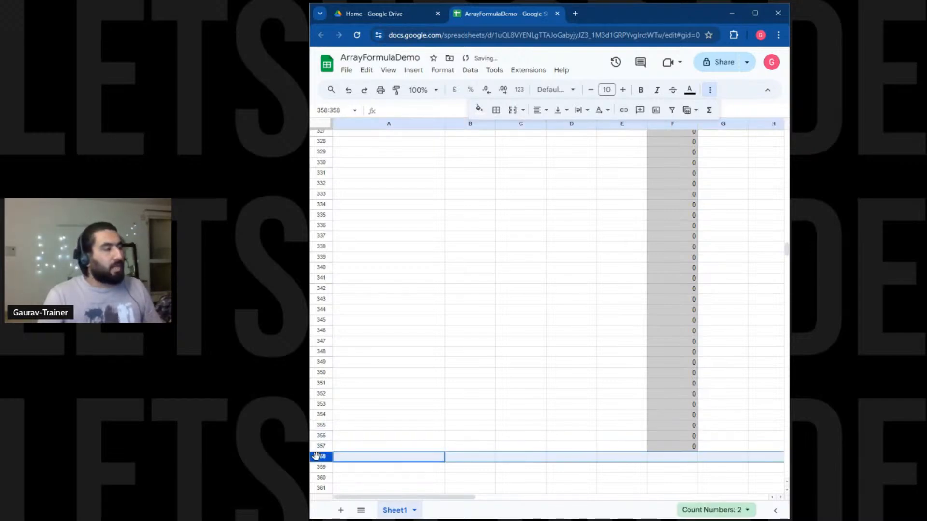
{"action": "left_click", "coordinate": [694, 447]}
{"action": "left_click_drag", "start_coordinate": [698, 452], "coordinate": [698, 458]}
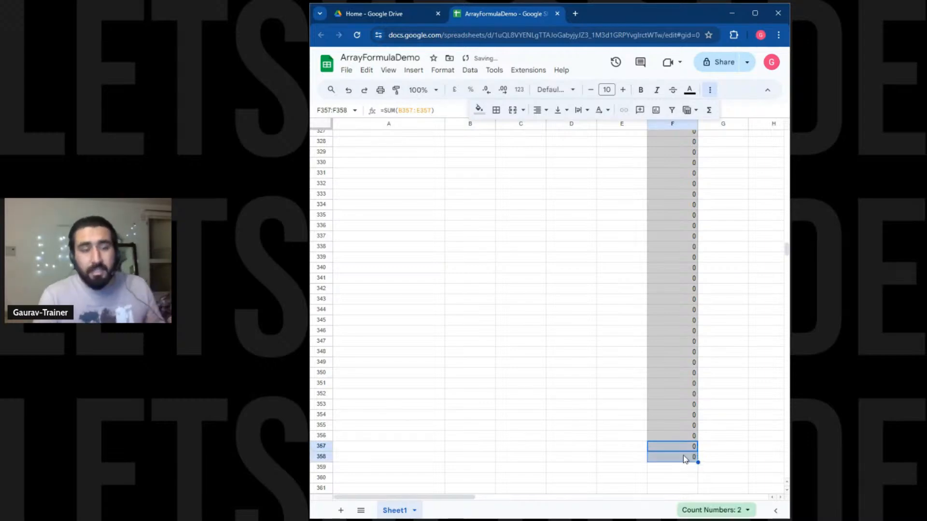
{"action": "key", "text": "ctrl+z"}
{"action": "key", "text": "ctrl+z"}
{"action": "key", "text": "ctrl+z"}
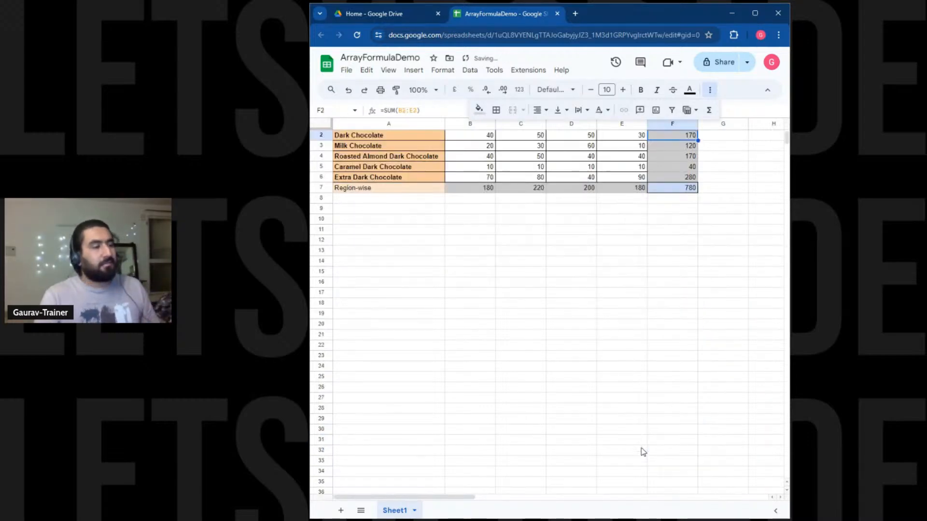
Insert a blank row above Roasted Almond Dark Chocolate in row 4.
{"action": "left_click", "coordinate": [689, 262]}
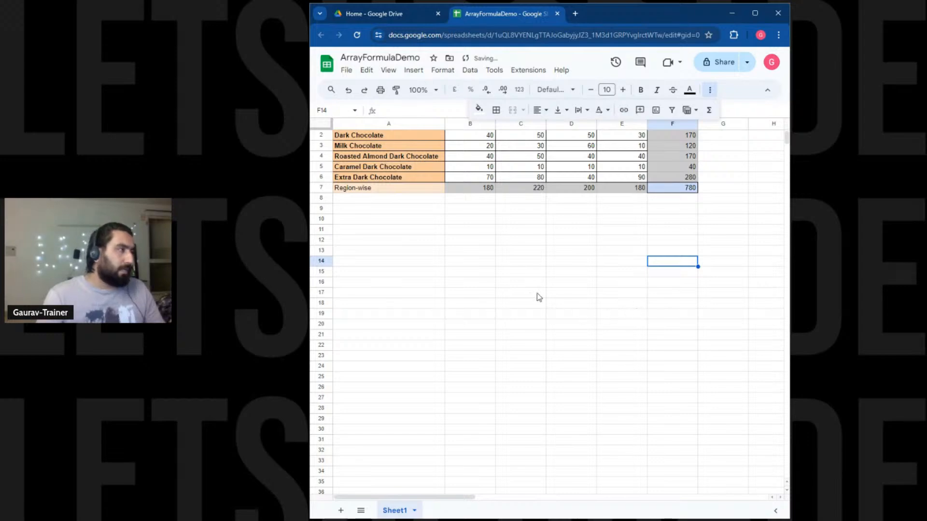
{"action": "right_click", "coordinate": [317, 159]}
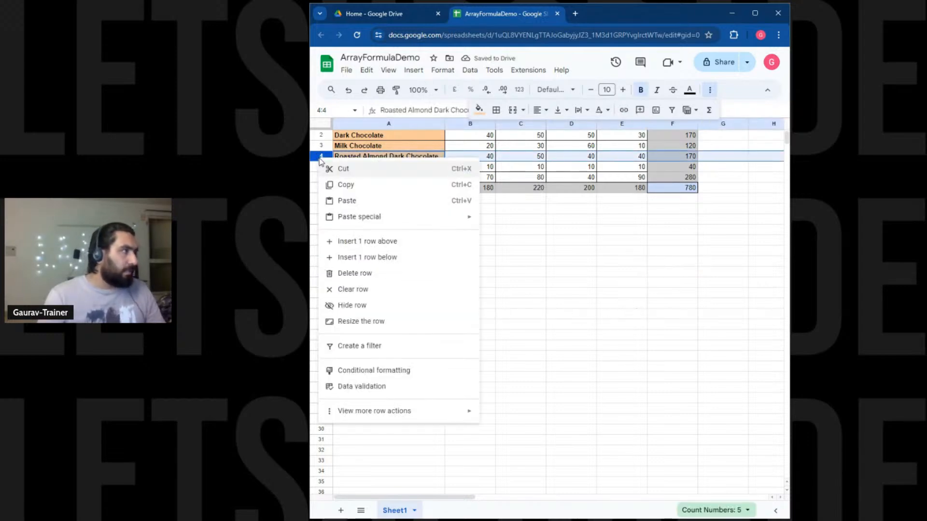
{"action": "left_click", "coordinate": [343, 243]}
Enter Fruit N Nut Chocolate with 20, 30, 40, 50 in the new row.
{"action": "left_click", "coordinate": [381, 156]}
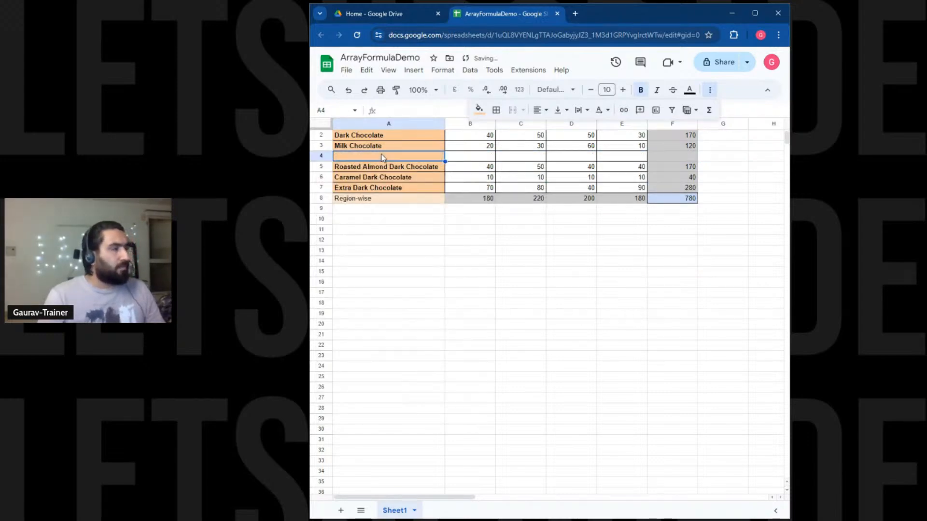
{"action": "double_click", "coordinate": [382, 156]}
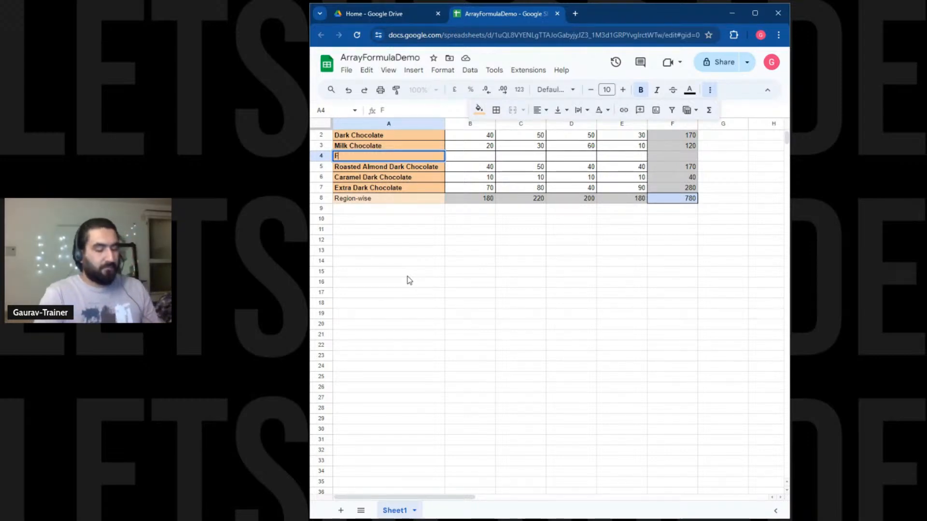
{"action": "type", "text": "ruit N"}
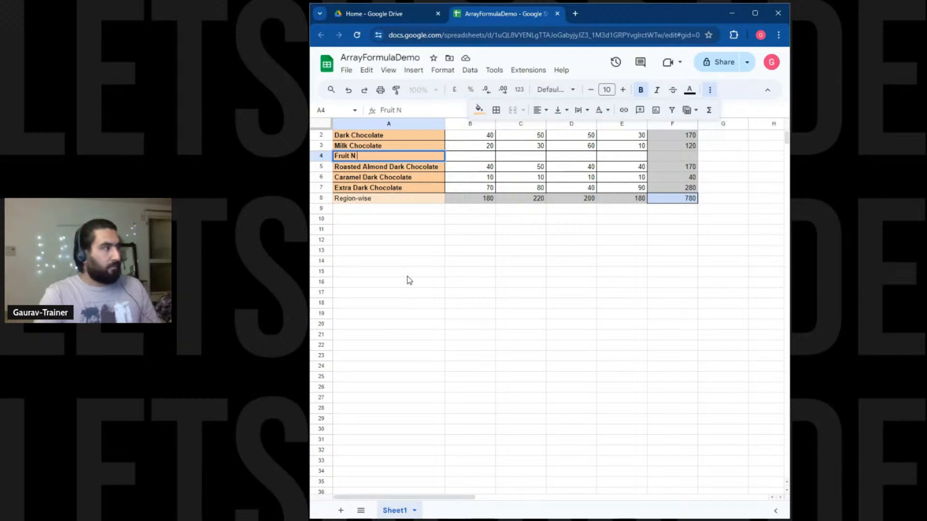
{"action": "type", "text": " Nut Cho"}
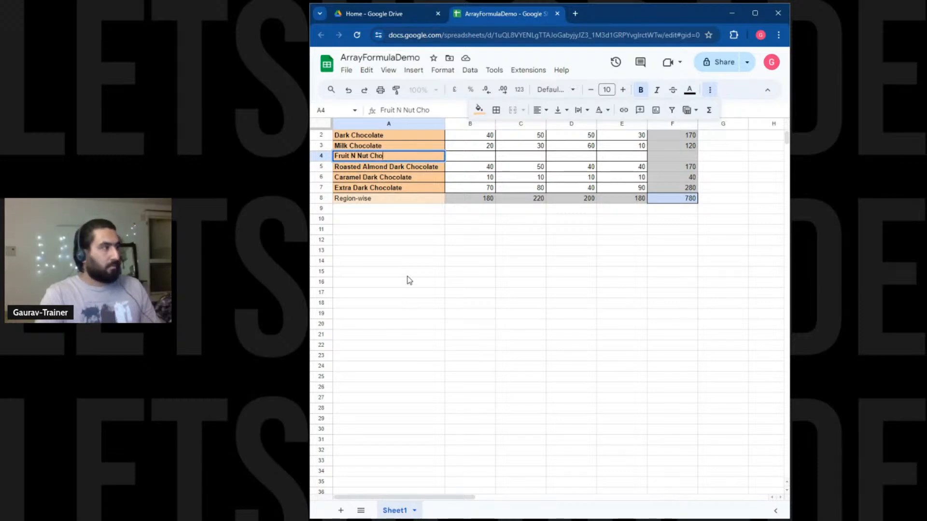
{"action": "type", "text": "colate"}
{"action": "key", "text": "Tab"}
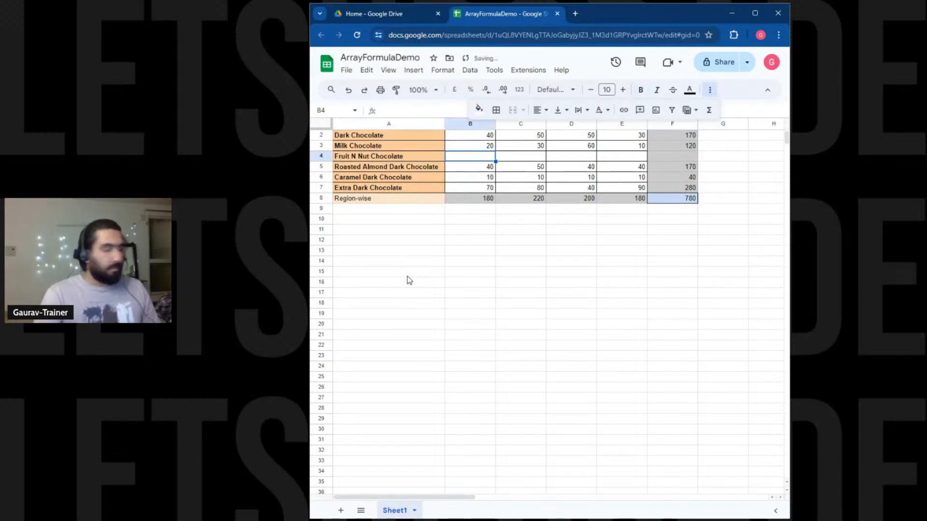
{"action": "type", "text": "20"}
{"action": "key", "text": "Tab"}
{"action": "type", "text": "30"}
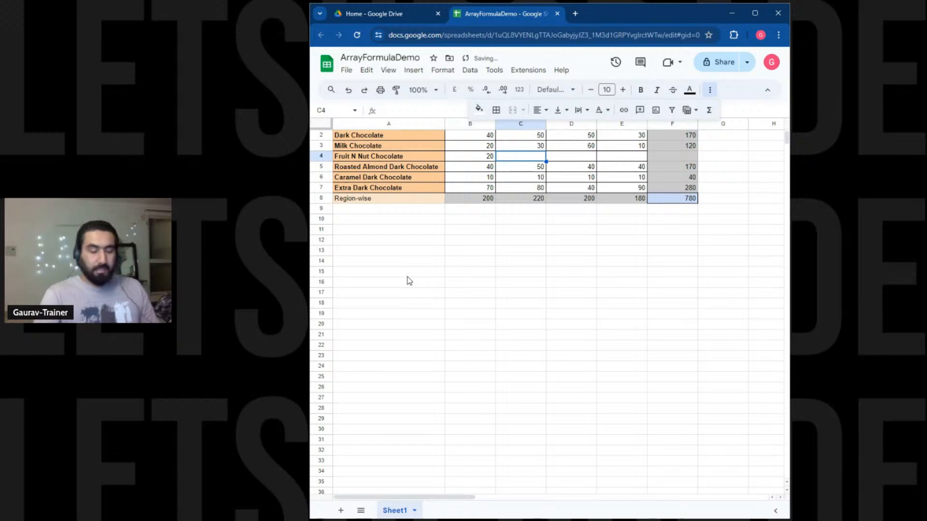
{"action": "key", "text": "Tab"}
{"action": "type", "text": "40"}
{"action": "key", "text": "Tab"}
{"action": "type", "text": "50"}
{"action": "key", "text": "Tab"}
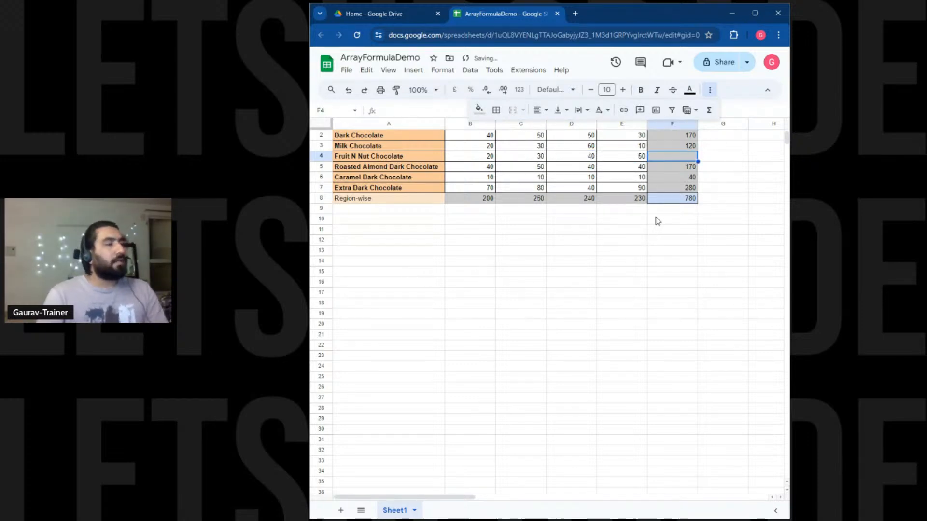
Select the region totals B8:E8 and set the status summary back to Sum.
{"action": "left_click", "coordinate": [666, 201]}
{"action": "left_click", "coordinate": [471, 201]}
{"action": "left_click_drag", "start_coordinate": [471, 201], "coordinate": [620, 200]}
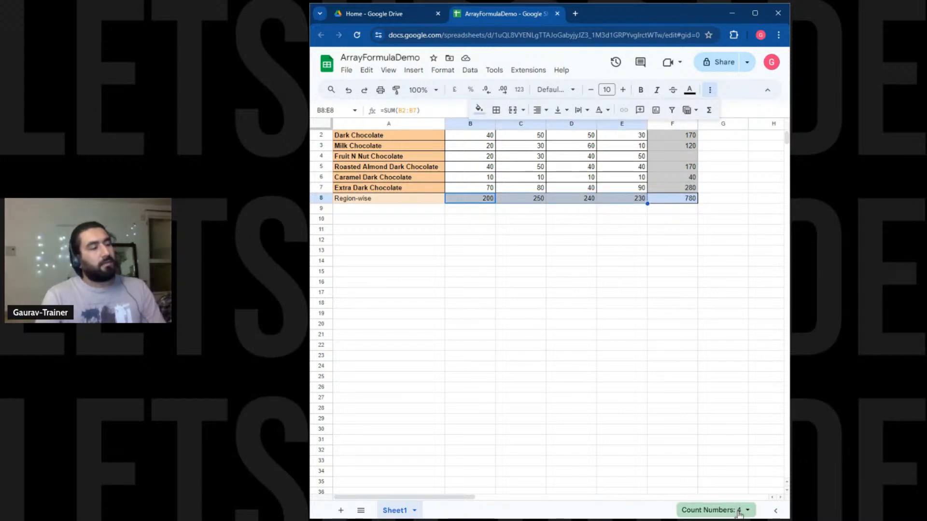
{"action": "left_click", "coordinate": [738, 509]}
{"action": "left_click", "coordinate": [720, 428]}
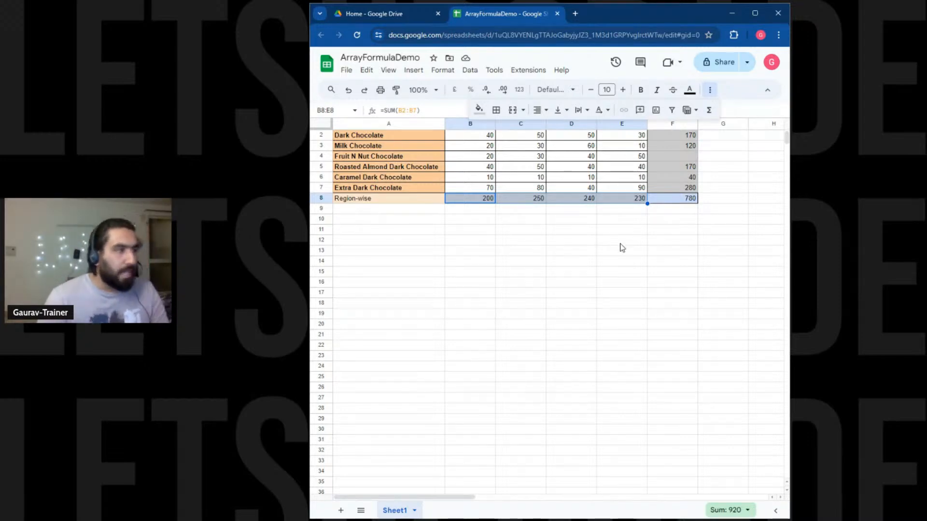
Enter =ARRAYFORMULA(B2:B5) in G2 to list the North values.
{"action": "left_click", "coordinate": [710, 137]}
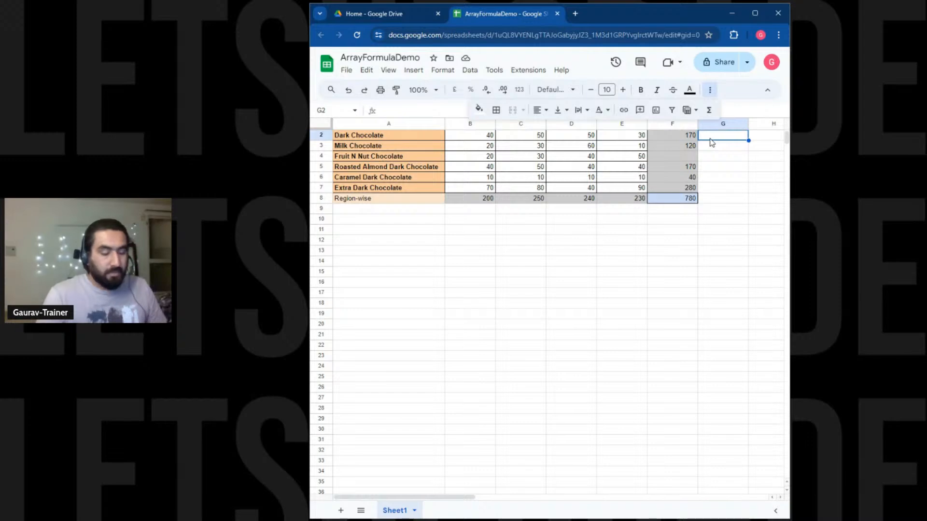
{"action": "type", "text": "=ARRA"}
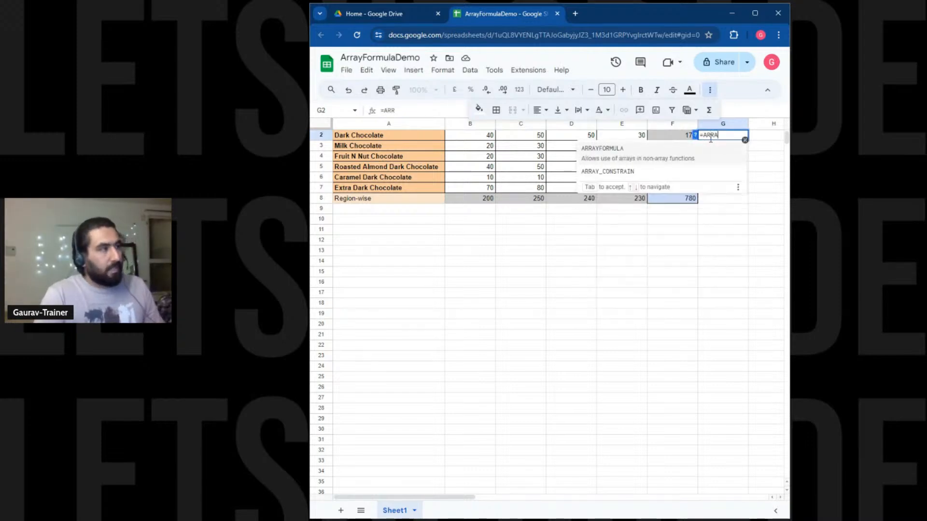
{"action": "key", "text": "Tab"}
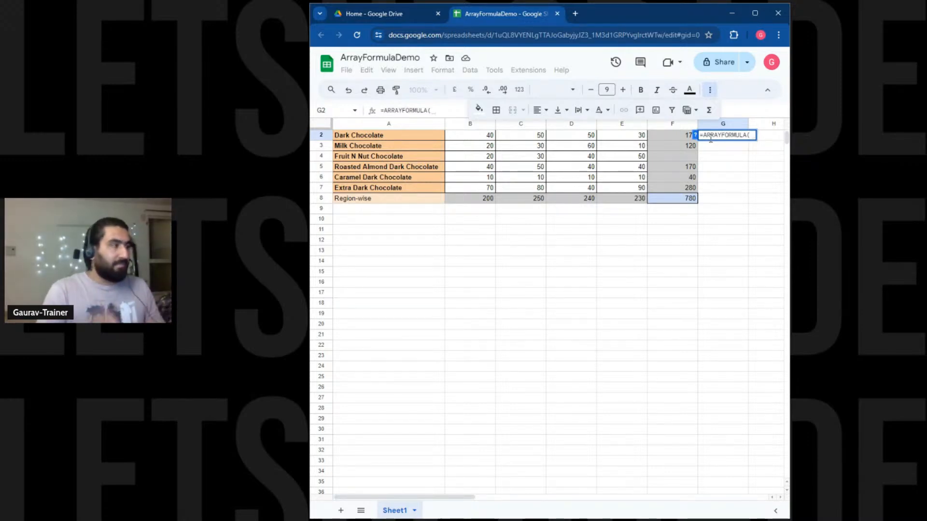
{"action": "scroll", "coordinate": [623, 224], "scroll_direction": "up", "scroll_amount": 1}
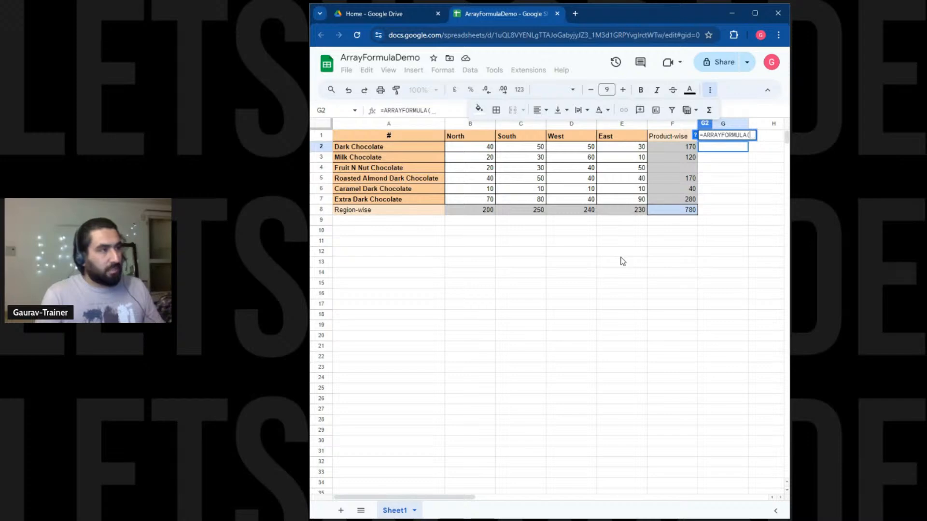
{"action": "type", "text": "B2"}
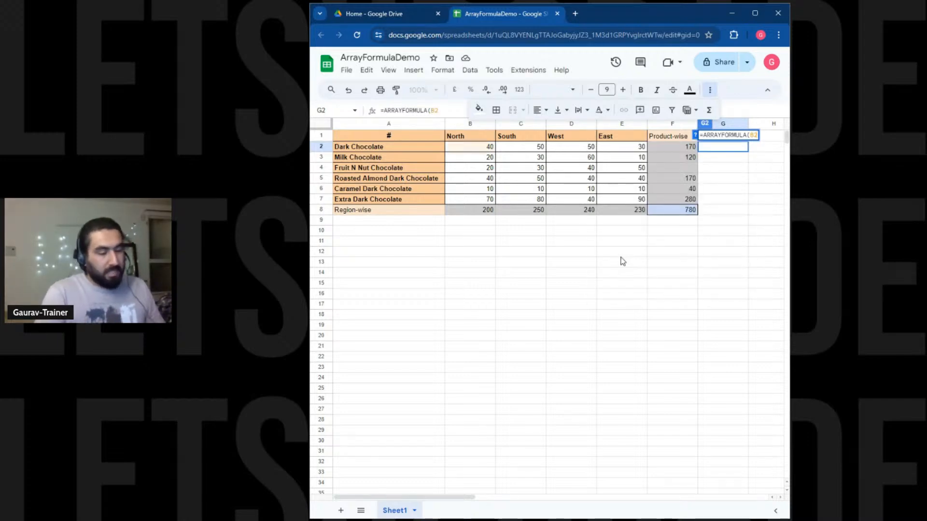
{"action": "type", "text": ":B"}
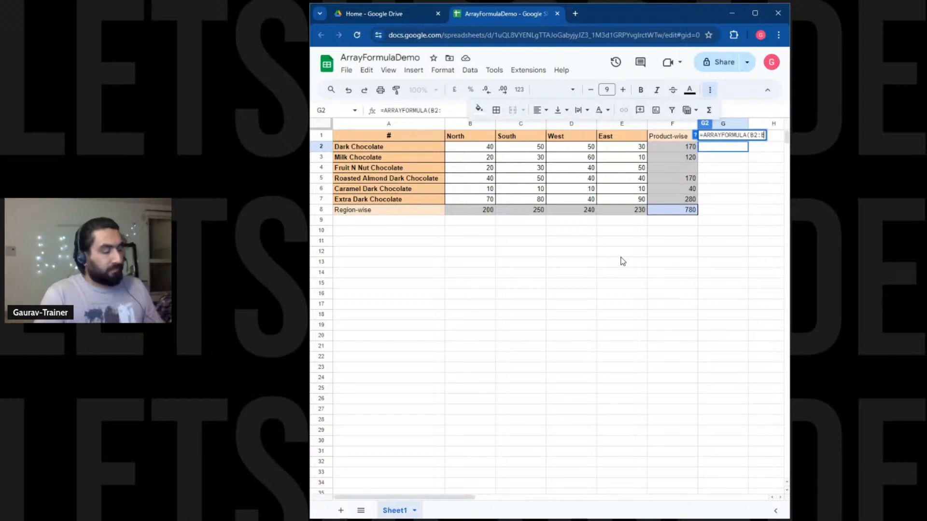
{"action": "type", "text": "5"}
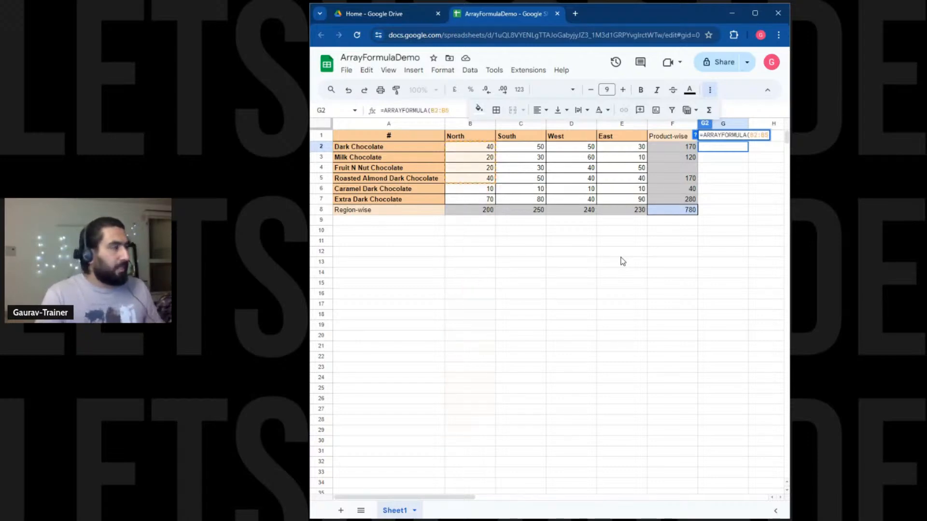
{"action": "left_click", "coordinate": [571, 251]}
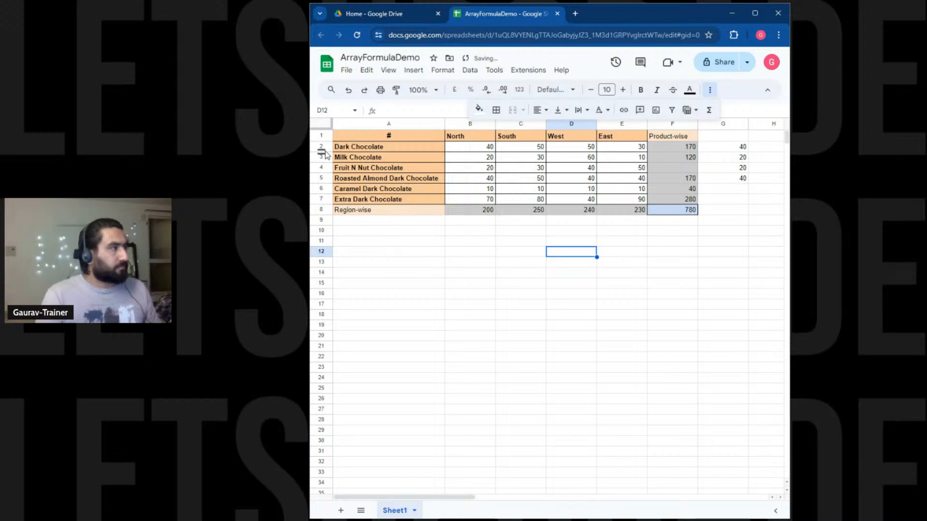
Copy the Fruit N Nut Chocolate row data A4:F4.
{"action": "left_click", "coordinate": [321, 167]}
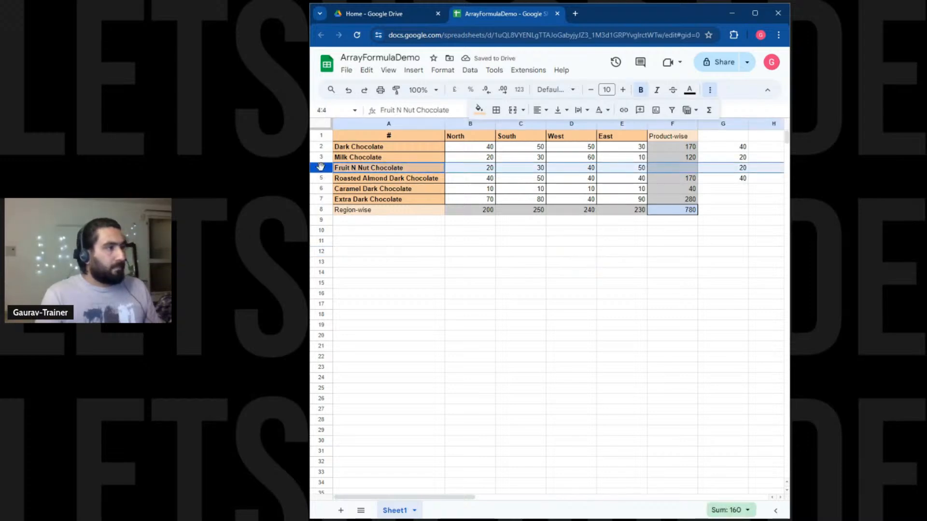
{"action": "right_click", "coordinate": [320, 167]}
{"action": "left_click", "coordinate": [555, 315]}
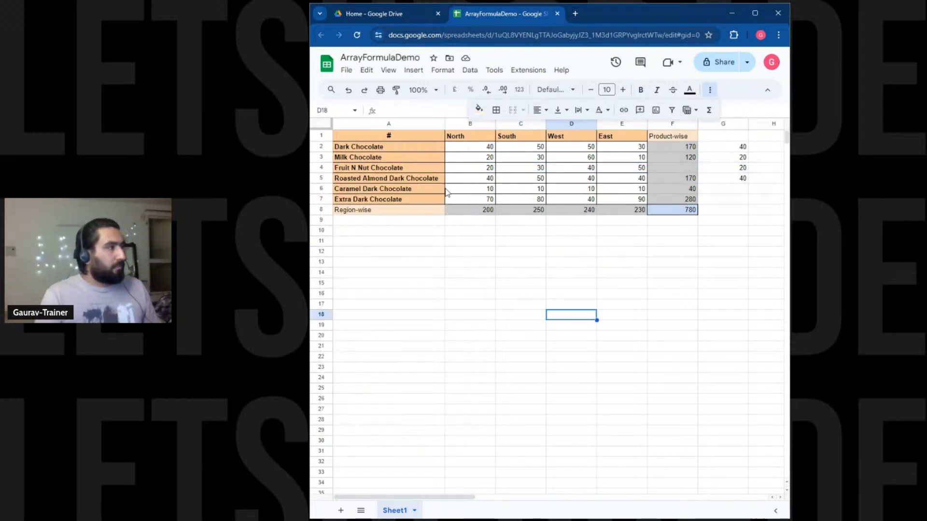
{"action": "left_click_drag", "start_coordinate": [426, 169], "coordinate": [654, 173]}
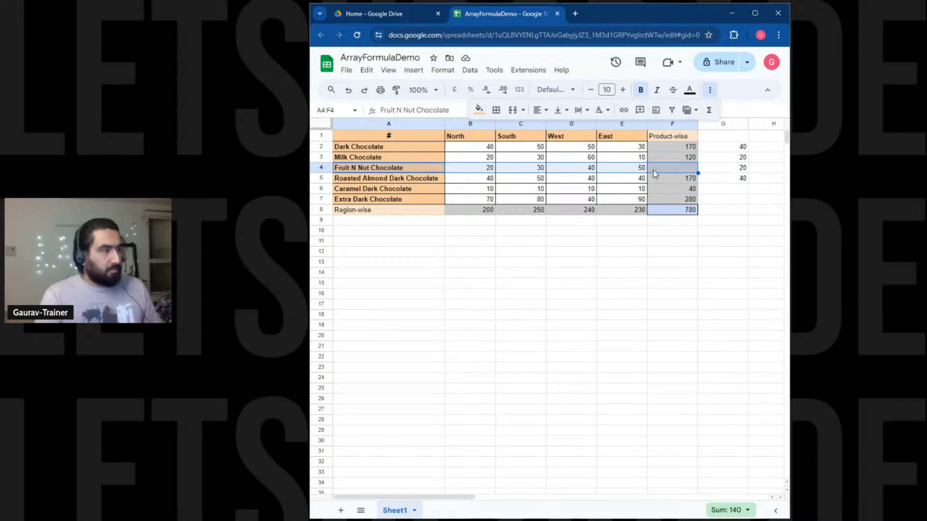
{"action": "key", "text": "ctrl+c"}
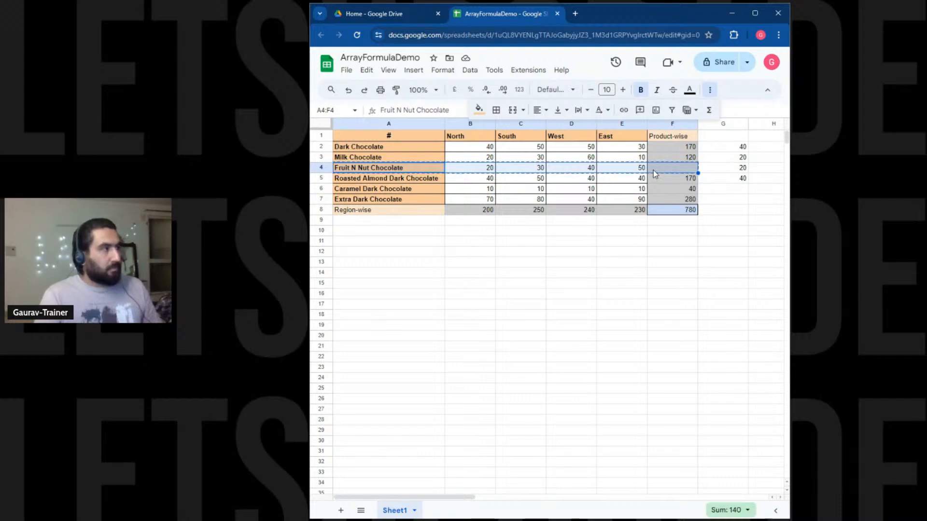
Delete the Fruit N Nut Chocolate row.
{"action": "right_click", "coordinate": [325, 170]}
{"action": "left_click", "coordinate": [351, 284]}
{"action": "left_click", "coordinate": [669, 258]}
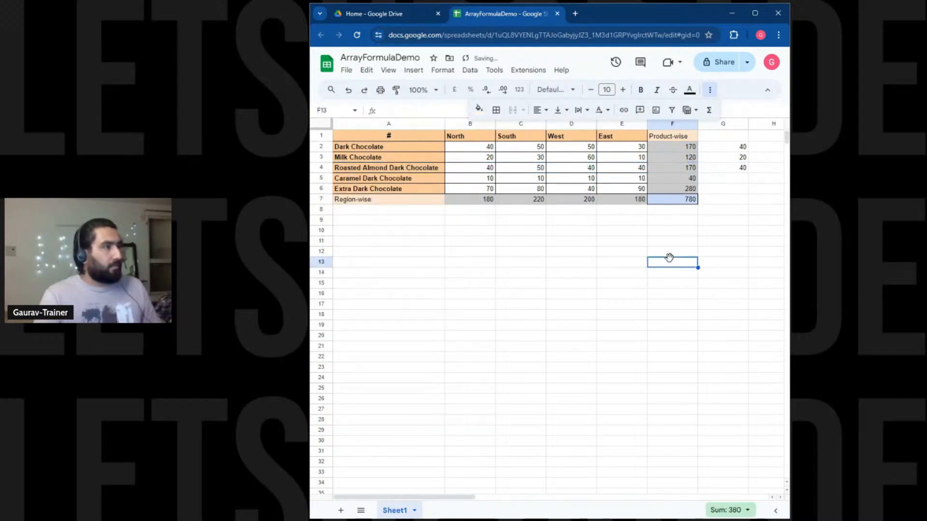
Change G2 to =ARRAYFORMULA(B2:B6+C2:C6+D2:D6+E2:E6).
{"action": "left_click", "coordinate": [734, 150]}
{"action": "double_click", "coordinate": [734, 149]}
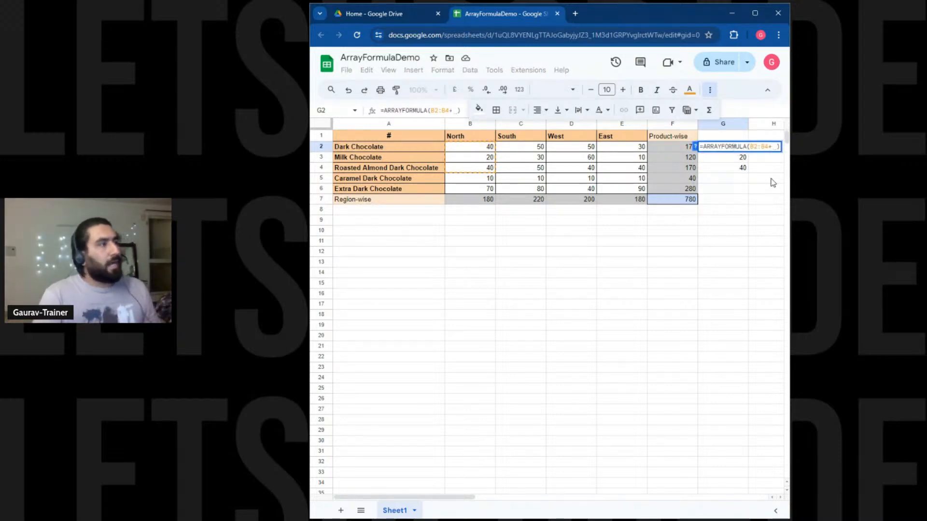
{"action": "type", "text": "+"}
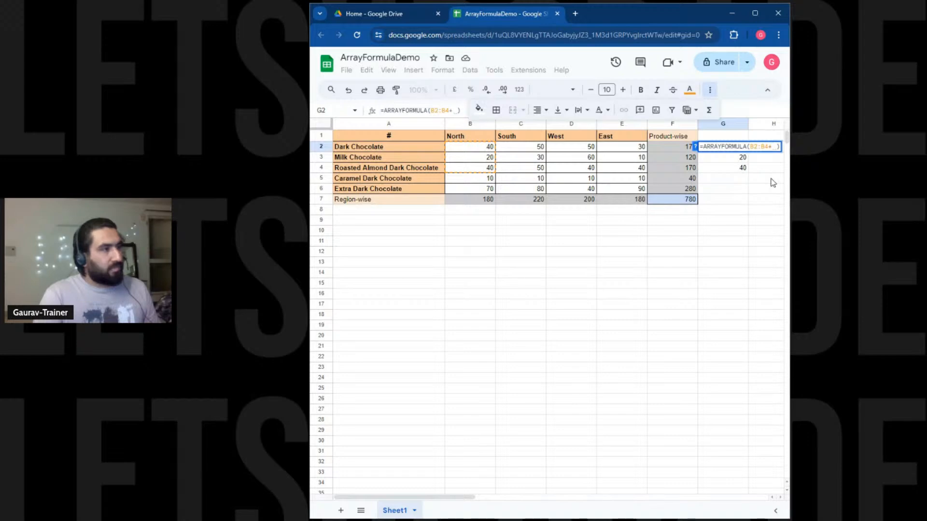
{"action": "key", "text": "Left"}
{"action": "key", "text": "Left"}
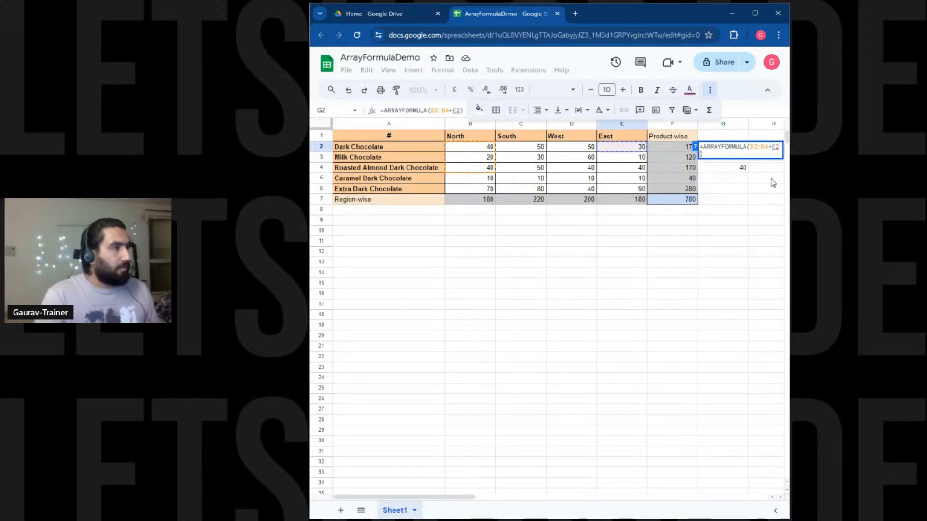
{"action": "key", "text": "Escape"}
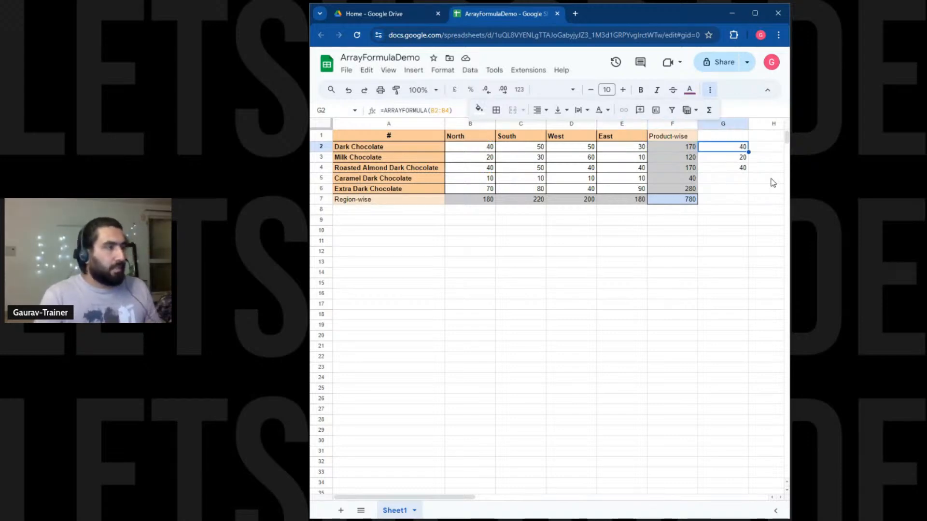
{"action": "double_click", "coordinate": [736, 151]}
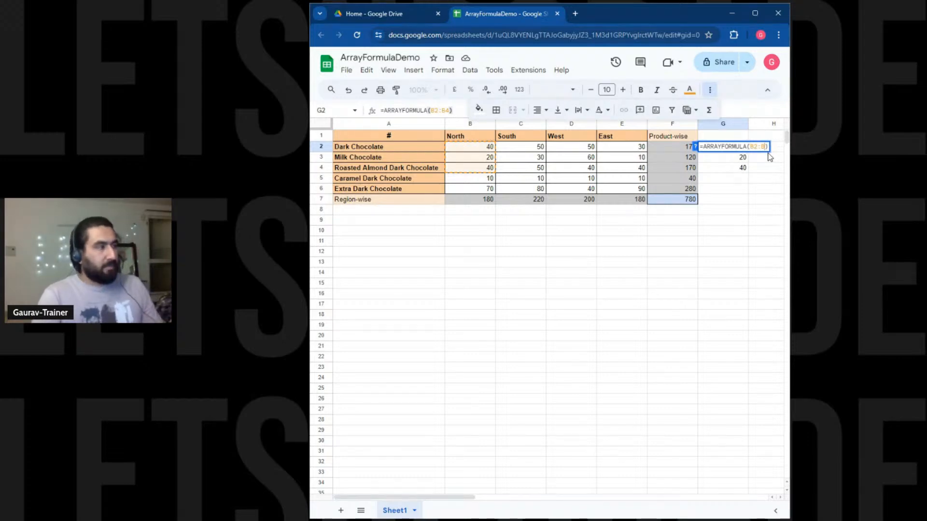
{"action": "key", "text": "BackSpace"}
{"action": "type", "text": "6"}
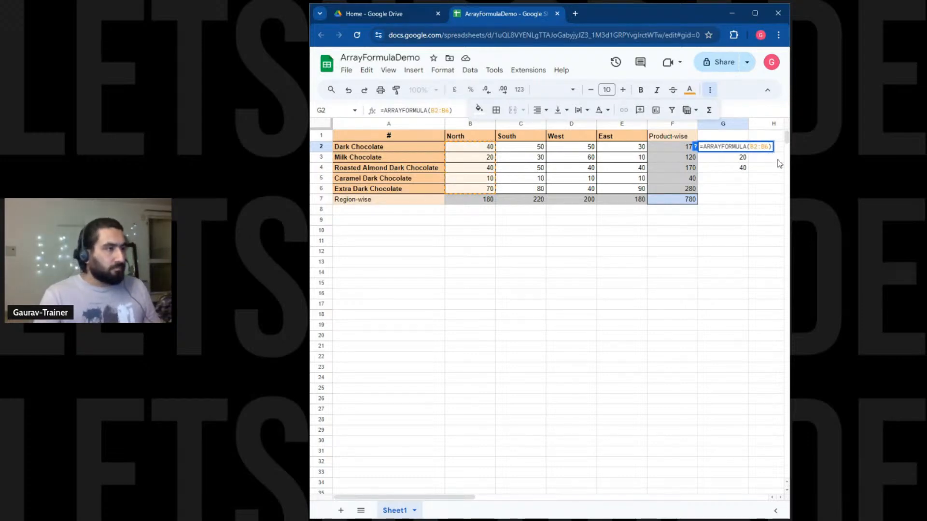
{"action": "left_click_drag", "start_coordinate": [790, 167], "coordinate": [805, 167]}
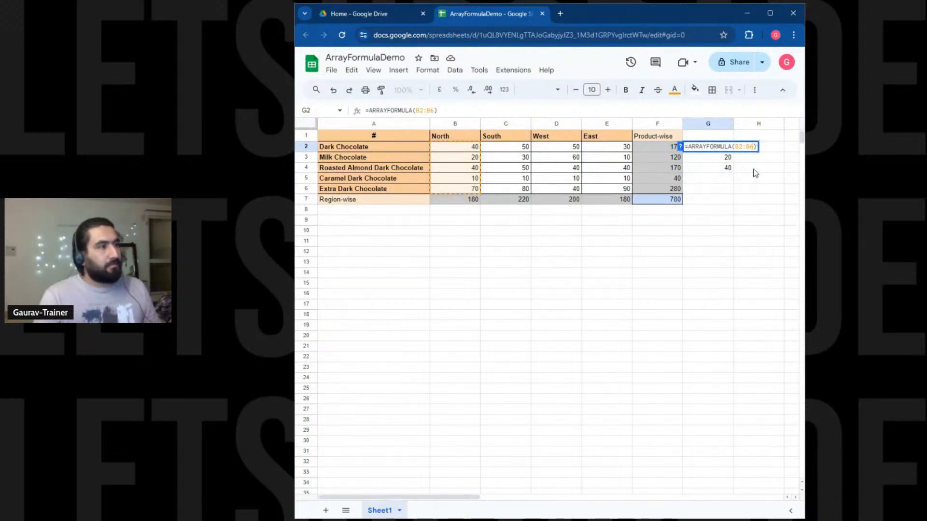
{"action": "type", "text": "+"}
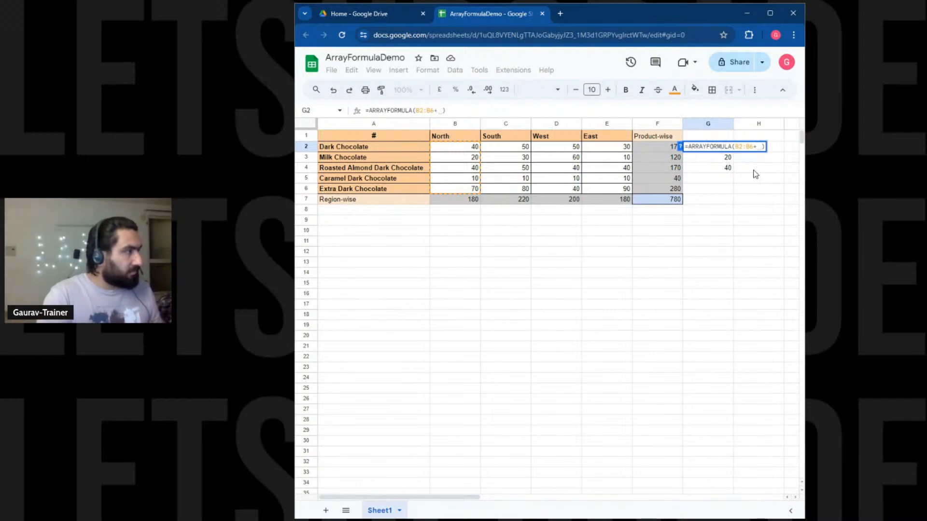
{"action": "type", "text": "C2"}
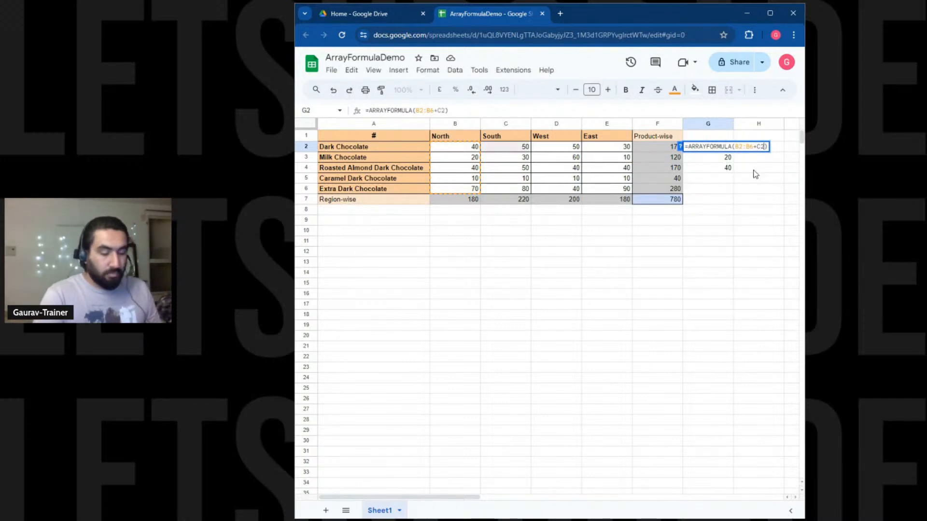
{"action": "type", "text": ":C6"}
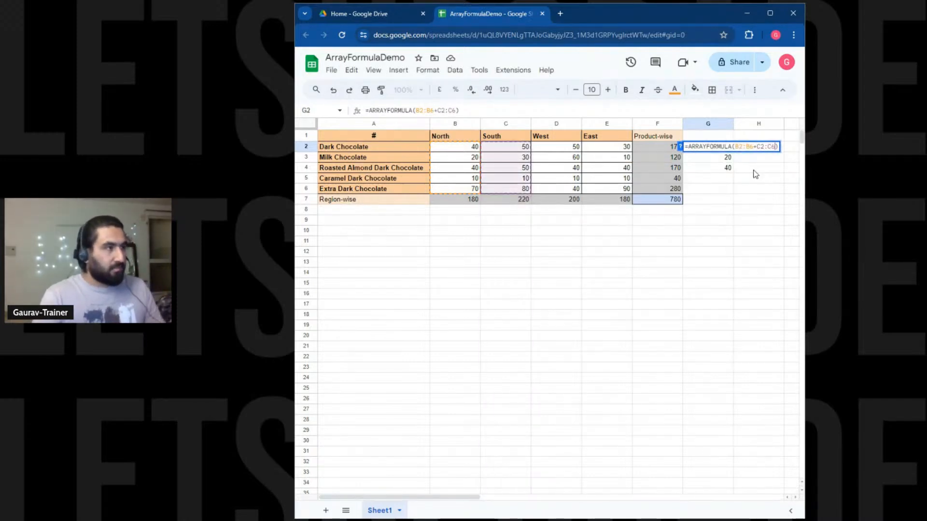
{"action": "type", "text": "+"}
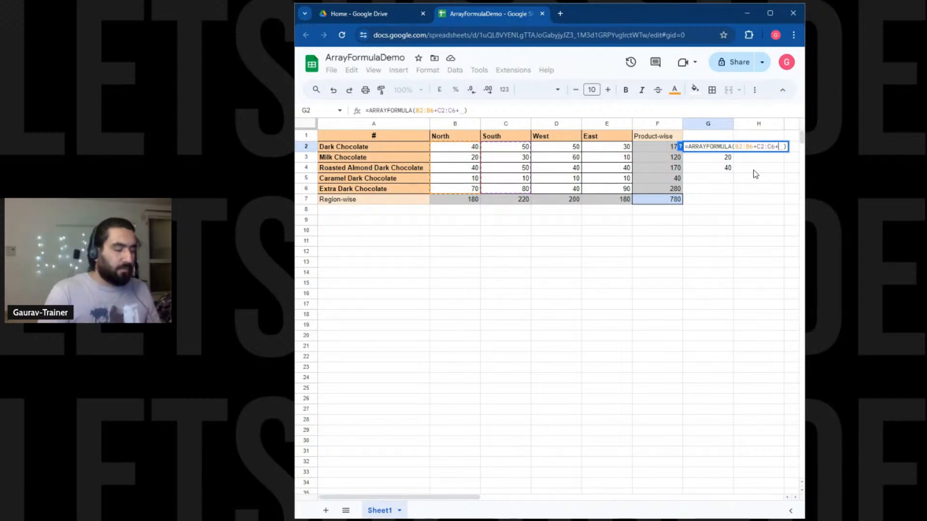
{"action": "type", "text": "D2:"}
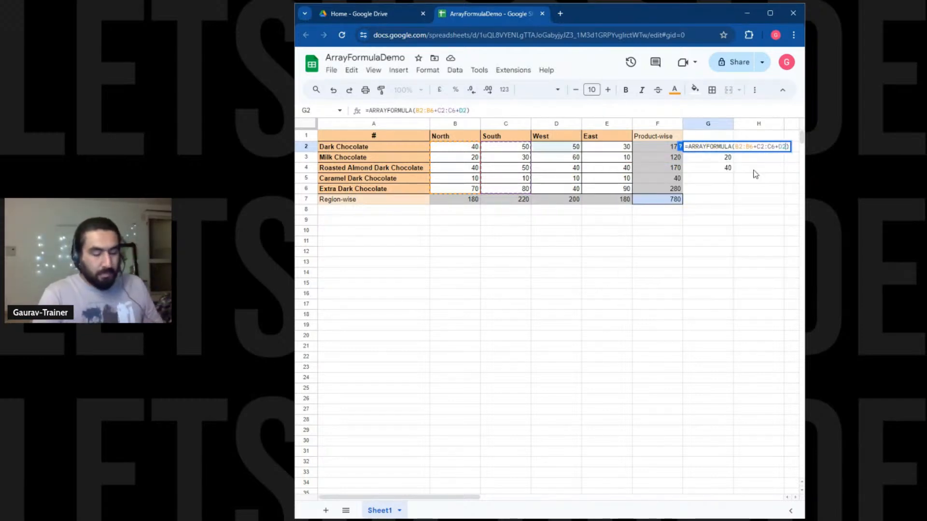
{"action": "type", "text": "D6"}
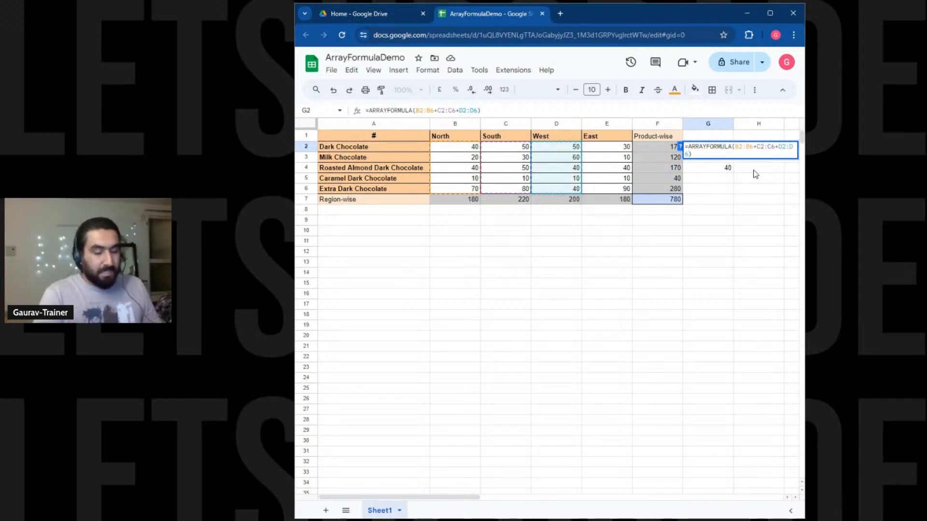
{"action": "type", "text": "+"}
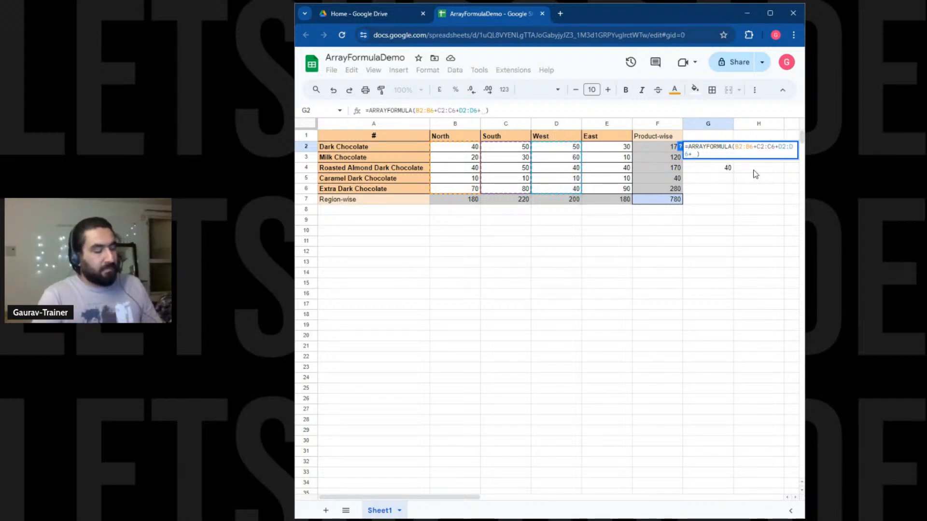
{"action": "type", "text": "E"}
{"action": "type", "text": "2:"}
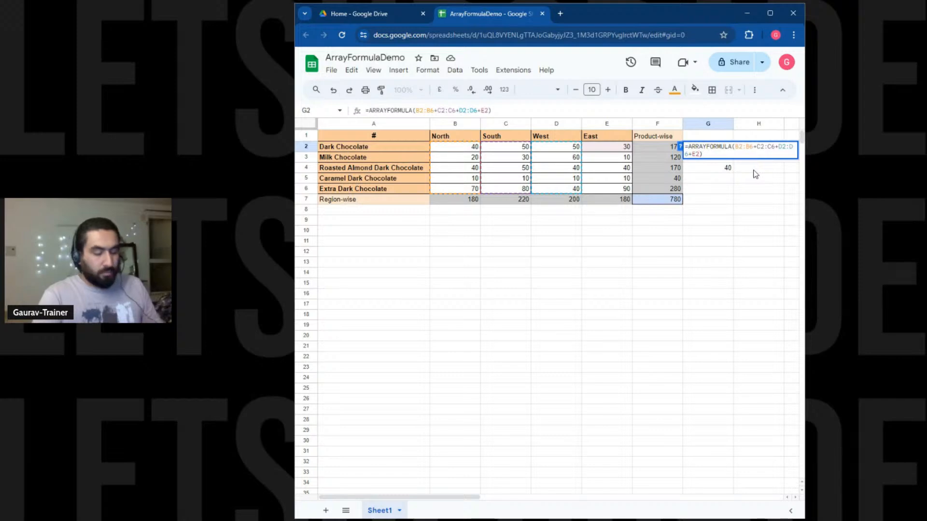
{"action": "type", "text": "E"}
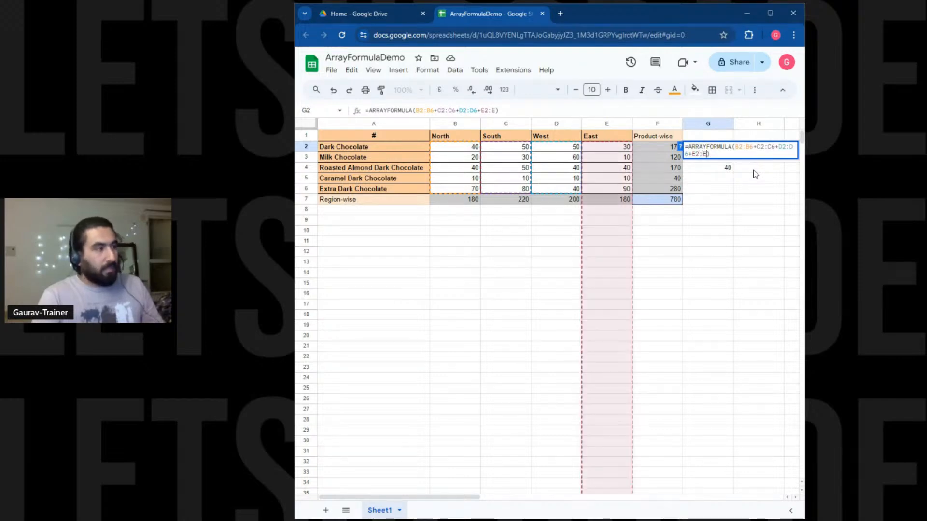
{"action": "type", "text": "6"}
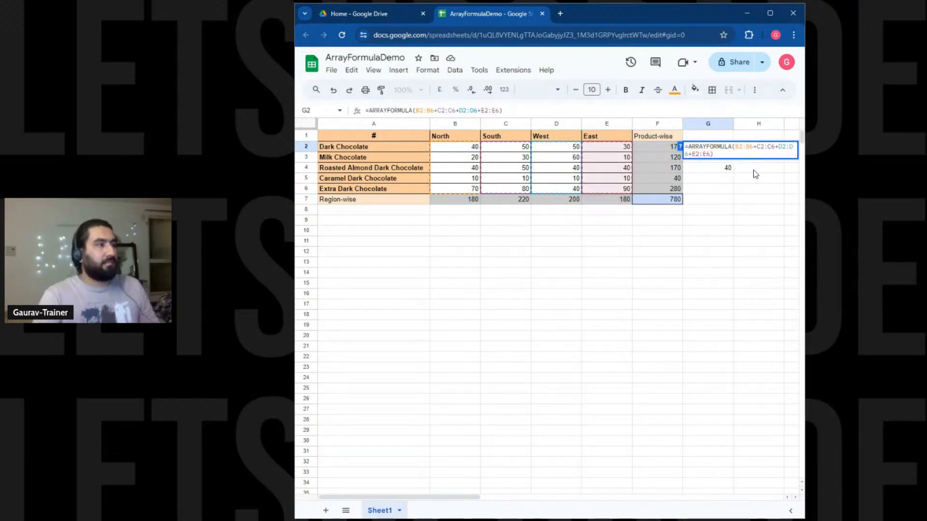
{"action": "key", "text": "Return"}
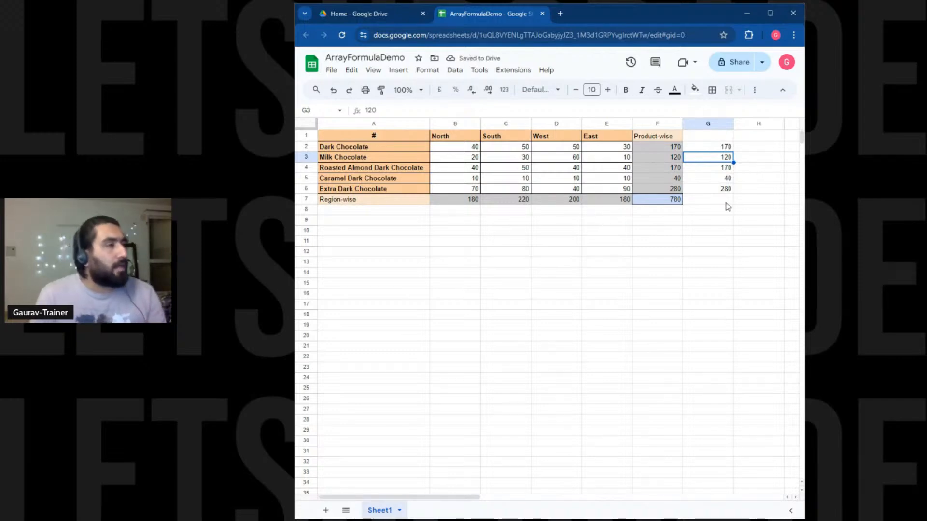
{"action": "left_click", "coordinate": [666, 149]}
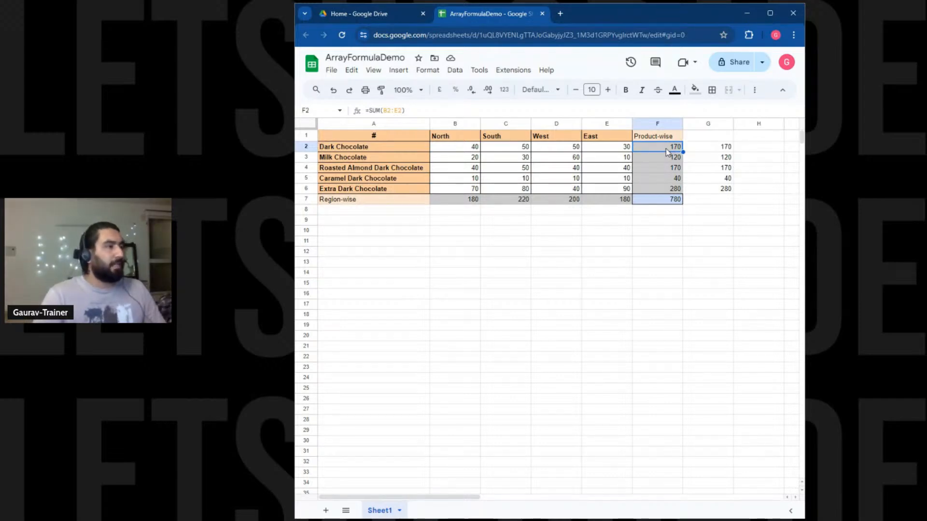
{"action": "key", "text": "Right"}
{"action": "key", "text": "Down"}
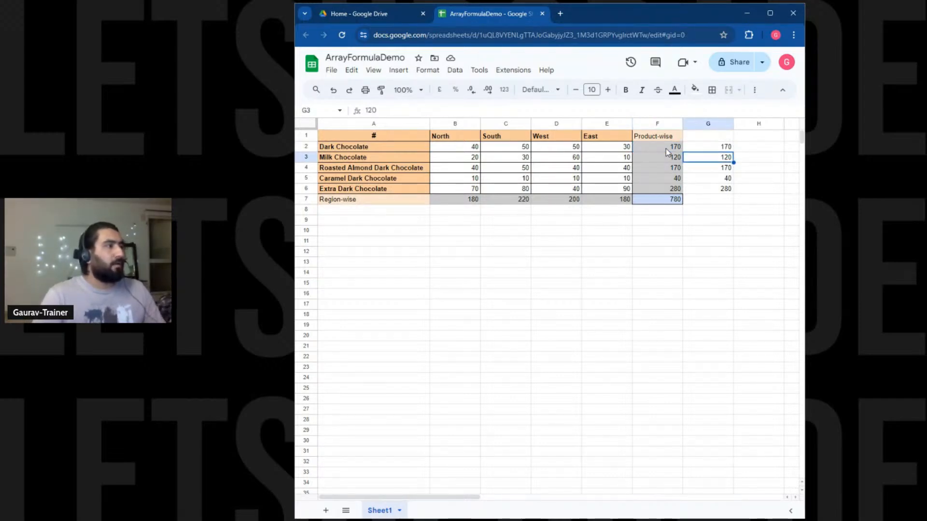
{"action": "key", "text": "Up"}
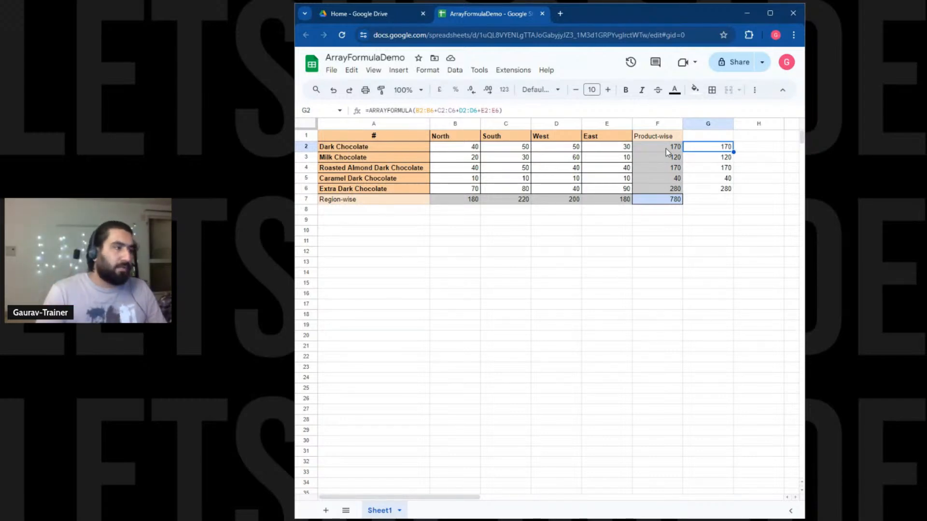
{"action": "left_click", "coordinate": [665, 148]}
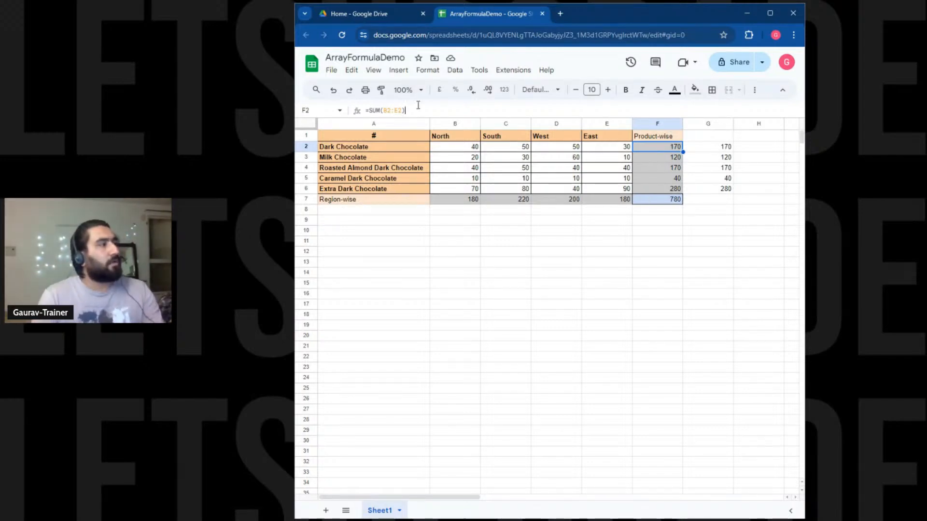
{"action": "left_click_drag", "start_coordinate": [414, 109], "coordinate": [365, 107]}
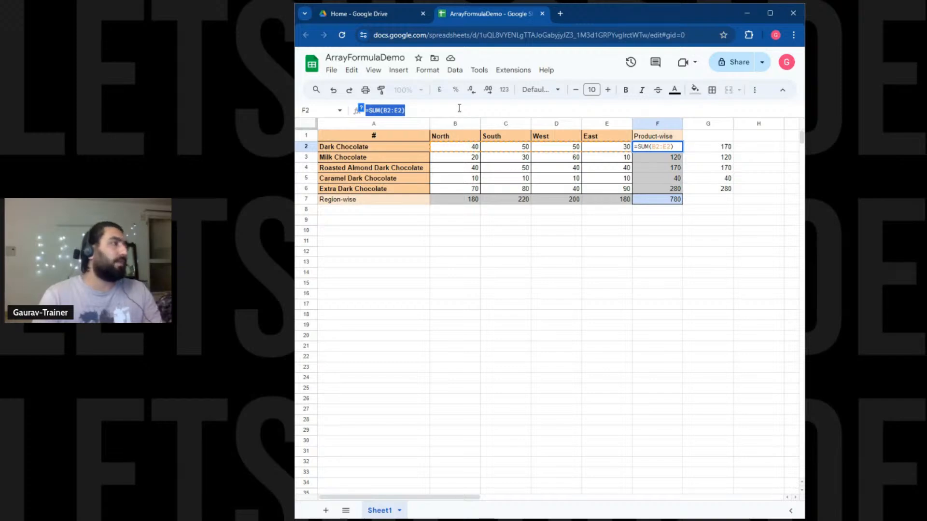
{"action": "left_click", "coordinate": [713, 149]}
{"action": "left_click_drag", "start_coordinate": [526, 110], "coordinate": [353, 110]}
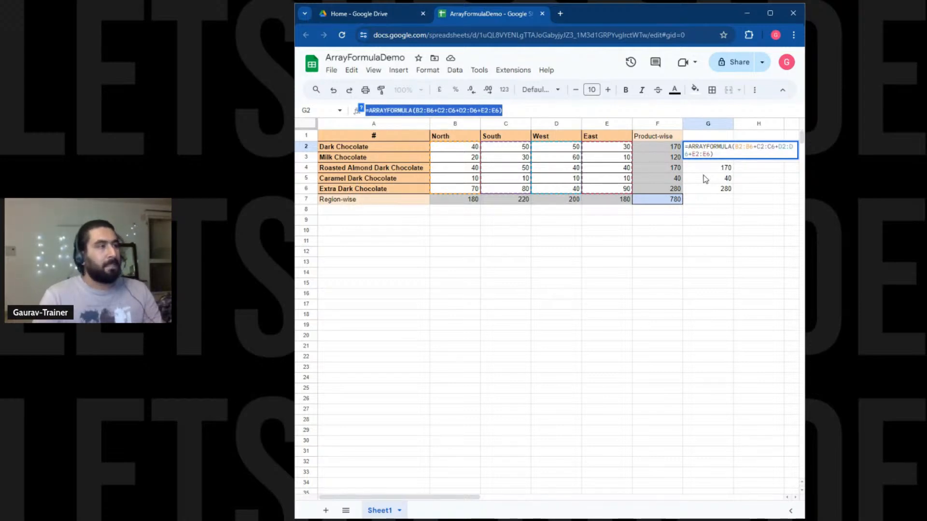
{"action": "left_click", "coordinate": [686, 219]}
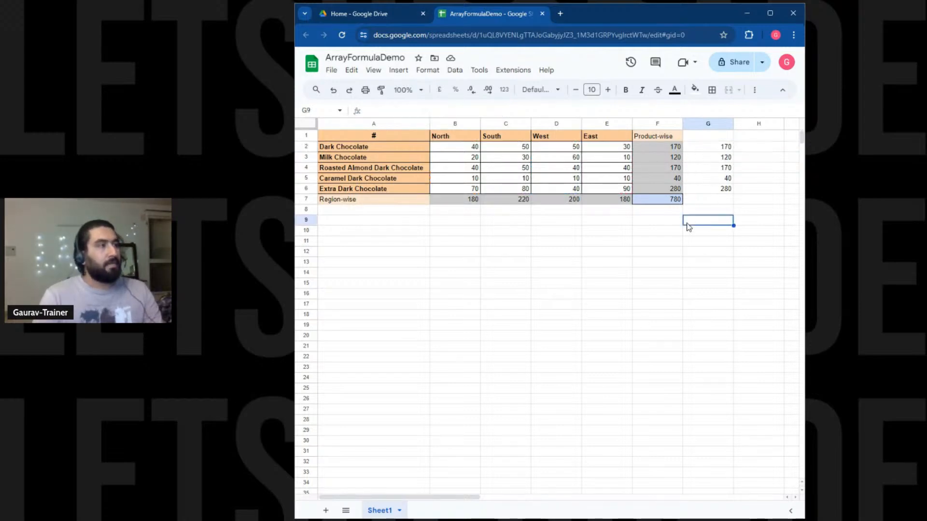
{"action": "left_click", "coordinate": [668, 161]}
{"action": "left_click_drag", "start_coordinate": [435, 110], "coordinate": [363, 111]}
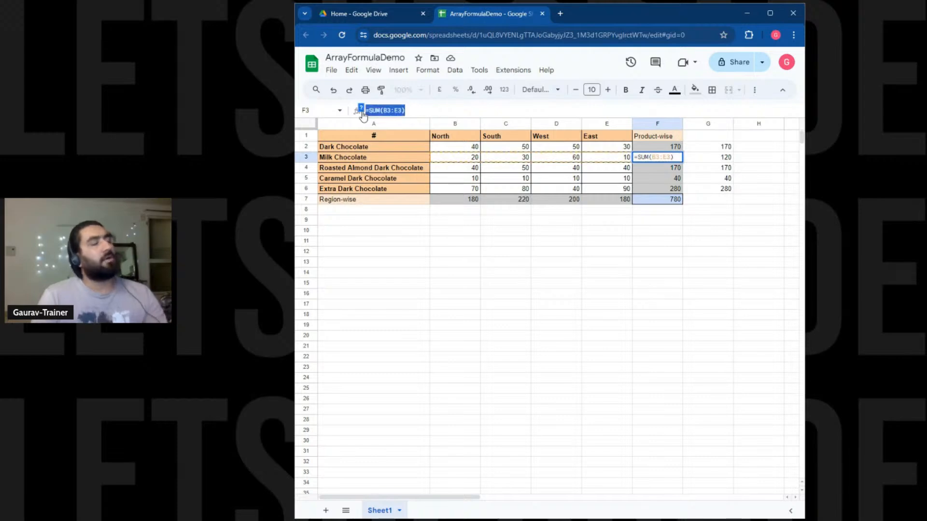
{"action": "left_click", "coordinate": [715, 161]}
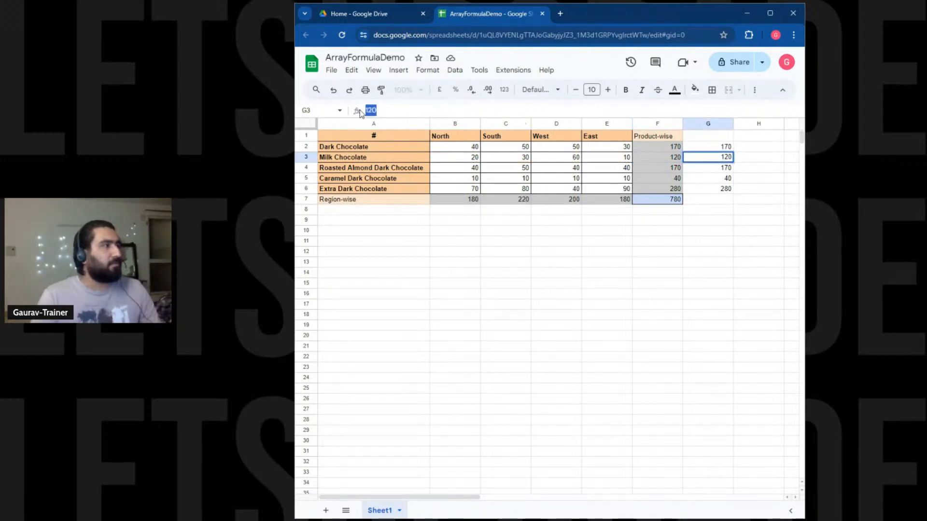
{"action": "left_click", "coordinate": [725, 169]}
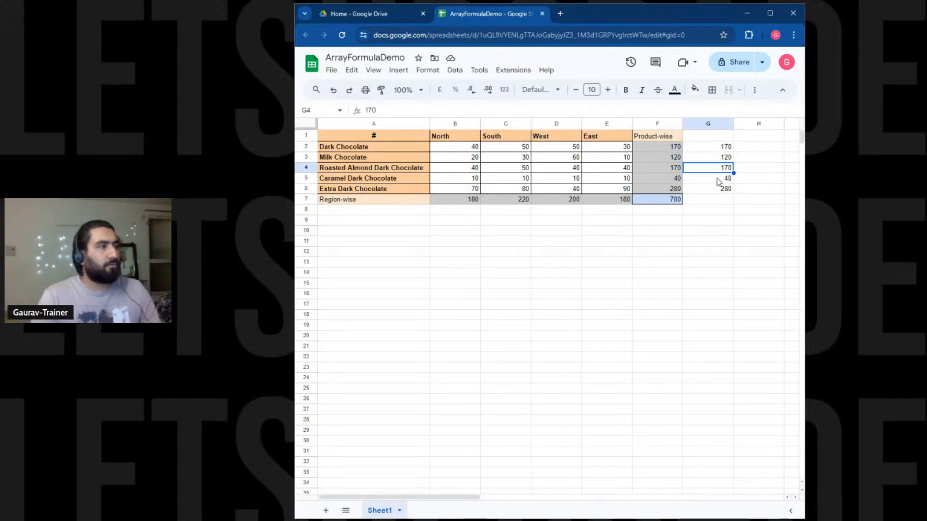
{"action": "left_click", "coordinate": [717, 178]}
{"action": "left_click", "coordinate": [717, 191]}
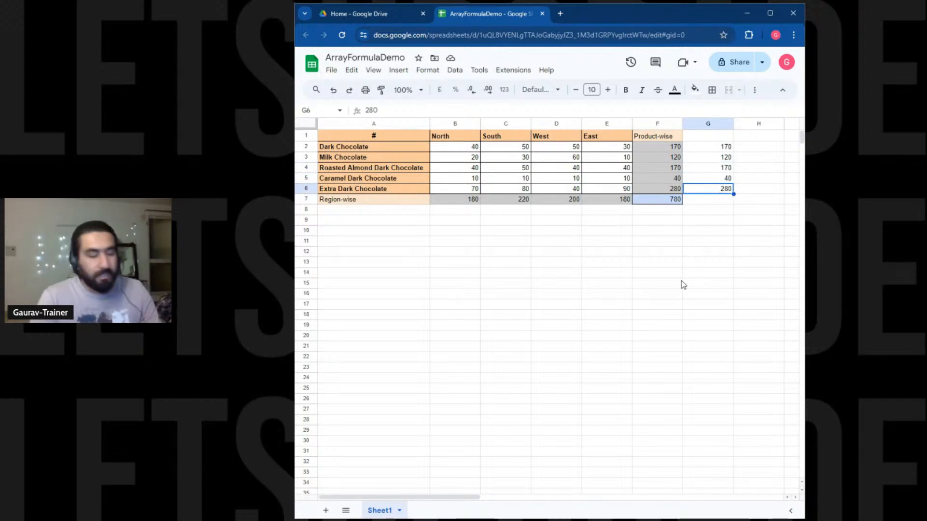
{"action": "double_click", "coordinate": [706, 201]}
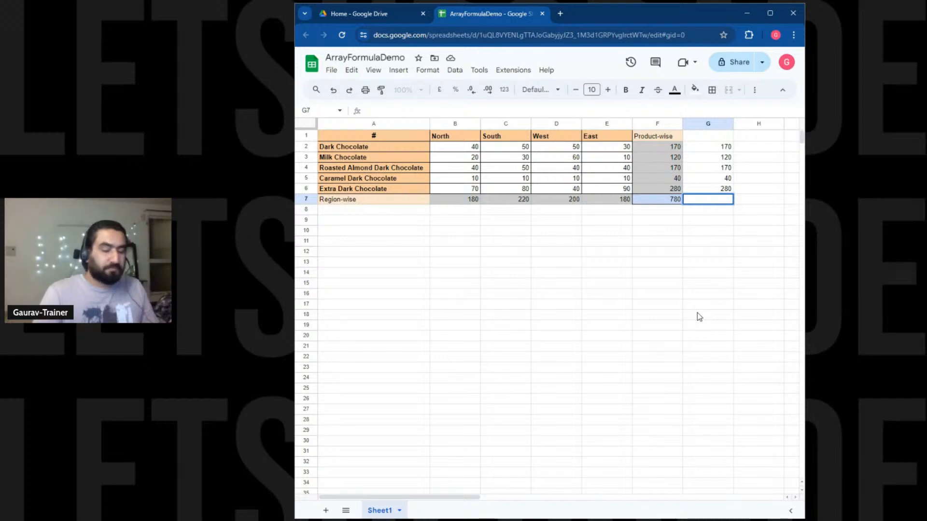
{"action": "type", "text": "="}
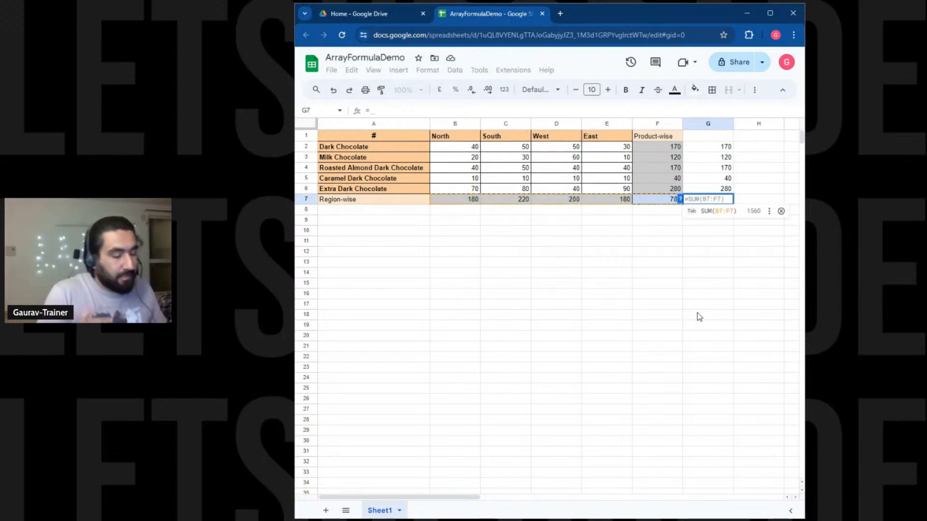
{"action": "key", "text": "BackSpace"}
{"action": "left_click", "coordinate": [716, 251]}
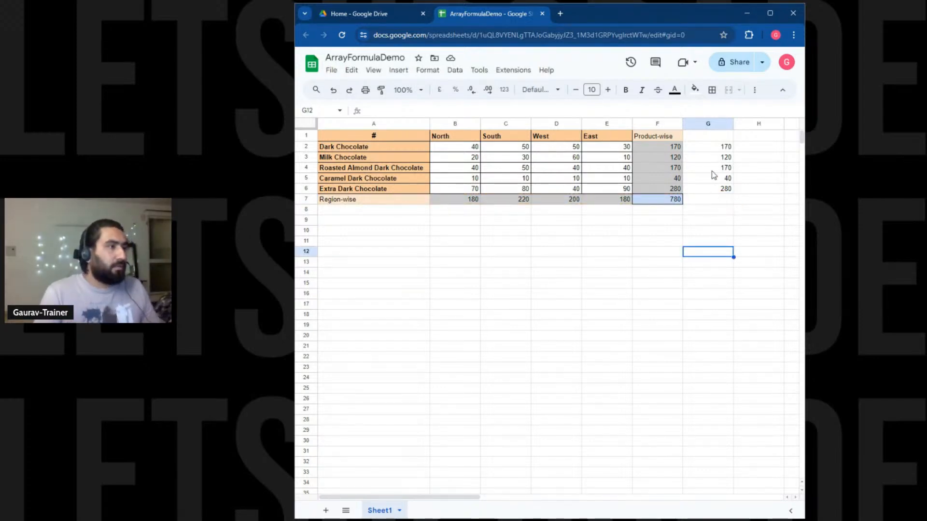
{"action": "left_click", "coordinate": [715, 153]}
Rewrite G7 so SUM wraps the array formula's four region ranges, returning a 780 grand total.
{"action": "triple_click", "coordinate": [519, 109]}
{"action": "key", "text": "ctrl+c"}
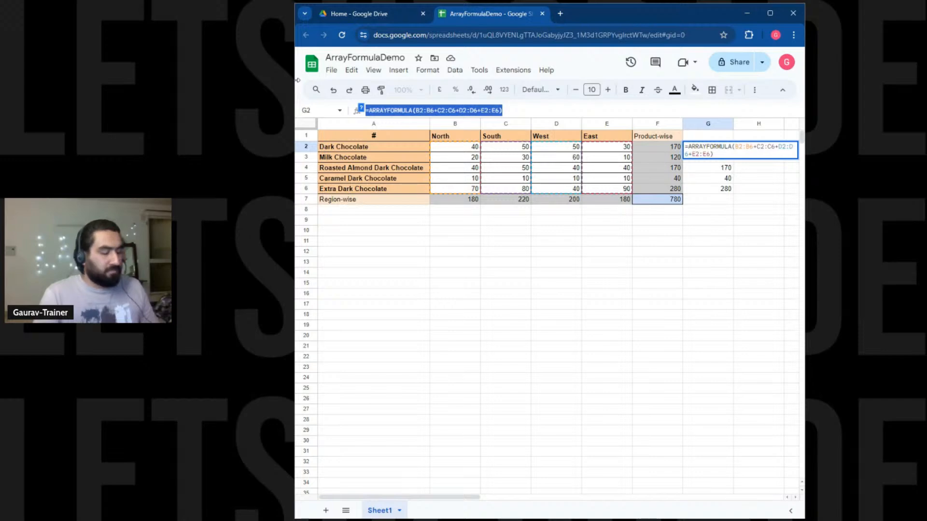
{"action": "double_click", "coordinate": [710, 199]}
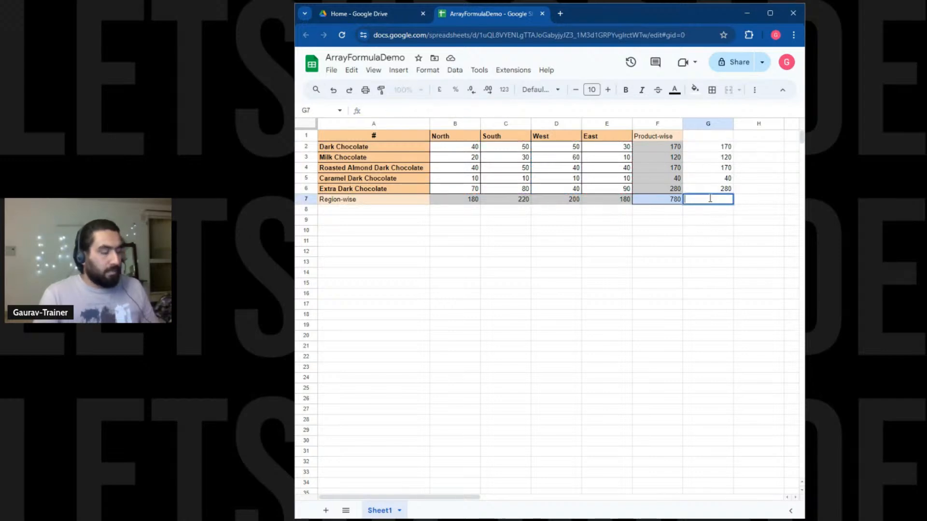
{"action": "key", "text": "ctrl+v"}
{"action": "left_click", "coordinate": [733, 200]}
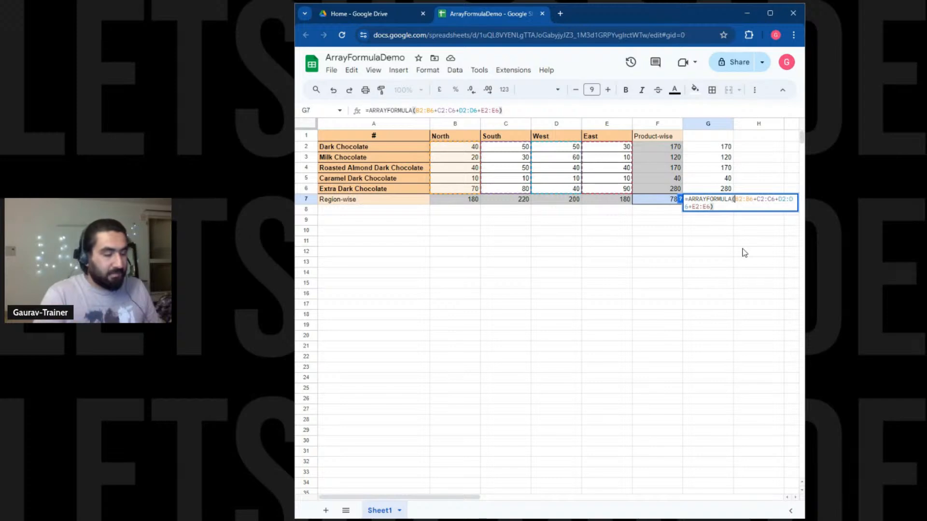
{"action": "type", "text": "$"}
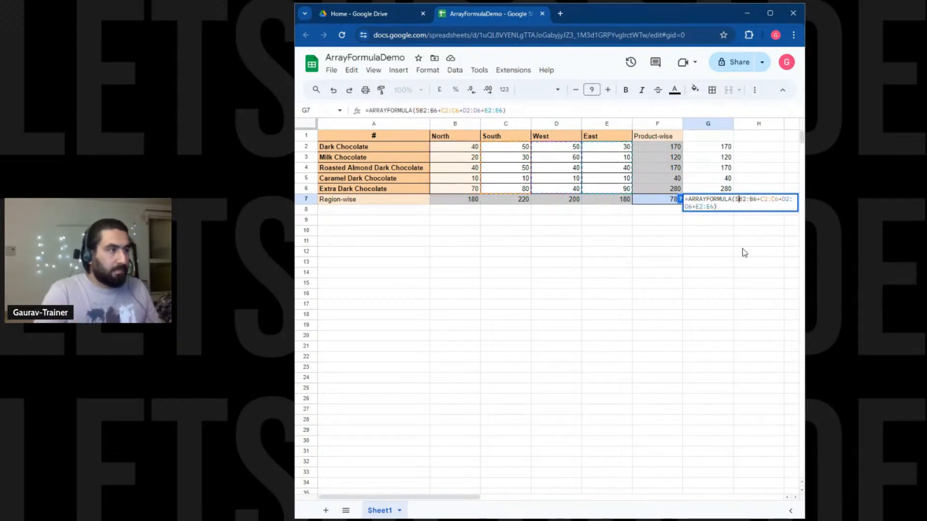
{"action": "type", "text": "UM"}
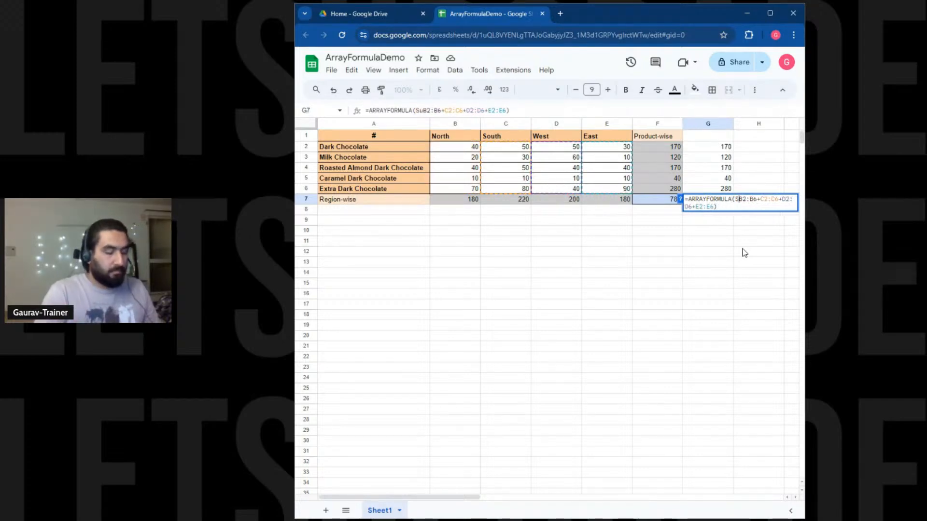
{"action": "type", "text": "("}
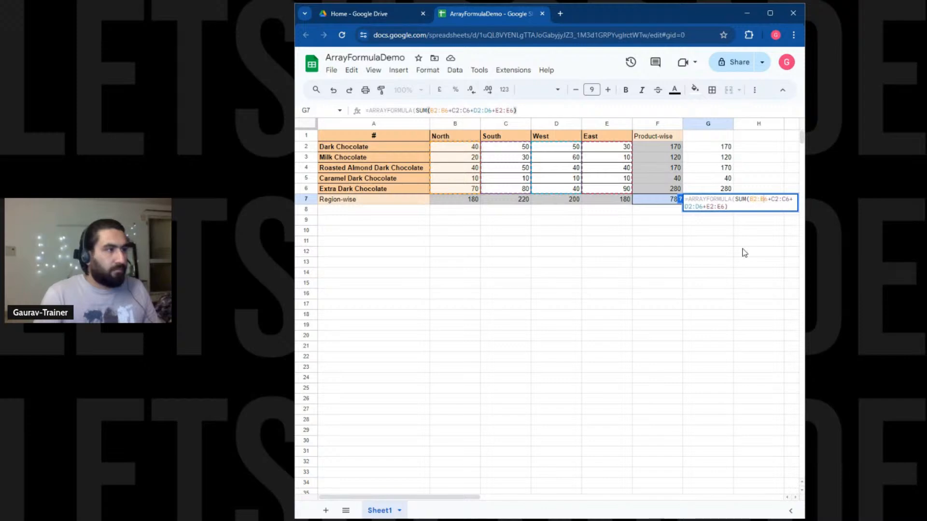
{"action": "key", "text": "Down"}
{"action": "type", "text": ")"}
{"action": "key", "text": "Return"}
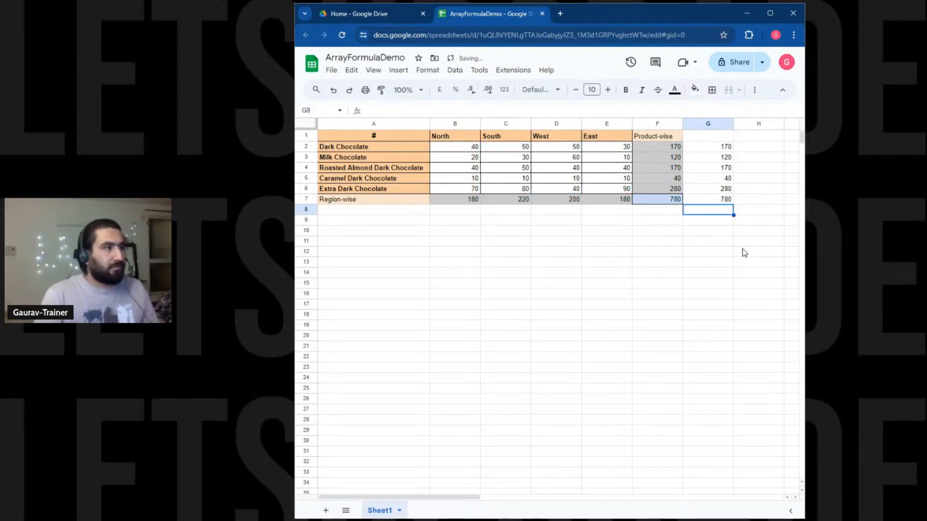
{"action": "left_click", "coordinate": [717, 199]}
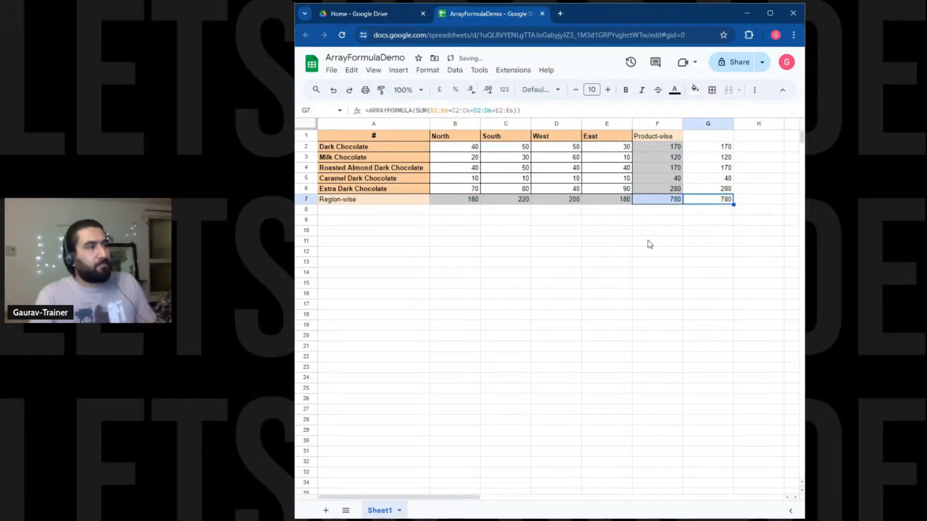
{"action": "left_click_drag", "start_coordinate": [705, 147], "coordinate": [707, 188]}
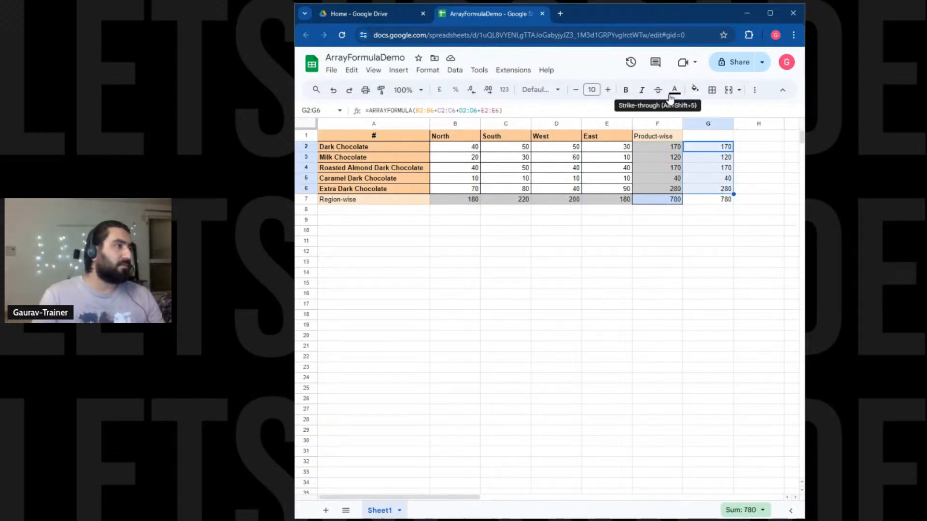
Give the product totals in G2:G6 a light pink fill.
{"action": "left_click", "coordinate": [694, 90]}
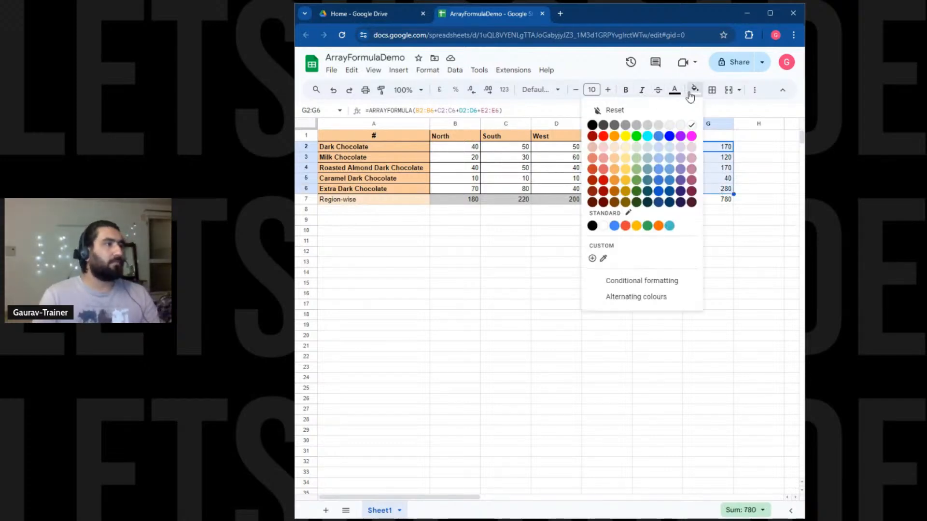
{"action": "left_click", "coordinate": [648, 147]}
{"action": "left_click", "coordinate": [695, 91]}
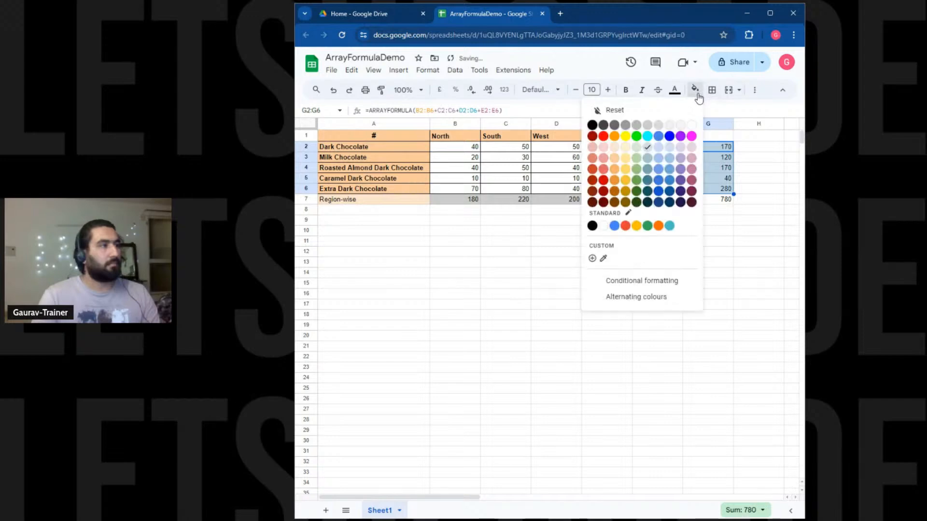
{"action": "left_click", "coordinate": [688, 148]}
Fill the grand total cell G7 with a medium pink.
{"action": "left_click", "coordinate": [716, 199]}
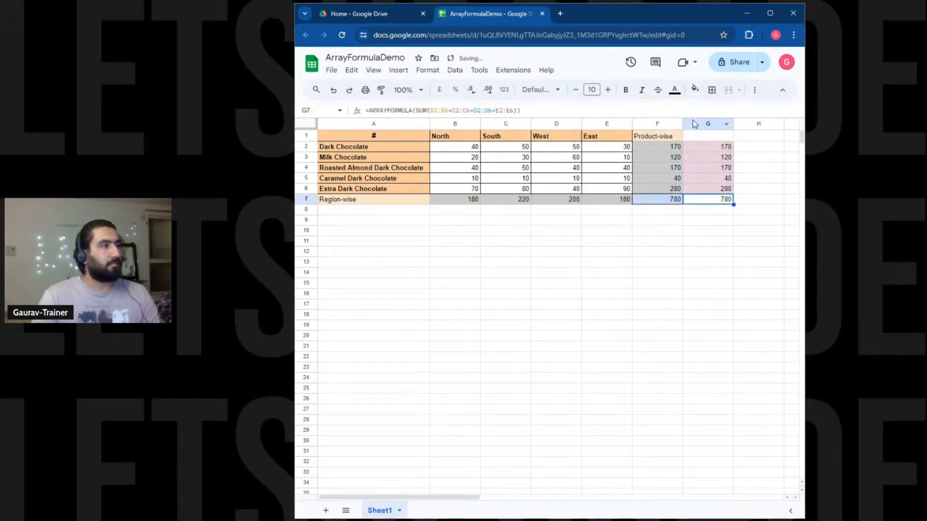
{"action": "left_click", "coordinate": [695, 91]}
{"action": "left_click", "coordinate": [692, 168]}
{"action": "left_click", "coordinate": [706, 241]}
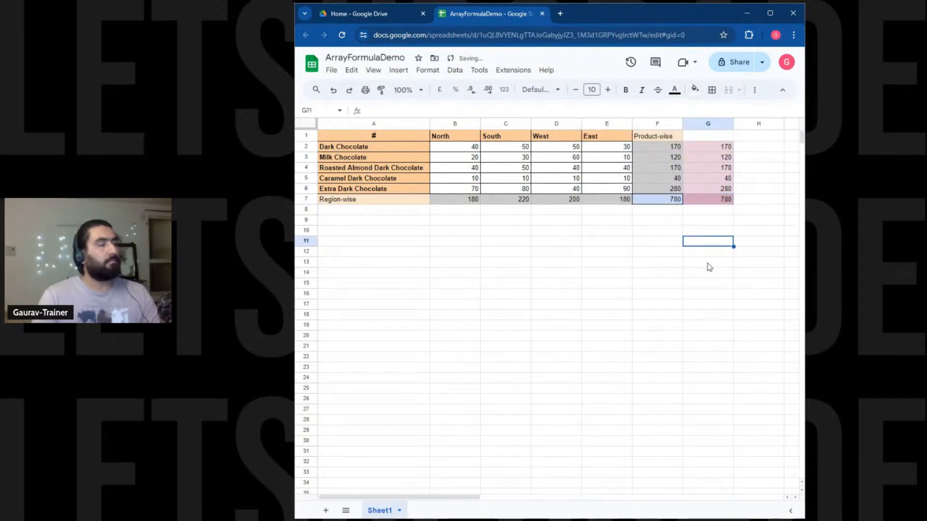
{"action": "left_click", "coordinate": [306, 178]}
Insert a blank row above Caramel Dark Chocolate at row 5.
{"action": "right_click", "coordinate": [306, 178]}
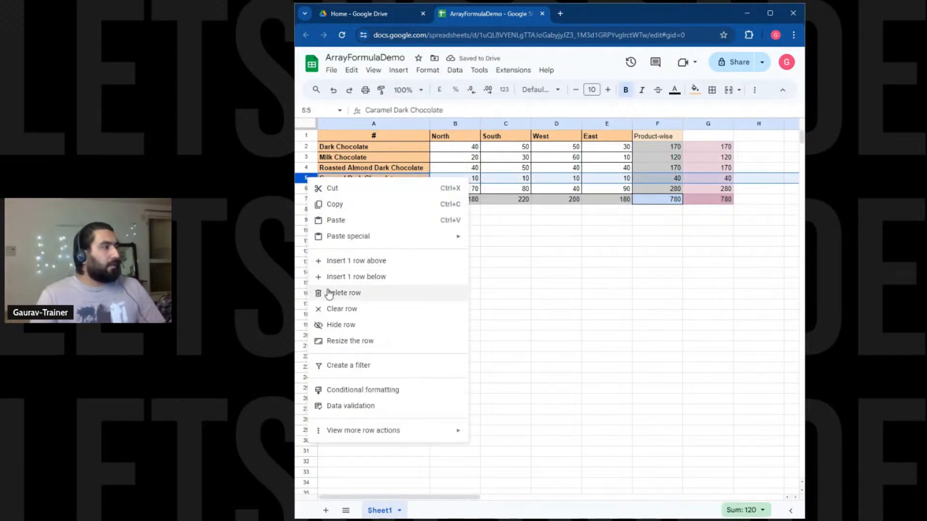
{"action": "left_click", "coordinate": [338, 260]}
{"action": "left_click", "coordinate": [432, 243]}
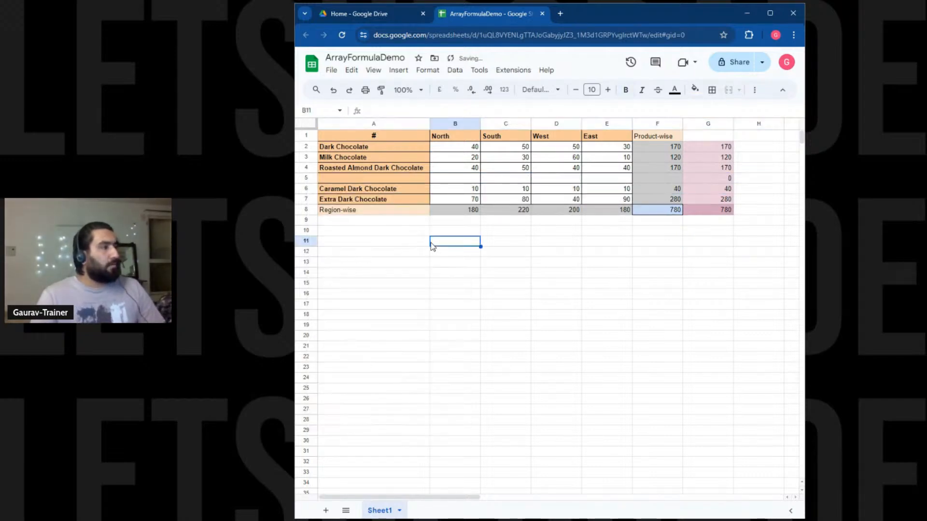
Enter Fruit N Nut Chocolate with 20, 30, 40 and 50 across row 5.
{"action": "left_click", "coordinate": [381, 179]}
{"action": "type", "text": "Frui"}
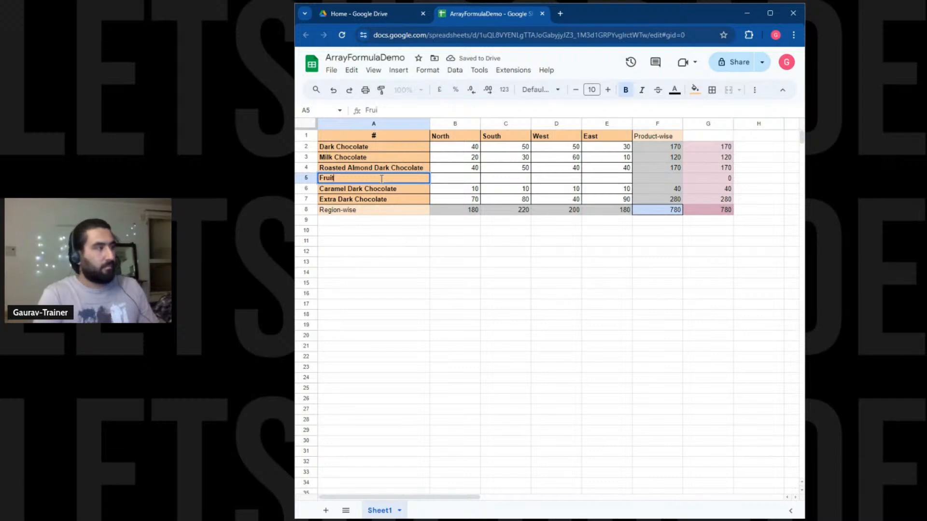
{"action": "type", "text": "t N Nut"}
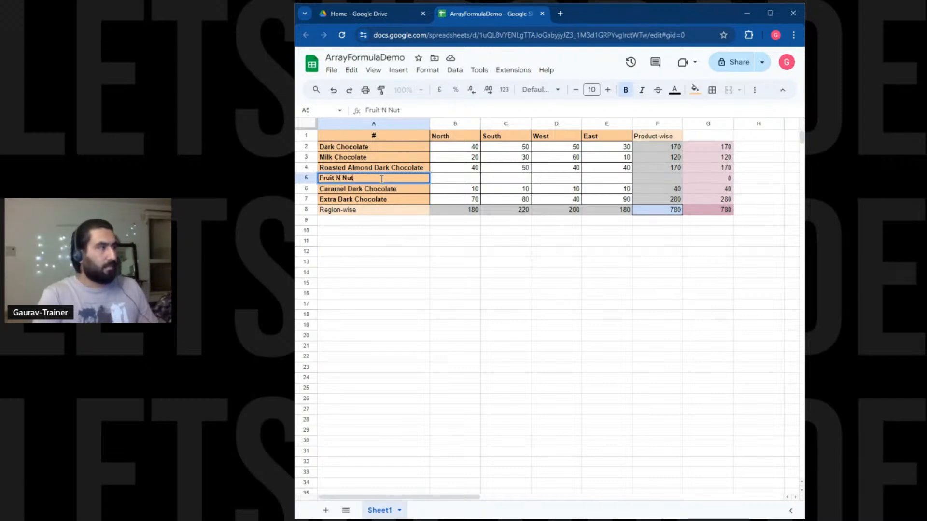
{"action": "type", "text": " Chocola"}
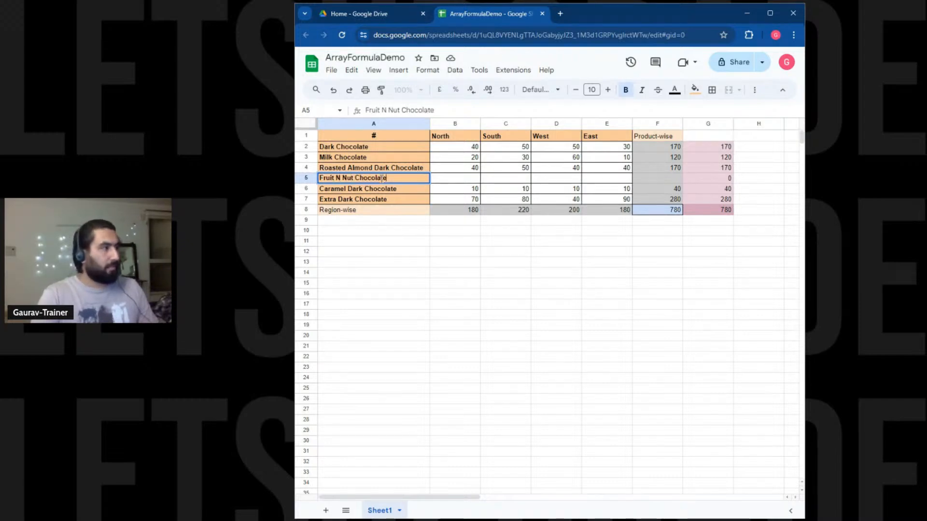
{"action": "type", "text": "te"}
{"action": "key", "text": "Tab"}
{"action": "type", "text": "20"}
{"action": "key", "text": "Tab"}
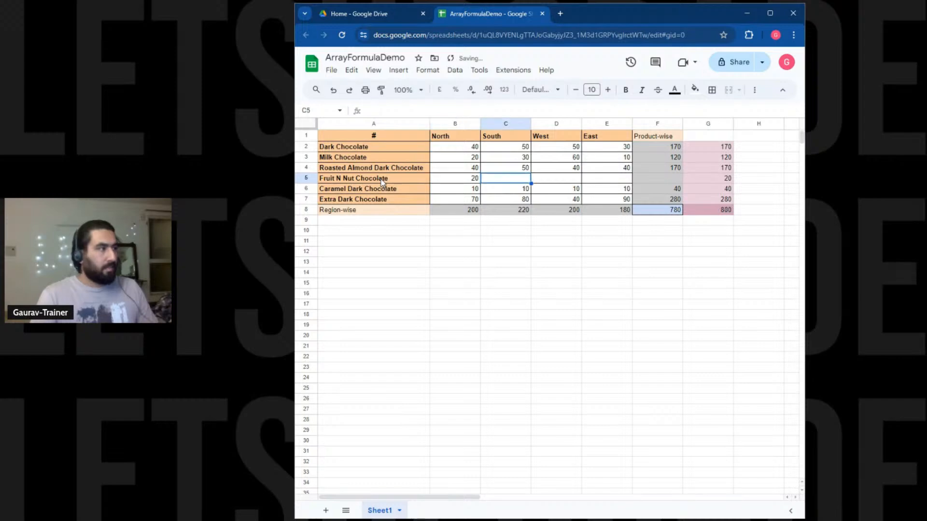
{"action": "type", "text": "30"}
{"action": "key", "text": "Tab"}
{"action": "type", "text": "40"}
{"action": "key", "text": "Tab"}
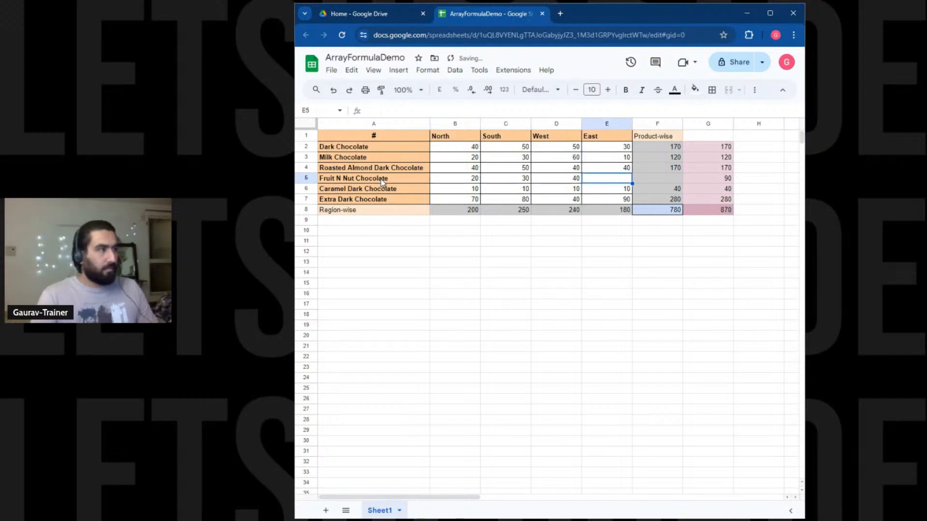
{"action": "type", "text": "5"}
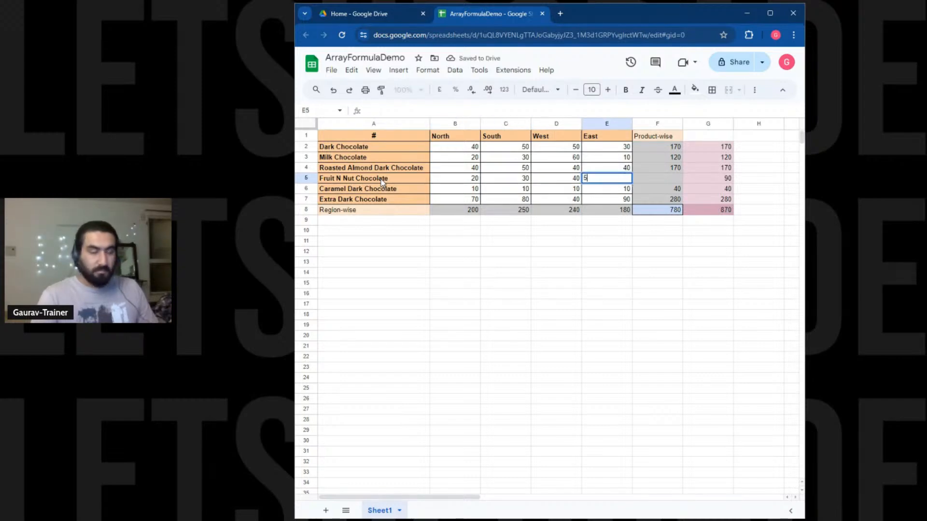
{"action": "type", "text": "0"}
{"action": "key", "text": "Tab"}
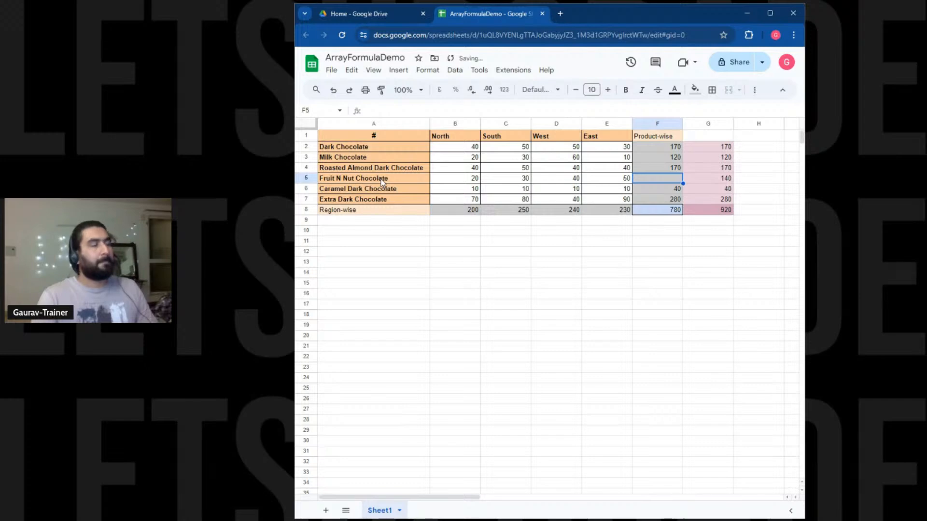
{"action": "left_click", "coordinate": [625, 307]}
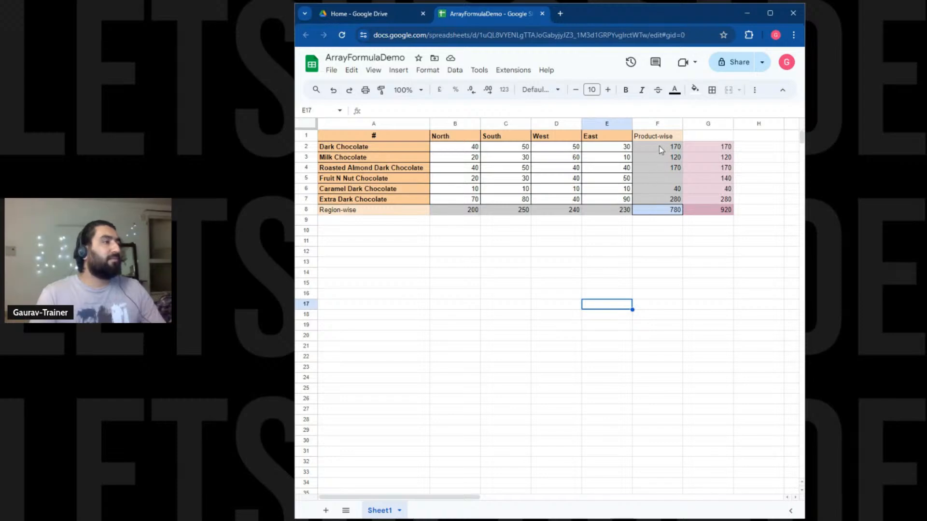
{"action": "left_click_drag", "start_coordinate": [660, 150], "coordinate": [663, 199]}
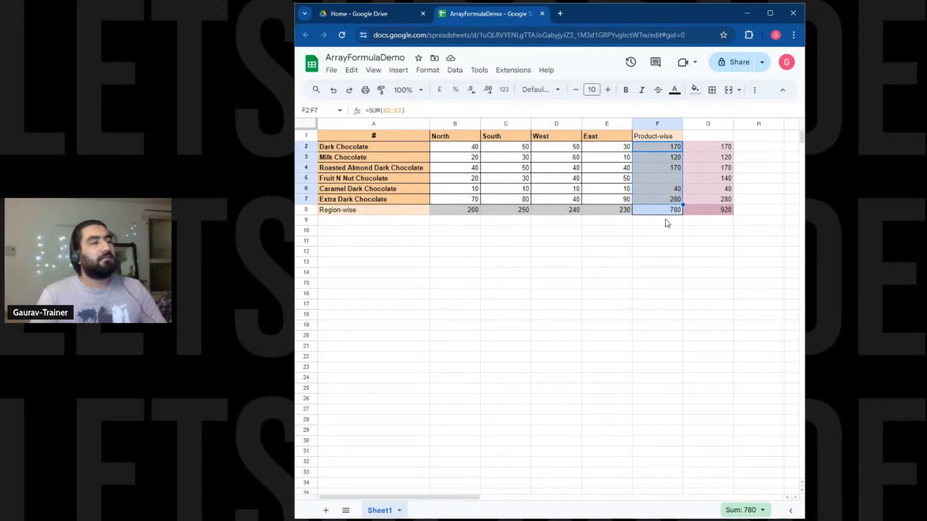
{"action": "left_click", "coordinate": [665, 213]}
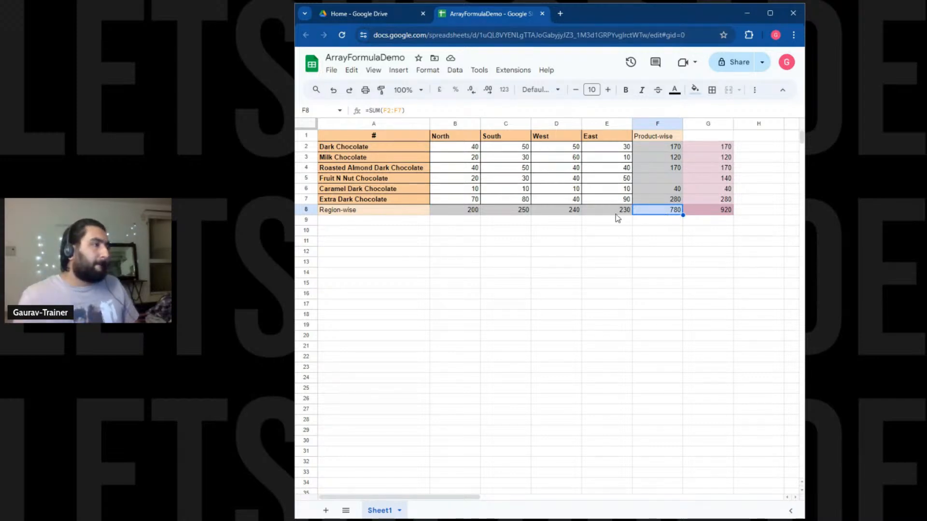
{"action": "left_click_drag", "start_coordinate": [725, 148], "coordinate": [725, 212]}
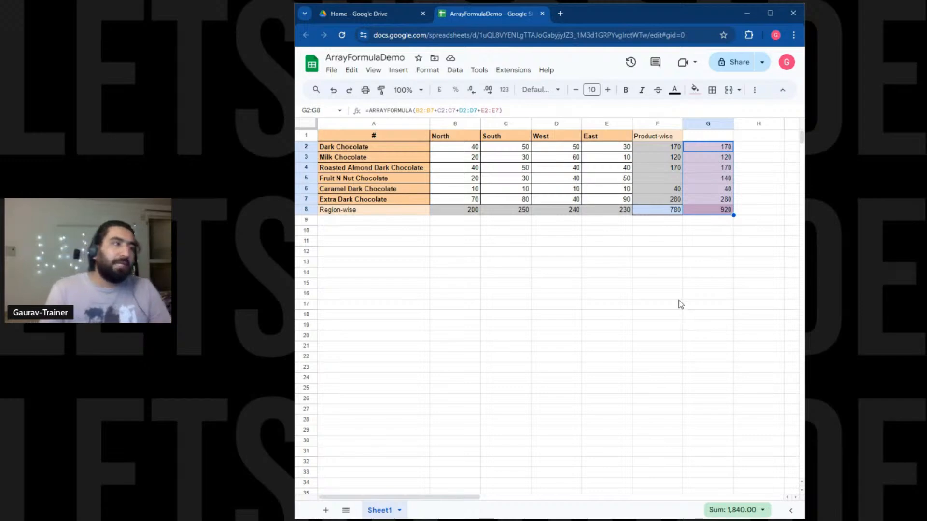
{"action": "left_click", "coordinate": [348, 181]}
{"action": "left_click", "coordinate": [713, 181]}
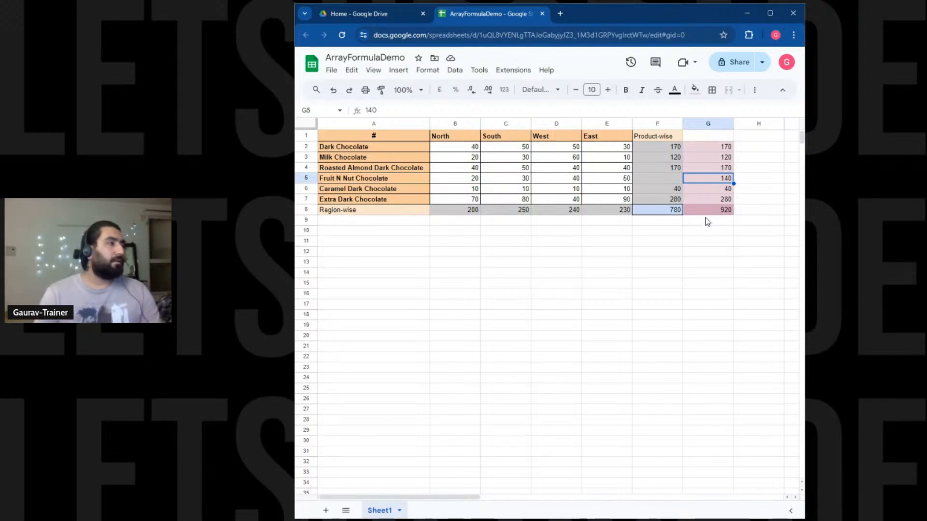
{"action": "left_click", "coordinate": [706, 230]}
{"action": "left_click", "coordinate": [717, 147]}
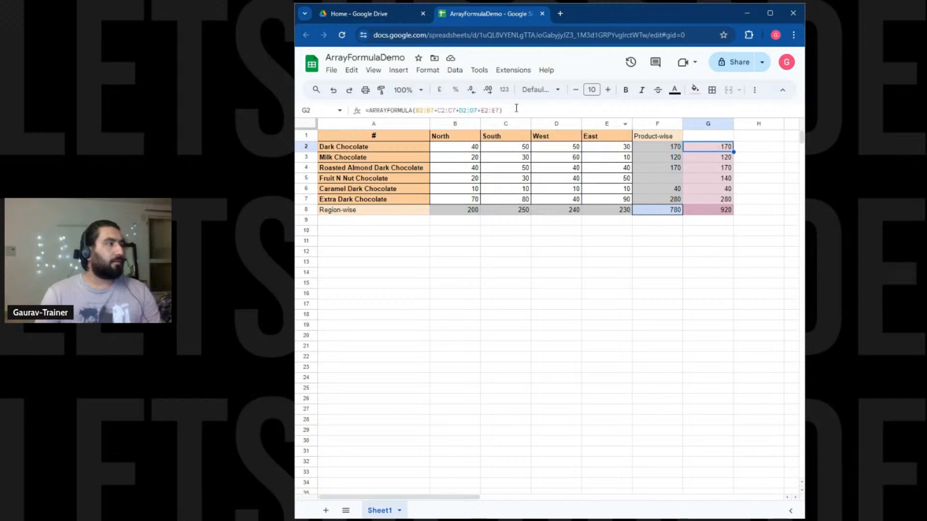
{"action": "left_click_drag", "start_coordinate": [516, 108], "coordinate": [295, 95]}
{"action": "left_click", "coordinate": [519, 212]}
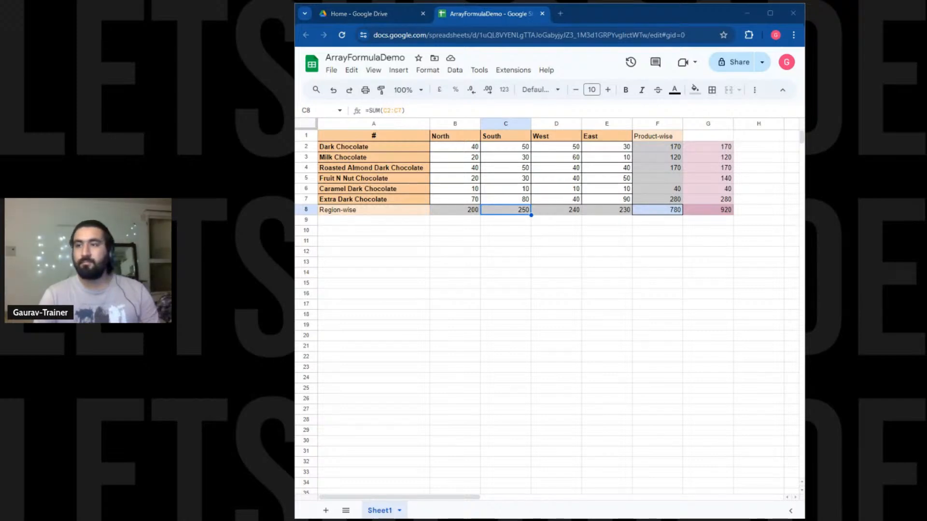
{"action": "left_click", "coordinate": [559, 14]}
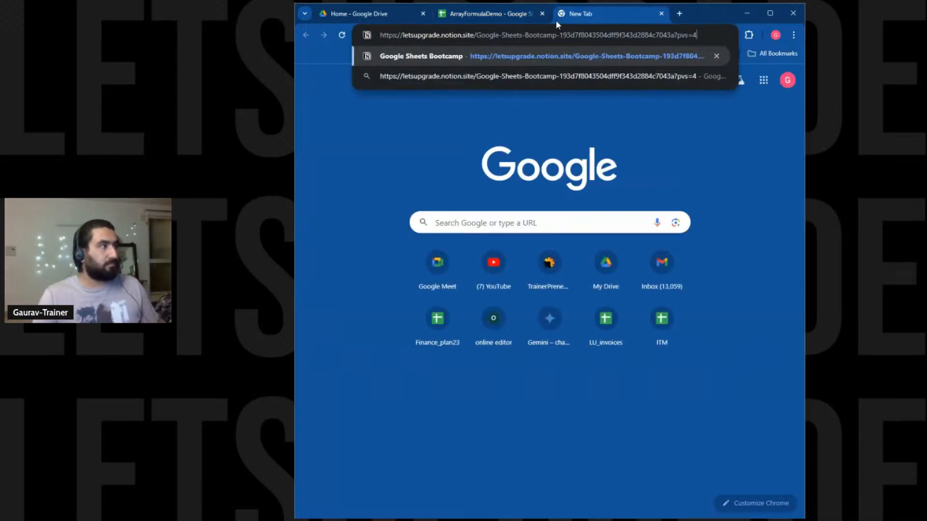
Open the Google Sheets Bootcamp page and its linked resource spreadsheet.
{"action": "left_click", "coordinate": [544, 57]}
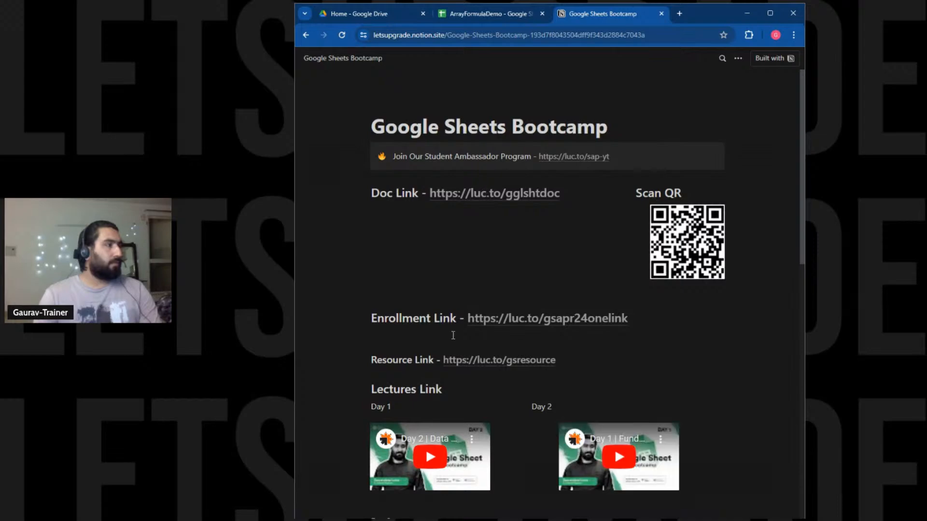
{"action": "left_click", "coordinate": [456, 359]}
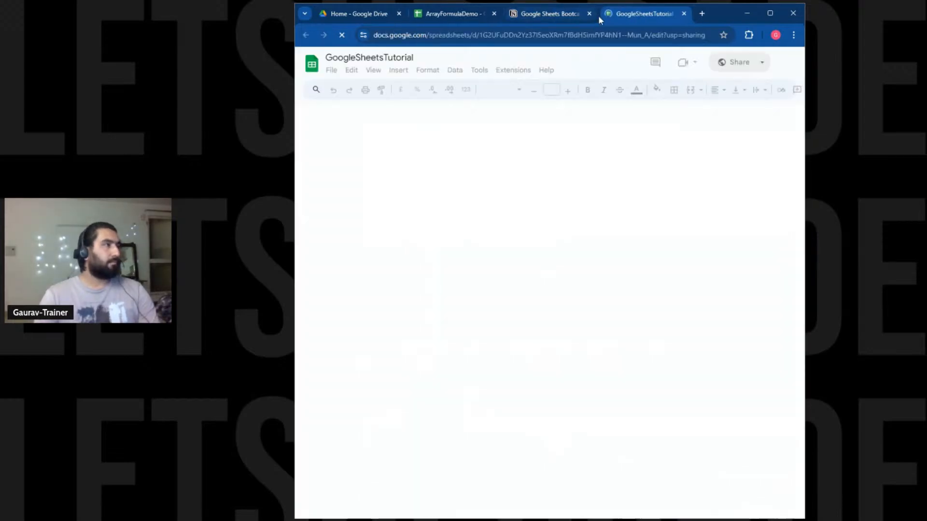
Close the Bootcamp tab and preview the ARRAY FORMULA resource link in C16.
{"action": "left_click", "coordinate": [589, 14]}
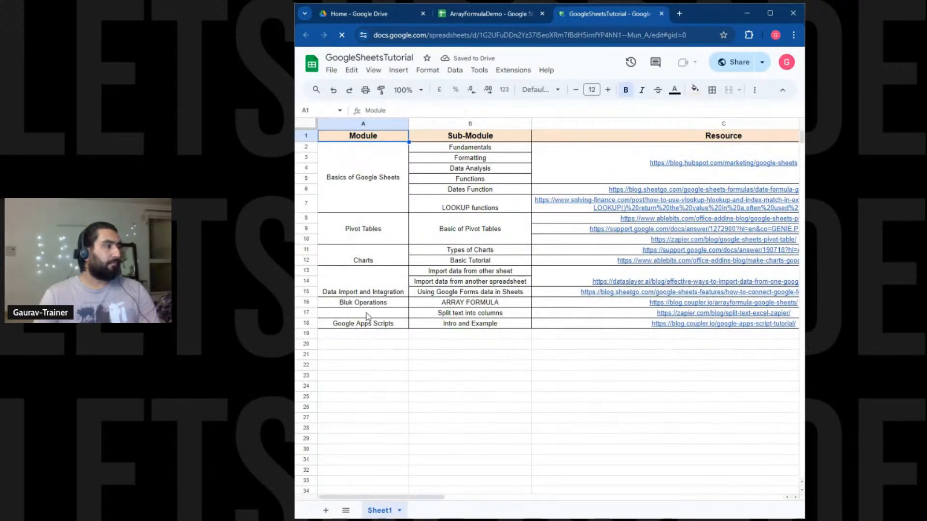
{"action": "left_click", "coordinate": [465, 304]}
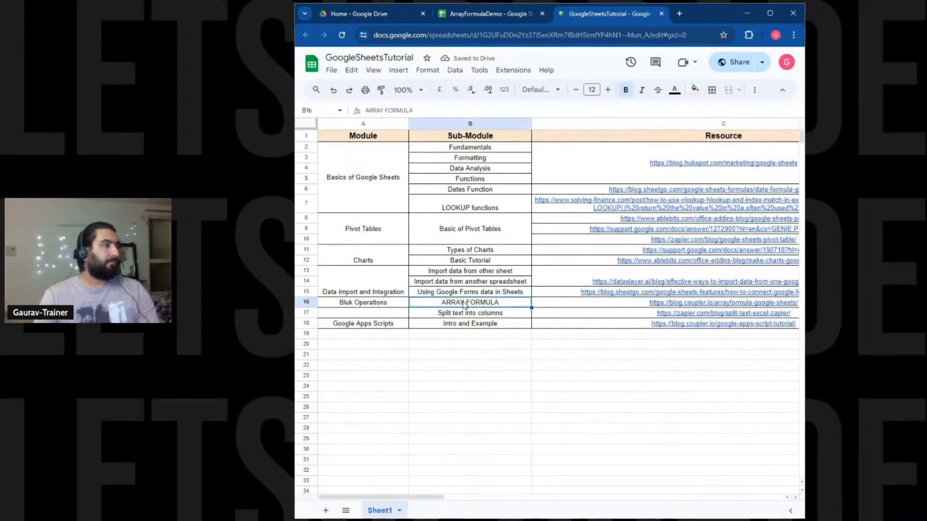
{"action": "left_click", "coordinate": [710, 304]}
Open the coupler.io ARRAYFORMULA article and read its definition, benefits and syntax.
{"action": "left_click", "coordinate": [604, 318]}
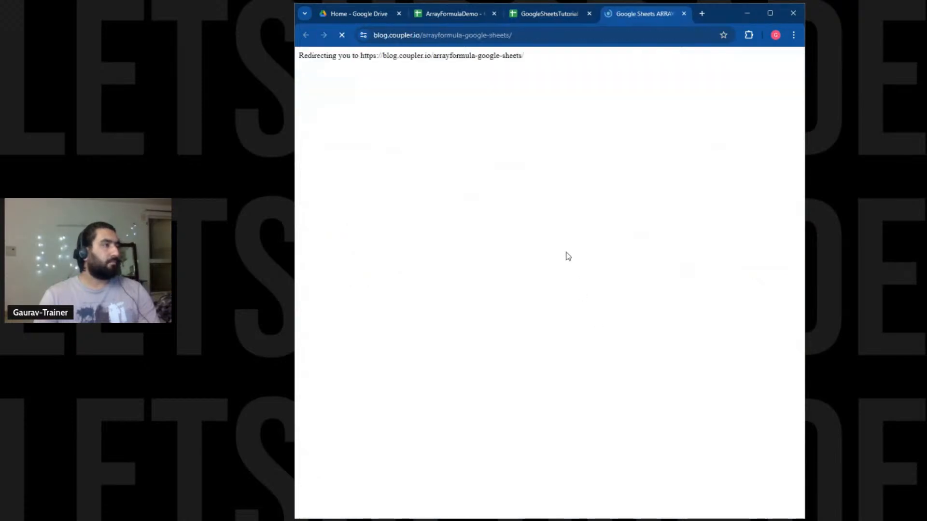
{"action": "scroll", "coordinate": [521, 271], "scroll_direction": "down", "scroll_amount": 3}
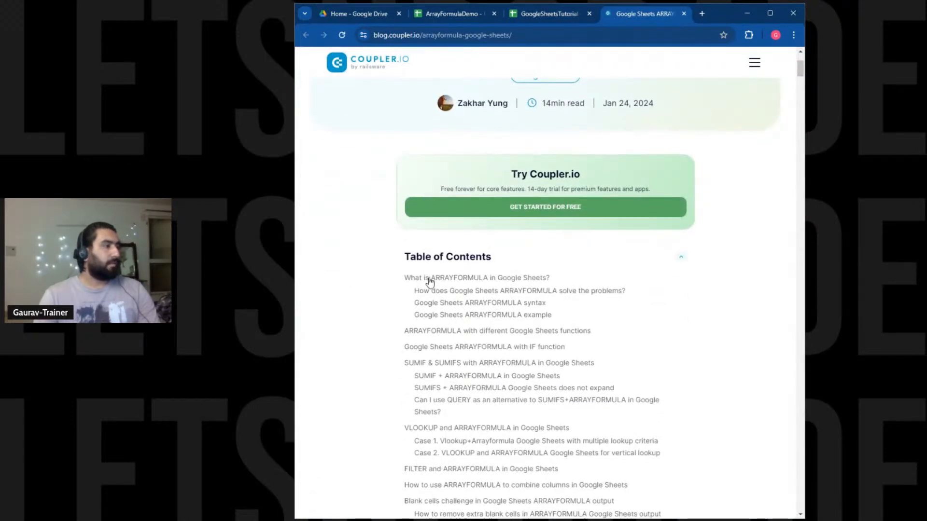
{"action": "scroll", "coordinate": [526, 283], "scroll_direction": "down", "scroll_amount": 3}
{"action": "scroll", "coordinate": [526, 283], "scroll_direction": "down", "scroll_amount": 6}
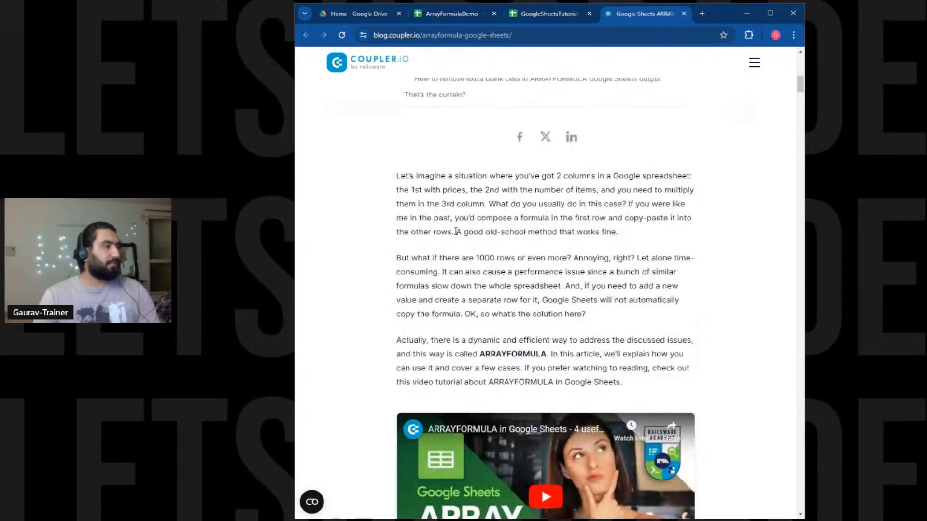
{"action": "scroll", "coordinate": [454, 241], "scroll_direction": "down", "scroll_amount": 10}
{"action": "left_click_drag", "start_coordinate": [397, 164], "coordinate": [656, 203]}
{"action": "left_click", "coordinate": [656, 203]}
{"action": "scroll", "coordinate": [655, 203], "scroll_direction": "down", "scroll_amount": 3}
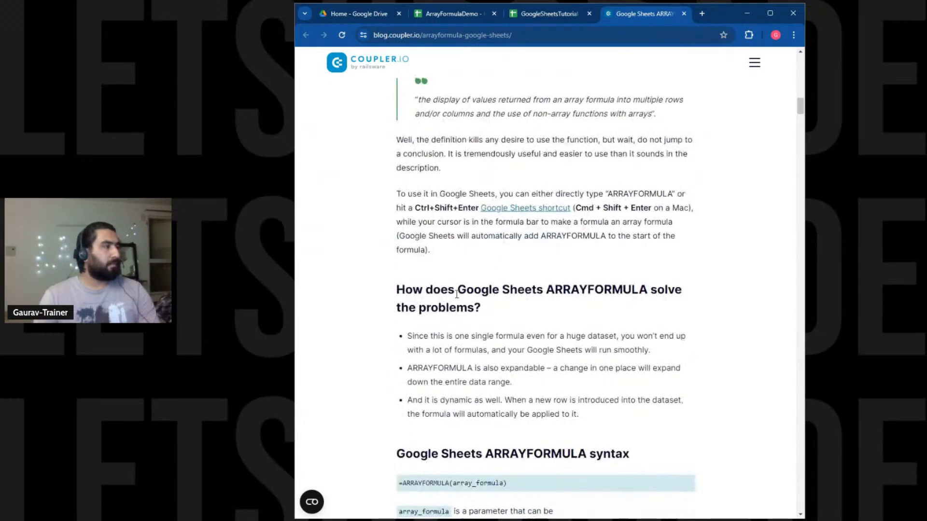
{"action": "left_click_drag", "start_coordinate": [440, 290], "coordinate": [594, 301]}
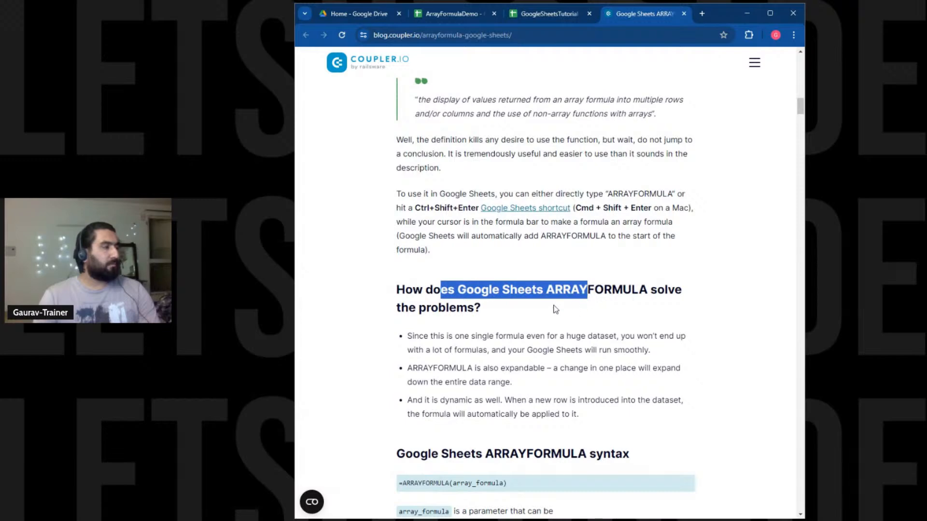
{"action": "scroll", "coordinate": [555, 309], "scroll_direction": "down", "scroll_amount": 1}
{"action": "left_click_drag", "start_coordinate": [493, 286], "coordinate": [513, 352]}
{"action": "scroll", "coordinate": [514, 358], "scroll_direction": "down", "scroll_amount": 3}
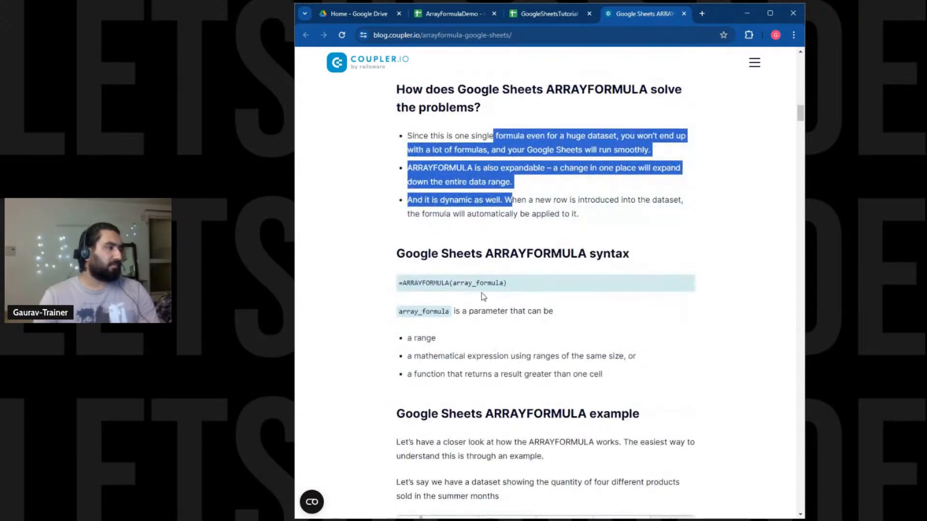
{"action": "left_click_drag", "start_coordinate": [507, 284], "coordinate": [686, 321]}
Read through the article's ARRAYFORMULA examples, highlighting headings and paragraphs along the way.
{"action": "scroll", "coordinate": [434, 325], "scroll_direction": "down", "scroll_amount": 1}
{"action": "scroll", "coordinate": [458, 261], "scroll_direction": "down", "scroll_amount": 3}
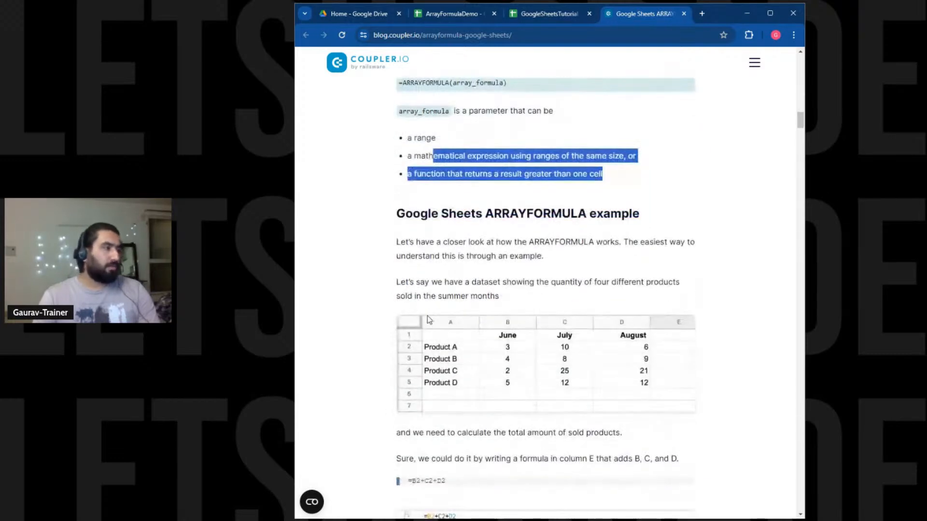
{"action": "left_click", "coordinate": [458, 260]}
{"action": "scroll", "coordinate": [463, 253], "scroll_direction": "down", "scroll_amount": 4}
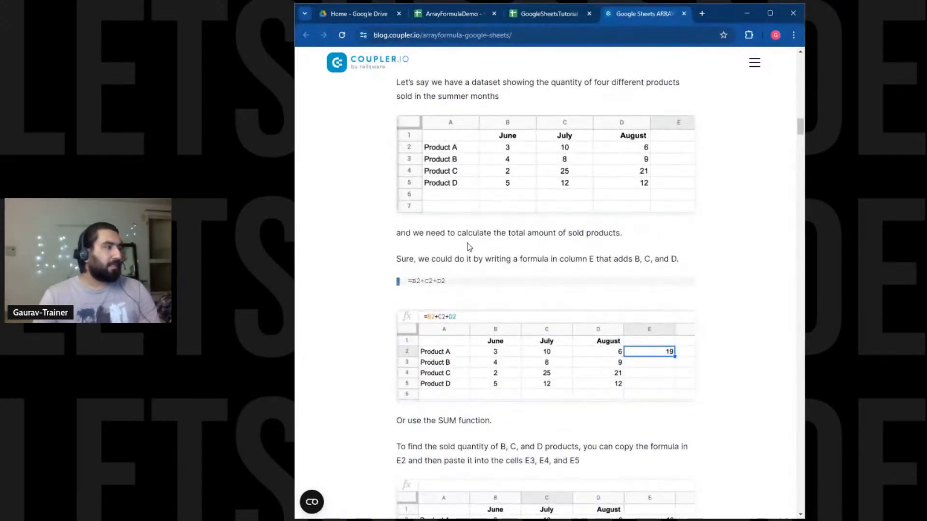
{"action": "scroll", "coordinate": [466, 232], "scroll_direction": "up", "scroll_amount": 1}
{"action": "scroll", "coordinate": [461, 271], "scroll_direction": "down", "scroll_amount": 7}
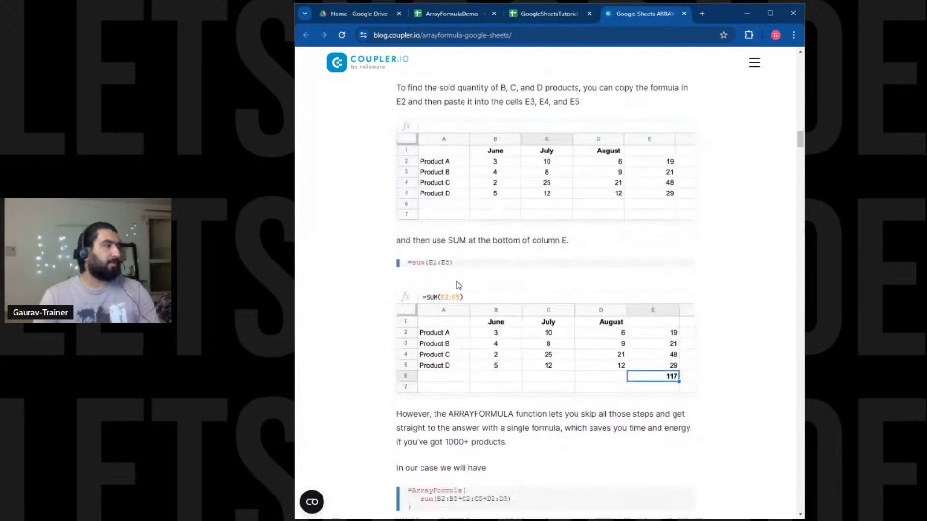
{"action": "scroll", "coordinate": [458, 284], "scroll_direction": "down", "scroll_amount": 5}
{"action": "left_click_drag", "start_coordinate": [451, 276], "coordinate": [410, 242]}
{"action": "scroll", "coordinate": [413, 245], "scroll_direction": "down", "scroll_amount": 1}
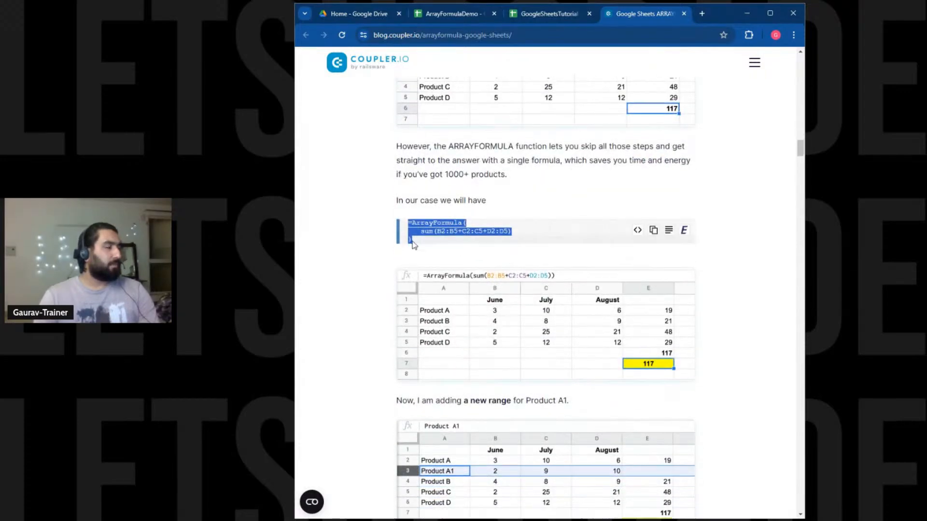
{"action": "scroll", "coordinate": [414, 245], "scroll_direction": "down", "scroll_amount": 7}
{"action": "scroll", "coordinate": [425, 268], "scroll_direction": "down", "scroll_amount": 5}
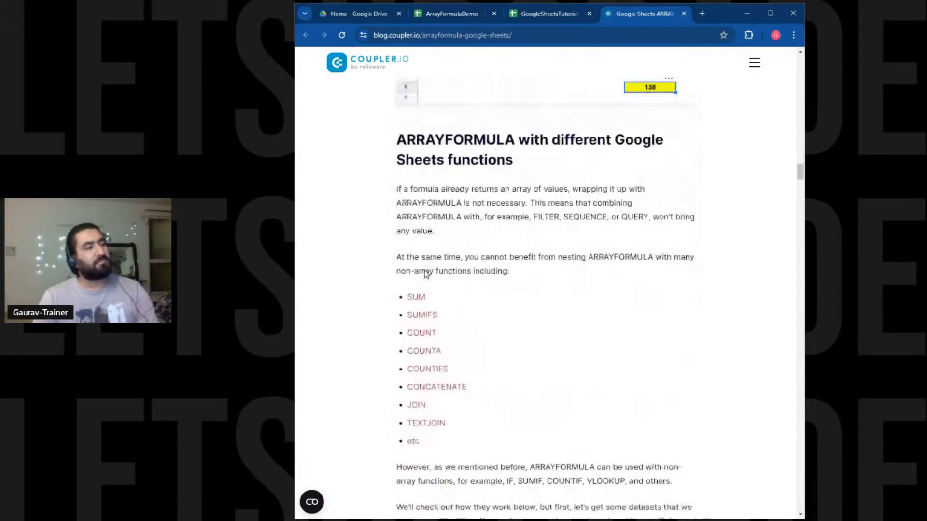
{"action": "left_click_drag", "start_coordinate": [437, 139], "coordinate": [512, 169]}
{"action": "left_click", "coordinate": [512, 172]}
{"action": "scroll", "coordinate": [397, 272], "scroll_direction": "down", "scroll_amount": 2}
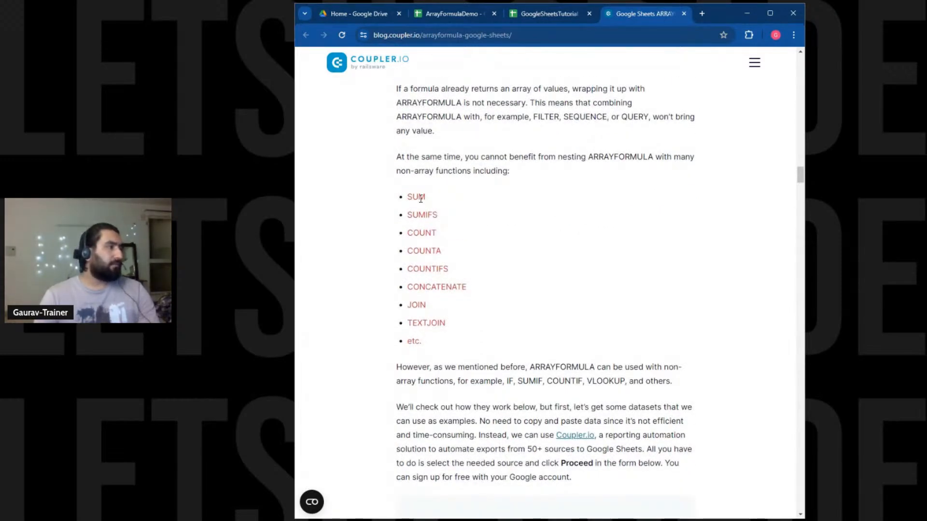
{"action": "scroll", "coordinate": [457, 223], "scroll_direction": "down", "scroll_amount": 7}
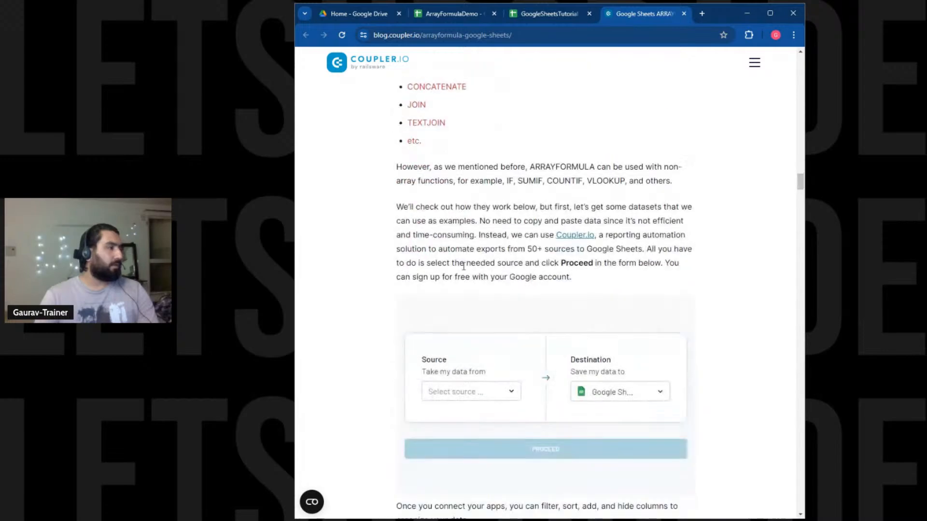
{"action": "scroll", "coordinate": [463, 263], "scroll_direction": "up", "scroll_amount": 8}
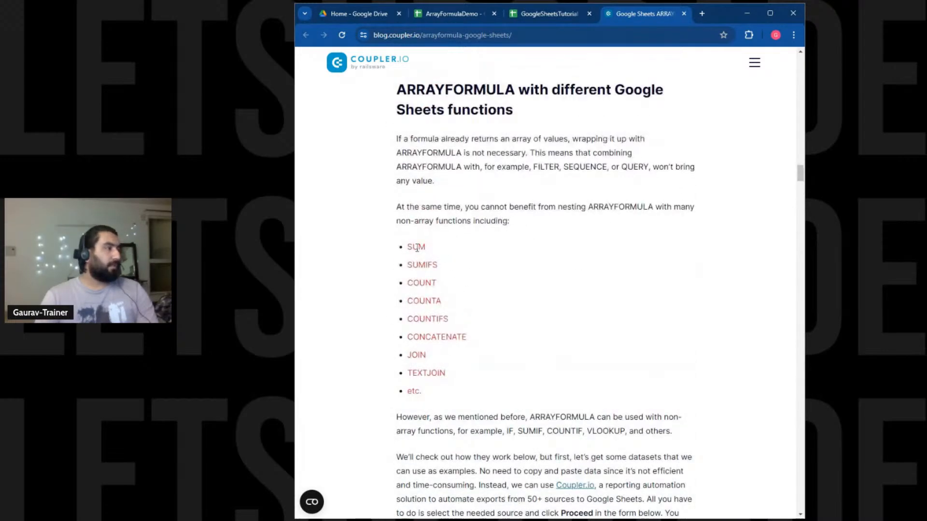
{"action": "left_click_drag", "start_coordinate": [410, 210], "coordinate": [422, 222]}
{"action": "left_click", "coordinate": [533, 270]}
{"action": "scroll", "coordinate": [525, 300], "scroll_direction": "down", "scroll_amount": 9}
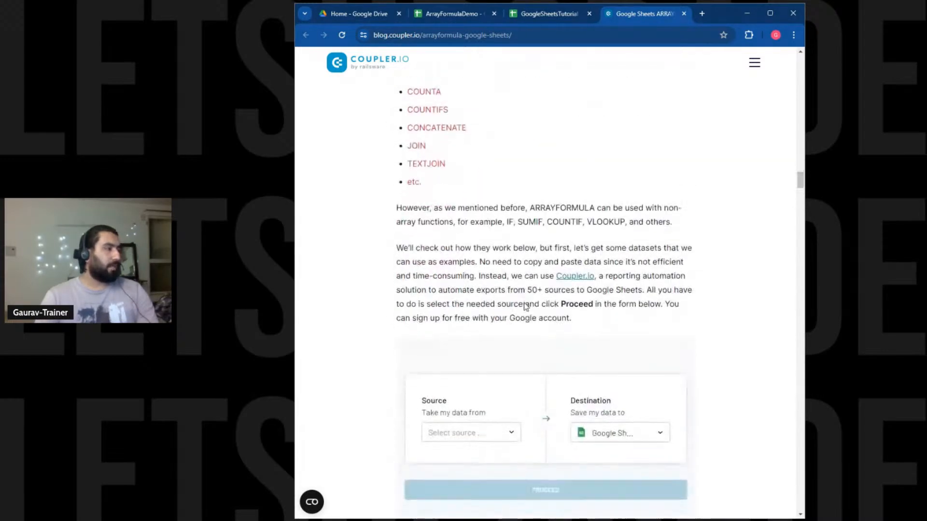
{"action": "scroll", "coordinate": [522, 302], "scroll_direction": "down", "scroll_amount": 15}
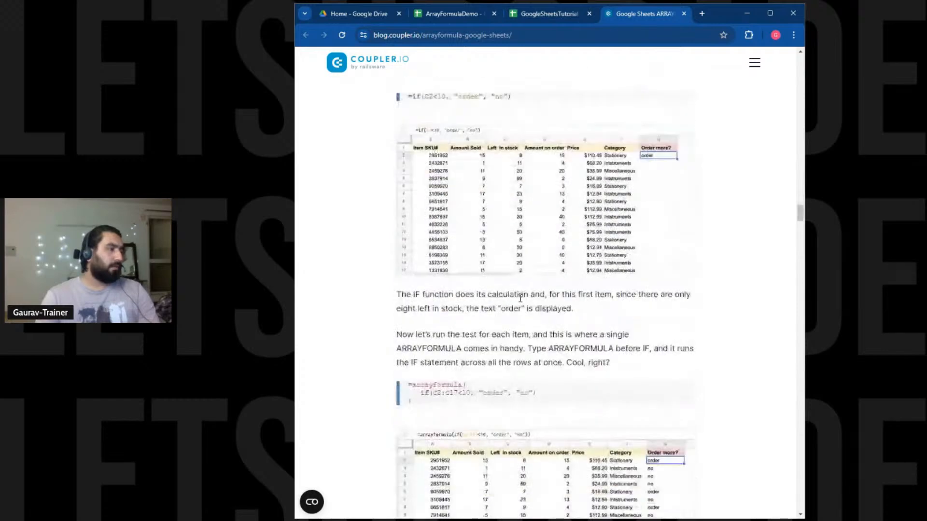
{"action": "scroll", "coordinate": [495, 349], "scroll_direction": "down", "scroll_amount": 1}
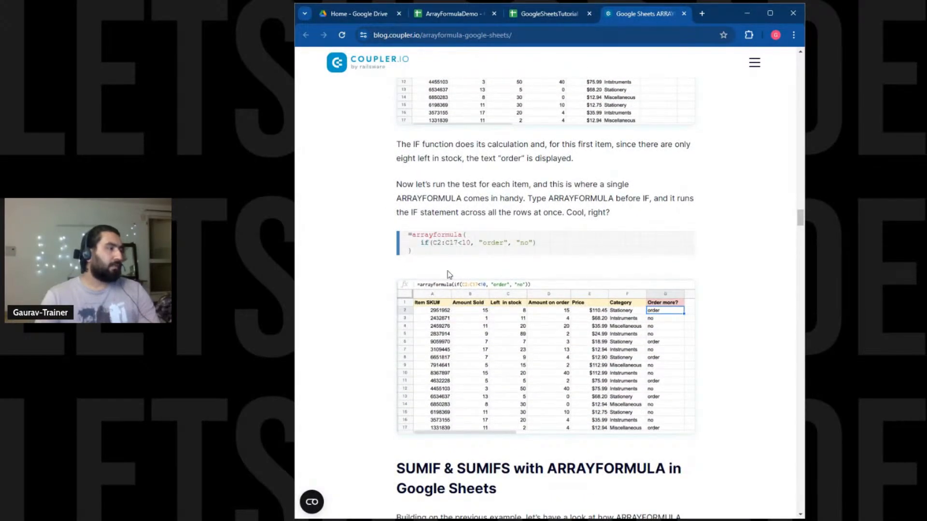
{"action": "scroll", "coordinate": [448, 274], "scroll_direction": "up", "scroll_amount": 3}
{"action": "scroll", "coordinate": [441, 145], "scroll_direction": "up", "scroll_amount": 2}
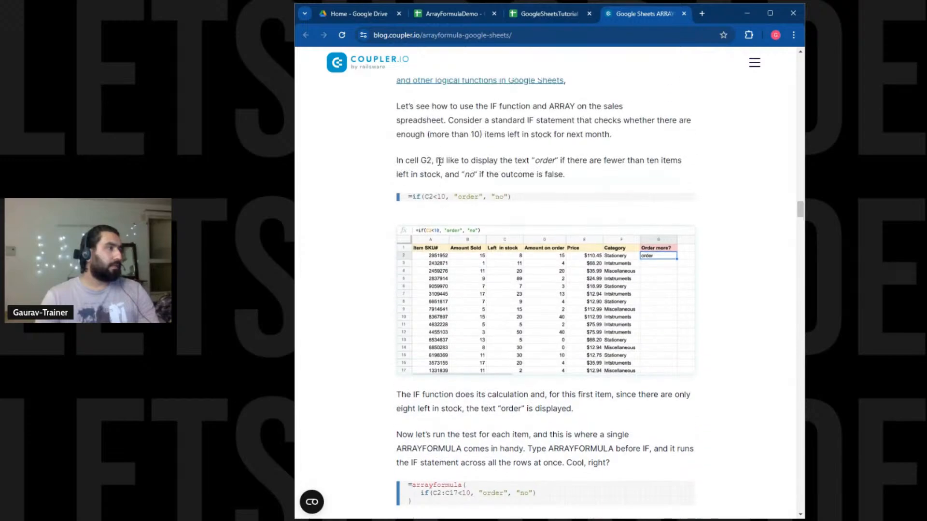
{"action": "scroll", "coordinate": [432, 273], "scroll_direction": "down", "scroll_amount": 10}
{"action": "scroll", "coordinate": [432, 271], "scroll_direction": "up", "scroll_amount": 1}
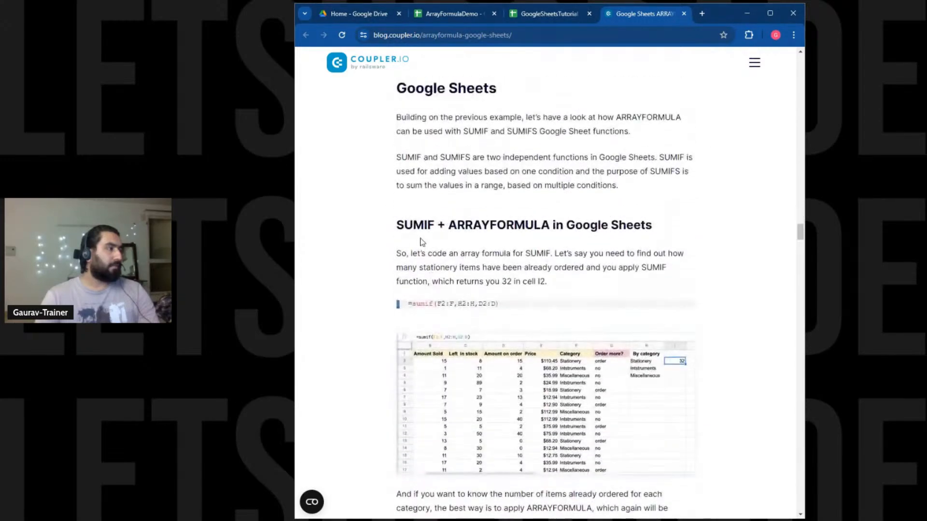
{"action": "left_click_drag", "start_coordinate": [414, 225], "coordinate": [583, 225]}
{"action": "scroll", "coordinate": [502, 293], "scroll_direction": "down", "scroll_amount": 10}
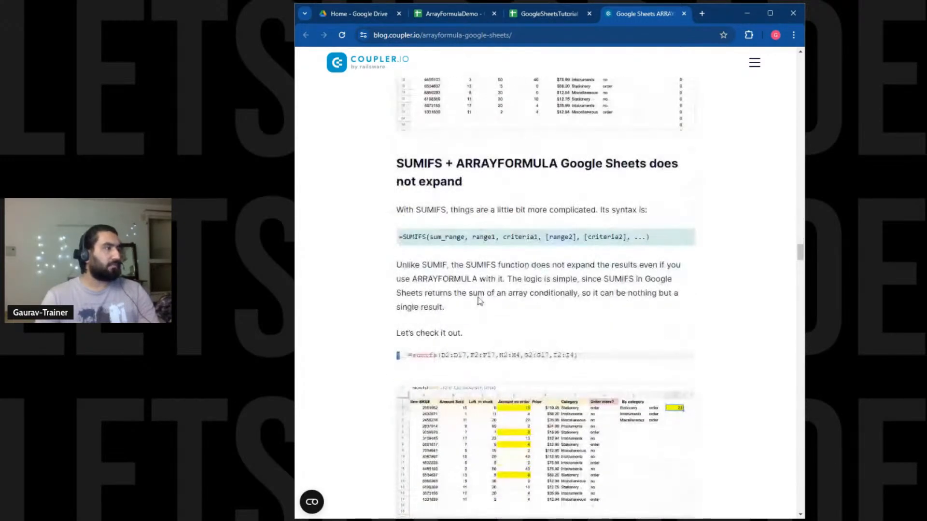
Read the SUMIFS + ARRAYFORMULA and Case 1 sections, then close the article tab.
{"action": "left_click_drag", "start_coordinate": [390, 166], "coordinate": [534, 167]}
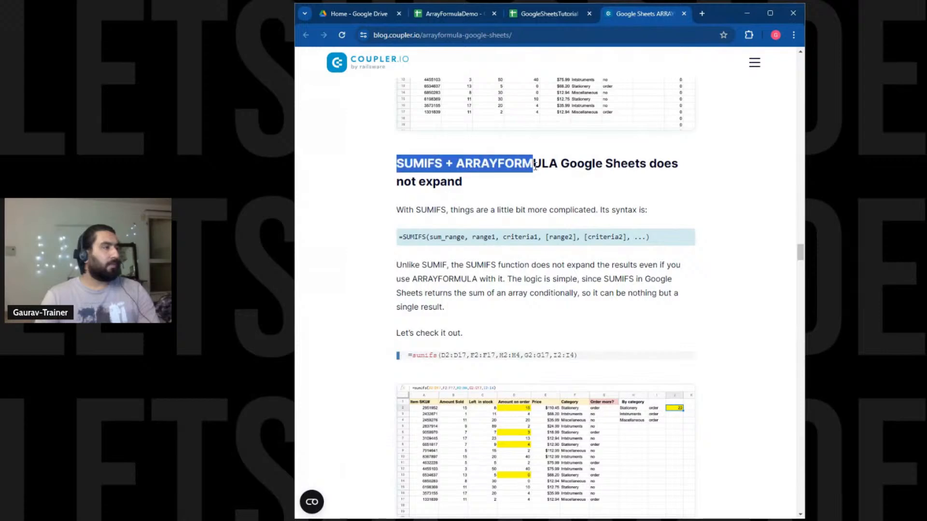
{"action": "left_click", "coordinate": [523, 198]}
{"action": "scroll", "coordinate": [506, 235], "scroll_direction": "down", "scroll_amount": 6}
{"action": "scroll", "coordinate": [506, 235], "scroll_direction": "down", "scroll_amount": 7}
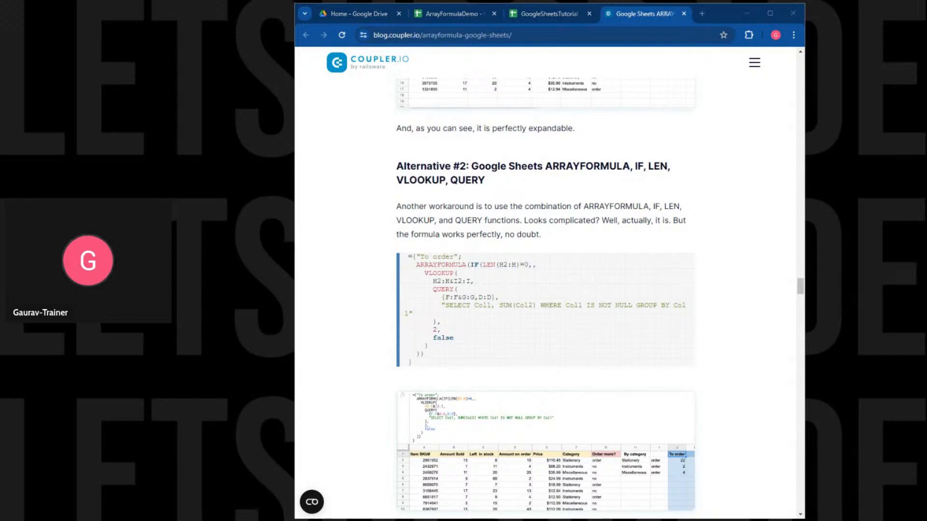
{"action": "scroll", "coordinate": [561, 248], "scroll_direction": "down", "scroll_amount": 4}
{"action": "scroll", "coordinate": [561, 248], "scroll_direction": "down", "scroll_amount": 2}
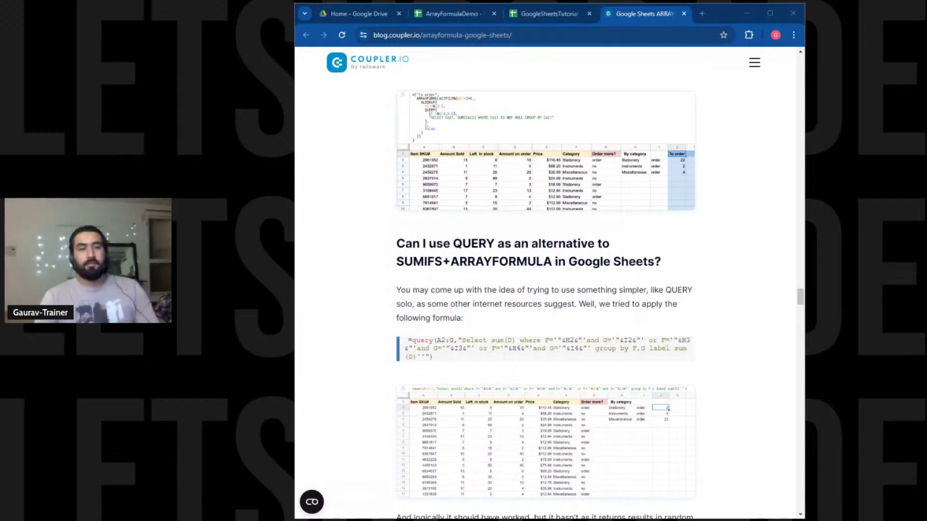
{"action": "scroll", "coordinate": [575, 317], "scroll_direction": "down", "scroll_amount": 7}
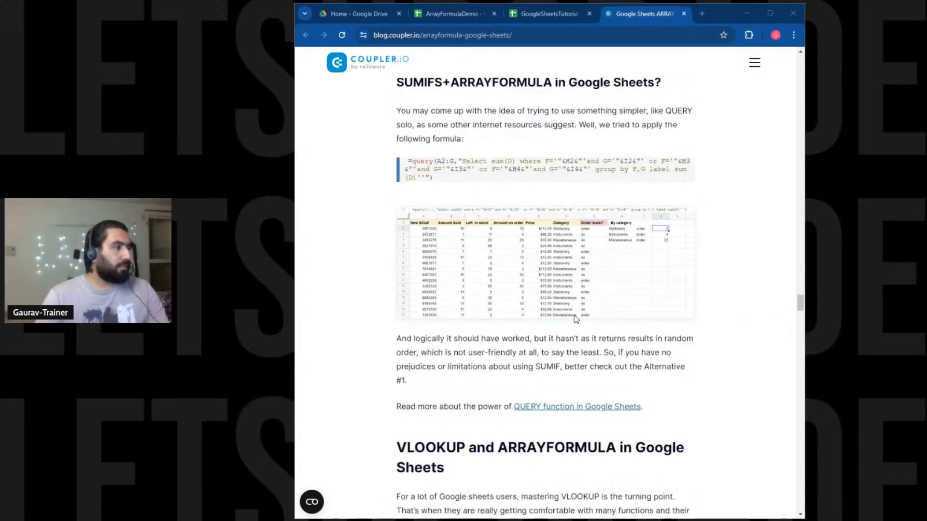
{"action": "scroll", "coordinate": [575, 317], "scroll_direction": "down", "scroll_amount": 5}
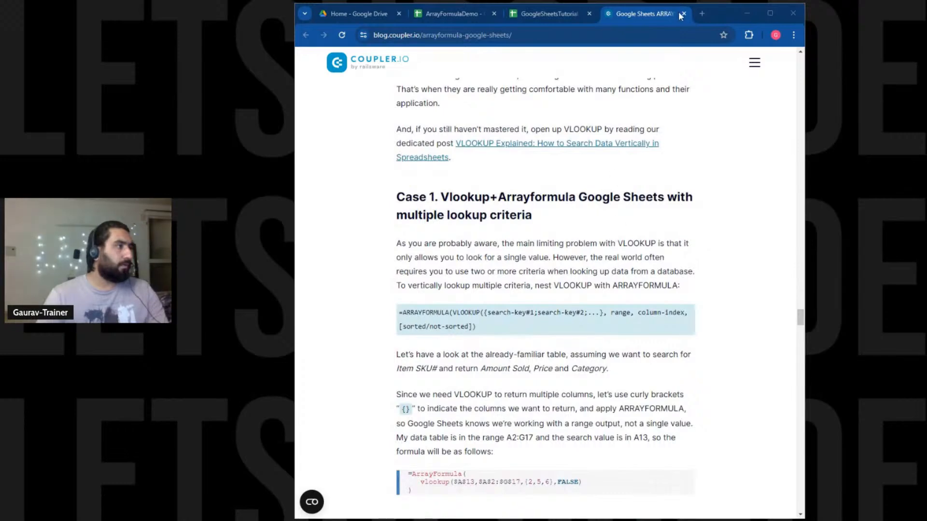
{"action": "left_click_drag", "start_coordinate": [458, 200], "coordinate": [533, 216]}
{"action": "left_click", "coordinate": [541, 242]}
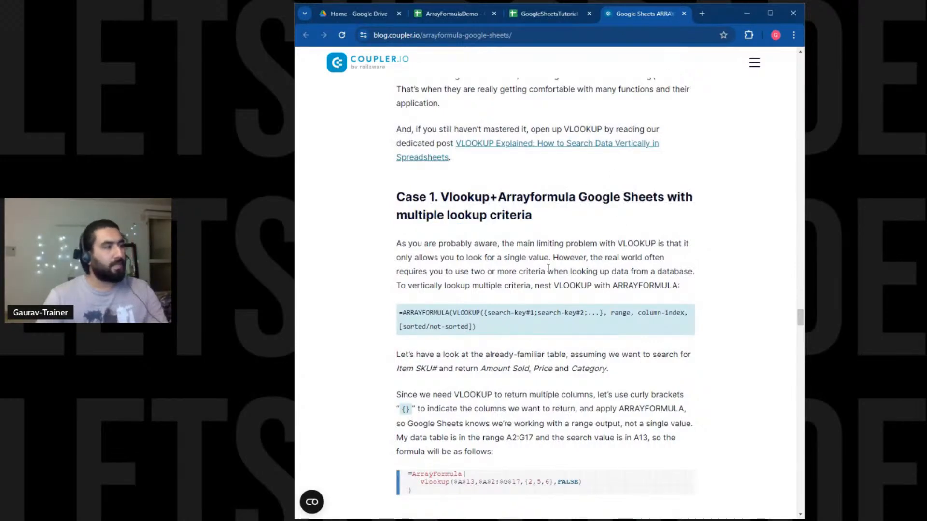
{"action": "scroll", "coordinate": [543, 284], "scroll_direction": "down", "scroll_amount": 4}
{"action": "scroll", "coordinate": [543, 284], "scroll_direction": "down", "scroll_amount": 10}
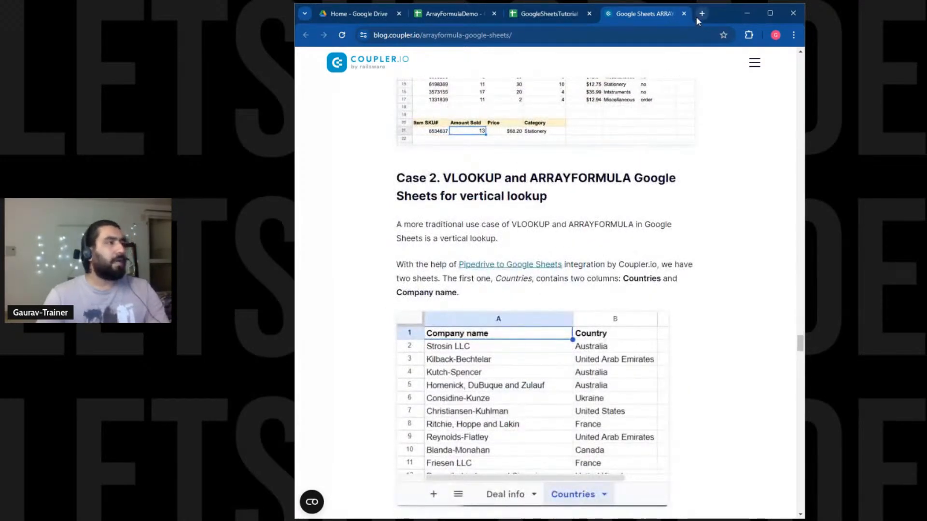
{"action": "left_click", "coordinate": [684, 13]}
{"action": "left_click_drag", "start_coordinate": [372, 173], "coordinate": [507, 329]}
Close the GoogleSheetsTutorial tab to return to the ArrayFormulaDemo spreadsheet.
{"action": "left_click", "coordinate": [509, 327]}
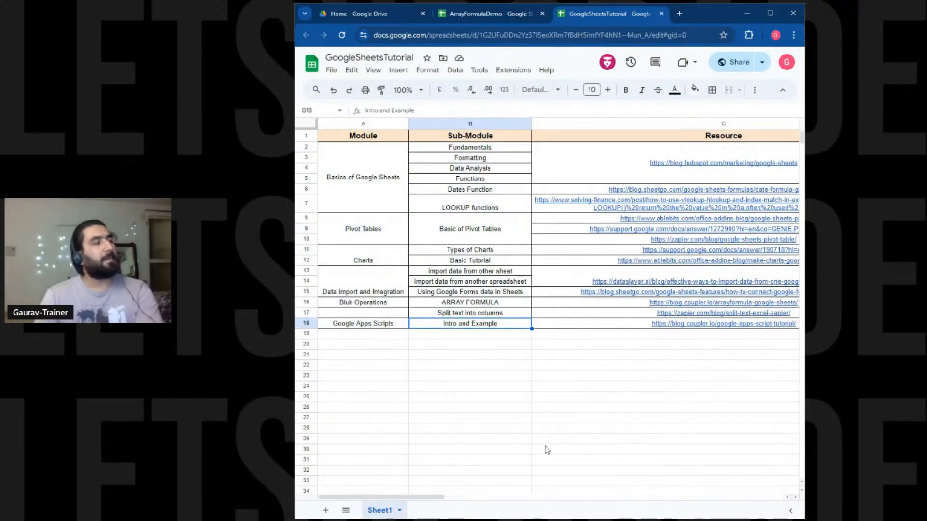
{"action": "left_click", "coordinate": [662, 12]}
{"action": "left_click", "coordinate": [557, 259]}
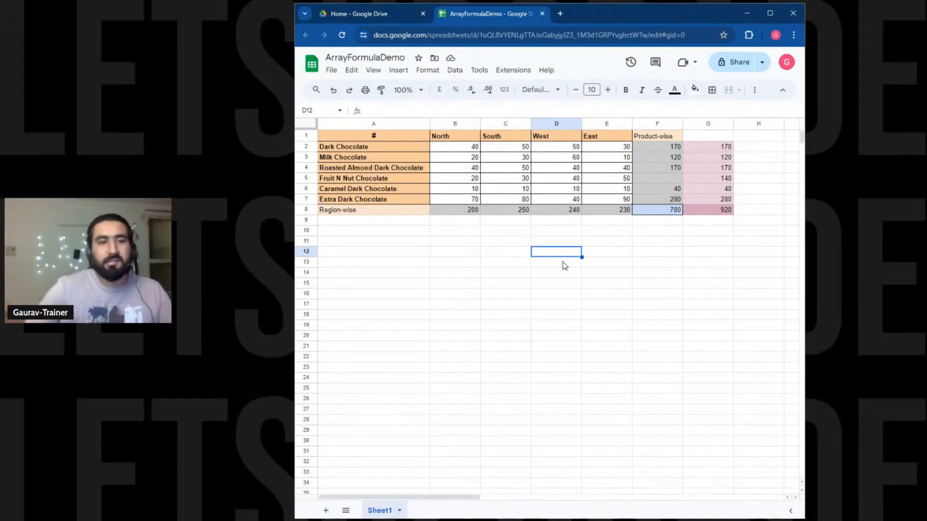
Open File > Share > Share with others for ArrayFormulaDemo.
{"action": "left_click", "coordinate": [329, 73]}
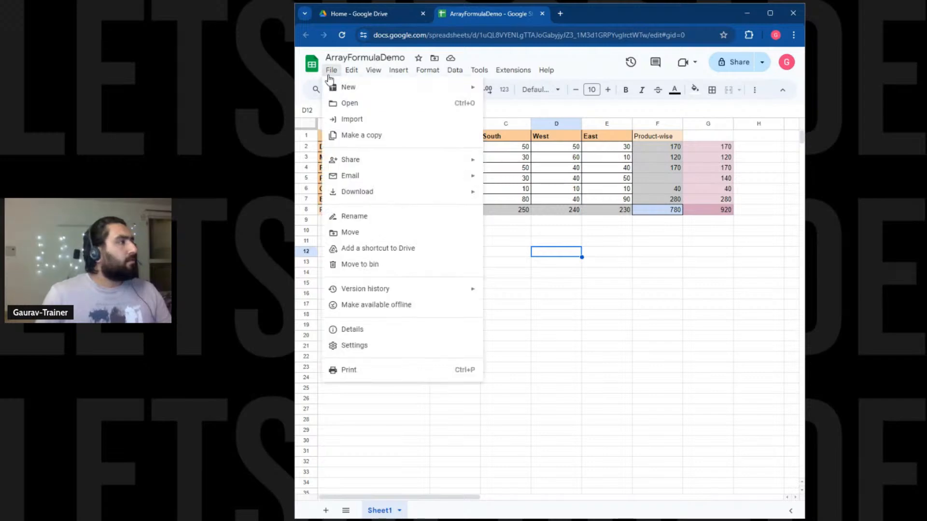
{"action": "mouse_move", "coordinate": [363, 165]}
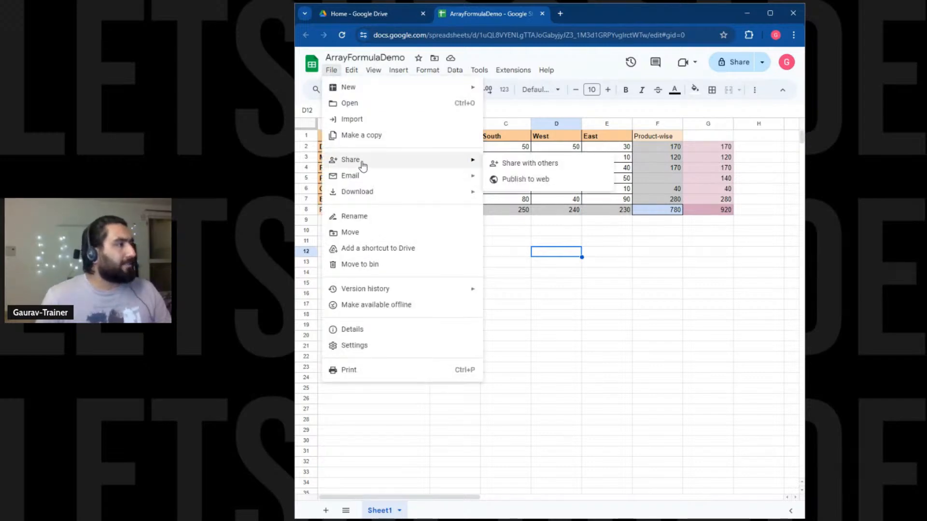
{"action": "left_click", "coordinate": [544, 164]}
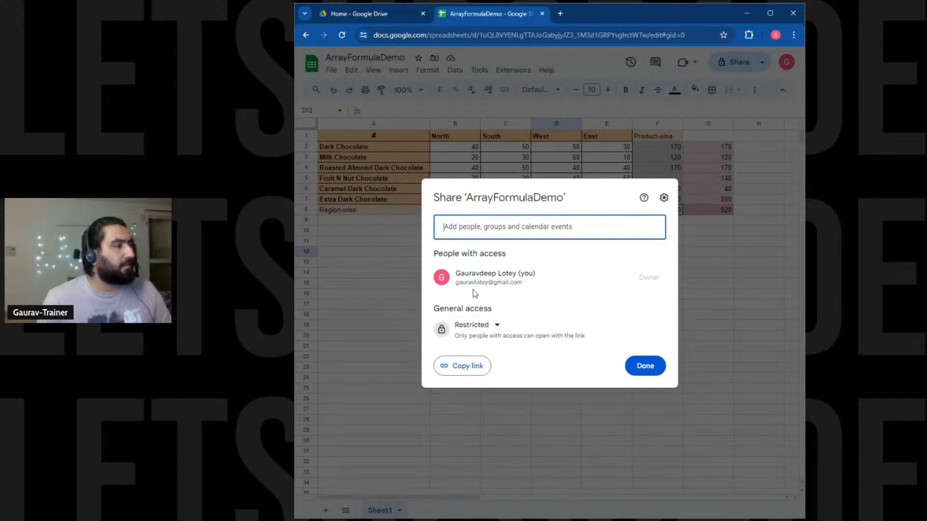
Check the Share dialog's permission settings, then return to the main sharing view.
{"action": "left_click_drag", "start_coordinate": [443, 254], "coordinate": [512, 251]}
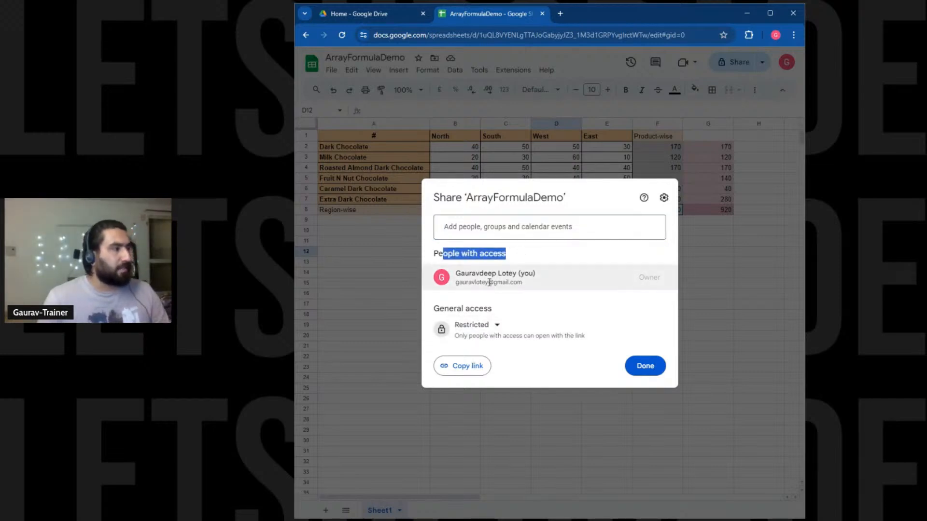
{"action": "left_click", "coordinate": [640, 281]}
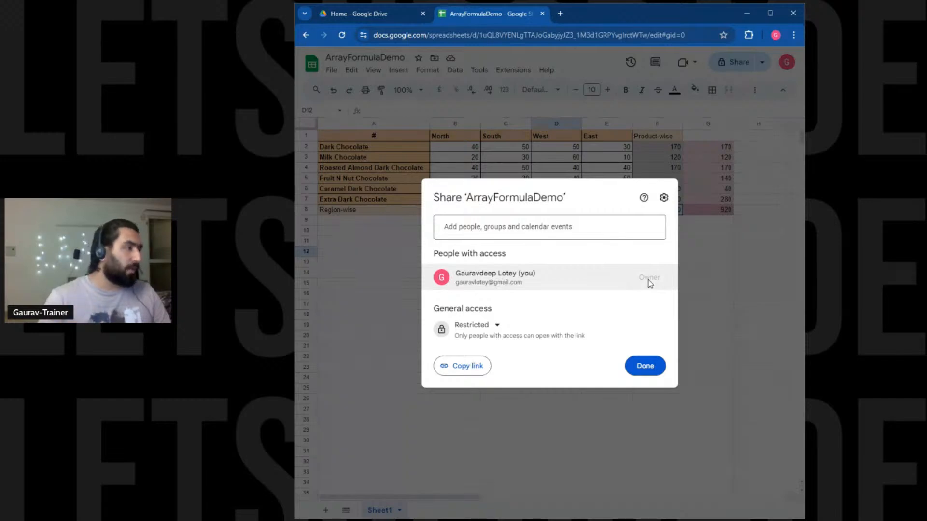
{"action": "left_click", "coordinate": [664, 197]}
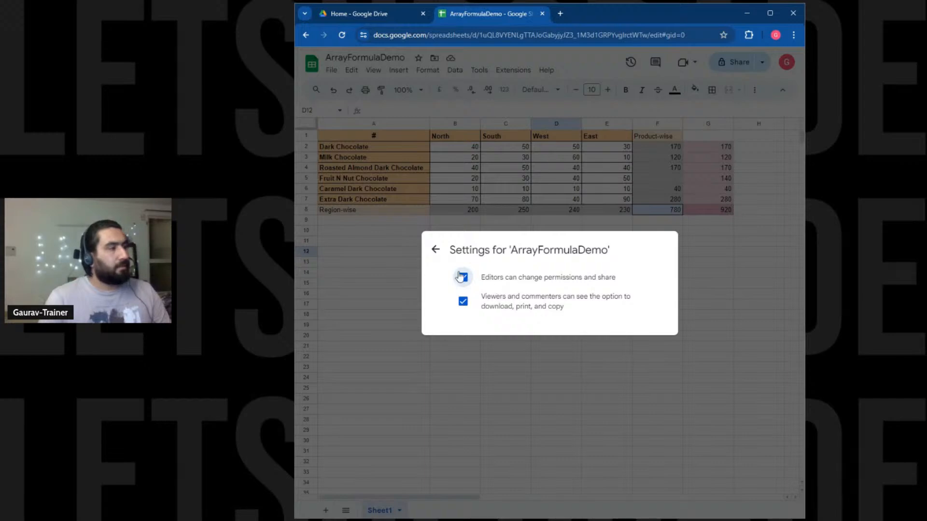
{"action": "left_click", "coordinate": [437, 250]}
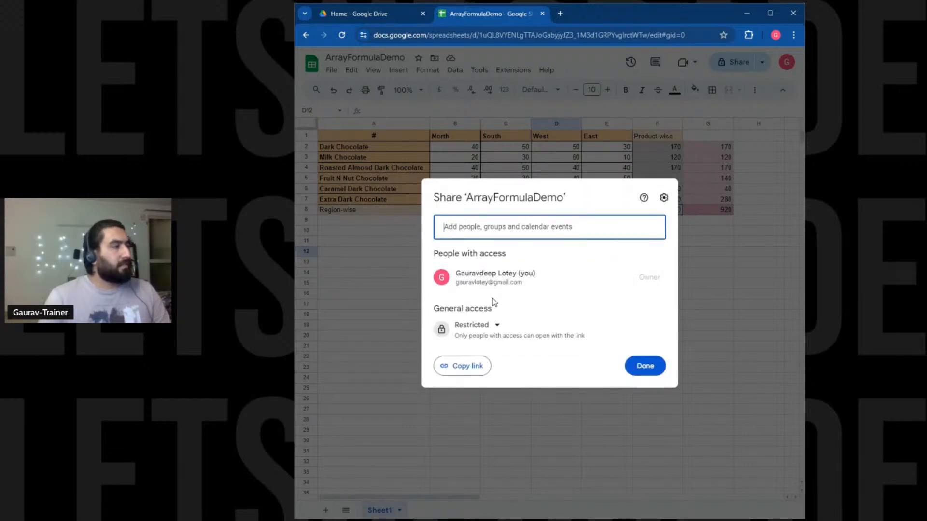
Try a suggested contact as recipient, discard it, and show the suggestions again.
{"action": "left_click", "coordinate": [505, 221]}
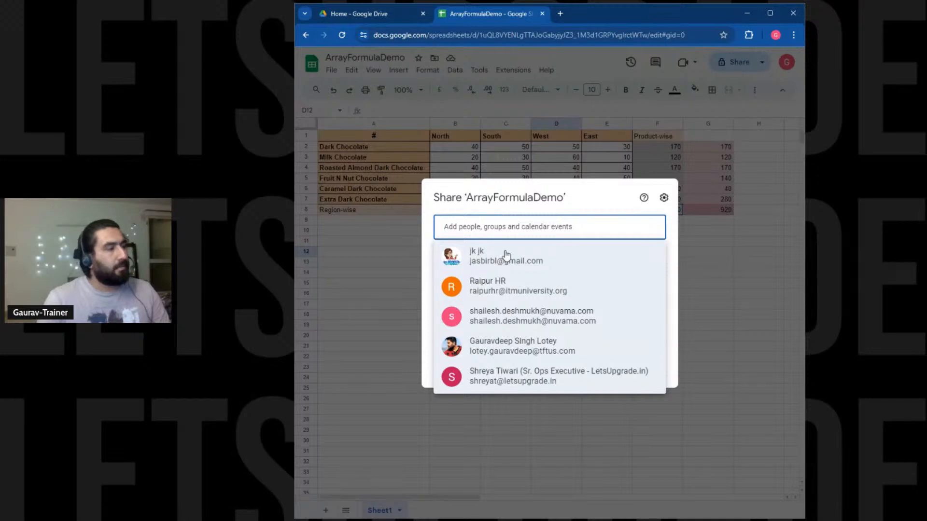
{"action": "left_click", "coordinate": [500, 383]}
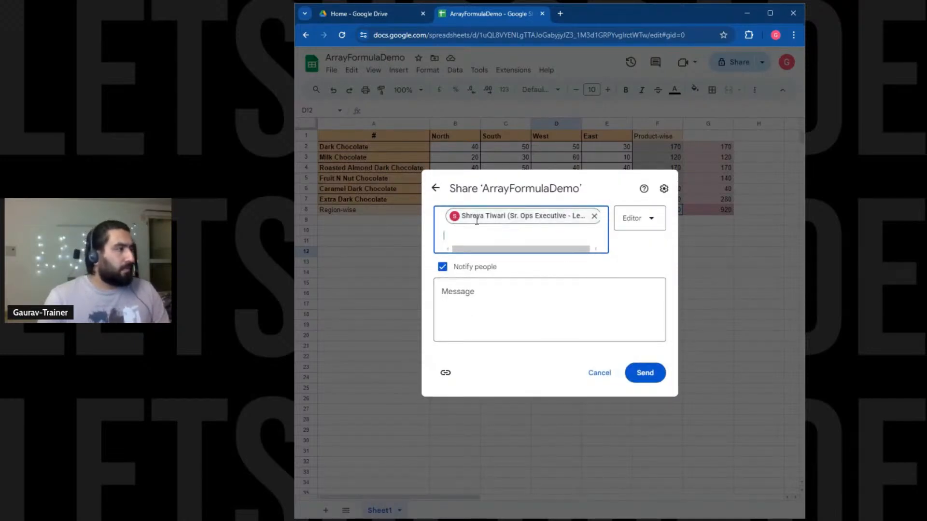
{"action": "left_click", "coordinate": [435, 187]}
{"action": "left_click", "coordinate": [471, 234]}
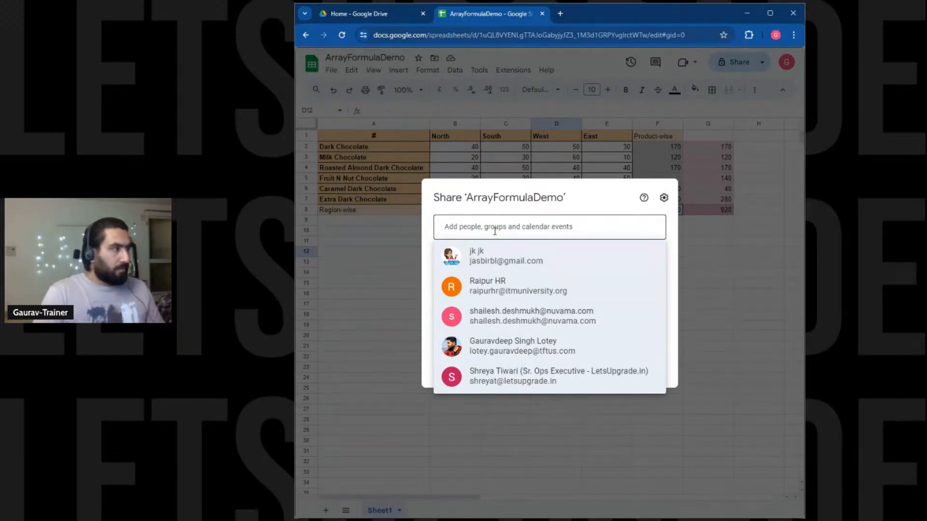
Reopen the Share dialog and add the contact's address as a recipient.
{"action": "left_click", "coordinate": [581, 141]}
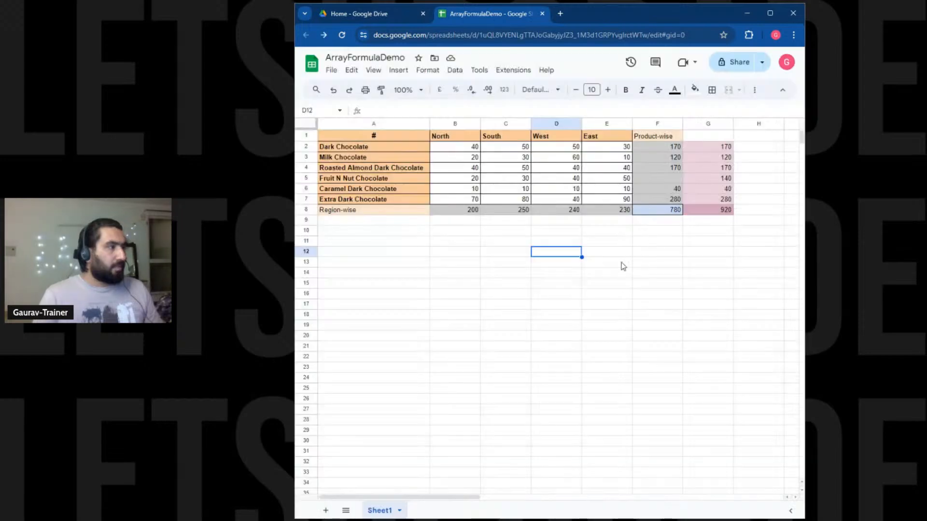
{"action": "left_click", "coordinate": [720, 63]}
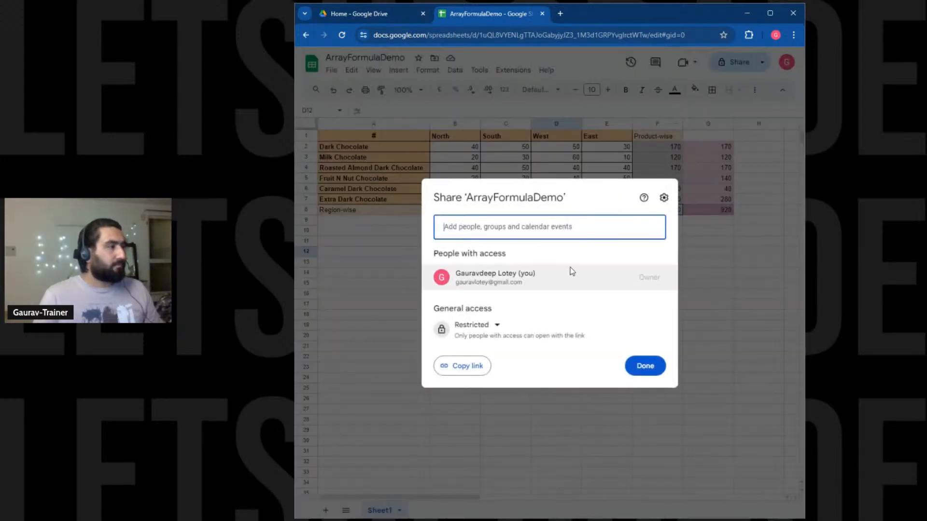
{"action": "left_click", "coordinate": [543, 221]}
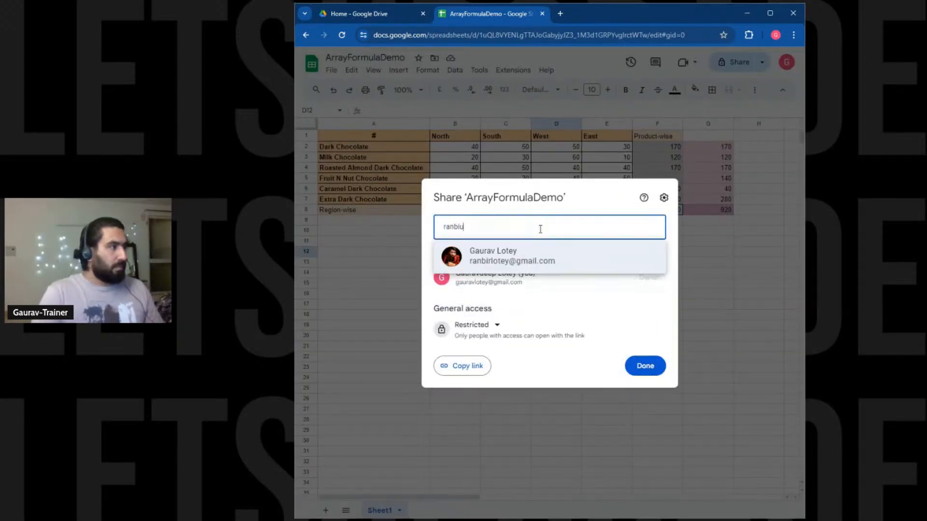
{"action": "key", "text": "Down"}
{"action": "key", "text": "Return"}
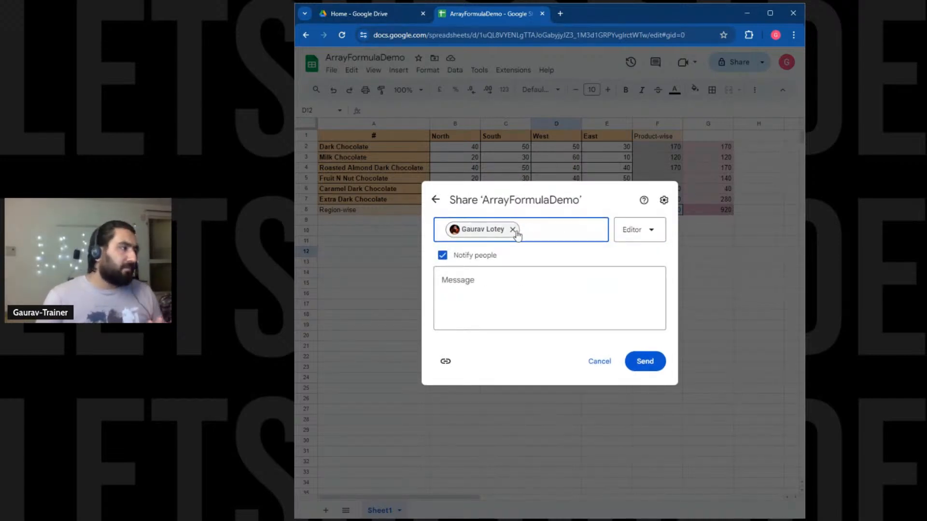
Leave the new recipient's access role set to Editor.
{"action": "mouse_move", "coordinate": [513, 232]}
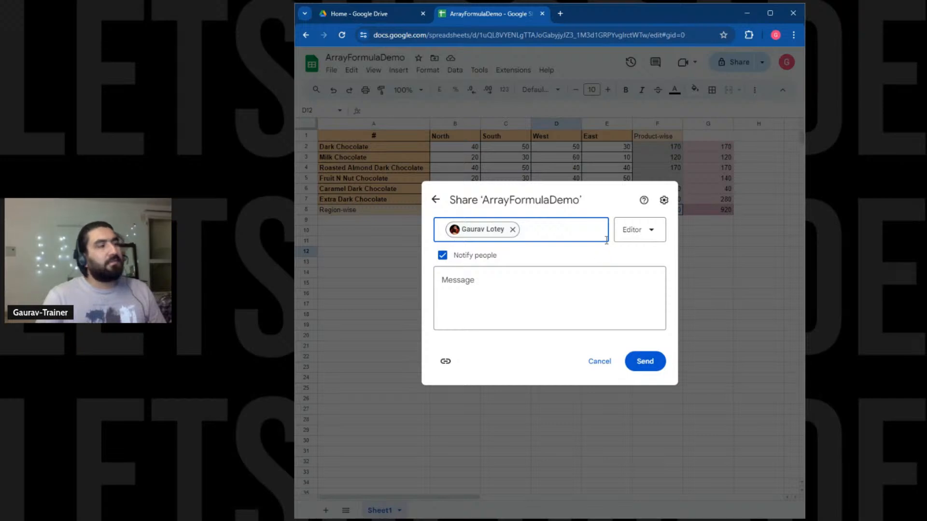
{"action": "left_click", "coordinate": [629, 228]}
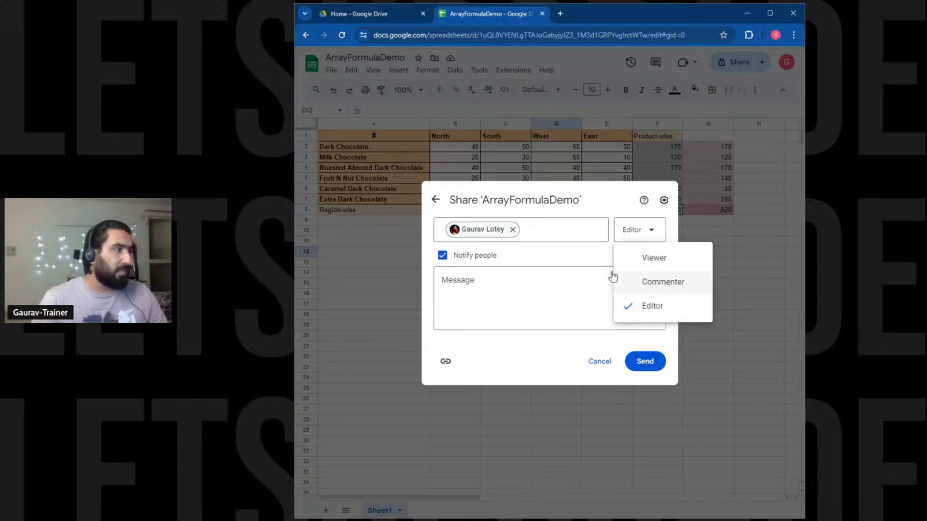
{"action": "left_click", "coordinate": [647, 315]}
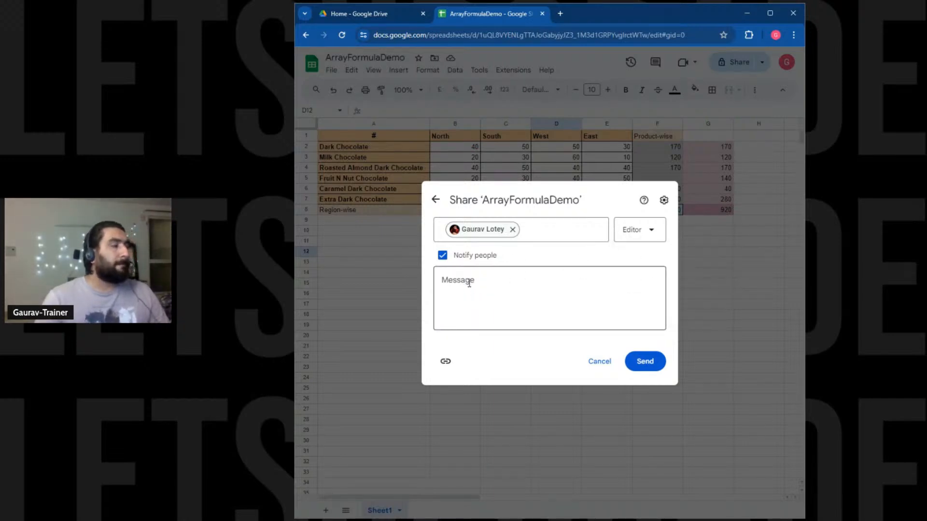
Write an invitation message granting access to add new products in this sheet.
{"action": "left_click", "coordinate": [468, 282]}
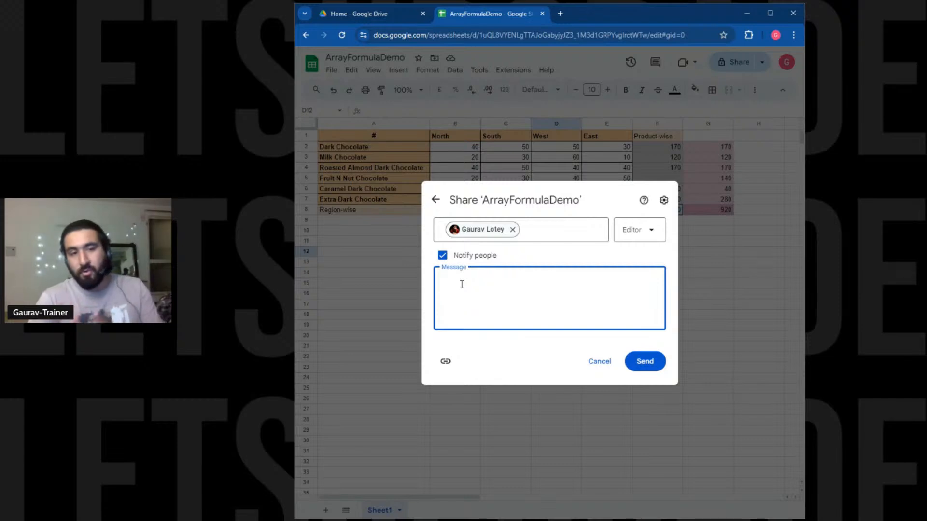
{"action": "type", "text": "I am"}
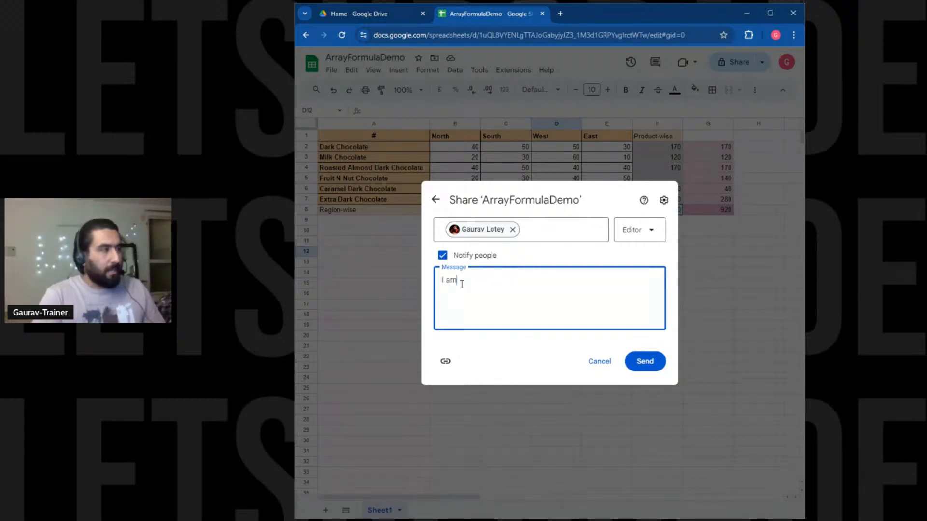
{"action": "type", "text": " granting "}
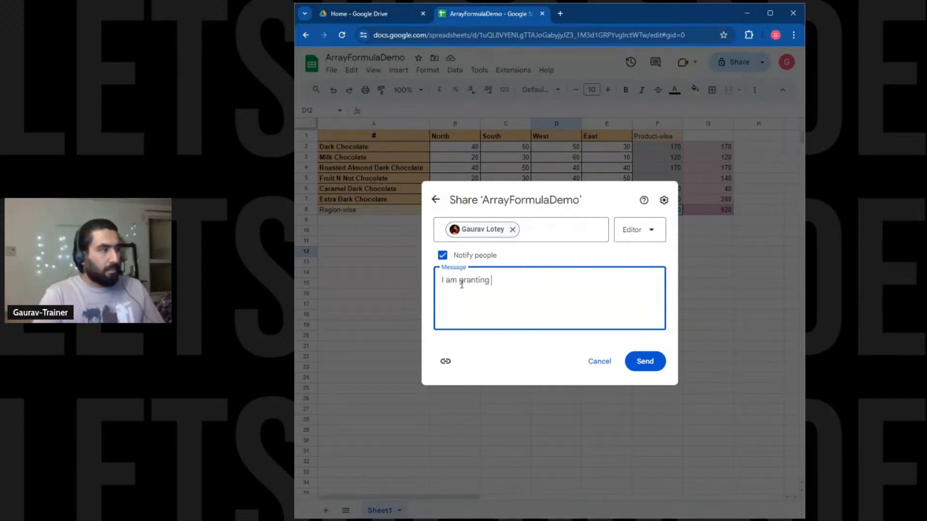
{"action": "type", "text": "you access "}
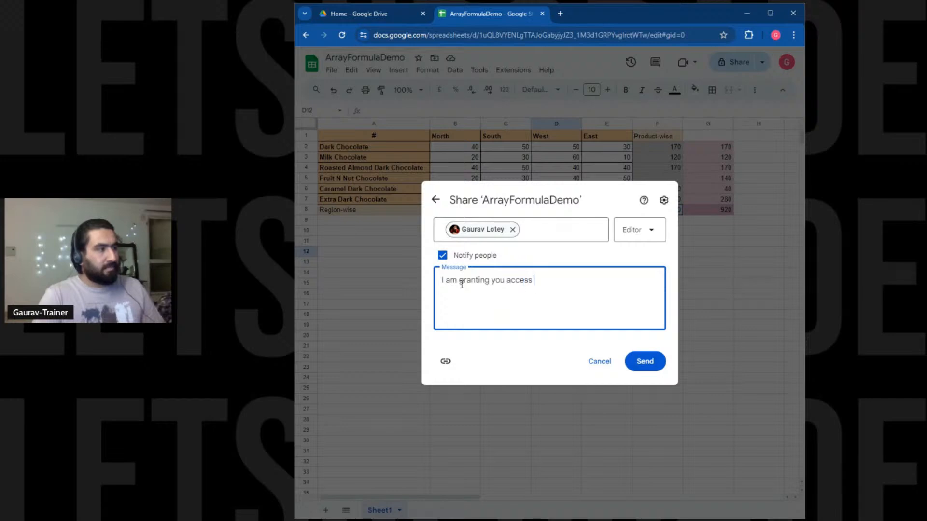
{"action": "type", "text": "to ma"}
{"action": "key", "text": "BackSpace"}
{"action": "key", "text": "BackSpace"}
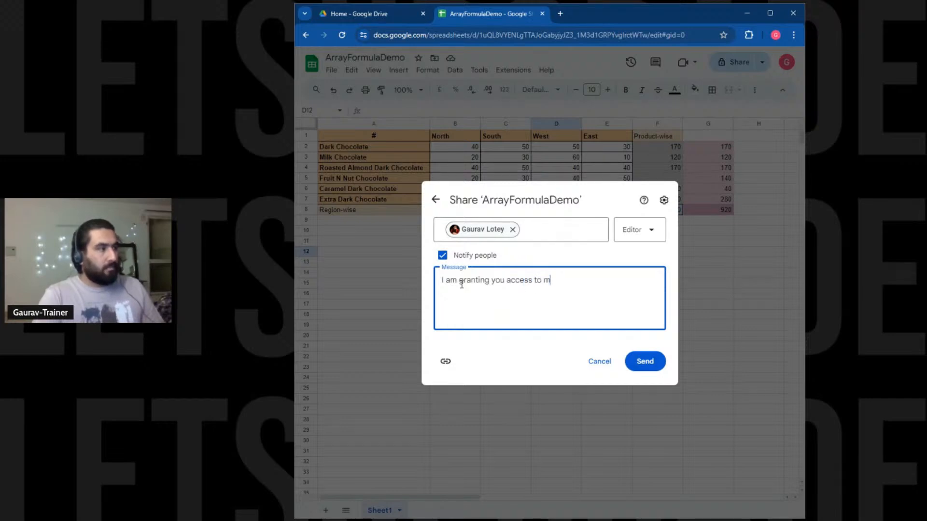
{"action": "type", "text": "add new prodsu"}
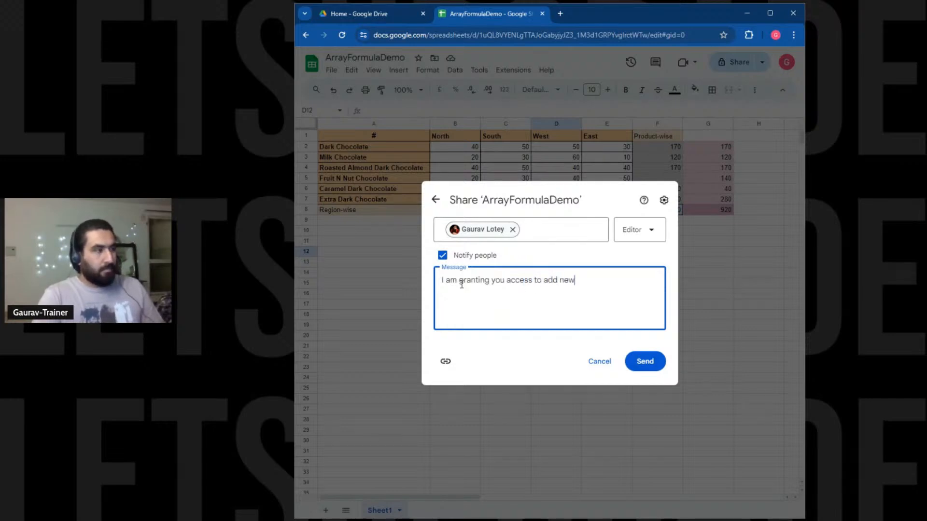
{"action": "key", "text": "BackSpace"}
{"action": "key", "text": "BackSpace"}
{"action": "type", "text": "uc"}
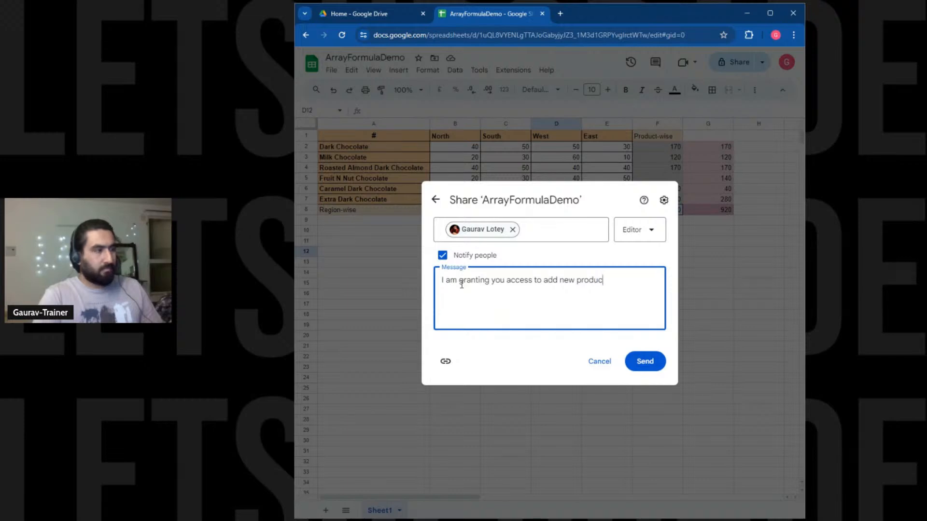
{"action": "type", "text": "ts in"}
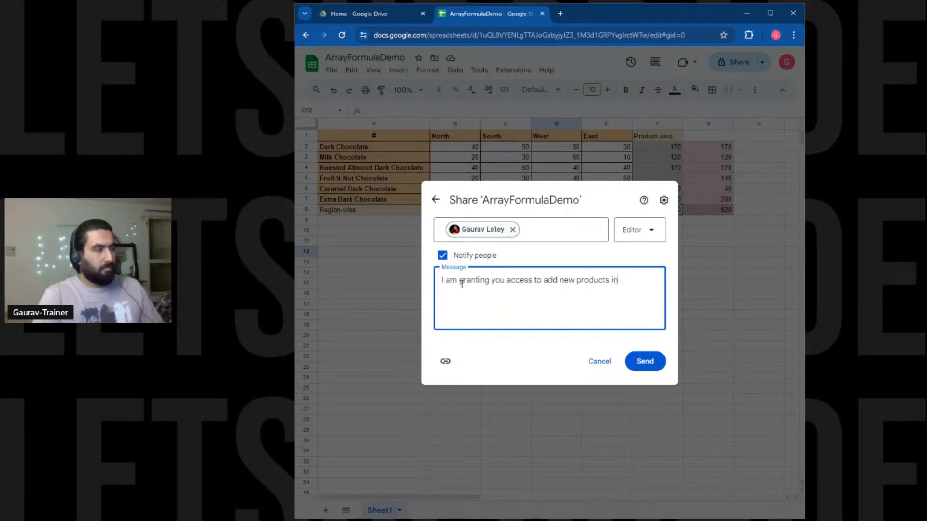
{"action": "type", "text": " tthis sheet"}
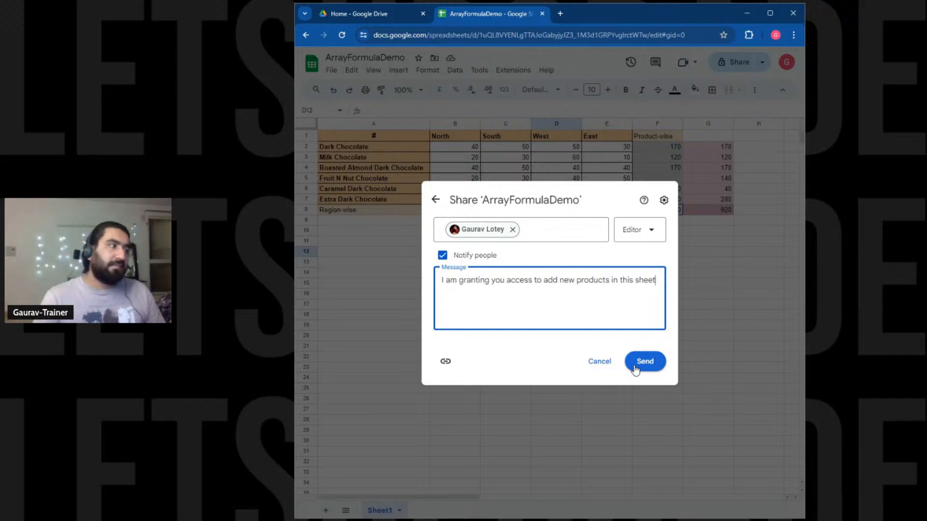
Copy the sheet link, send the invitation, and paste the link into A11.
{"action": "left_click", "coordinate": [445, 363]}
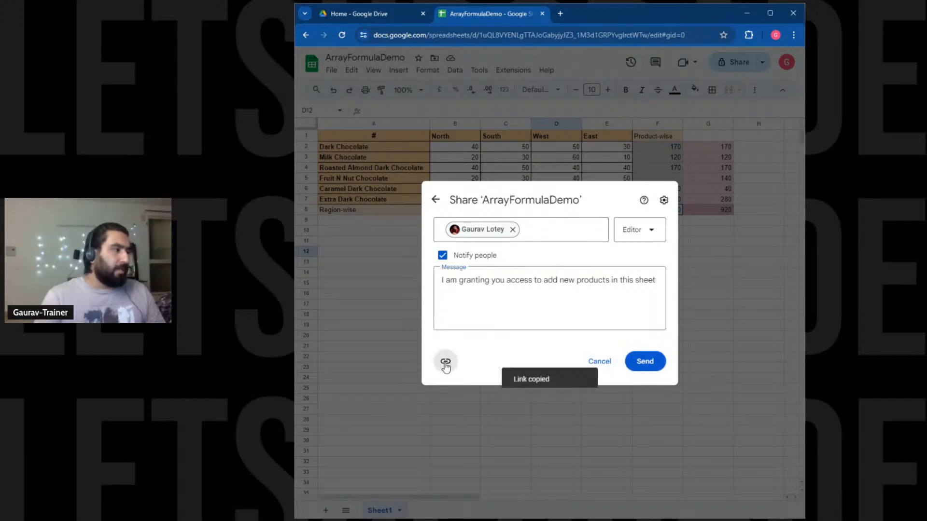
{"action": "left_click", "coordinate": [652, 363]}
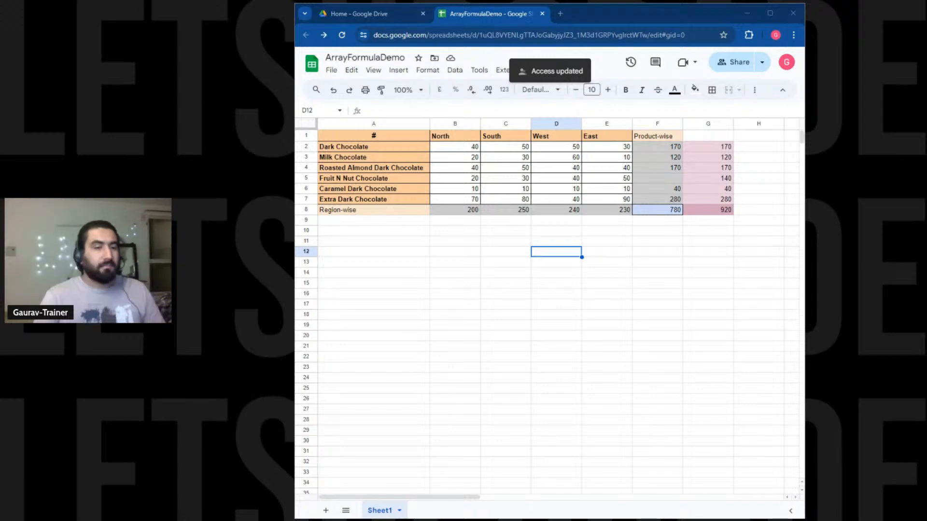
{"action": "left_click", "coordinate": [397, 246]}
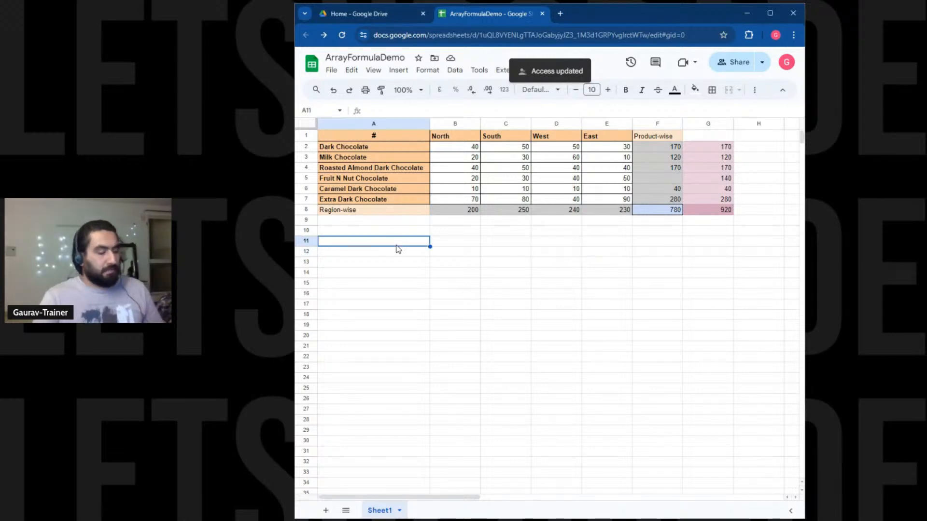
{"action": "key", "text": "ctrl+v"}
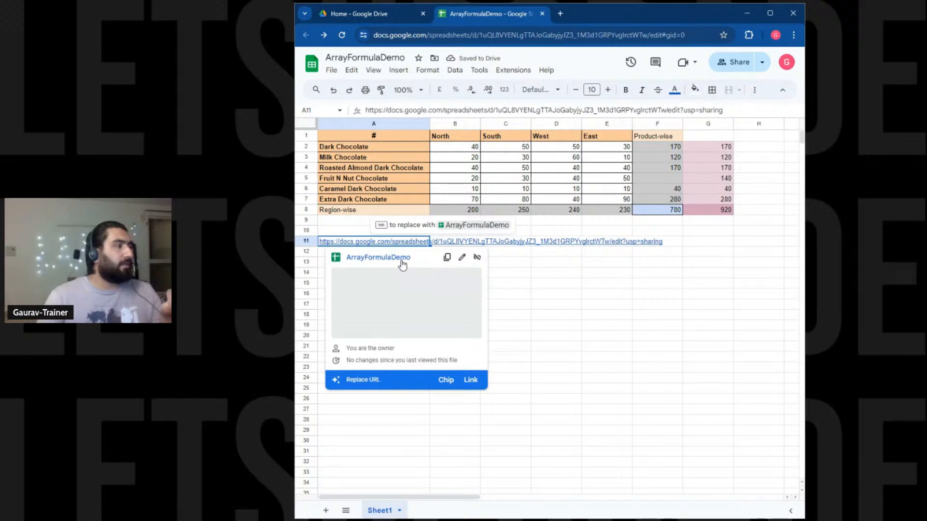
Clear the pasted spreadsheet link out of cell A11.
{"action": "left_click", "coordinate": [403, 262]}
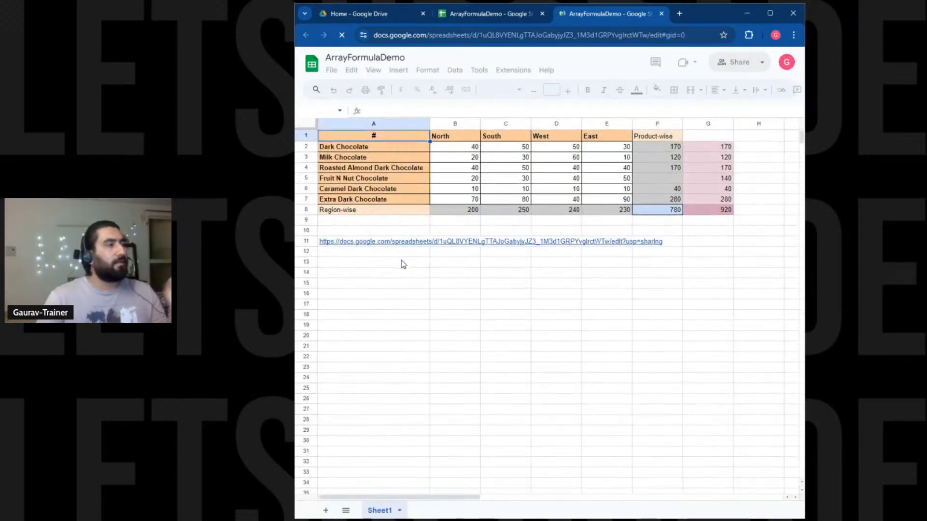
{"action": "left_click", "coordinate": [401, 243]}
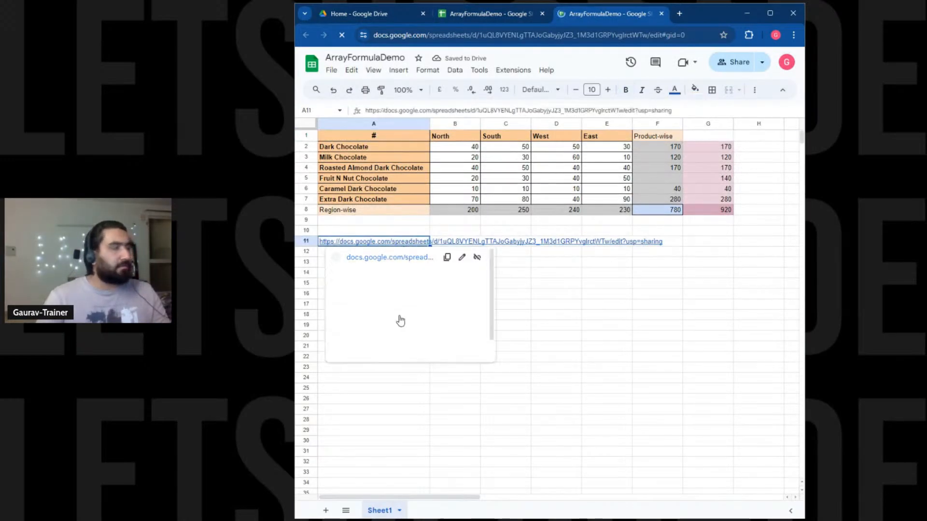
{"action": "key", "text": "Delete"}
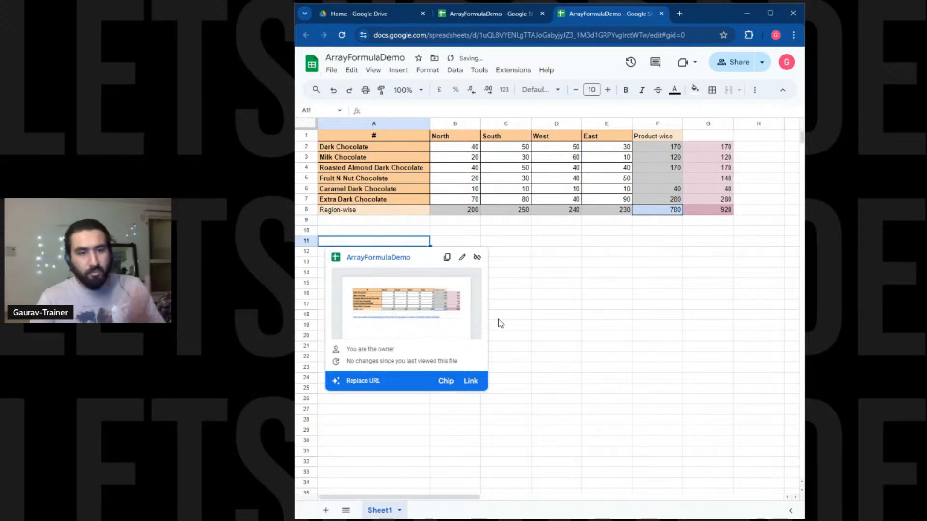
Close the duplicate ArrayFormulaDemo tab opened from the link.
{"action": "left_click", "coordinate": [523, 303]}
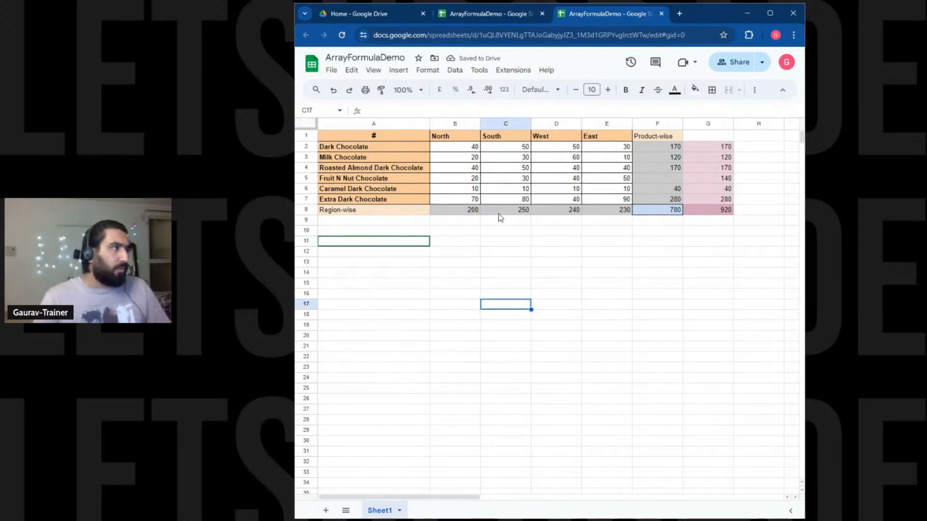
{"action": "left_click", "coordinate": [495, 16]}
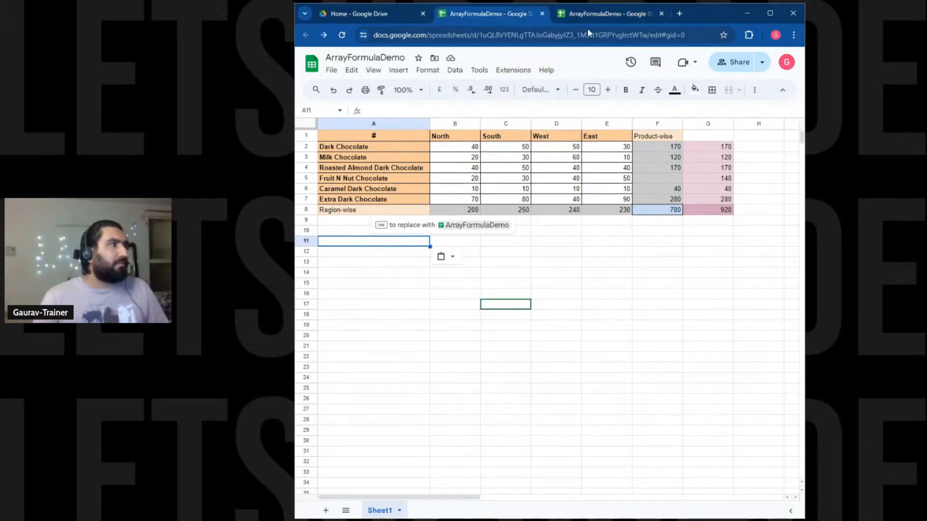
{"action": "left_click", "coordinate": [661, 14]}
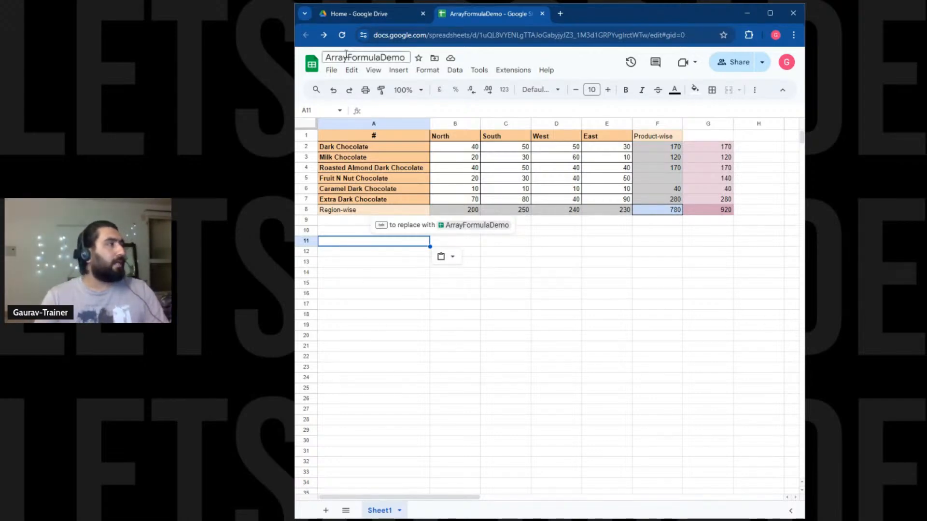
Create a blank Google Sheets spreadsheet from Google Drive and close the ArrayFormulaDemo tab.
{"action": "left_click", "coordinate": [379, 16]}
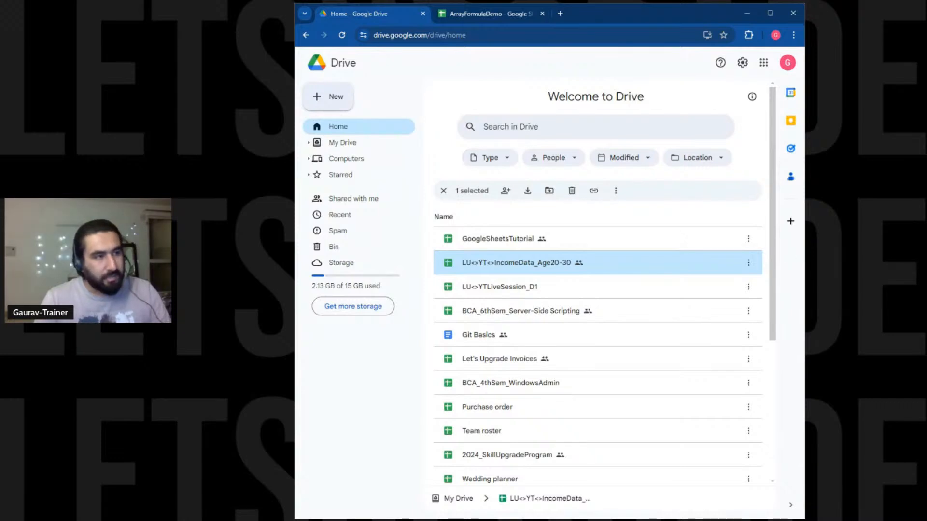
{"action": "left_click", "coordinate": [330, 100]}
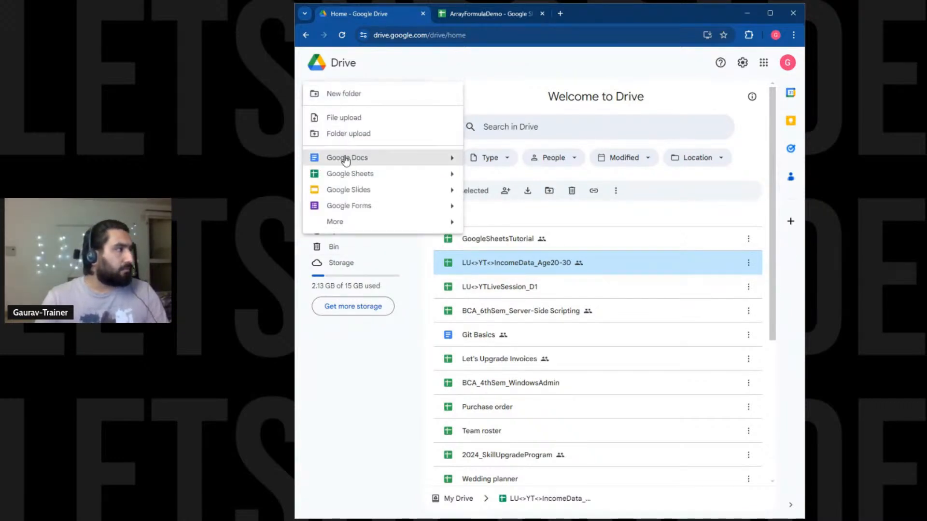
{"action": "left_click", "coordinate": [443, 178]}
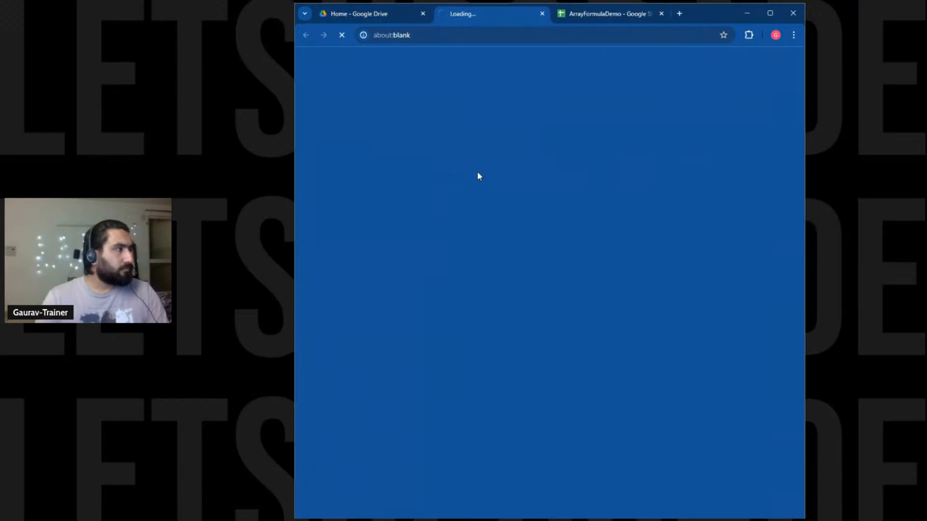
{"action": "left_click", "coordinate": [648, 15]}
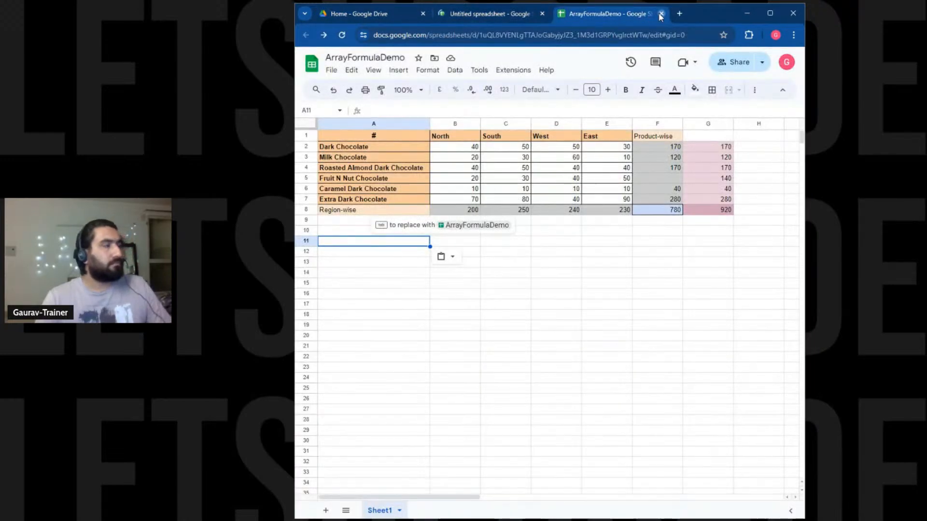
{"action": "left_click", "coordinate": [660, 14]}
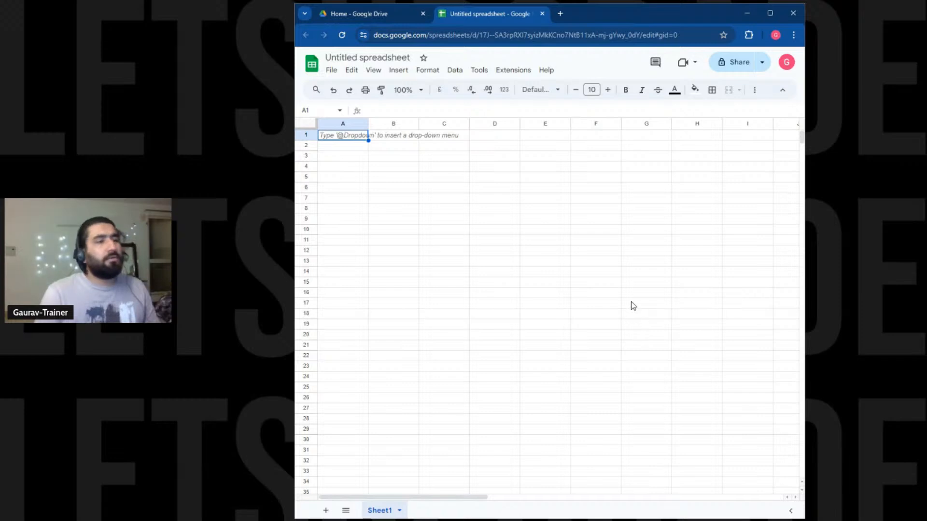
Title the new spreadsheet 'My First Script' and open its Apps Script project from Extensions.
{"action": "left_click", "coordinate": [365, 58]}
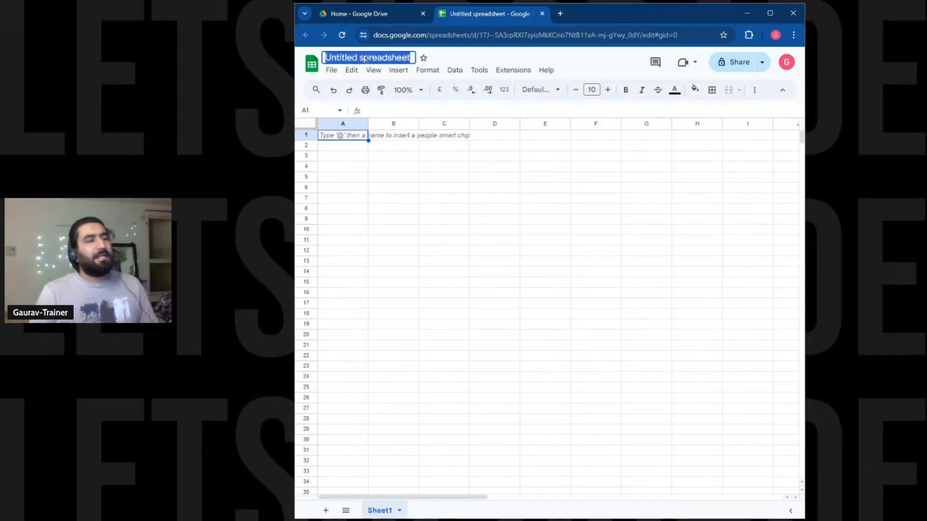
{"action": "type", "text": "My"}
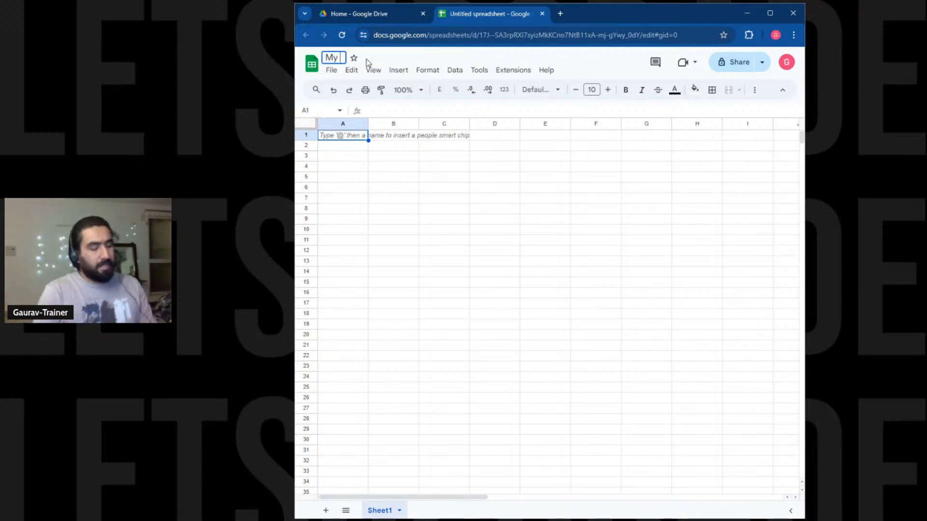
{"action": "type", "text": " First Sp"}
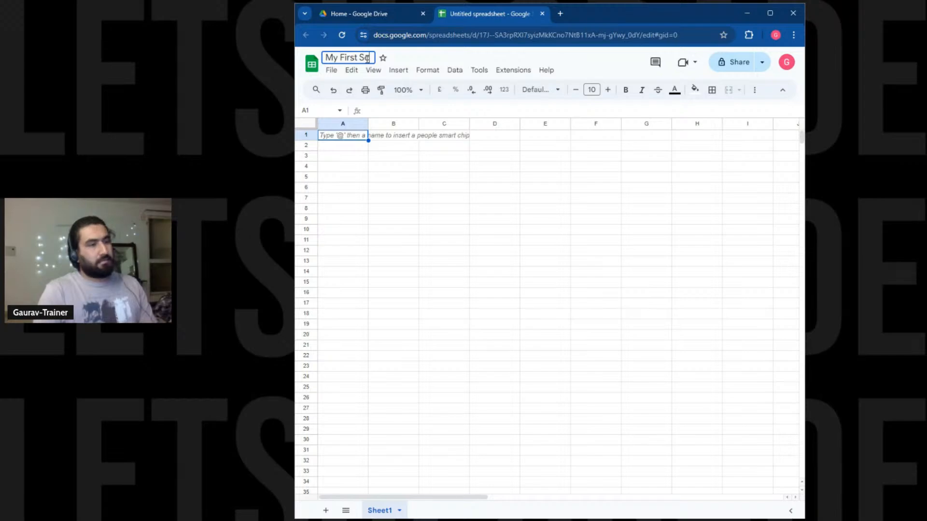
{"action": "type", "text": "ript"}
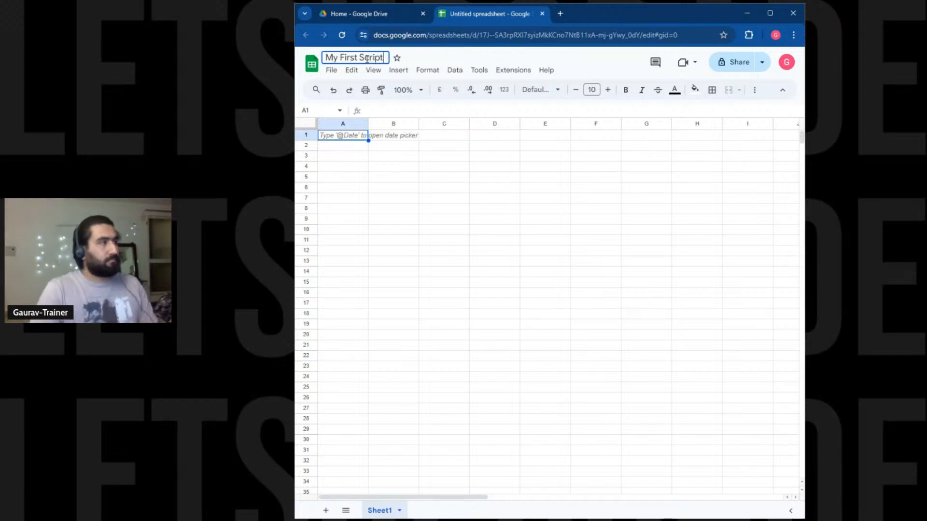
{"action": "key", "text": "Return"}
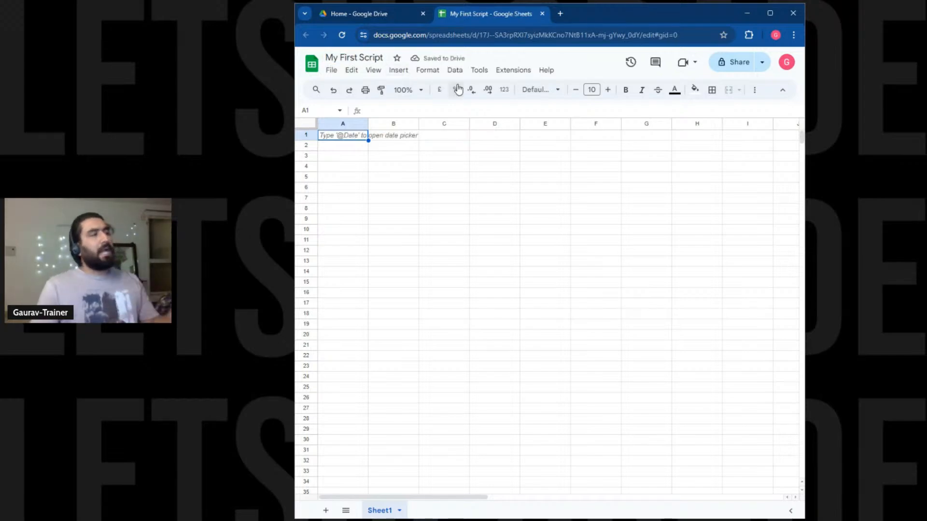
{"action": "left_click", "coordinate": [506, 76]}
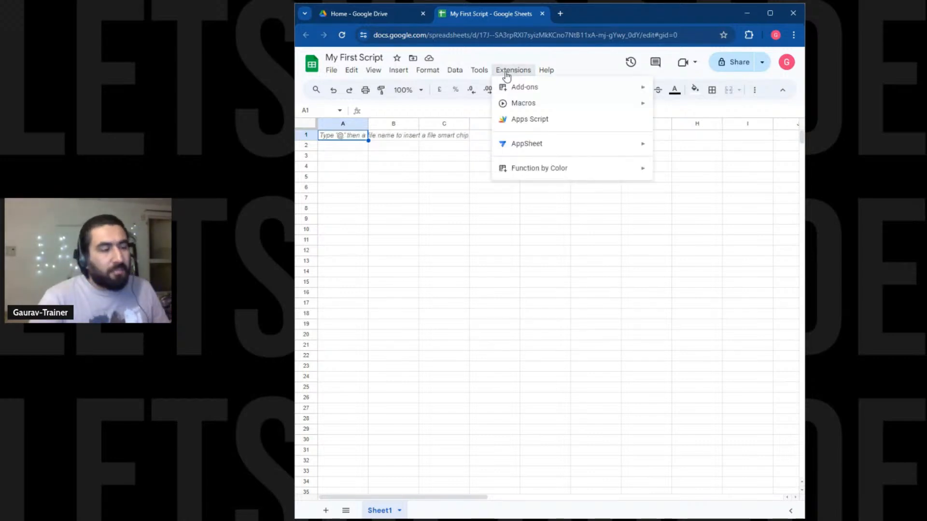
{"action": "left_click", "coordinate": [533, 123]}
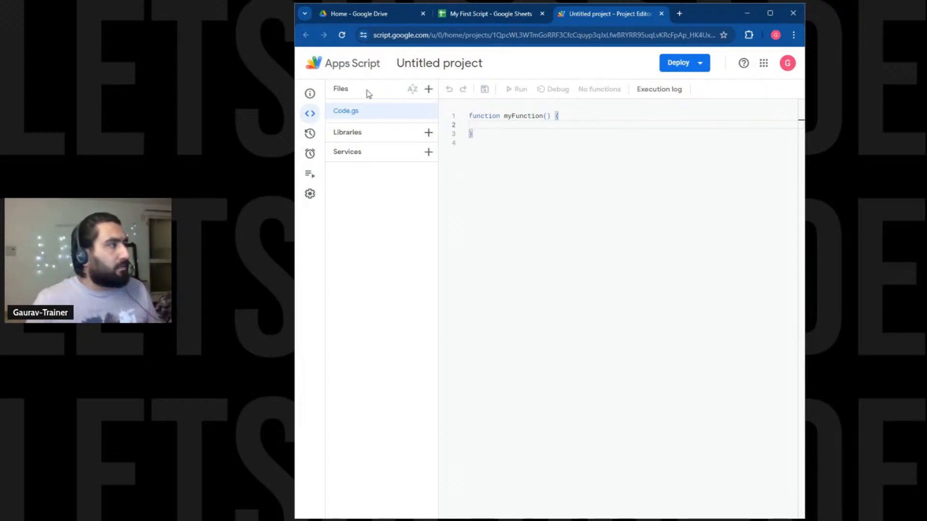
Rename the untitled script project to 'My First Script'.
{"action": "left_click", "coordinate": [428, 66]}
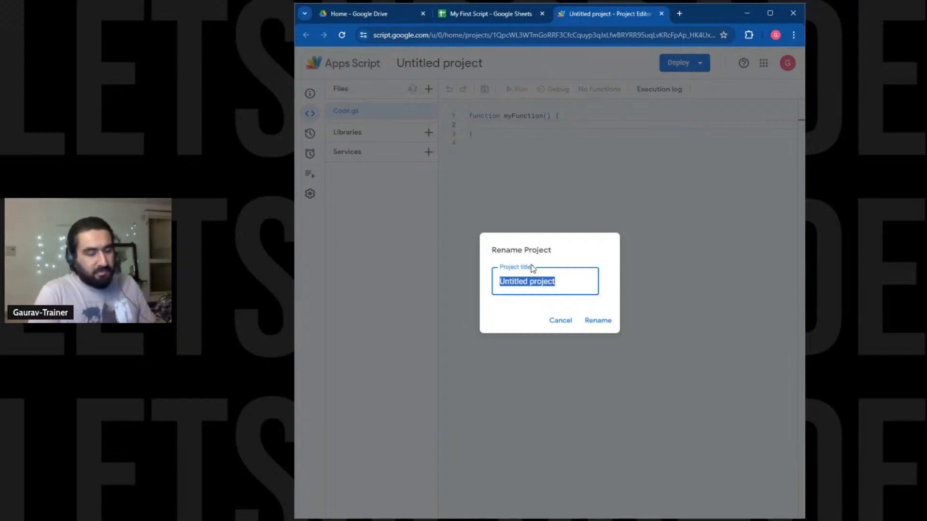
{"action": "type", "text": "My First"}
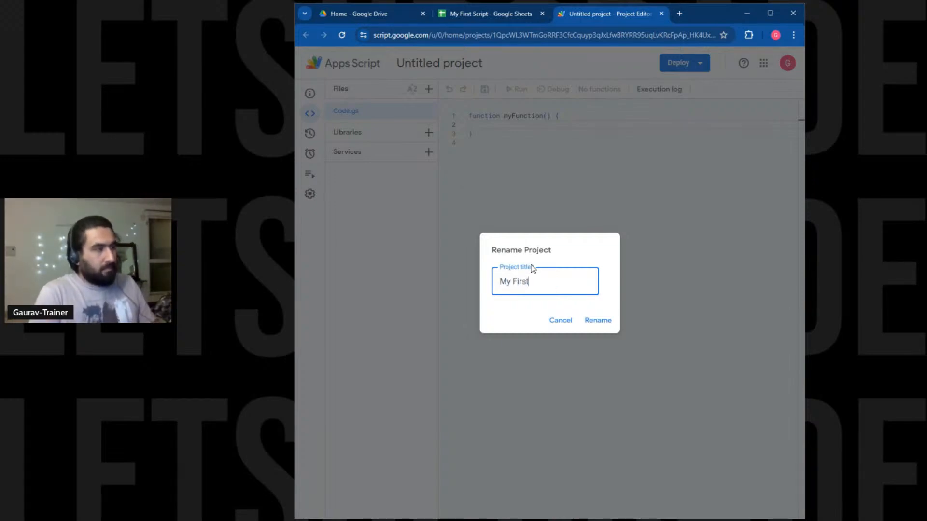
{"action": "type", "text": " Script"}
{"action": "key", "text": "Return"}
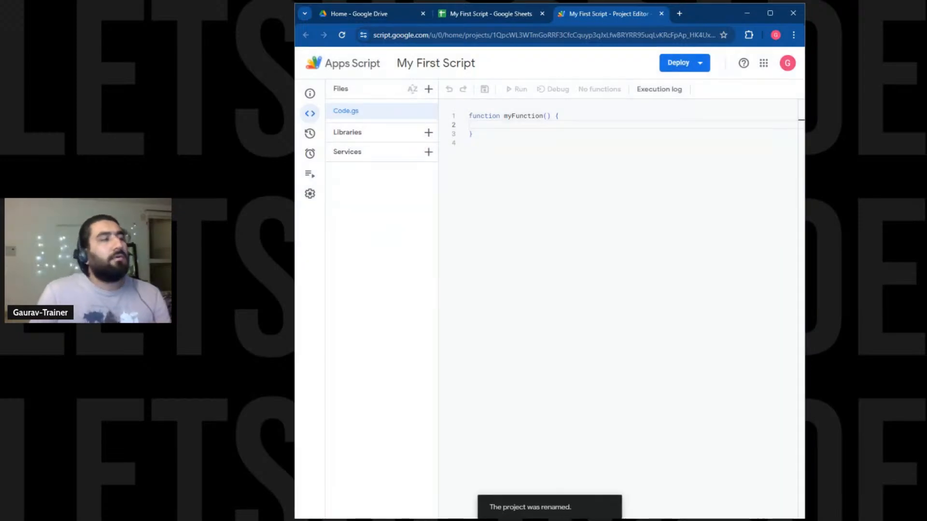
Replace the starter myFunction code with an empty function writeHelloWorld(){ } body.
{"action": "key", "text": "ctrl+a"}
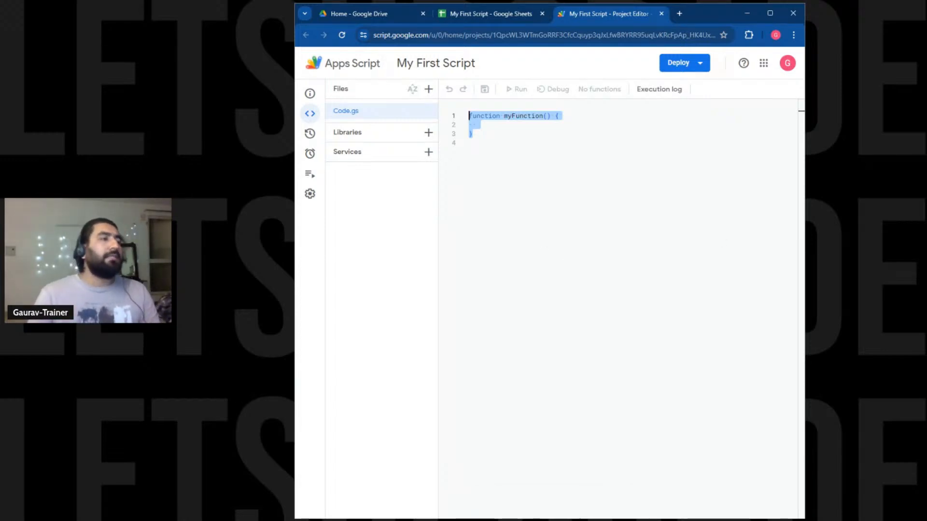
{"action": "key", "text": "BackSpace"}
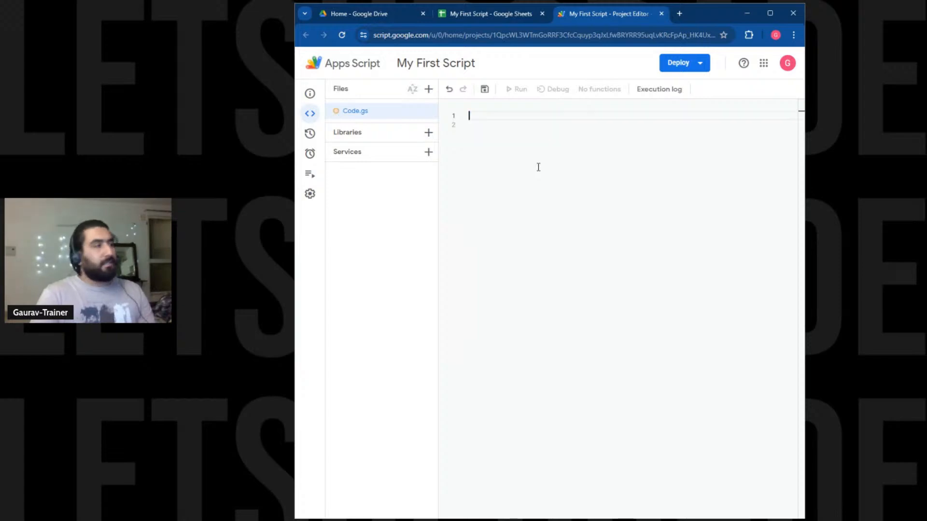
{"action": "type", "text": "f"}
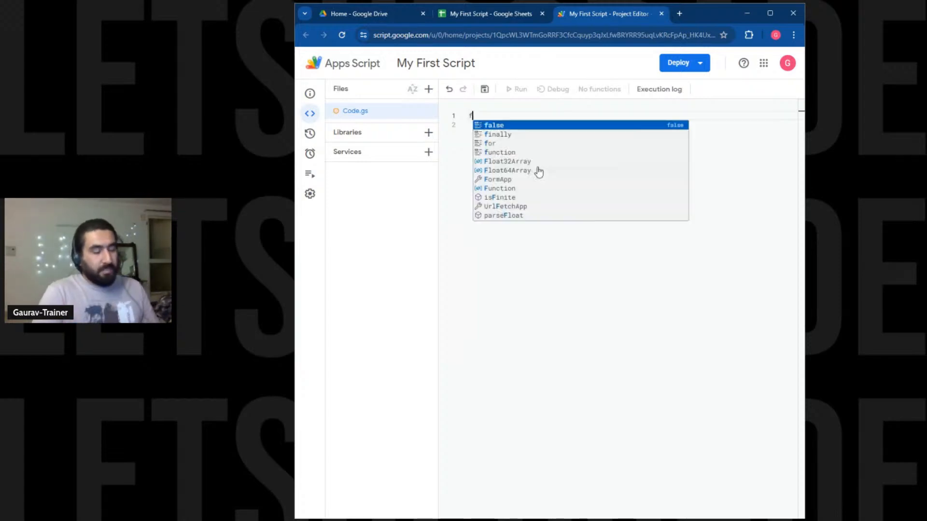
{"action": "type", "text": "unctiko"}
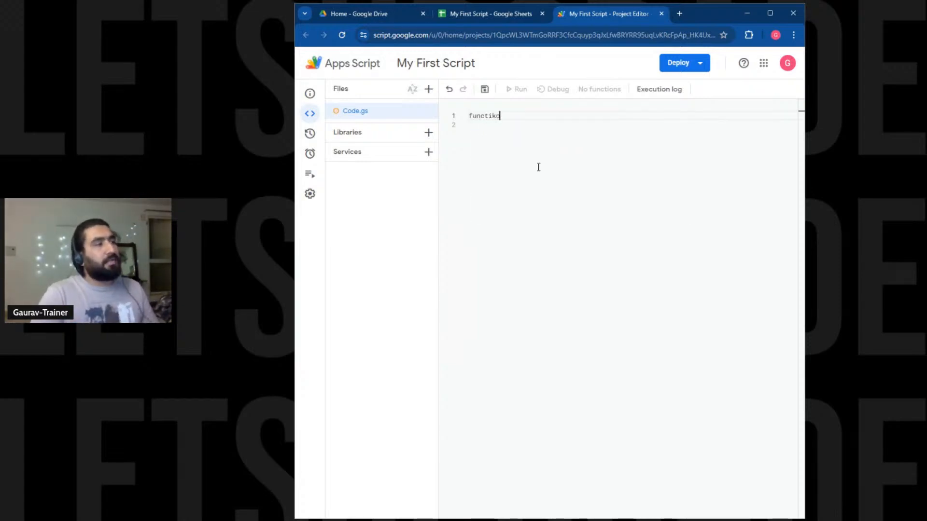
{"action": "key", "text": "BackSpace"}
{"action": "type", "text": "on"}
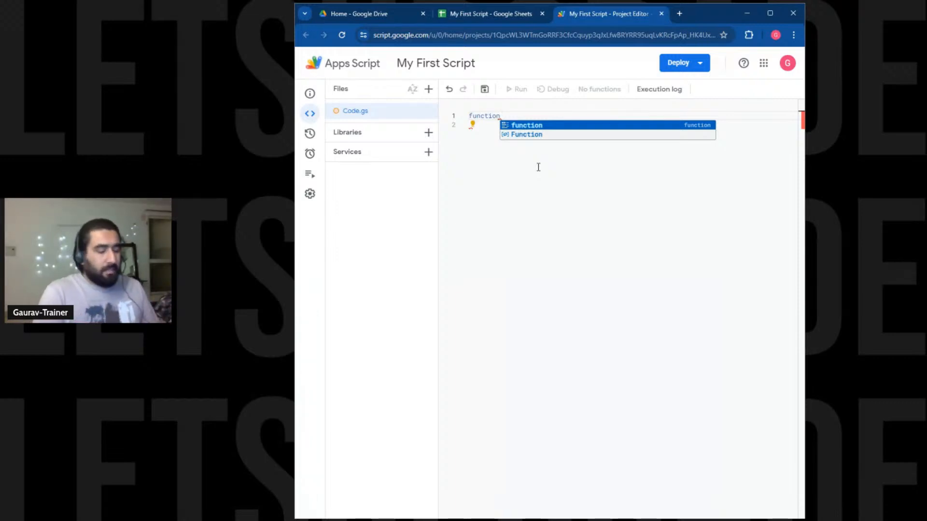
{"action": "type", "text": "write"}
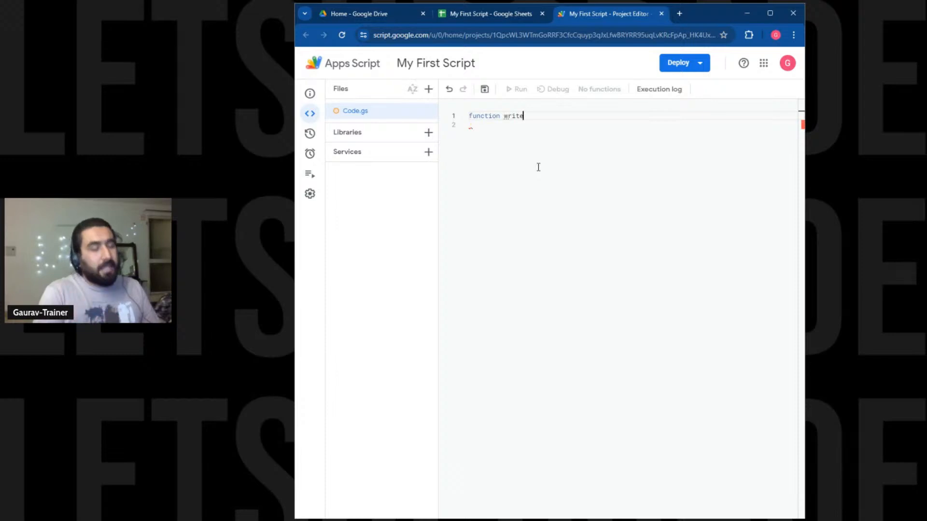
{"action": "type", "text": "HelloW"}
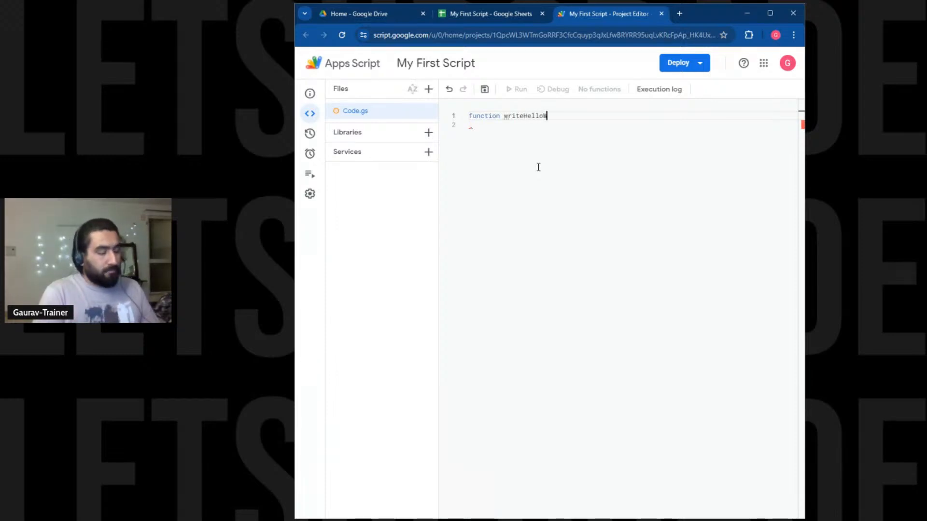
{"action": "type", "text": "orld"}
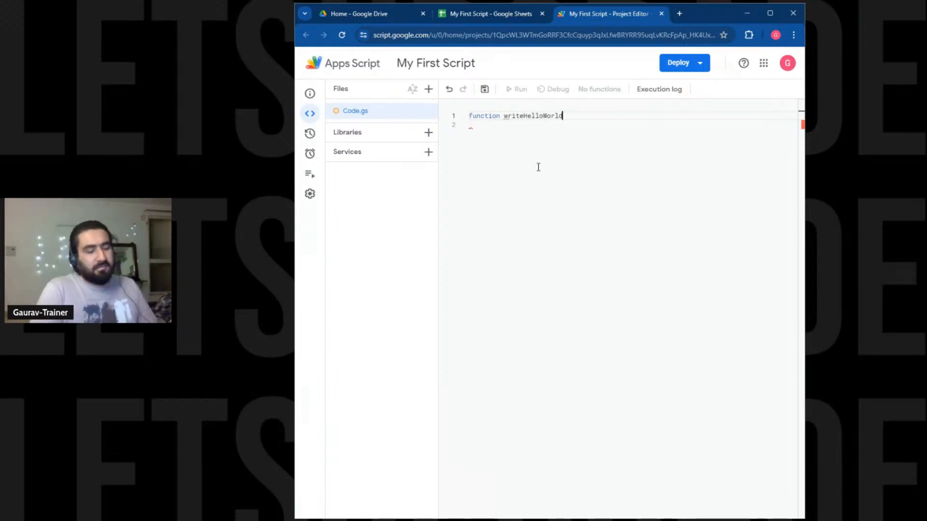
{"action": "type", "text": "()"}
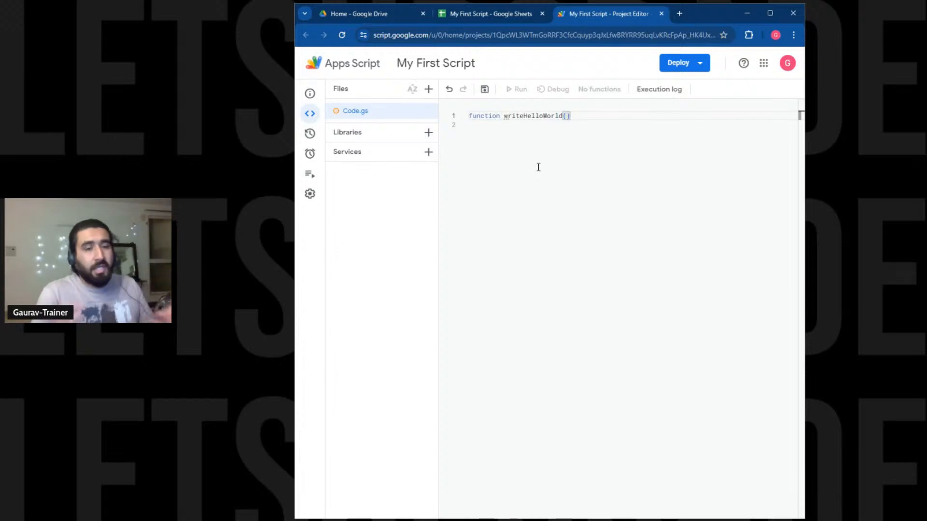
{"action": "type", "text": "{"}
{"action": "key", "text": "Return"}
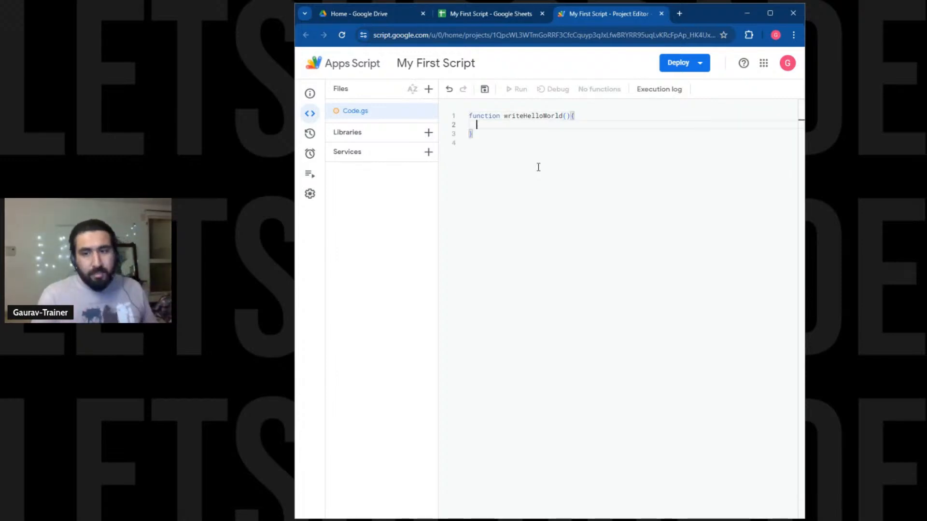
{"action": "left_click_drag", "start_coordinate": [501, 120], "coordinate": [468, 118]}
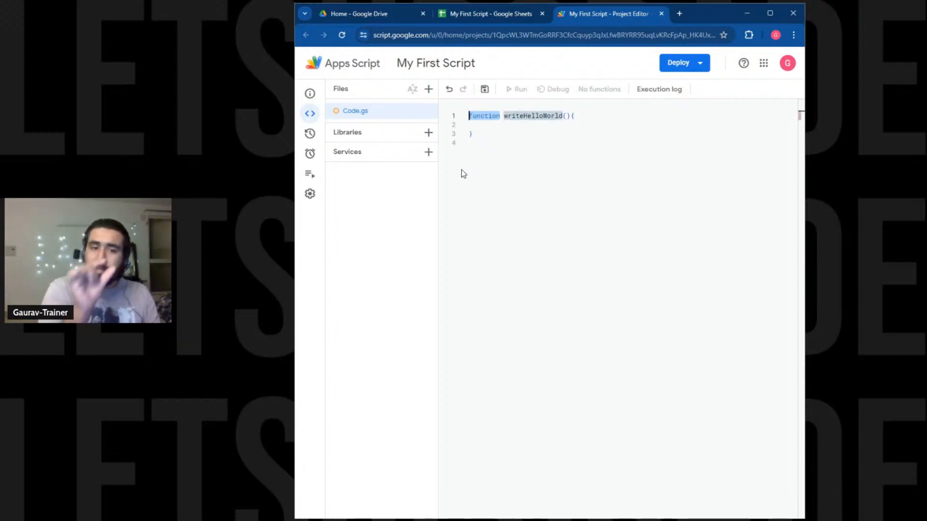
{"action": "left_click_drag", "start_coordinate": [503, 116], "coordinate": [562, 116]}
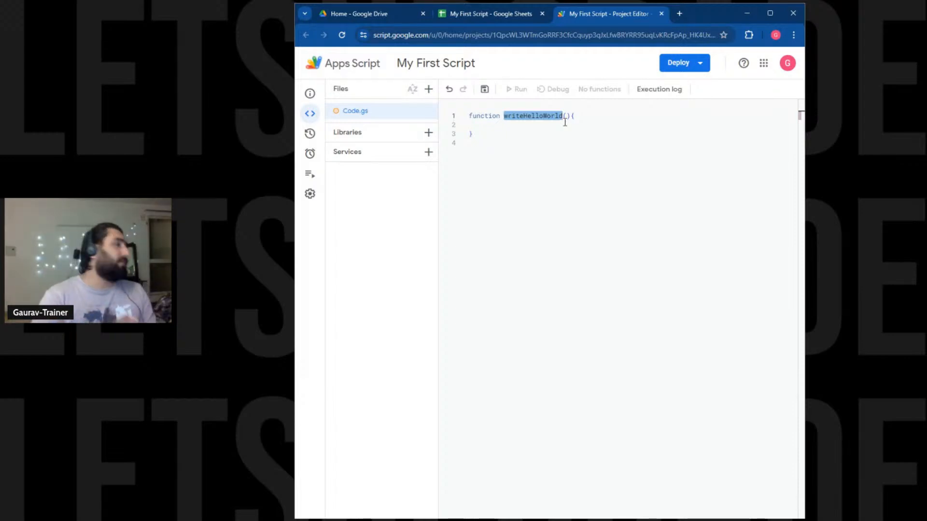
{"action": "left_click", "coordinate": [565, 123]}
{"action": "left_click_drag", "start_coordinate": [563, 117], "coordinate": [570, 116]}
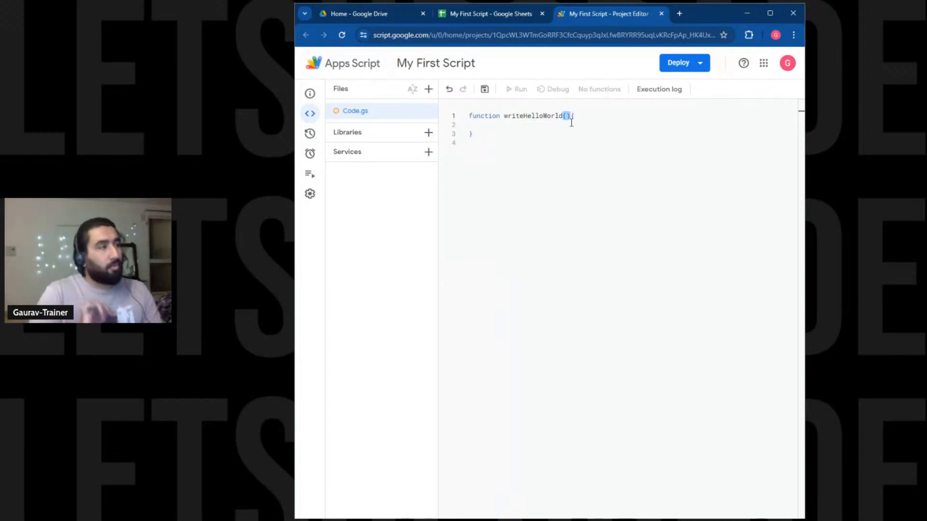
{"action": "left_click", "coordinate": [571, 123]}
{"action": "left_click_drag", "start_coordinate": [578, 117], "coordinate": [582, 129]}
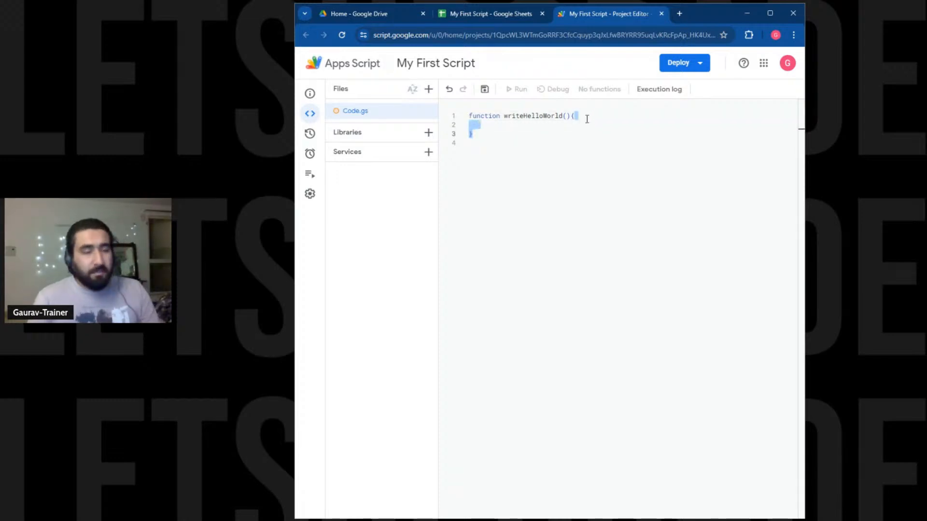
{"action": "left_click", "coordinate": [587, 116]}
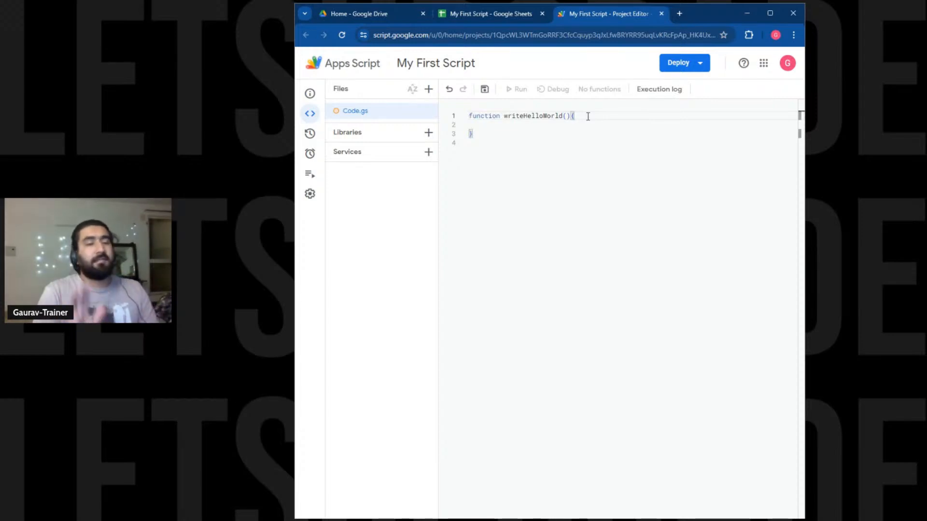
Add the line var greeting = "Hello World :)"; inside writeHelloWorld.
{"action": "key", "text": "Return"}
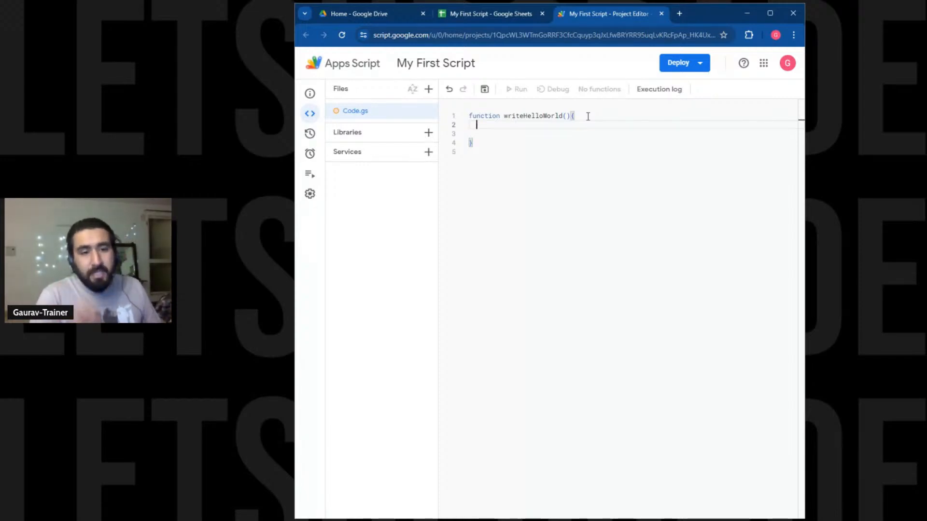
{"action": "type", "text": "var"}
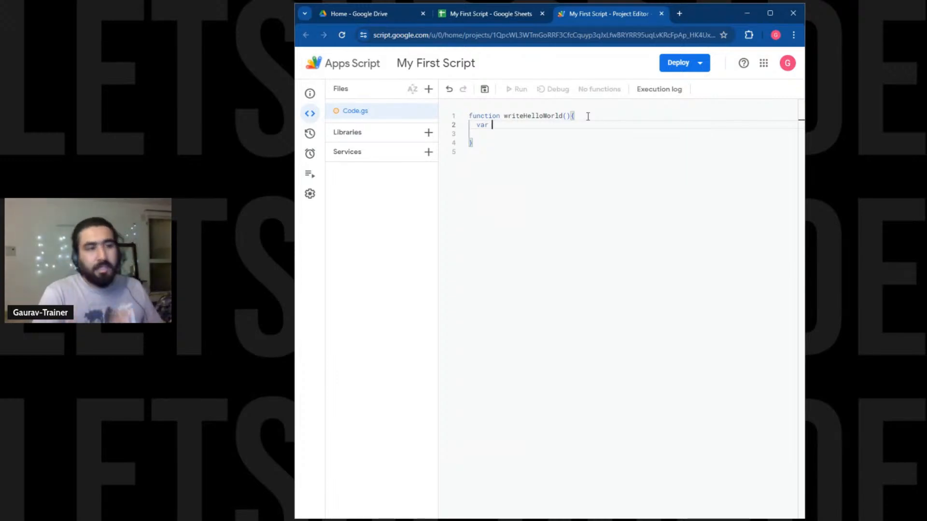
{"action": "type", "text": " gr"}
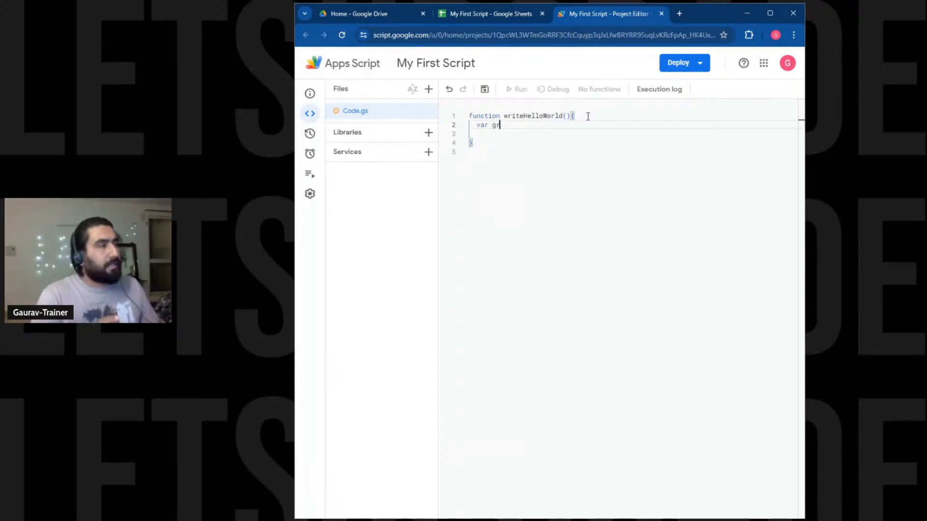
{"action": "type", "text": "eeting"}
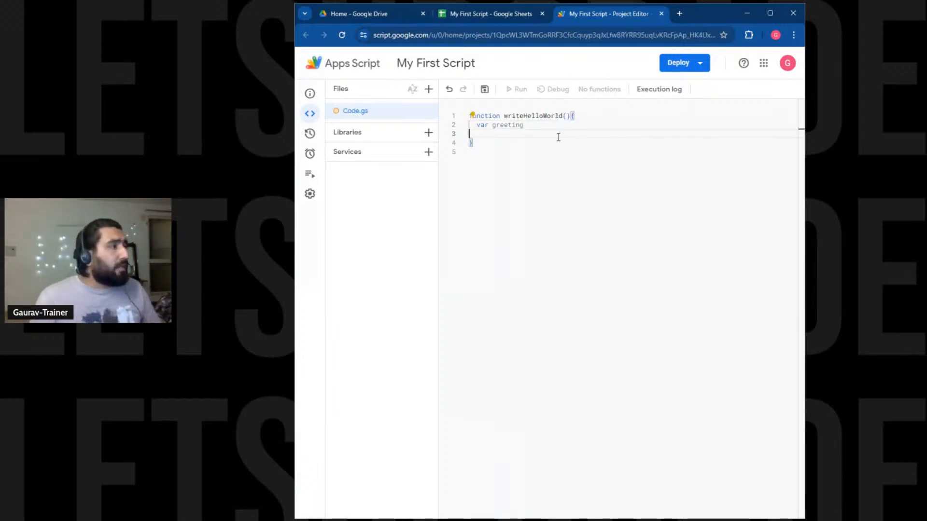
{"action": "double_click", "coordinate": [490, 115]}
{"action": "left_click_drag", "start_coordinate": [504, 116], "coordinate": [524, 125]}
{"action": "left_click", "coordinate": [479, 124]}
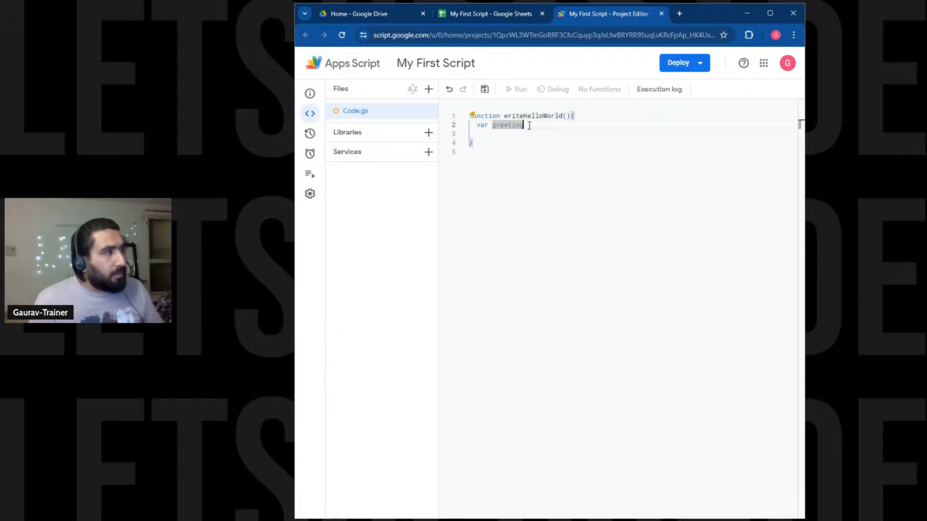
{"action": "left_click", "coordinate": [529, 126]}
{"action": "type", "text": "="}
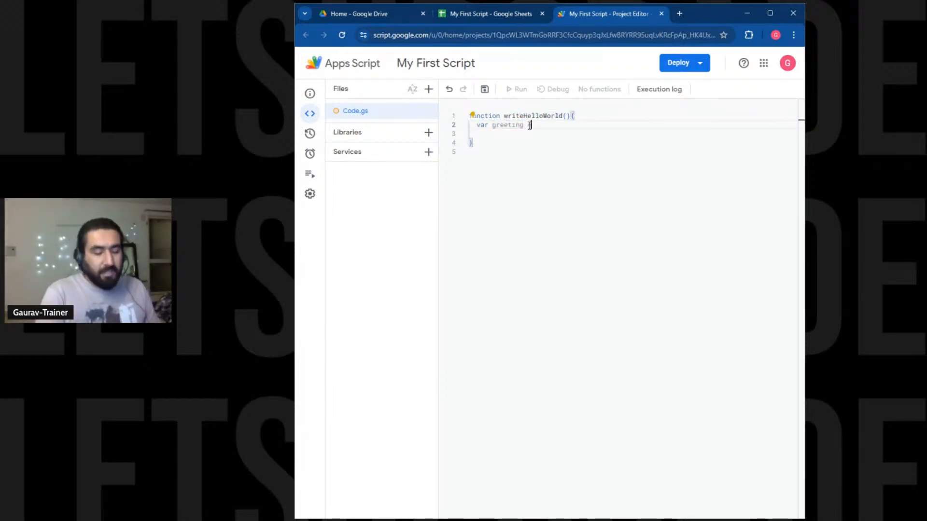
{"action": "type", "text": " \"Hello World"}
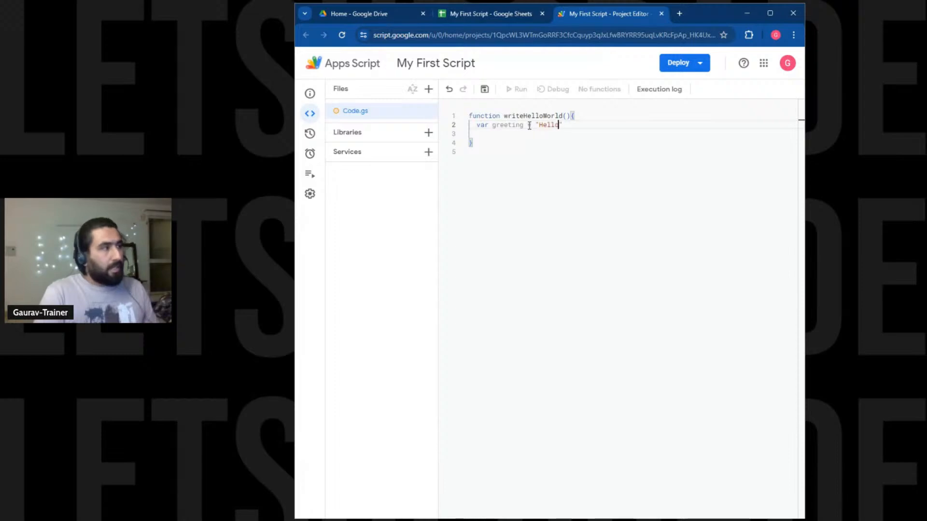
{"action": "type", "text": "!!"}
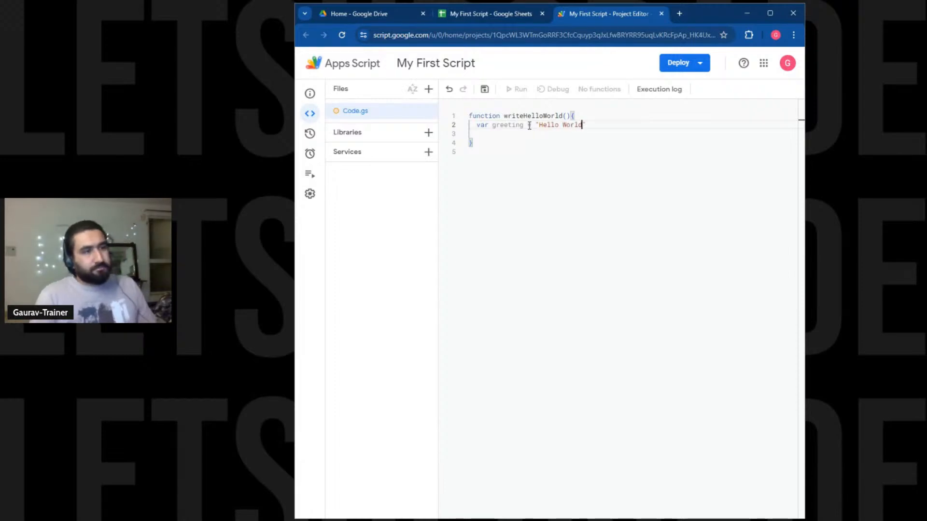
{"action": "key", "text": "BackSpace"}
{"action": "key", "text": "BackSpace"}
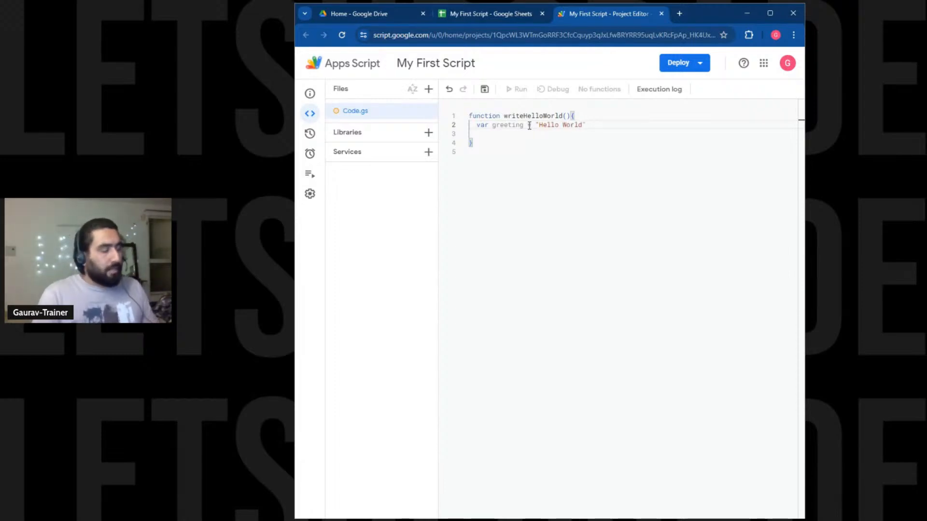
{"action": "type", "text": ":)\""}
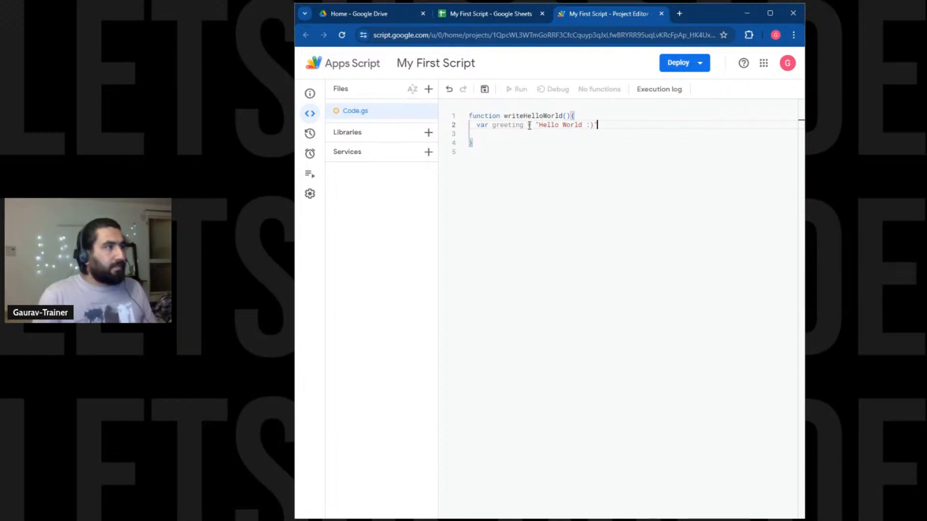
{"action": "type", "text": ";"}
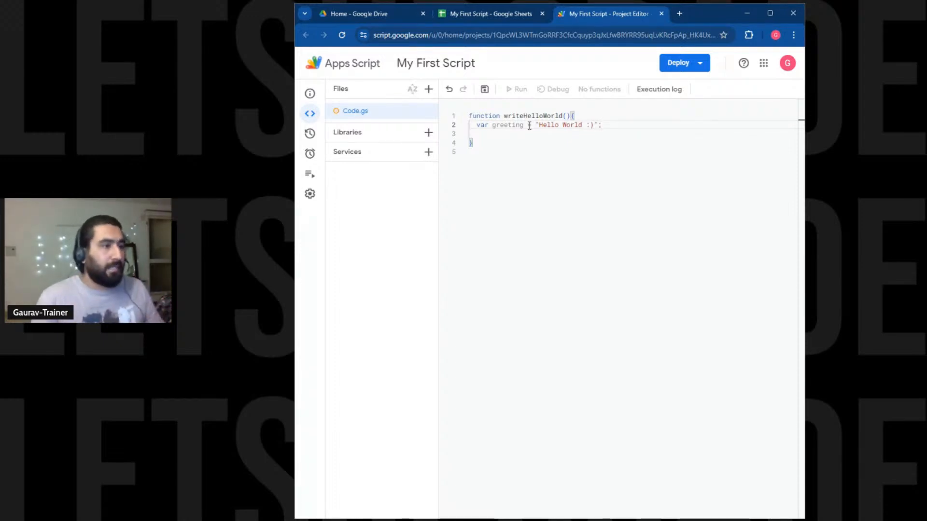
Add var sheet = SpreadsheetApp.getActiveSheet(); using autocomplete, leaving an empty line below.
{"action": "key", "text": "Return"}
{"action": "type", "text": "var"}
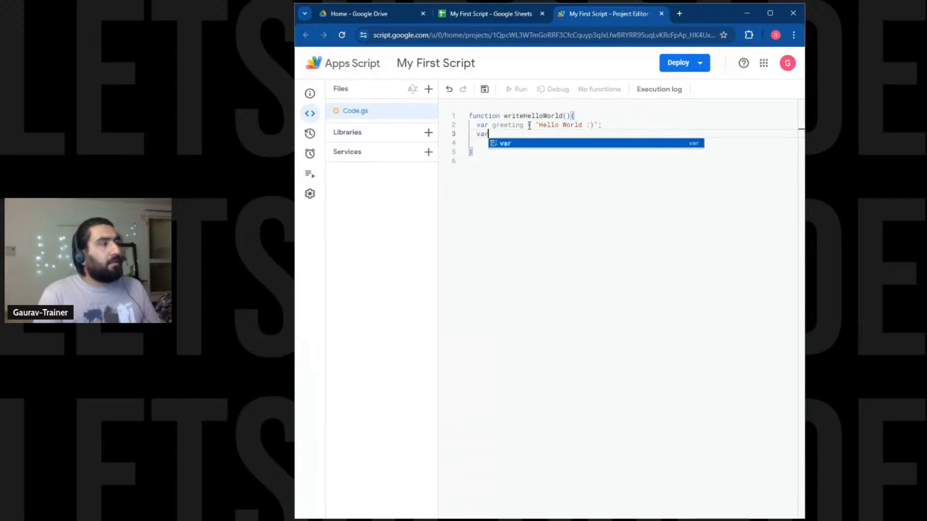
{"action": "type", "text": " sheet"}
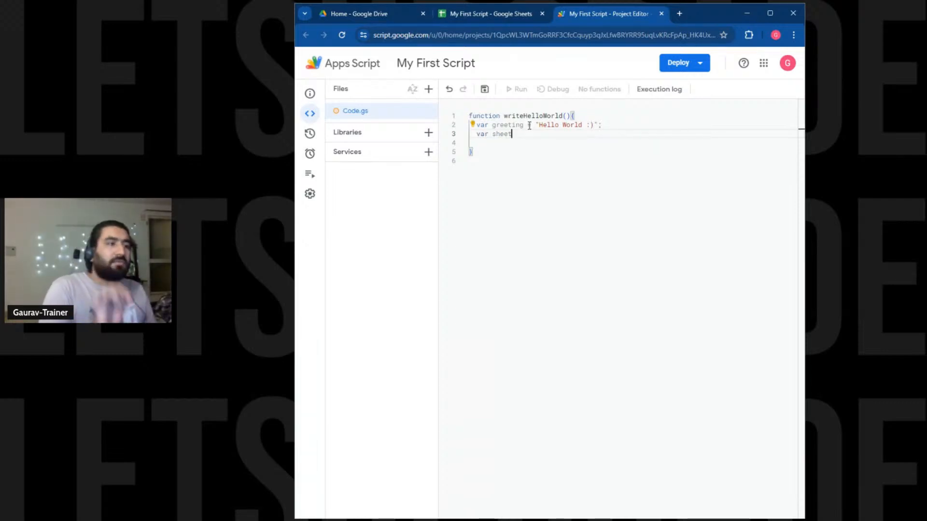
{"action": "type", "text": " ="}
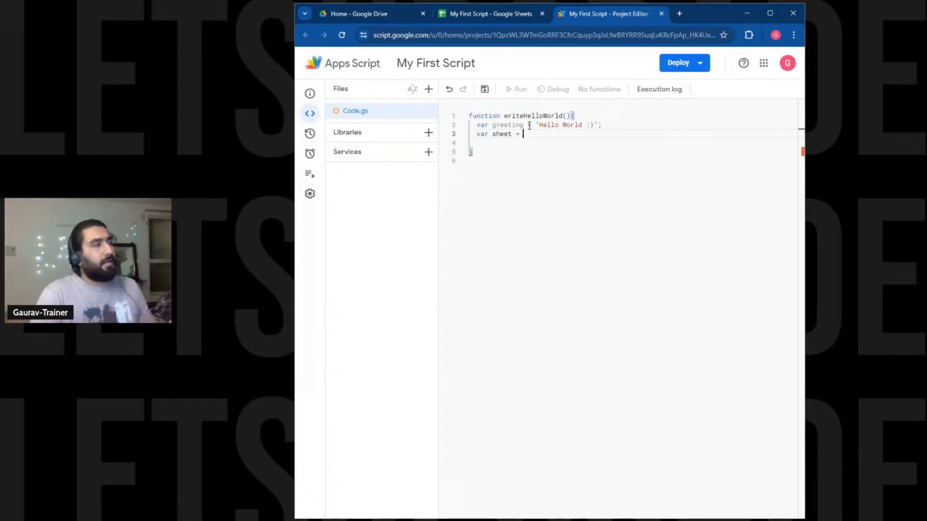
{"action": "type", "text": "Spre"}
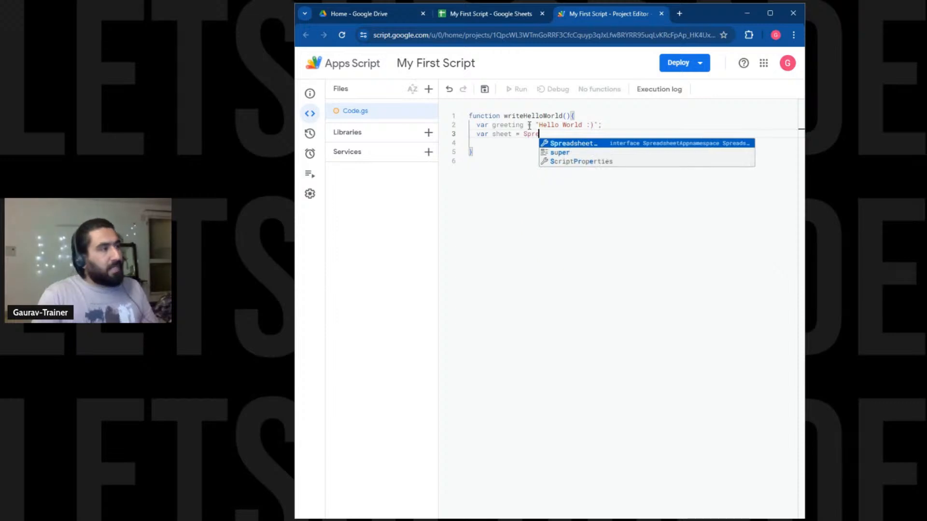
{"action": "key", "text": "Return"}
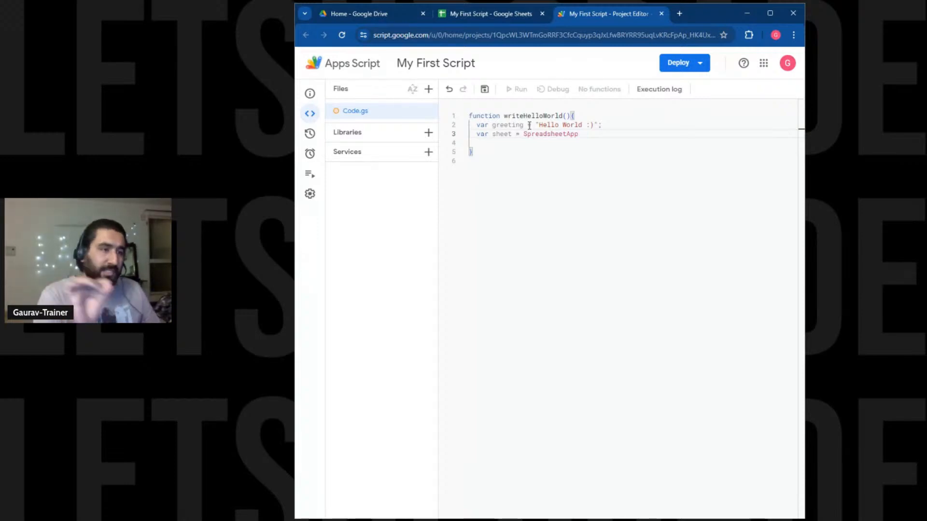
{"action": "type", "text": "."}
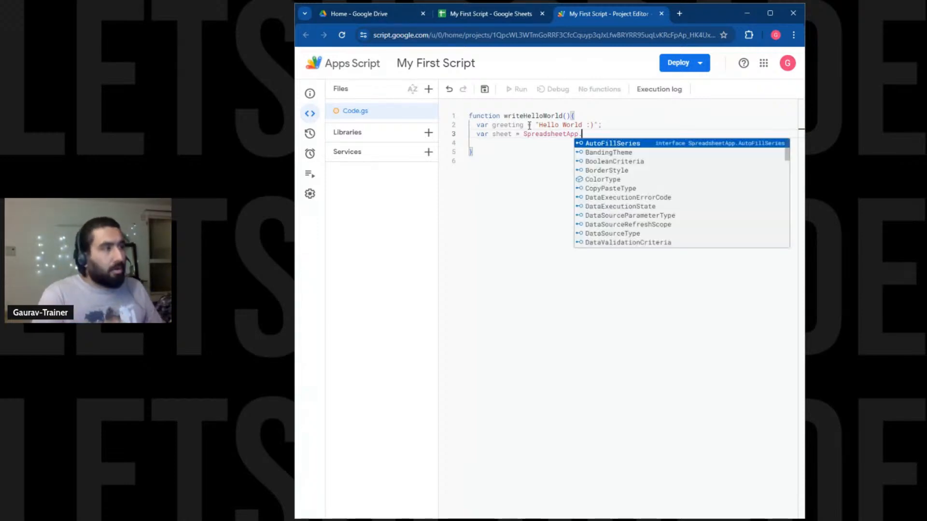
{"action": "type", "text": "get"}
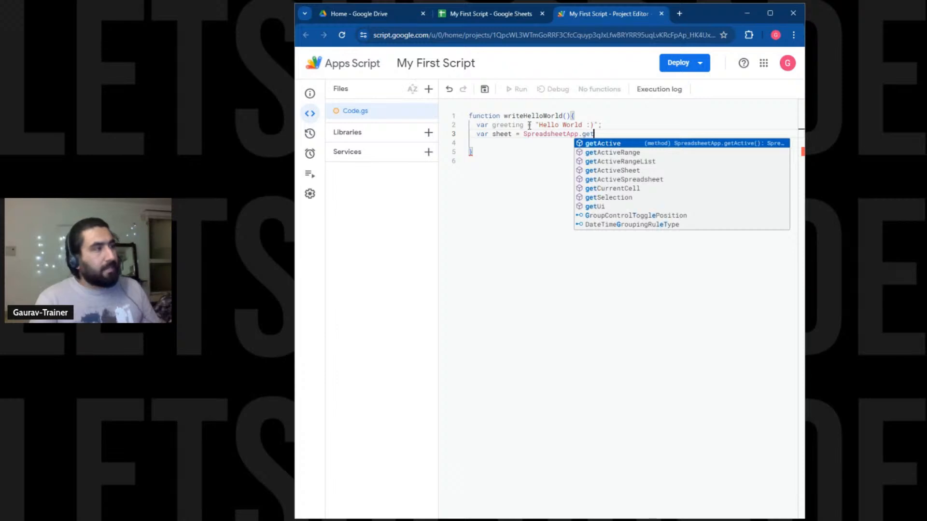
{"action": "key", "text": "Down"}
{"action": "key", "text": "Down"}
{"action": "key", "text": "Down"}
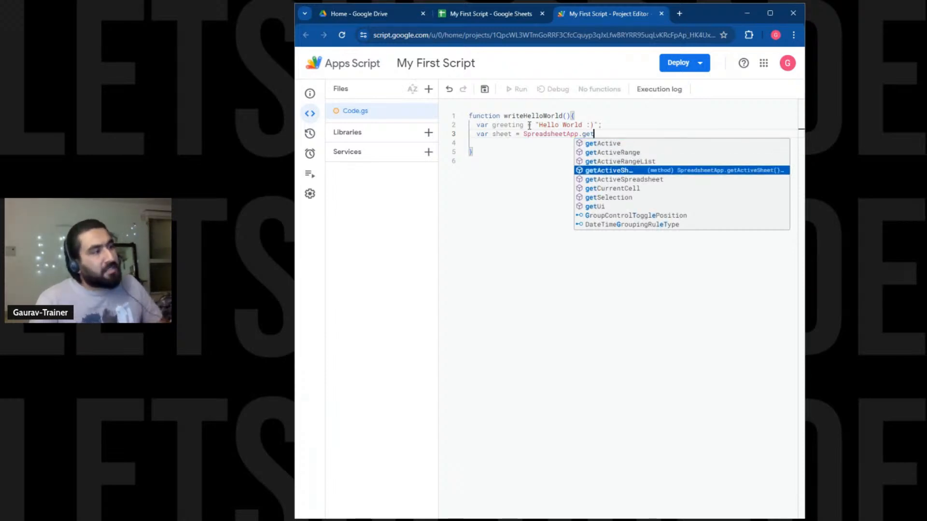
{"action": "key", "text": "Return"}
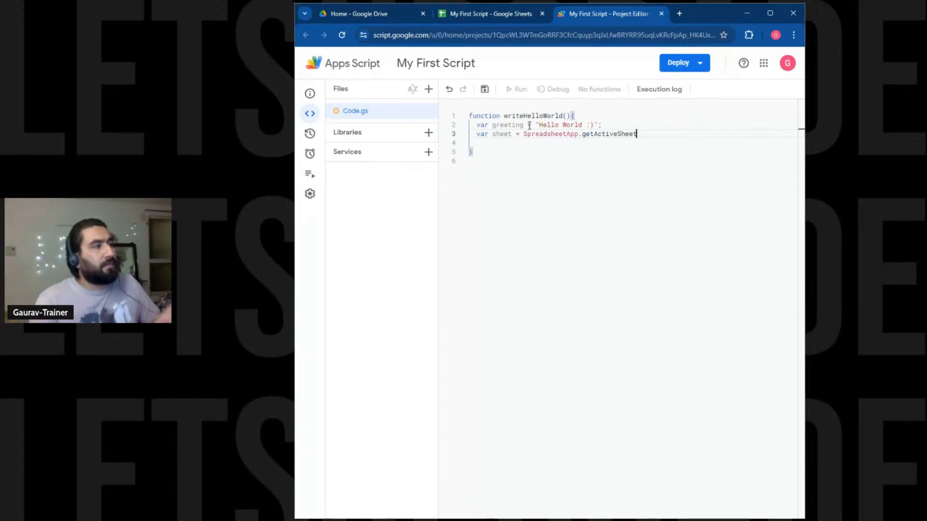
{"action": "left_click", "coordinate": [519, 14]}
{"action": "left_click", "coordinate": [600, 15]}
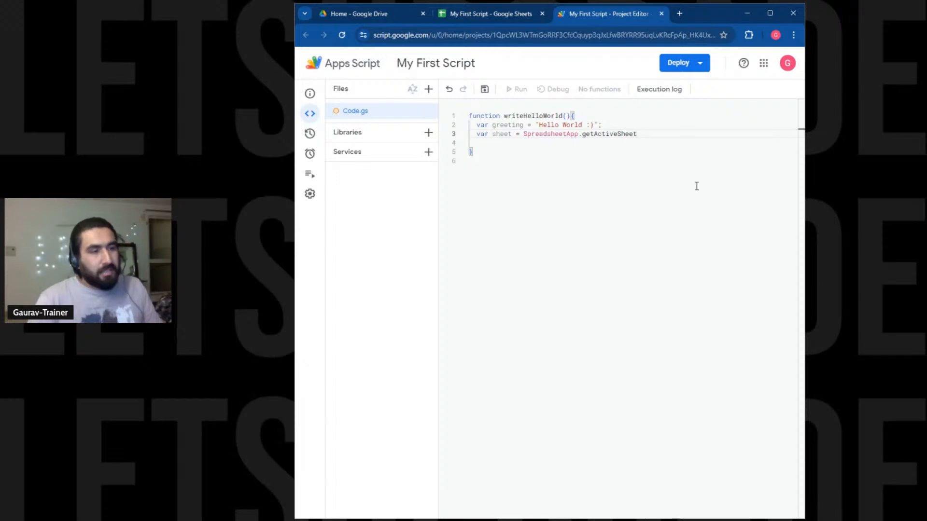
{"action": "type", "text": "()"}
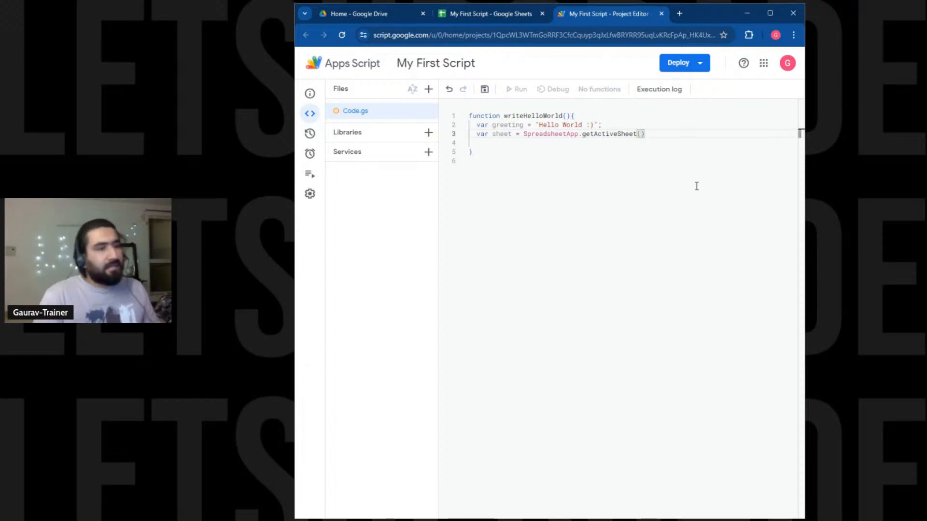
{"action": "type", "text": ";"}
{"action": "key", "text": "Return"}
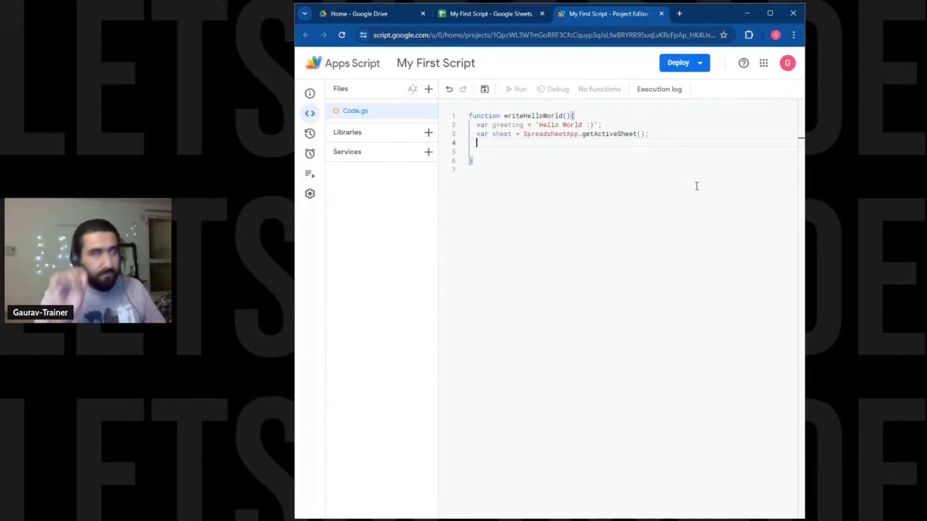
Select cells C13 and A1 to confirm the sheet is blank, then return to the Project Editor.
{"action": "left_click", "coordinate": [487, 13]}
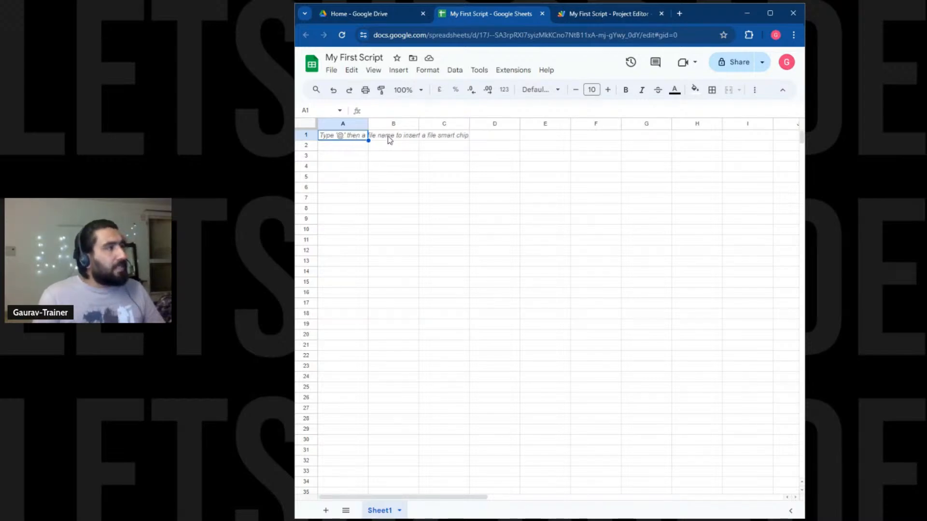
{"action": "left_click", "coordinate": [444, 261]}
{"action": "left_click", "coordinate": [341, 137]}
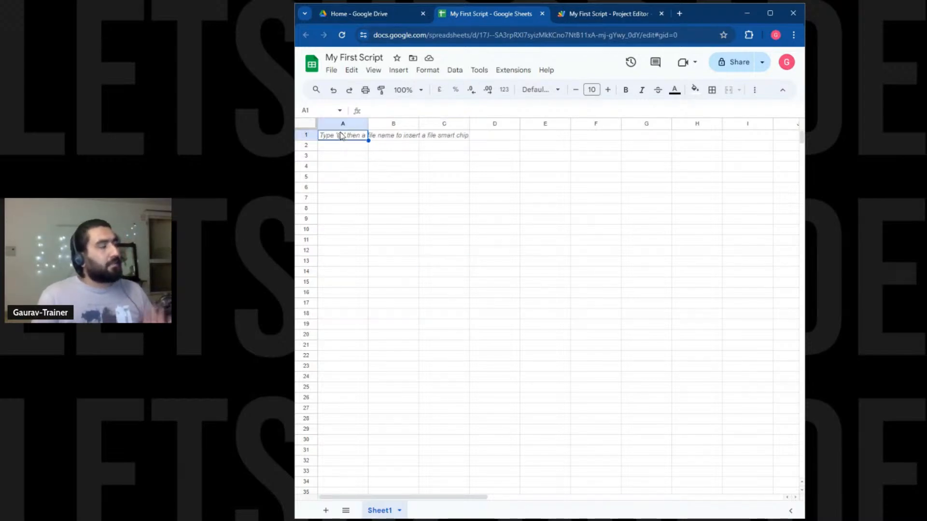
{"action": "left_click", "coordinate": [588, 18]}
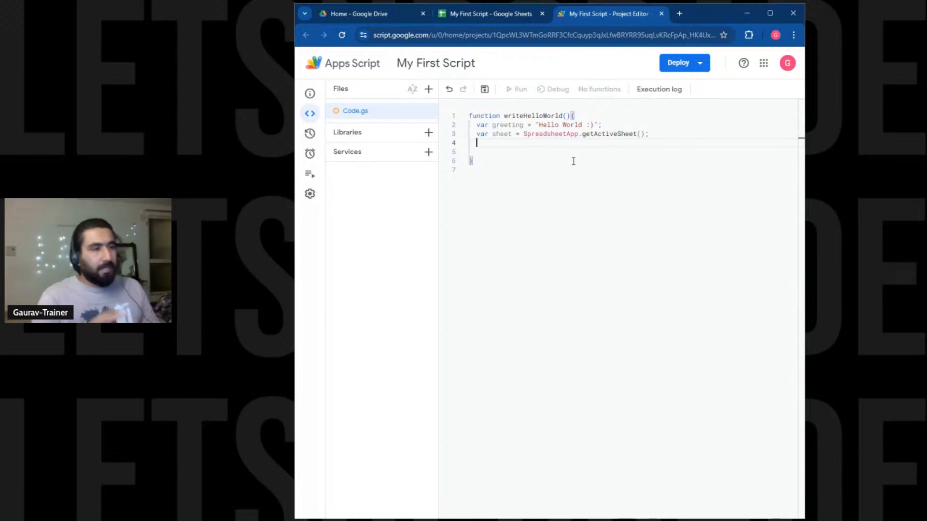
Type sheet.getRange("A1").setValue(greeting); on line 4, accepting the getRange and setValue suggestions.
{"action": "type", "text": "shee"}
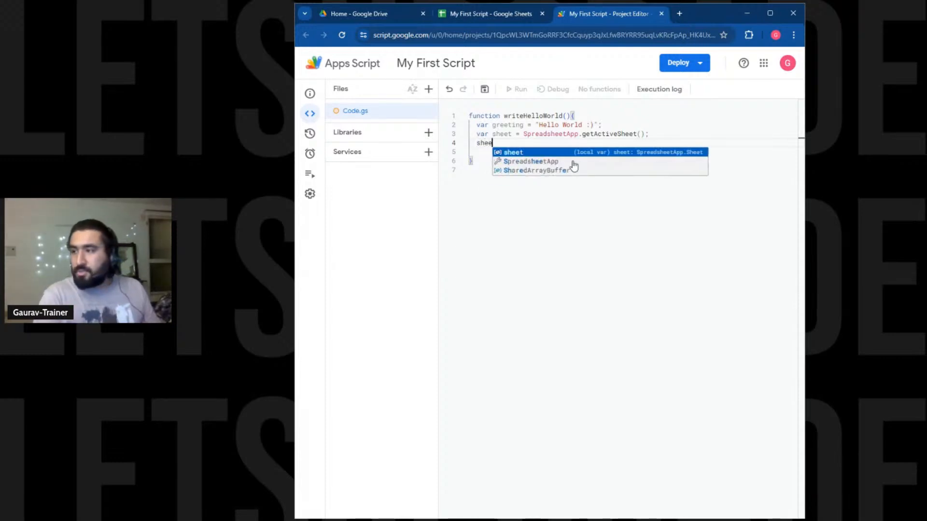
{"action": "type", "text": "t."}
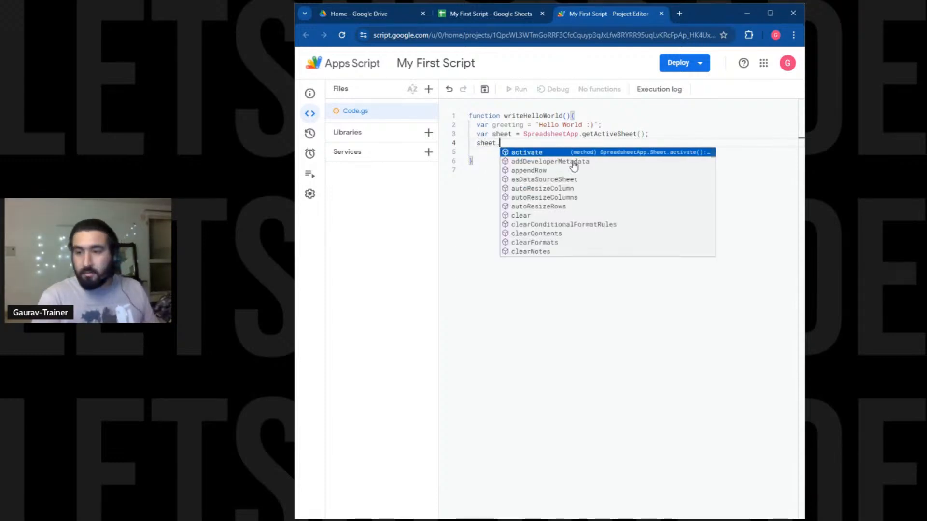
{"action": "type", "text": "get"}
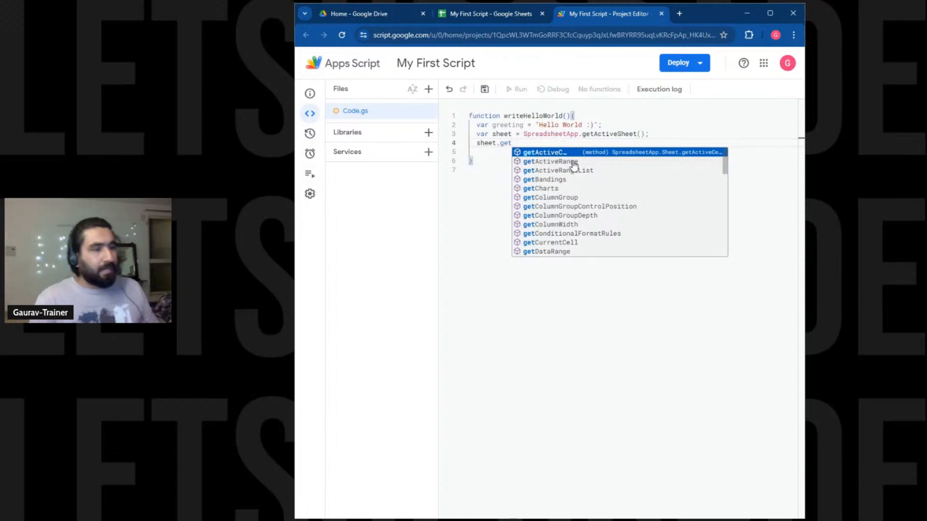
{"action": "type", "text": "Ra"}
{"action": "key", "text": "Return"}
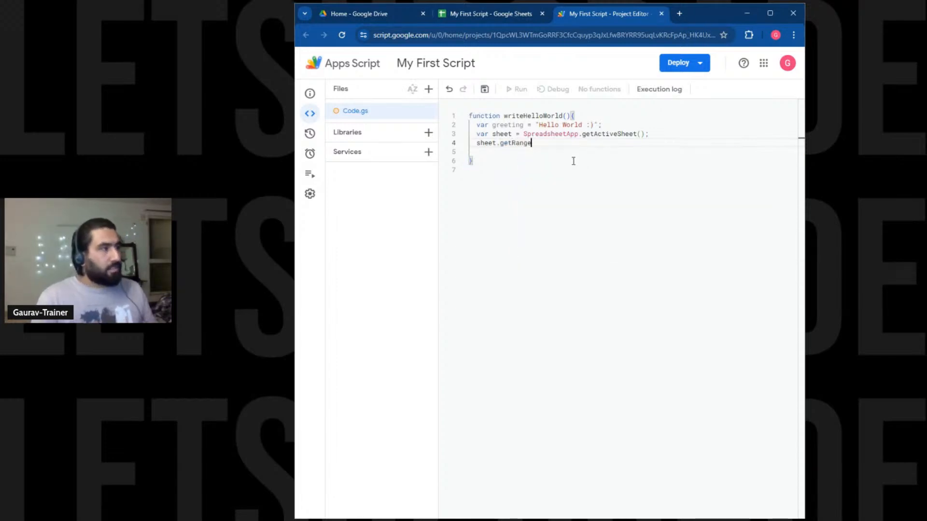
{"action": "type", "text": "(\""}
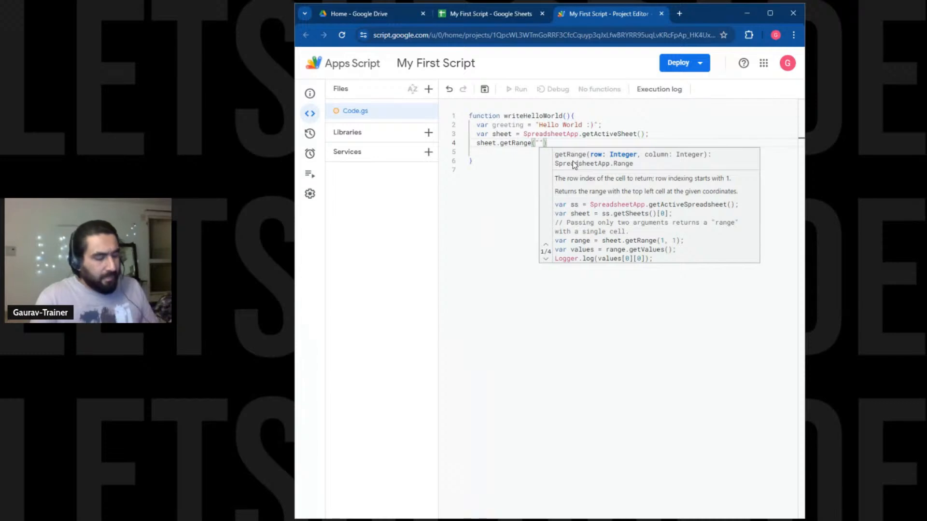
{"action": "type", "text": "A1"}
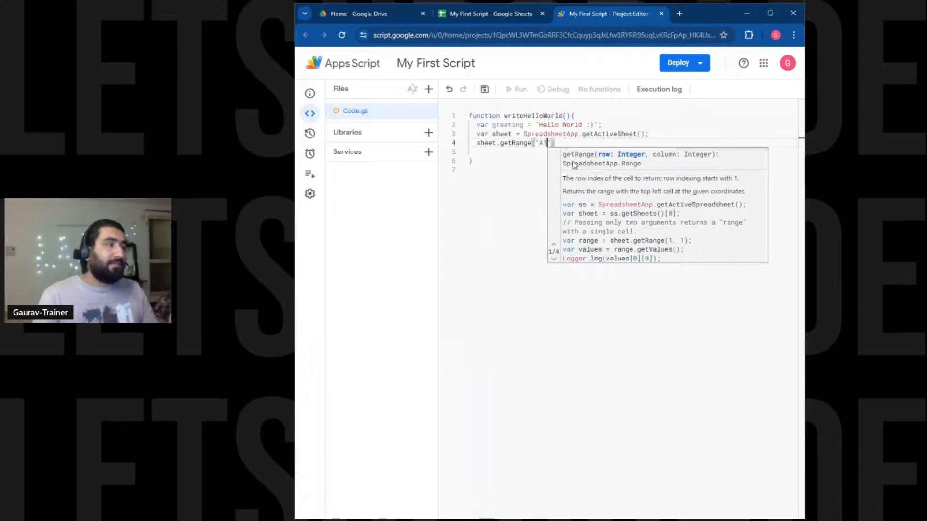
{"action": "type", "text": "\""}
{"action": "type", "text": ").se"}
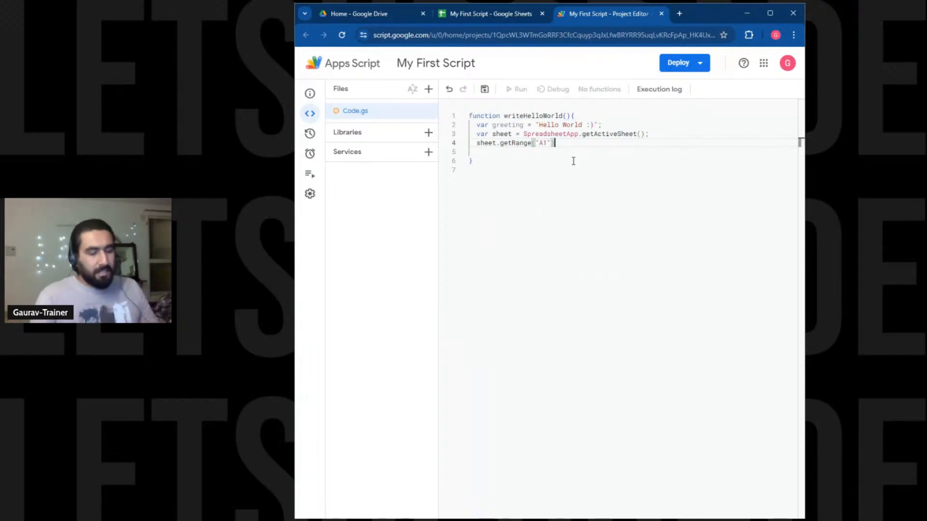
{"action": "type", "text": "tValue"}
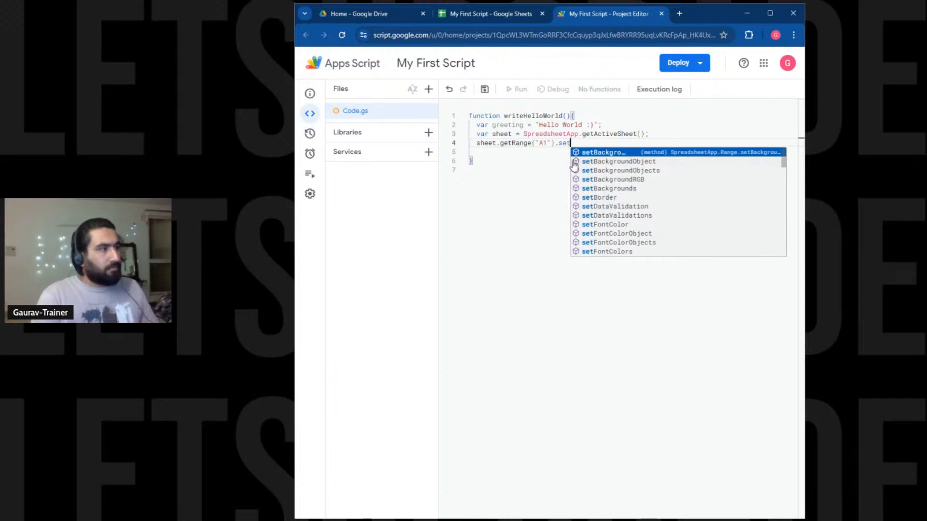
{"action": "key", "text": "Return"}
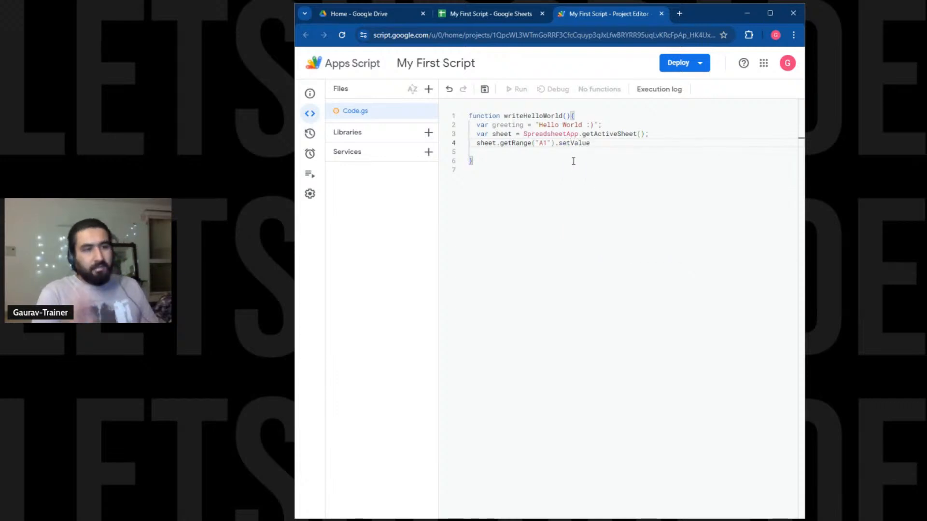
{"action": "type", "text": "("}
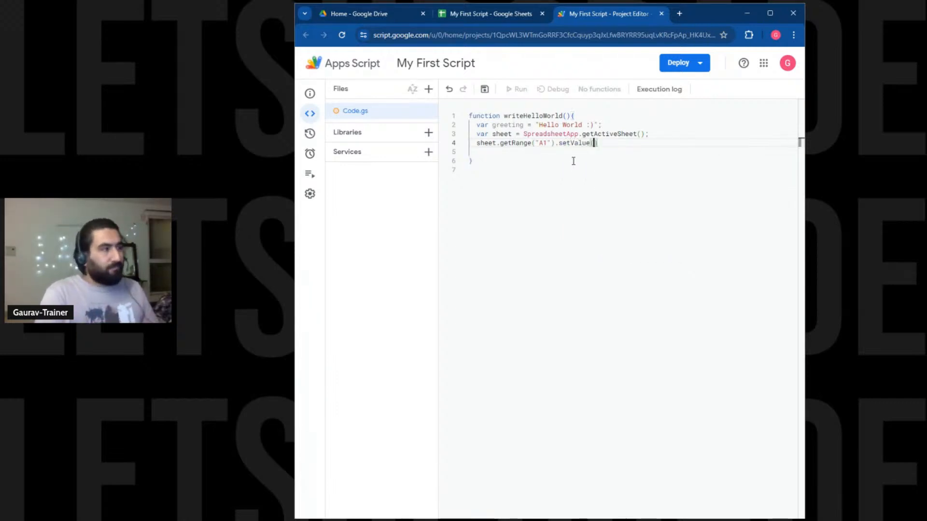
{"action": "type", "text": "greeting"}
{"action": "key", "text": "Return"}
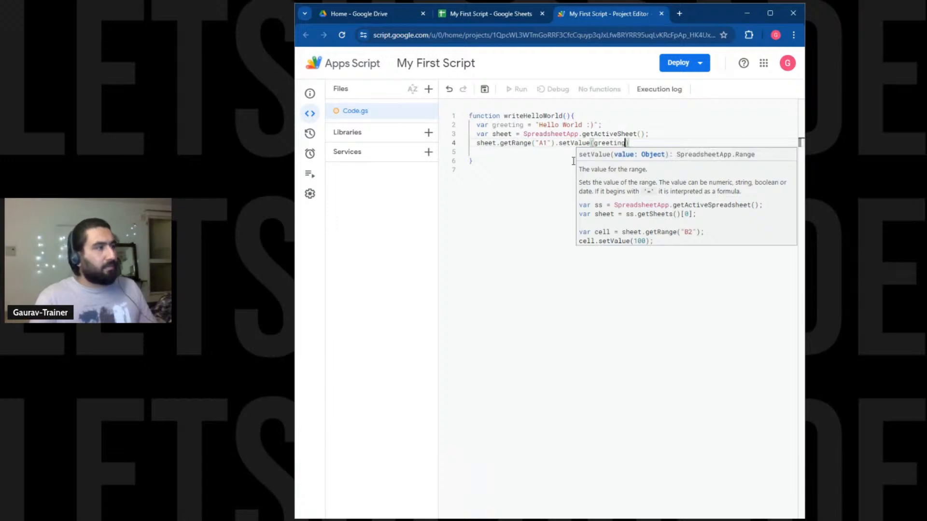
{"action": "type", "text": ")"}
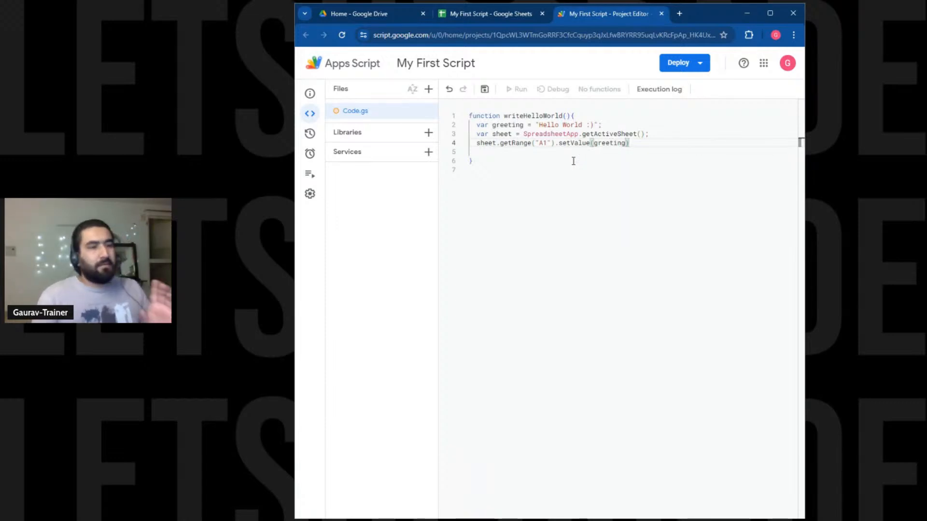
{"action": "type", "text": ";"}
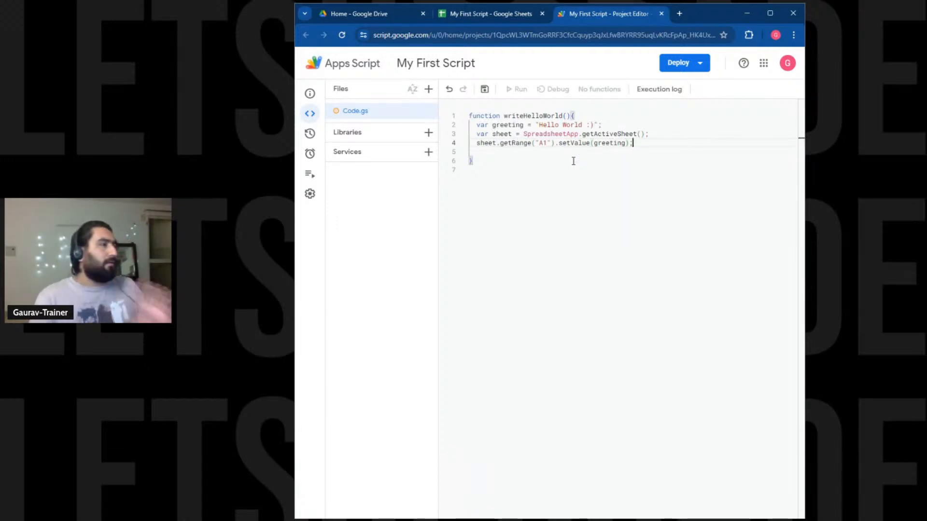
{"action": "key", "text": "Down"}
{"action": "key", "text": "Down"}
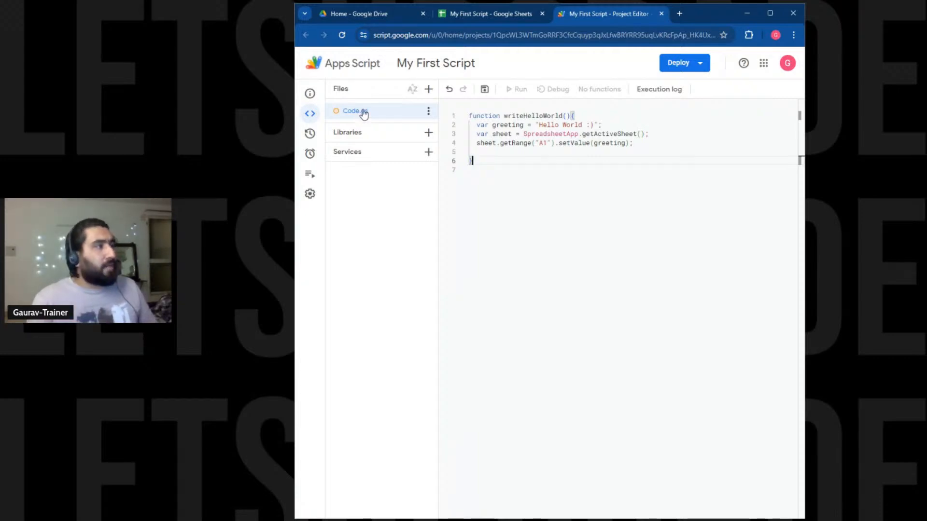
Save the project, run writeHelloWorld, and start Review permissions in the Authorization required dialog.
{"action": "left_click", "coordinate": [484, 90]}
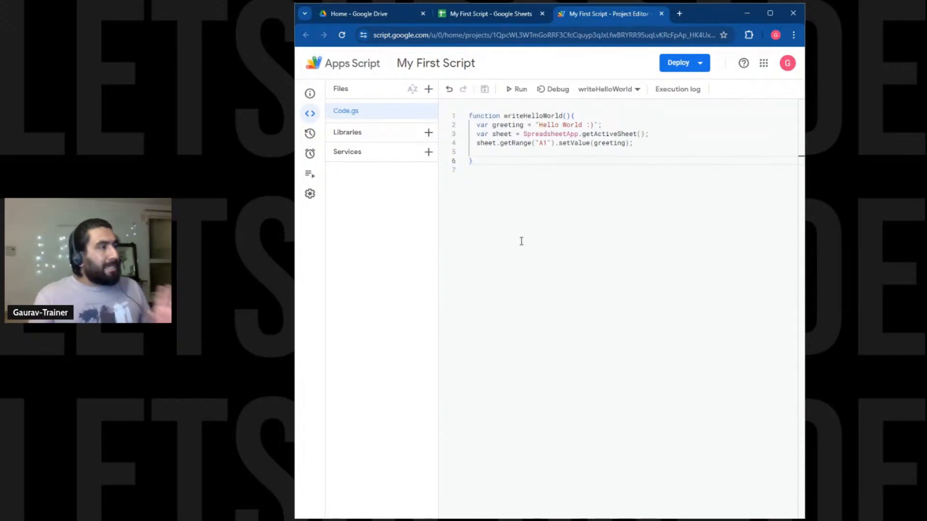
{"action": "left_click", "coordinate": [517, 89]}
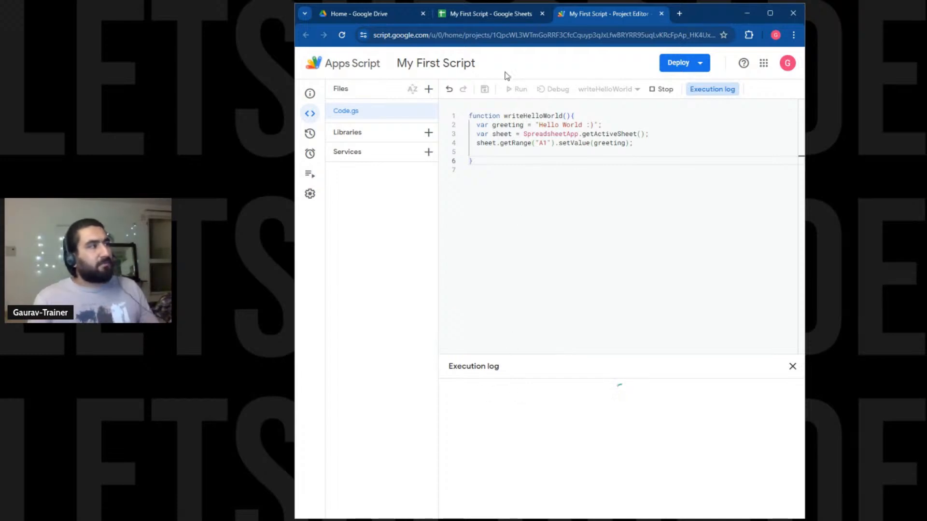
{"action": "left_click", "coordinate": [493, 21]}
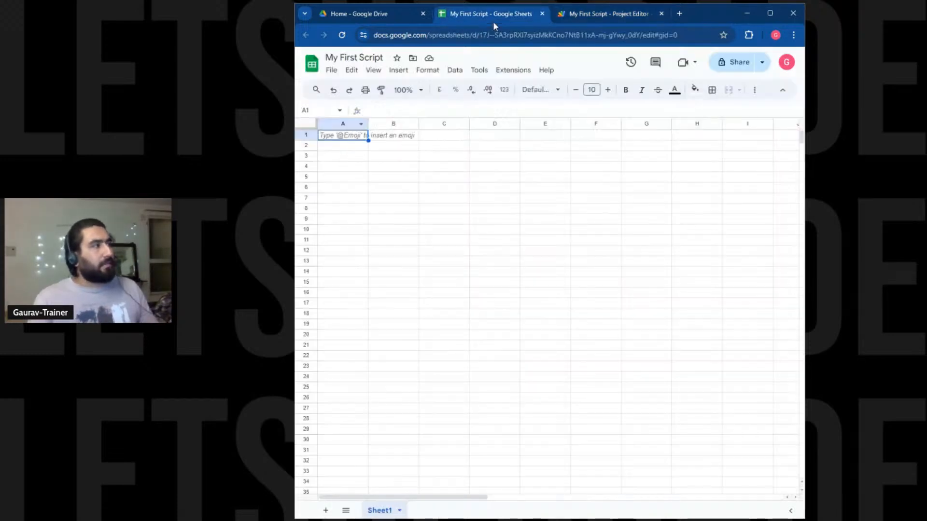
{"action": "left_click", "coordinate": [584, 20]}
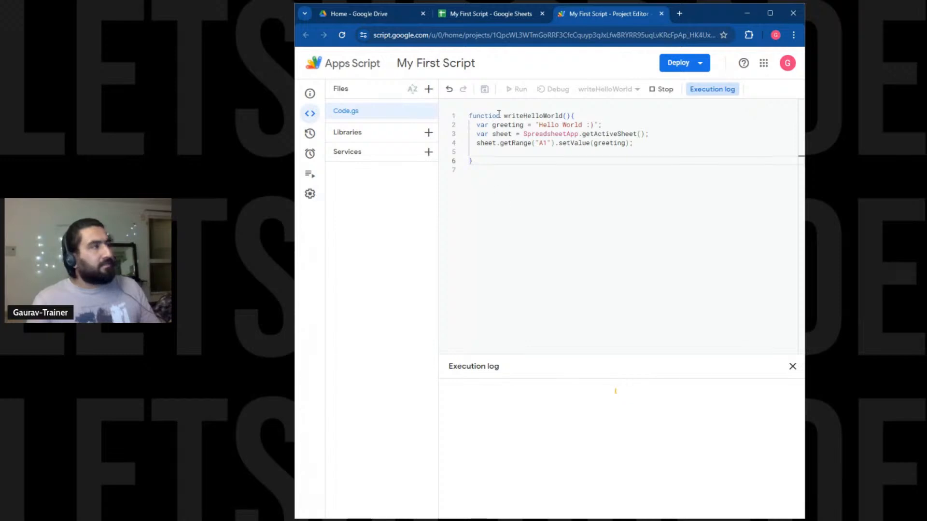
{"action": "left_click", "coordinate": [499, 22]}
{"action": "left_click", "coordinate": [584, 17]}
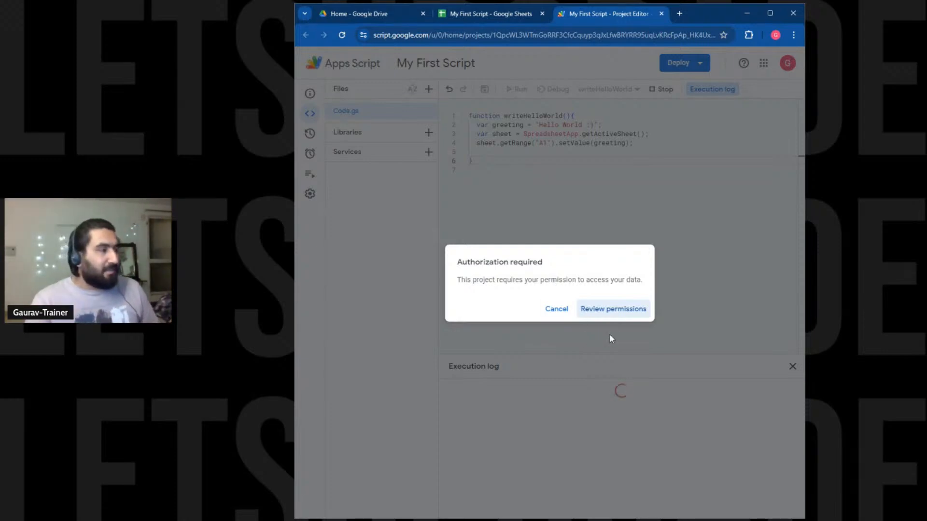
{"action": "left_click", "coordinate": [617, 311]}
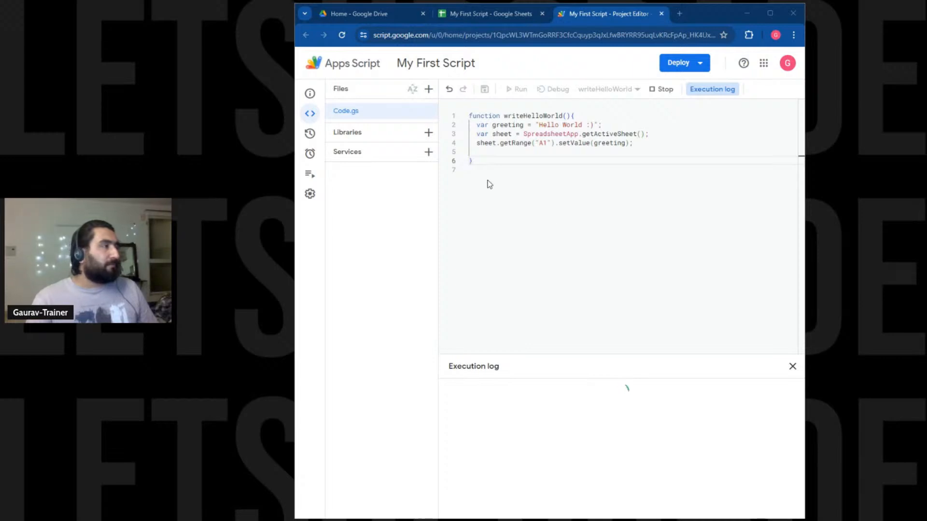
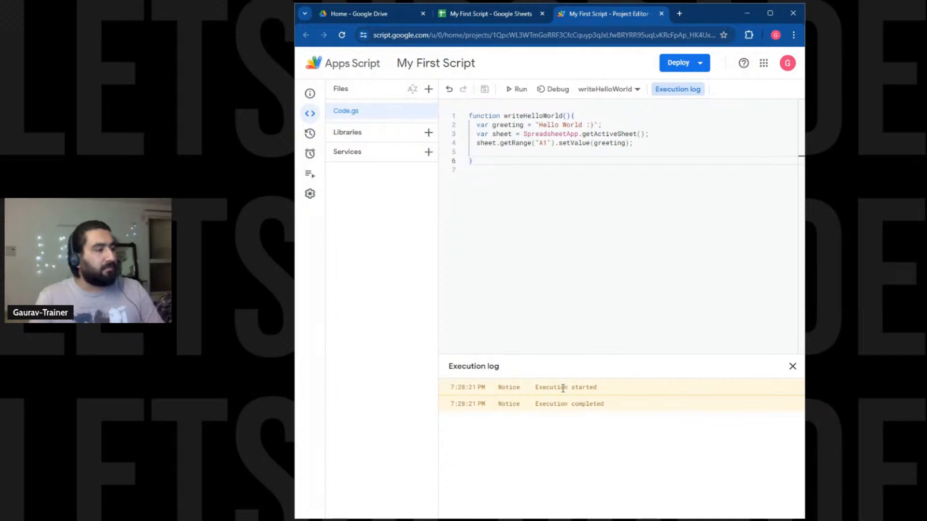
Highlight the Execution completed log line, then view Hello World :) in A1 of My First Script.
{"action": "left_click_drag", "start_coordinate": [563, 388], "coordinate": [604, 404]}
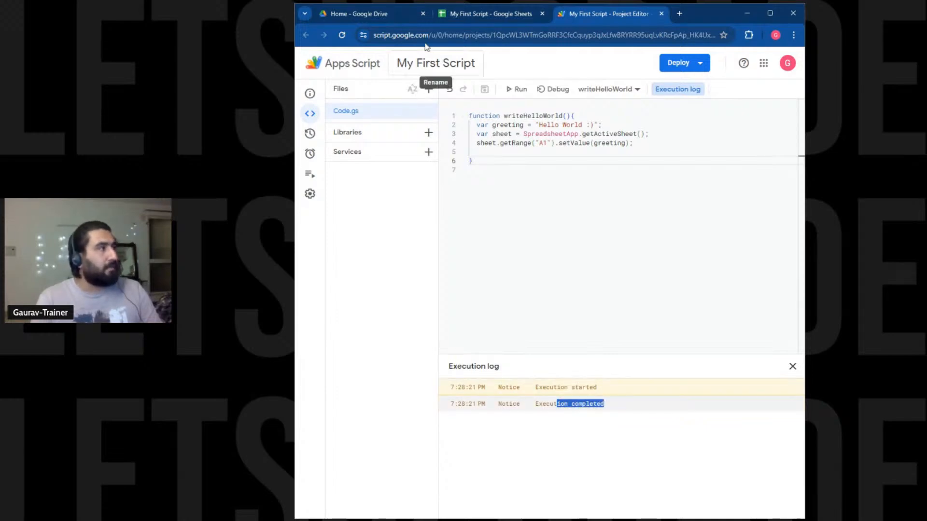
{"action": "left_click", "coordinate": [457, 13]}
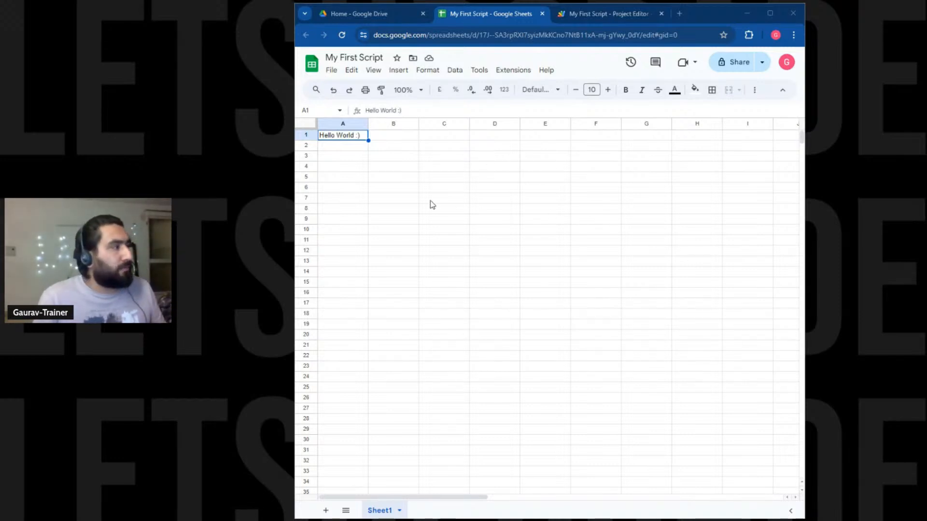
Replace A1 with headers Students, English Grade and Math Grade across row 1.
{"action": "double_click", "coordinate": [361, 137]}
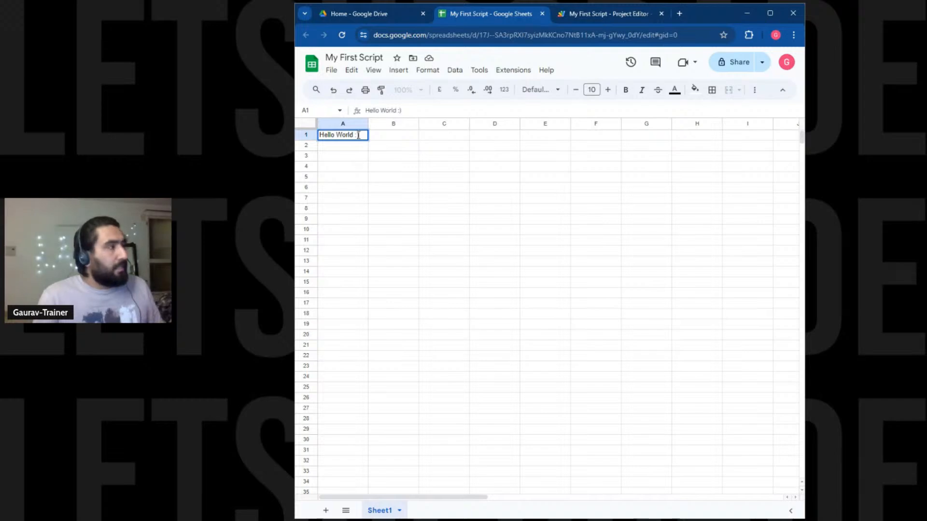
{"action": "key", "text": "ctrl+a"}
{"action": "type", "text": "Students"}
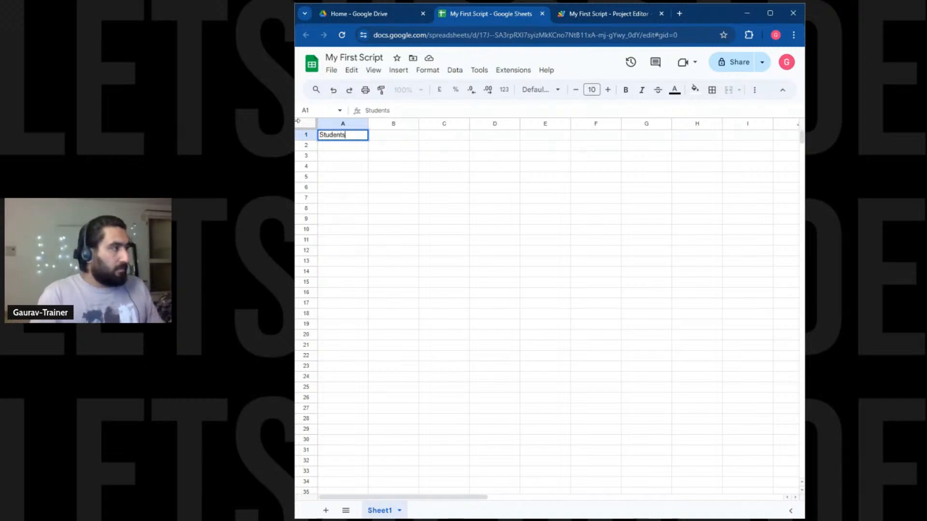
{"action": "key", "text": "Tab"}
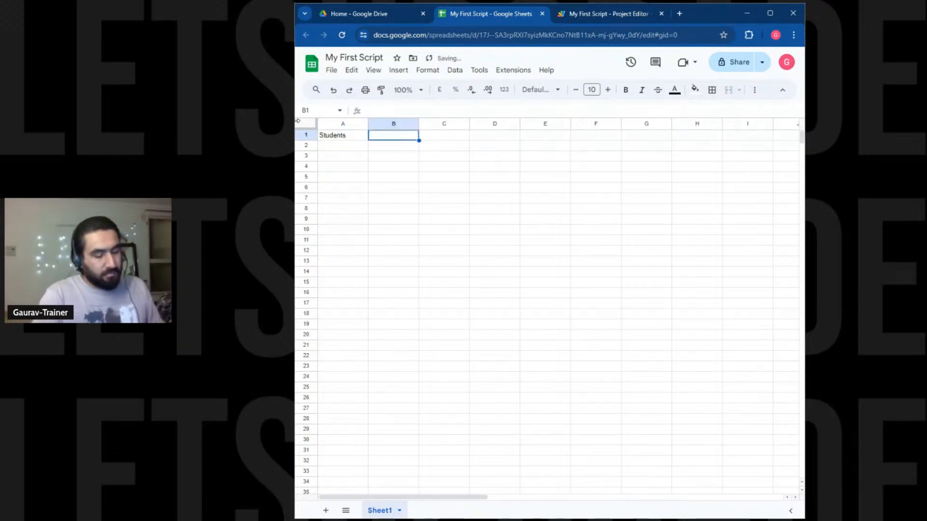
{"action": "type", "text": "English"}
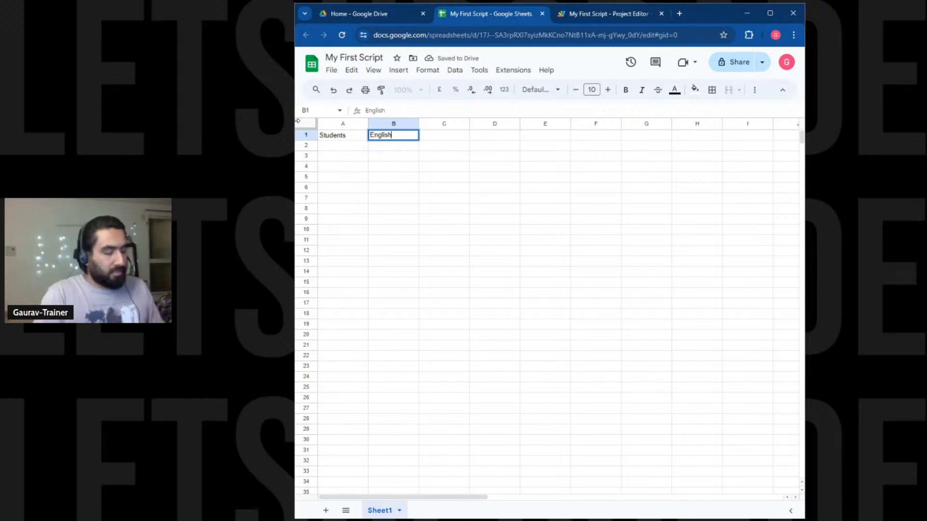
{"action": "type", "text": " Grade"}
{"action": "key", "text": "Tab"}
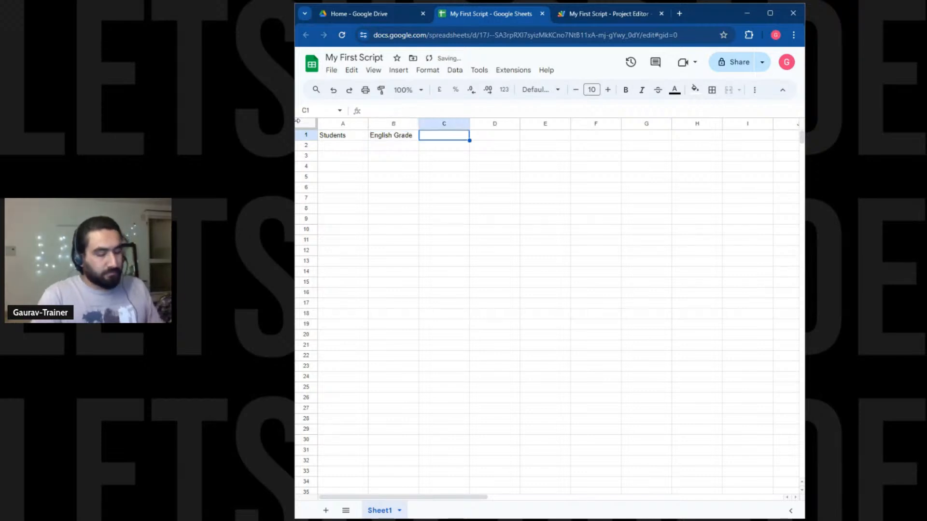
{"action": "type", "text": "ma"}
{"action": "key", "text": "BackSpace"}
{"action": "key", "text": "BackSpace"}
{"action": "type", "text": "Math F"}
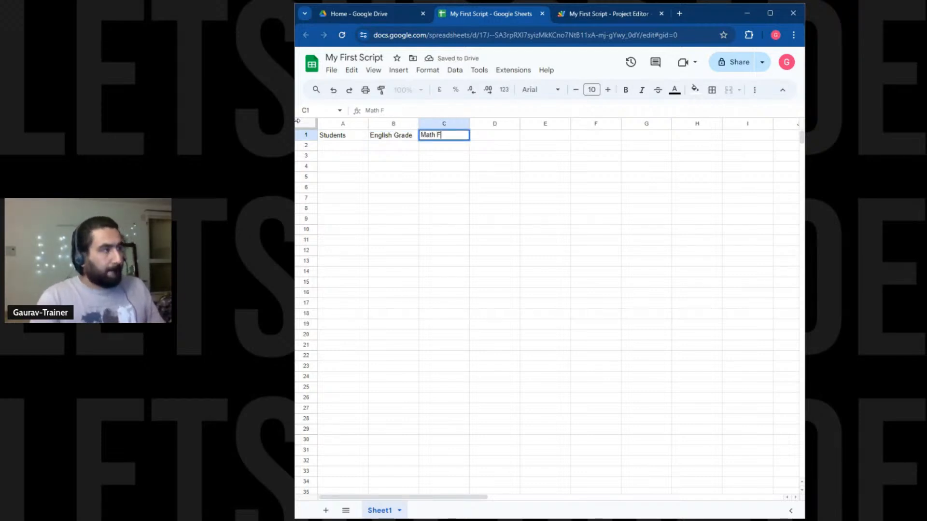
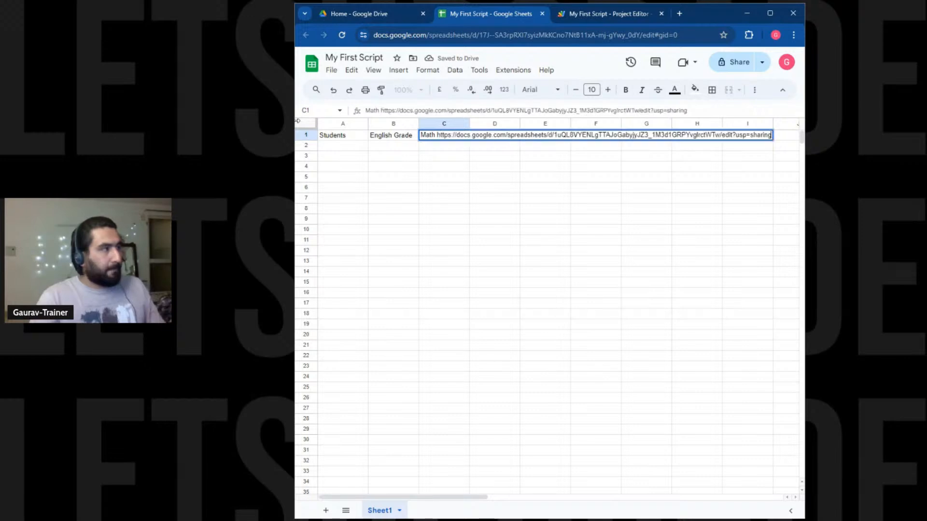
{"action": "key", "text": "ctrl+z"}
{"action": "key", "text": "BackSpace"}
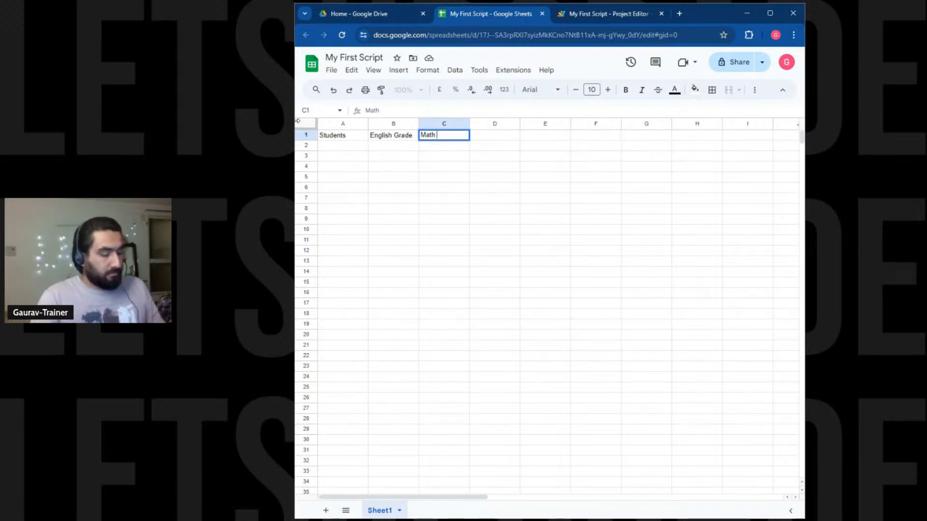
{"action": "type", "text": "Grade"}
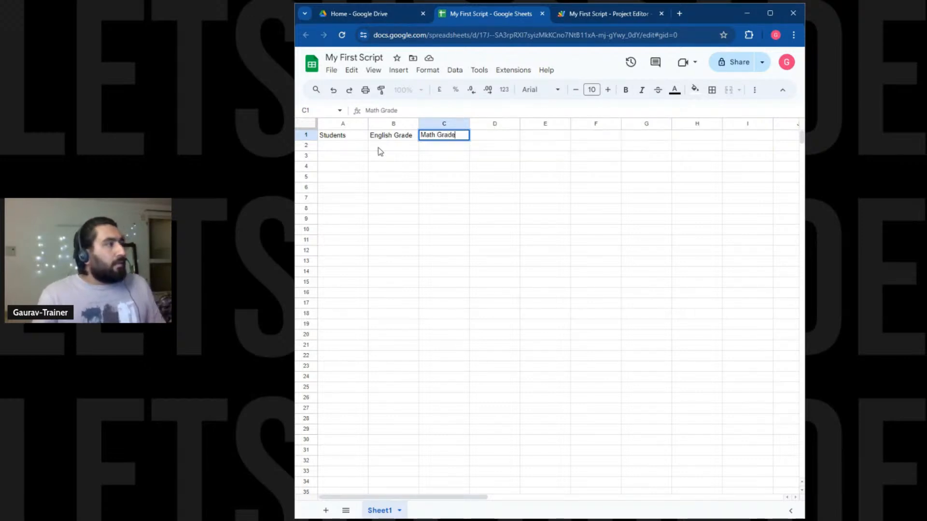
{"action": "left_click", "coordinate": [358, 145]}
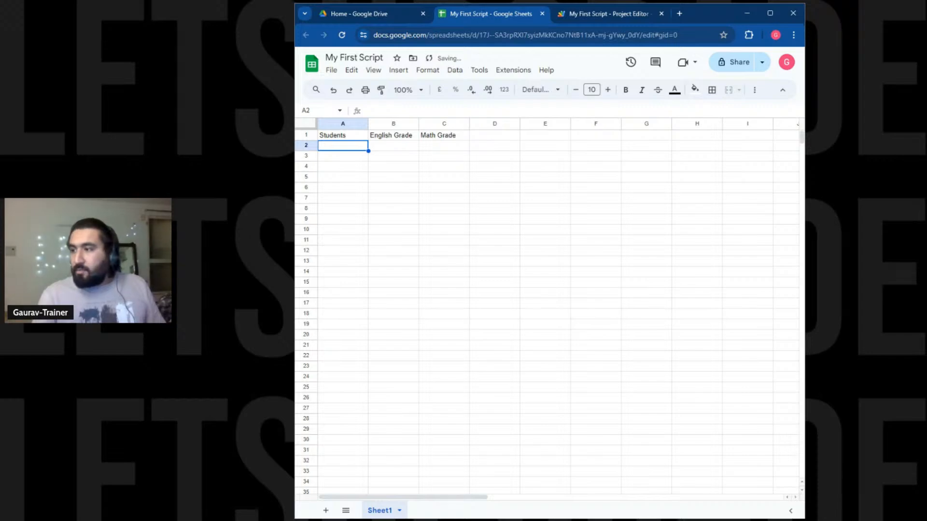
Enter five student names down A2:A6.
{"action": "type", "text": "Ritesh"}
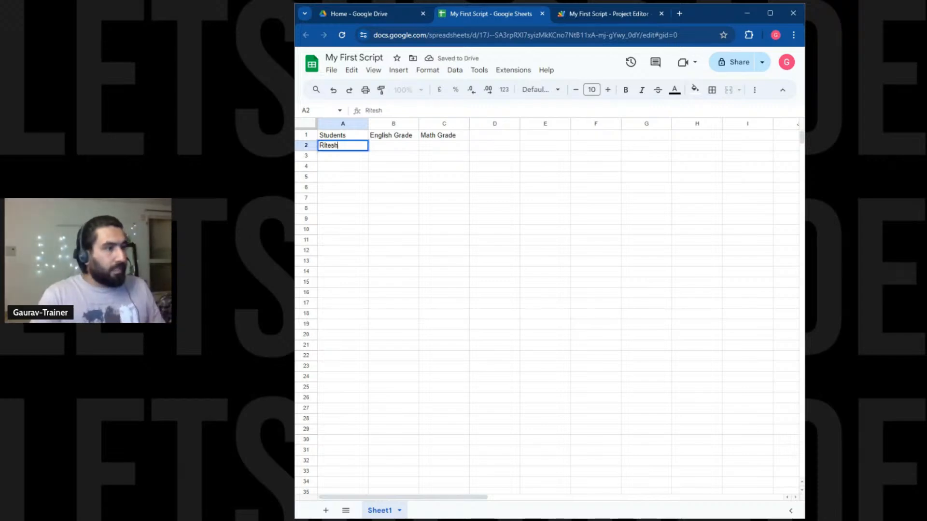
{"action": "key", "text": "Return"}
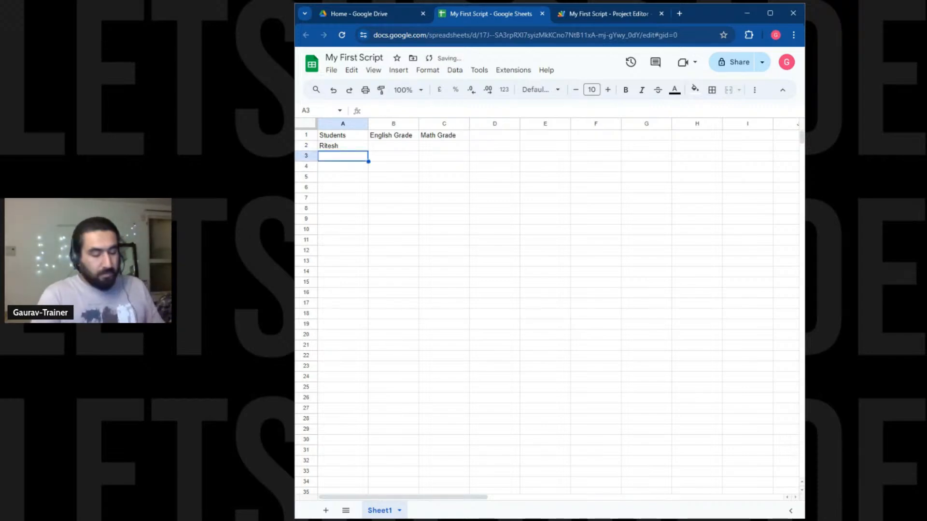
{"action": "type", "text": "Gaurav"}
{"action": "key", "text": "Return"}
{"action": "type", "text": "Shreya"}
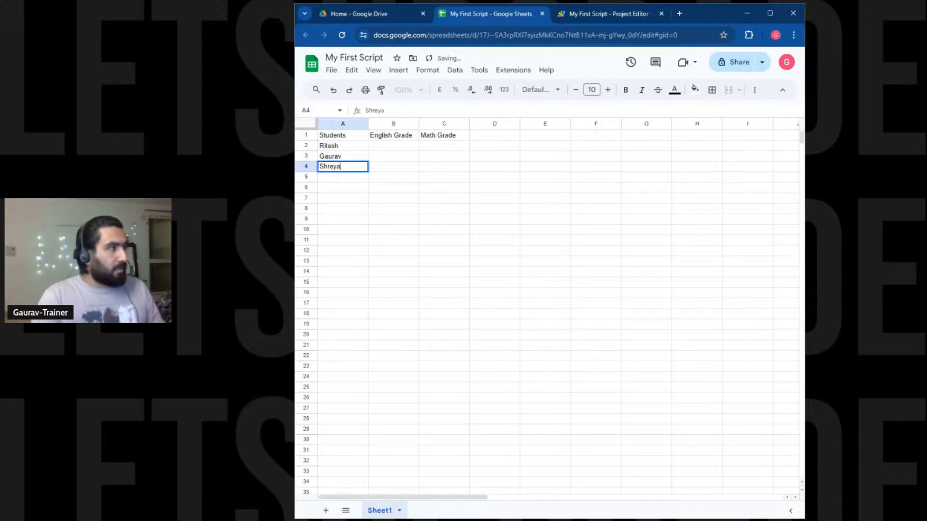
{"action": "key", "text": "Return"}
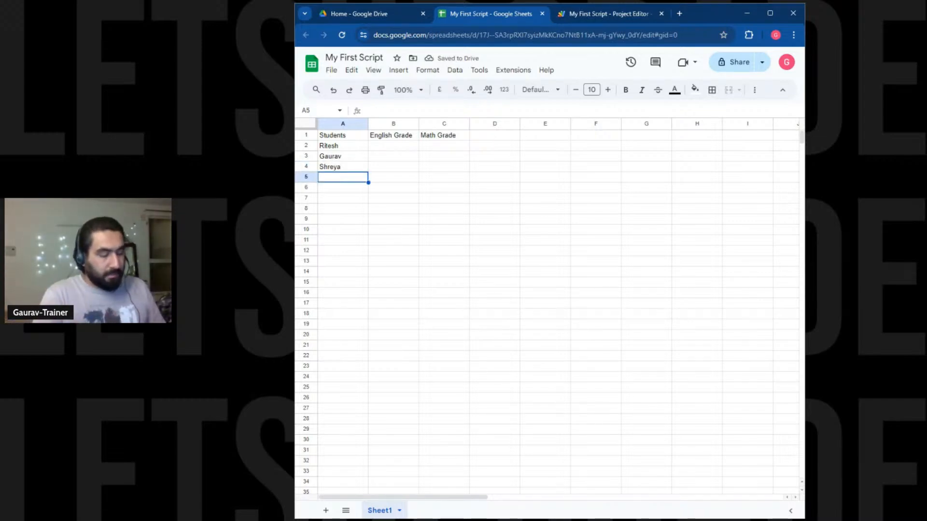
{"action": "type", "text": "Derek"}
{"action": "key", "text": "Return"}
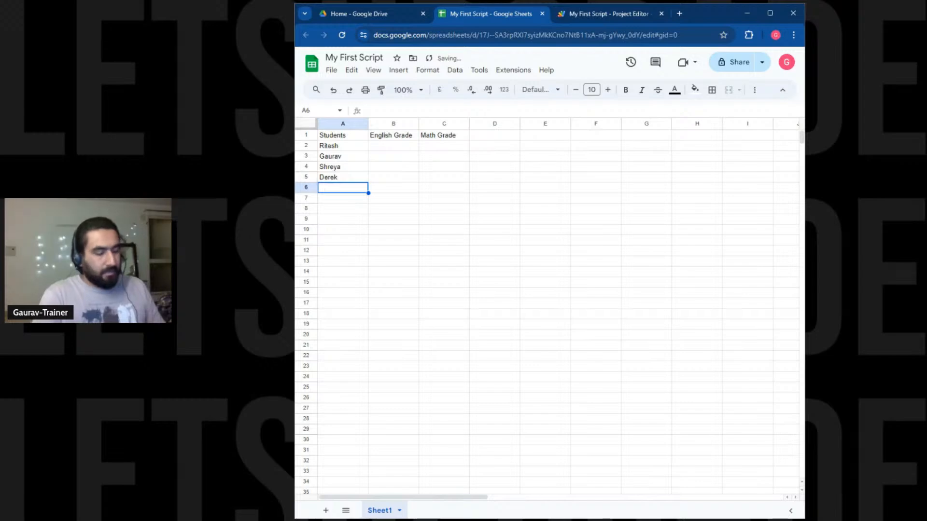
{"action": "type", "text": "Lisa"}
{"action": "key", "text": "Up"}
{"action": "key", "text": "Up"}
{"action": "key", "text": "Up"}
Enter English grades A, B, B+, A, C in B2:B6.
{"action": "key", "text": "Right"}
{"action": "key", "text": "Up"}
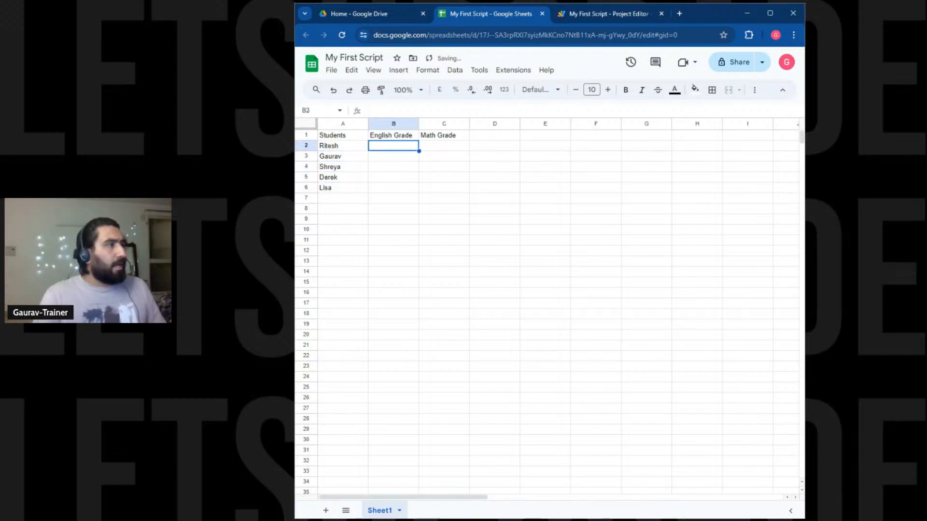
{"action": "type", "text": "A"}
{"action": "key", "text": "Return"}
{"action": "type", "text": "B"}
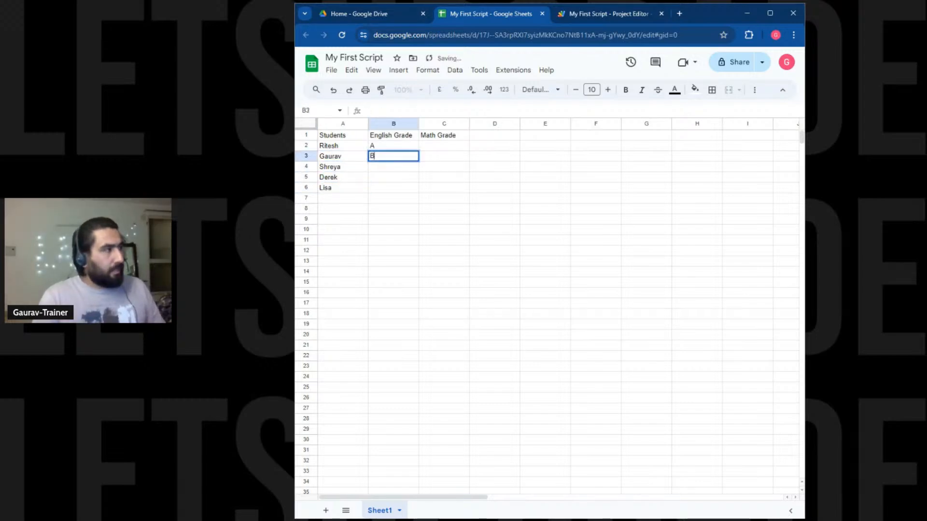
{"action": "key", "text": "Return"}
{"action": "type", "text": "B+"}
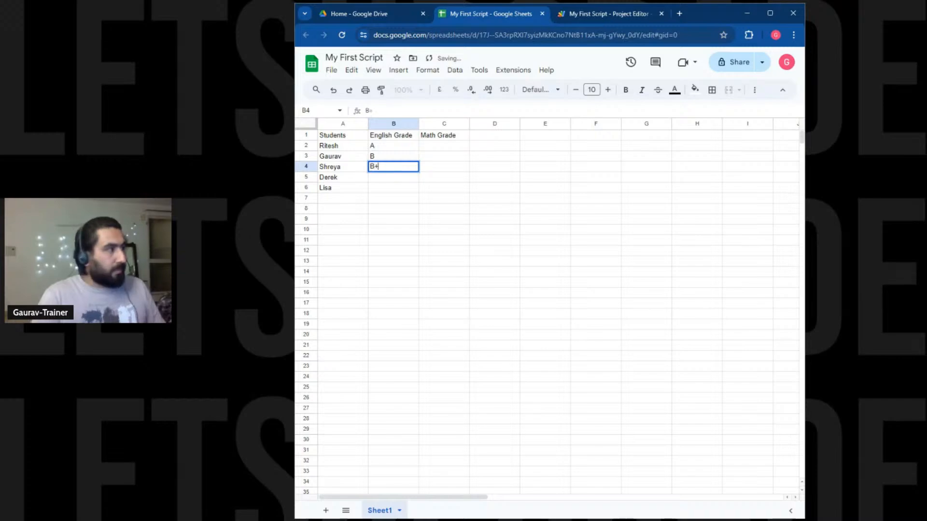
{"action": "key", "text": "Return"}
{"action": "type", "text": "A"}
{"action": "key", "text": "Return"}
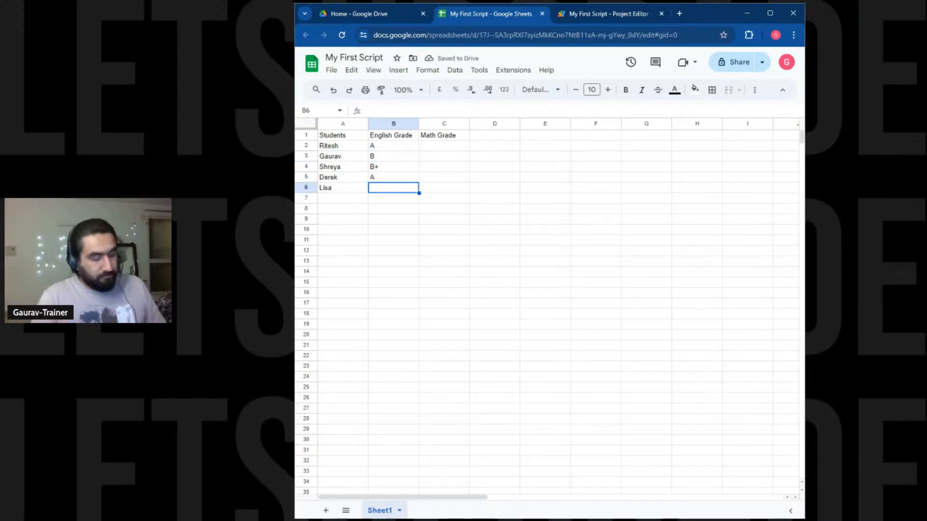
{"action": "type", "text": "C"}
{"action": "key", "text": "Up"}
Enter Math grades C, B, B, B+, A in C2:C6.
{"action": "key", "text": "Right"}
{"action": "key", "text": "Right"}
{"action": "key", "text": "Up"}
{"action": "key", "text": "Up"}
{"action": "key", "text": "Left"}
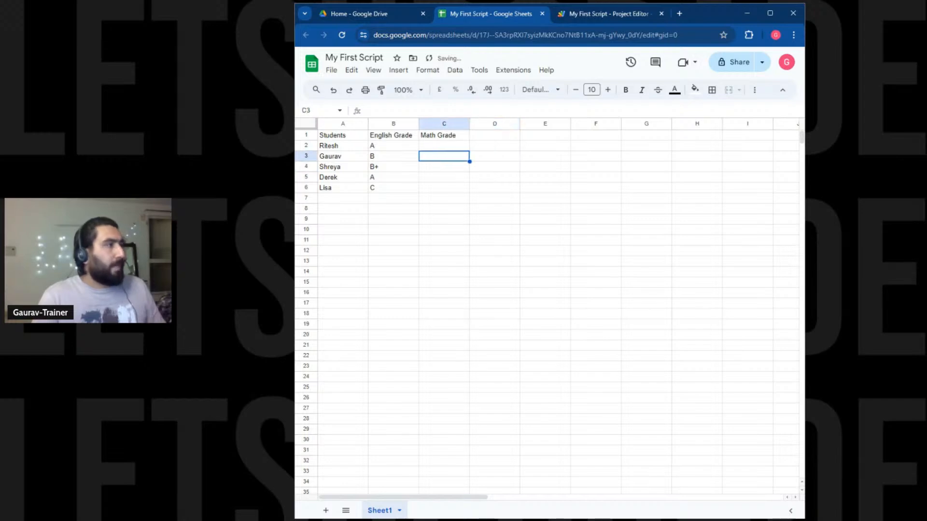
{"action": "key", "text": "Up"}
{"action": "type", "text": "C"}
{"action": "key", "text": "Return"}
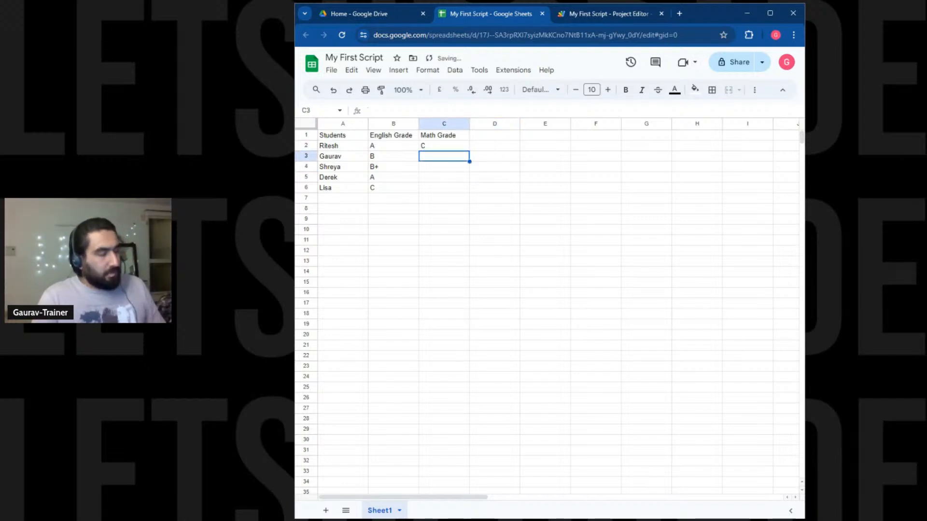
{"action": "type", "text": "B"}
{"action": "key", "text": "Return"}
{"action": "type", "text": "B"}
{"action": "key", "text": "Return"}
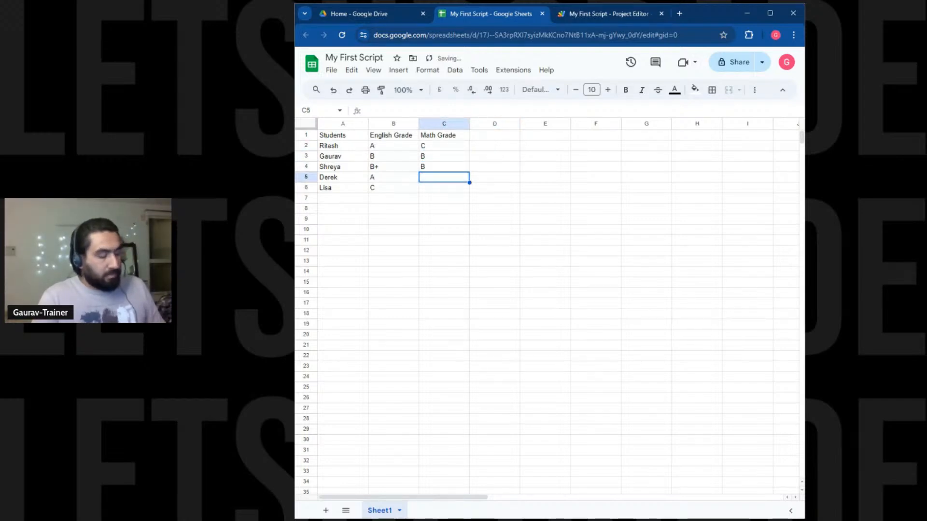
{"action": "type", "text": "B+"}
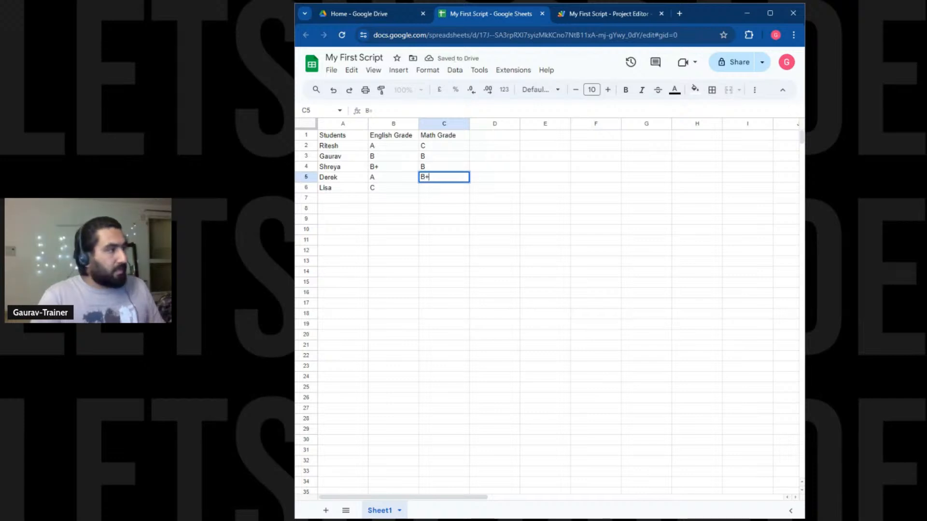
{"action": "key", "text": "Return"}
{"action": "type", "text": "A"}
{"action": "key", "text": "Return"}
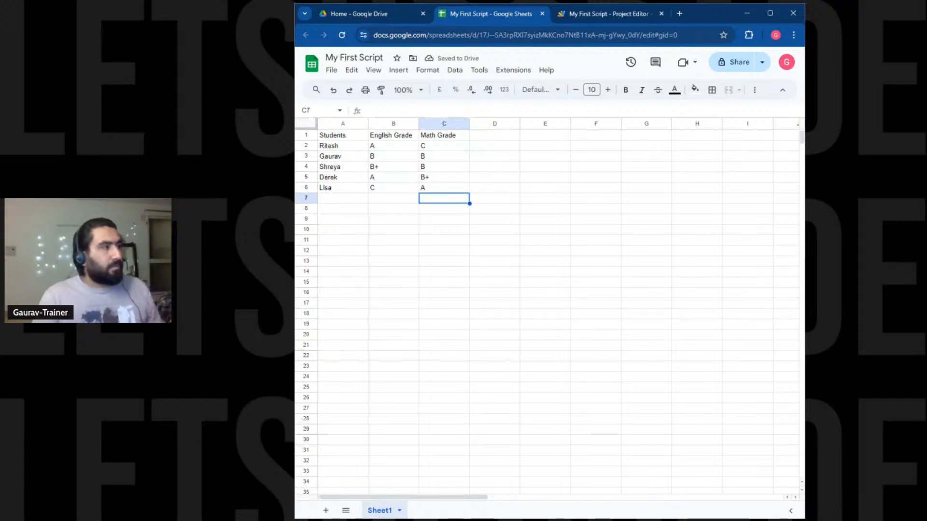
Change the Math grade in C3 to B-.
{"action": "key", "text": "Up"}
{"action": "key", "text": "Up"}
{"action": "key", "text": "Up"}
{"action": "key", "text": "Up"}
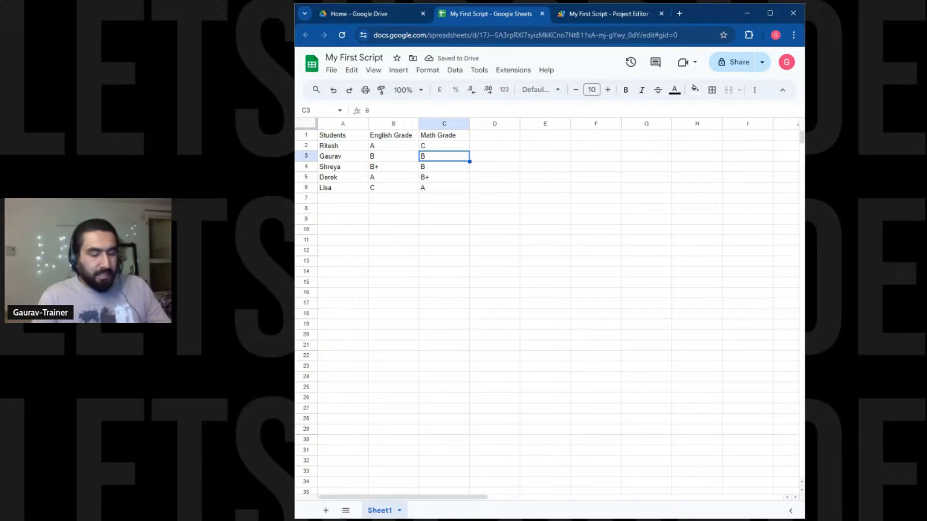
{"action": "key", "text": "BackSpace"}
{"action": "key", "text": "Down"}
{"action": "key", "text": "Down"}
{"action": "key", "text": "Up"}
{"action": "key", "text": "Up"}
{"action": "type", "text": "B"}
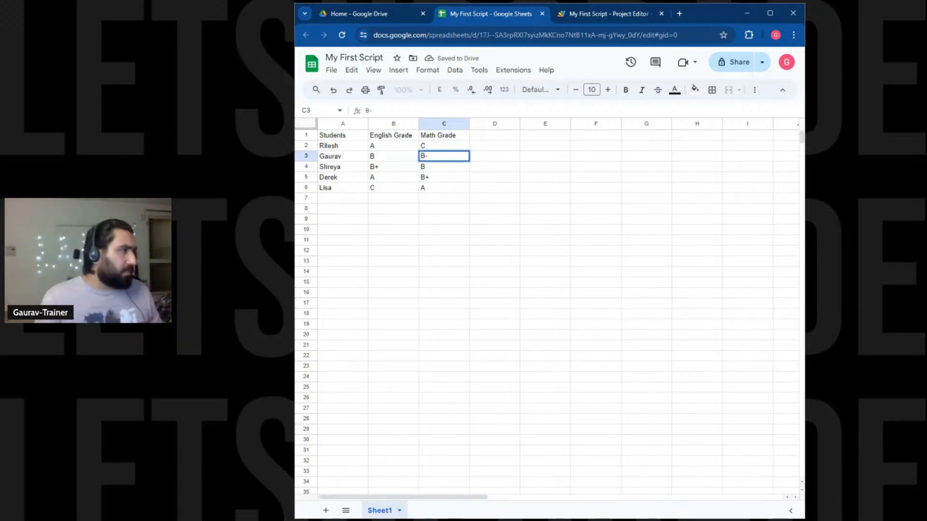
{"action": "left_click", "coordinate": [609, 274]}
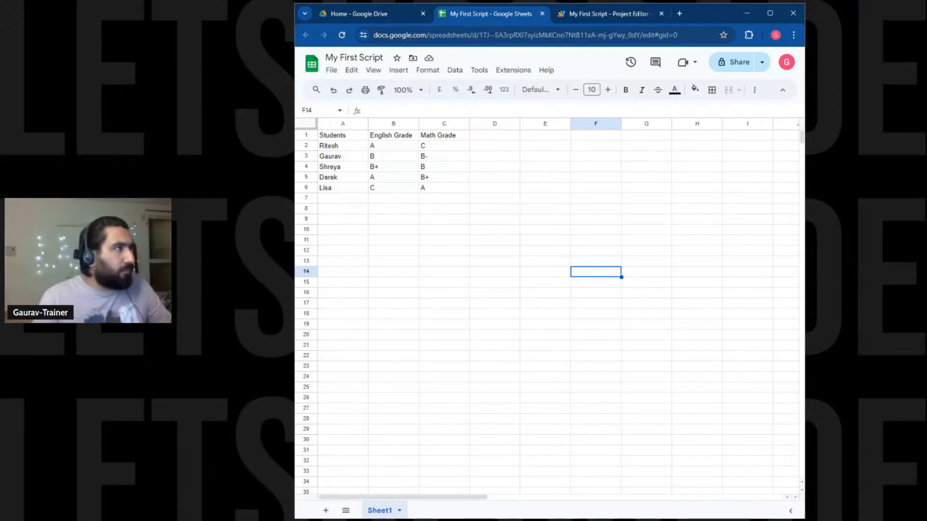
Replace the old writeHelloWorld code with an empty function readDataFromRange(){ in Code.gs.
{"action": "left_click", "coordinate": [593, 14]}
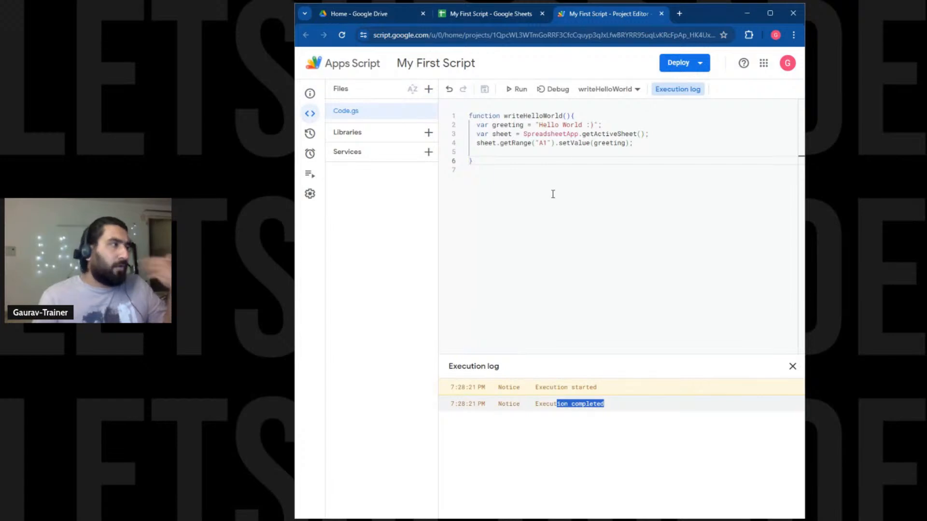
{"action": "left_click_drag", "start_coordinate": [500, 160], "coordinate": [459, 93]}
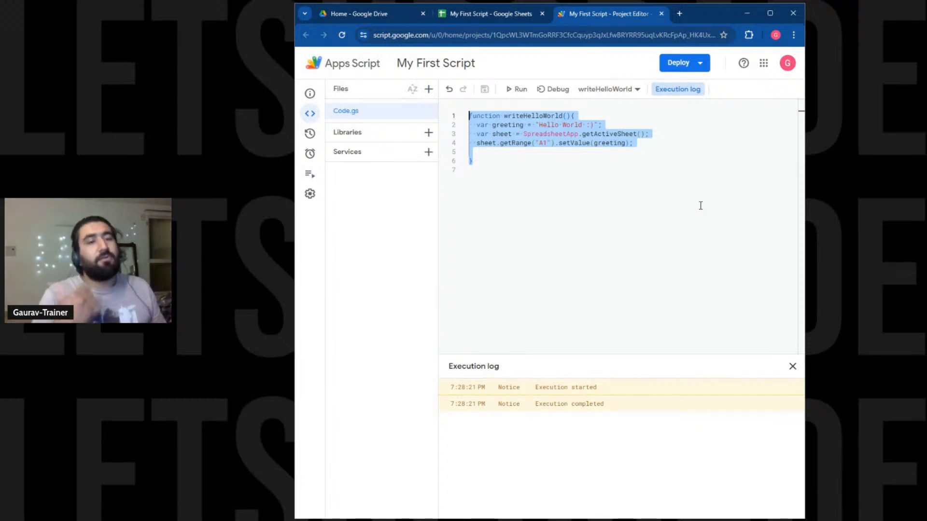
{"action": "type", "text": "func"}
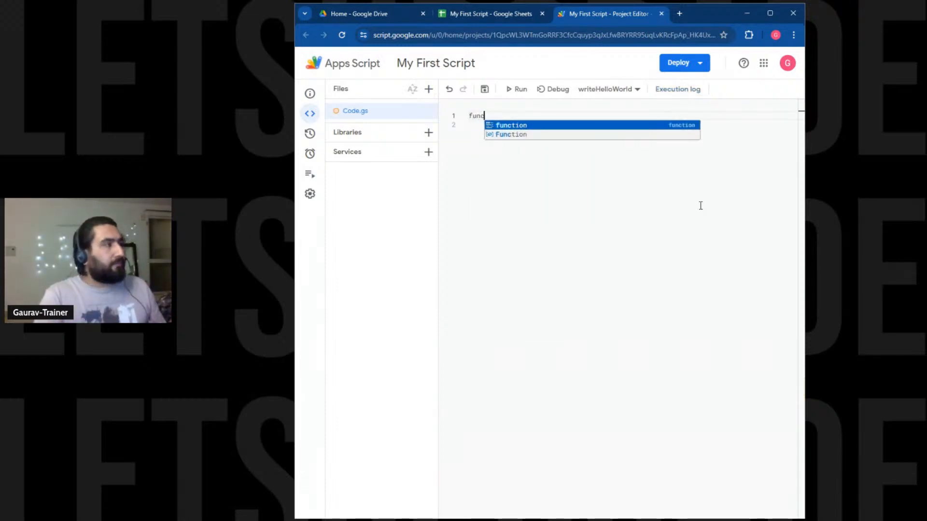
{"action": "type", "text": "tion readDatra"}
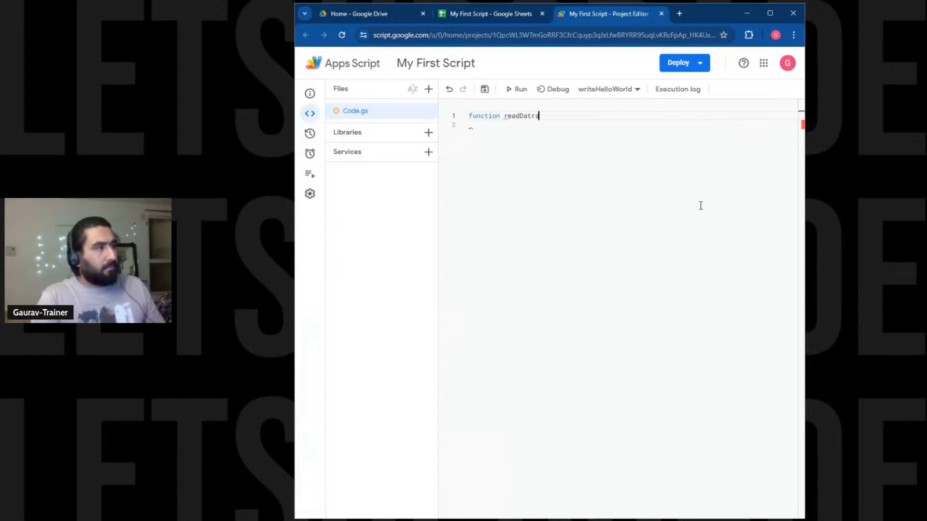
{"action": "key", "text": "BackSpace"}
{"action": "type", "text": "ataFrom"}
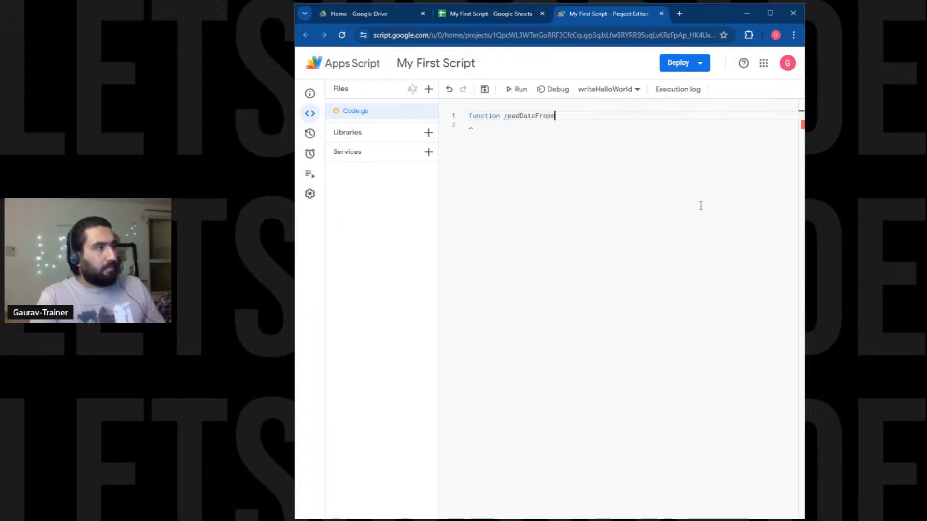
{"action": "type", "text": "Range"}
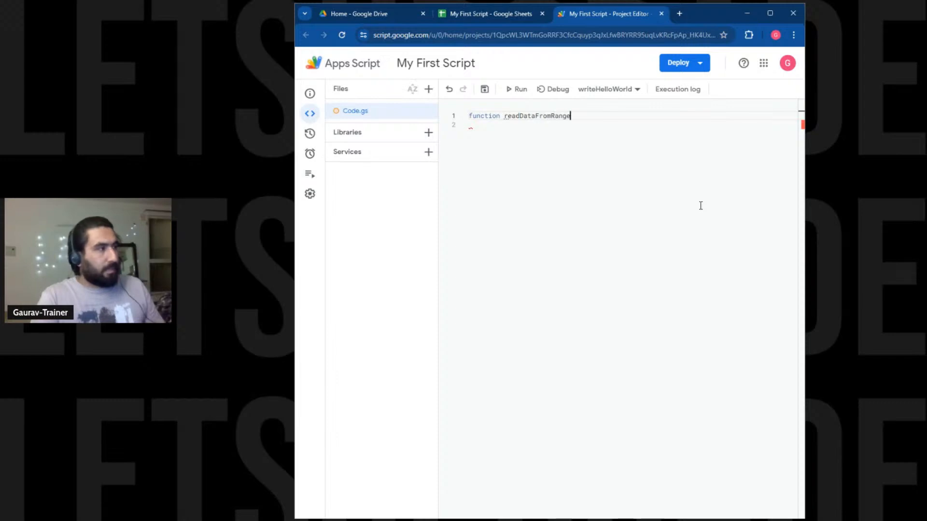
{"action": "type", "text": "()"}
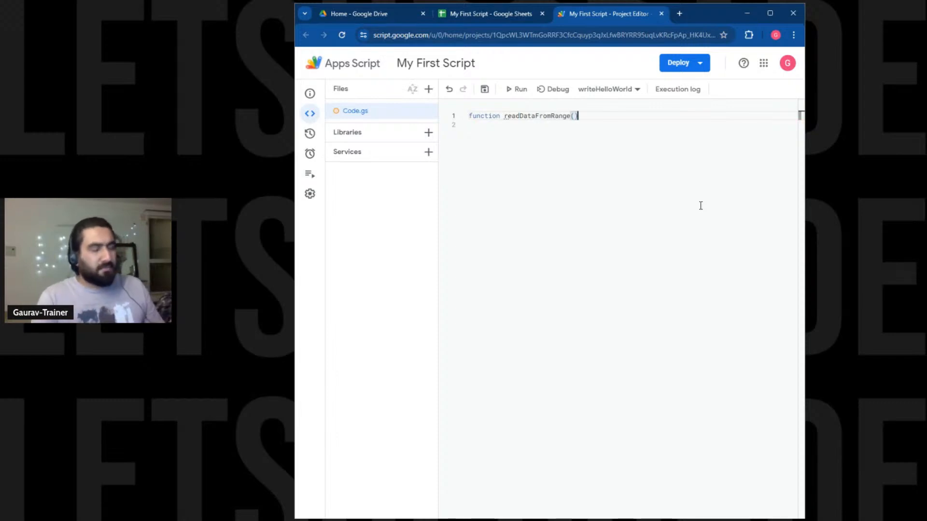
{"action": "type", "text": "{"}
{"action": "key", "text": "Return"}
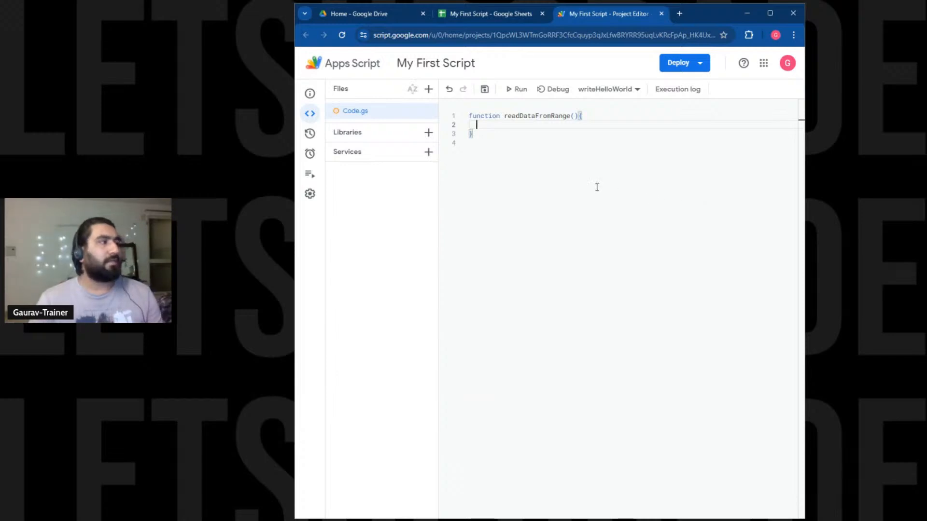
Point out the function keyword, name, parentheses and body of readDataFromRange.
{"action": "left_click_drag", "start_coordinate": [500, 116], "coordinate": [433, 121]}
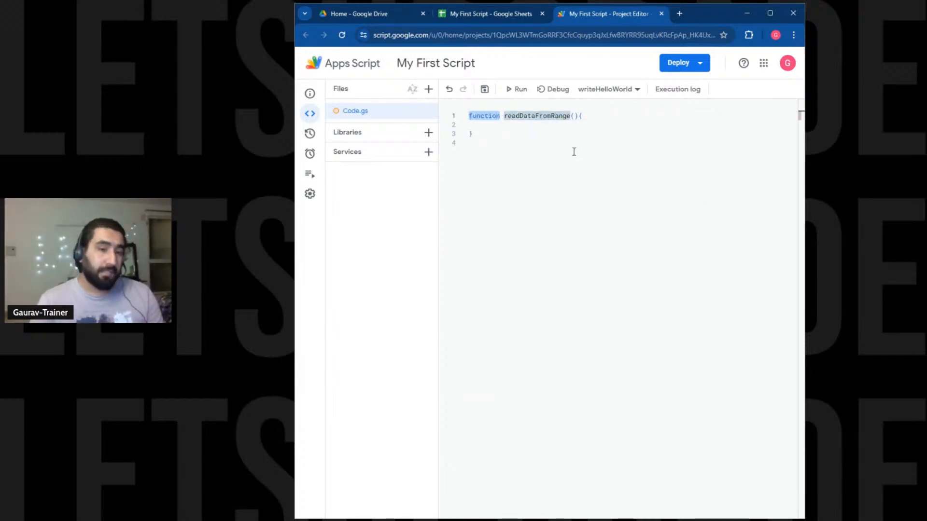
{"action": "left_click", "coordinate": [470, 133]}
{"action": "left_click_drag", "start_coordinate": [504, 115], "coordinate": [571, 117]}
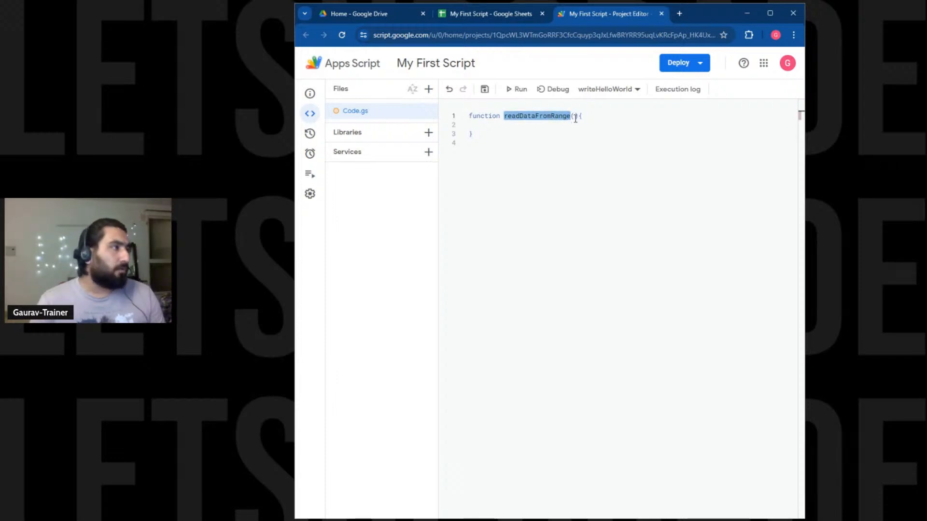
{"action": "left_click", "coordinate": [571, 117]}
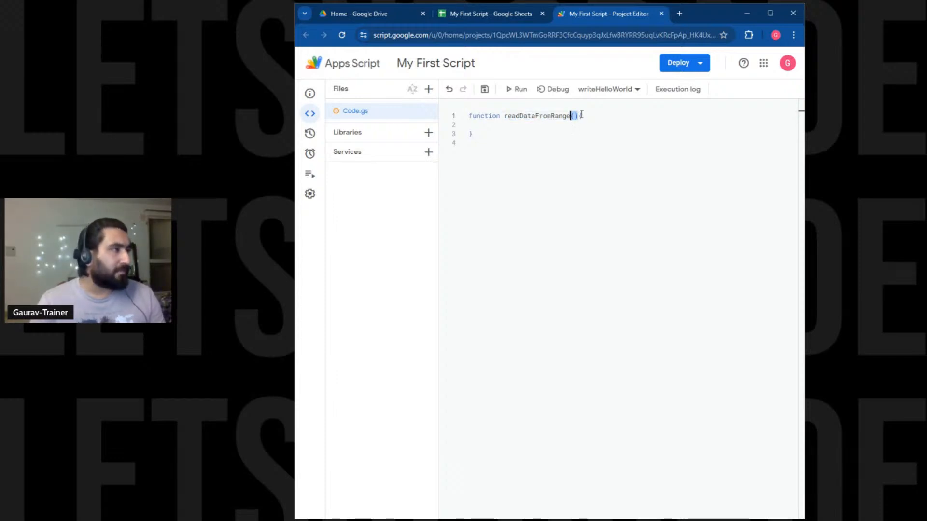
{"action": "left_click_drag", "start_coordinate": [582, 117], "coordinate": [584, 126]}
{"action": "left_click", "coordinate": [581, 121]}
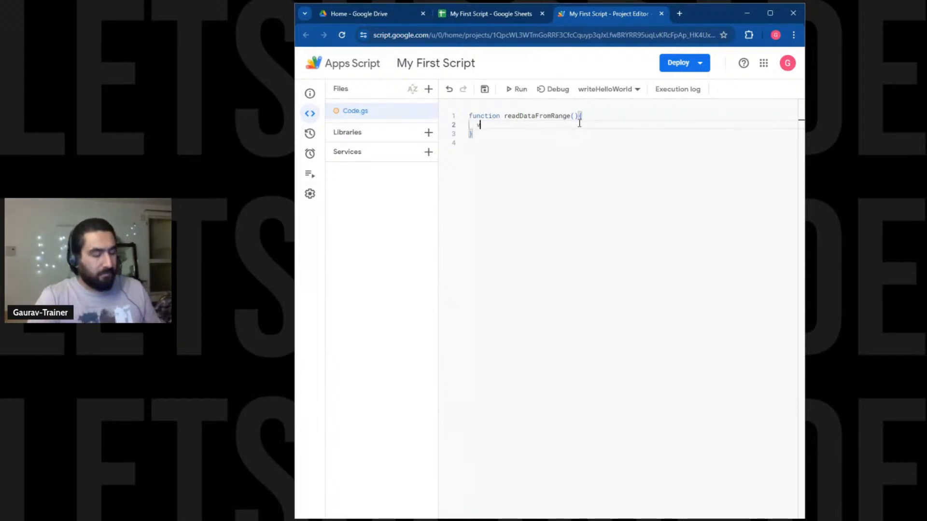
Type var data = SpreadsheetApp.getActive().getRange("Sheet1!A1: after checking the sheet name.
{"action": "type", "text": "ar data"}
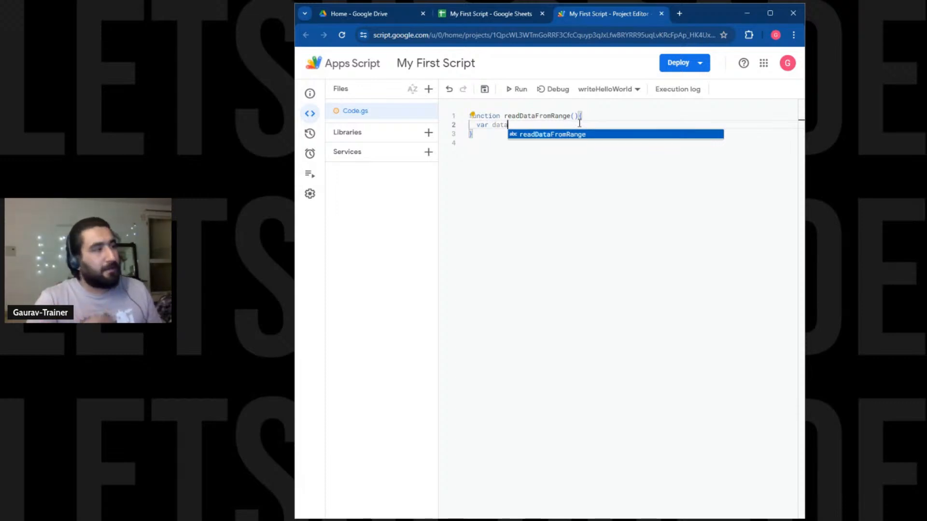
{"action": "type", "text": " = "}
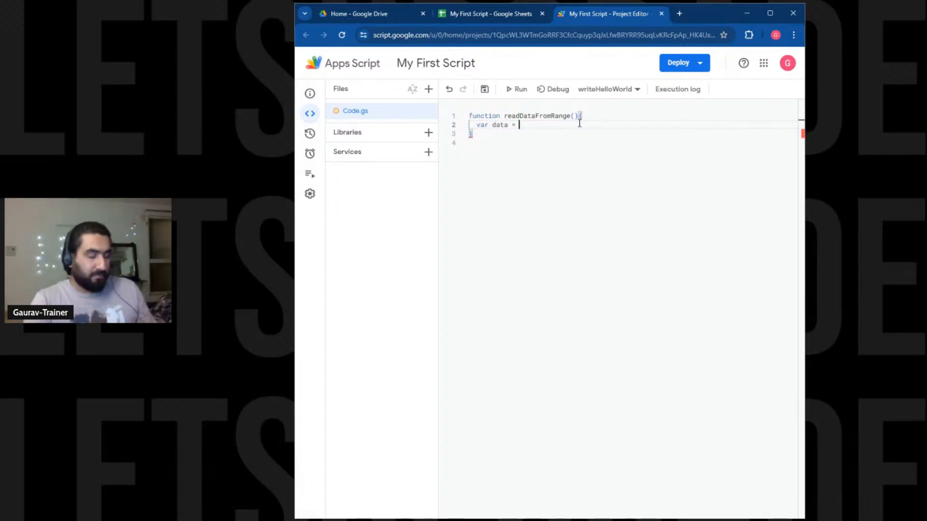
{"action": "type", "text": "Spe"}
{"action": "key", "text": "Return"}
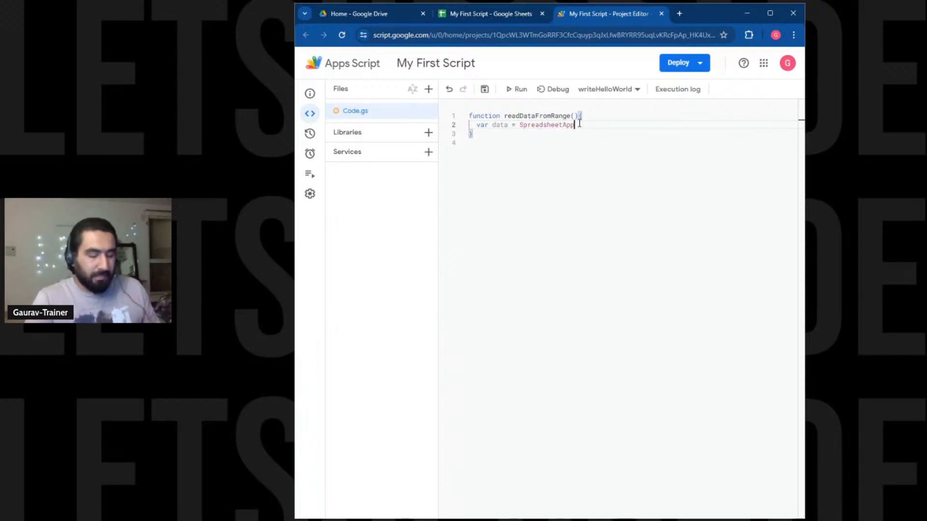
{"action": "type", "text": "."}
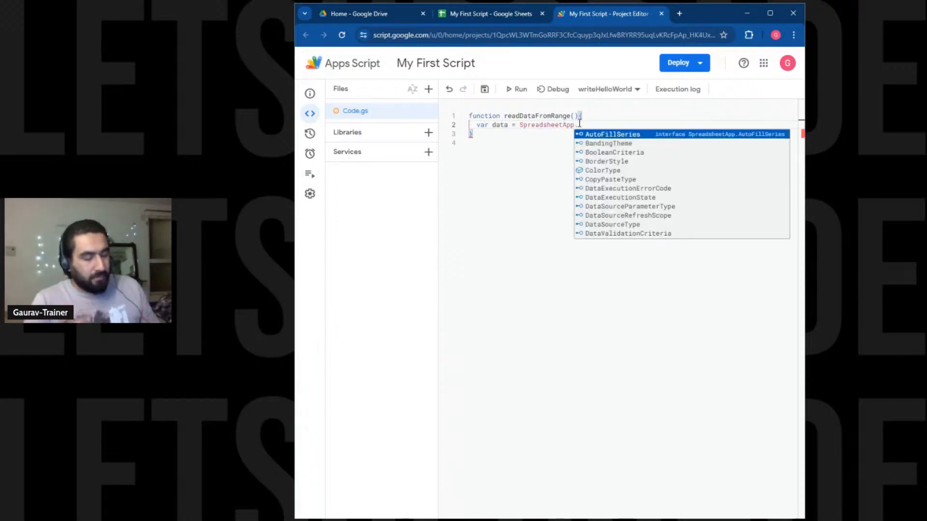
{"action": "type", "text": "get"}
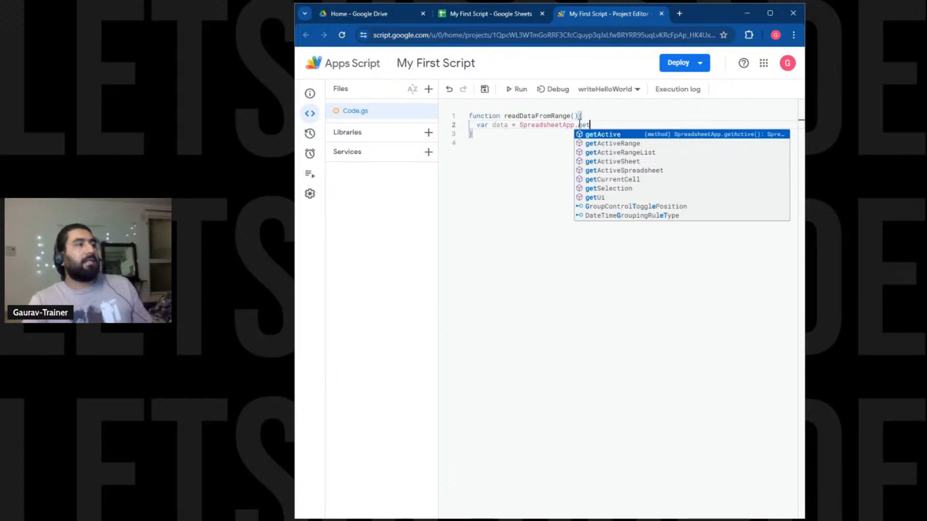
{"action": "key", "text": "Return"}
{"action": "type", "text": "()"}
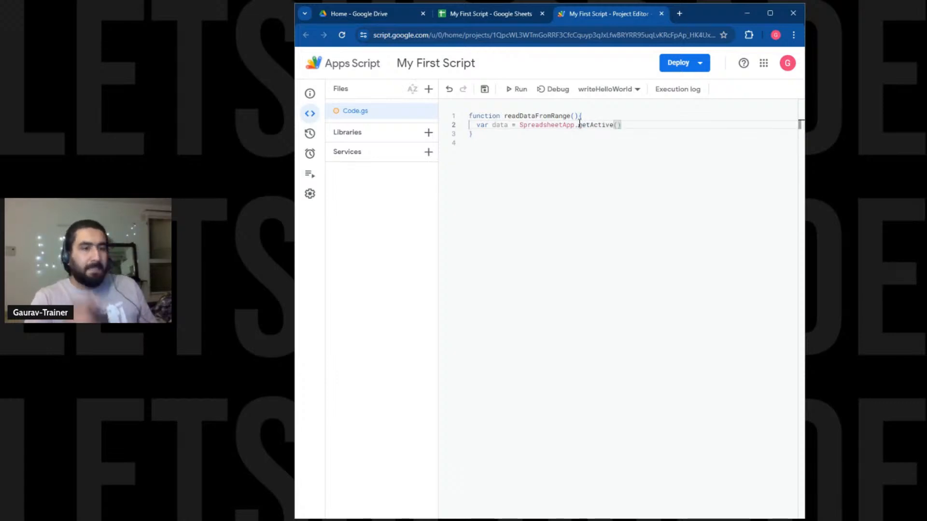
{"action": "type", "text": "."}
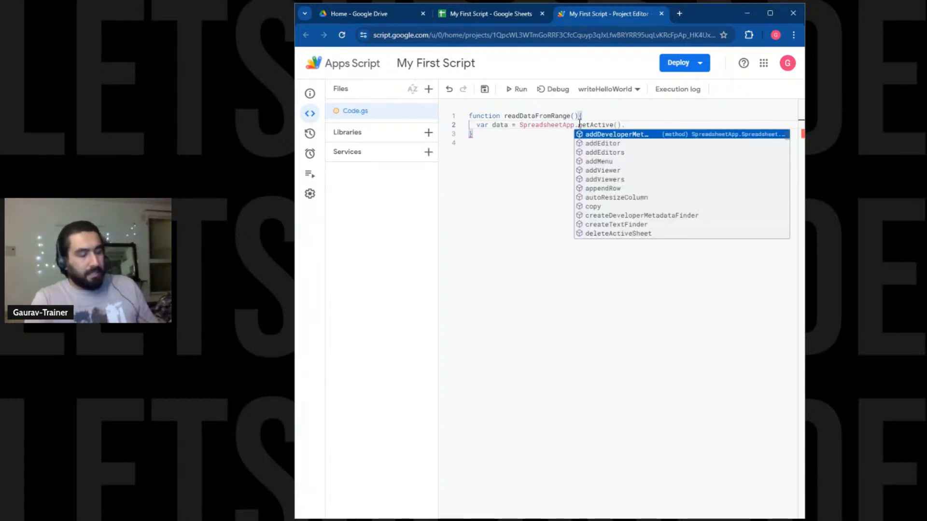
{"action": "type", "text": "get"}
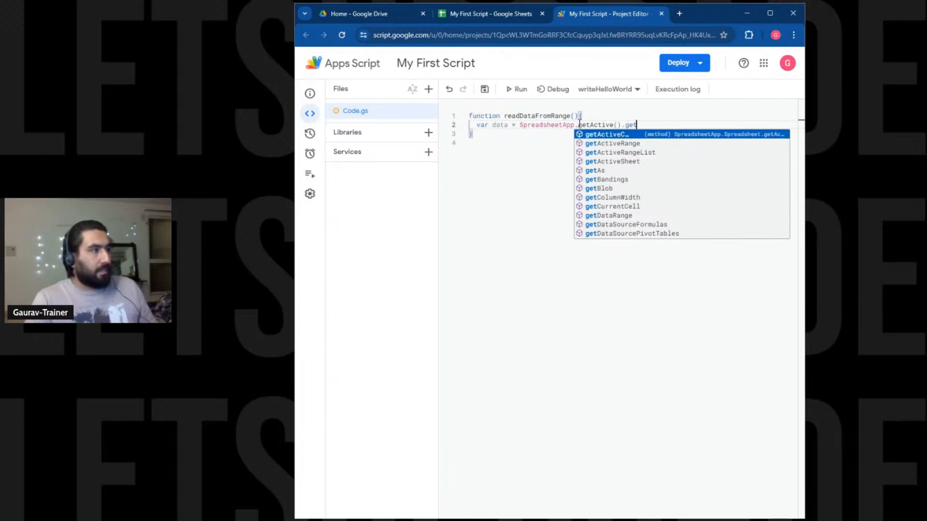
{"action": "type", "text": "Range"}
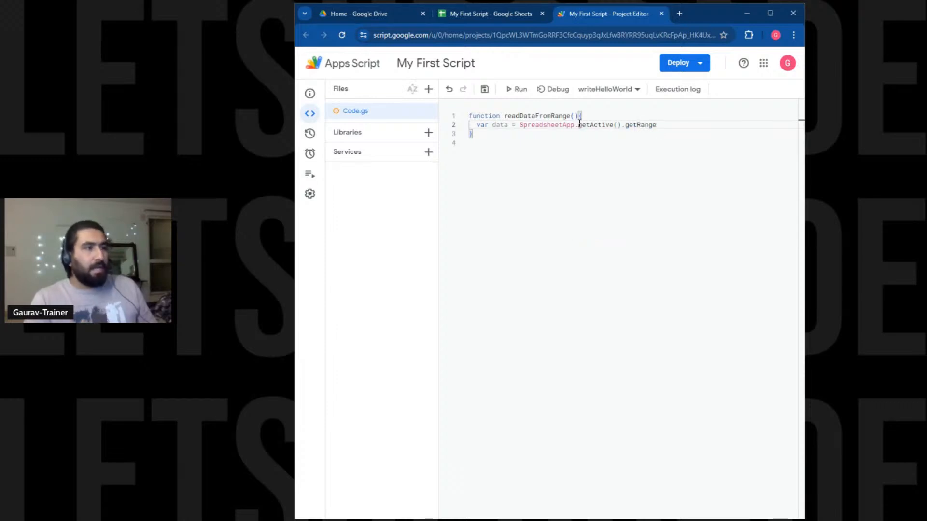
{"action": "type", "text": "("}
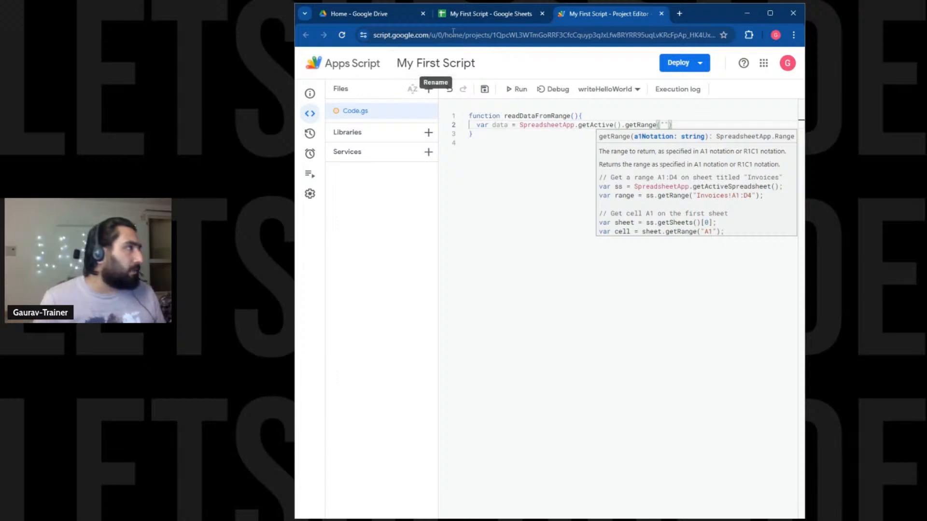
{"action": "left_click", "coordinate": [502, 13]}
{"action": "left_click", "coordinate": [601, 15]}
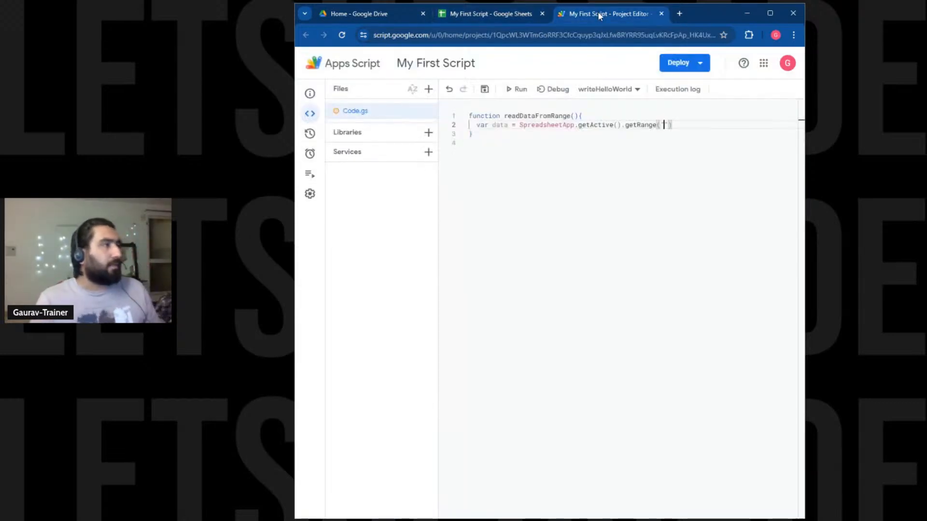
{"action": "type", "text": "\"sHEET"}
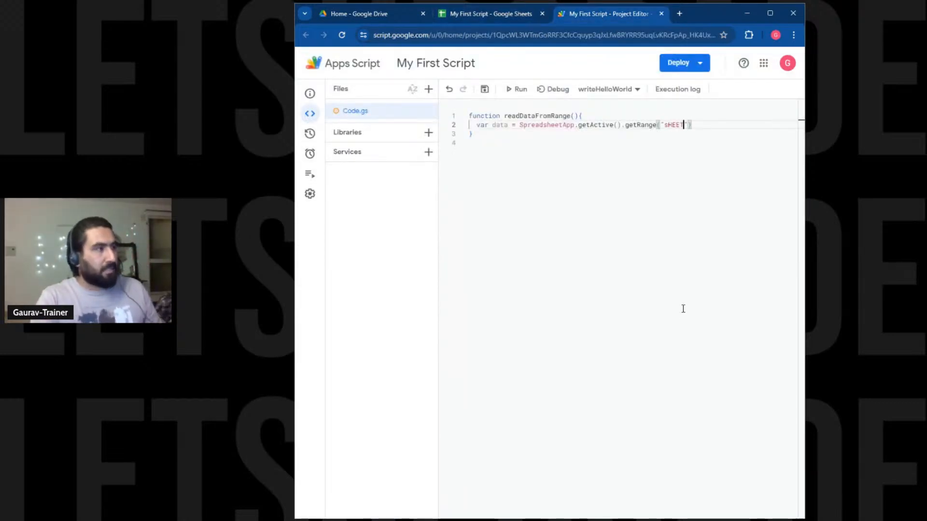
{"action": "key", "text": "BackSpace"}
{"action": "key", "text": "BackSpace"}
{"action": "key", "text": "BackSpace"}
{"action": "key", "text": "BackSpace"}
{"action": "key", "text": "BackSpace"}
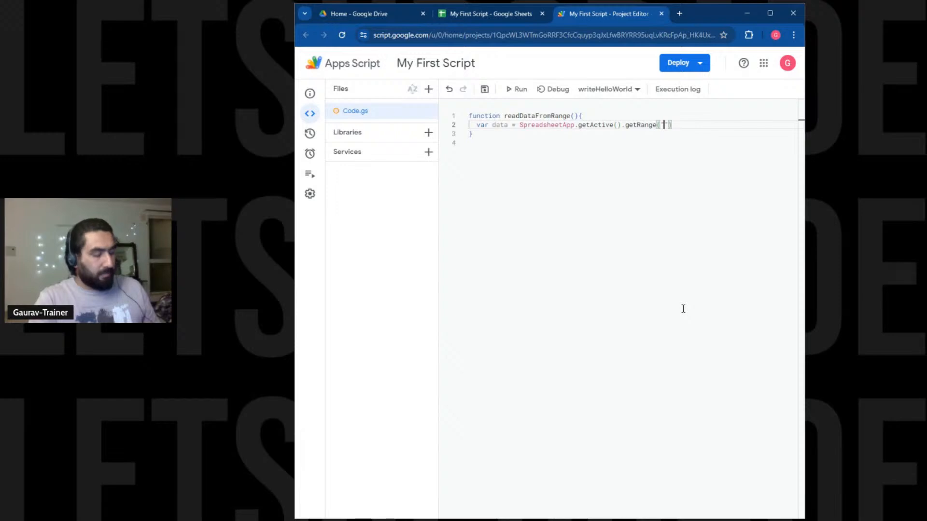
{"action": "type", "text": "Sheet"}
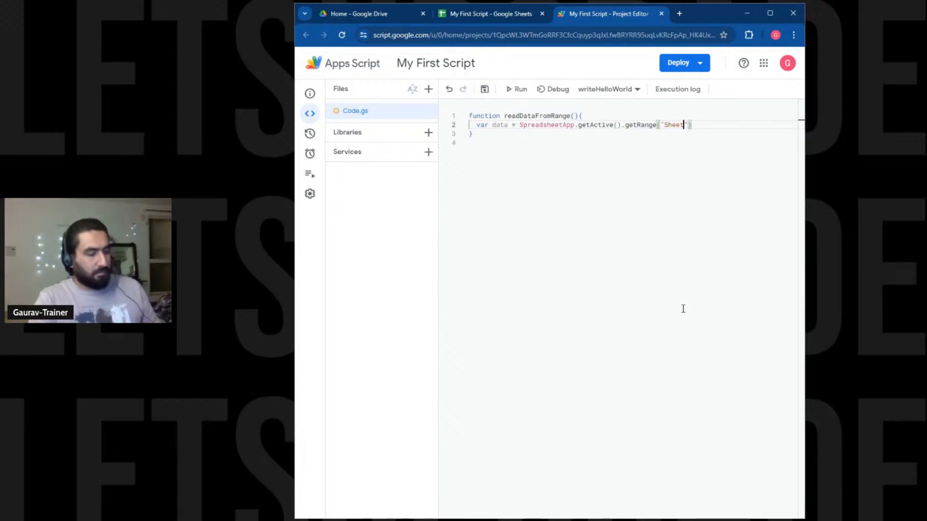
{"action": "type", "text": "1!"}
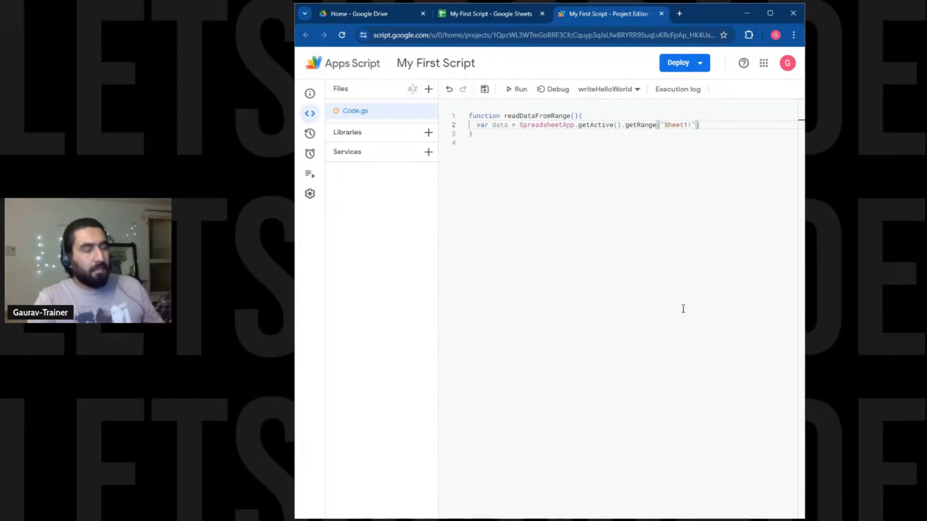
{"action": "type", "text": "A1"}
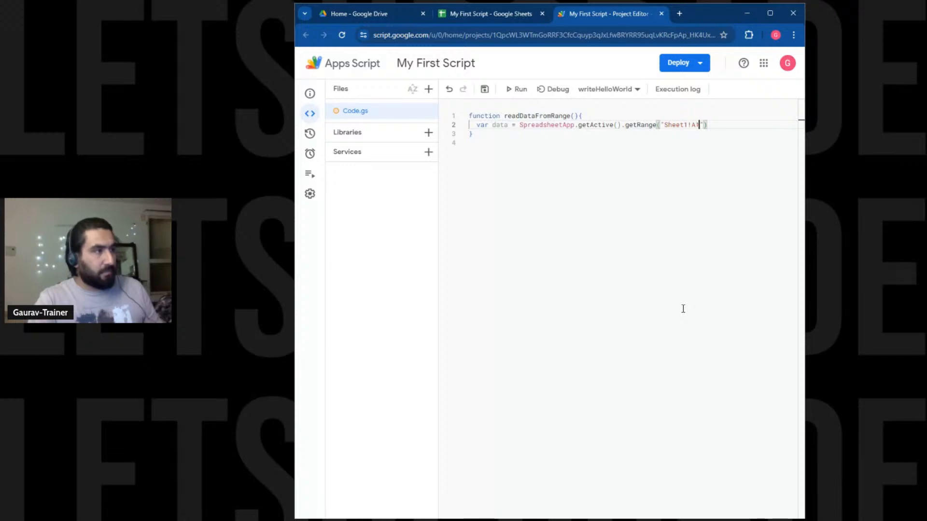
{"action": "type", "text": ":"}
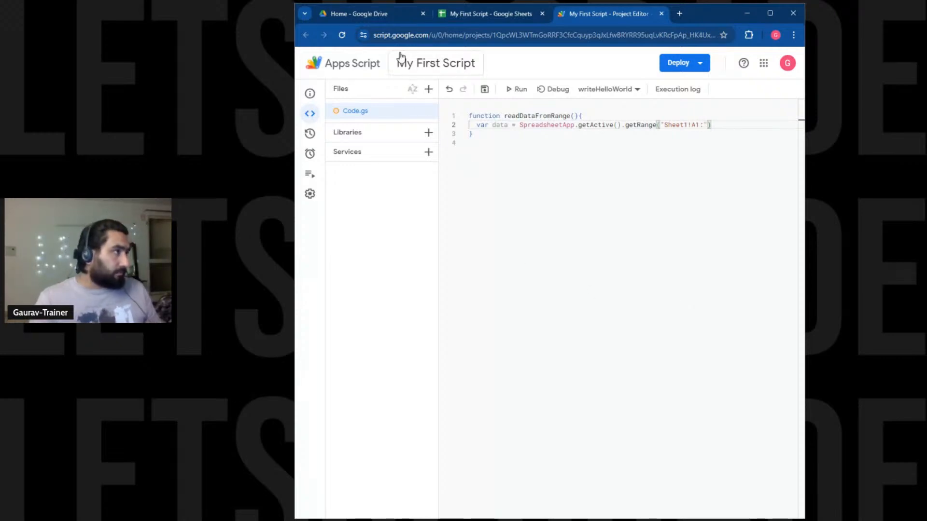
Confirm the data ends at C6 and complete the range as Sheet1!A1:C6.
{"action": "left_click", "coordinate": [459, 15]}
{"action": "left_click", "coordinate": [352, 138]}
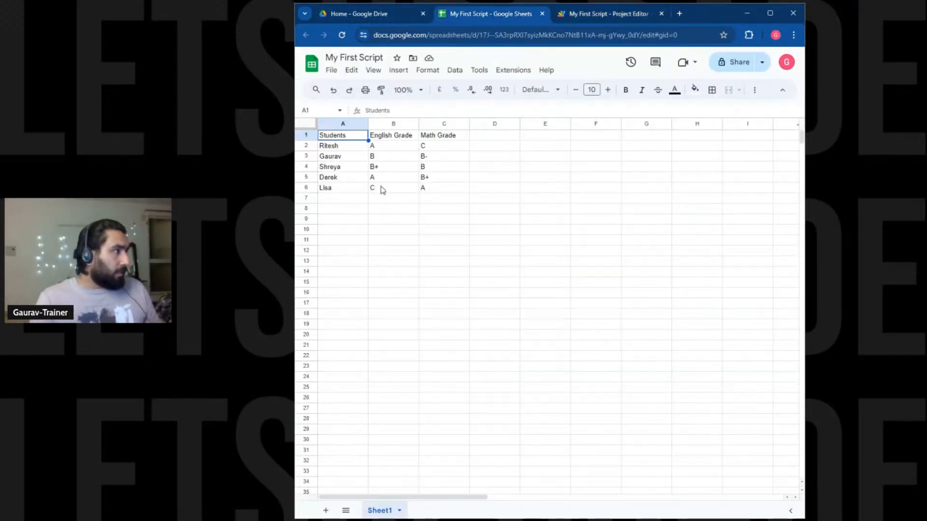
{"action": "left_click", "coordinate": [428, 189]}
{"action": "left_click", "coordinate": [620, 16]}
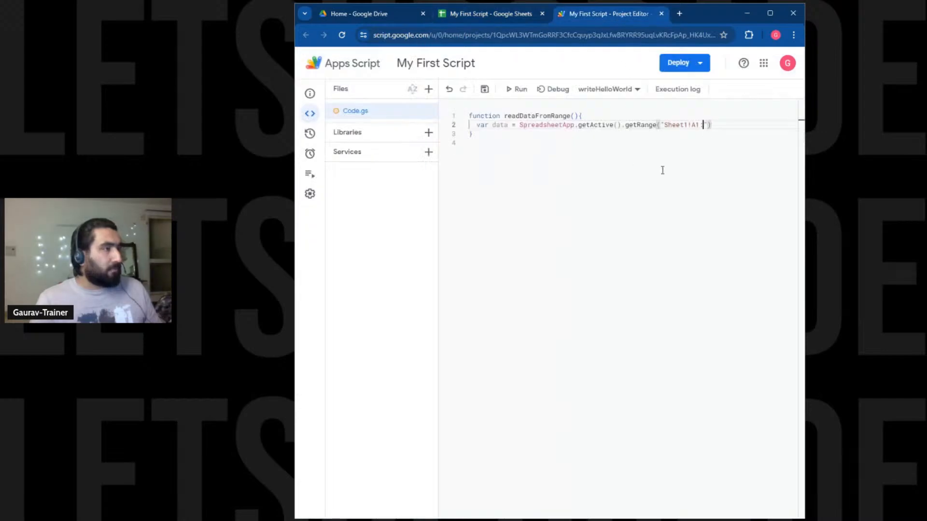
{"action": "type", "text": "C6"}
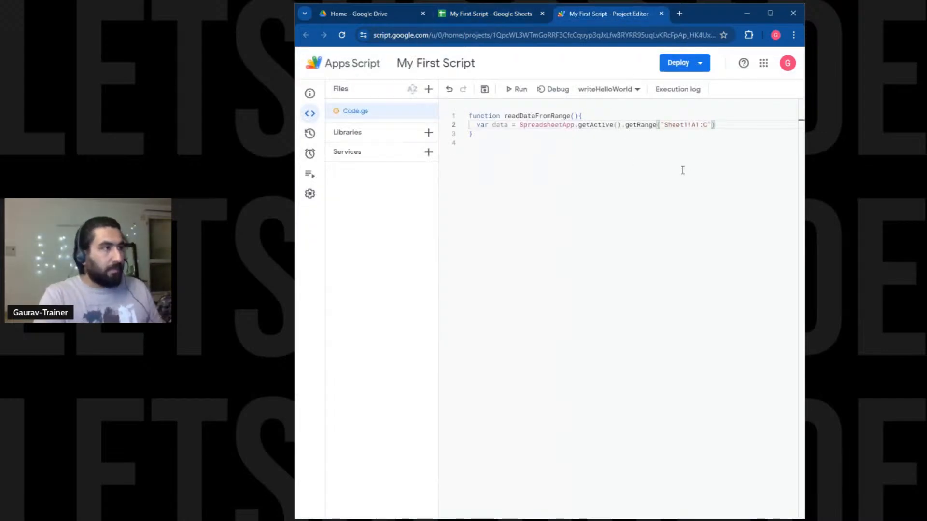
{"action": "key", "text": "BackSpace"}
{"action": "type", "text": "6"}
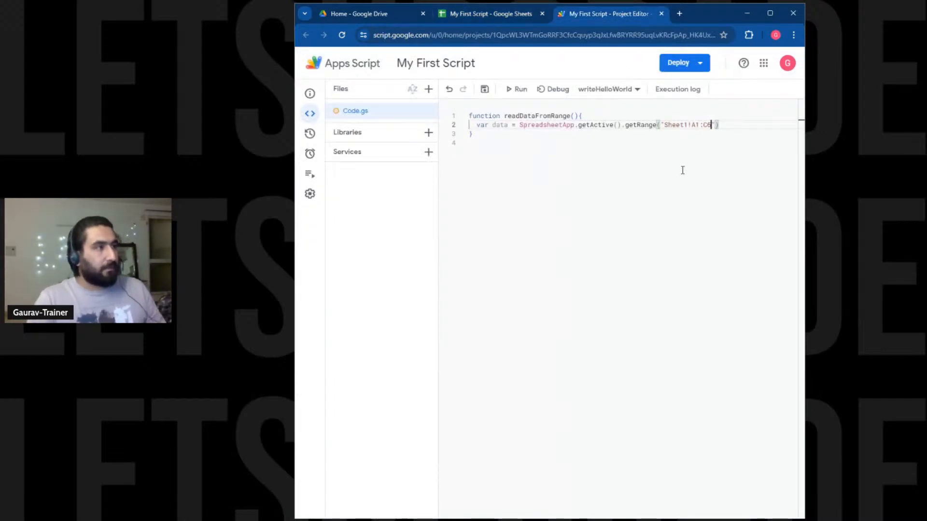
{"action": "key", "text": "Right"}
{"action": "key", "text": "Right"}
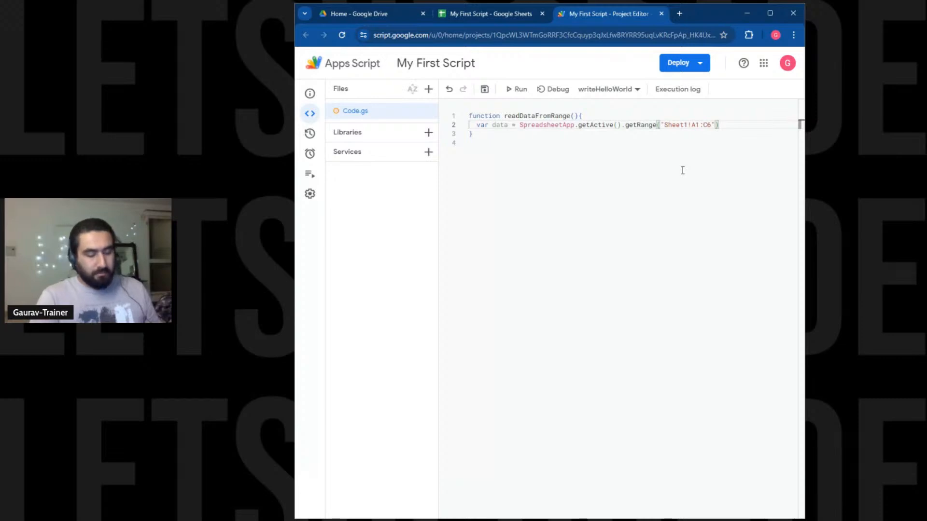
Append .getValues() to the data line.
{"action": "type", "text": ".get"}
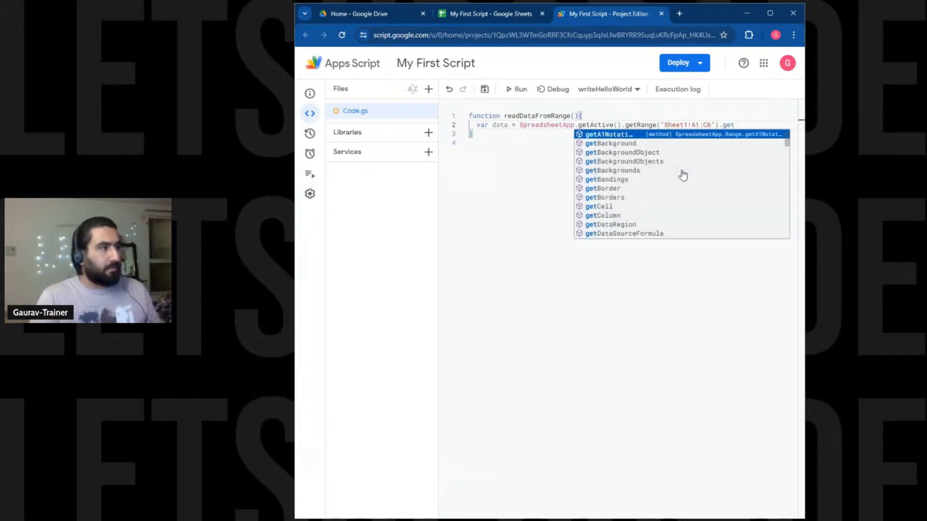
{"action": "type", "text": "valu"}
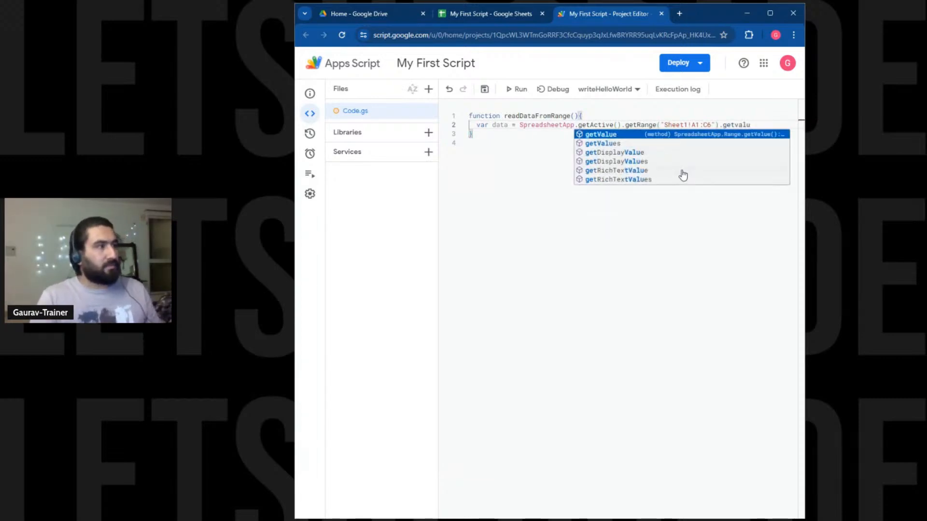
{"action": "key", "text": "Down"}
{"action": "key", "text": "Return"}
{"action": "type", "text": "()"}
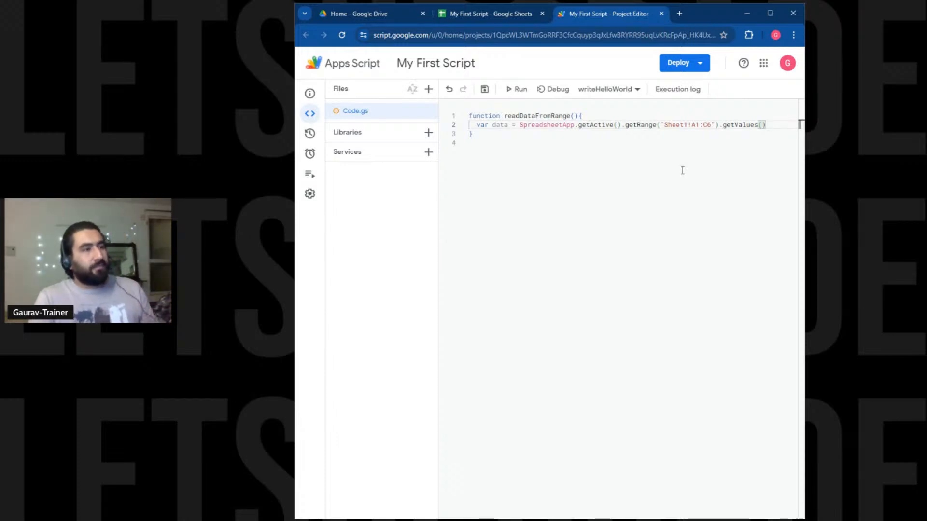
Add Logger.log(JSON.stringify(data)); on a new line.
{"action": "key", "text": "Return"}
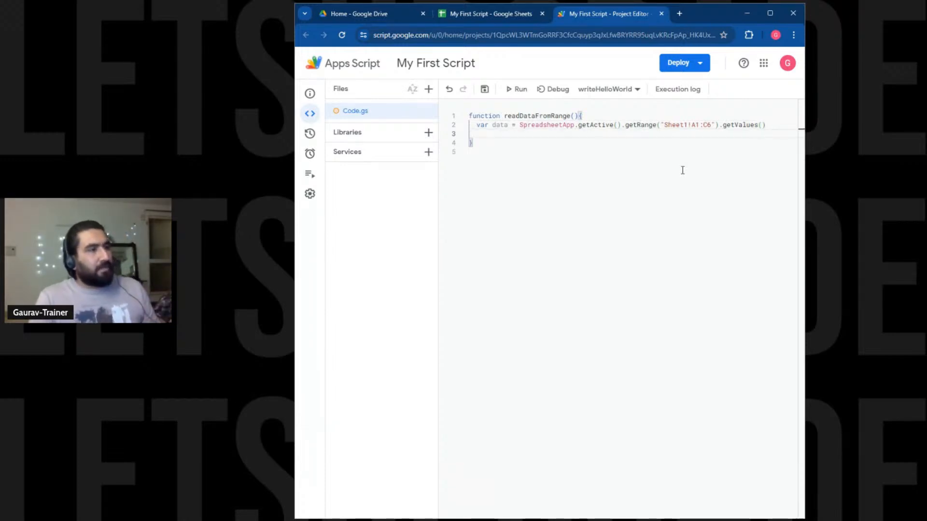
{"action": "key", "text": "Return"}
{"action": "type", "text": "Logger"}
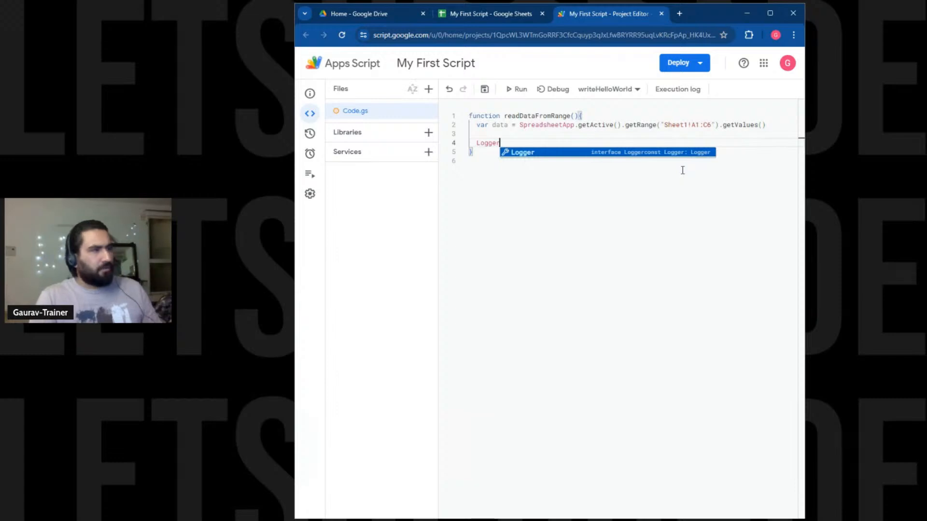
{"action": "type", "text": ".log"}
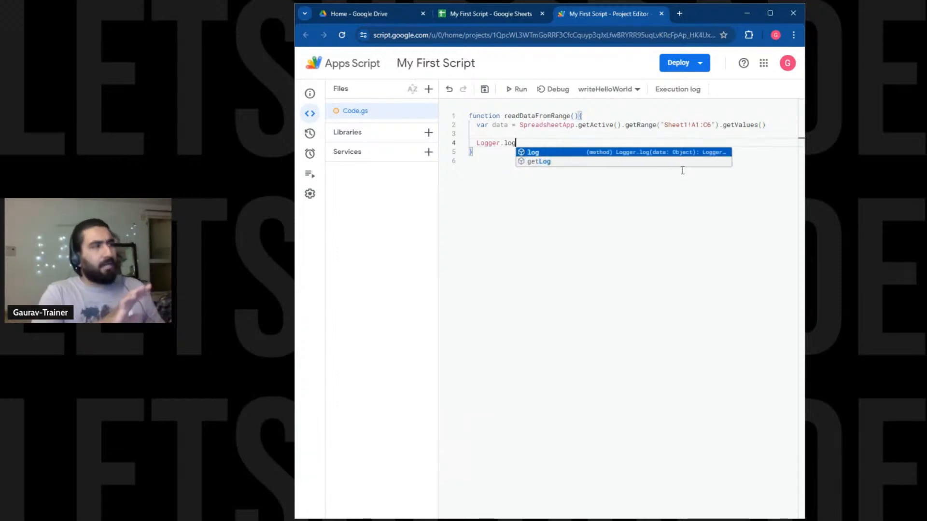
{"action": "type", "text": "(JSON"}
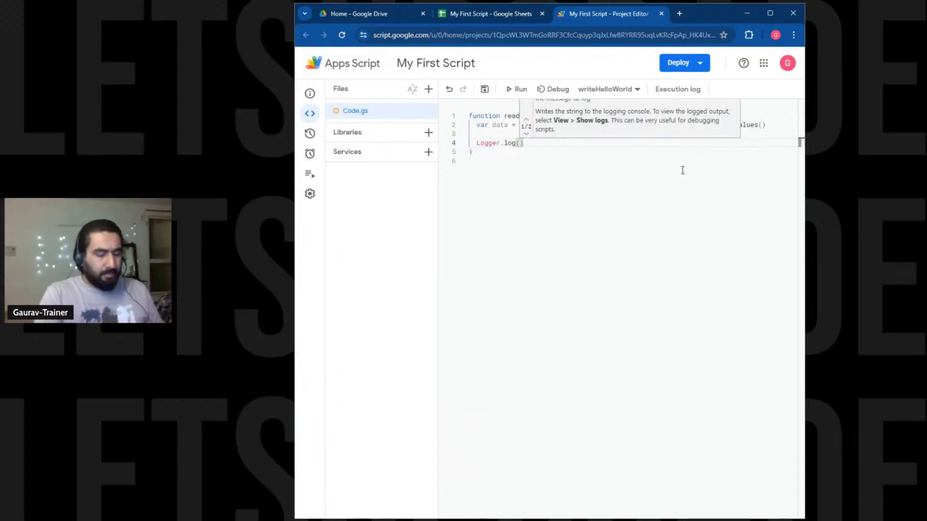
{"action": "type", "text": ".stringify"}
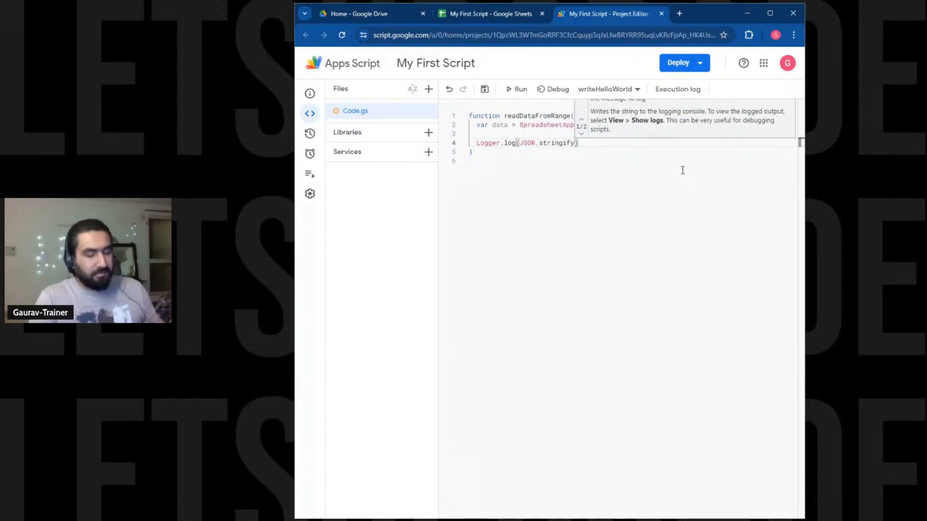
{"action": "type", "text": "(data"}
{"action": "key", "text": "End"}
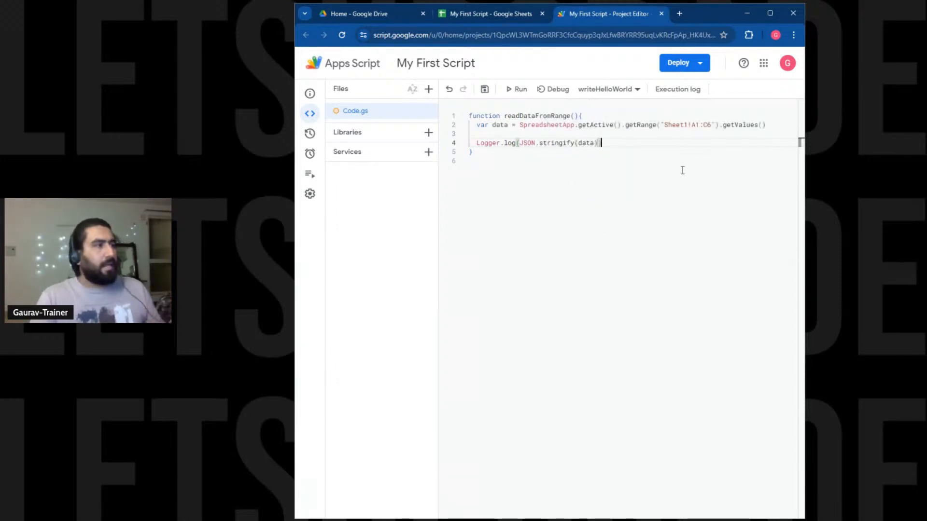
{"action": "type", "text": ";"}
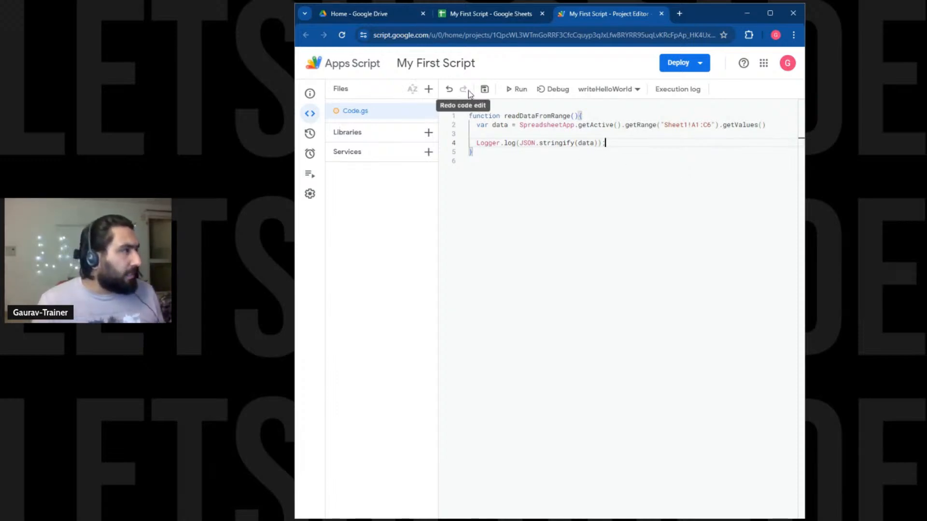
Save and run readDataFromRange, then enlarge the execution log panel.
{"action": "left_click", "coordinate": [480, 91]}
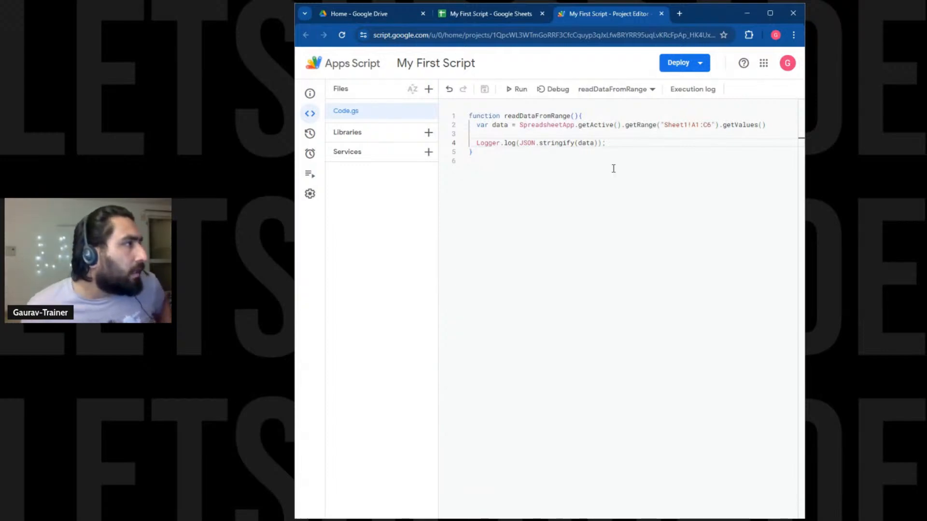
{"action": "left_click", "coordinate": [517, 89]}
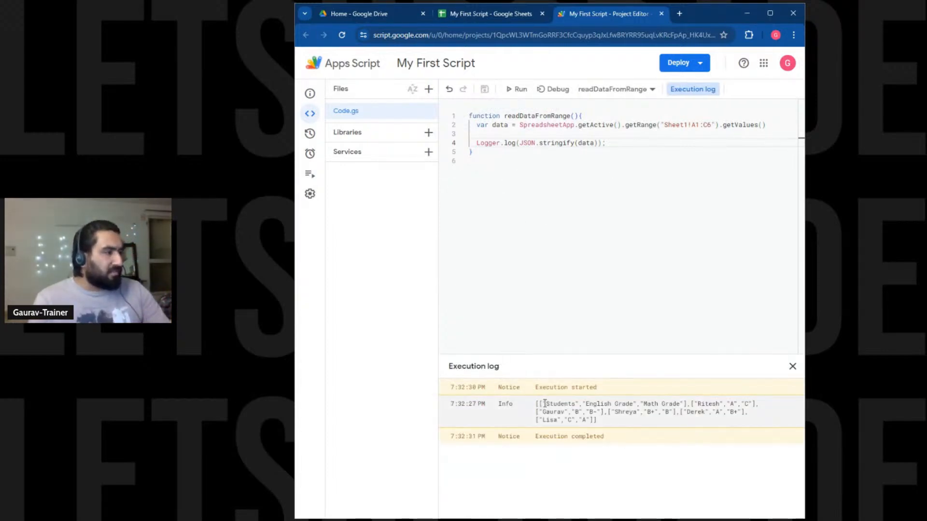
{"action": "left_click_drag", "start_coordinate": [538, 404], "coordinate": [582, 420]}
{"action": "left_click_drag", "start_coordinate": [618, 355], "coordinate": [613, 174]}
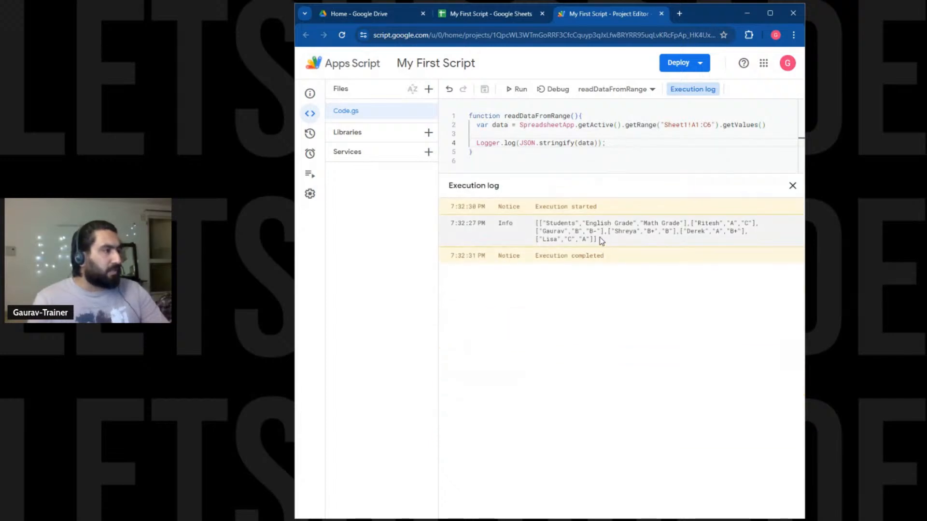
{"action": "left_click_drag", "start_coordinate": [599, 236], "coordinate": [534, 227]}
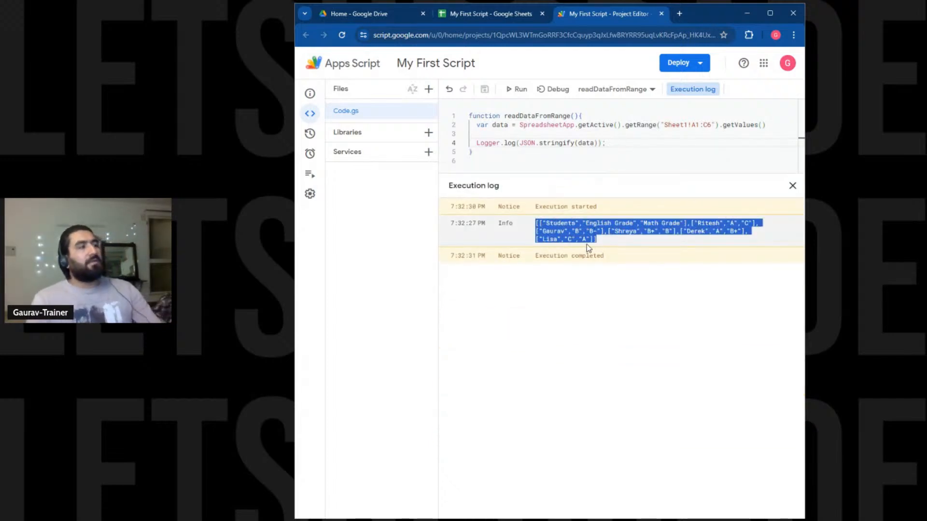
Walk through the logged array's headers and each student's grade row.
{"action": "left_click", "coordinate": [602, 245]}
{"action": "left_click_drag", "start_coordinate": [550, 222], "coordinate": [749, 223]}
{"action": "left_click", "coordinate": [606, 224]}
{"action": "left_click", "coordinate": [666, 226]}
{"action": "left_click", "coordinate": [723, 222]}
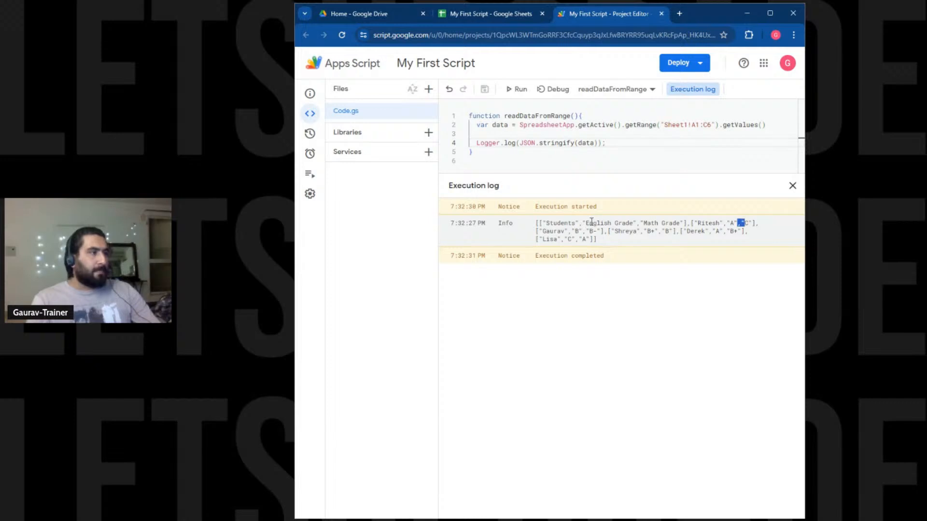
{"action": "left_click_drag", "start_coordinate": [550, 231], "coordinate": [645, 232]}
{"action": "left_click", "coordinate": [627, 234]}
{"action": "left_click_drag", "start_coordinate": [658, 232], "coordinate": [714, 232]}
{"action": "left_click", "coordinate": [702, 232]}
{"action": "left_click", "coordinate": [658, 233]}
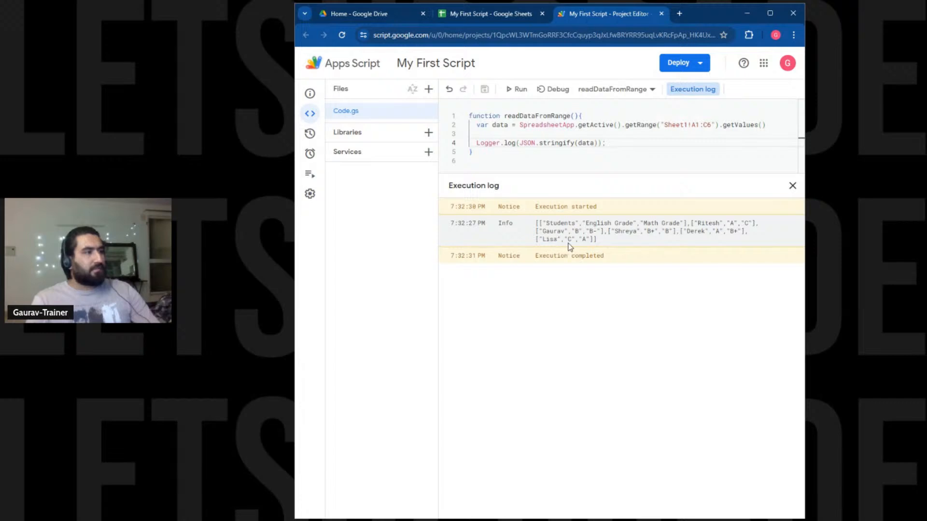
{"action": "left_click_drag", "start_coordinate": [579, 246], "coordinate": [586, 245]}
{"action": "left_click", "coordinate": [625, 291]}
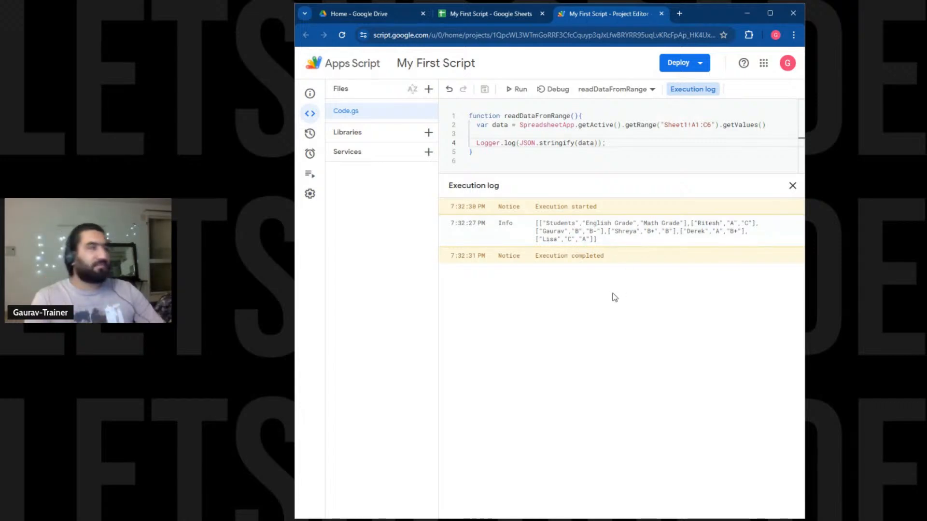
Shrink the log and add blank lines below readDataFromRange.
{"action": "left_click_drag", "start_coordinate": [687, 174], "coordinate": [678, 334]}
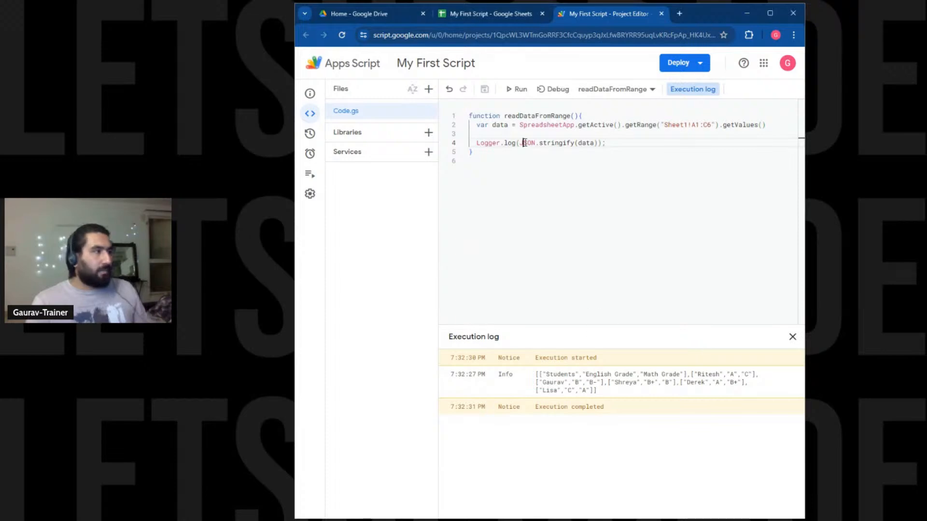
{"action": "left_click", "coordinate": [497, 160]}
{"action": "key", "text": "Return"}
{"action": "key", "text": "Return"}
Paste in the writeDataToRange function and review its grade array.
{"action": "type", "text": "function writeDataToRange() {   //Create a two-dimensional array with the values to be written to the range.   var dataToBeWritten = [       [\"Student\", \"English Grade\", \"Math Grade\"],       [\"Erik B\", \"A\", \"C\"],       [\"Lisa K\", \"B\", \"A\"],       [\"Faye N\", \"A-\", \"A\"],       [\"Rose A\", \"B\", \"B\"],       [\"Derek P\", \"B-\", \"A-\"]   ];    //Write the data to the range A1:C6 in Sheet1   SpreadsheetApp.getActive().getRange(\"Sheet1!A1:C6\").setValues(dataToBeWritten); }"}
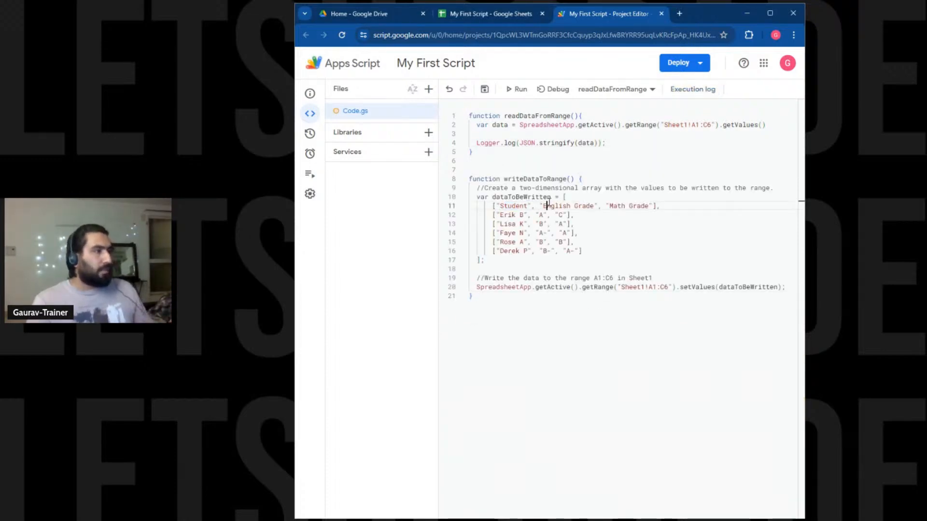
{"action": "left_click", "coordinate": [511, 215]}
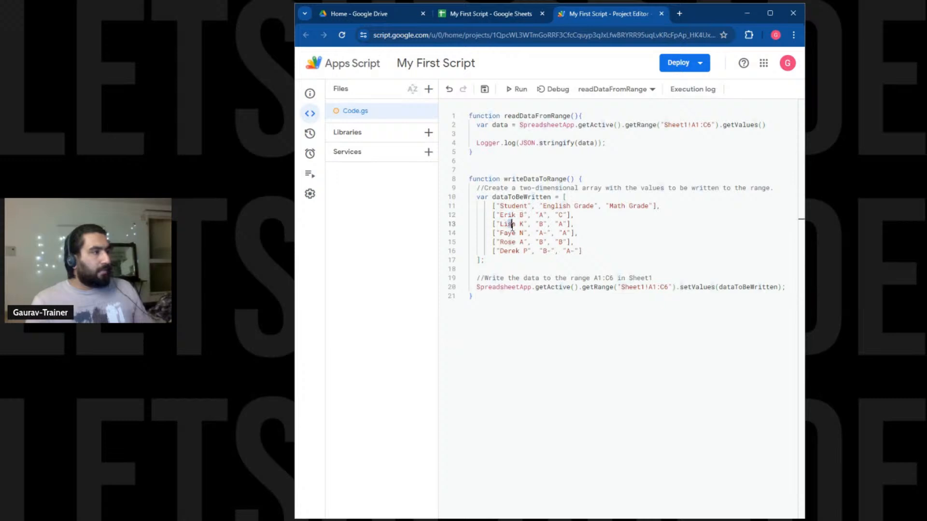
{"action": "left_click", "coordinate": [506, 259]}
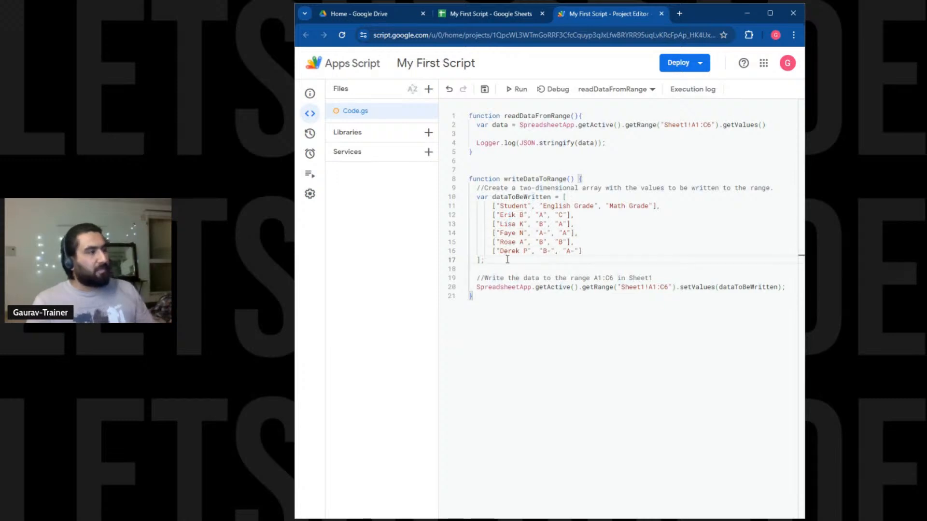
{"action": "left_click_drag", "start_coordinate": [542, 217], "coordinate": [559, 257]}
{"action": "left_click", "coordinate": [661, 253]}
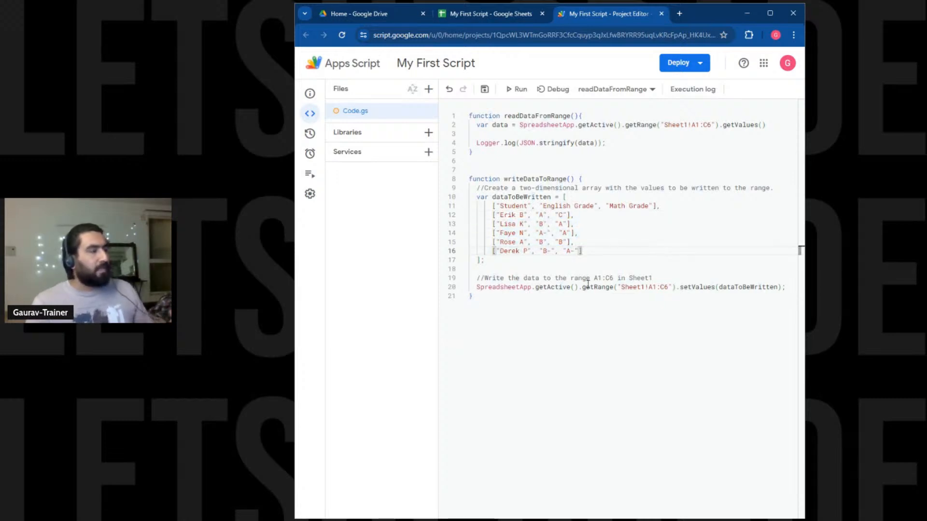
{"action": "double_click", "coordinate": [546, 179]}
Delete the array description comment and the comment above the setValues() write statement.
{"action": "left_click_drag", "start_coordinate": [771, 188], "coordinate": [771, 180]}
{"action": "key", "text": "BackSpace"}
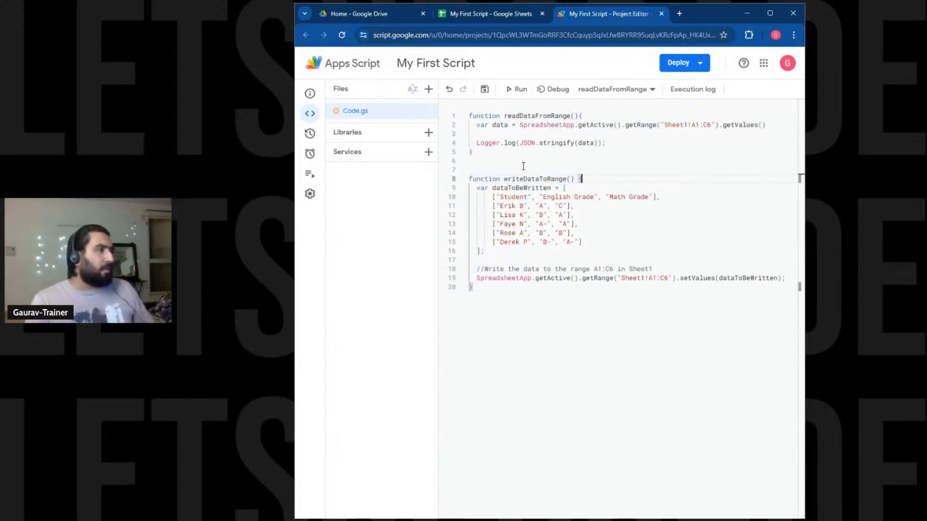
{"action": "left_click_drag", "start_coordinate": [491, 188], "coordinate": [540, 252]}
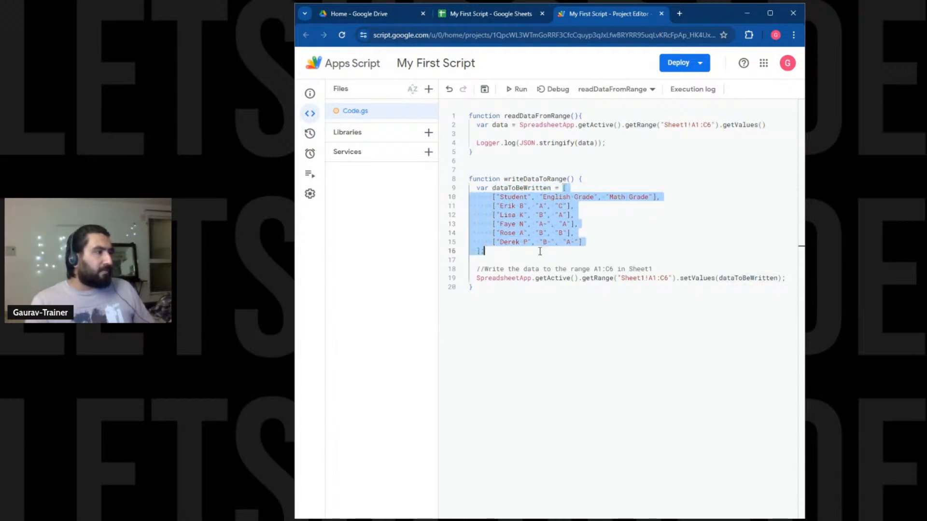
{"action": "left_click_drag", "start_coordinate": [651, 269], "coordinate": [662, 262]}
{"action": "key", "text": "BackSpace"}
{"action": "key", "text": "Return"}
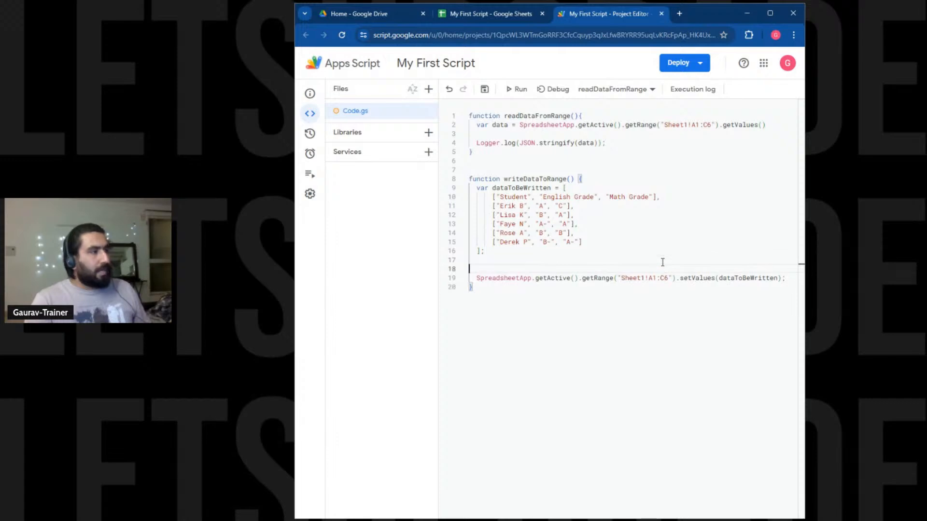
{"action": "left_click", "coordinate": [655, 278]}
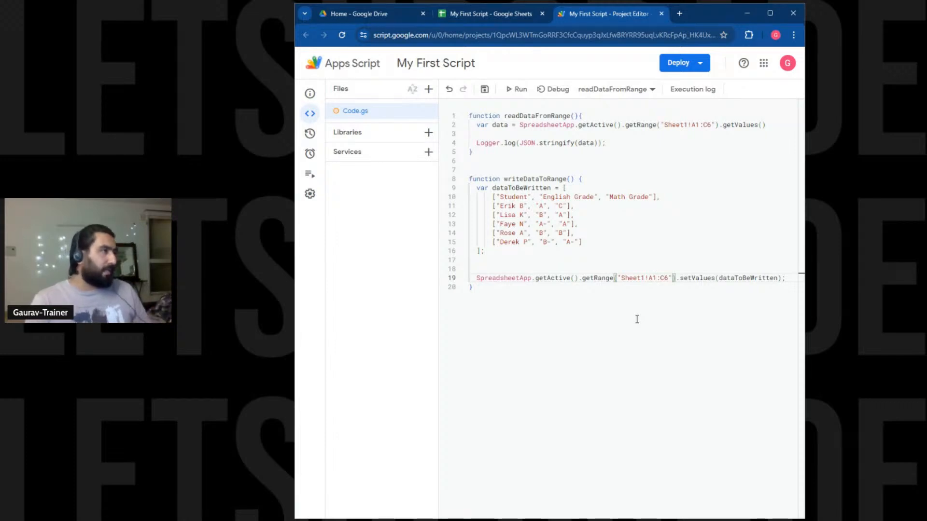
After confirming A7 is empty, change the range to Sheet1!A7:C12, then save and run.
{"action": "left_click", "coordinate": [485, 18]}
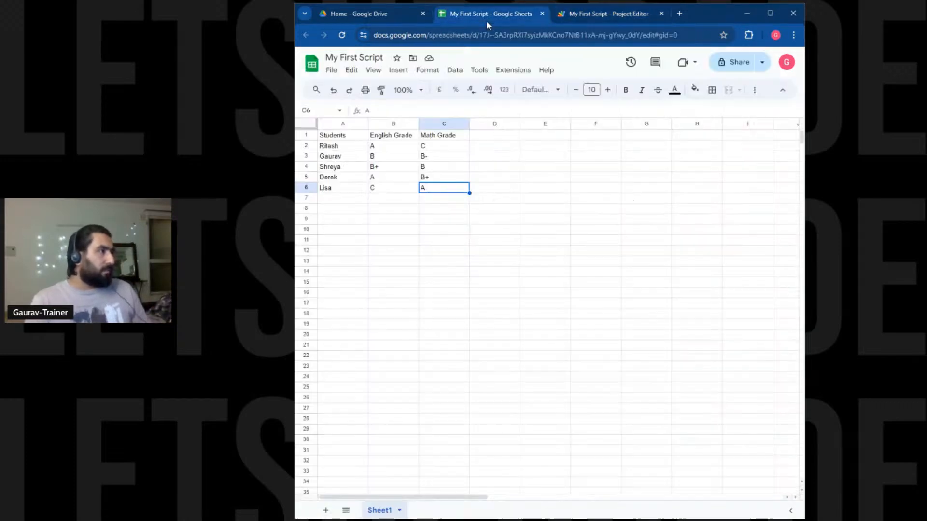
{"action": "left_click", "coordinate": [347, 199]}
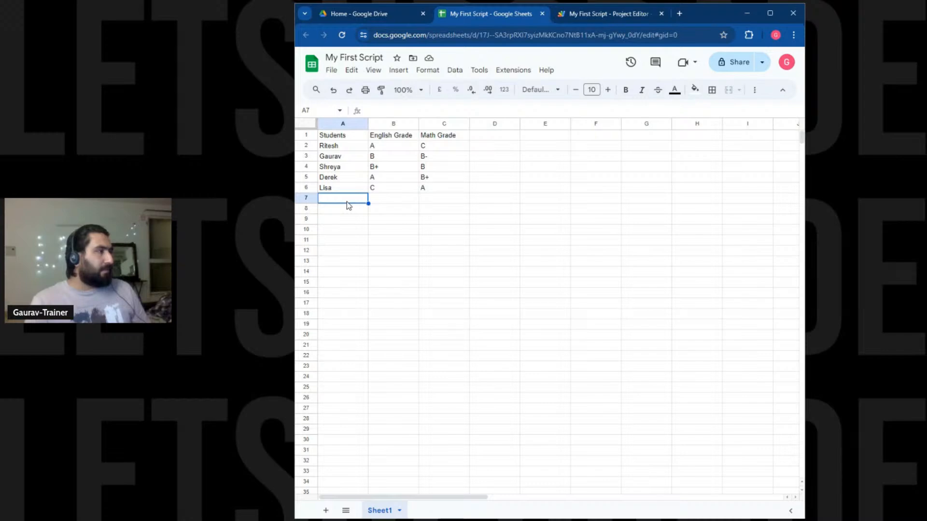
{"action": "left_click", "coordinate": [594, 15]}
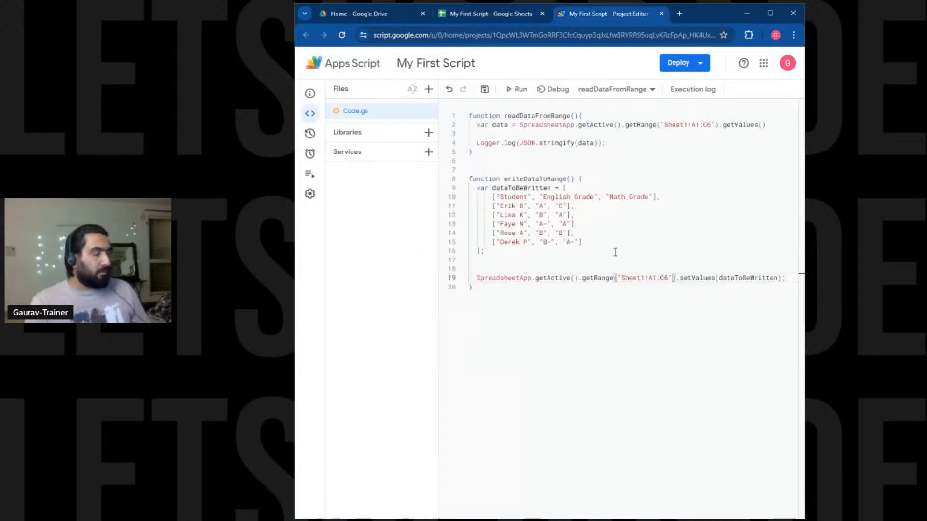
{"action": "key", "text": "BackSpace"}
{"action": "type", "text": "7"}
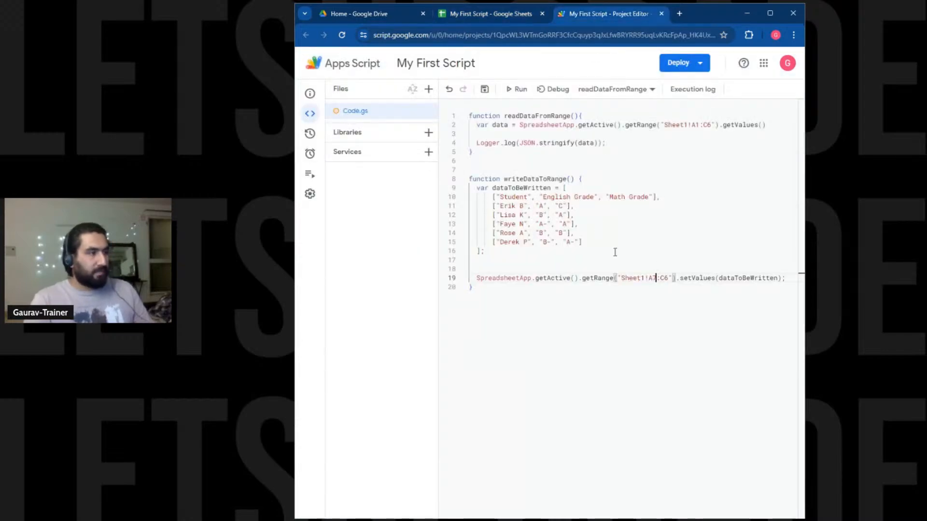
{"action": "key", "text": "Right"}
{"action": "key", "text": "Right"}
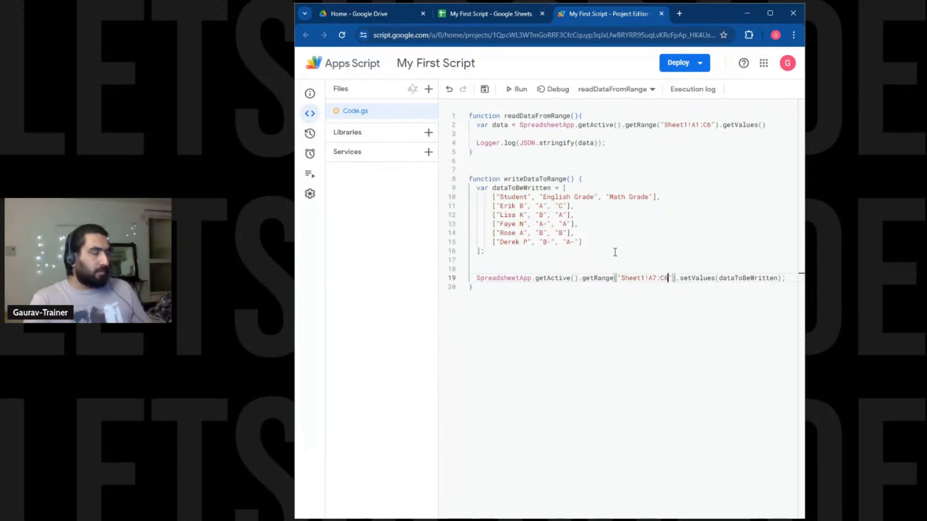
{"action": "key", "text": "BackSpace"}
{"action": "type", "text": "12"}
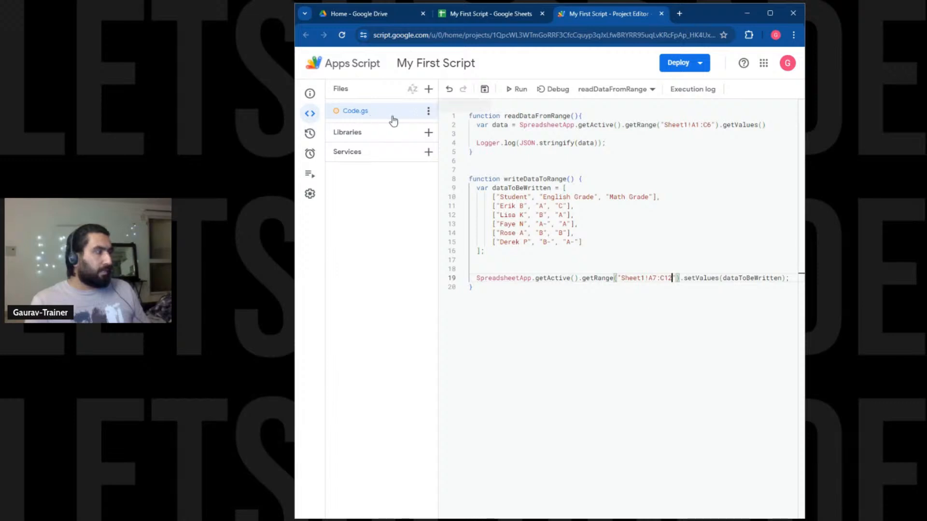
{"action": "left_click", "coordinate": [485, 89]}
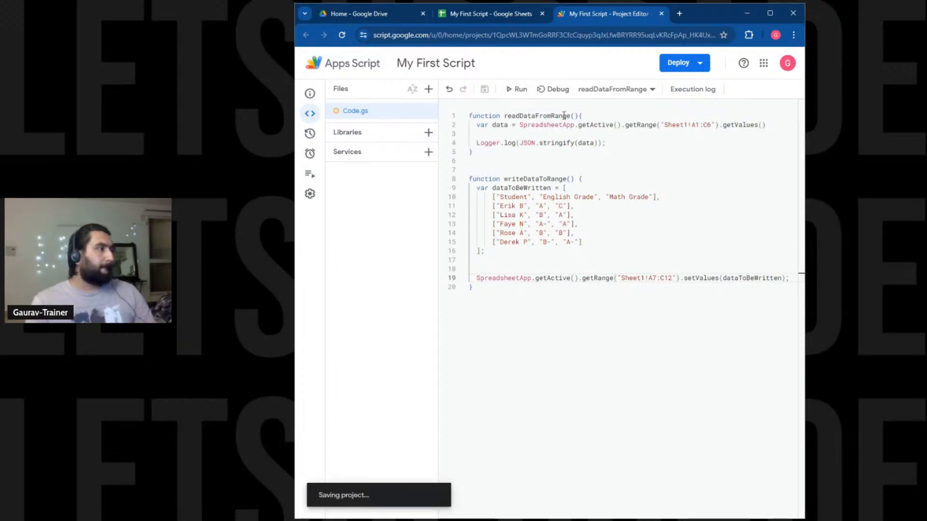
{"action": "left_click", "coordinate": [517, 89]}
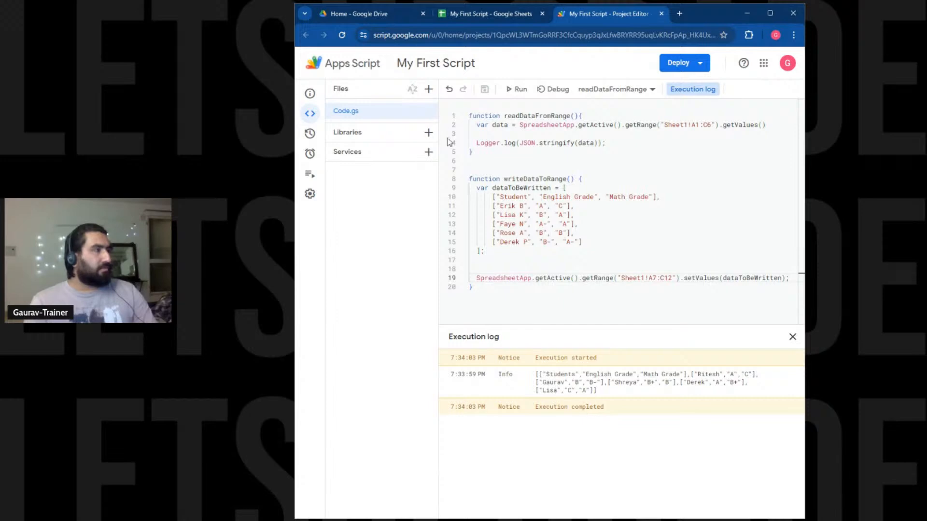
Run writeDataToRange and check that the new student grade table fills A7:C12 in Sheet1.
{"action": "left_click", "coordinate": [488, 13]}
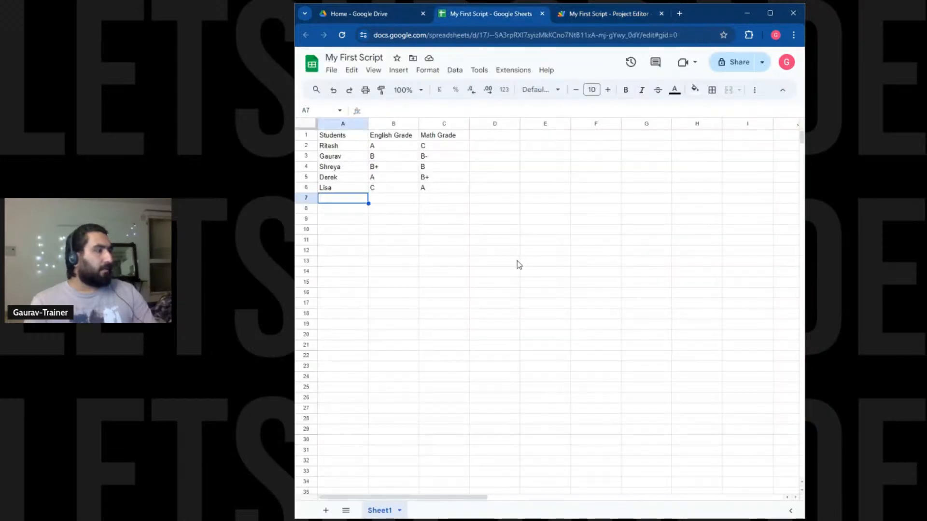
{"action": "left_click", "coordinate": [647, 14]}
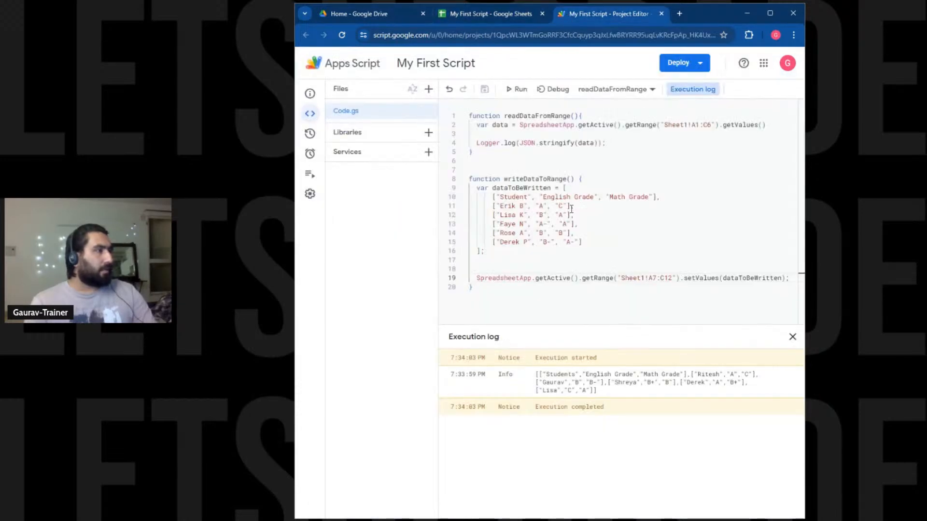
{"action": "left_click", "coordinate": [654, 295]}
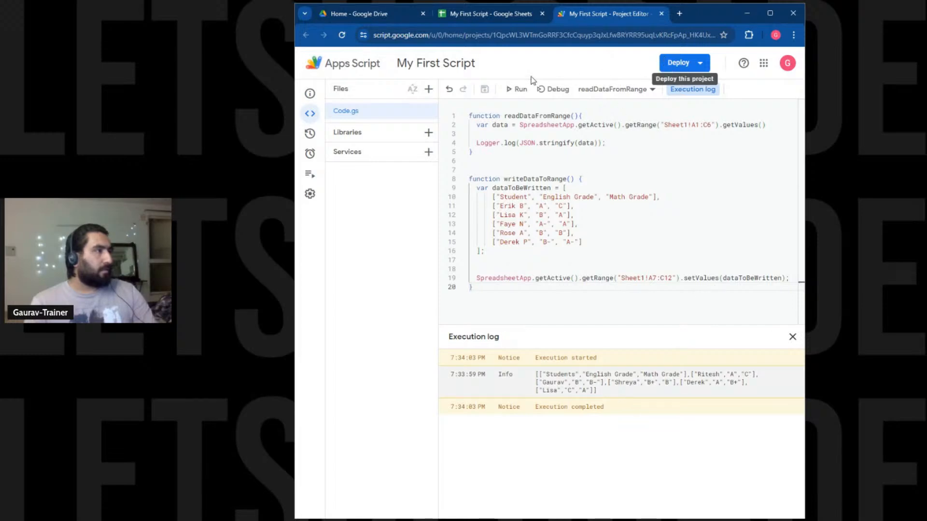
{"action": "left_click", "coordinate": [614, 90]}
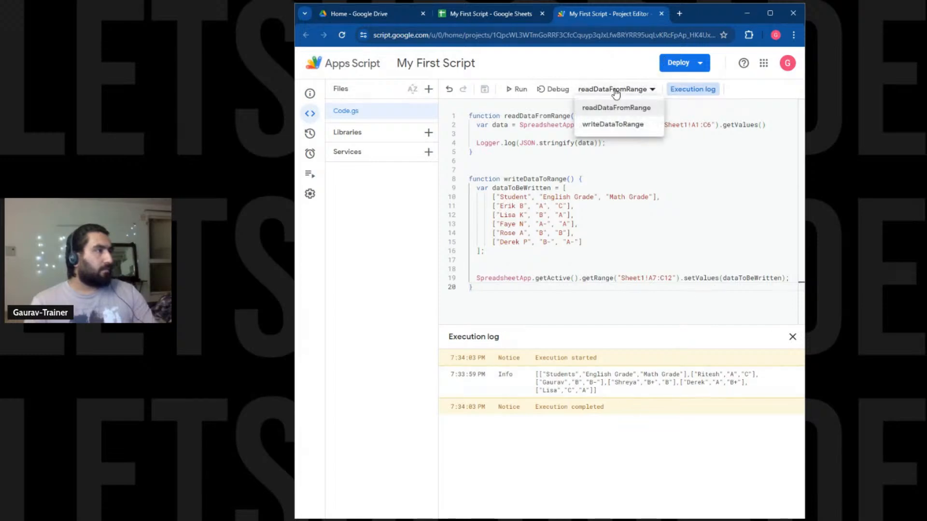
{"action": "left_click", "coordinate": [621, 123]}
{"action": "left_click", "coordinate": [515, 90]}
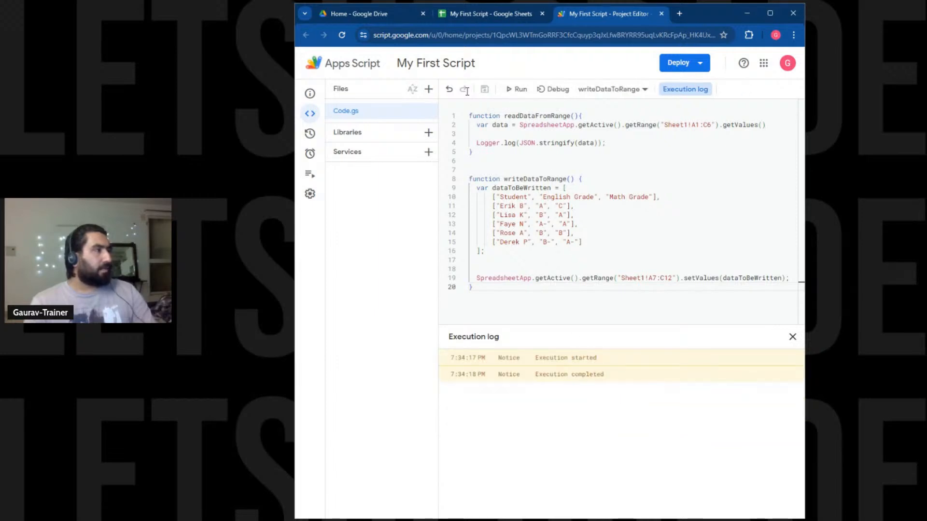
{"action": "left_click", "coordinate": [488, 13]}
{"action": "left_click", "coordinate": [422, 249]}
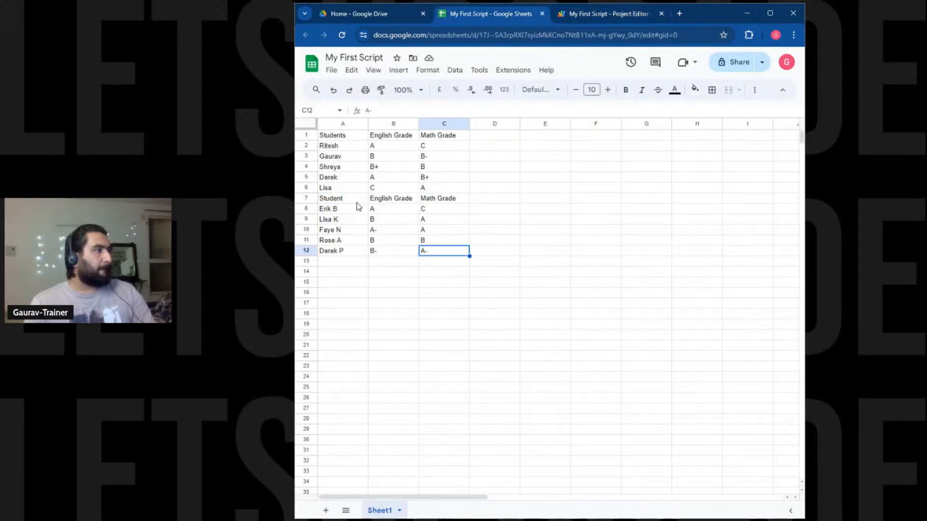
Clear A7:C12 in the sheet and delete the Student header row from the writeDataToRange array.
{"action": "left_click_drag", "start_coordinate": [358, 202], "coordinate": [424, 252]}
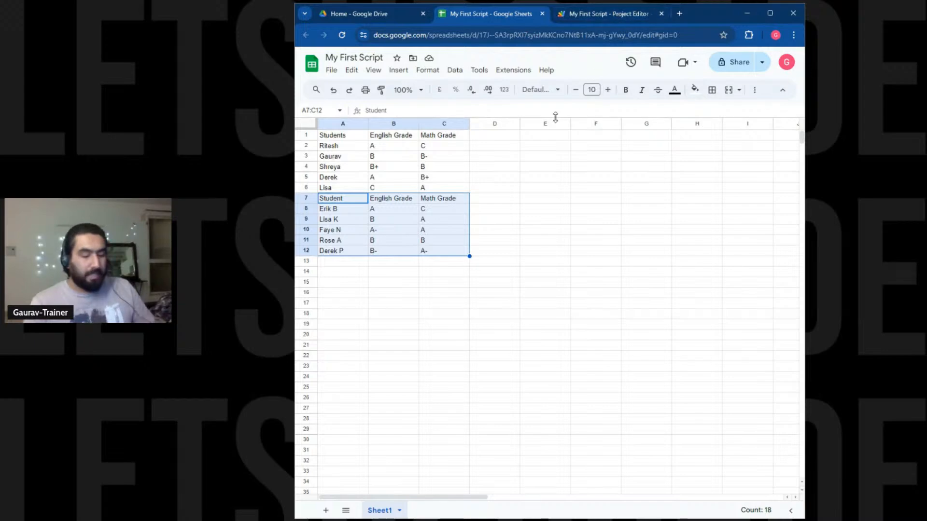
{"action": "key", "text": "Delete"}
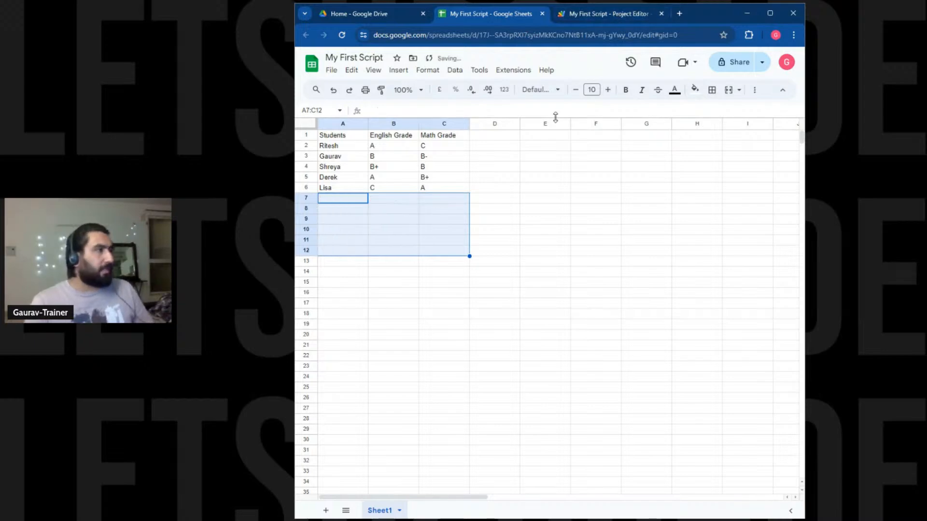
{"action": "left_click", "coordinate": [572, 14]}
{"action": "left_click_drag", "start_coordinate": [666, 197], "coordinate": [664, 189]}
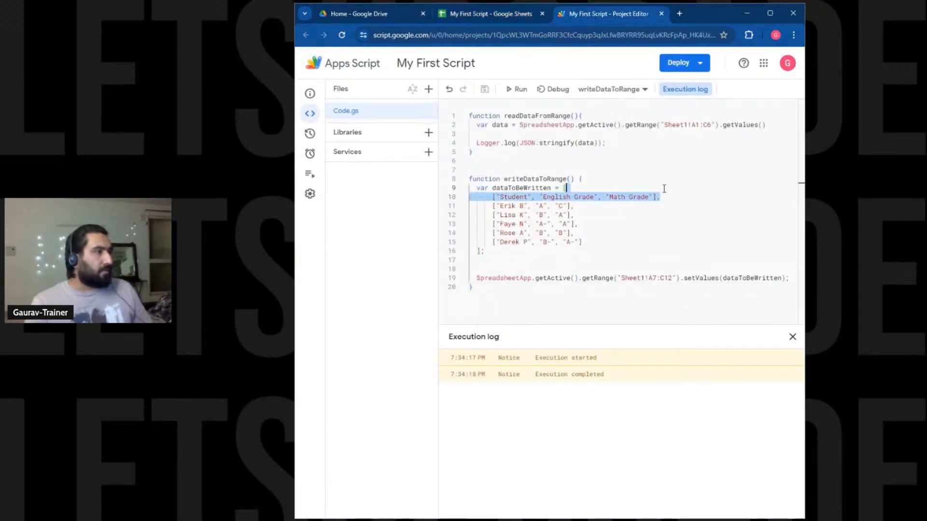
{"action": "key", "text": "BackSpace"}
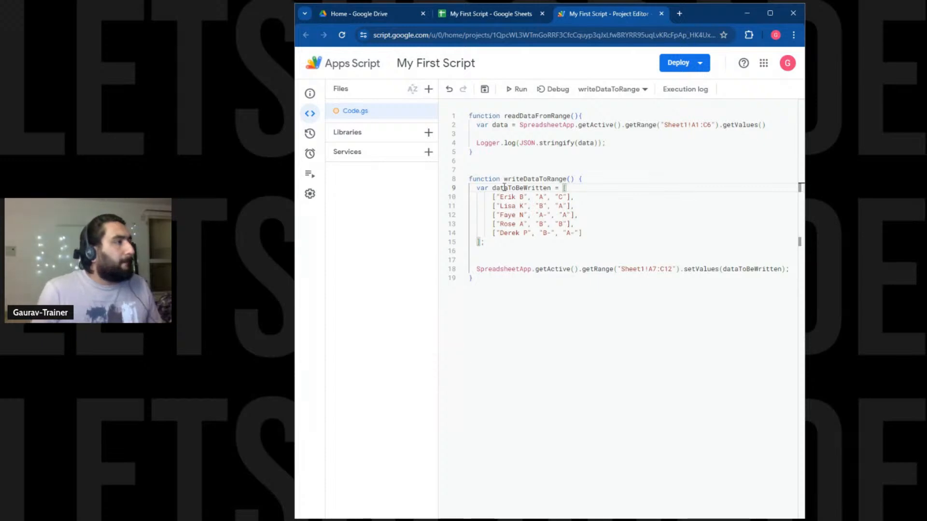
Replace the student names in cells A5 and A6 with two new names, then return to the script editor.
{"action": "left_click", "coordinate": [484, 17]}
{"action": "left_click", "coordinate": [351, 177]}
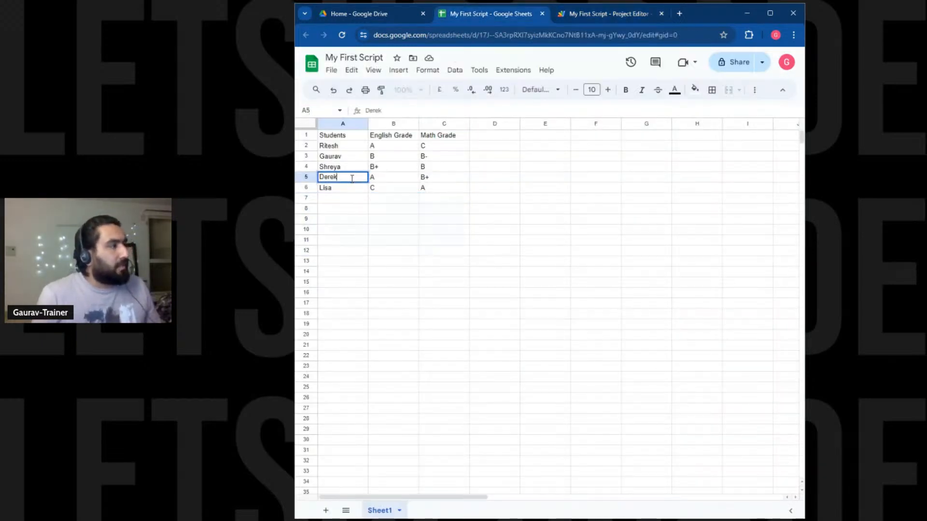
{"action": "double_click", "coordinate": [351, 179]}
{"action": "type", "text": "Chirag"}
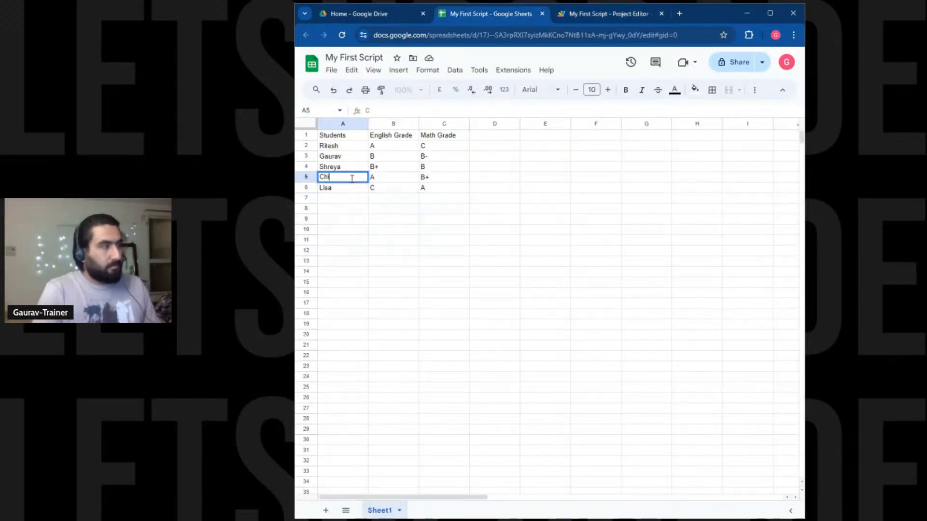
{"action": "left_click", "coordinate": [342, 189]}
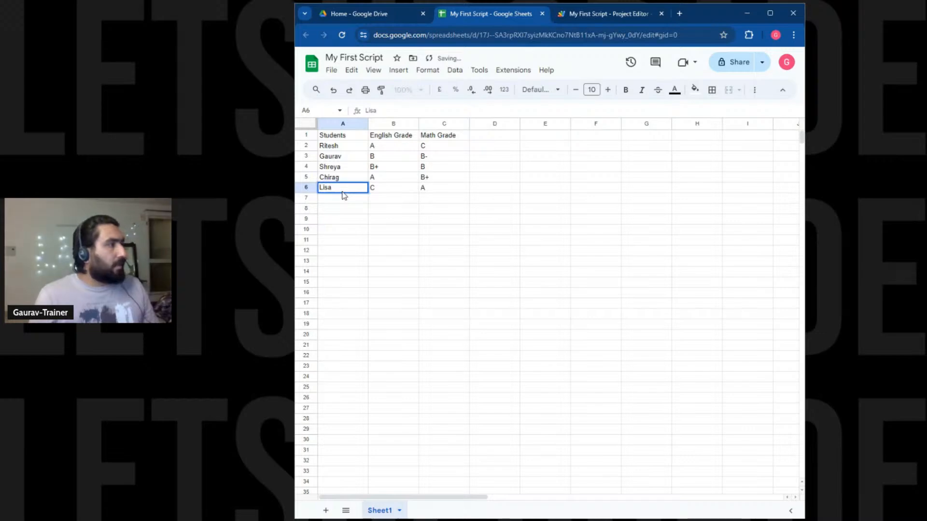
{"action": "double_click", "coordinate": [343, 190]}
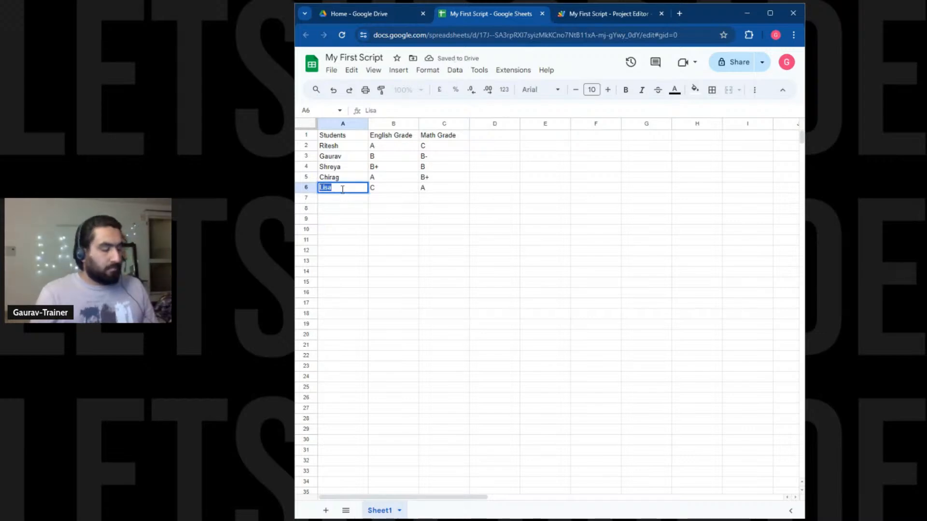
{"action": "type", "text": "Rajat"}
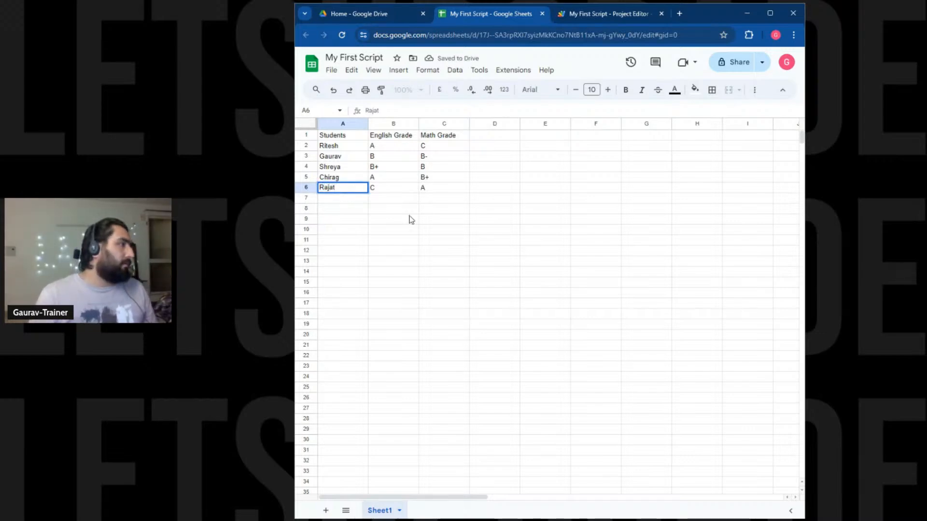
{"action": "left_click", "coordinate": [451, 251]}
{"action": "left_click", "coordinate": [582, 15]}
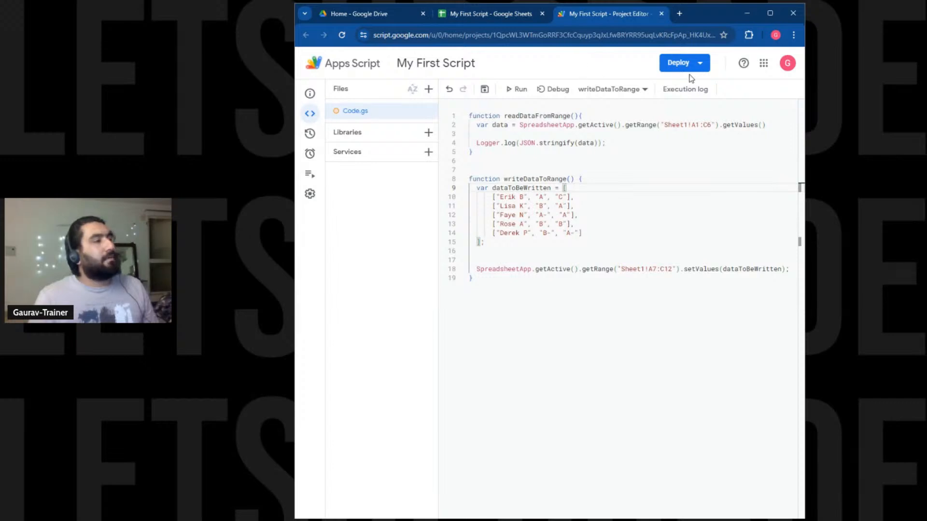
Run writeDataToRange and see the error that 5 data rows don't match the 6-row A7:C12 range.
{"action": "left_click", "coordinate": [512, 92]}
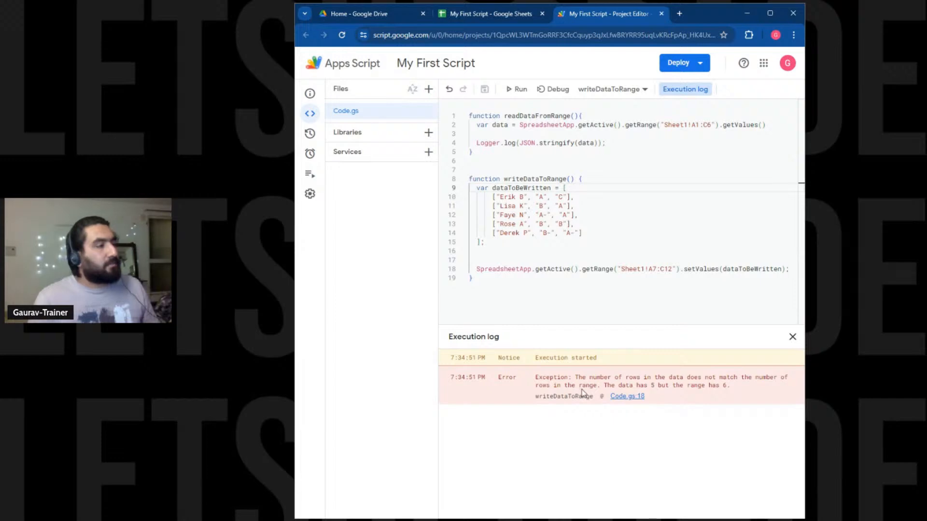
{"action": "left_click", "coordinate": [489, 13]}
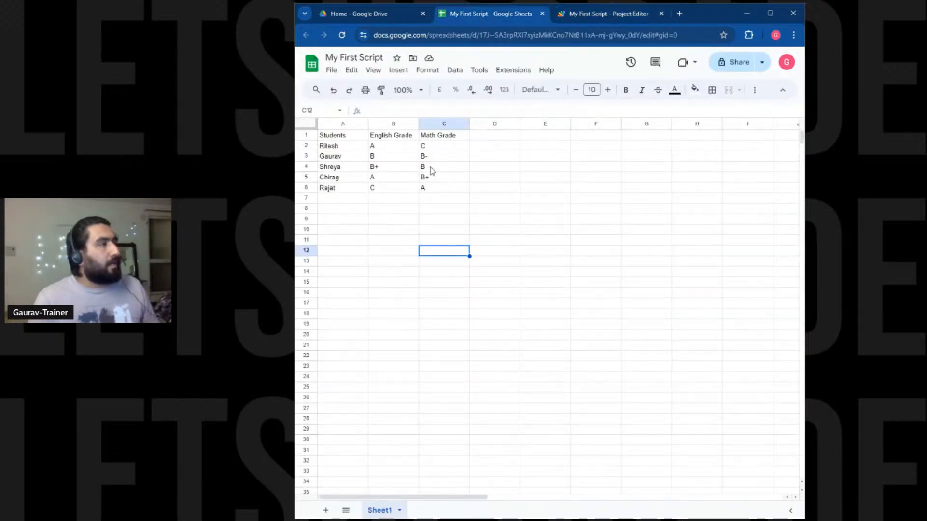
{"action": "left_click", "coordinate": [607, 15]}
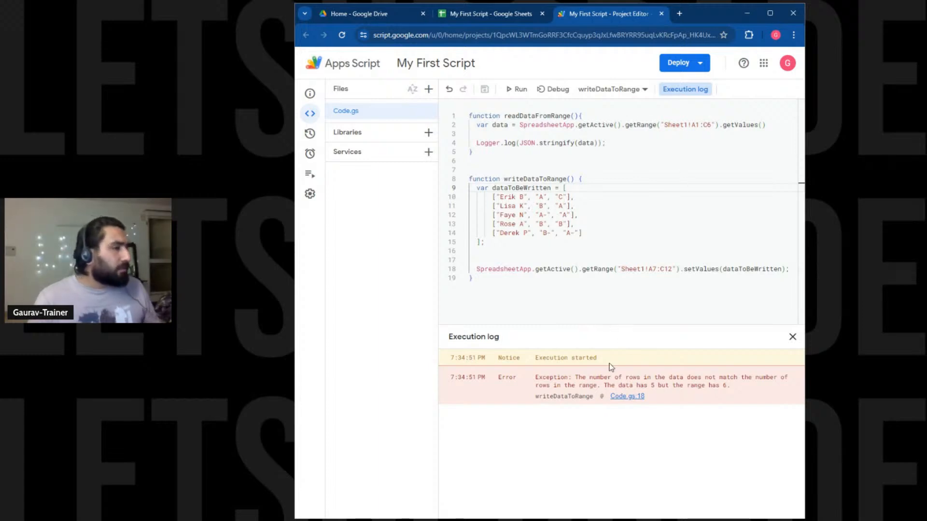
Select the grades table A1:C6 in the spreadsheet to see its 18 filled cells.
{"action": "left_click", "coordinate": [493, 14]}
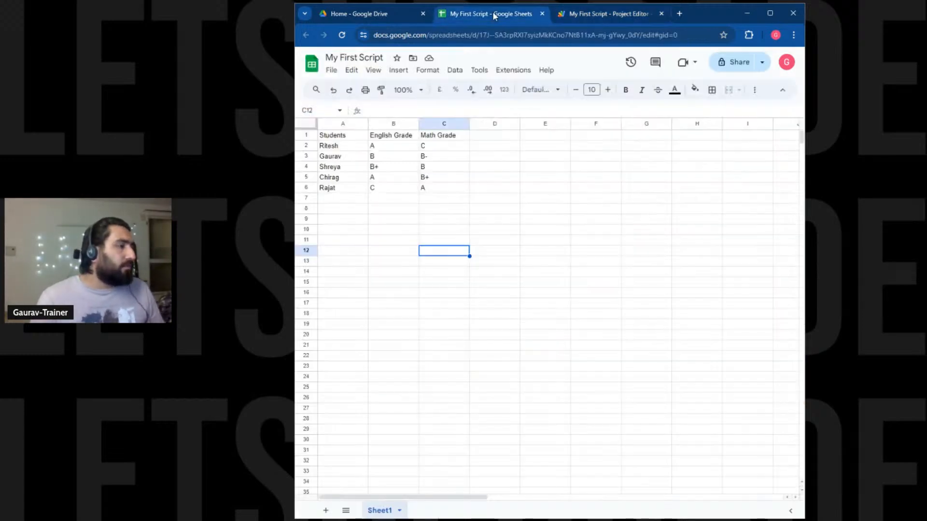
{"action": "left_click_drag", "start_coordinate": [355, 136], "coordinate": [449, 188]}
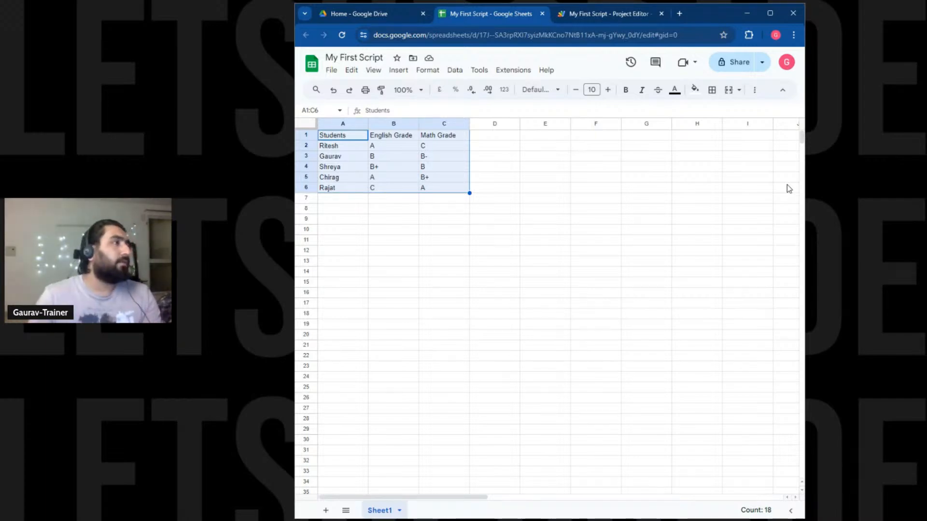
Start a new getfiles(path) function at the top of Code.gs, above readDataFromRange.
{"action": "left_click", "coordinate": [604, 13]}
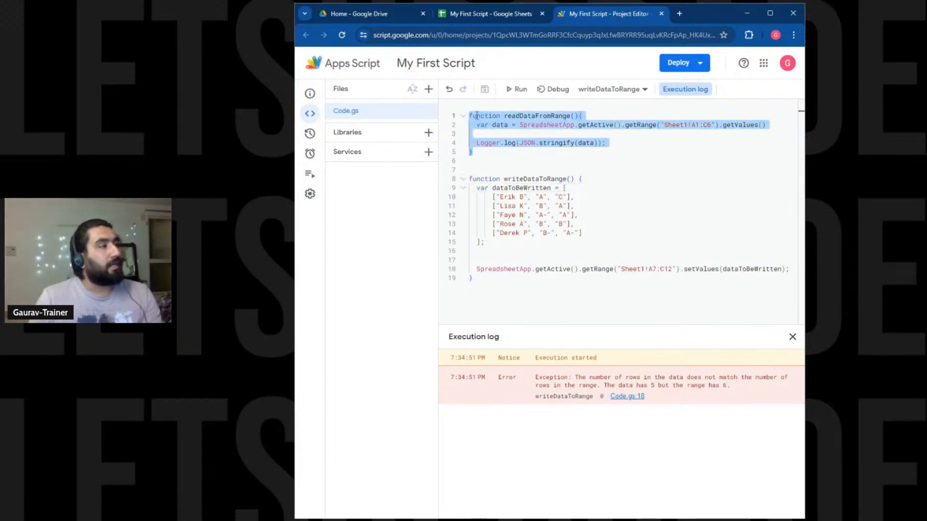
{"action": "key", "text": "Left"}
{"action": "key", "text": "Return"}
{"action": "key", "text": "Return"}
{"action": "key", "text": "Up"}
{"action": "key", "text": "Up"}
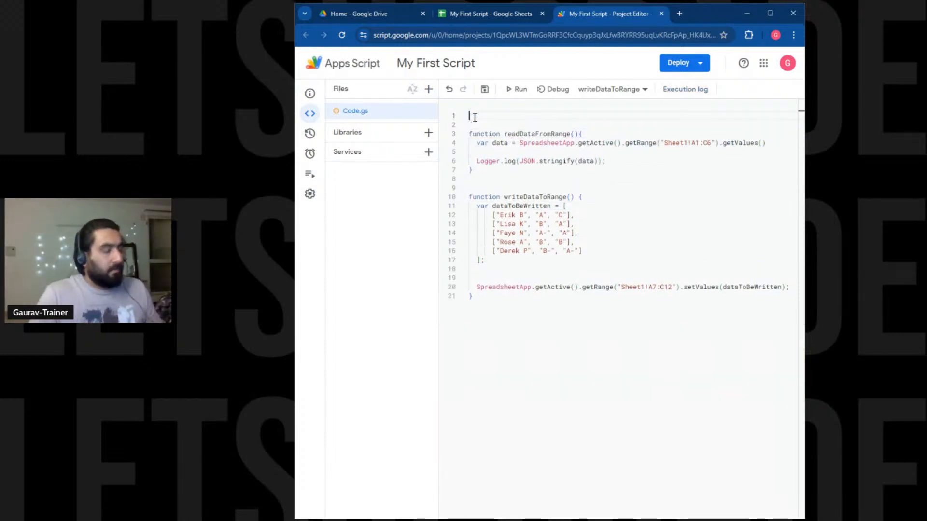
{"action": "type", "text": "function ge"}
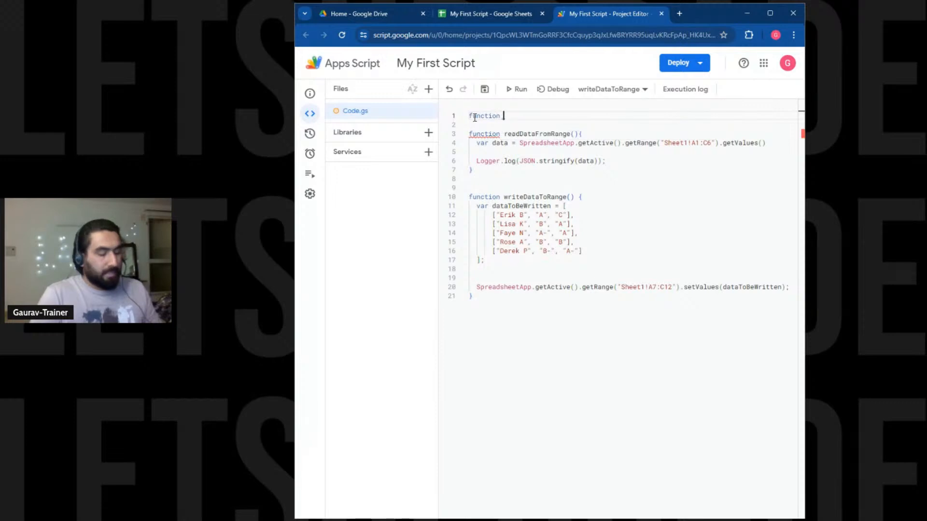
{"action": "key", "text": "BackSpace"}
{"action": "key", "text": "BackSpace"}
{"action": "key", "text": "BackSpace"}
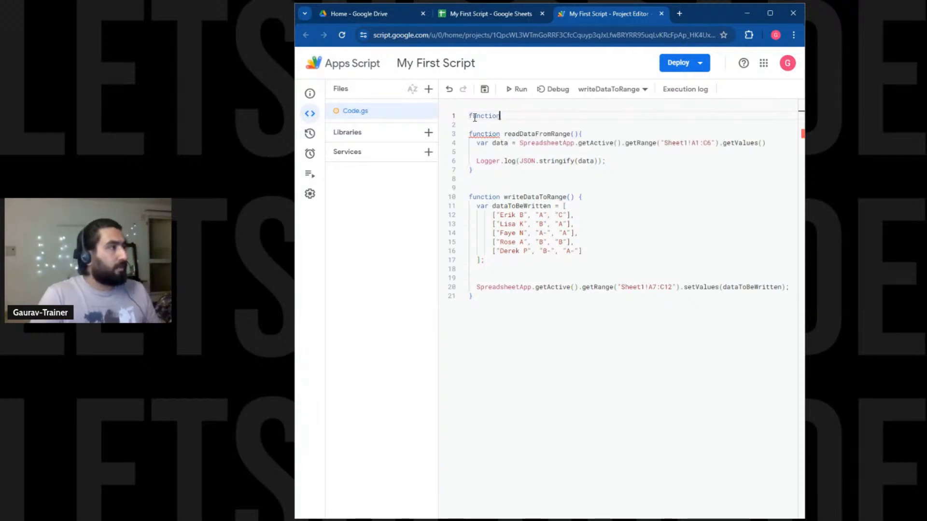
{"action": "type", "text": "get"}
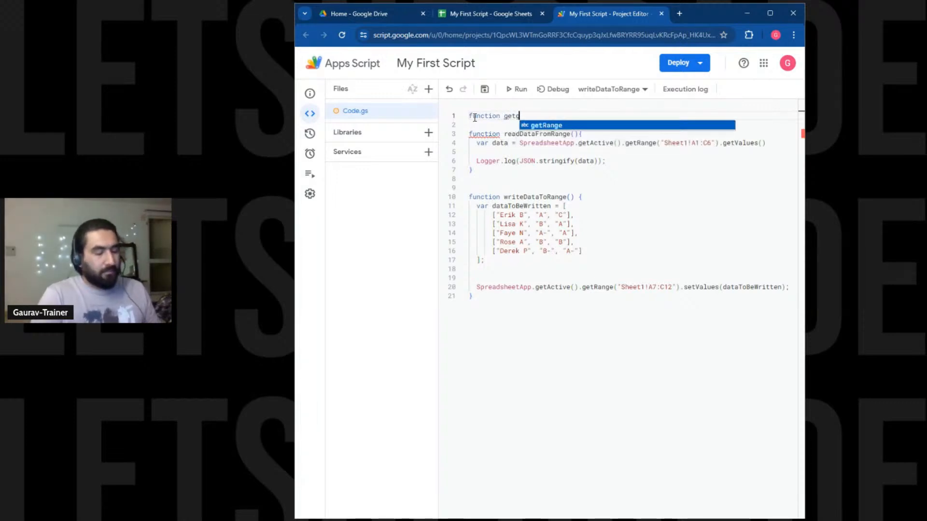
{"action": "type", "text": "files"}
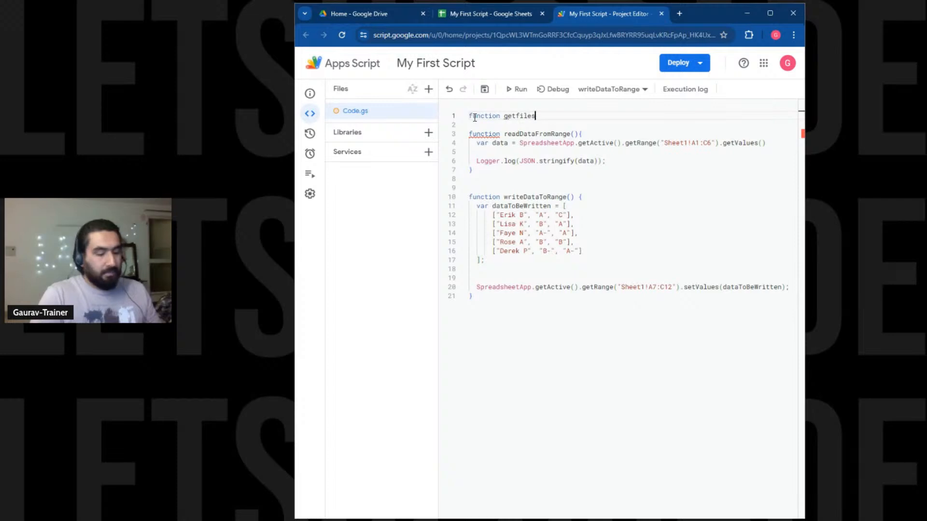
{"action": "type", "text": "(path)"}
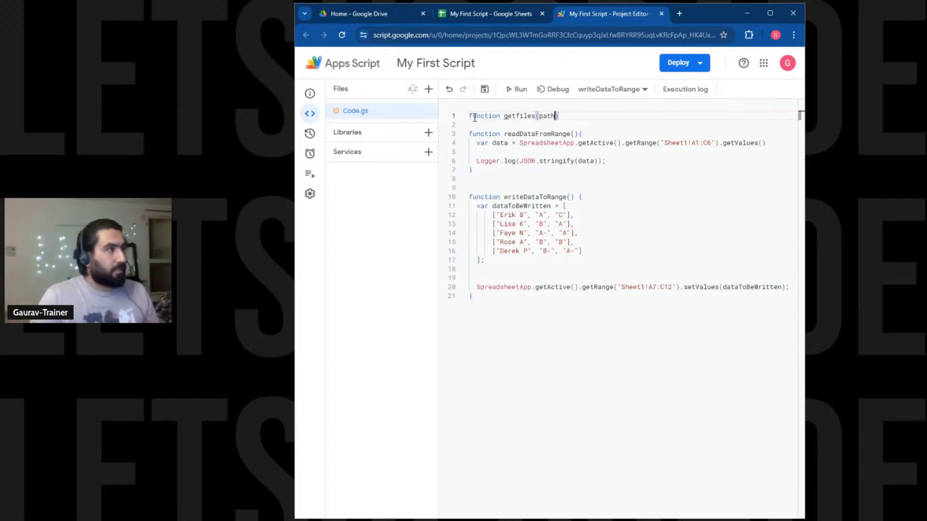
{"action": "type", "text": "{"}
Add a 'for file in path' loop inside getfiles, preceded by 'var files = []'.
{"action": "key", "text": "Return"}
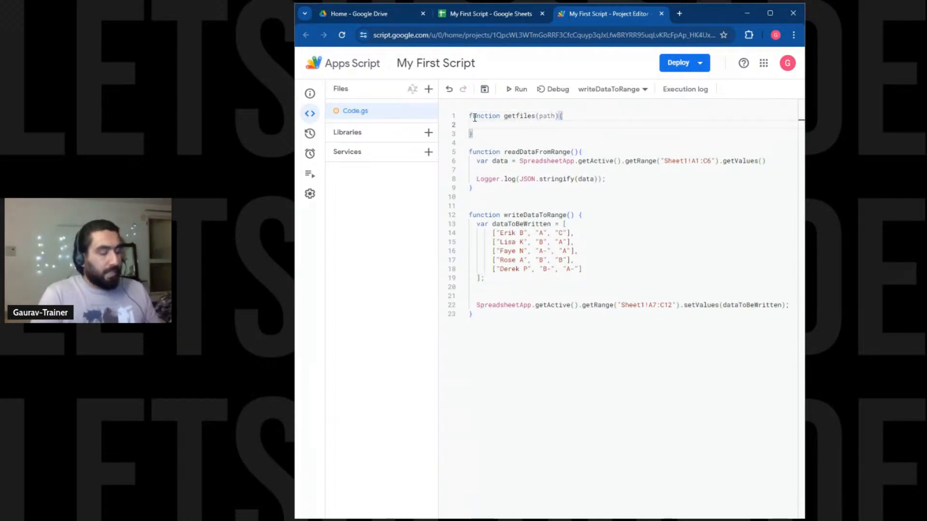
{"action": "type", "text": "for file in "}
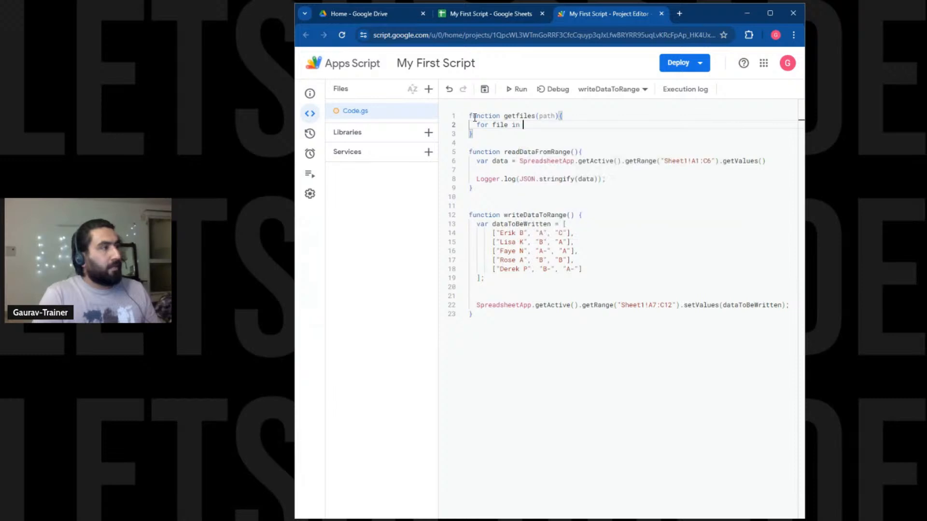
{"action": "type", "text": "path;"}
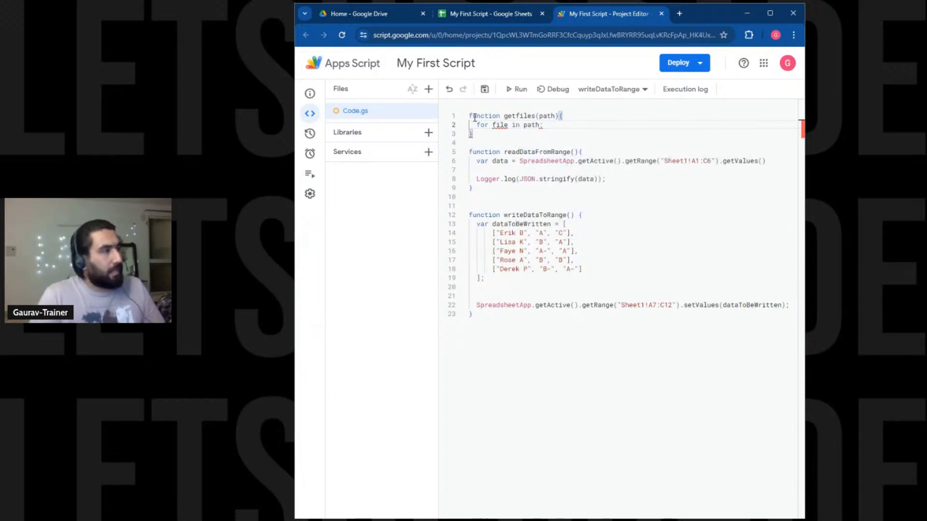
{"action": "key", "text": "Return"}
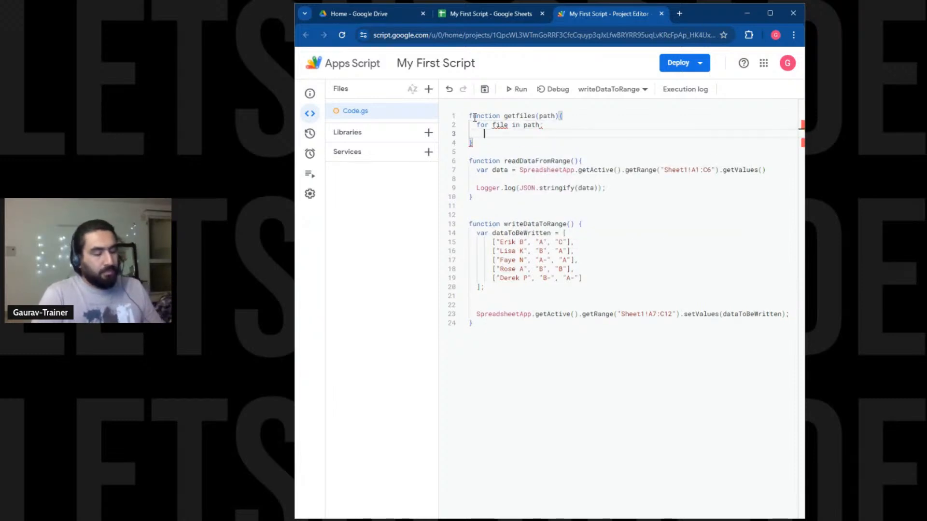
{"action": "key", "text": "Up"}
{"action": "key", "text": "Left"}
{"action": "key", "text": "Left"}
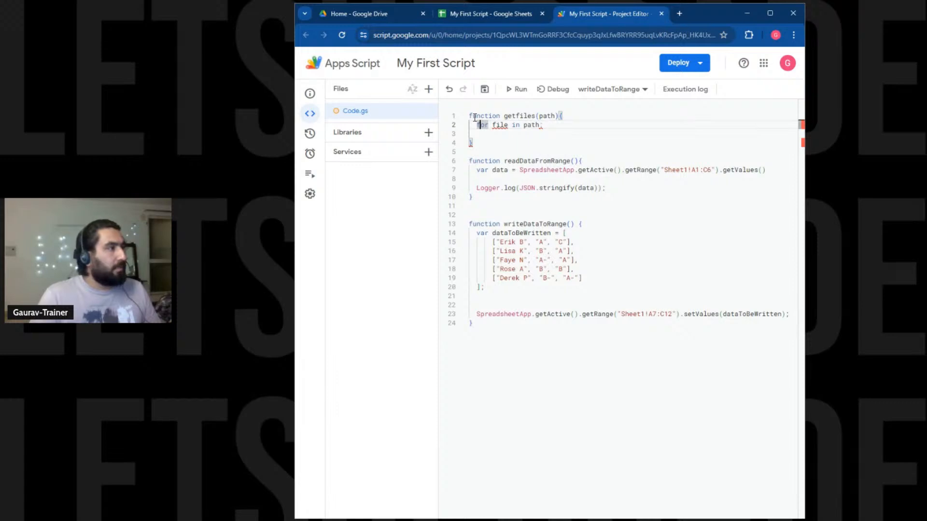
{"action": "key", "text": "Return"}
{"action": "key", "text": "Up"}
{"action": "type", "text": "var "}
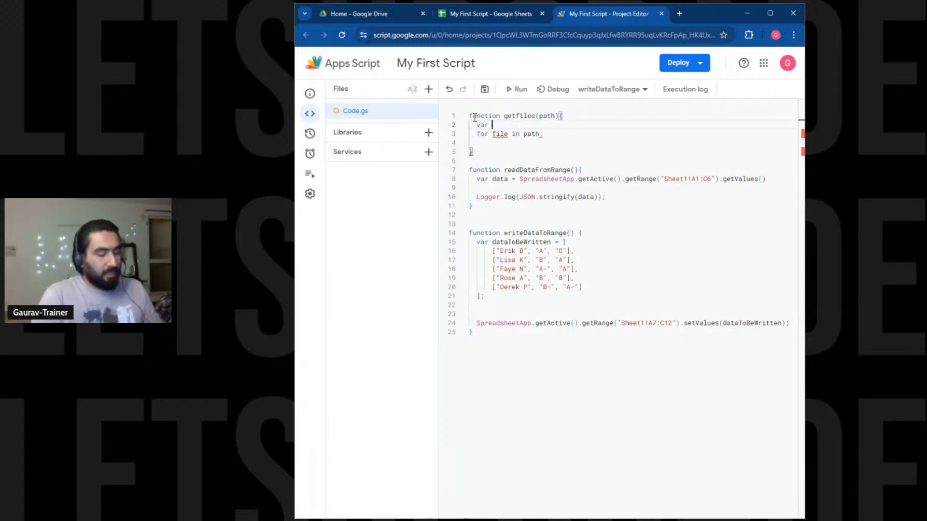
{"action": "type", "text": "f"}
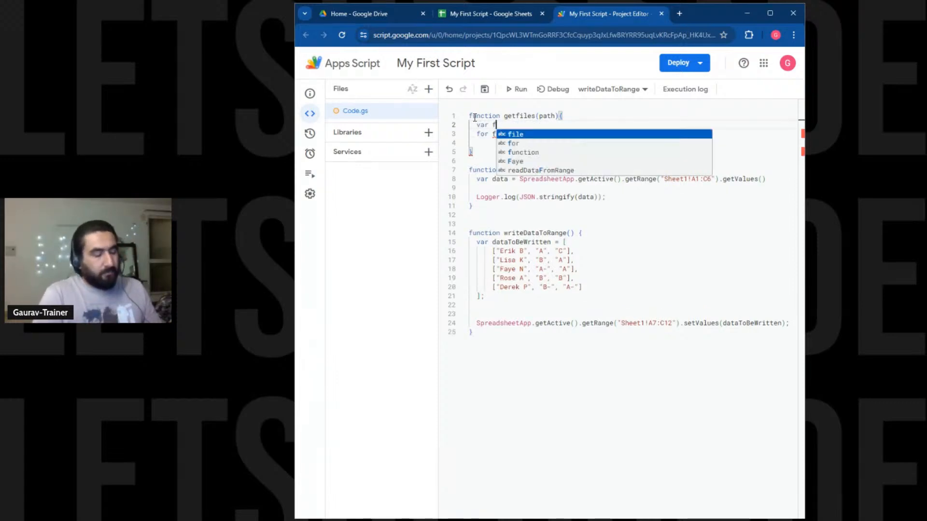
{"action": "type", "text": "iles = []"}
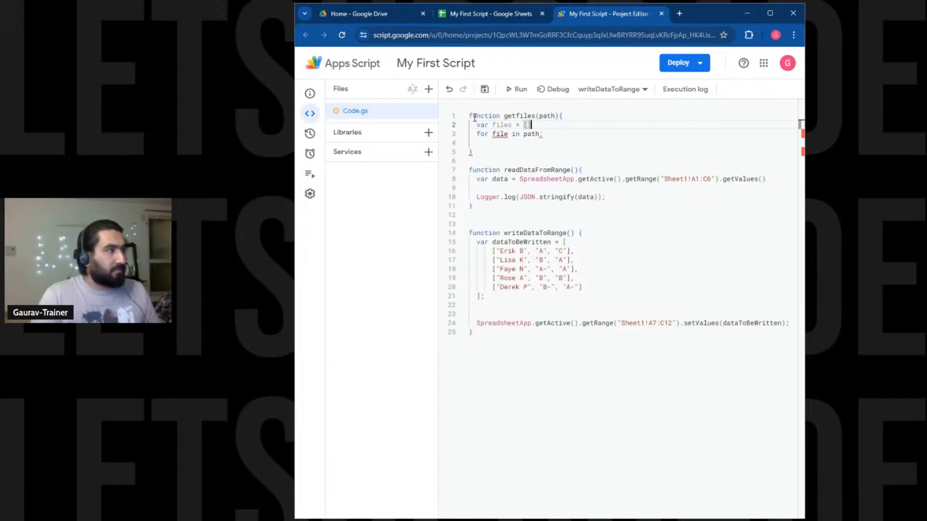
Append each file with files.append(file), end getfiles with 'return files', and select the function.
{"action": "key", "text": "Down"}
{"action": "key", "text": "End"}
{"action": "key", "text": "Return"}
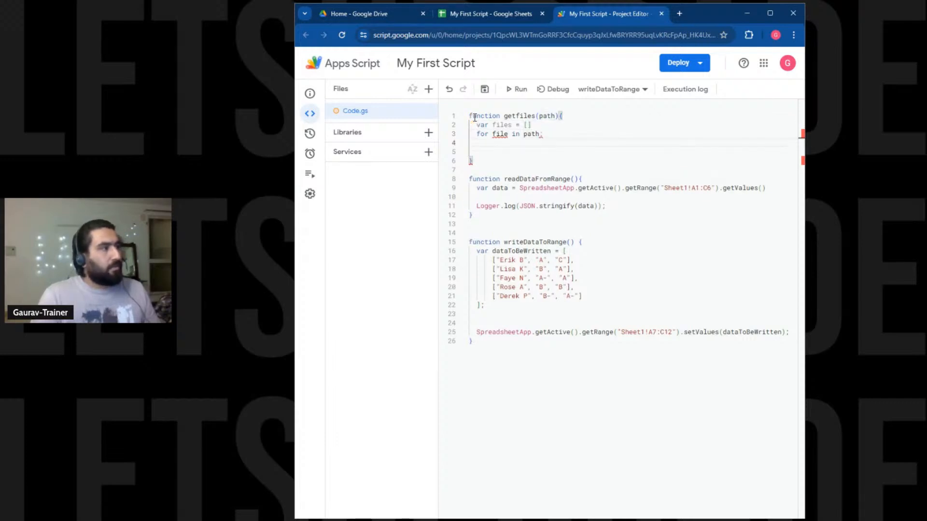
{"action": "type", "text": "files"}
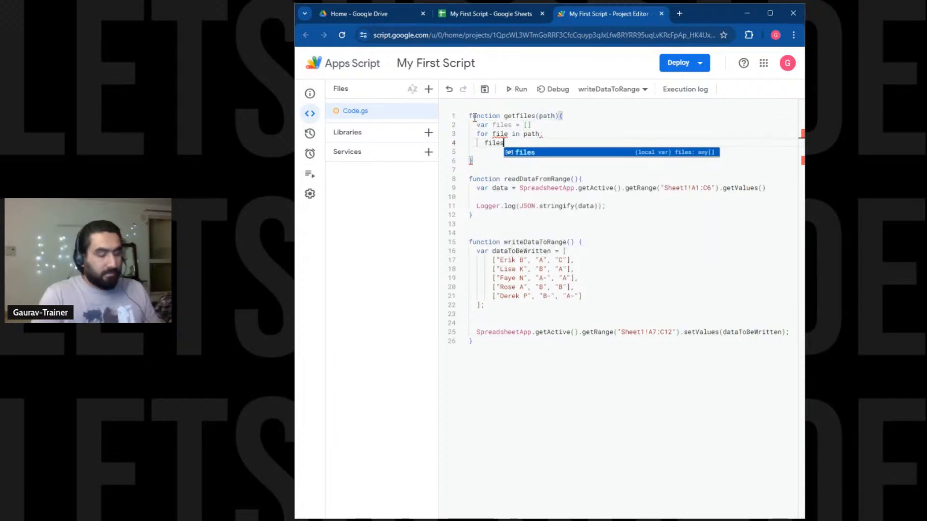
{"action": "type", "text": ".a"}
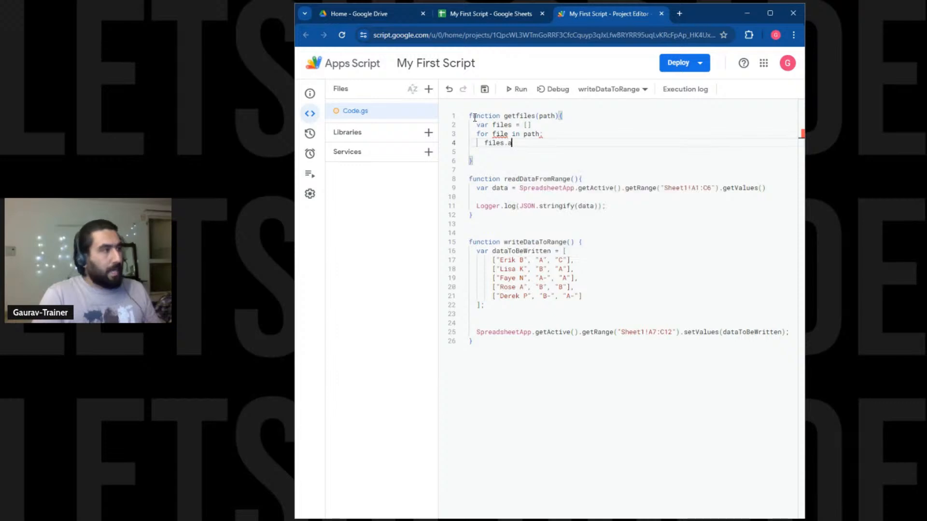
{"action": "type", "text": "ppend("}
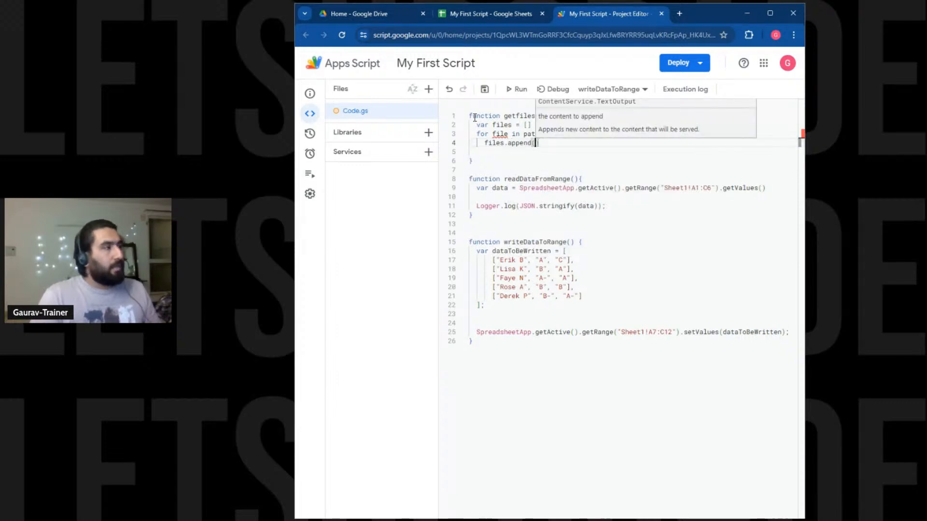
{"action": "type", "text": "file"}
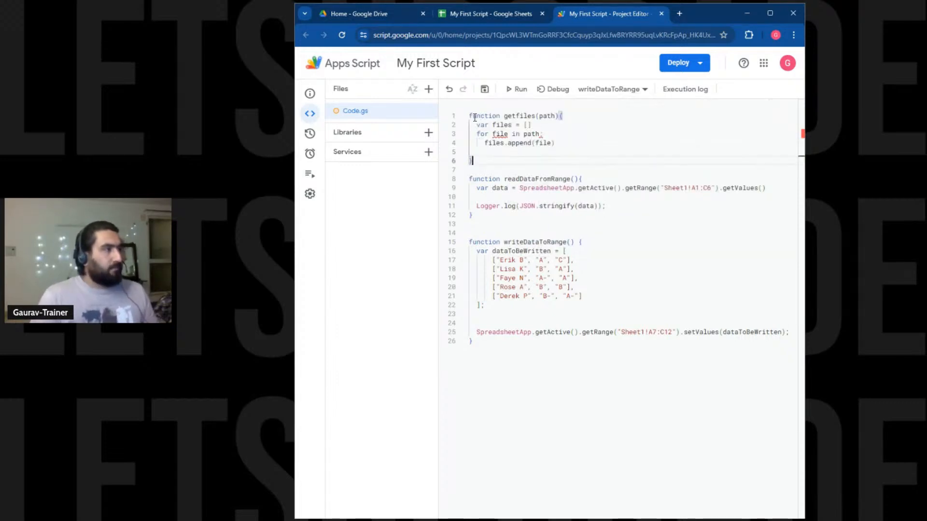
{"action": "key", "text": "Down"}
{"action": "key", "text": "Return"}
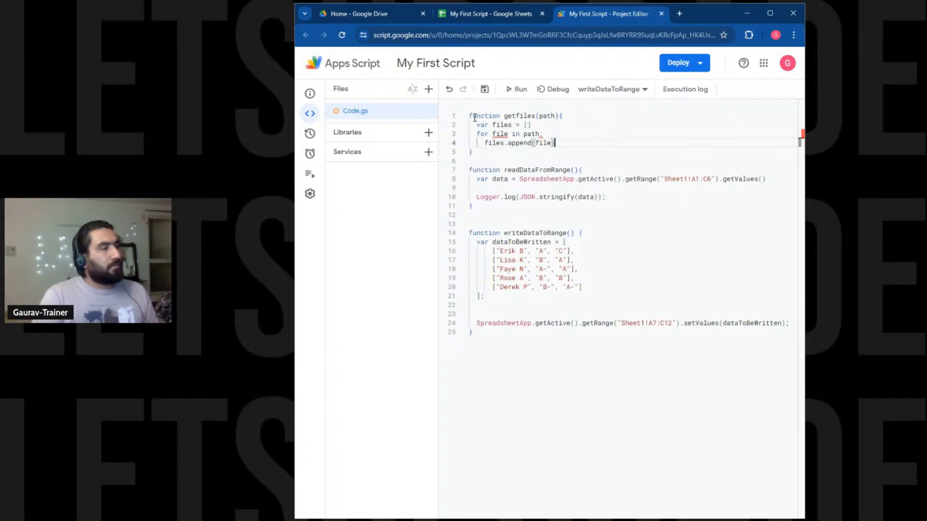
{"action": "type", "text": "return files"}
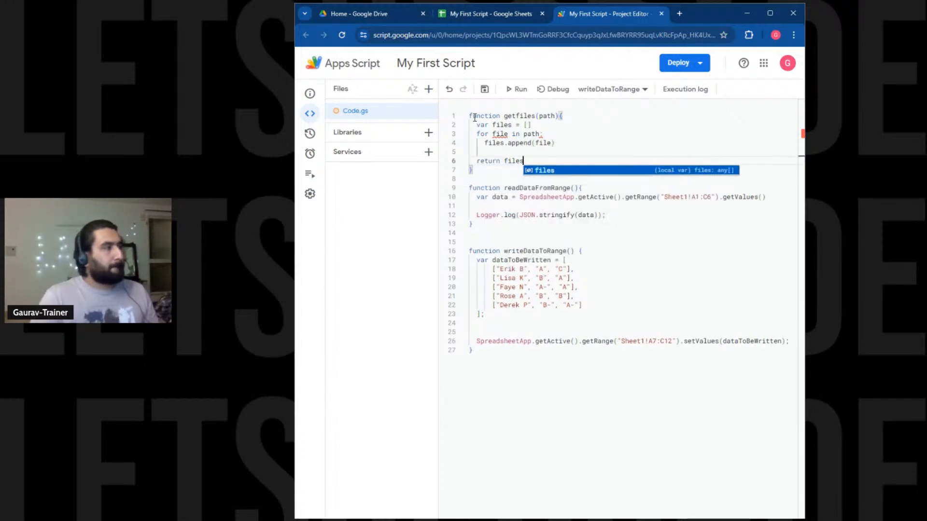
{"action": "key", "text": "Escape"}
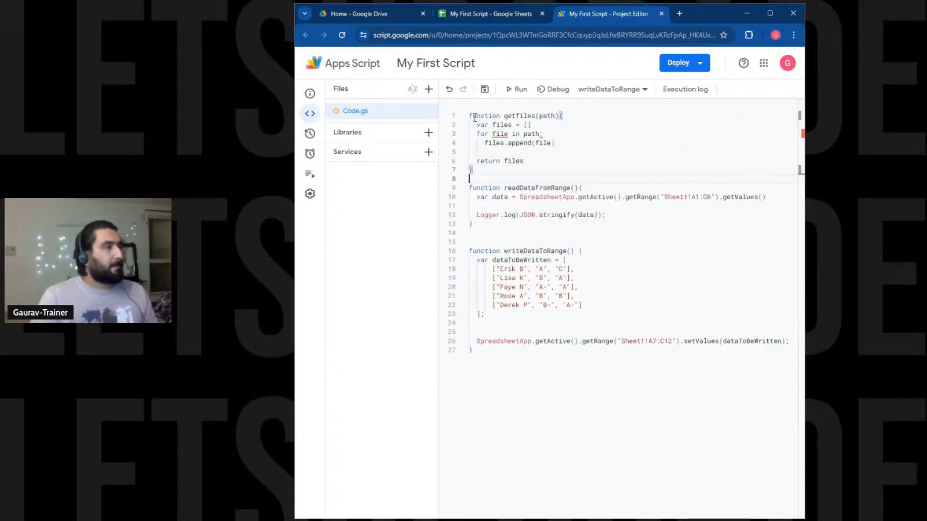
{"action": "key", "text": "Down"}
{"action": "key", "text": "shift+Up"}
{"action": "key", "text": "shift+Up"}
{"action": "key", "text": "shift+Up"}
{"action": "key", "text": "shift+Up"}
{"action": "key", "text": "shift+Up"}
{"action": "key", "text": "shift+Up"}
{"action": "key", "text": "shift+Home"}
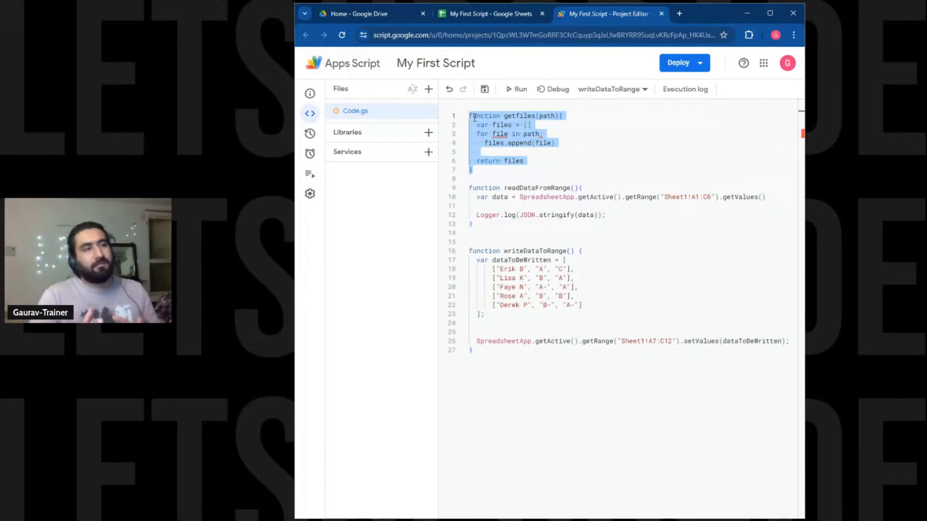
{"action": "key", "text": "Down"}
{"action": "key", "text": "Down"}
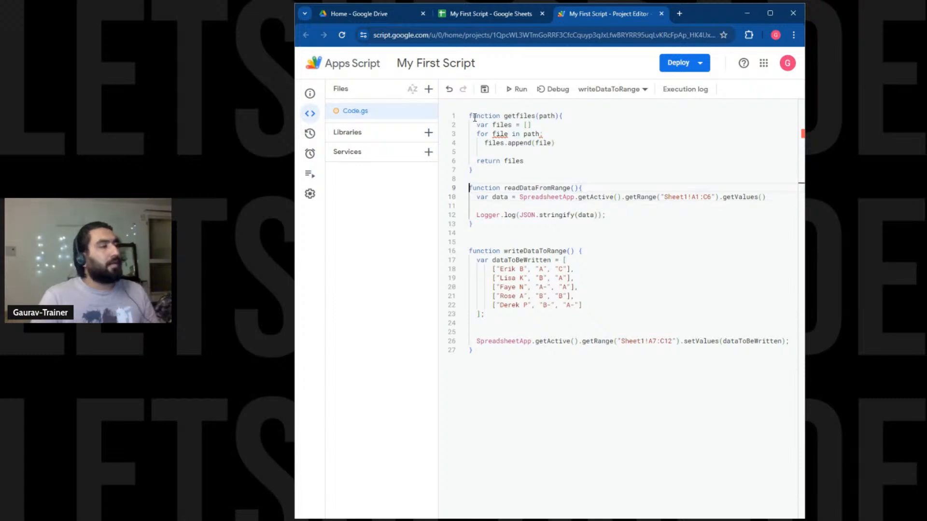
{"action": "key", "text": "shift+Down"}
{"action": "key", "text": "shift+Down"}
{"action": "key", "text": "shift+Down"}
{"action": "key", "text": "shift+Down"}
{"action": "key", "text": "shift+Down"}
{"action": "key", "text": "Up"}
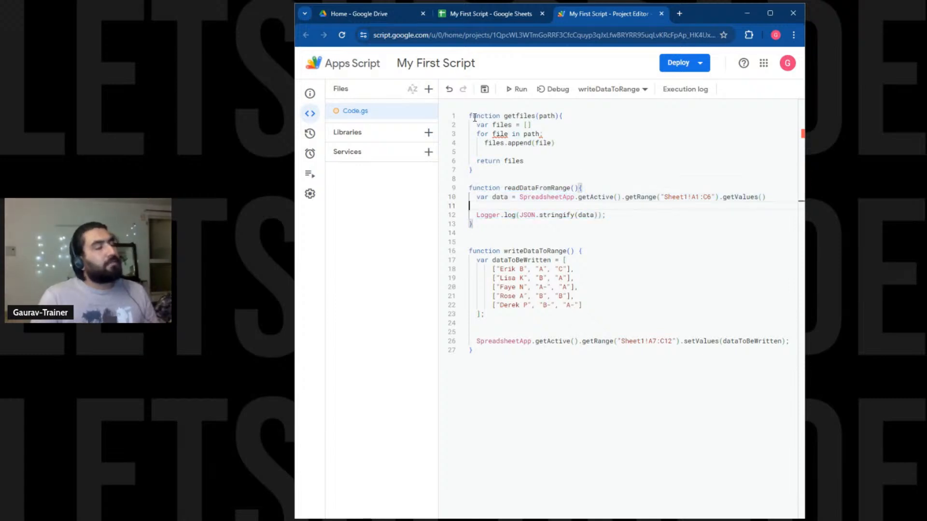
{"action": "key", "text": "Down"}
{"action": "key", "text": "Down"}
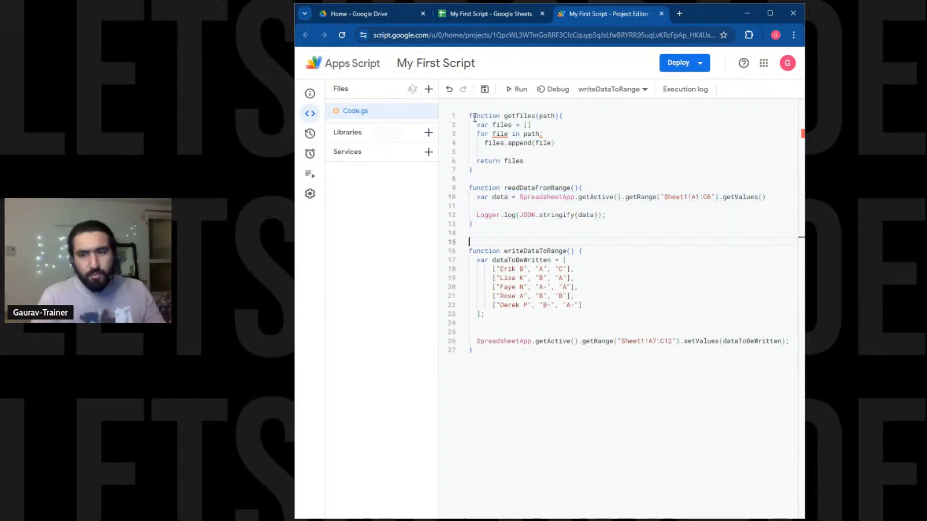
{"action": "left_click_drag", "start_coordinate": [510, 172], "coordinate": [447, 74]}
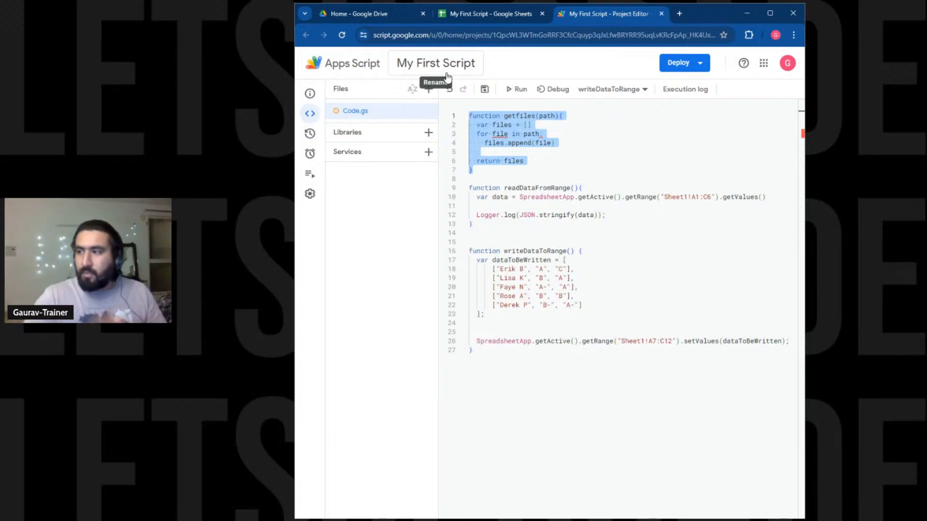
{"action": "key", "text": "BackSpace"}
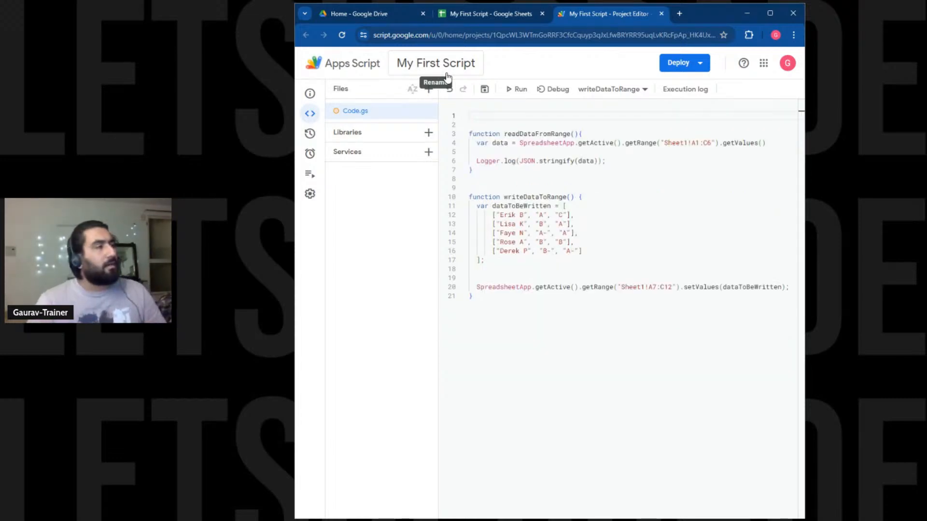
{"action": "key", "text": "Down"}
{"action": "key", "text": "Delete"}
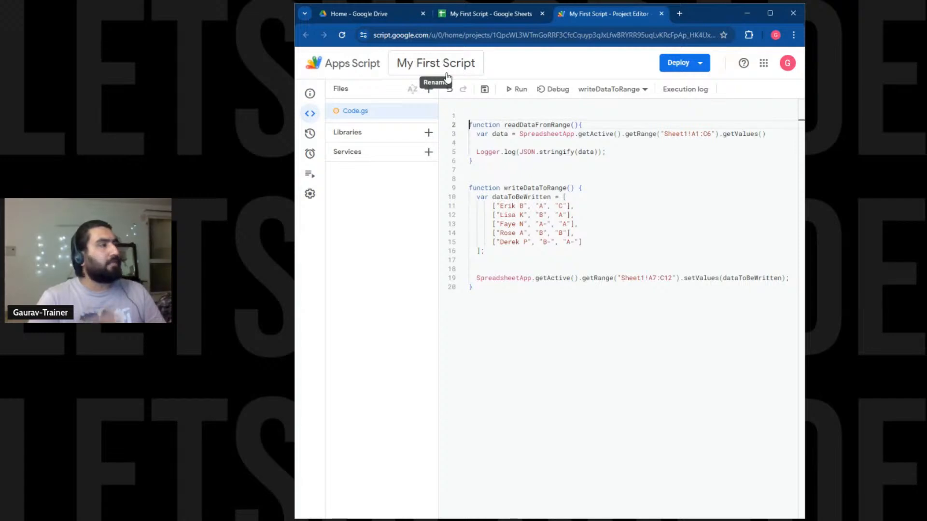
{"action": "key", "text": "BackSpace"}
{"action": "key", "text": "ctrl+s"}
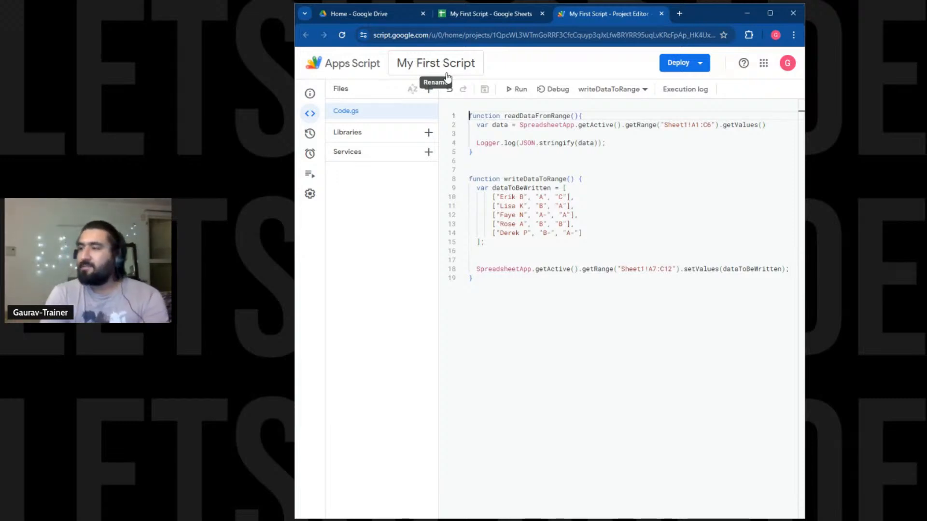
{"action": "key", "text": "Return"}
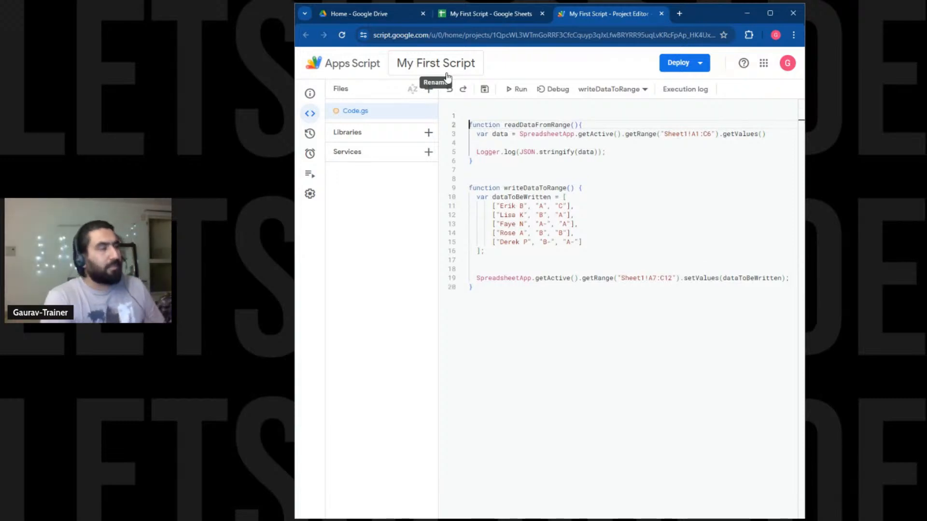
{"action": "key", "text": "ctrl+z"}
{"action": "key", "text": "ctrl+z"}
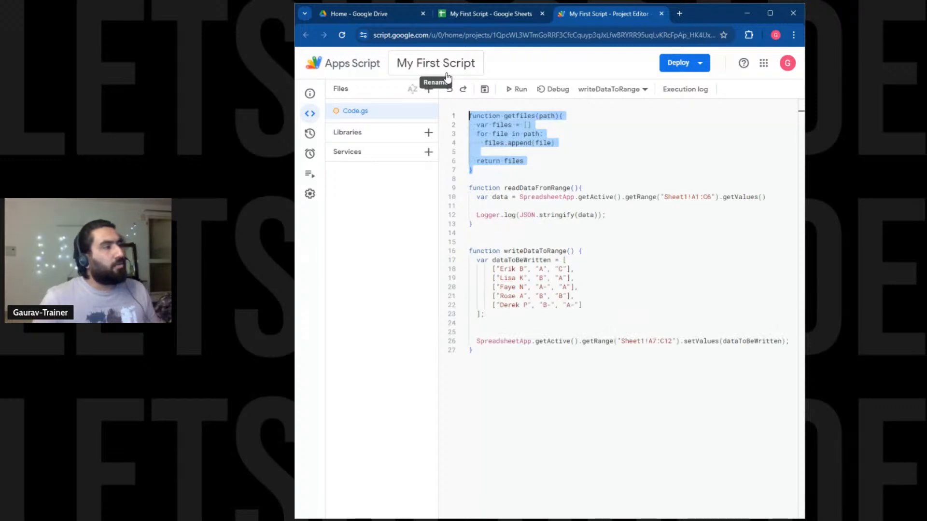
{"action": "left_click", "coordinate": [542, 169]}
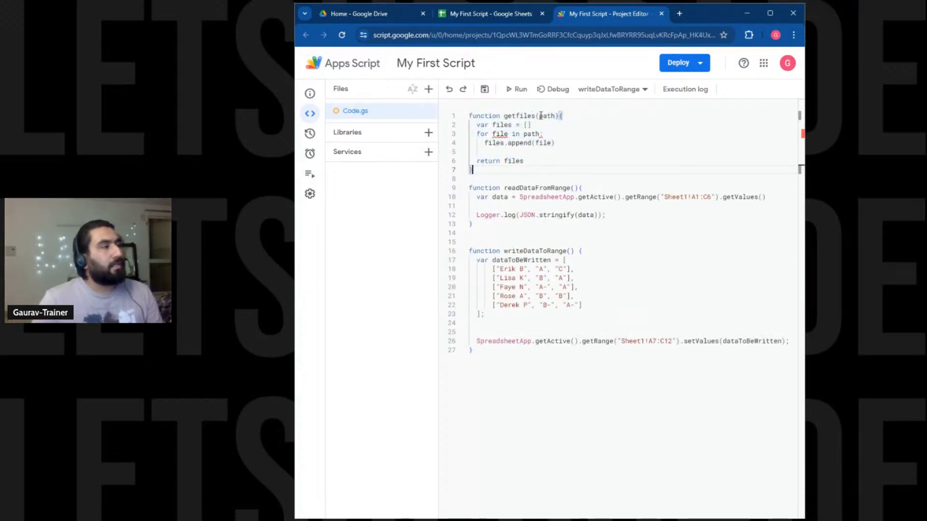
{"action": "left_click_drag", "start_coordinate": [538, 116], "coordinate": [554, 115]}
{"action": "left_click_drag", "start_coordinate": [527, 168], "coordinate": [465, 117]}
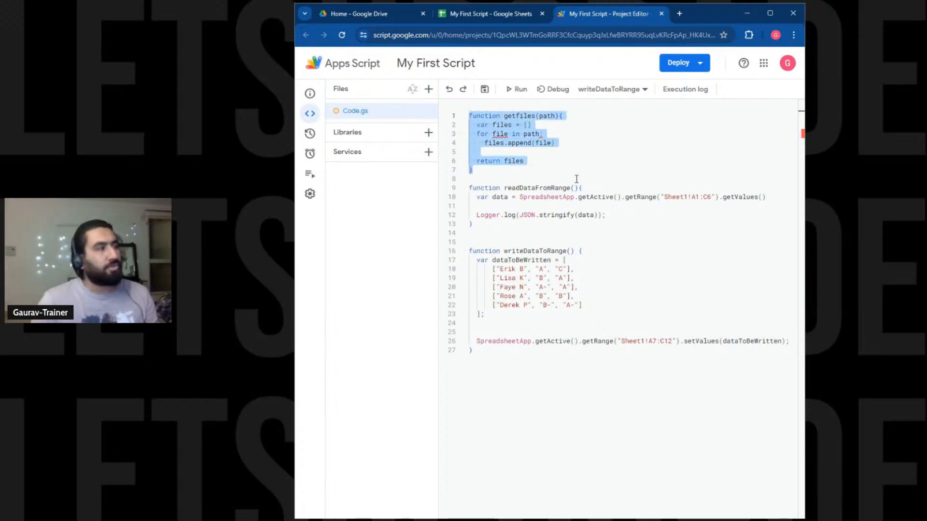
{"action": "left_click", "coordinate": [524, 172]}
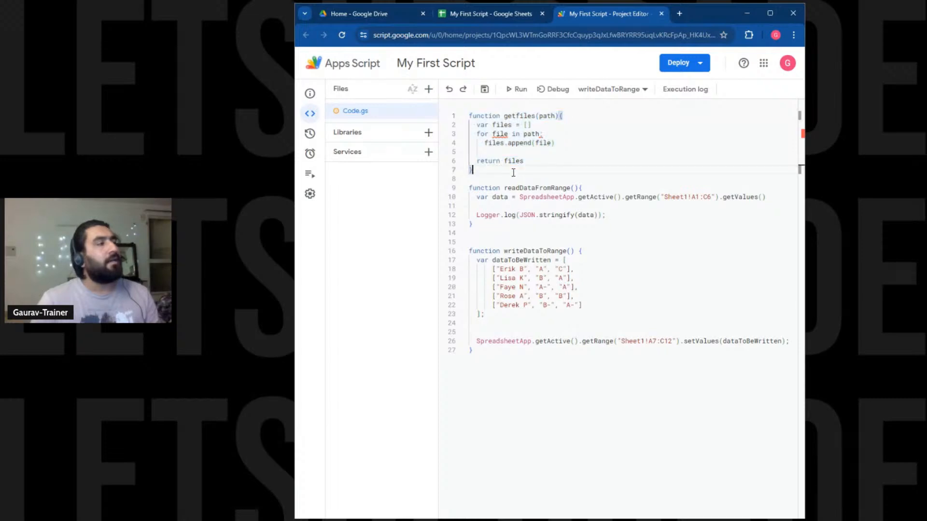
{"action": "left_click_drag", "start_coordinate": [523, 172], "coordinate": [470, 116]}
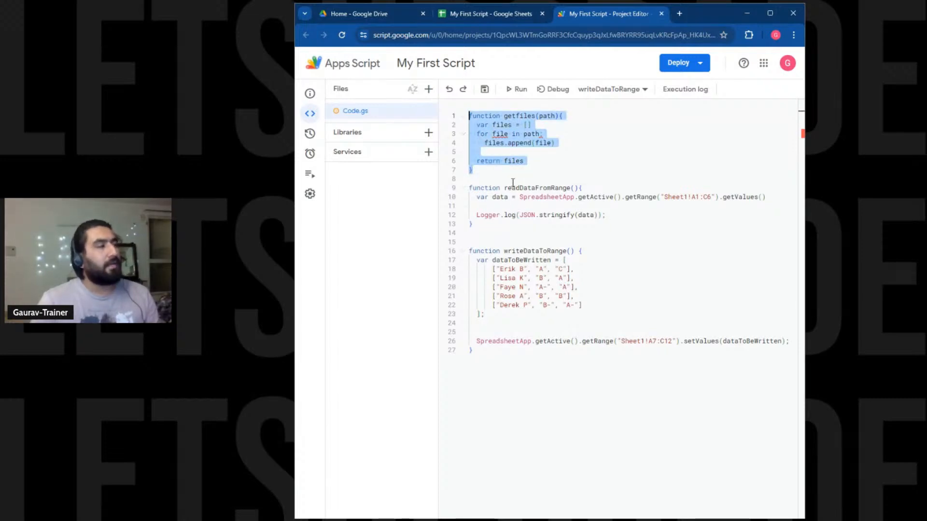
{"action": "left_click", "coordinate": [507, 115]}
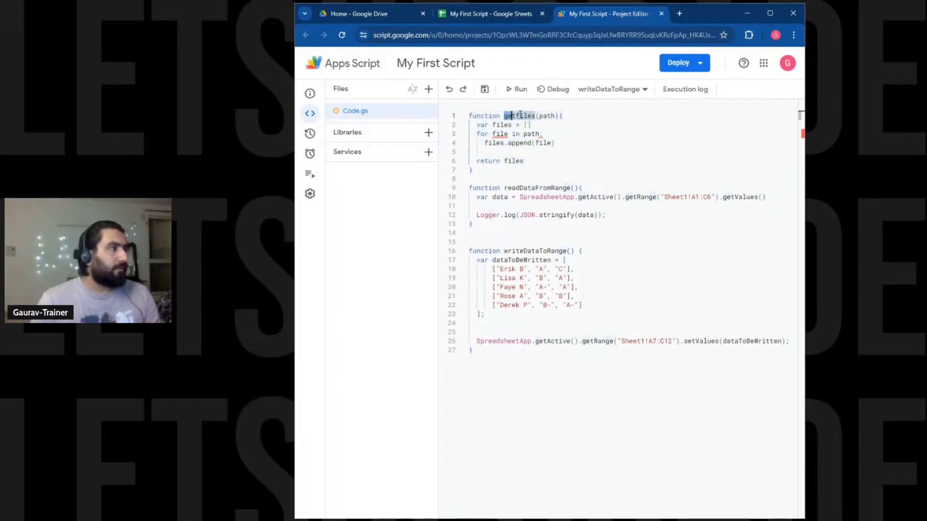
{"action": "left_click", "coordinate": [498, 125]}
{"action": "left_click_drag", "start_coordinate": [477, 134], "coordinate": [546, 142]}
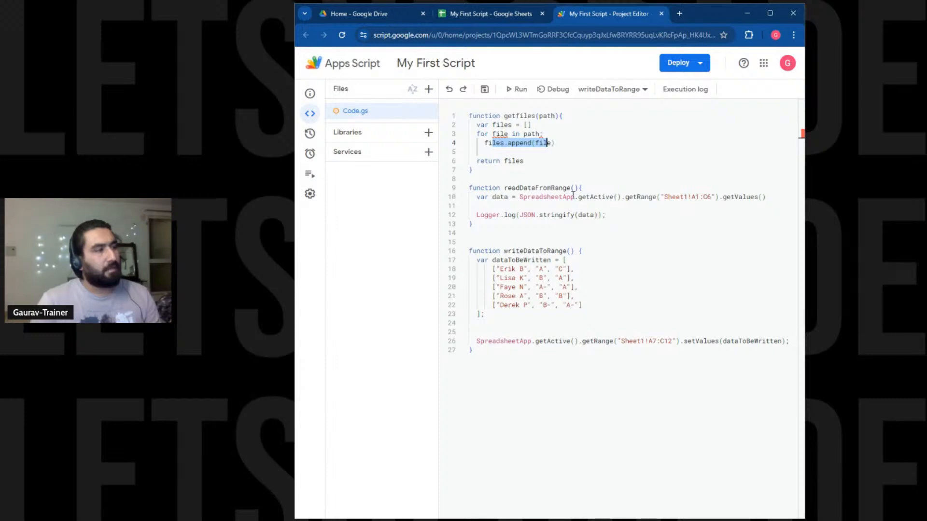
{"action": "left_click_drag", "start_coordinate": [562, 198], "coordinate": [612, 198]}
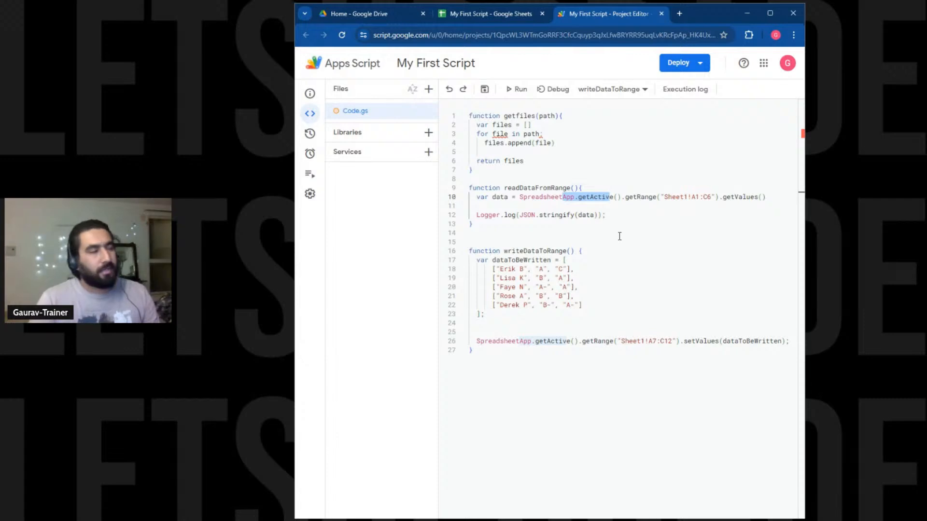
{"action": "left_click", "coordinate": [541, 173]}
{"action": "left_click_drag", "start_coordinate": [541, 175], "coordinate": [472, 116]}
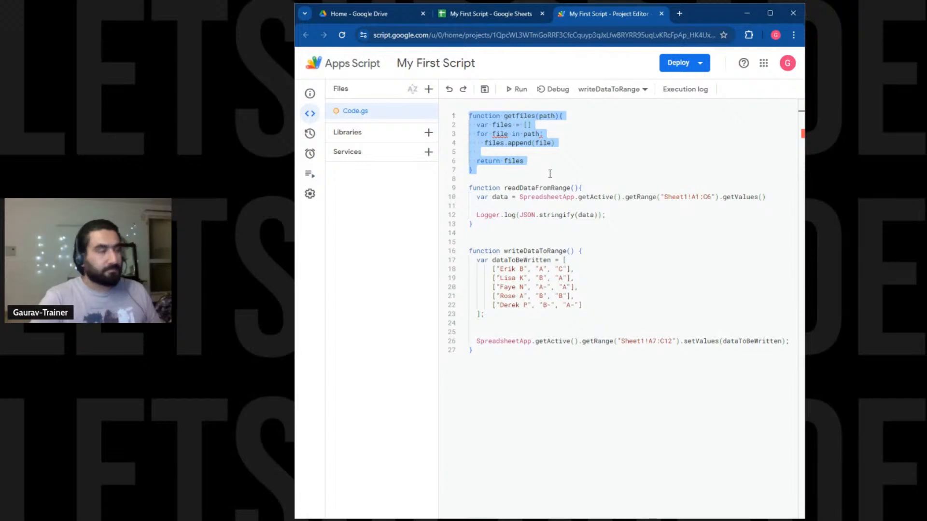
Delete the selected getfiles function and the leftover blank line so readDataFromRange starts Code.gs.
{"action": "key", "text": "Delete"}
{"action": "key", "text": "Down"}
{"action": "key", "text": "Delete"}
{"action": "type", "text": "f"}
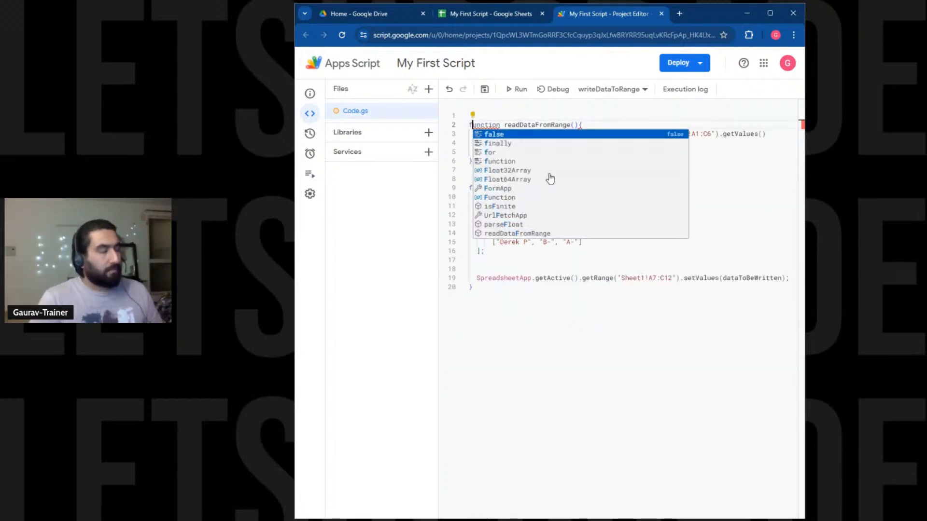
{"action": "key", "text": "Left"}
{"action": "key", "text": "BackSpace"}
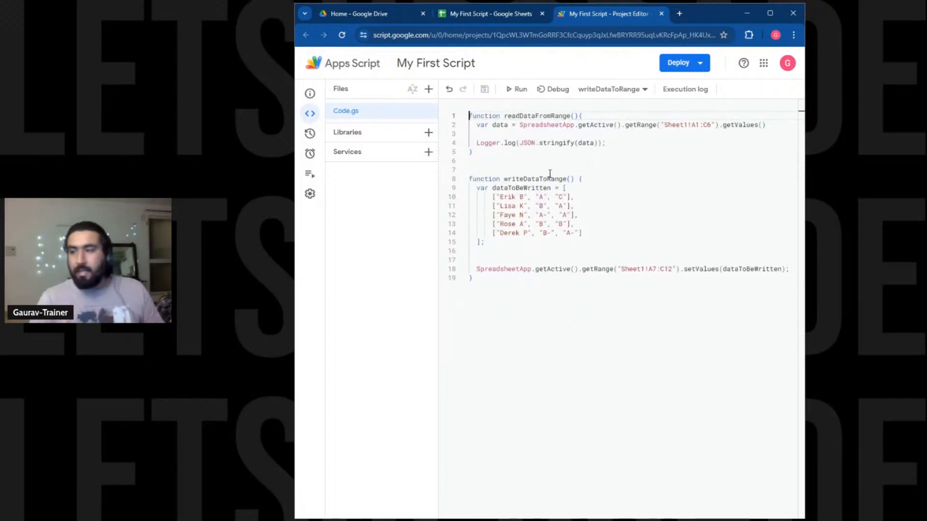